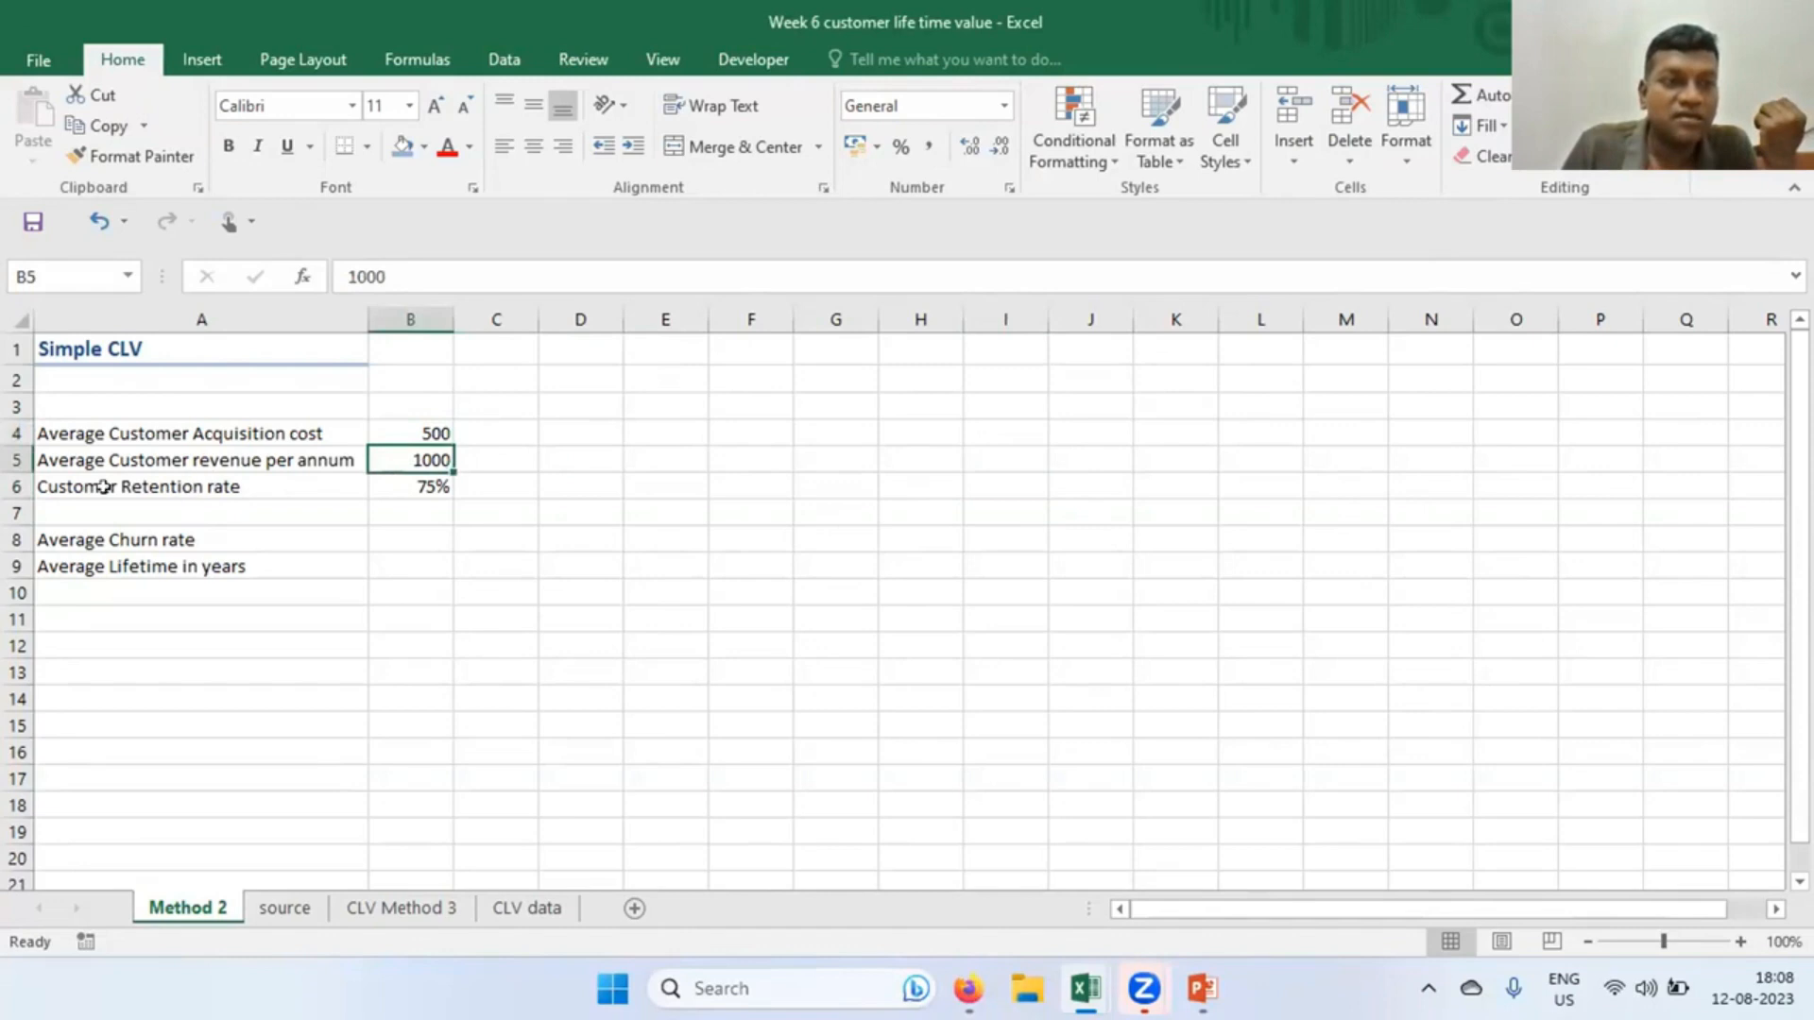
click(421, 492)
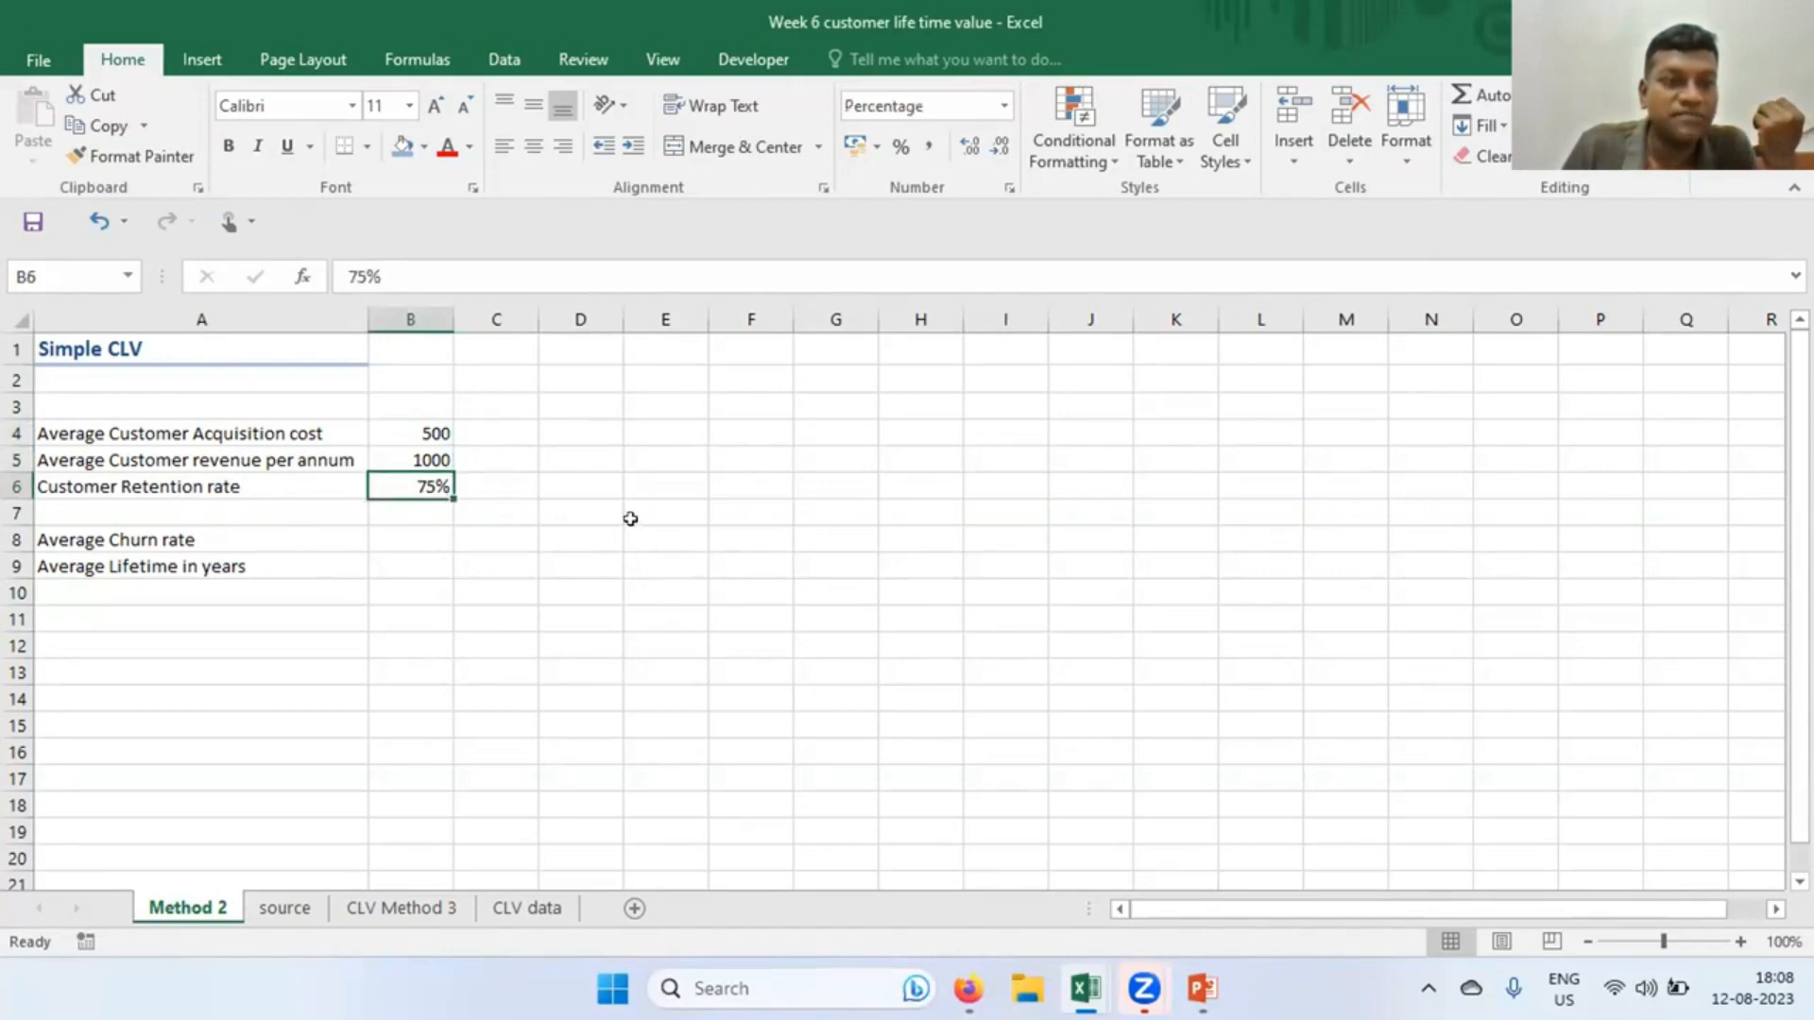
click(632, 521)
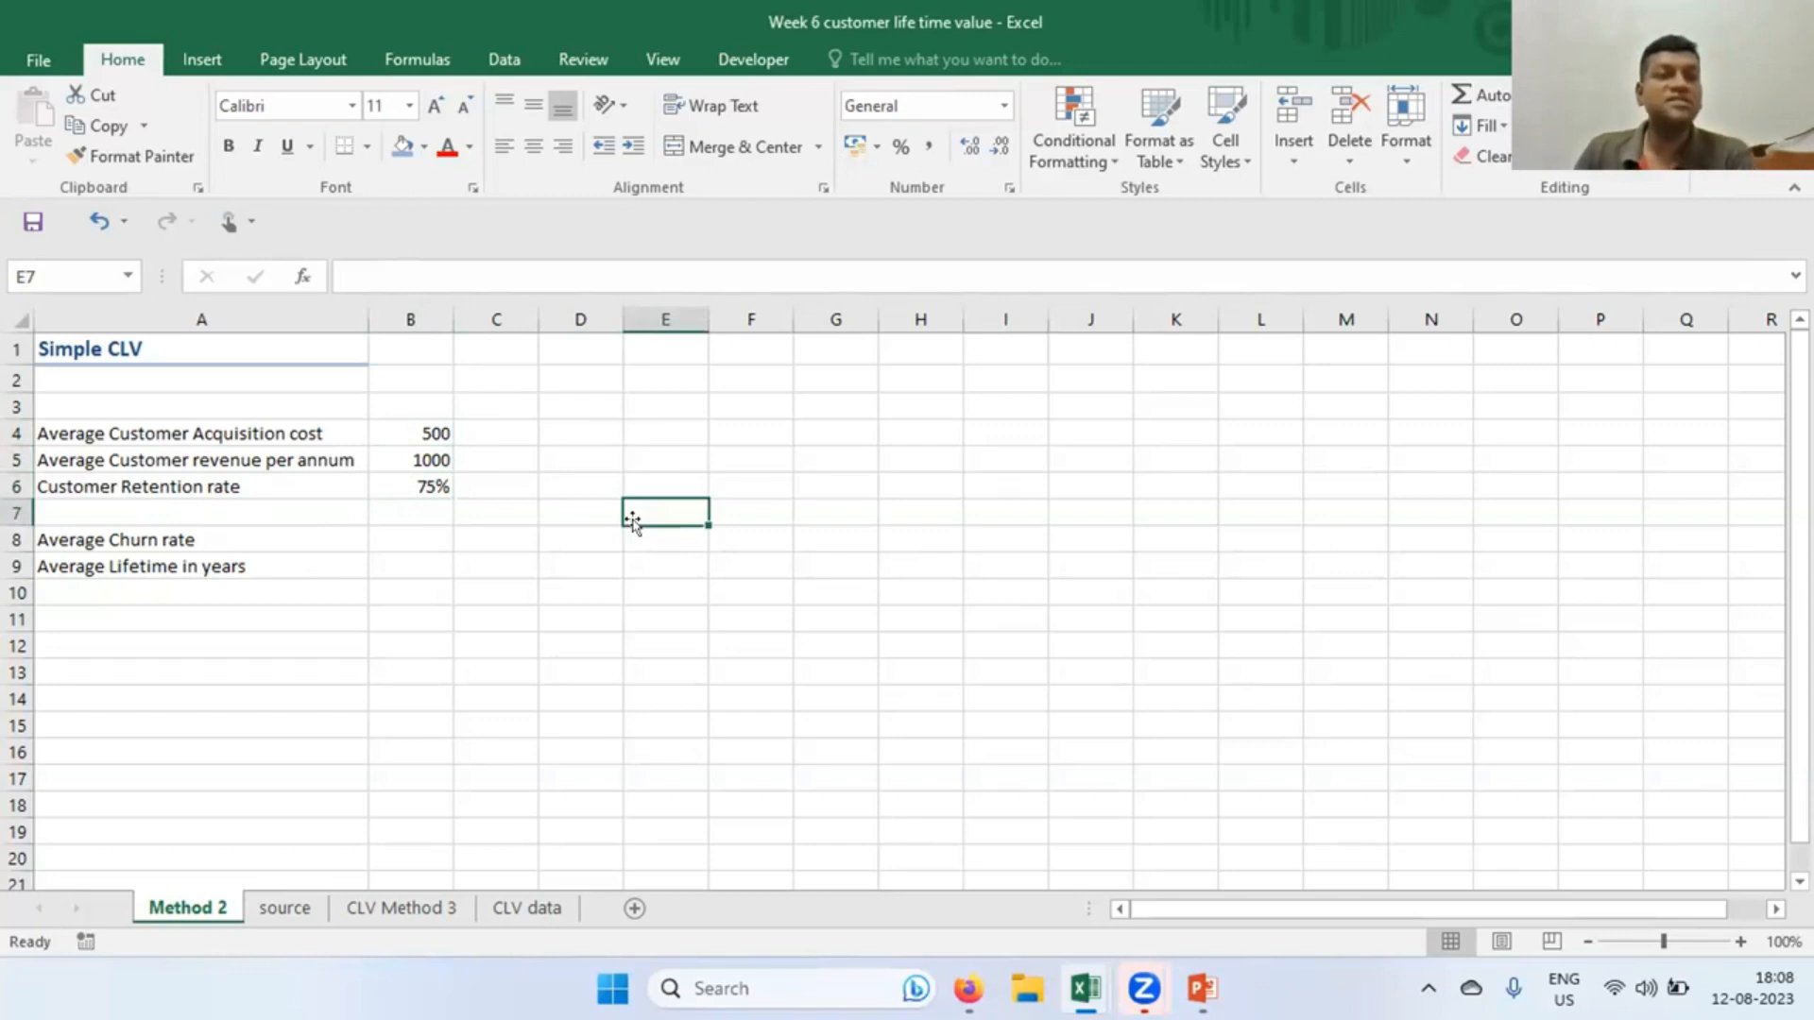
click(374, 480)
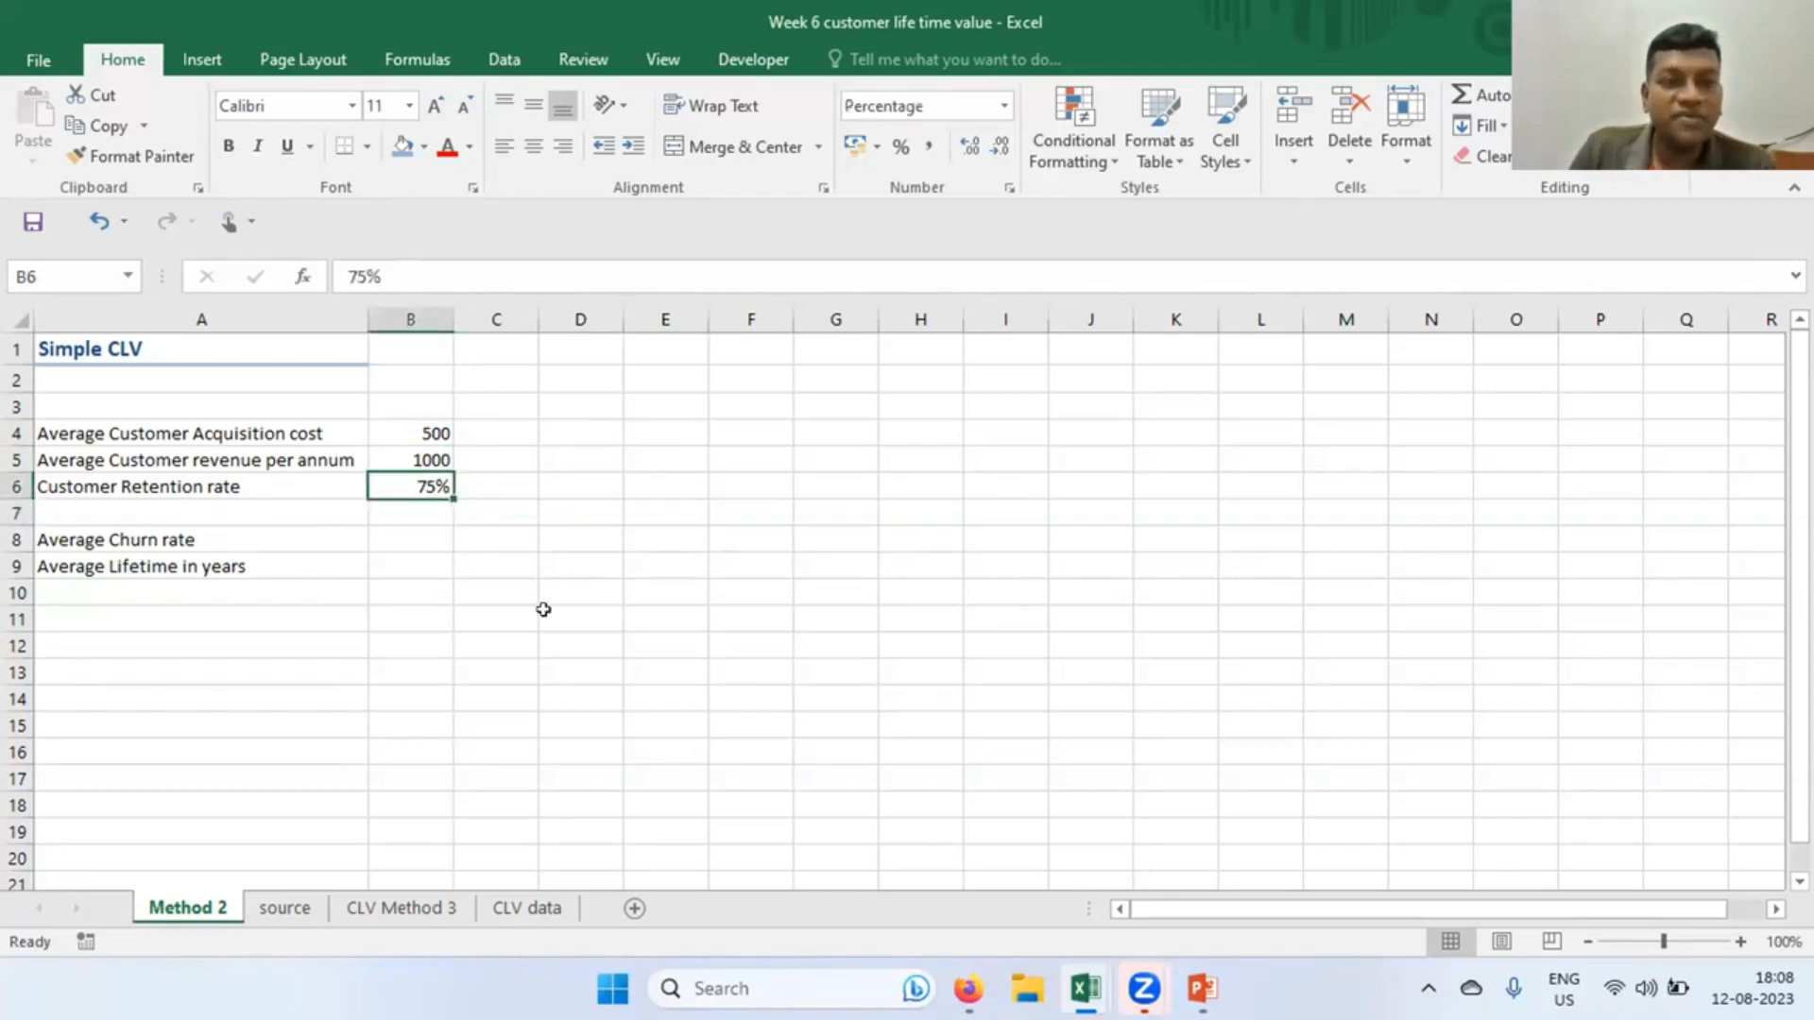
click(399, 541)
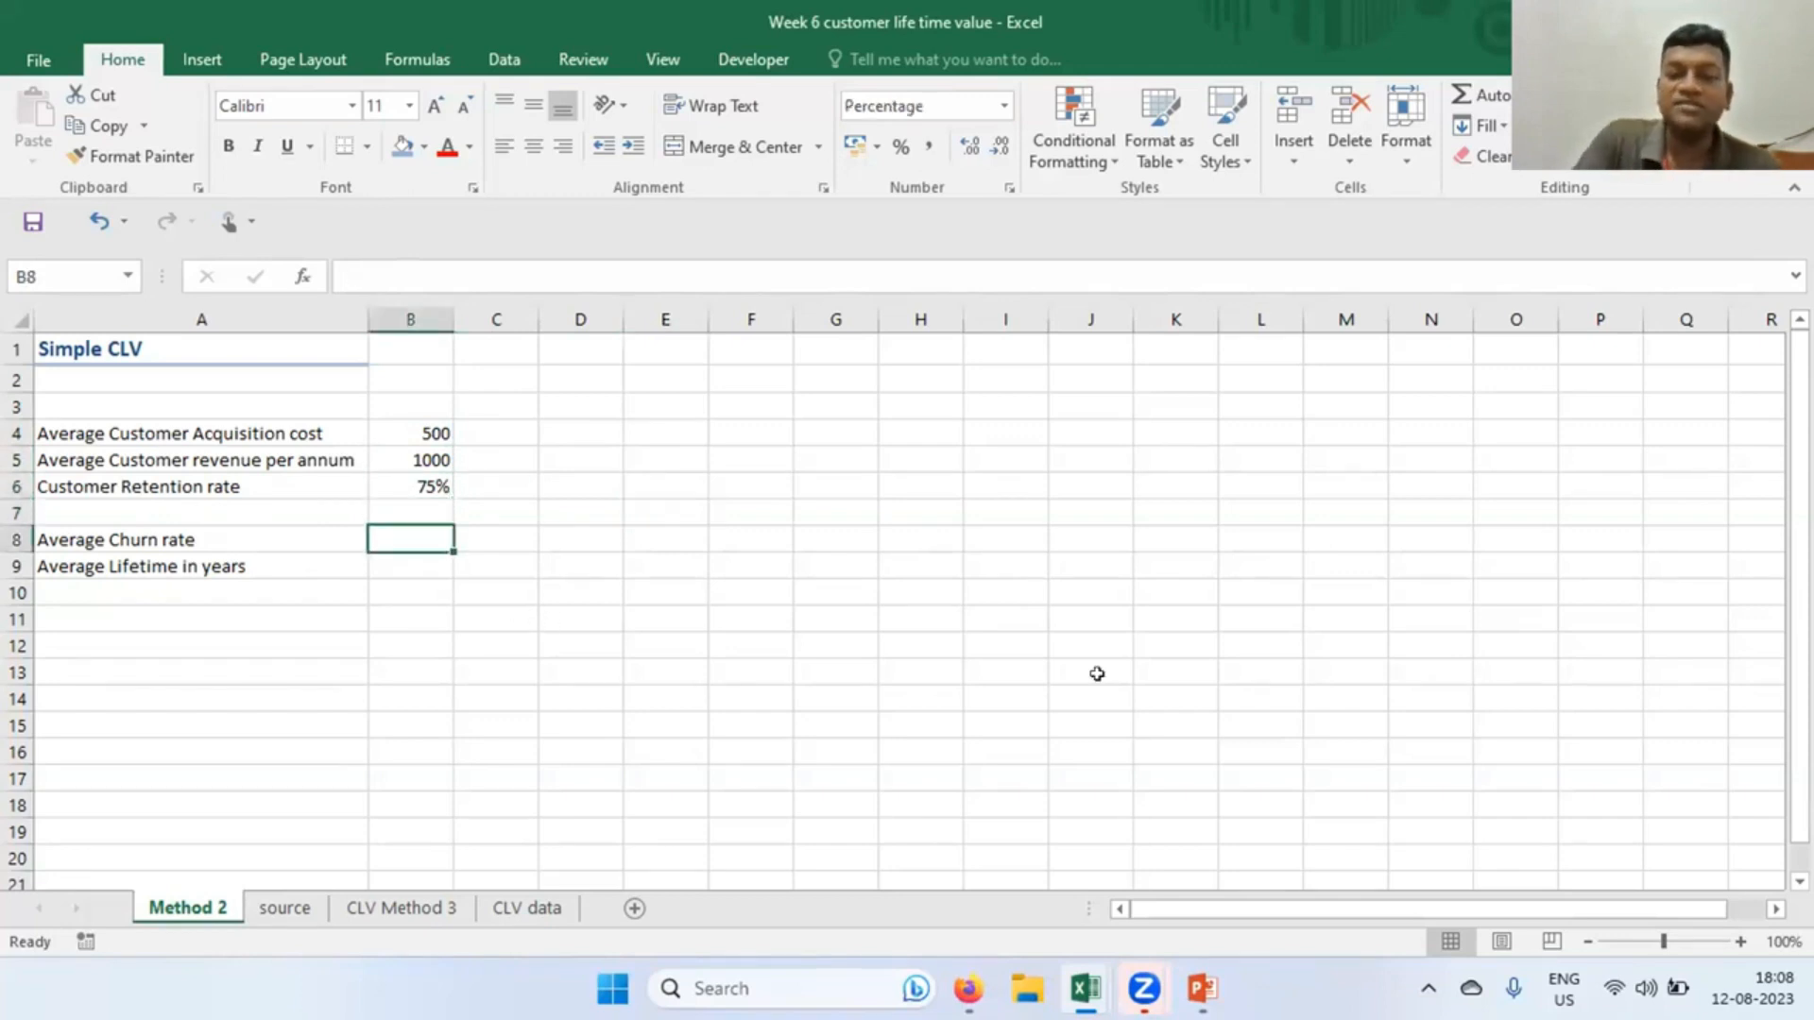
text(=1-)
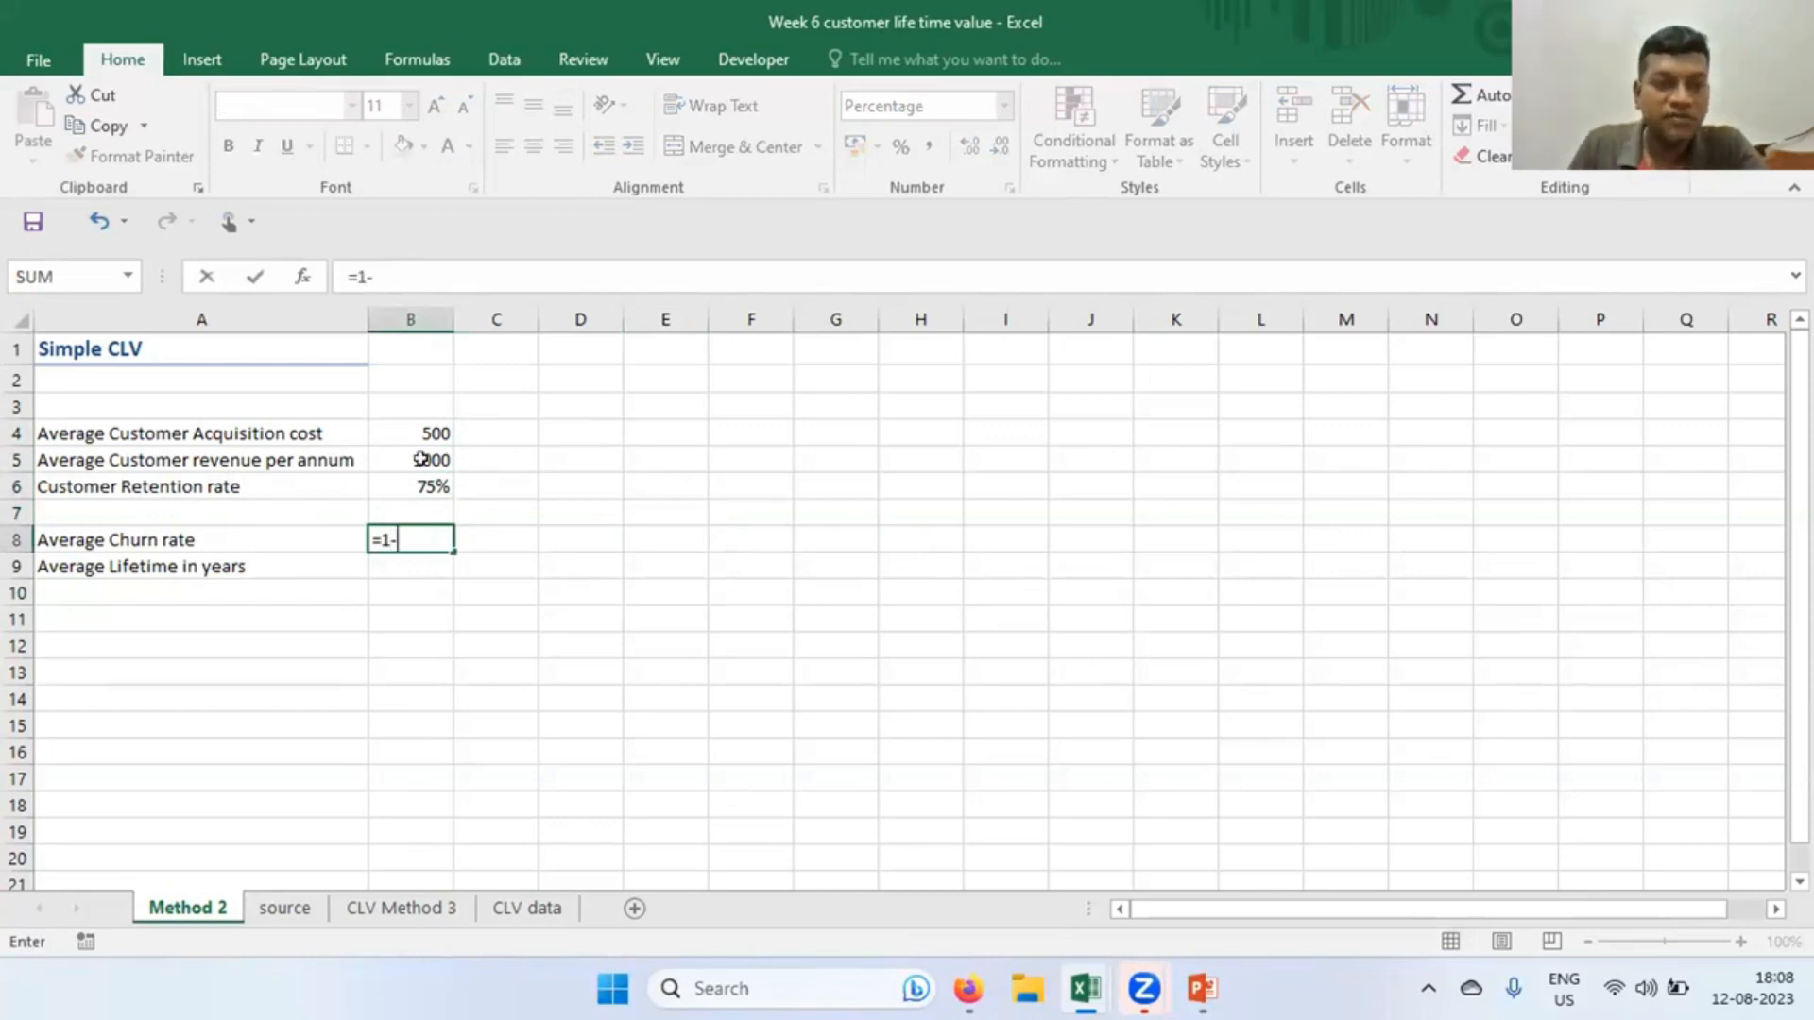
key(BackSpace)
key(Escape)
click(970, 537)
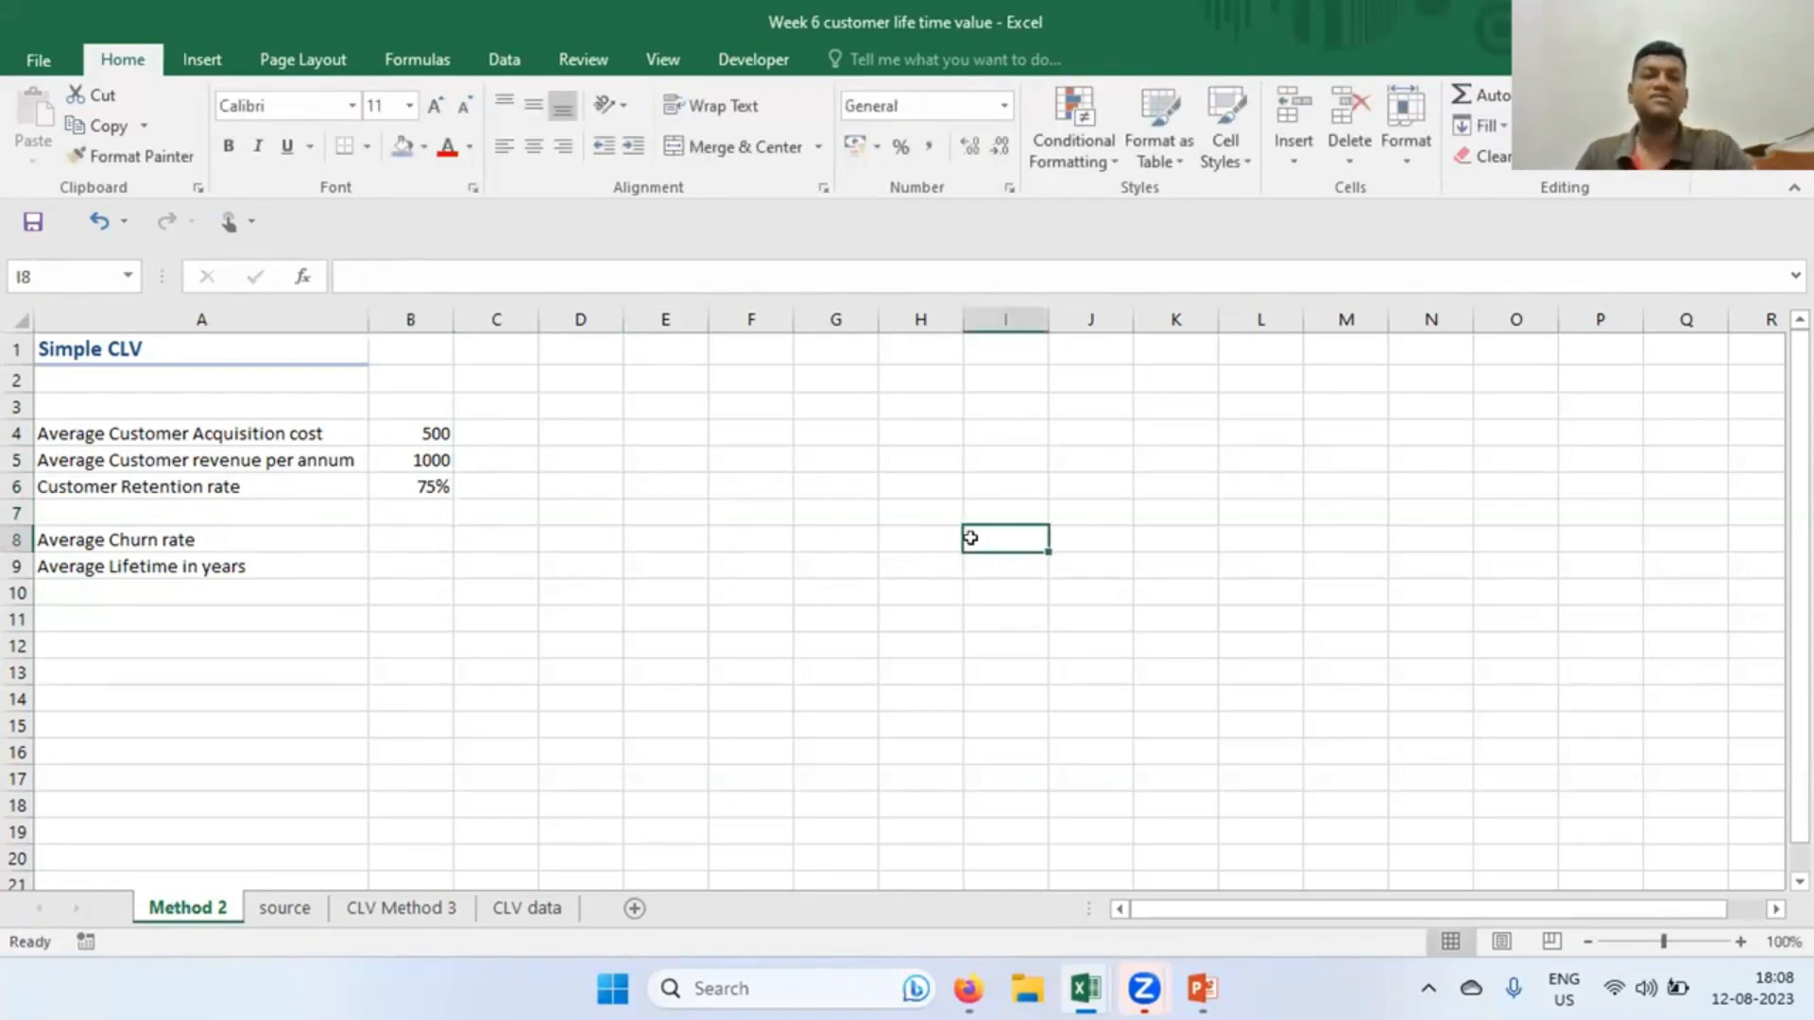
Add the label CLV in A12 and calculate the average churn rate in B8 with =1-B6
click(116, 643)
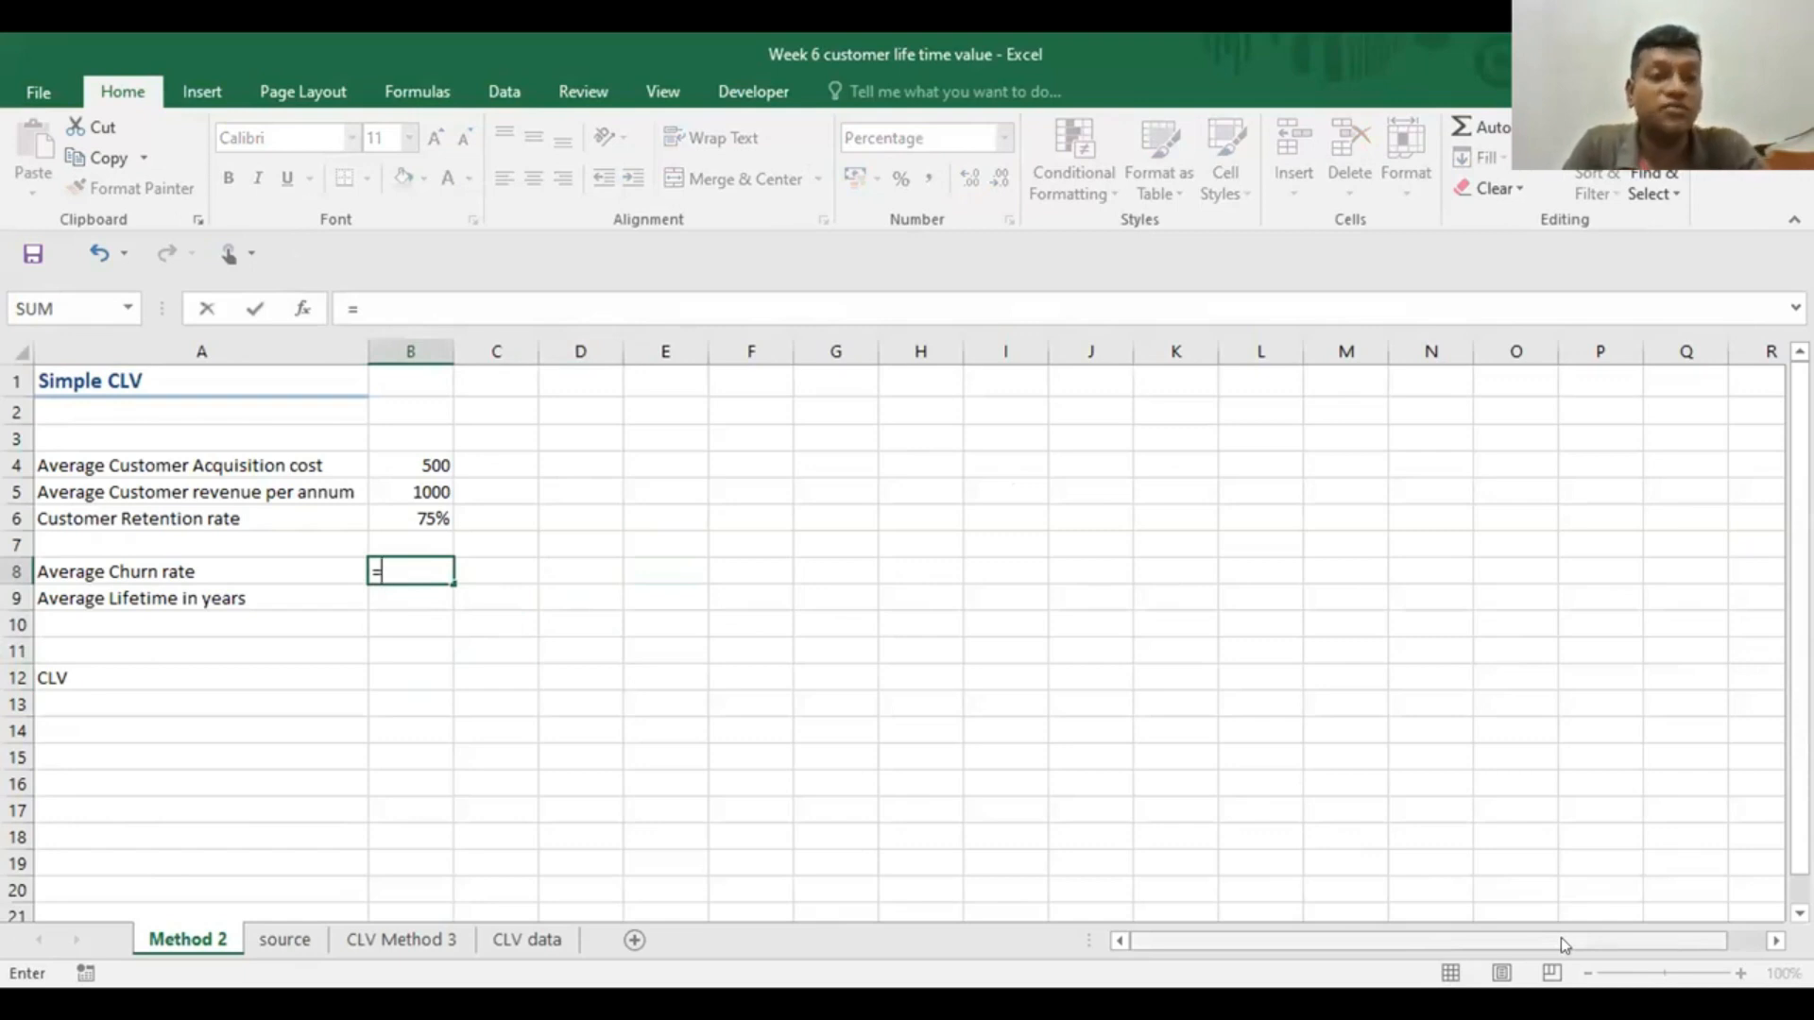
text(1-)
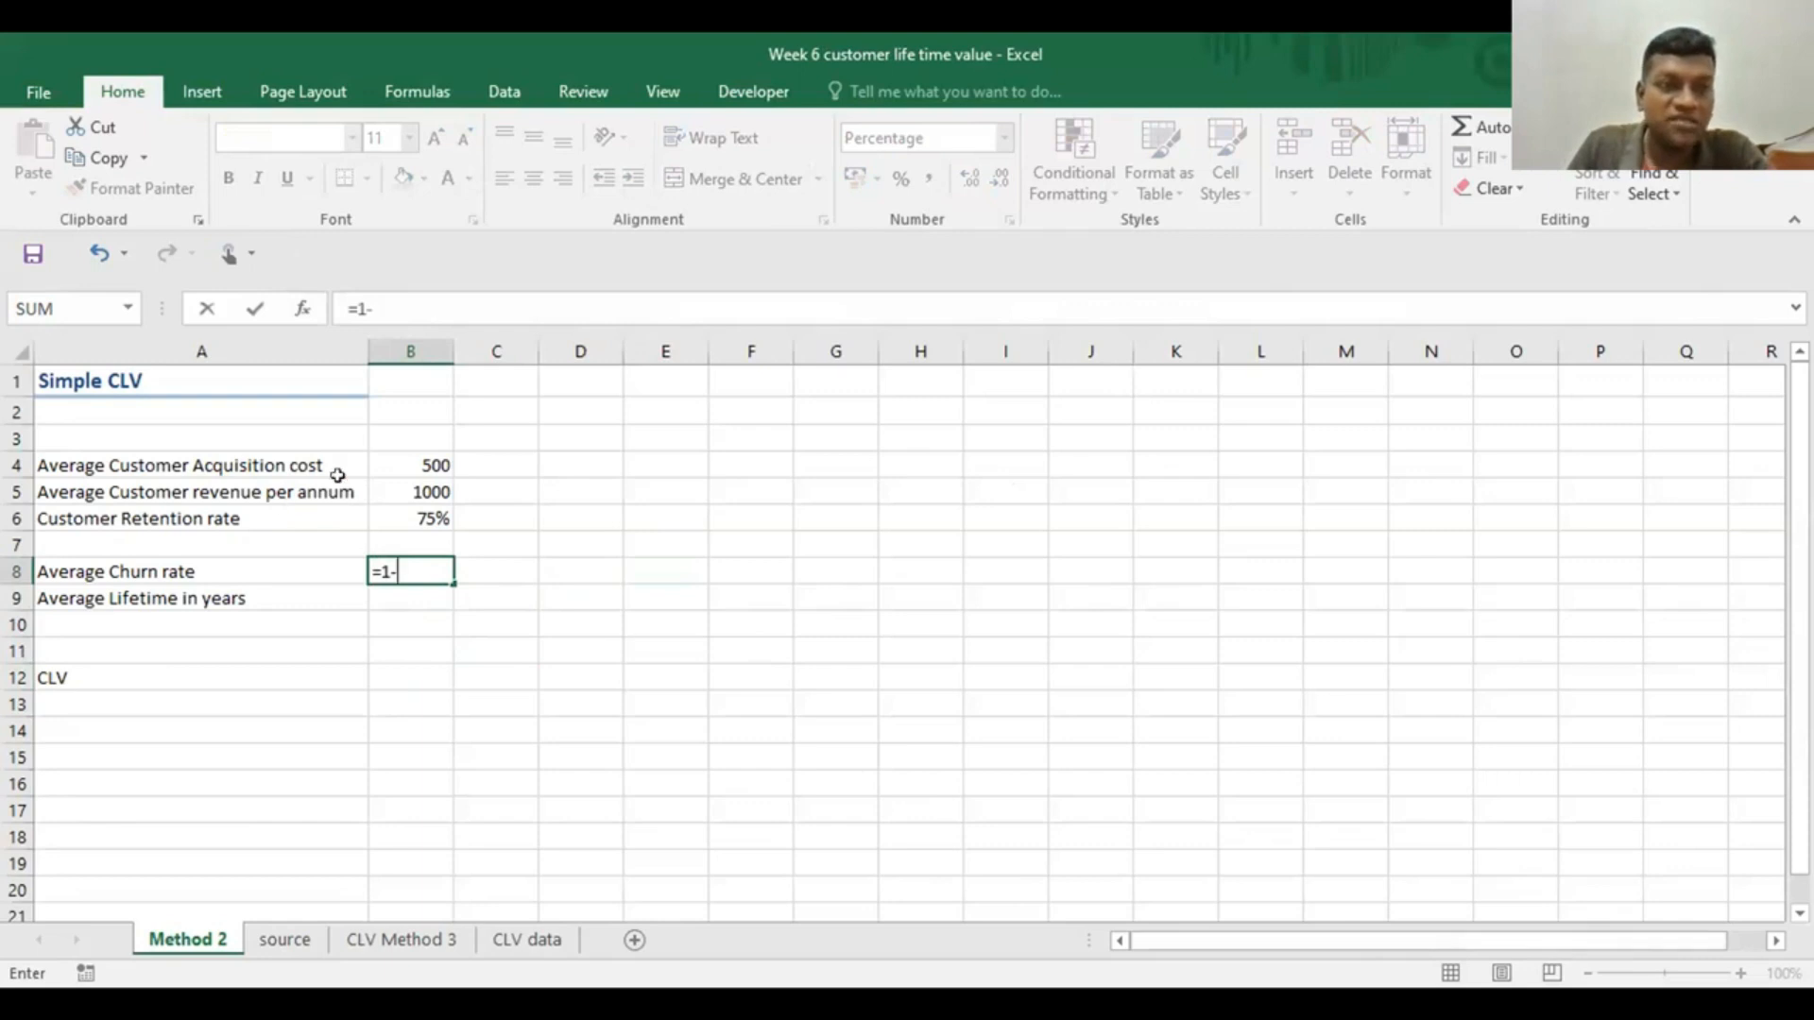
click(393, 510)
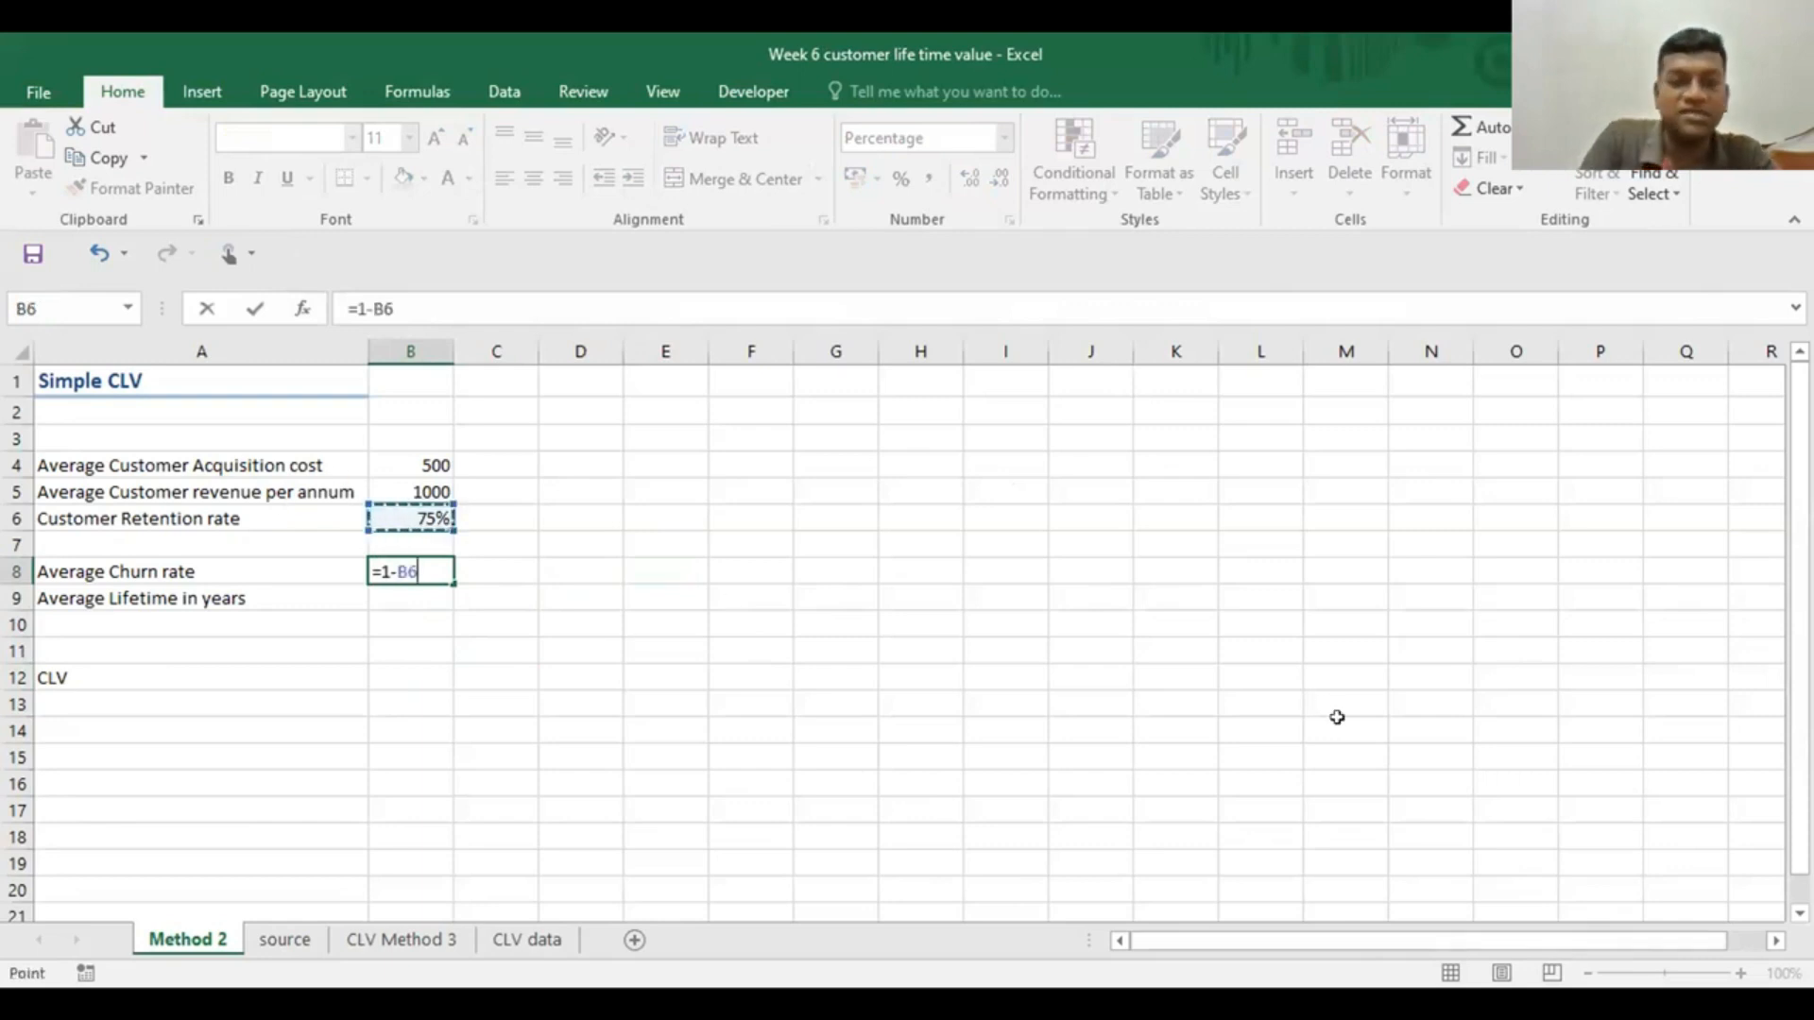
key(Return)
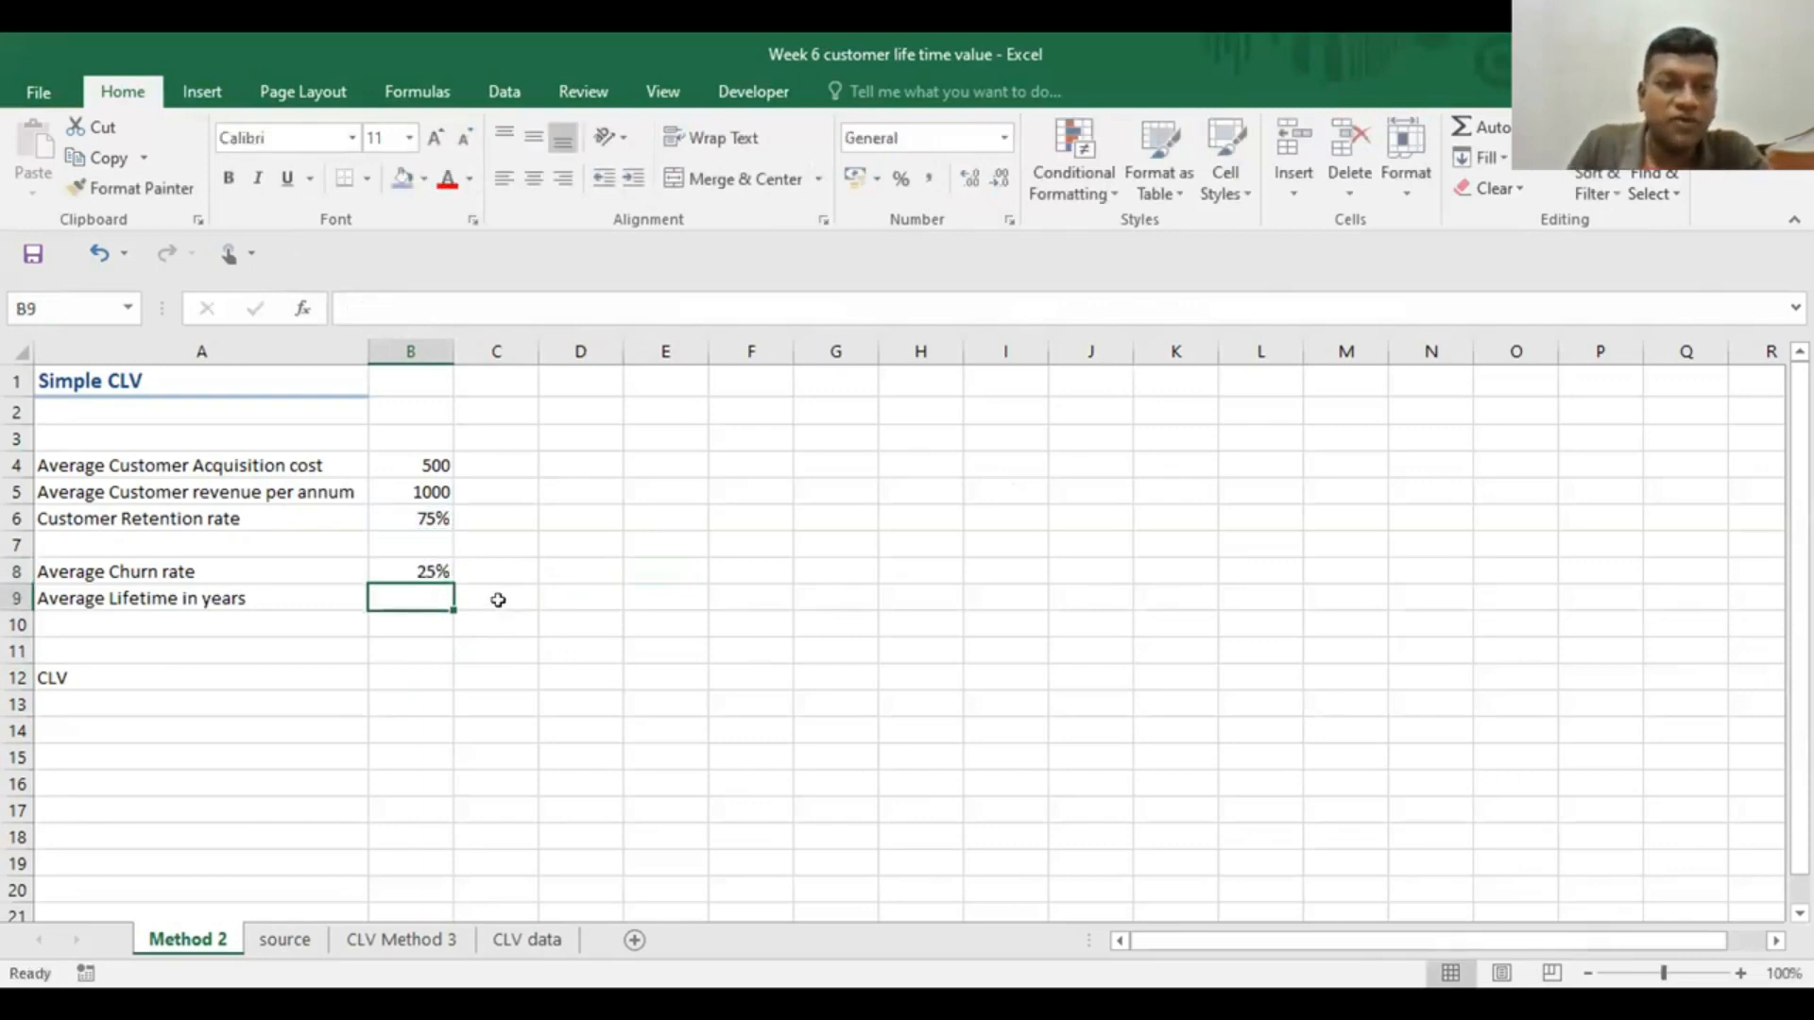
Calculate the average lifetime in years in B9 as one divided by the churn rate, =1/B8
click(415, 561)
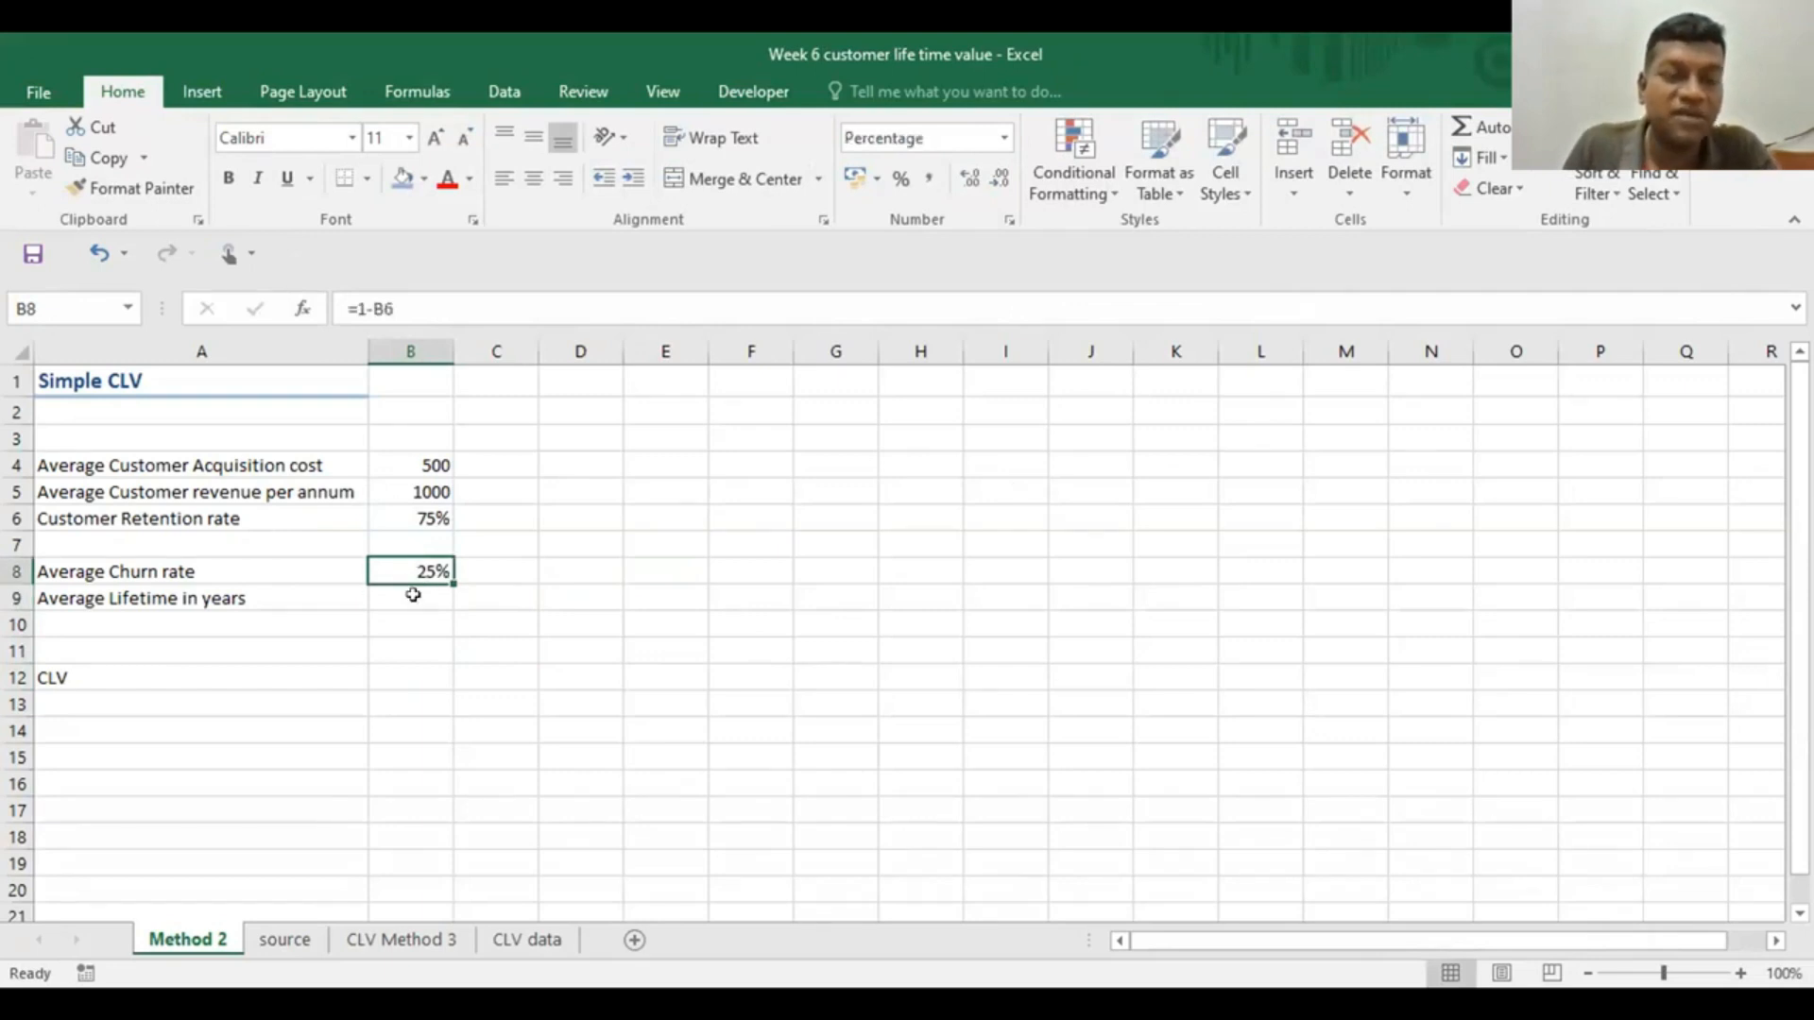
click(413, 594)
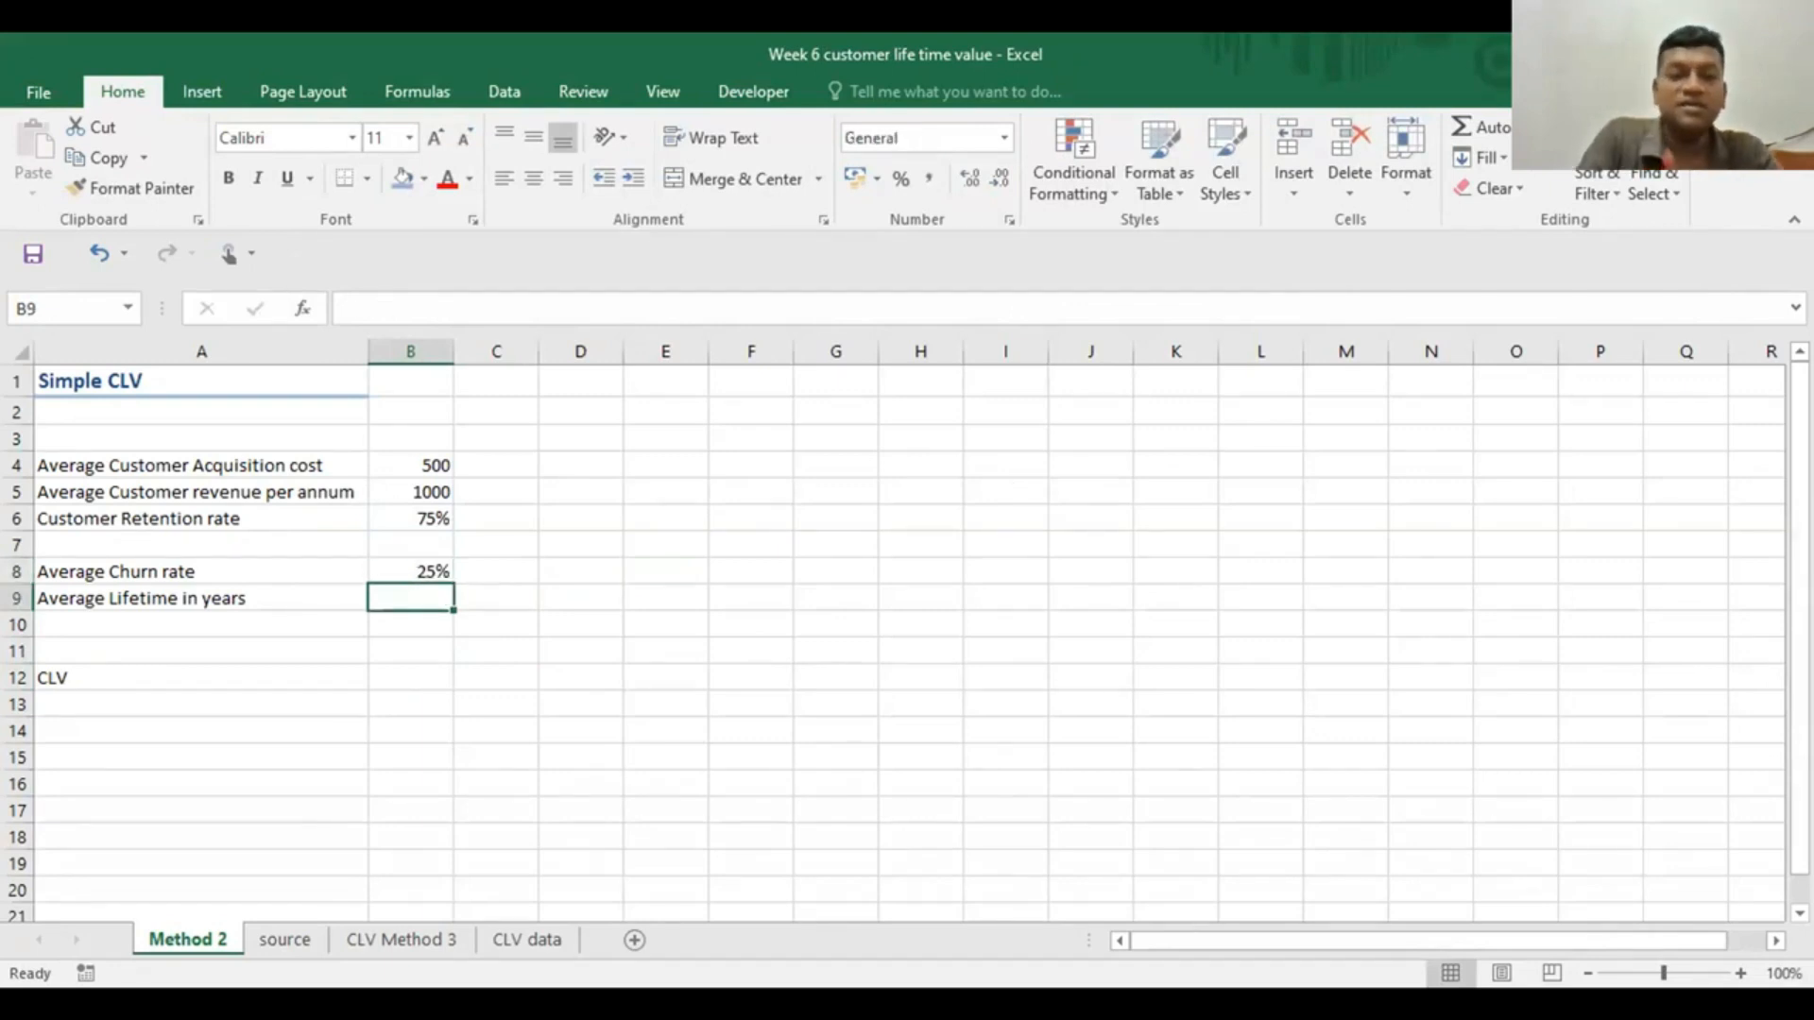
text(=1/)
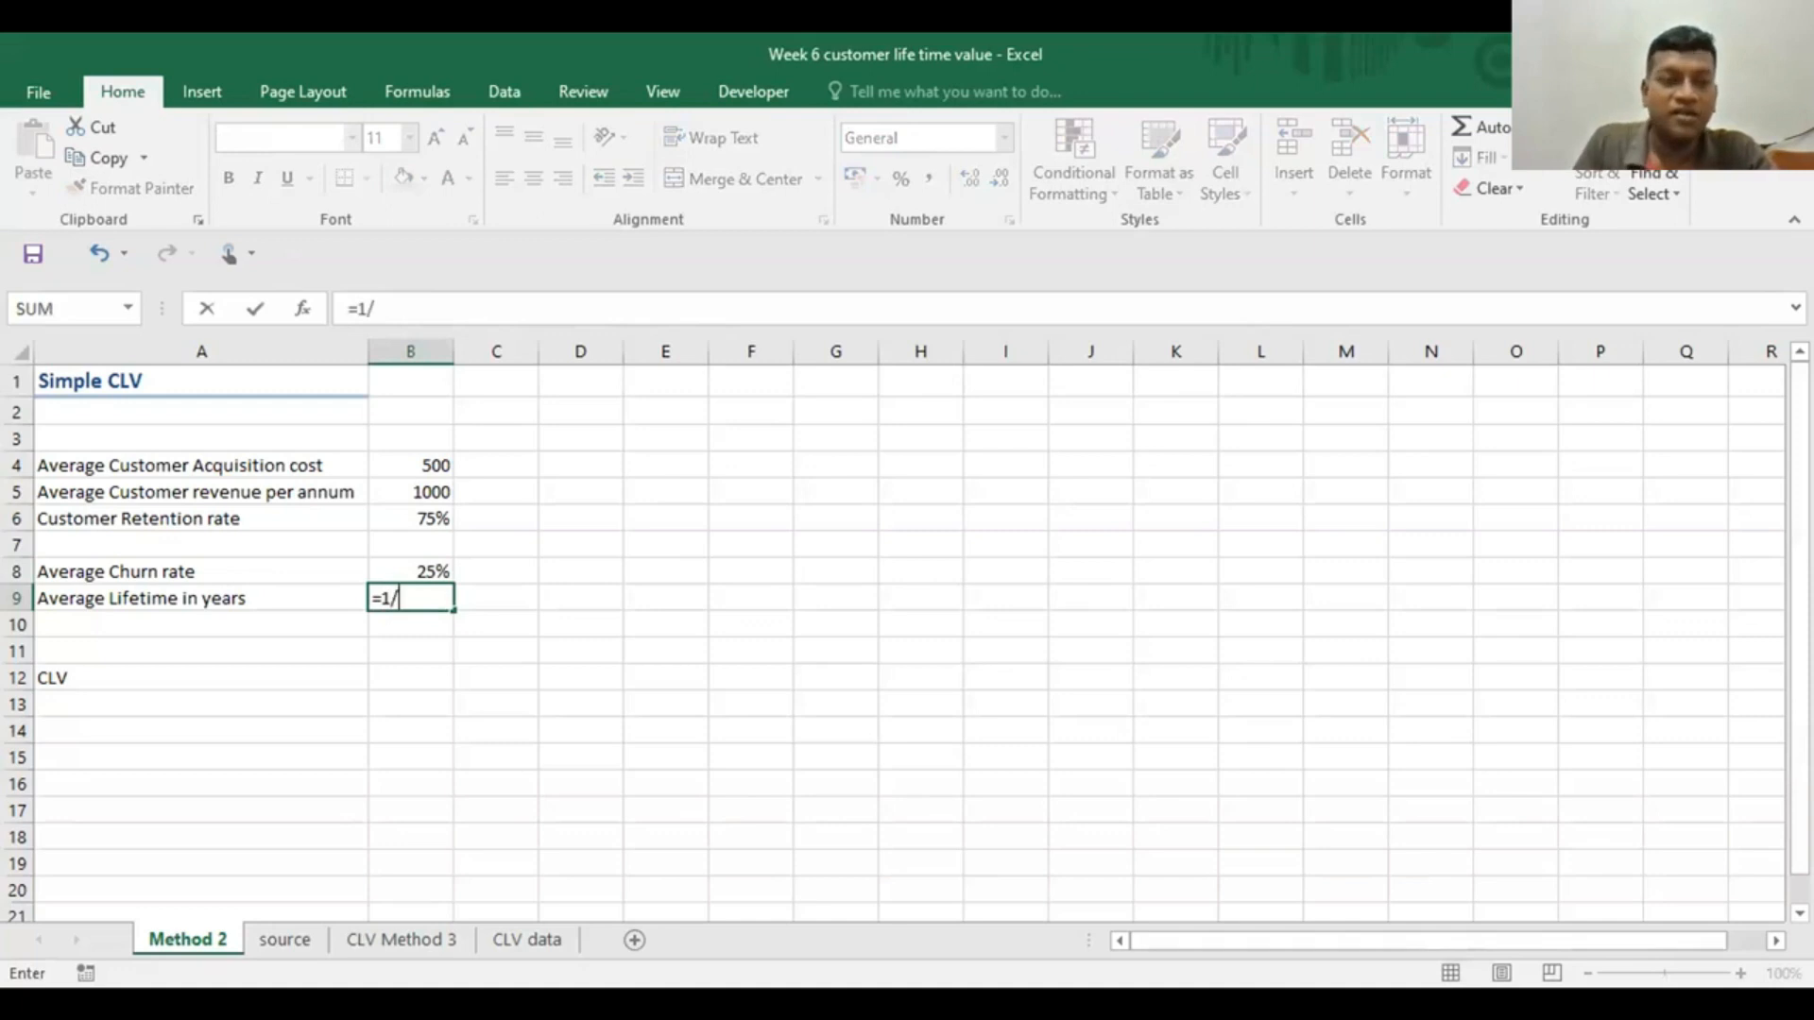
click(420, 570)
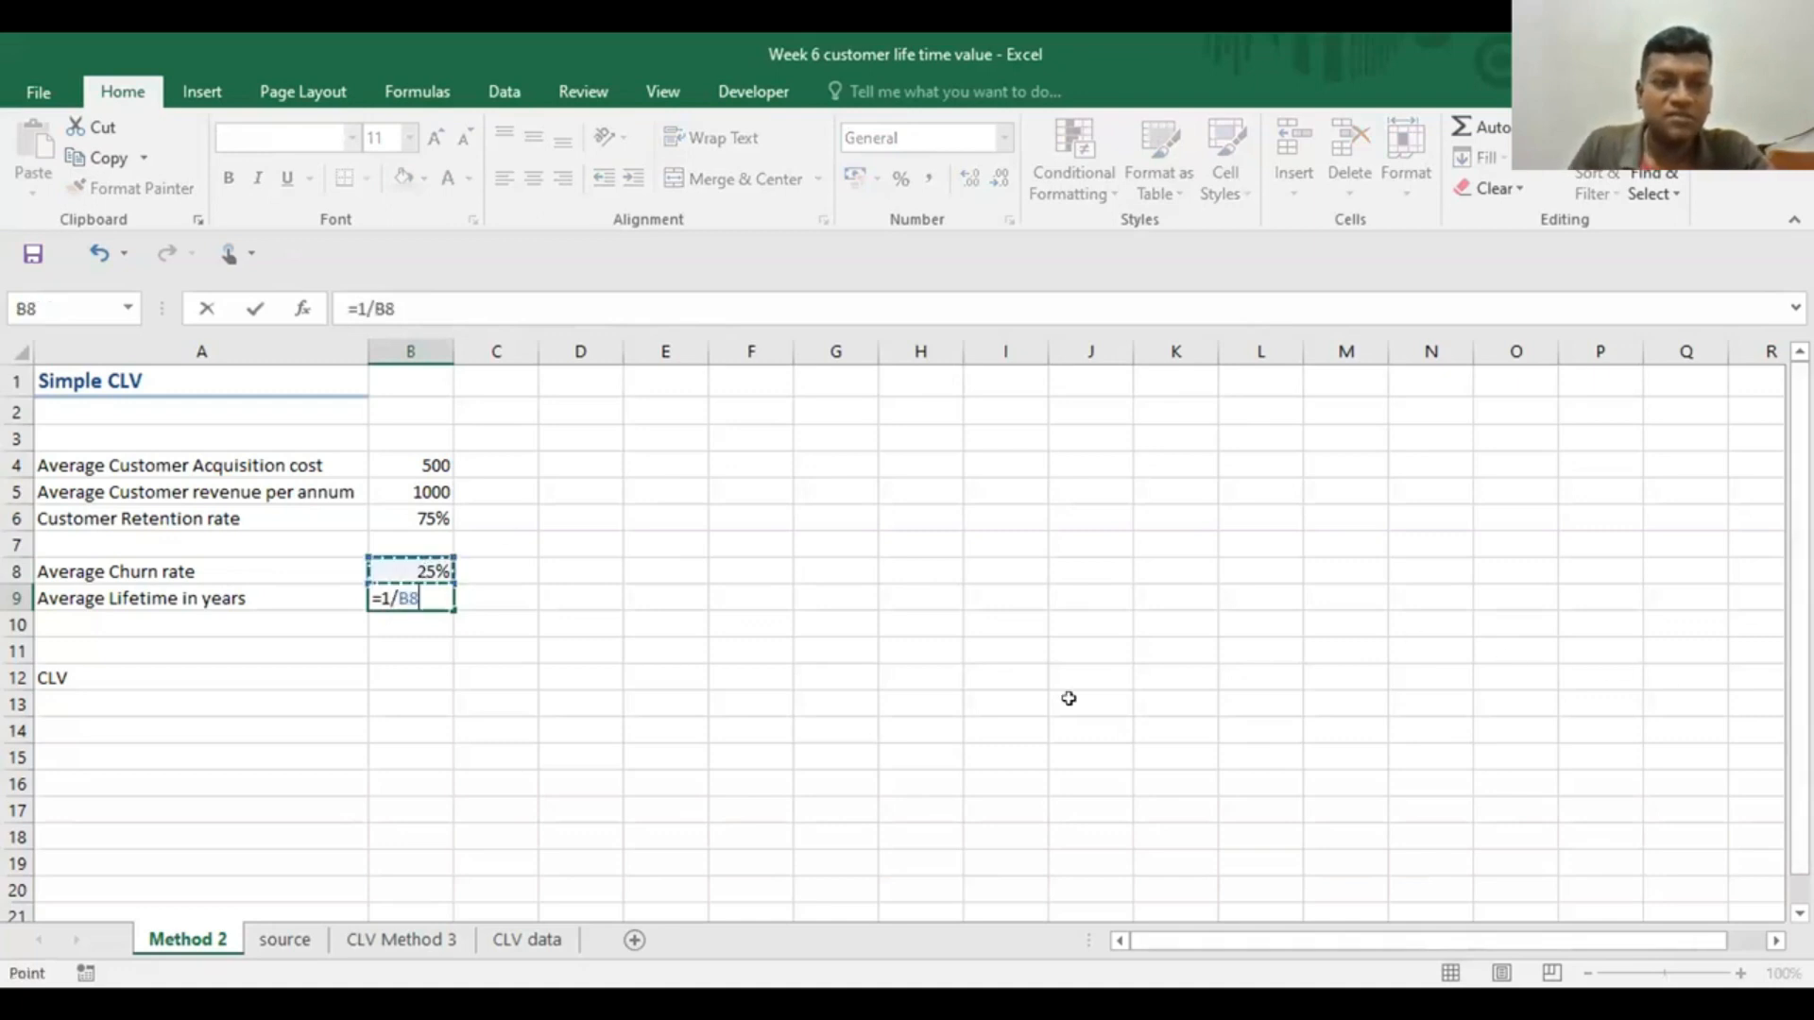
key(Return)
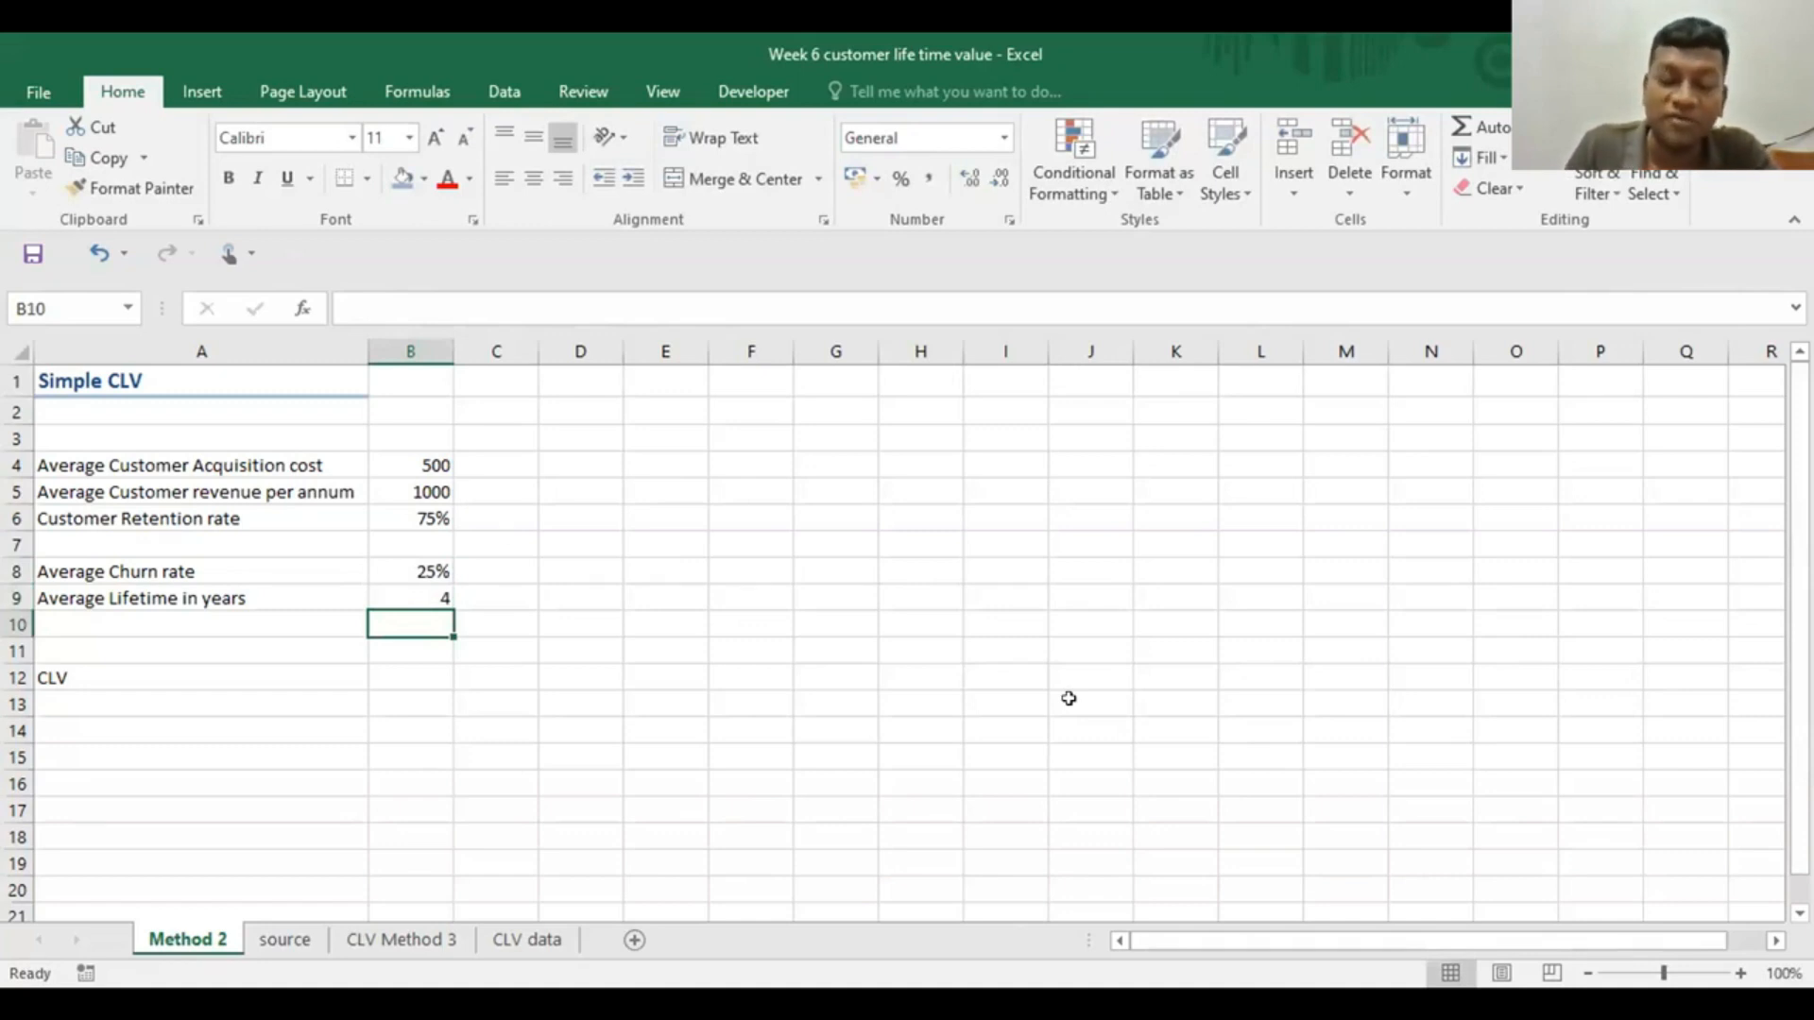
Calculate the CLV in B12 as annual revenue times lifetime minus acquisition cost, =B5*B9-B4
click(378, 676)
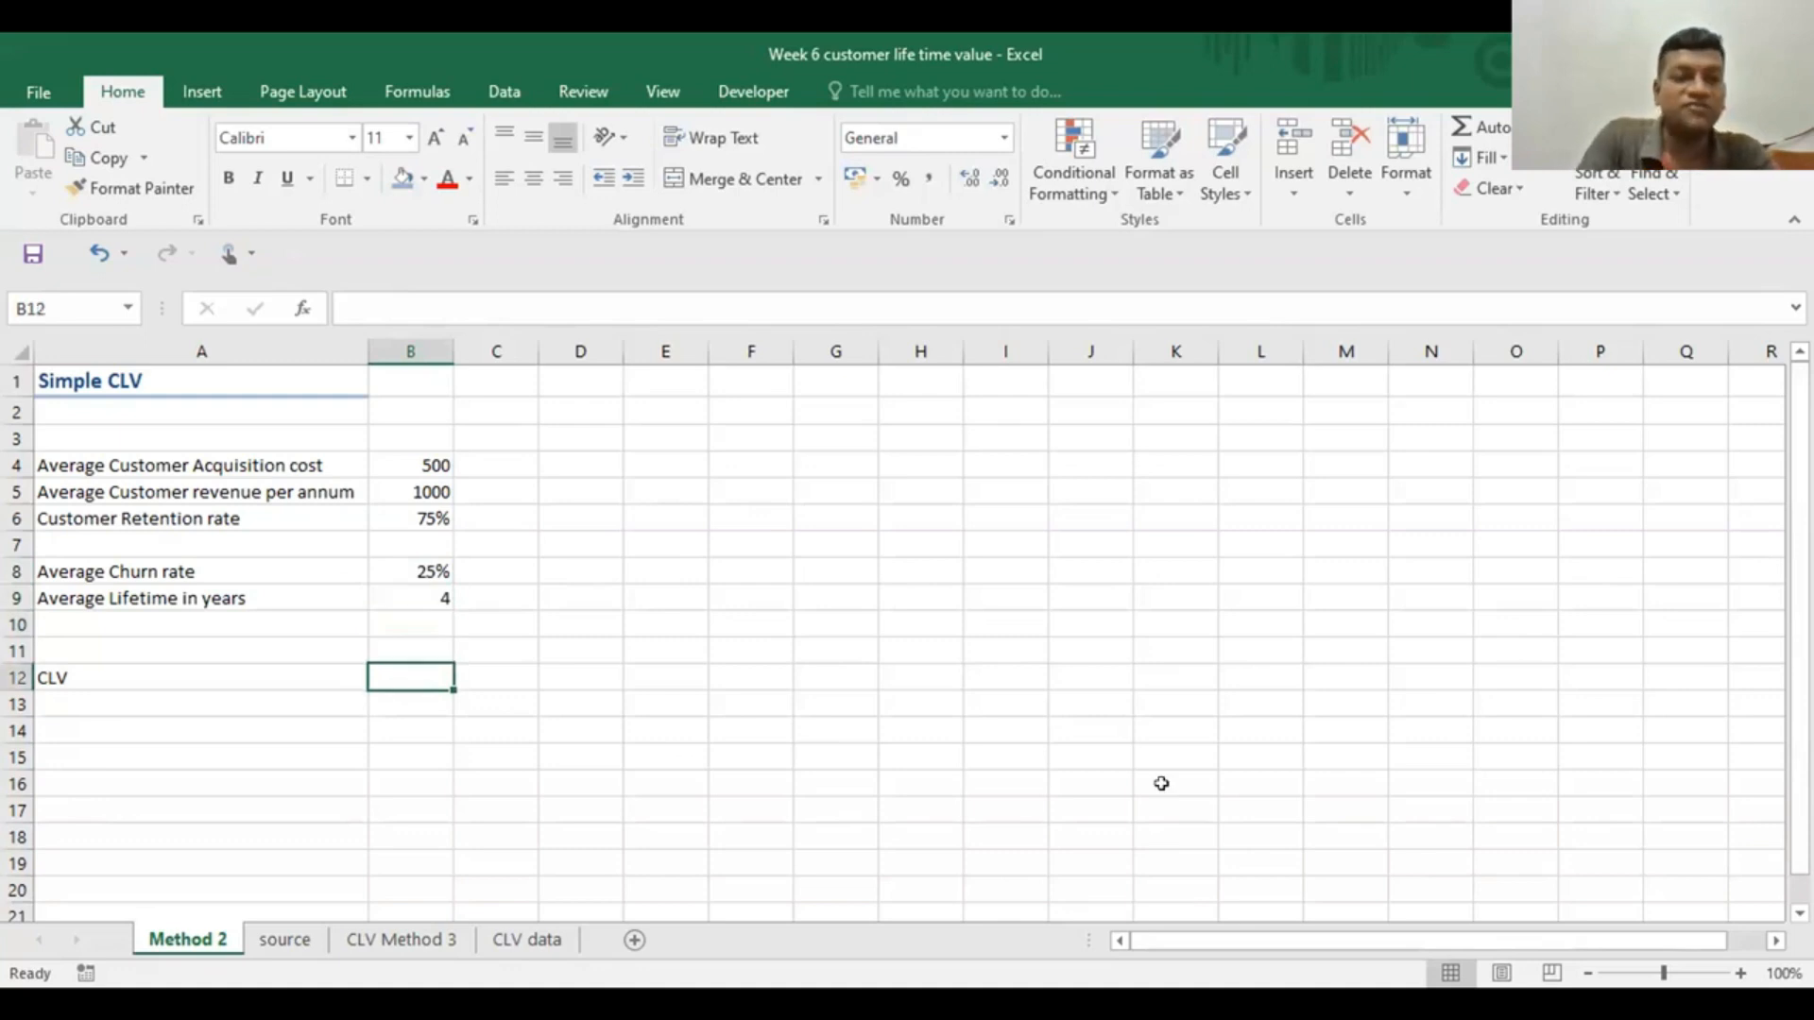
text(=)
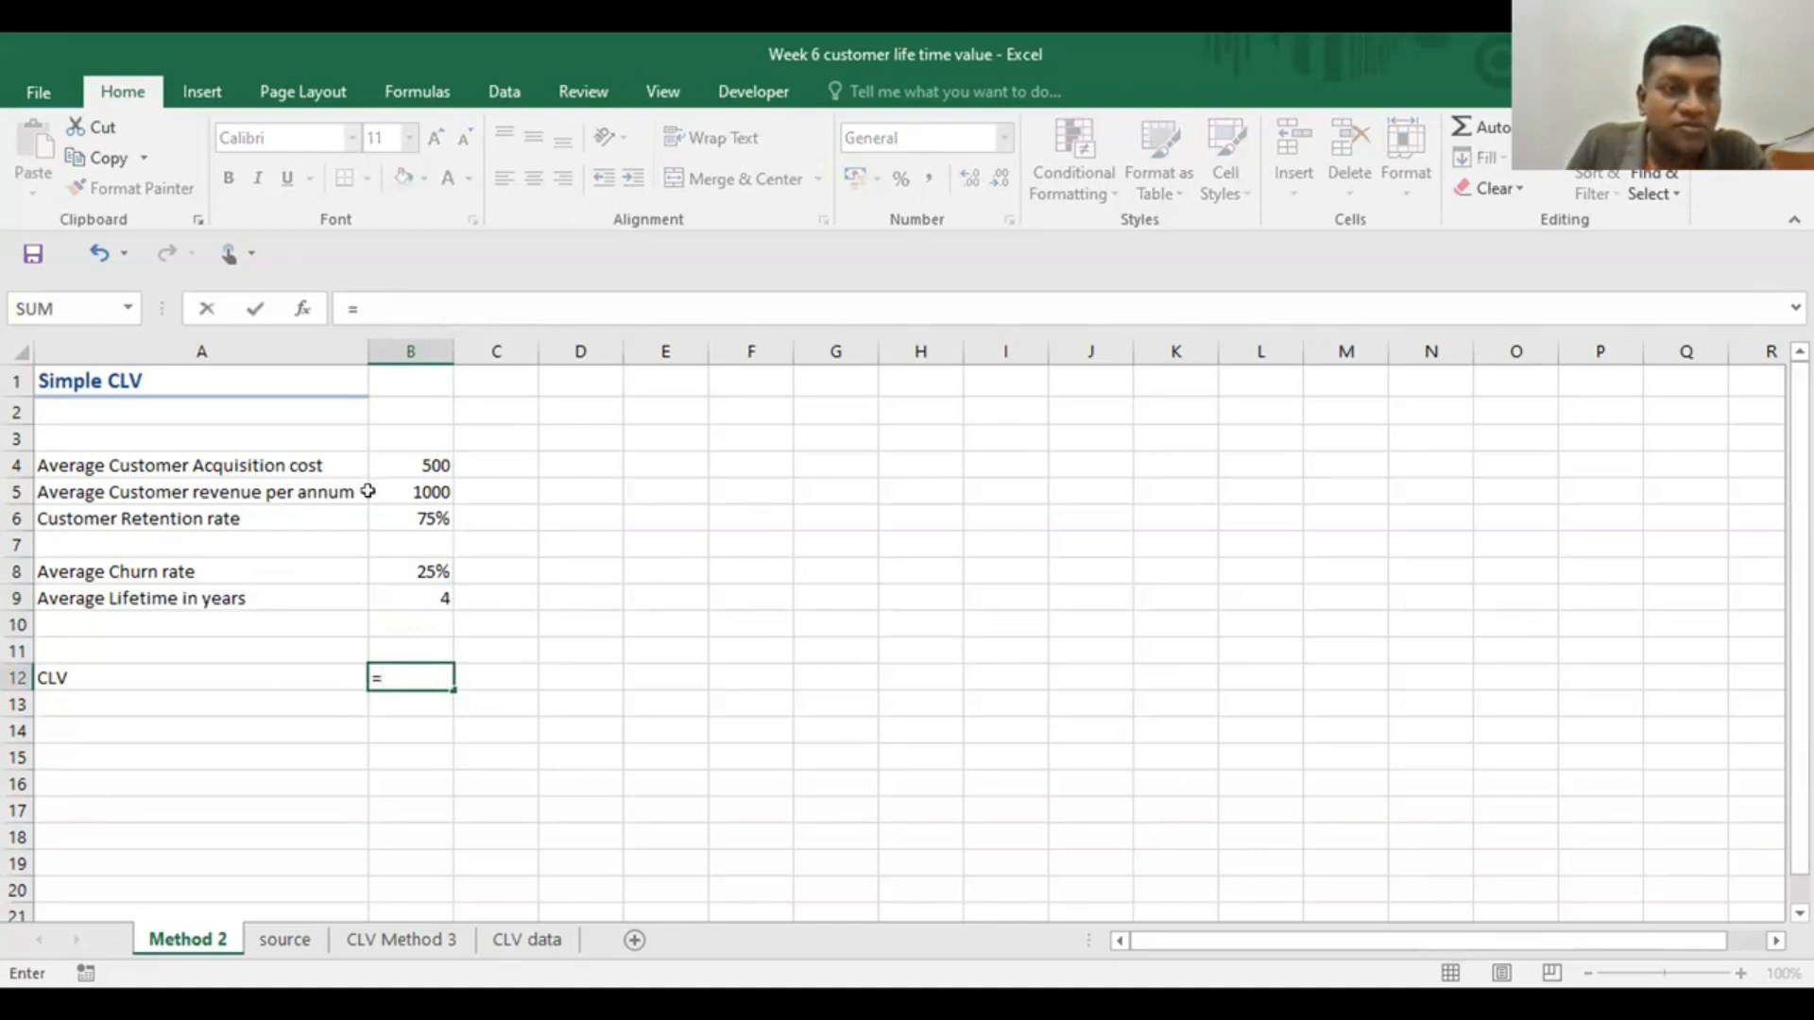
click(398, 488)
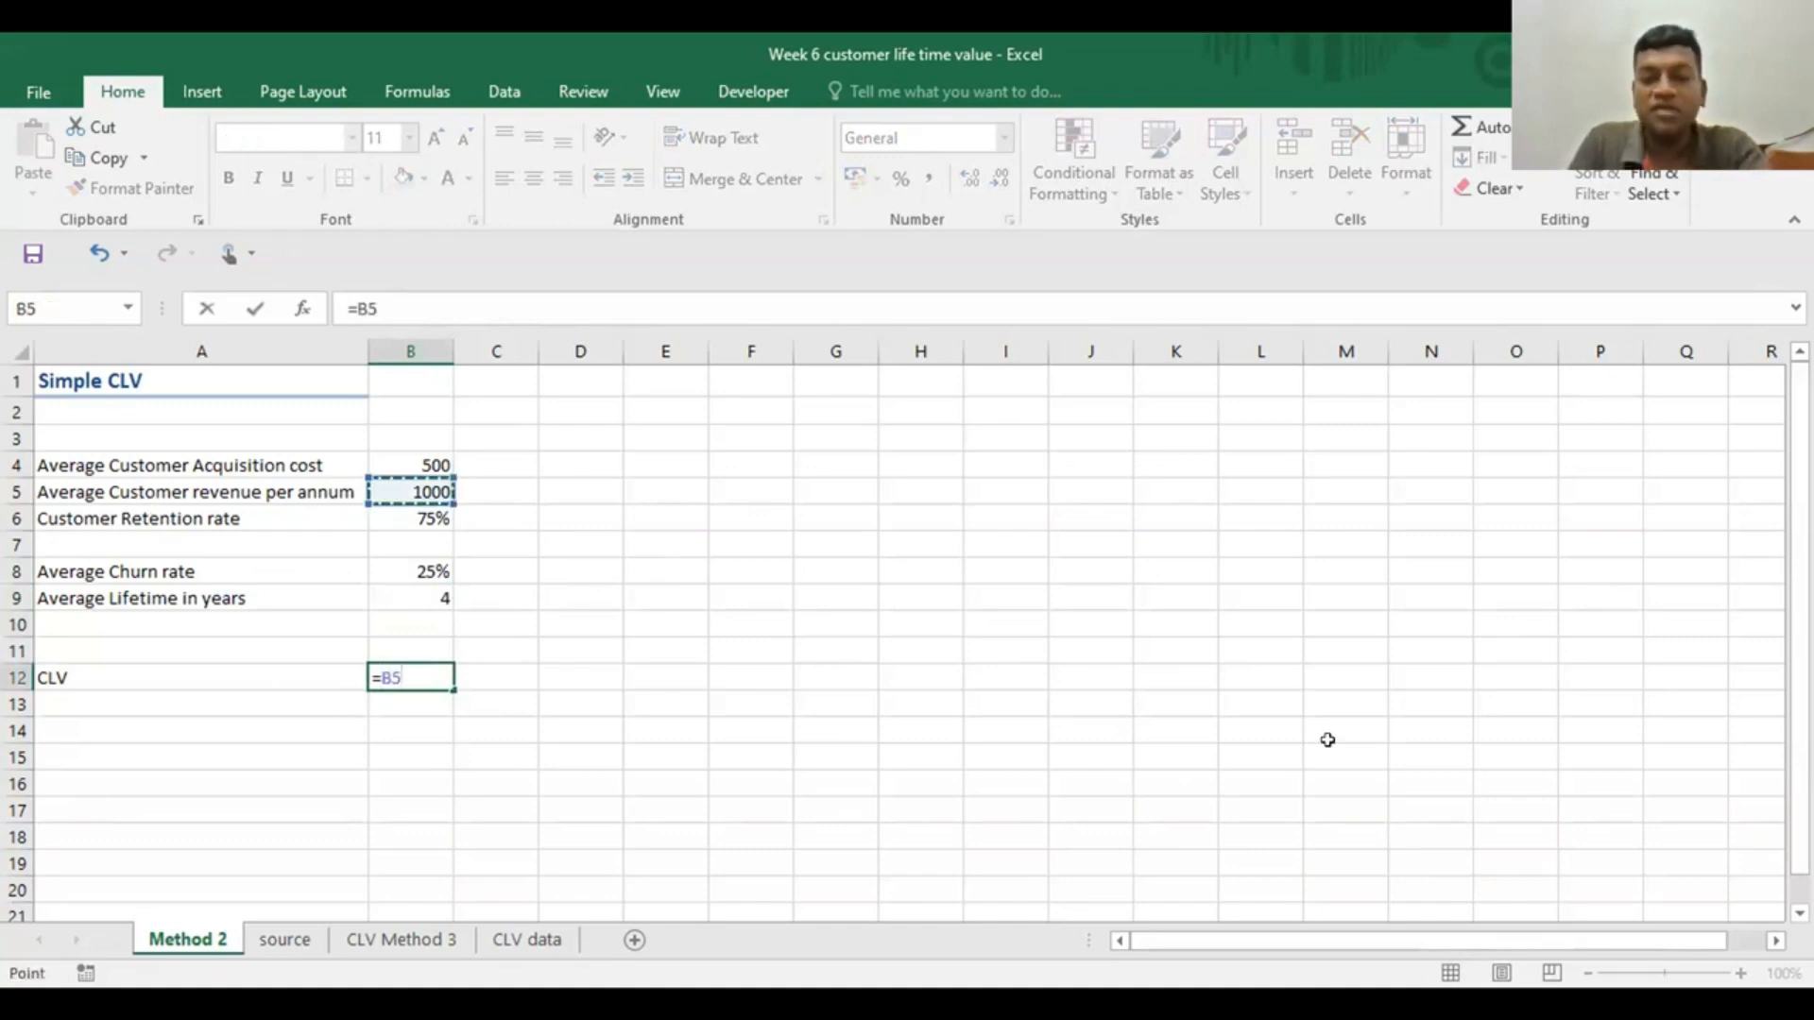
text(*)
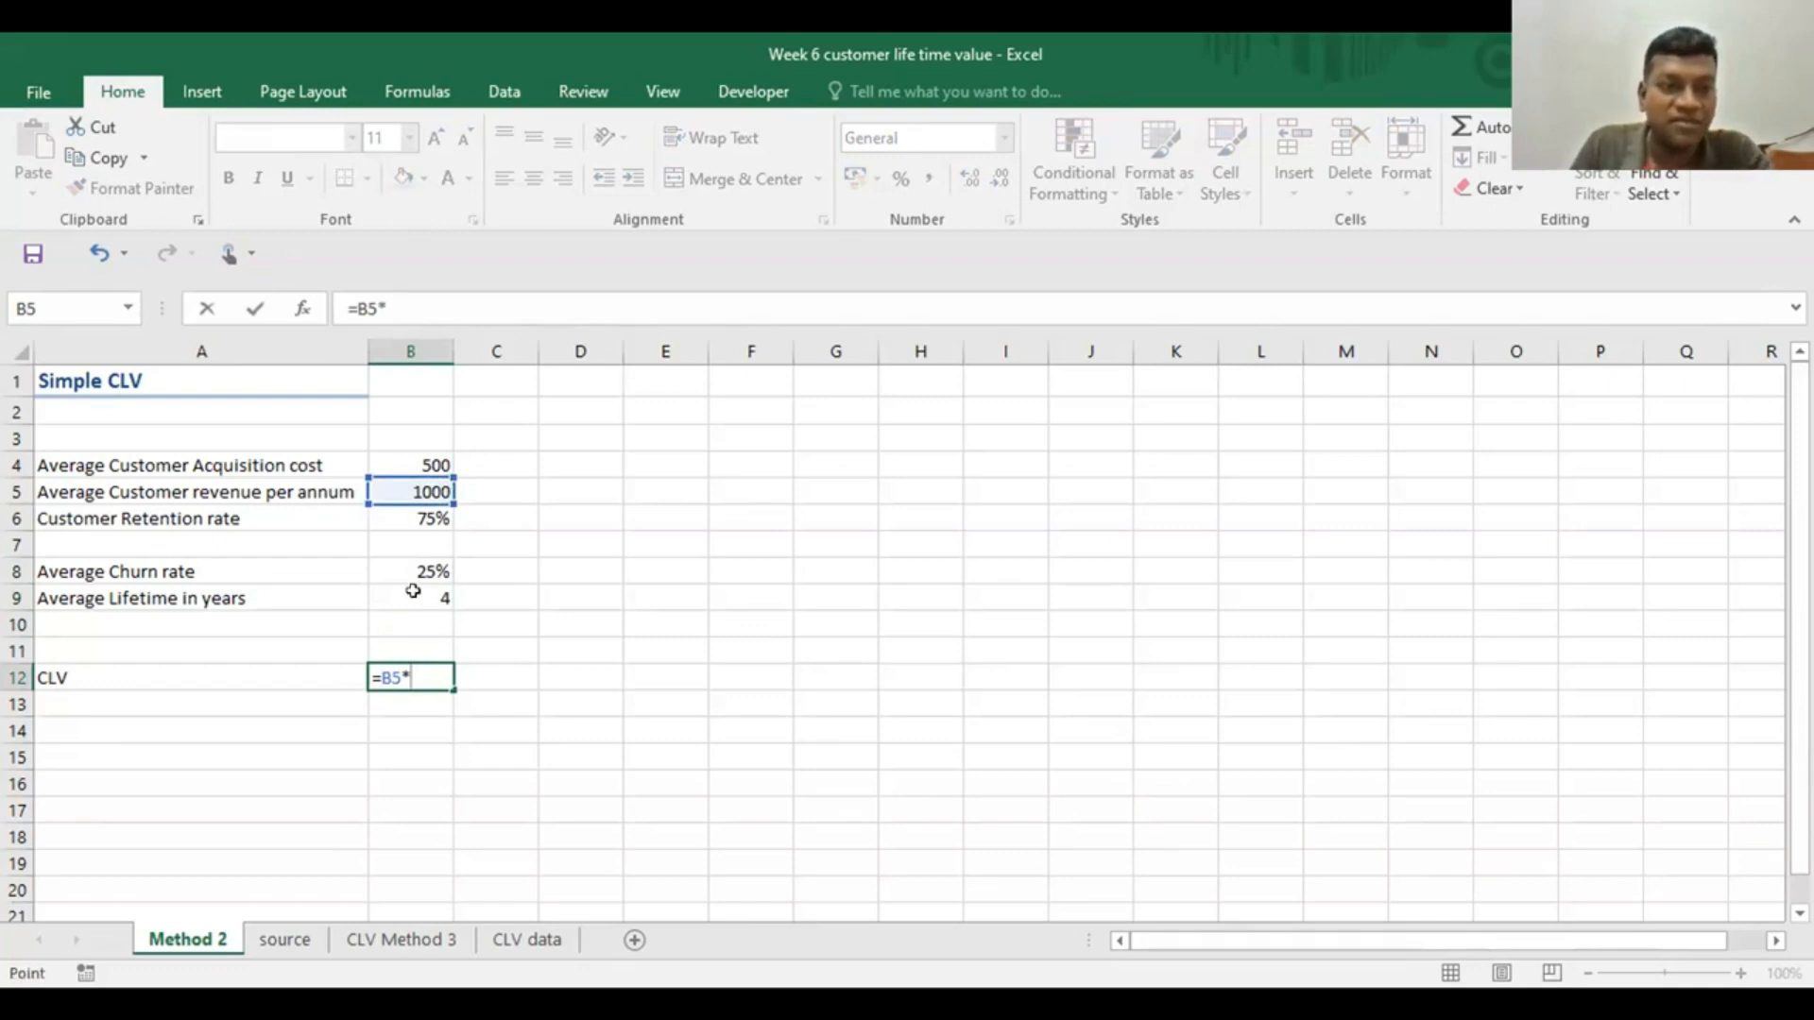
click(413, 593)
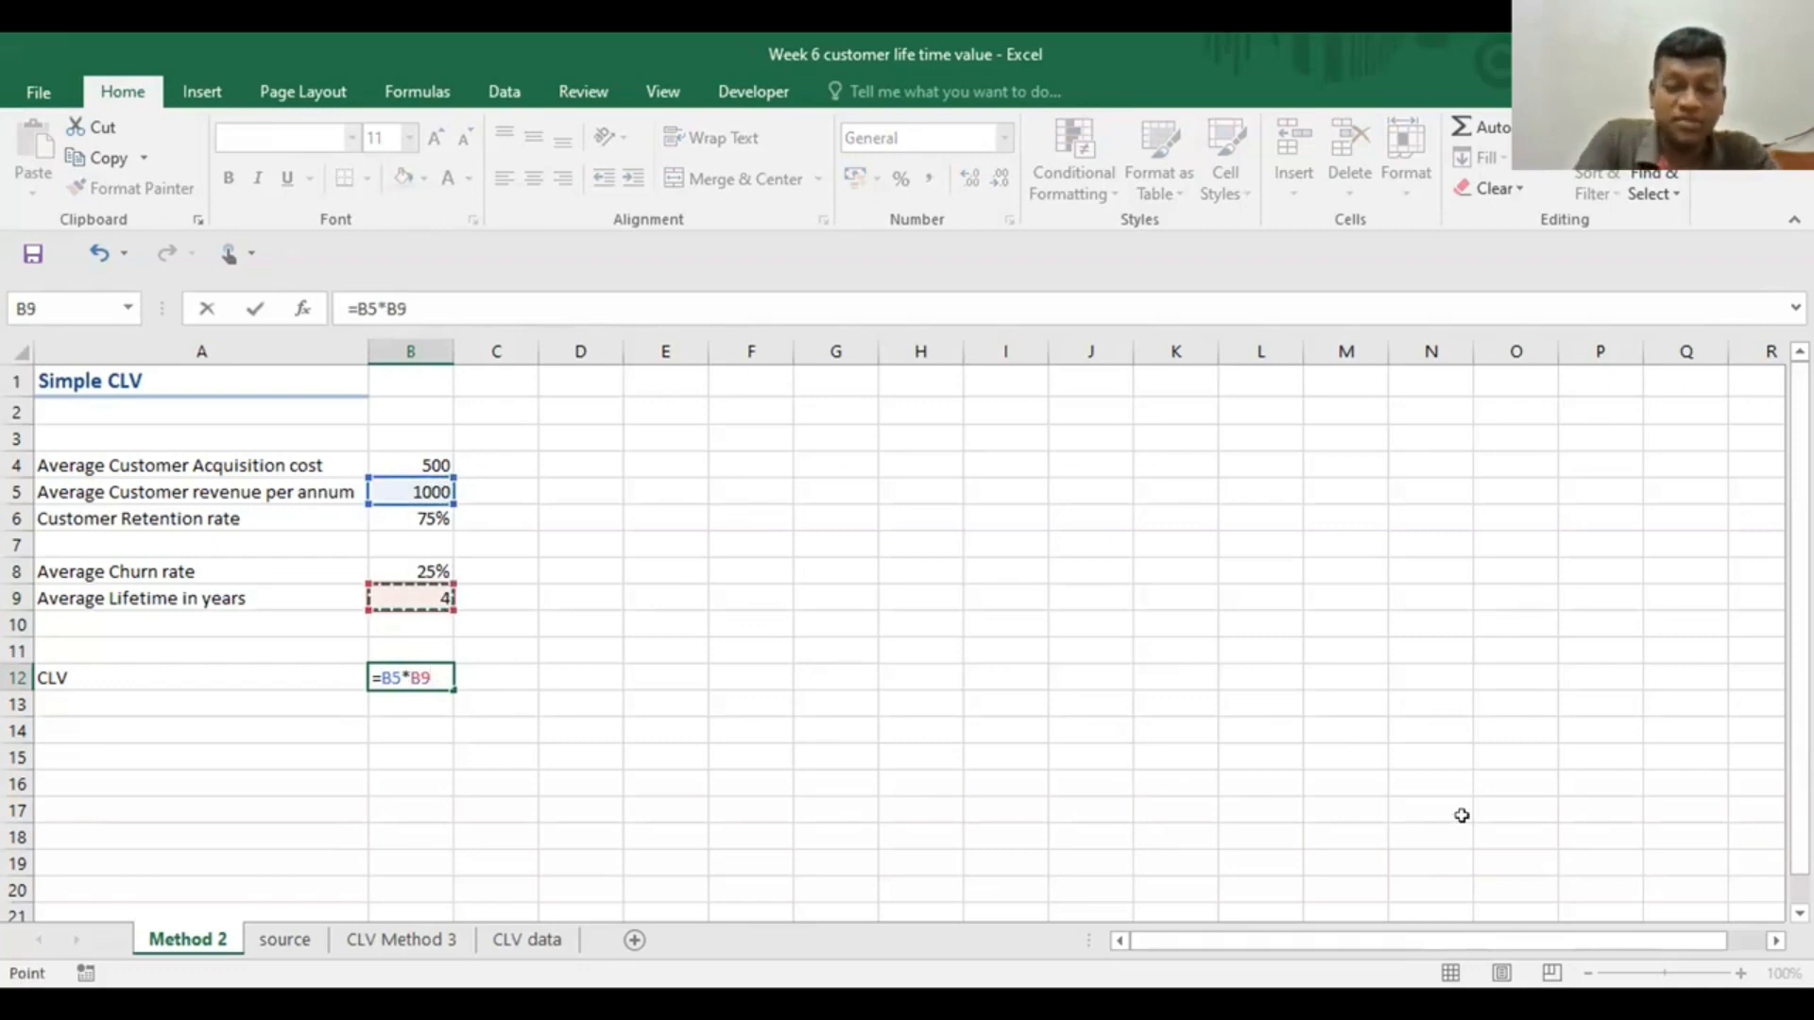
text(-)
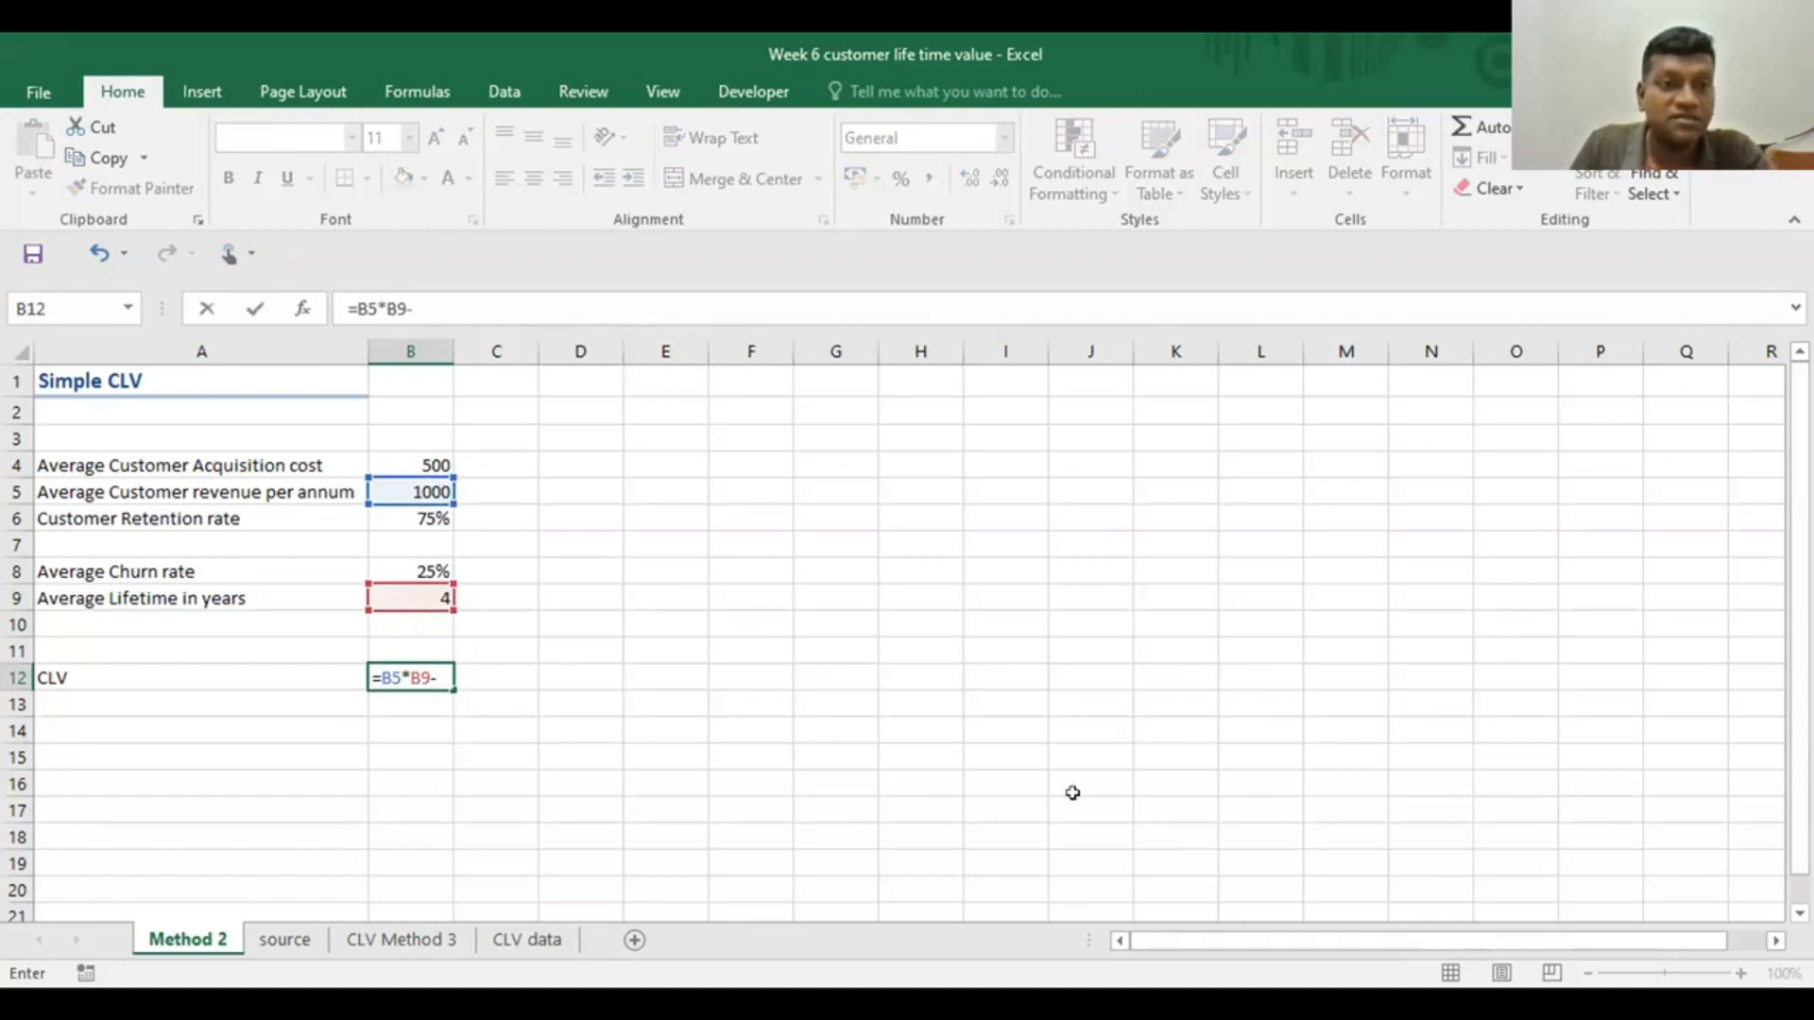
click(416, 462)
key(Return)
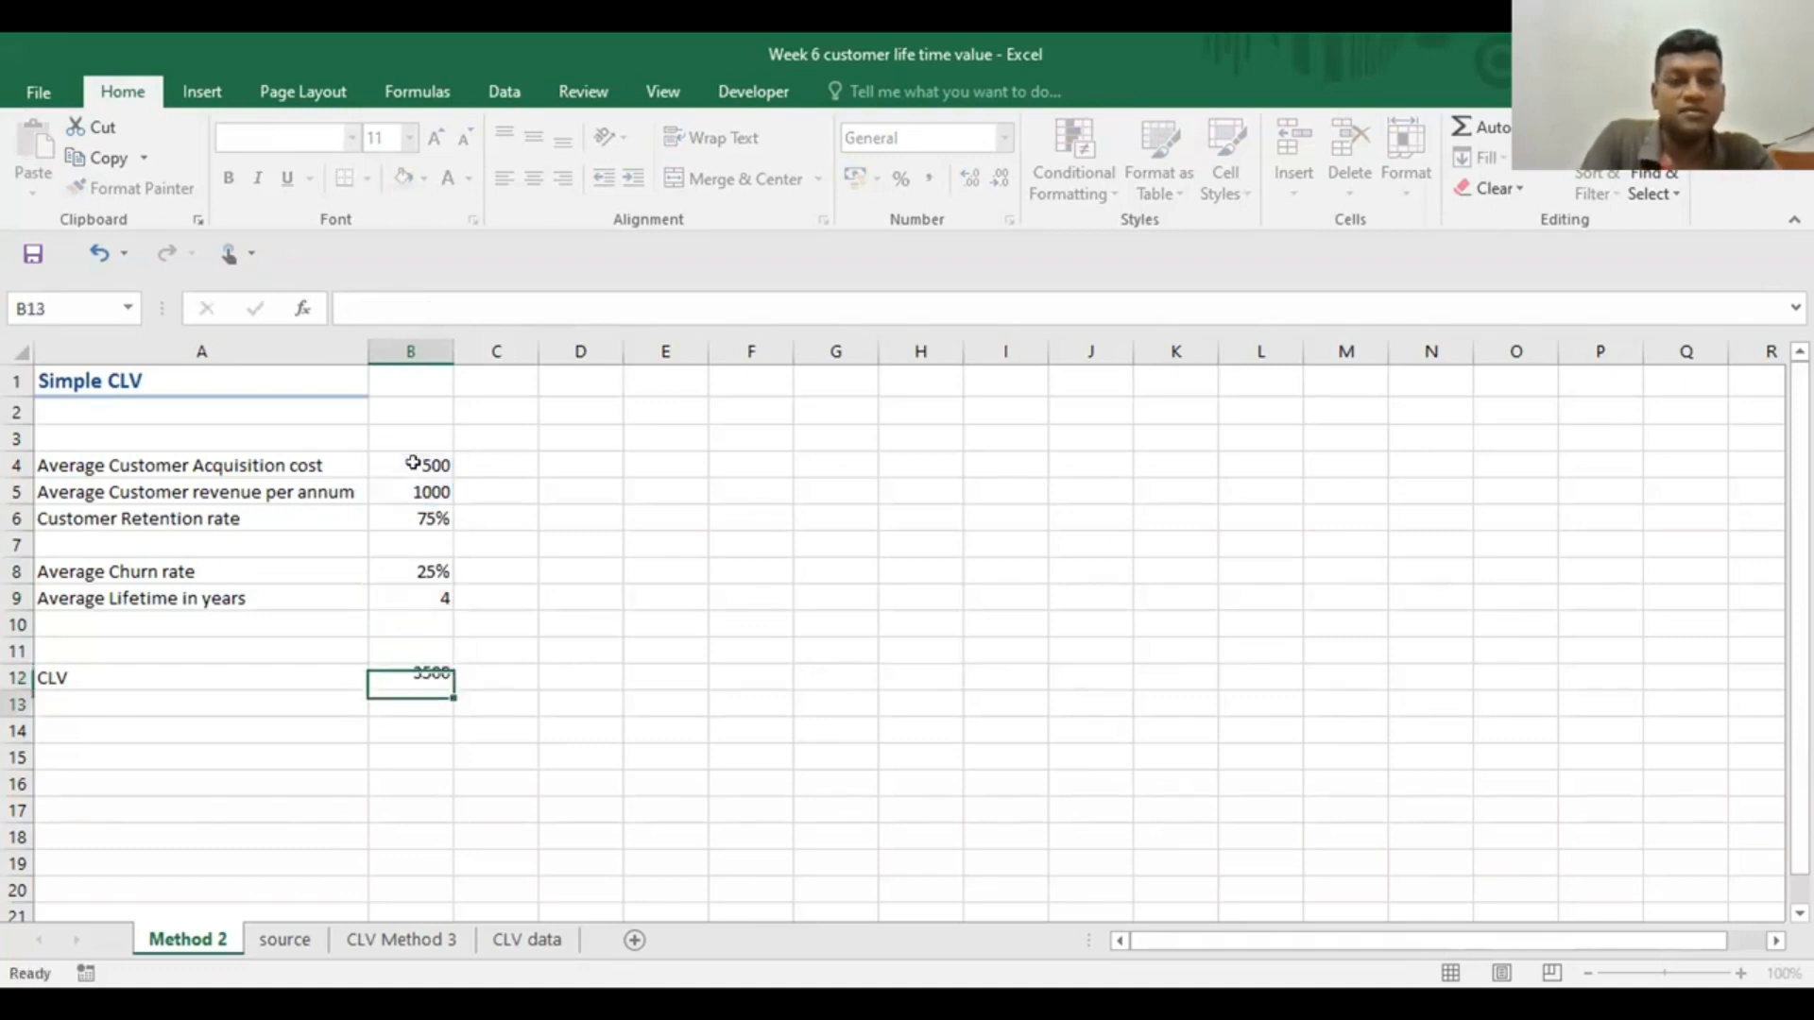
click(417, 671)
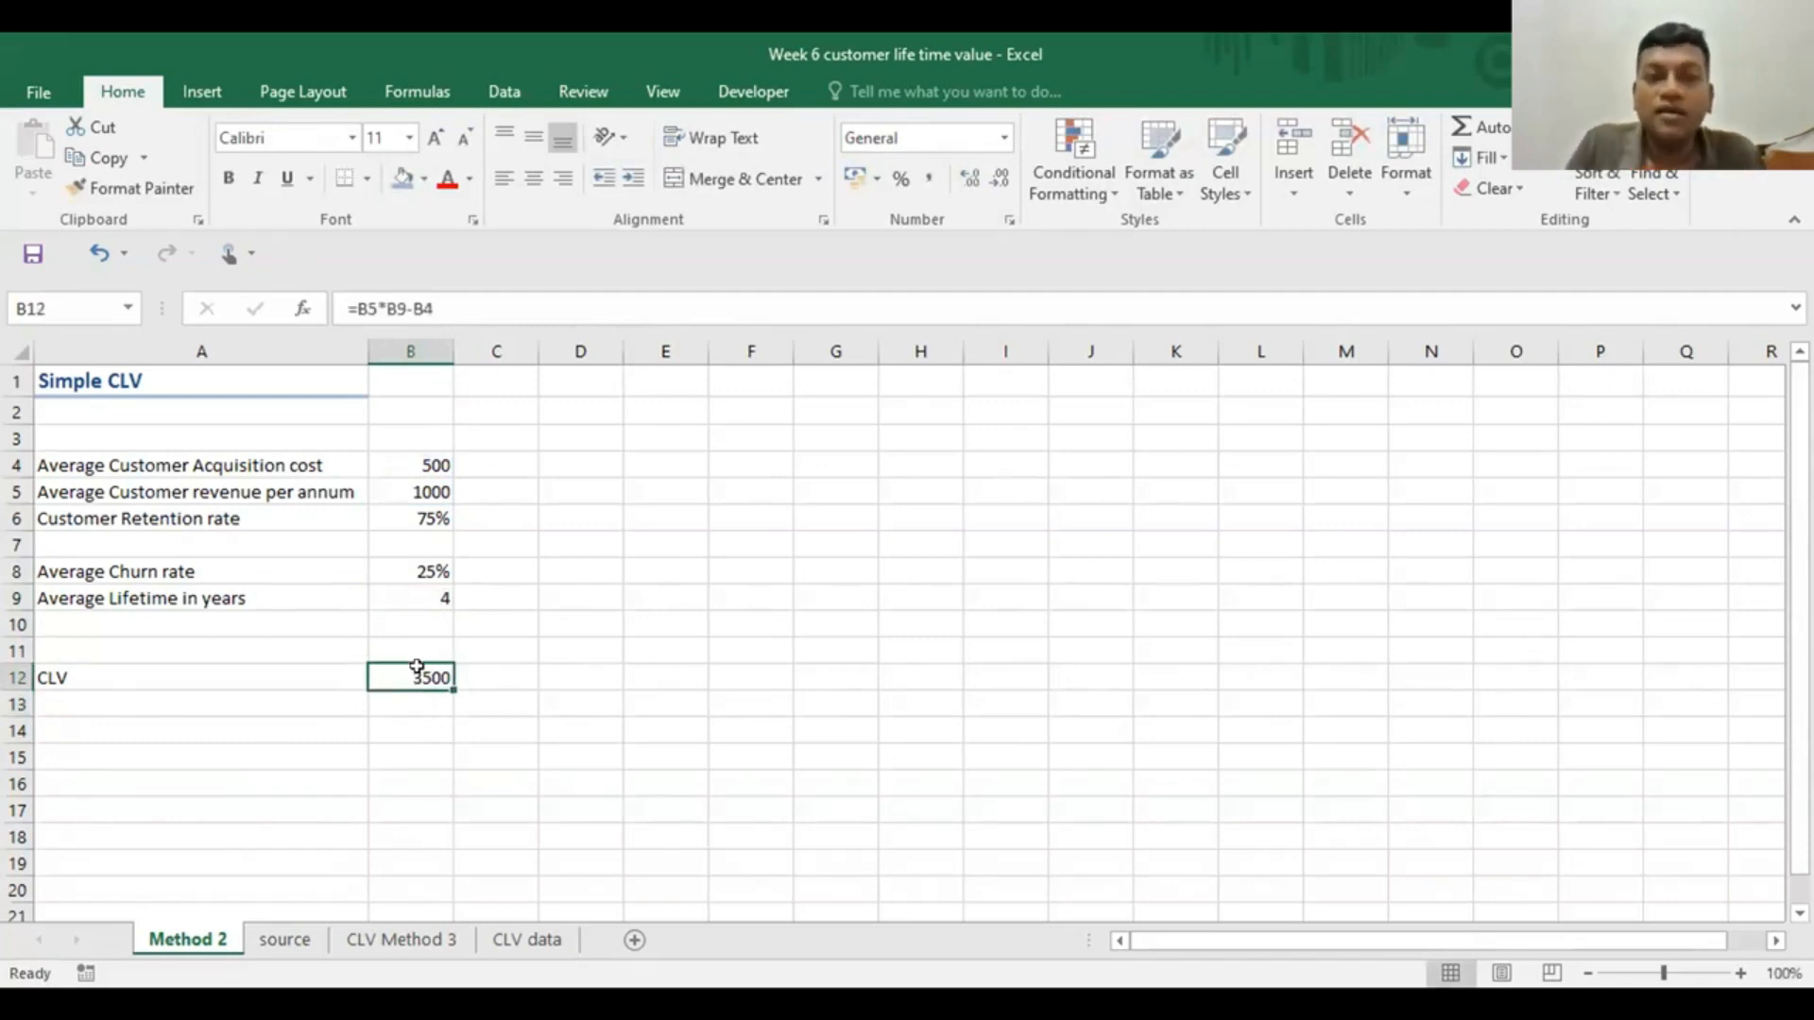
click(573, 598)
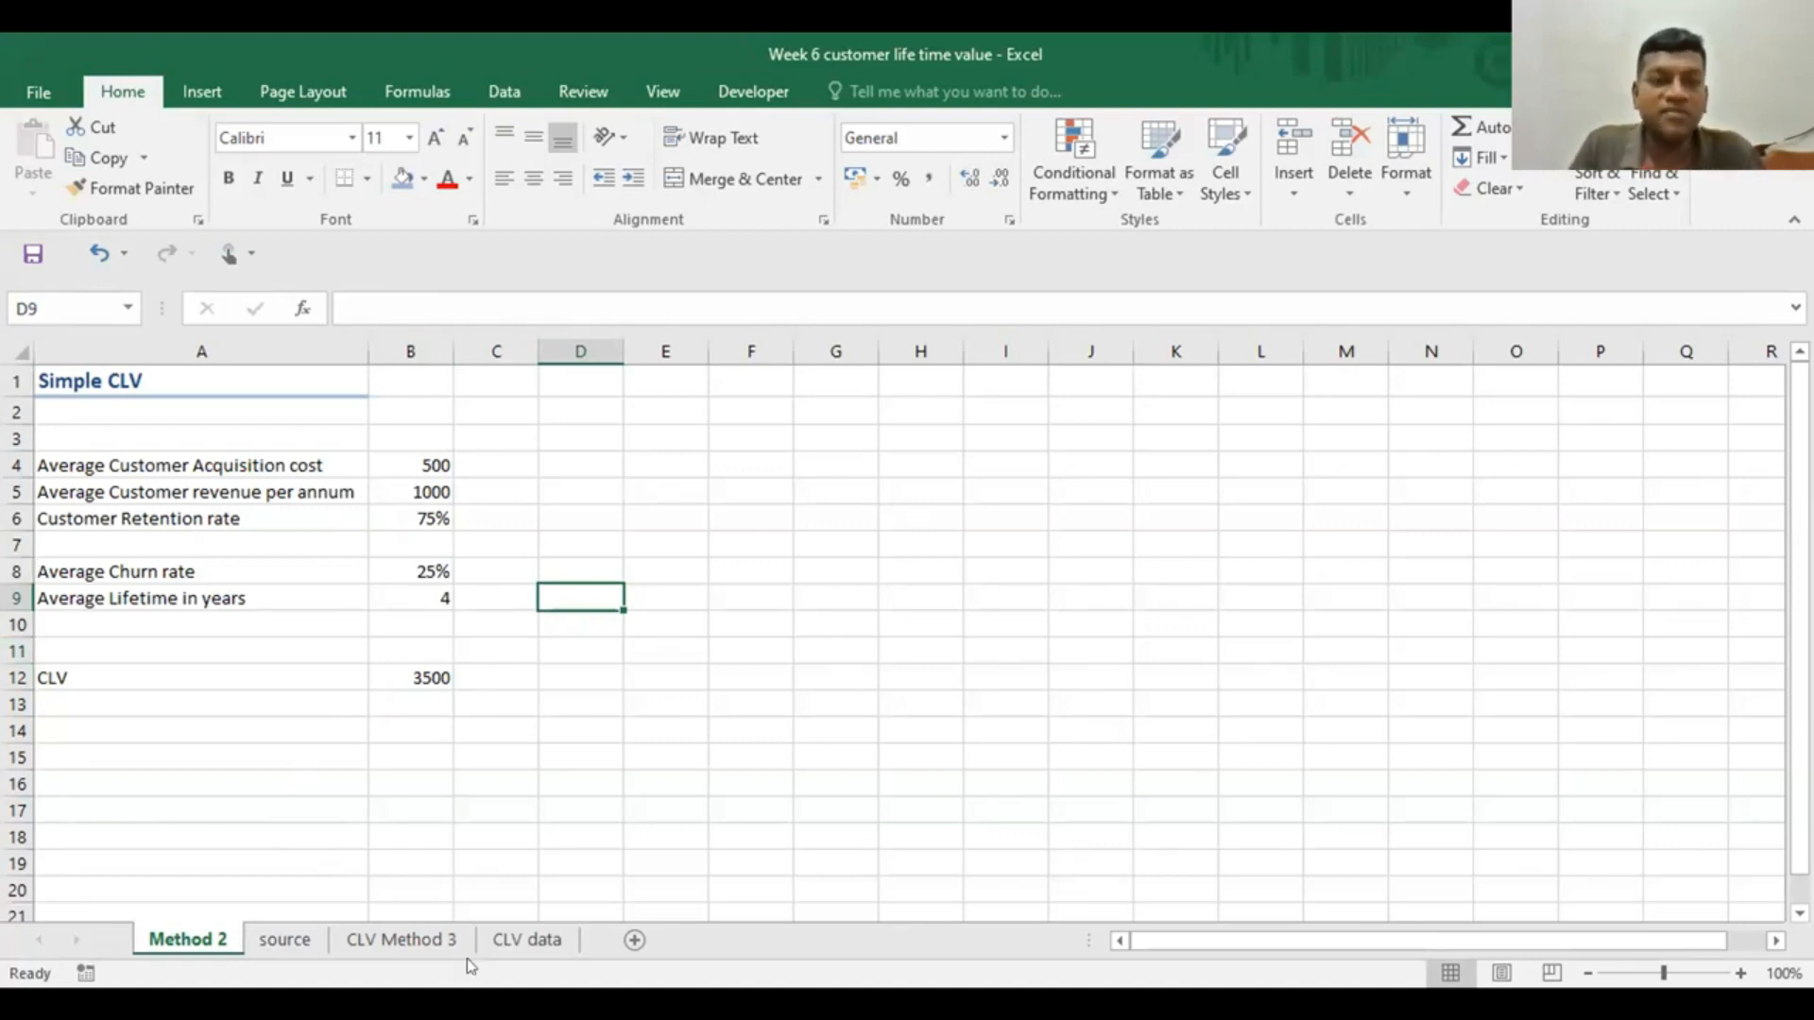
On the CLV Method 3 sheet, move the Magnimetrics case text picture so that it starts at column G
click(427, 940)
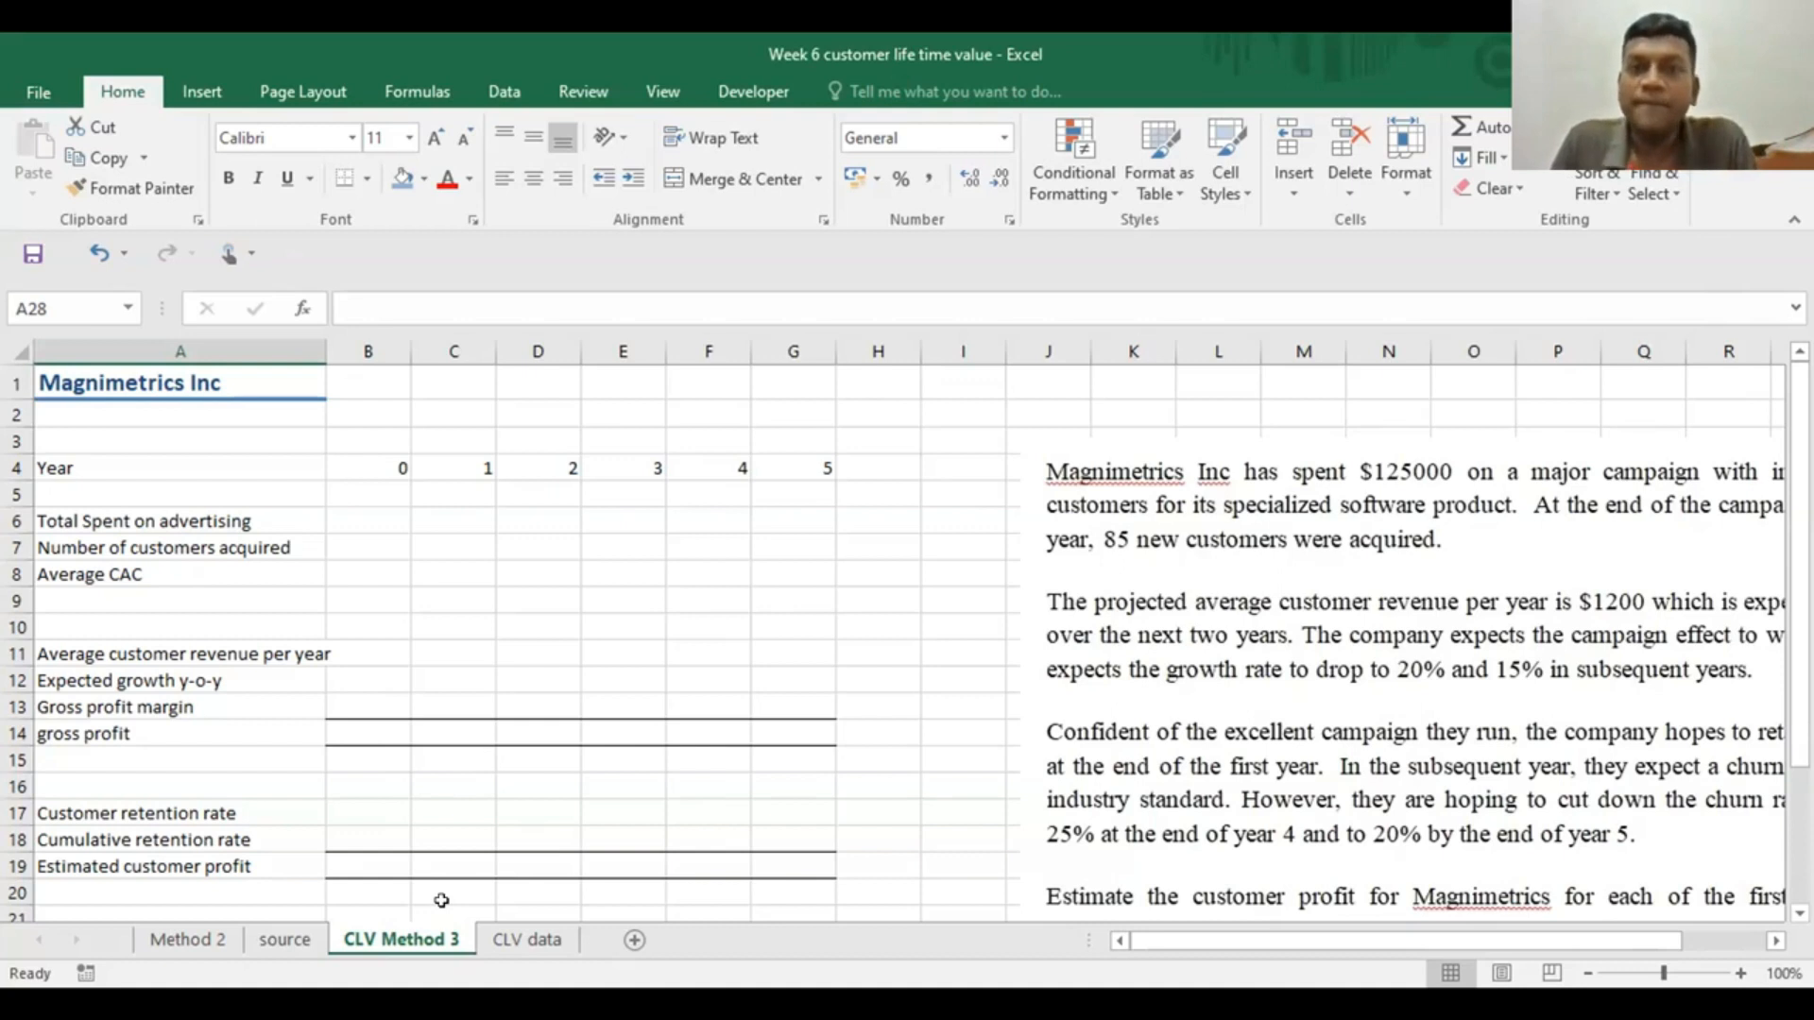
drag(1329, 646, 1245, 580)
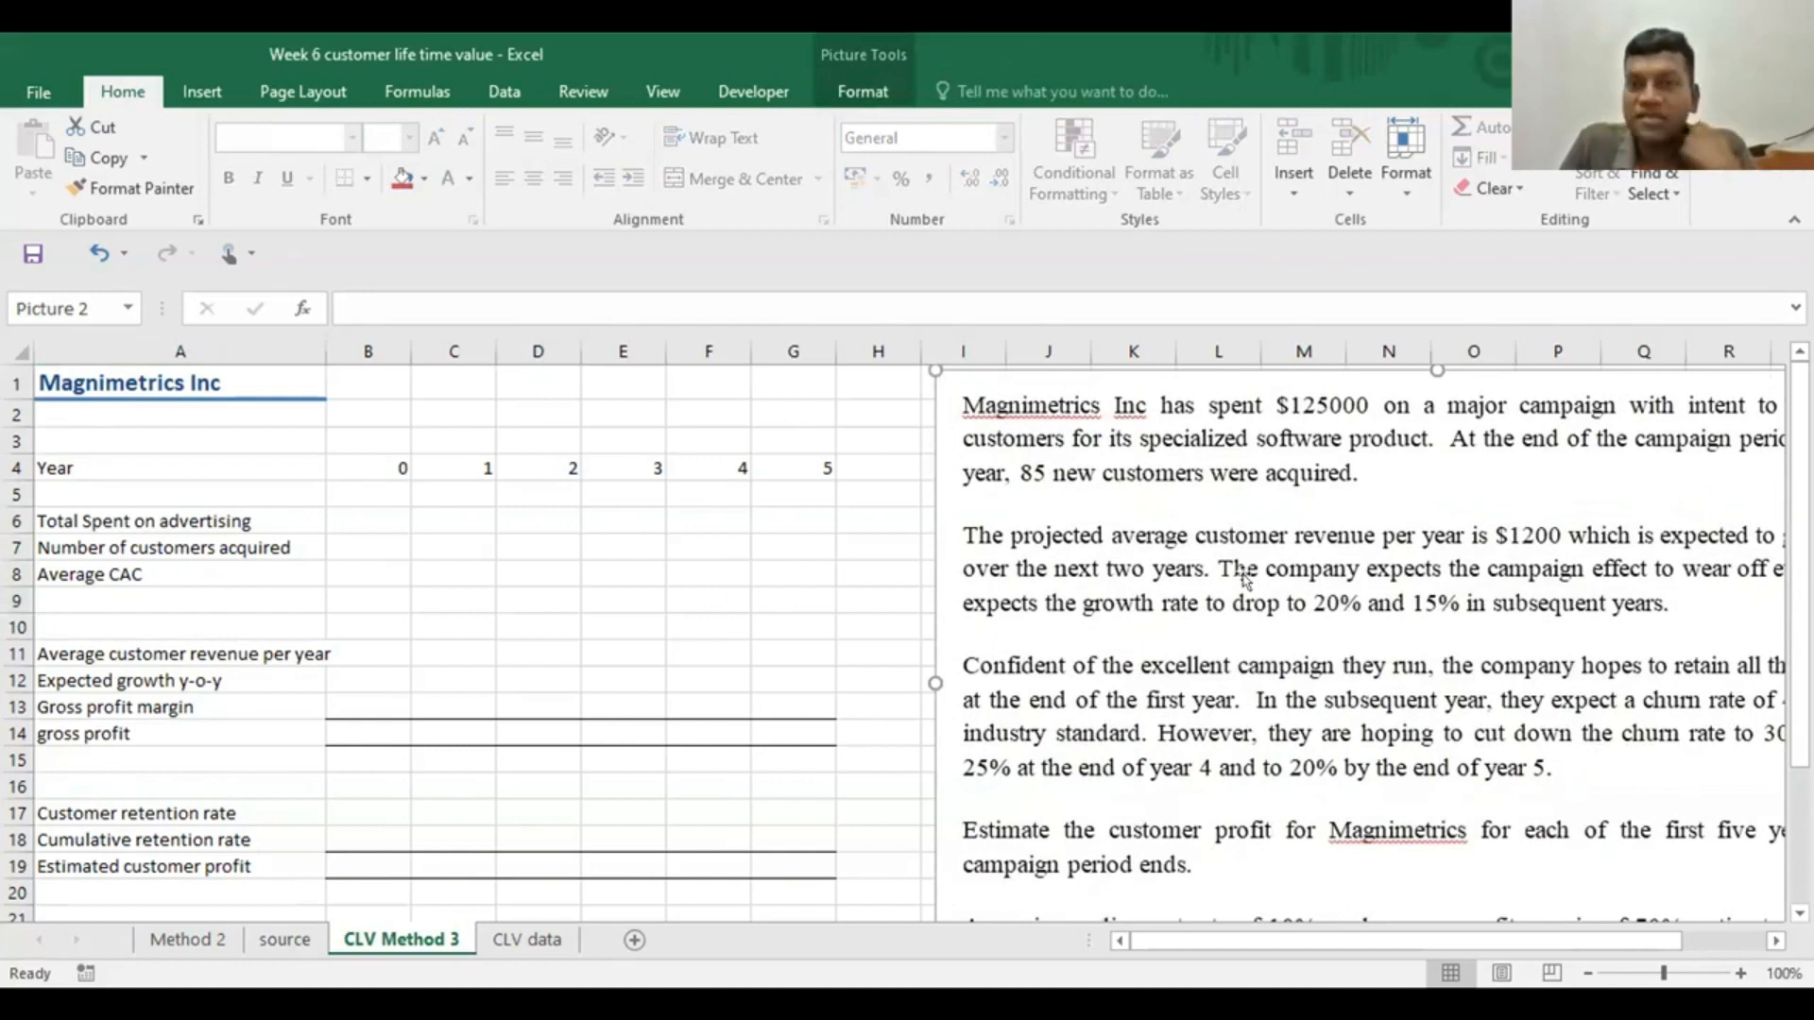
drag(1260, 478, 1215, 471)
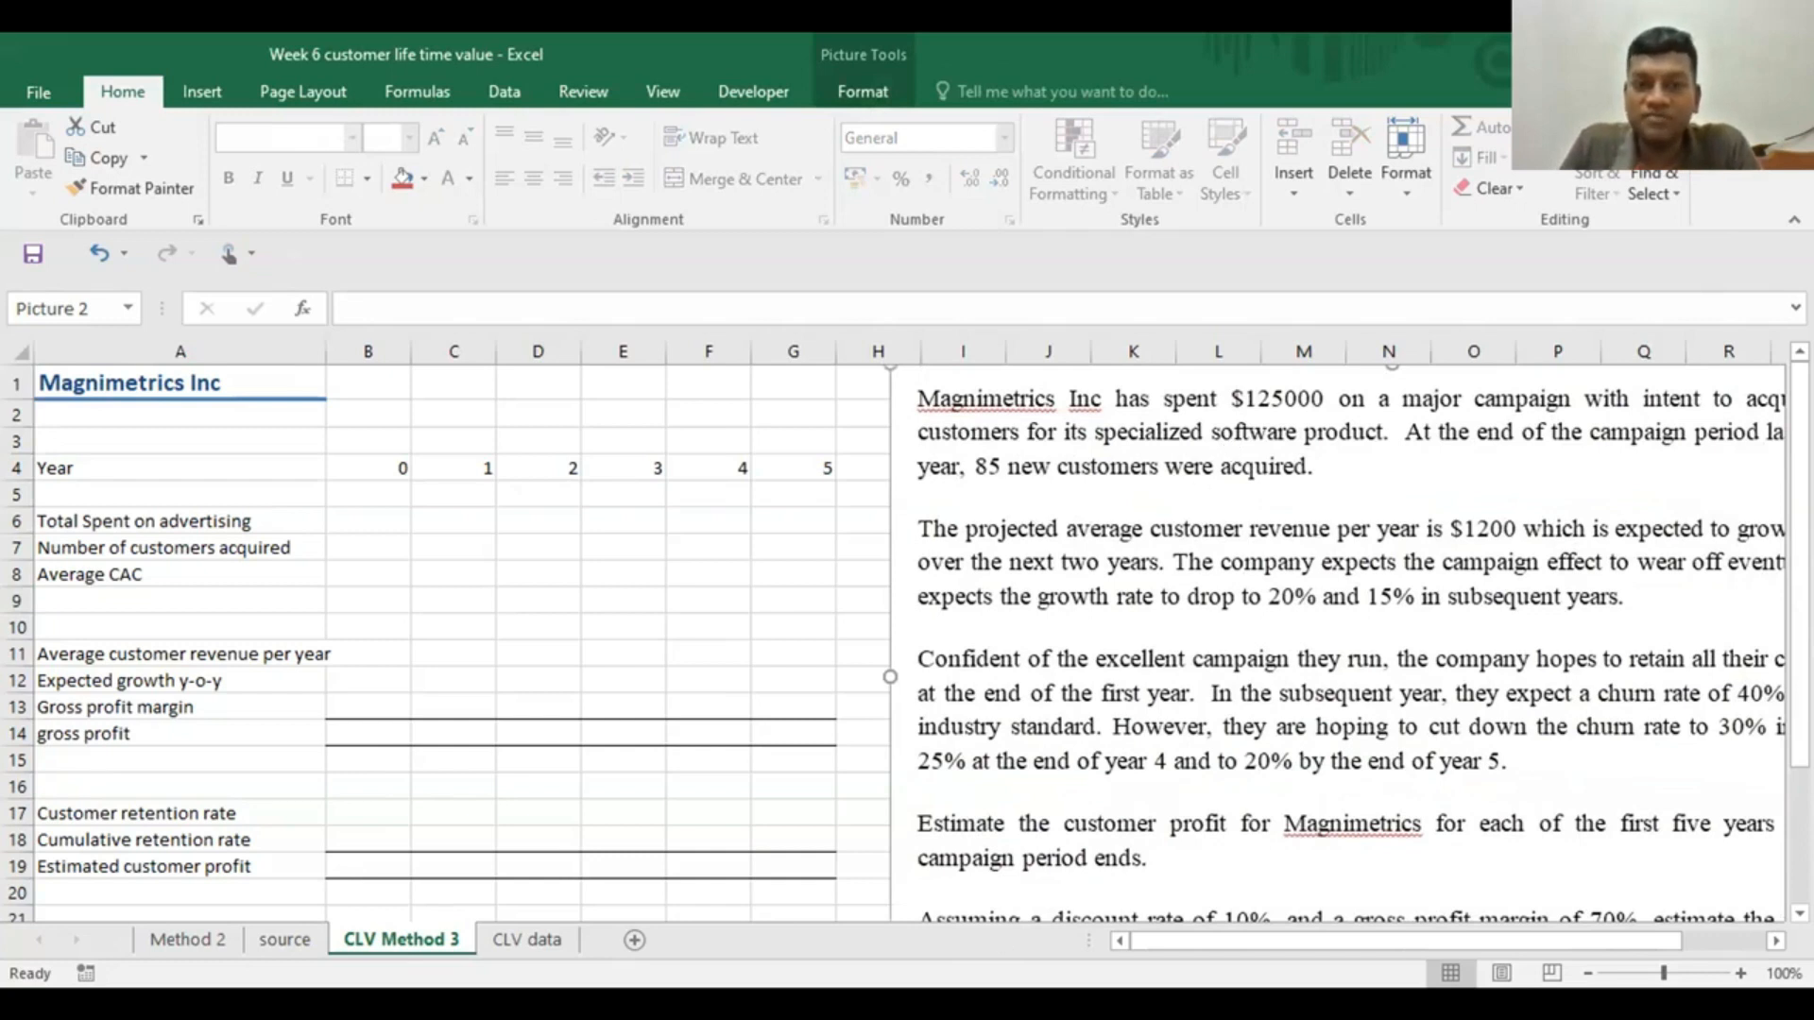
drag(1195, 940, 1164, 965)
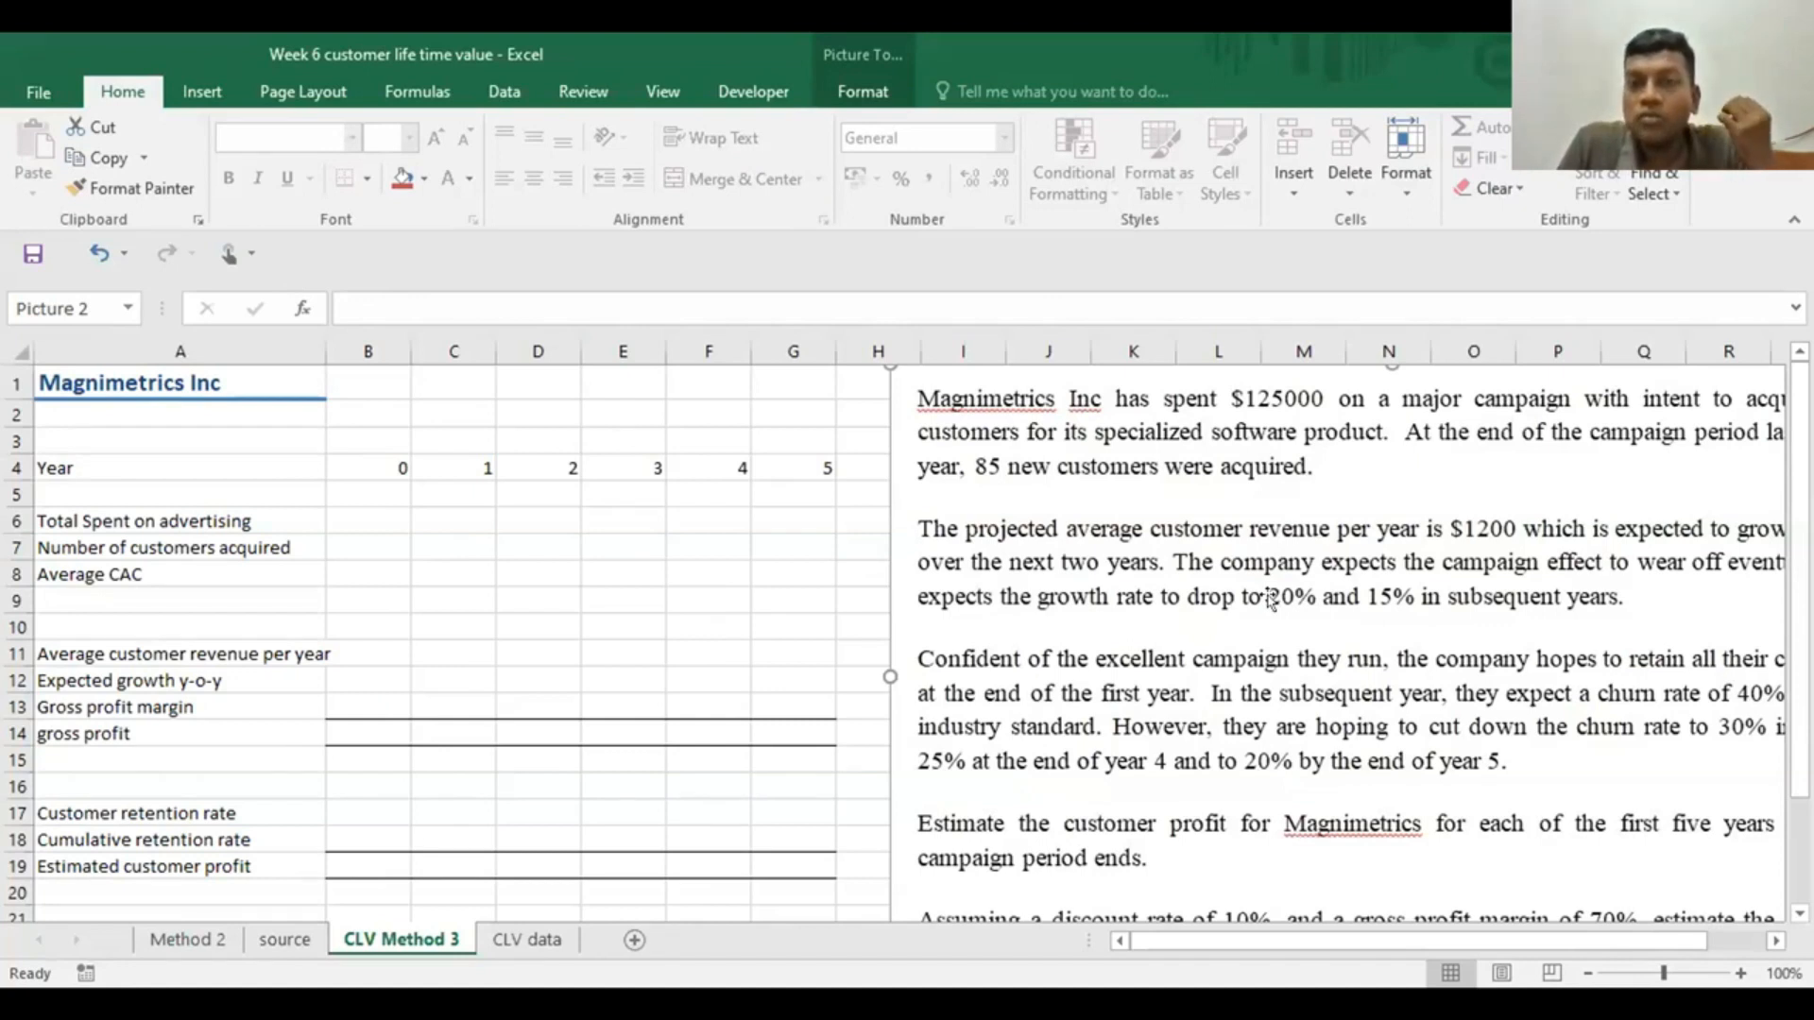
drag(1372, 565, 1201, 562)
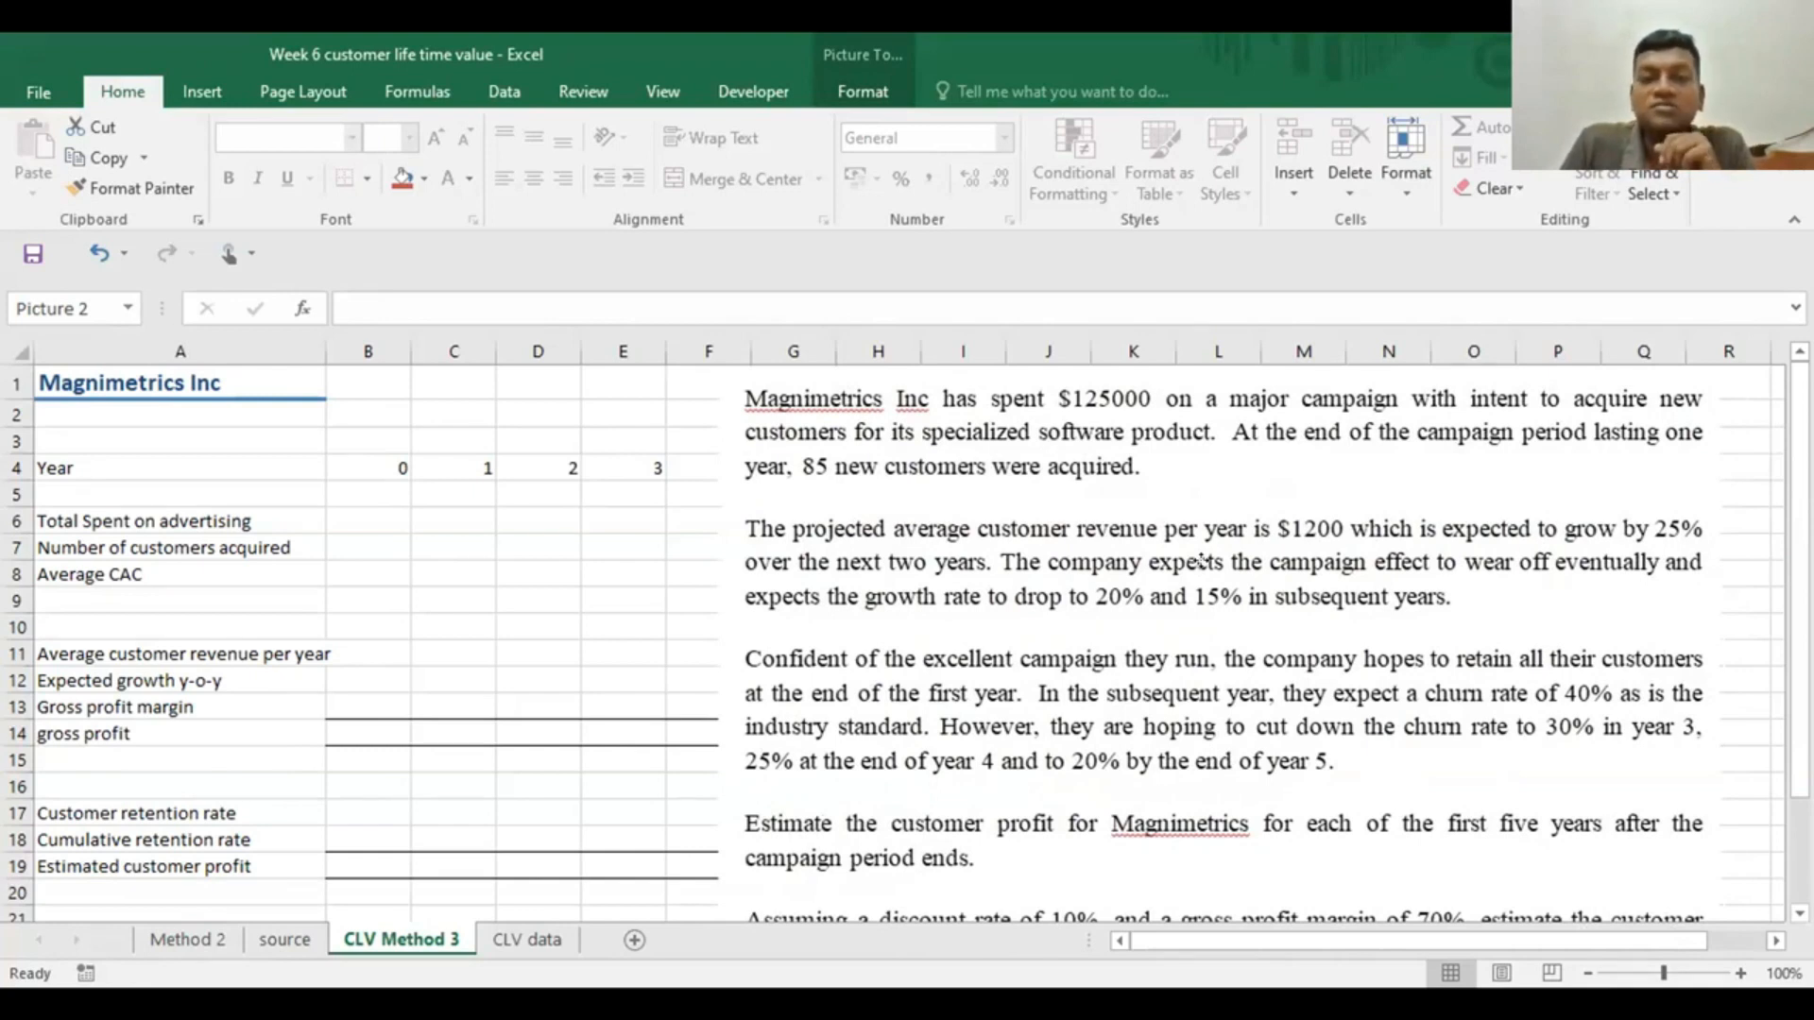
drag(1199, 560, 1259, 563)
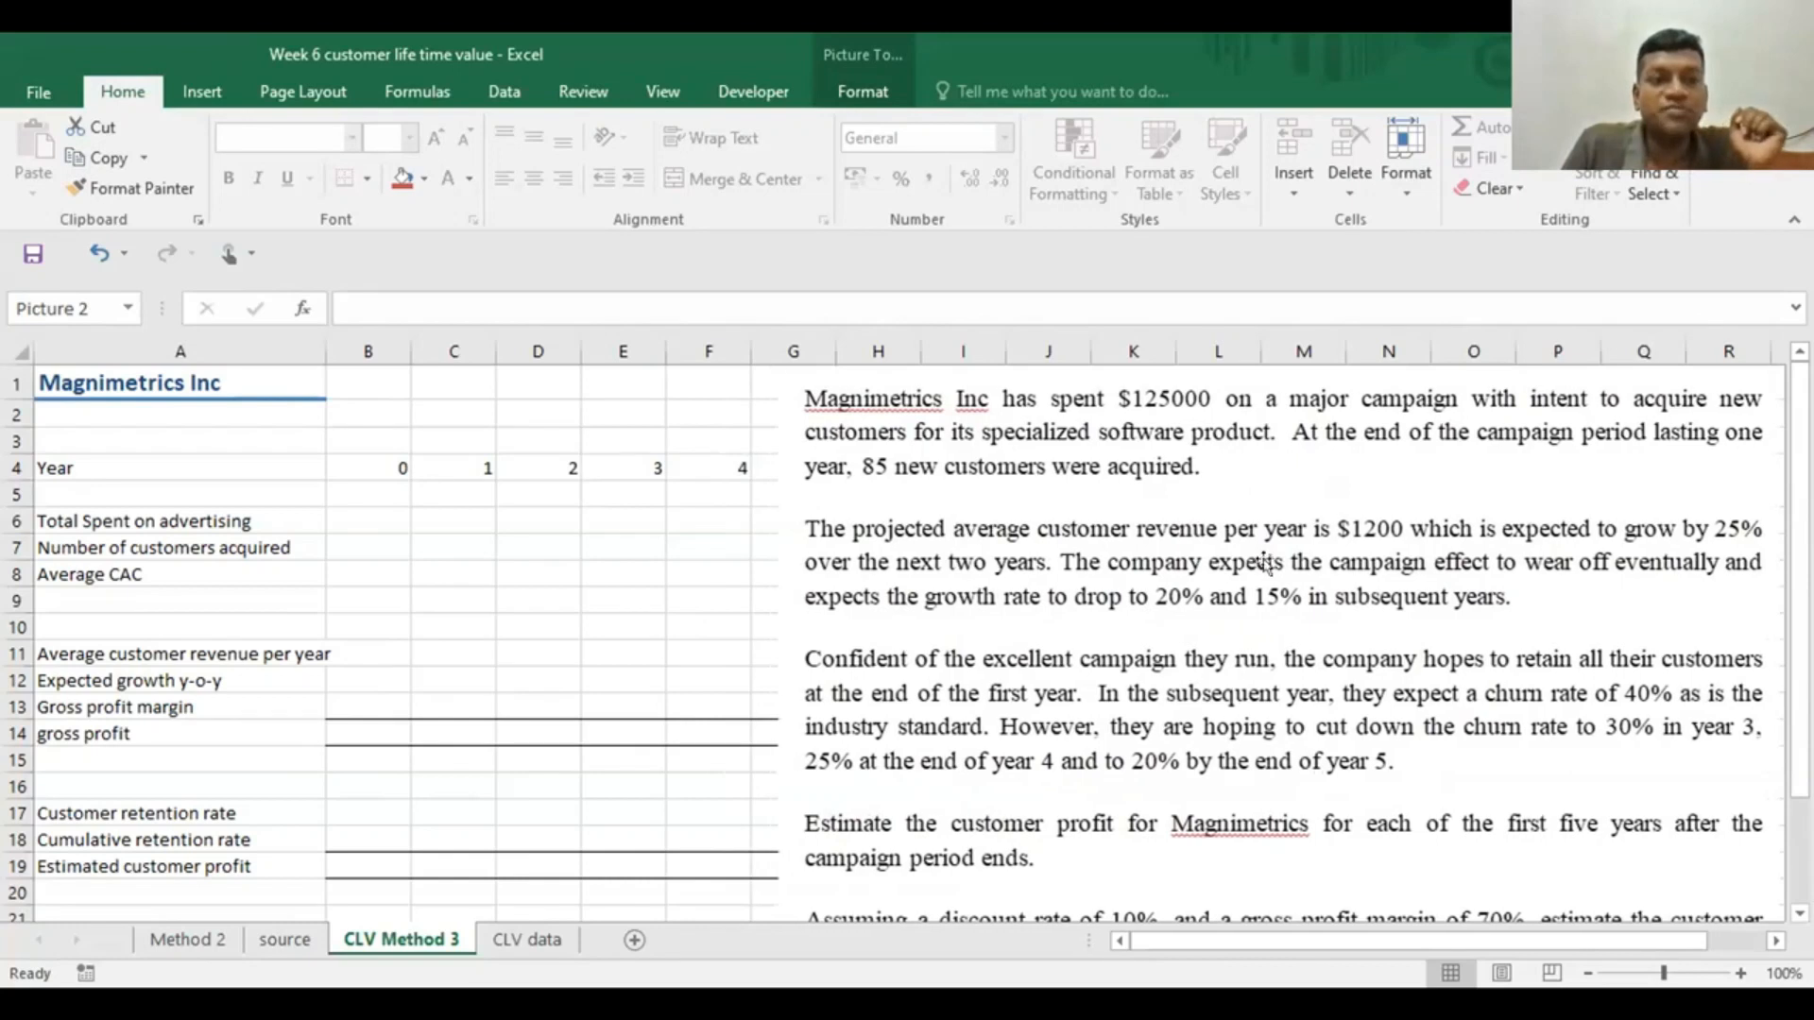
Enter 125000 as the year 0 total spent on advertising in B6
click(356, 511)
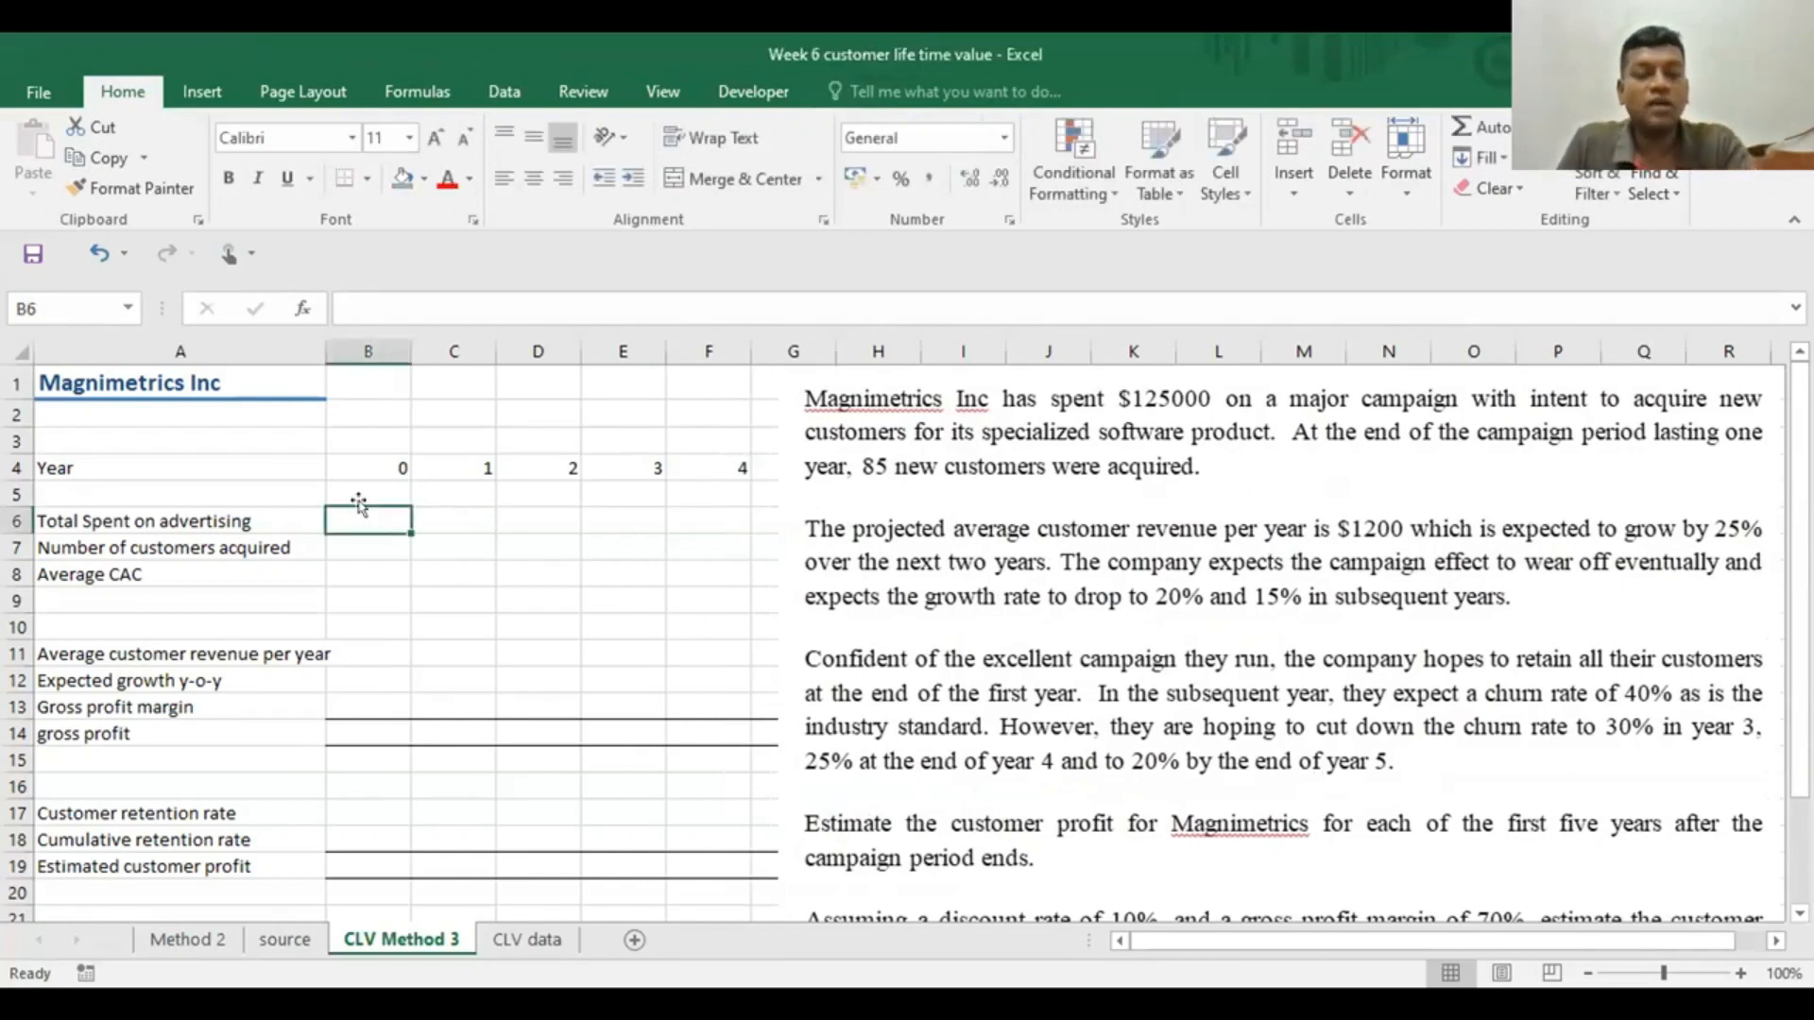
text(125)
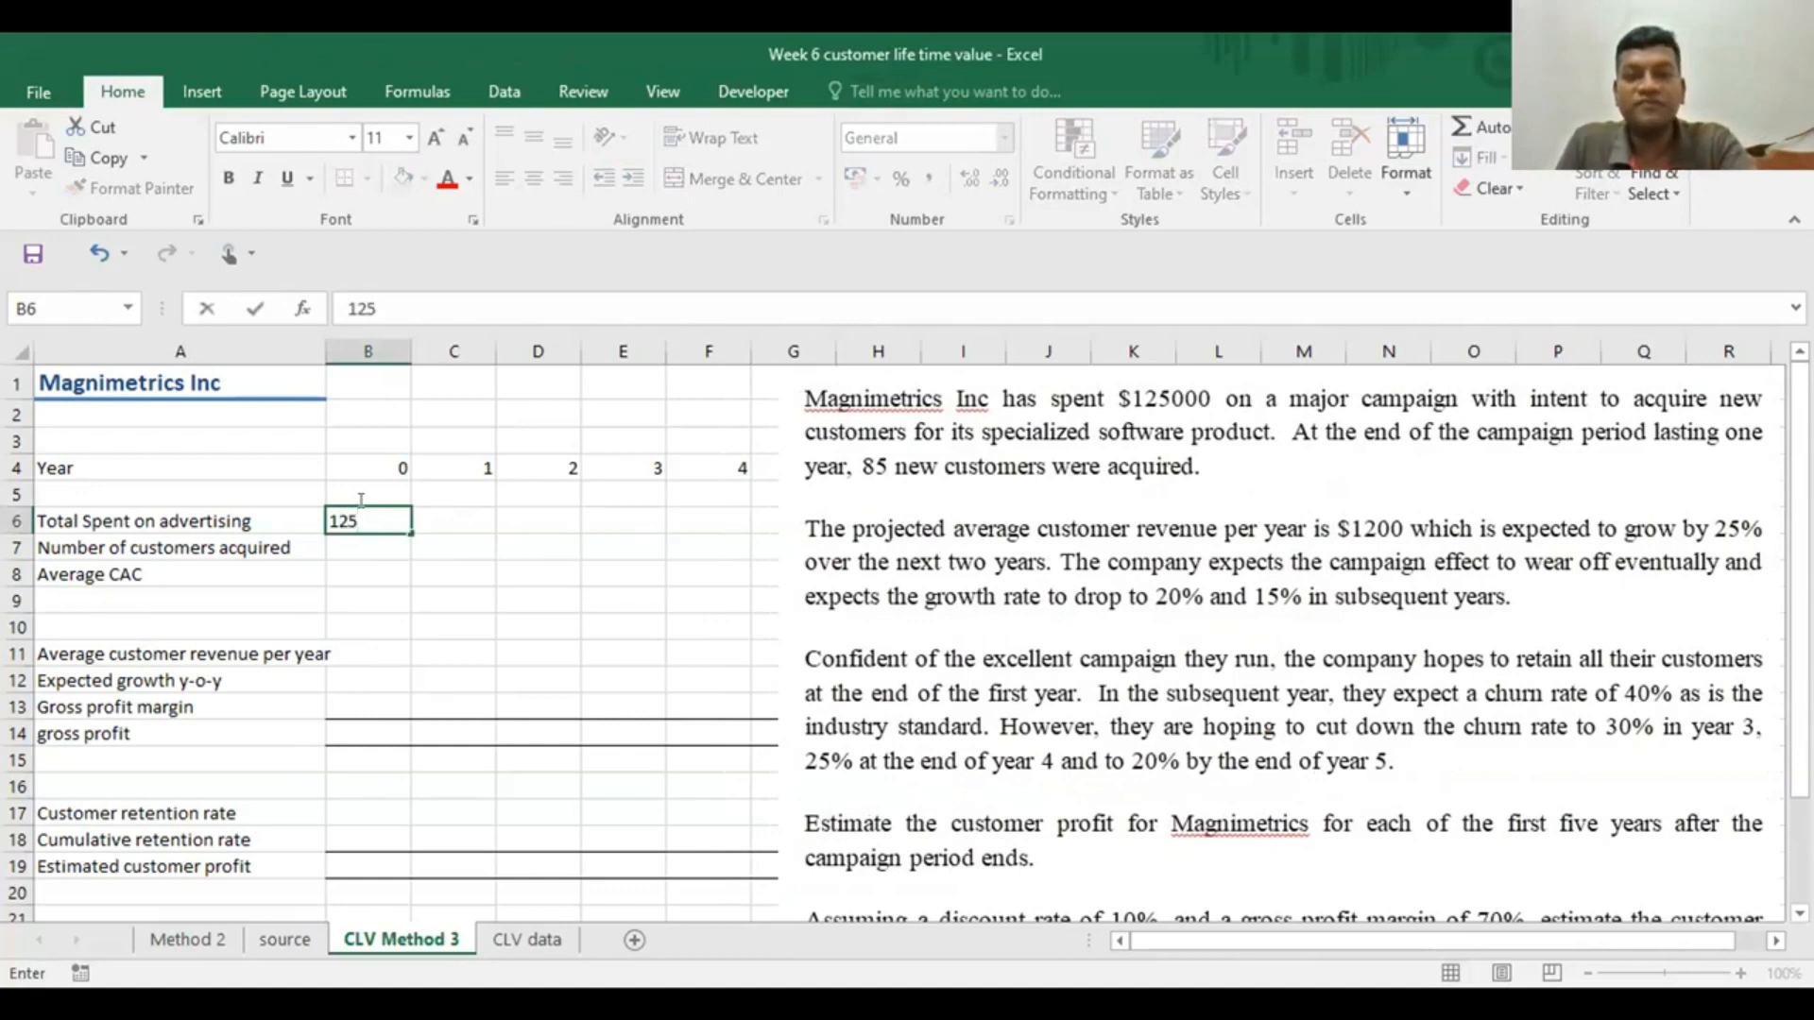
text(000)
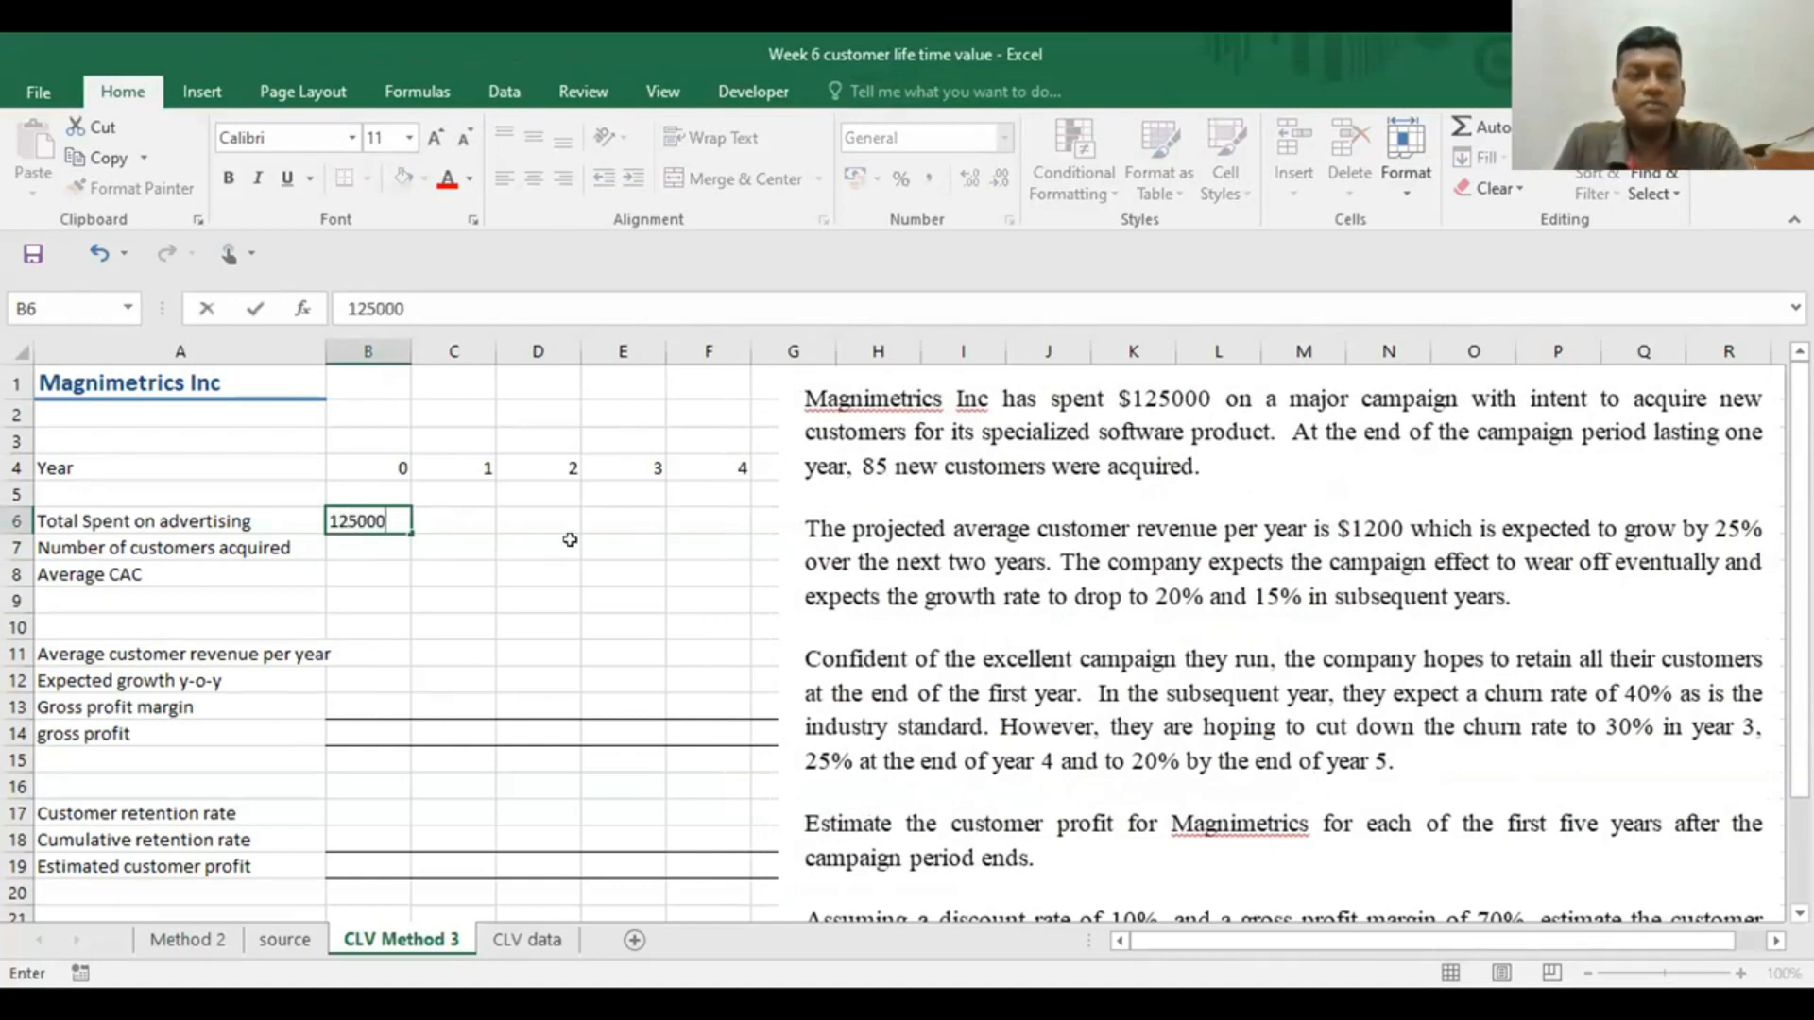
click(419, 549)
click(369, 517)
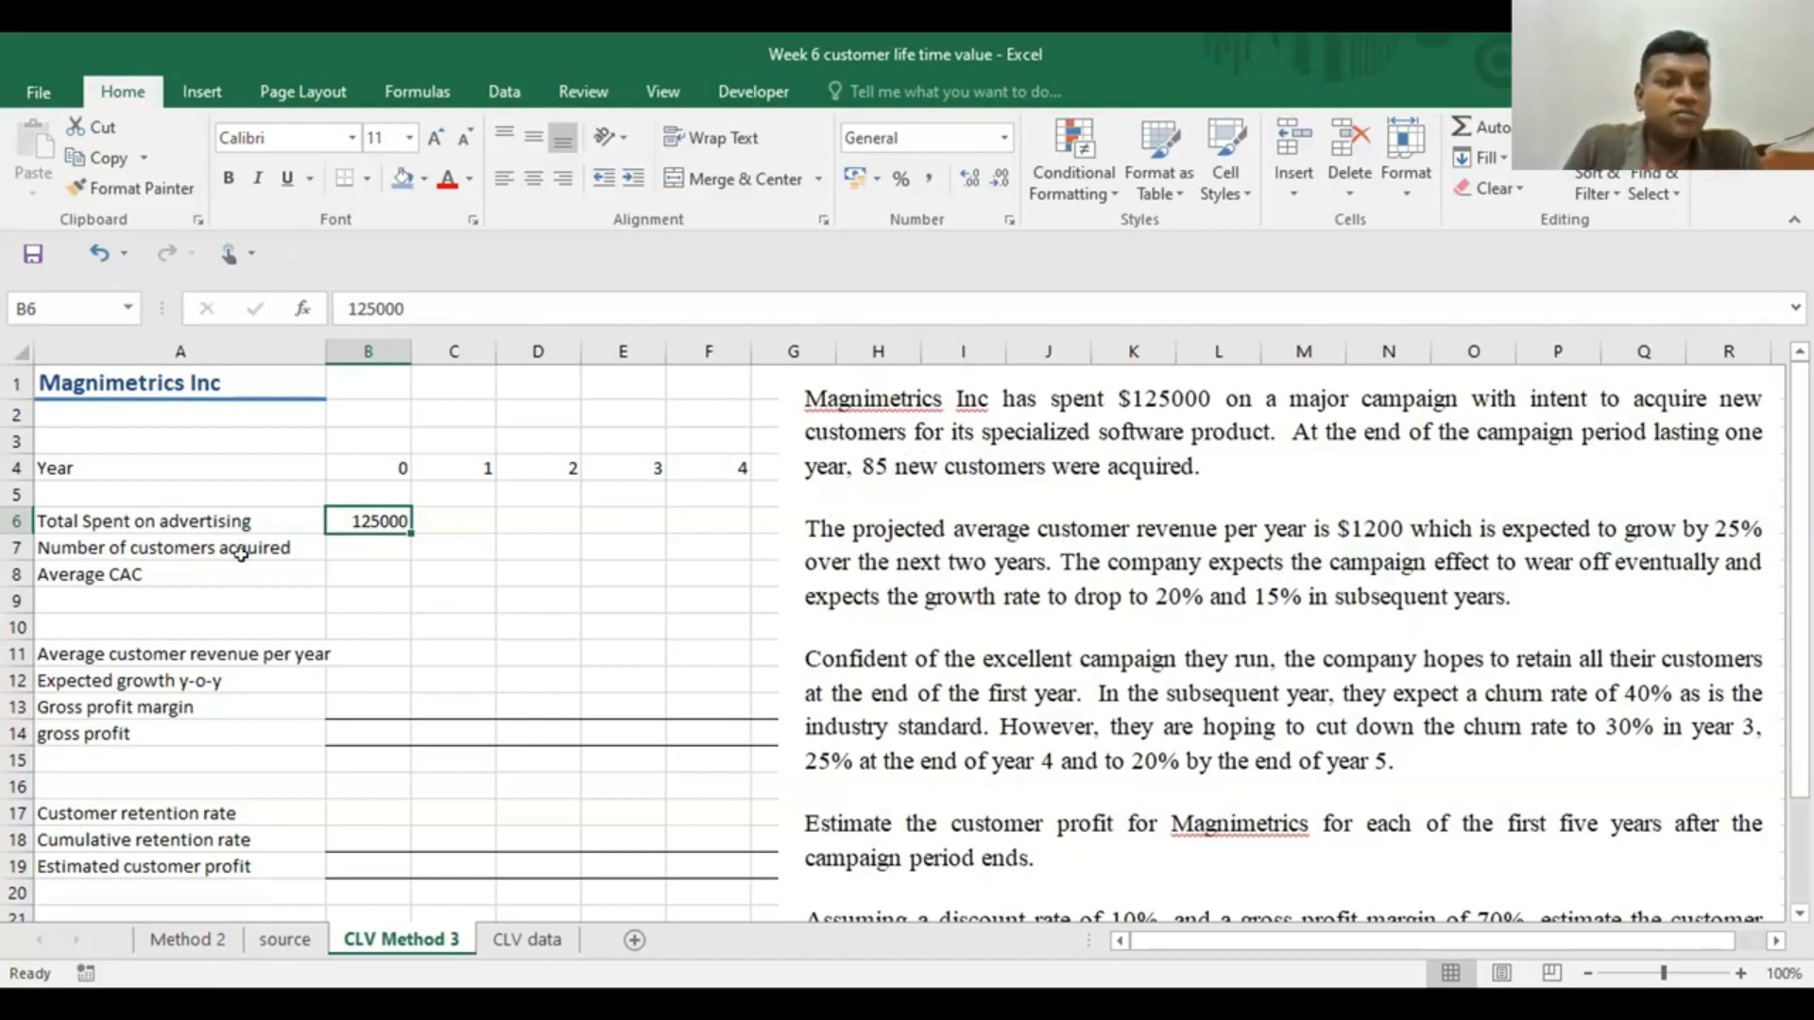
Enter 85 as the number of customers acquired in B7
click(348, 540)
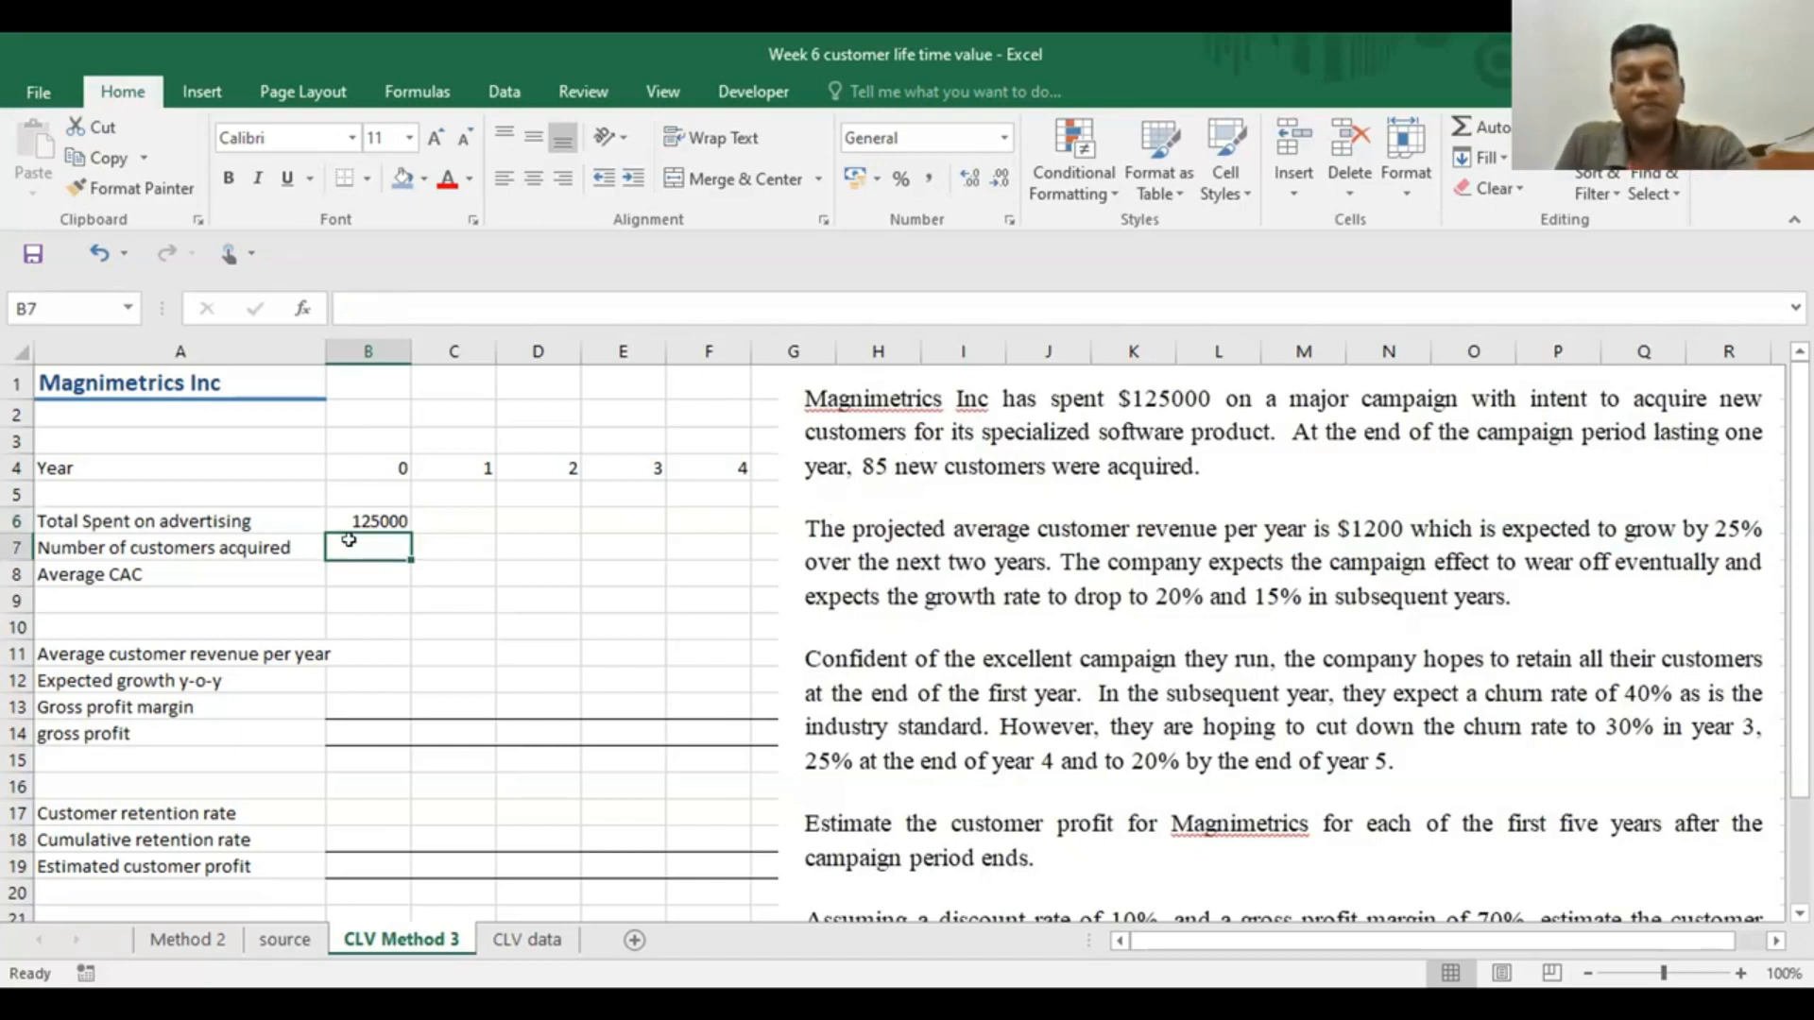
text(85)
click(562, 573)
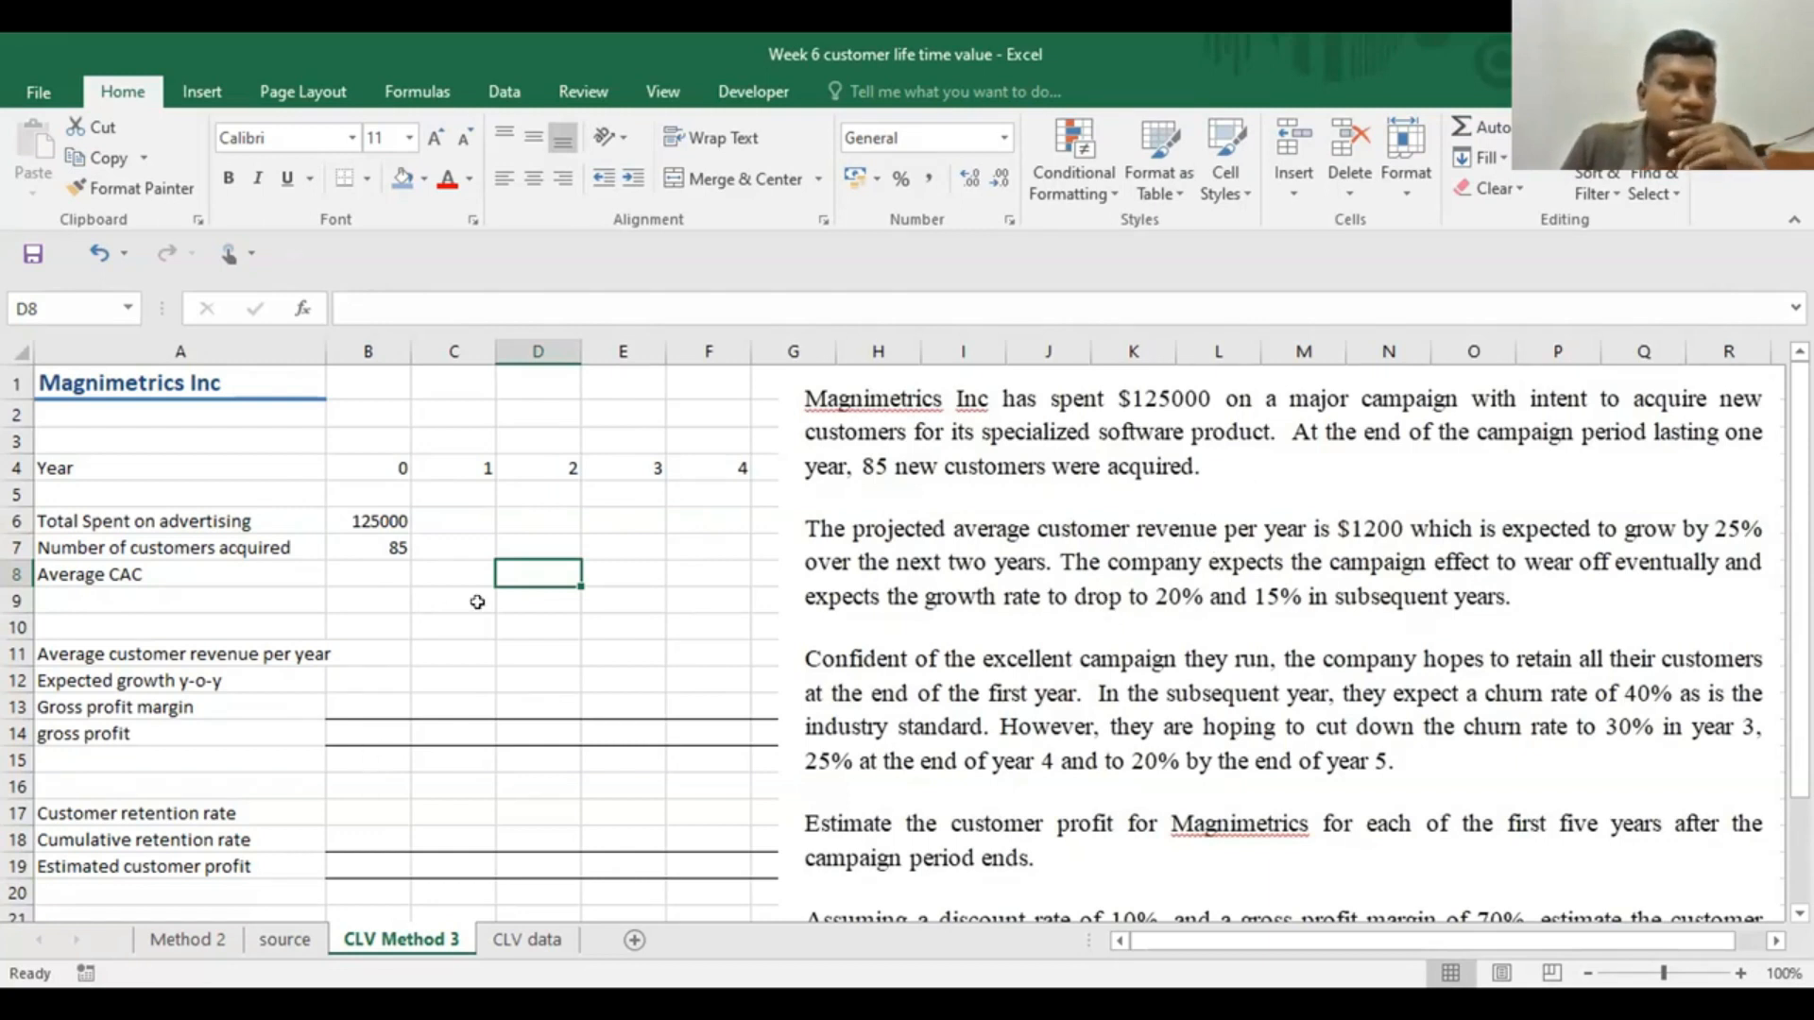
Enter 1200 as the year 1 average customer revenue in C11
click(431, 645)
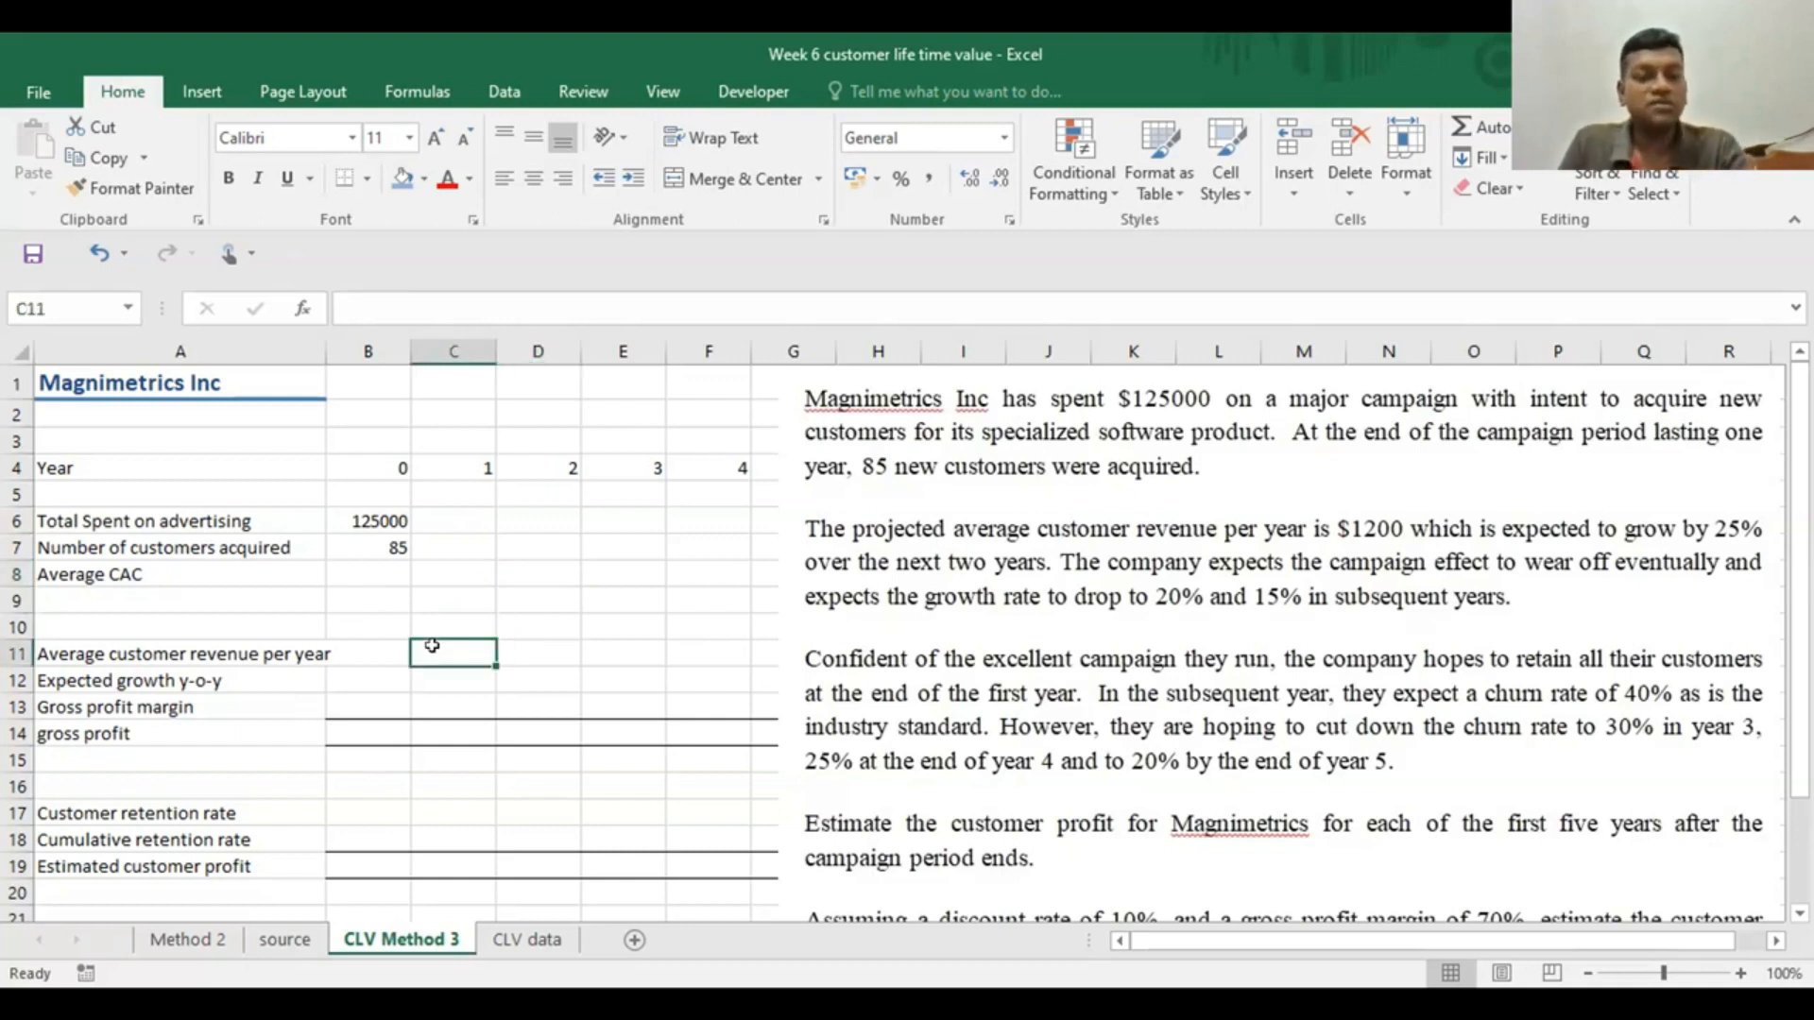
text(1200)
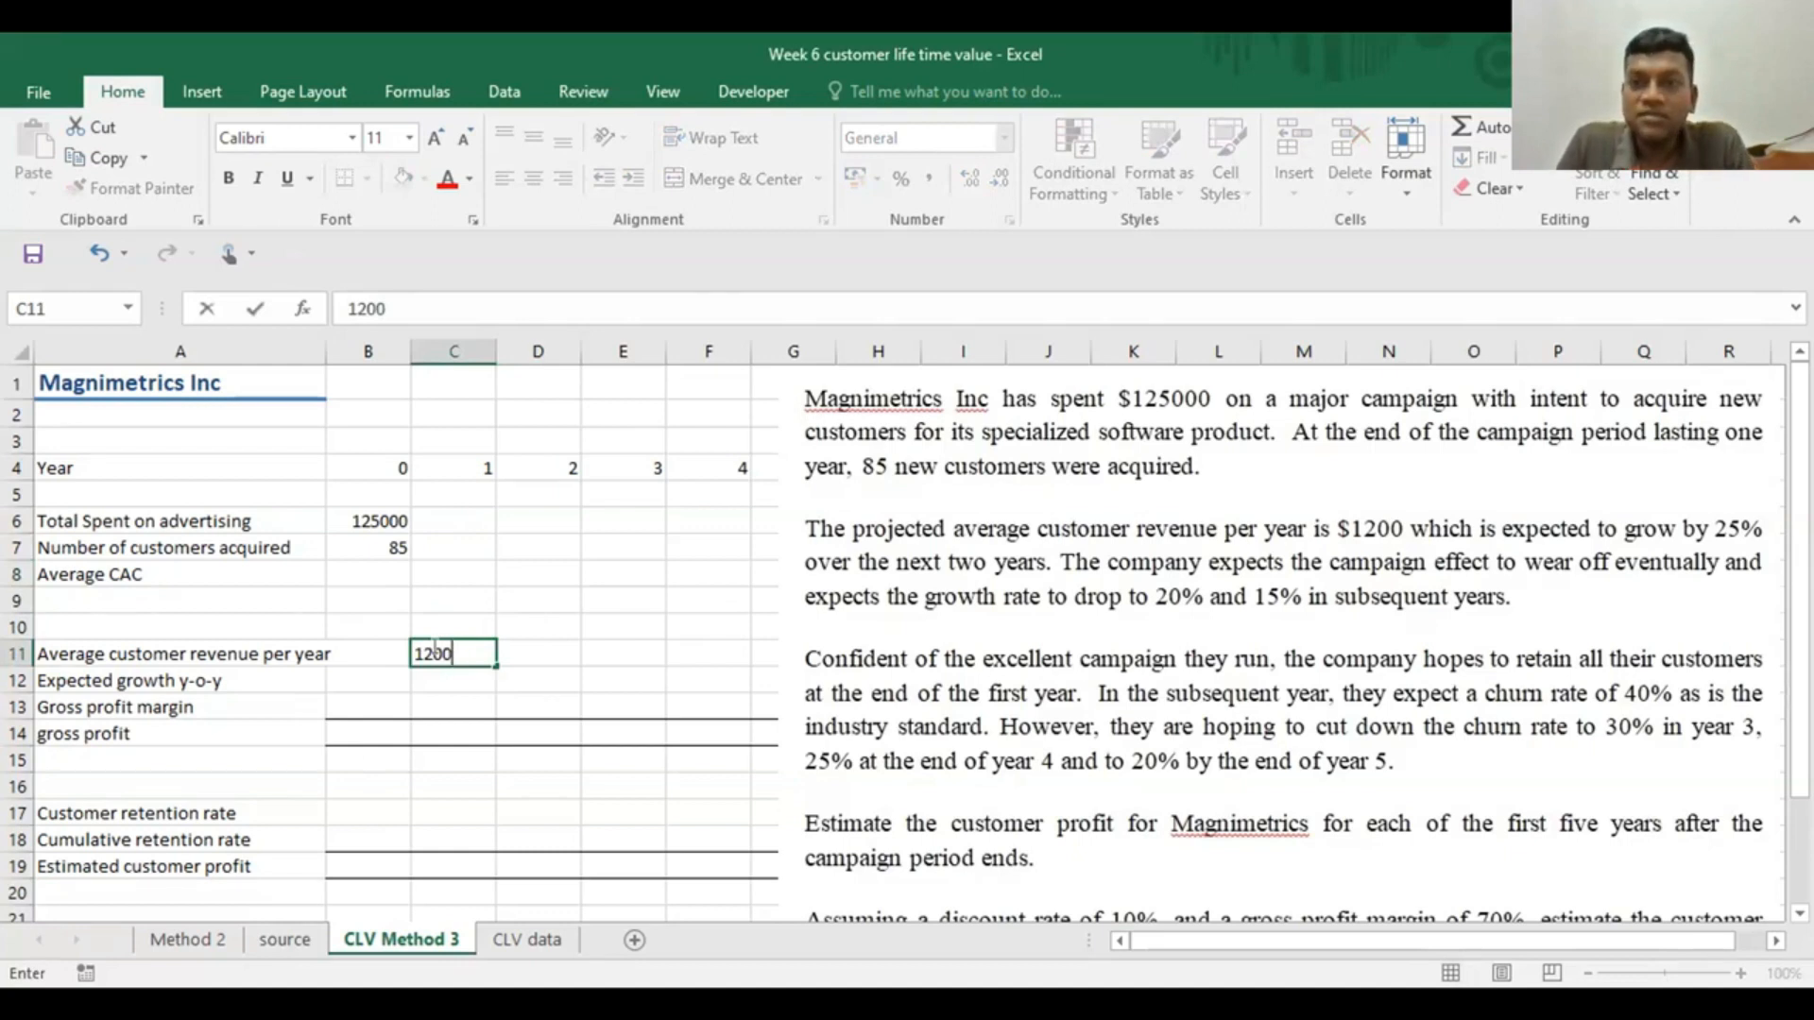
Enter .25 as the expected year-on-year growth for years 2 and 3 in D12 and E12
click(517, 676)
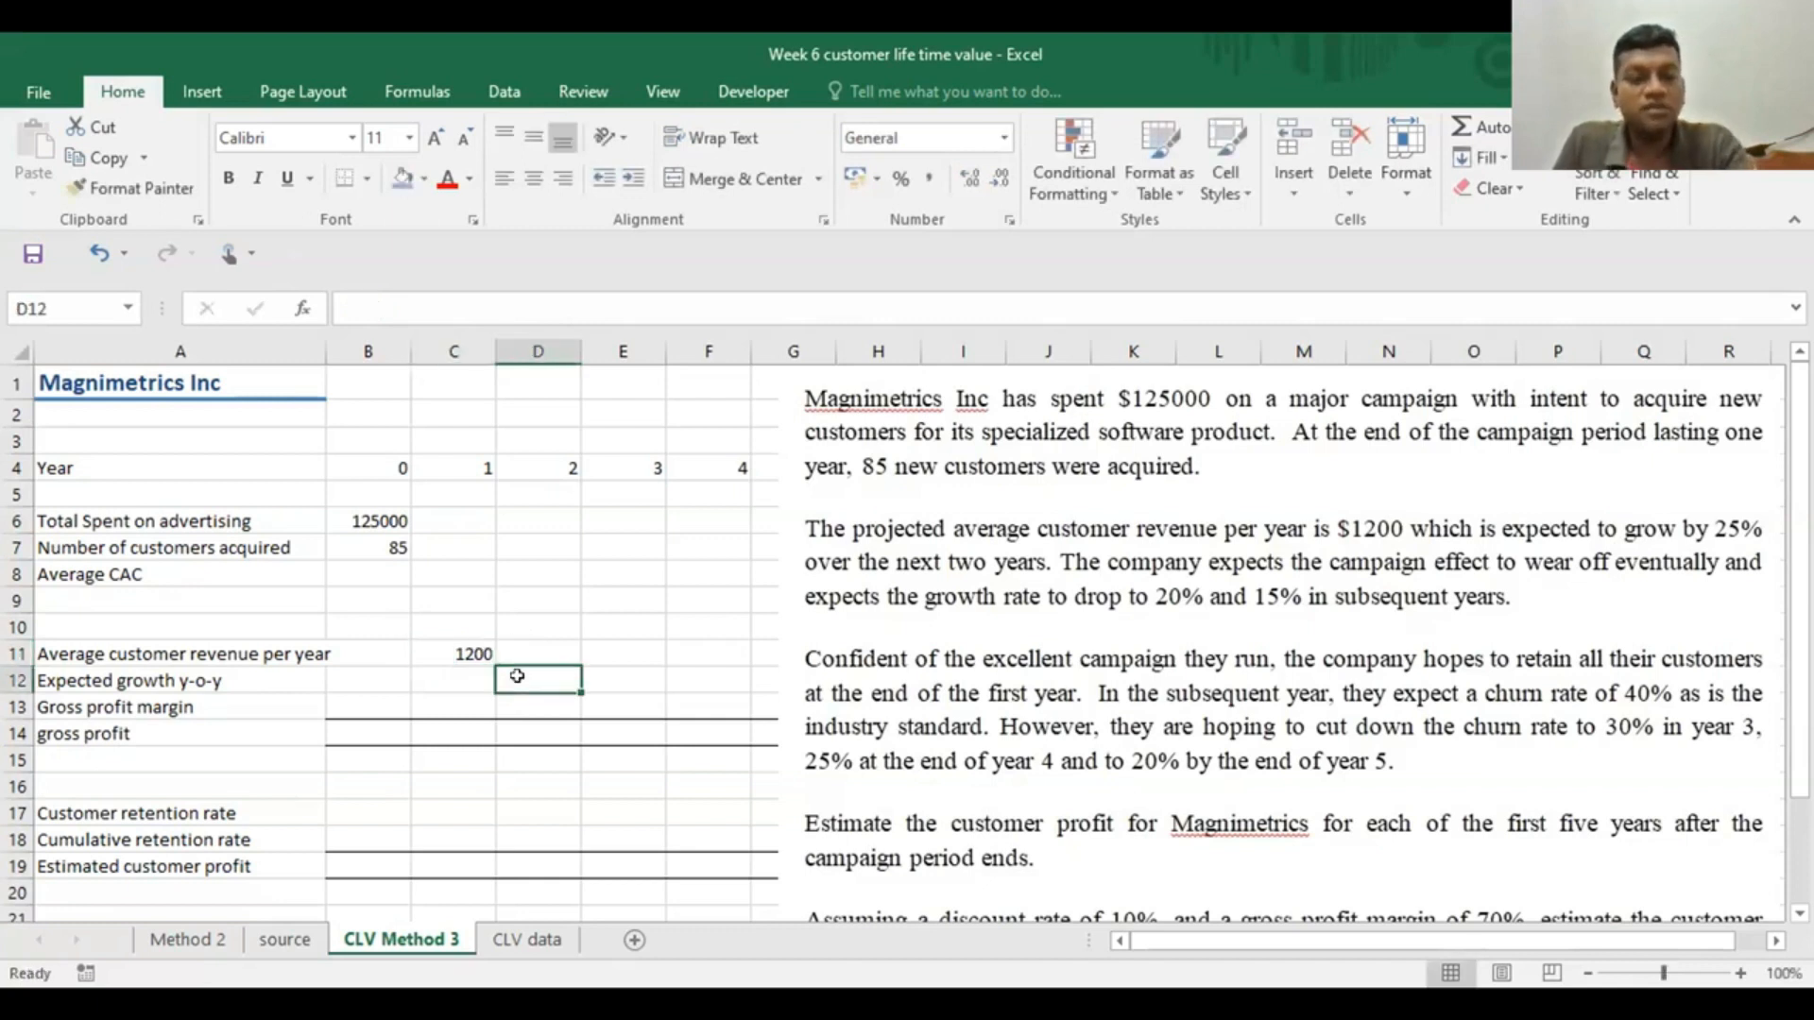
text(.25)
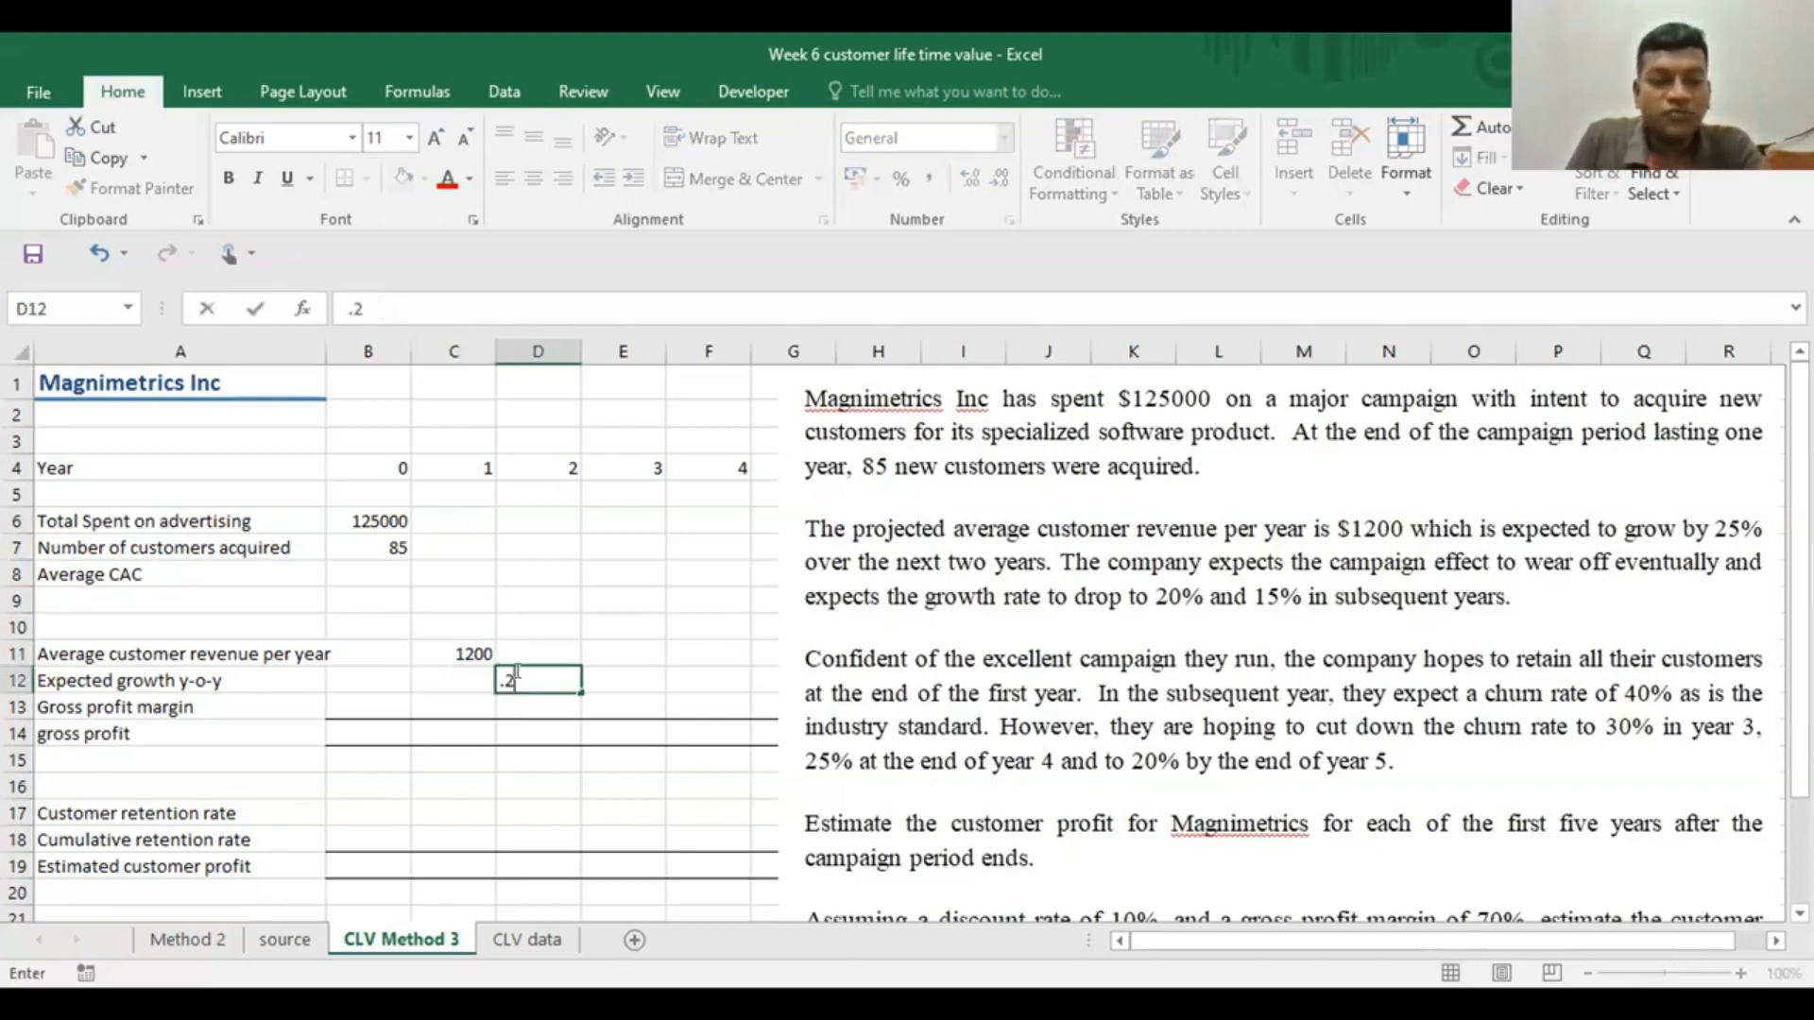
click(628, 676)
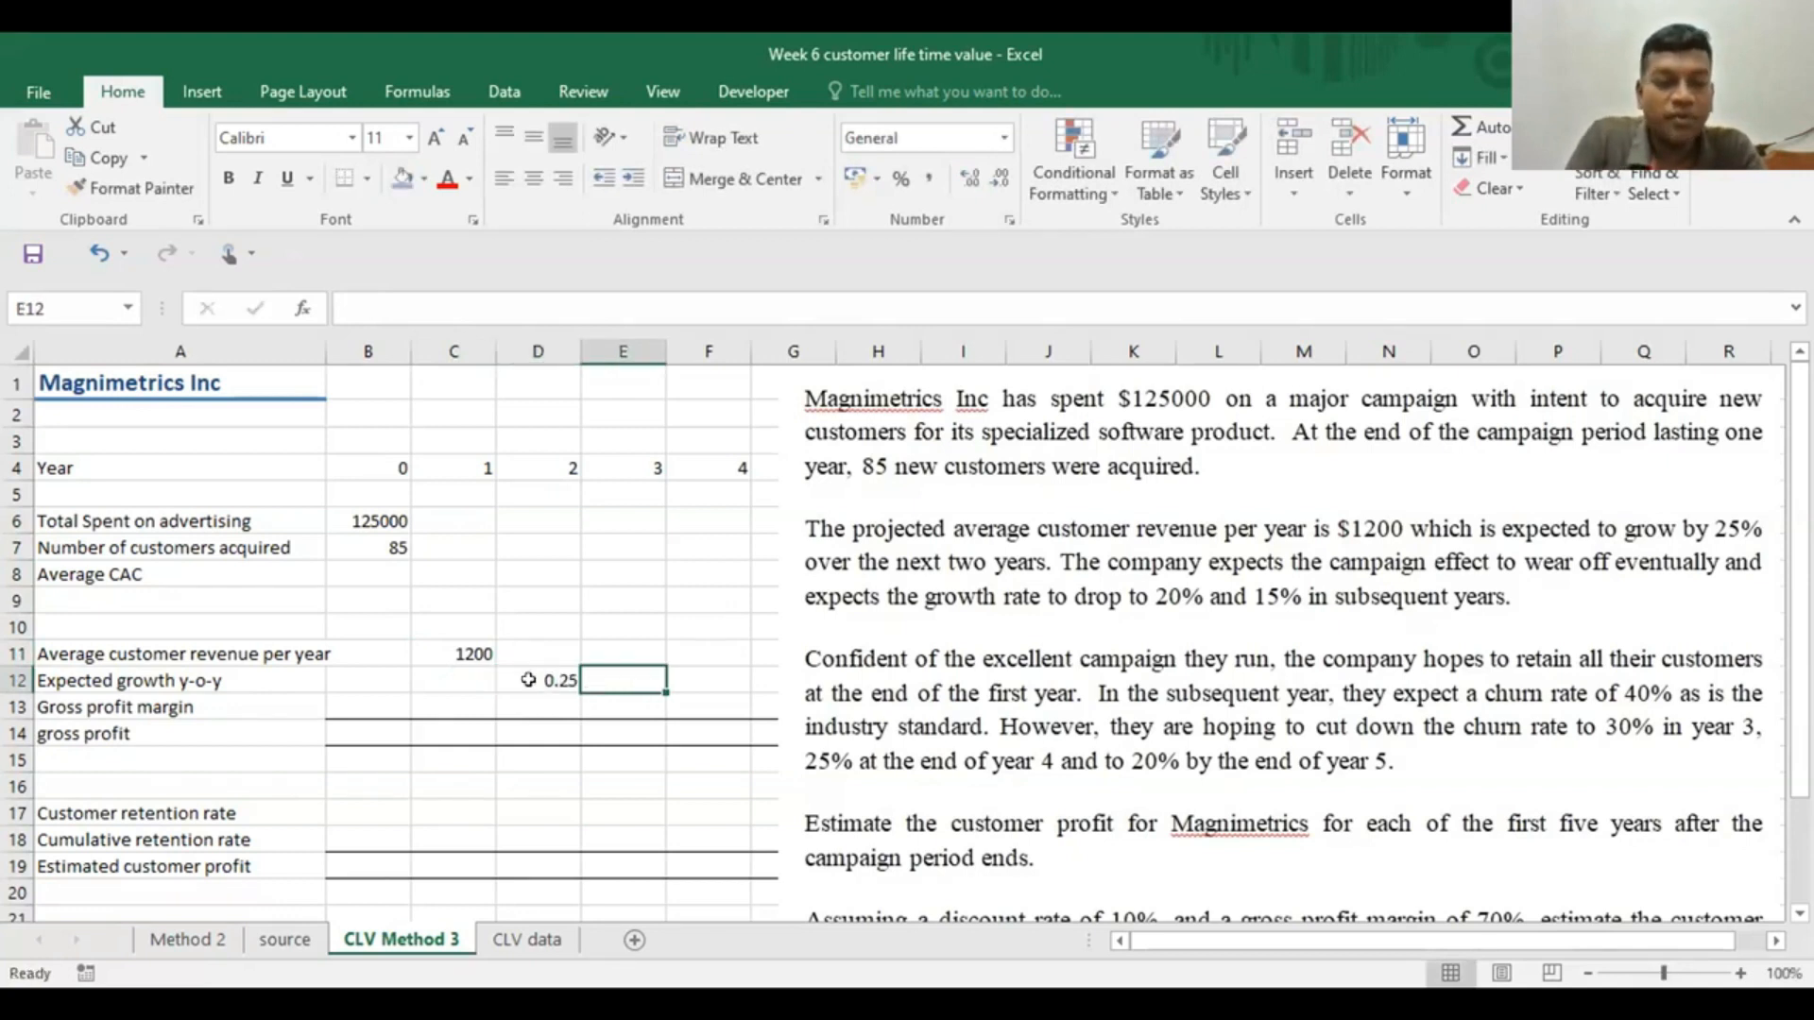
text(.25)
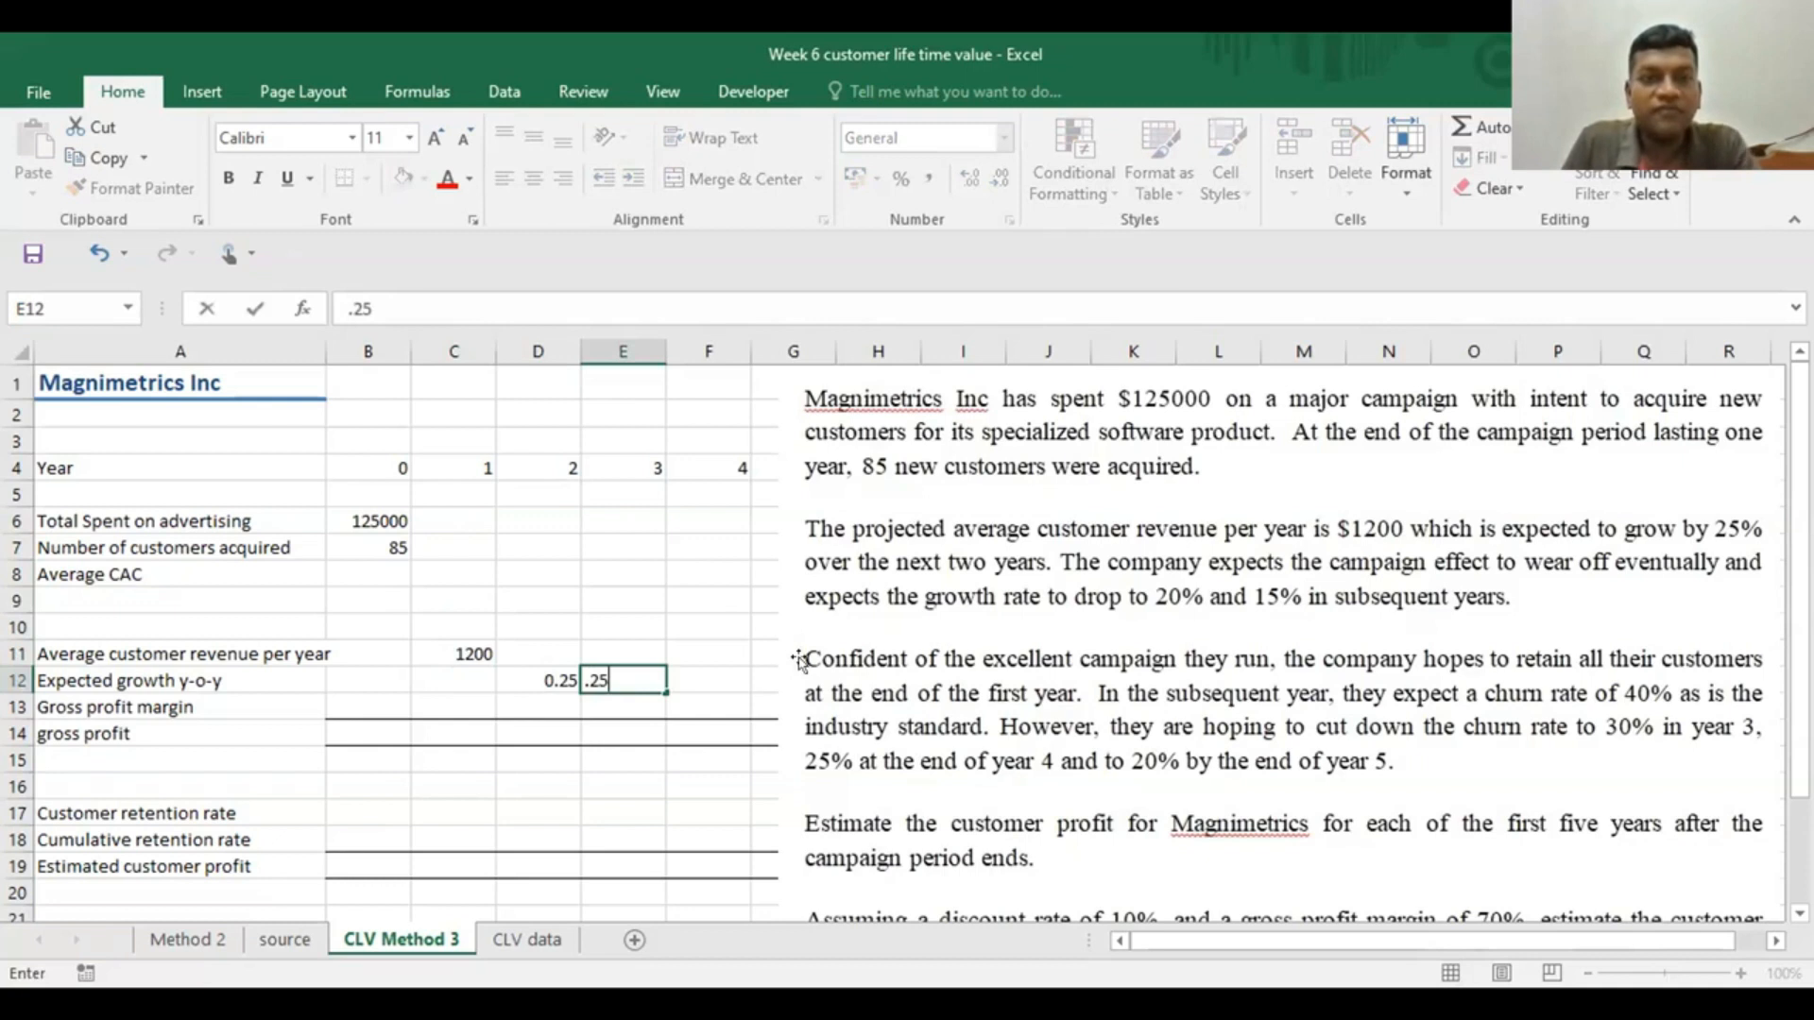
click(705, 518)
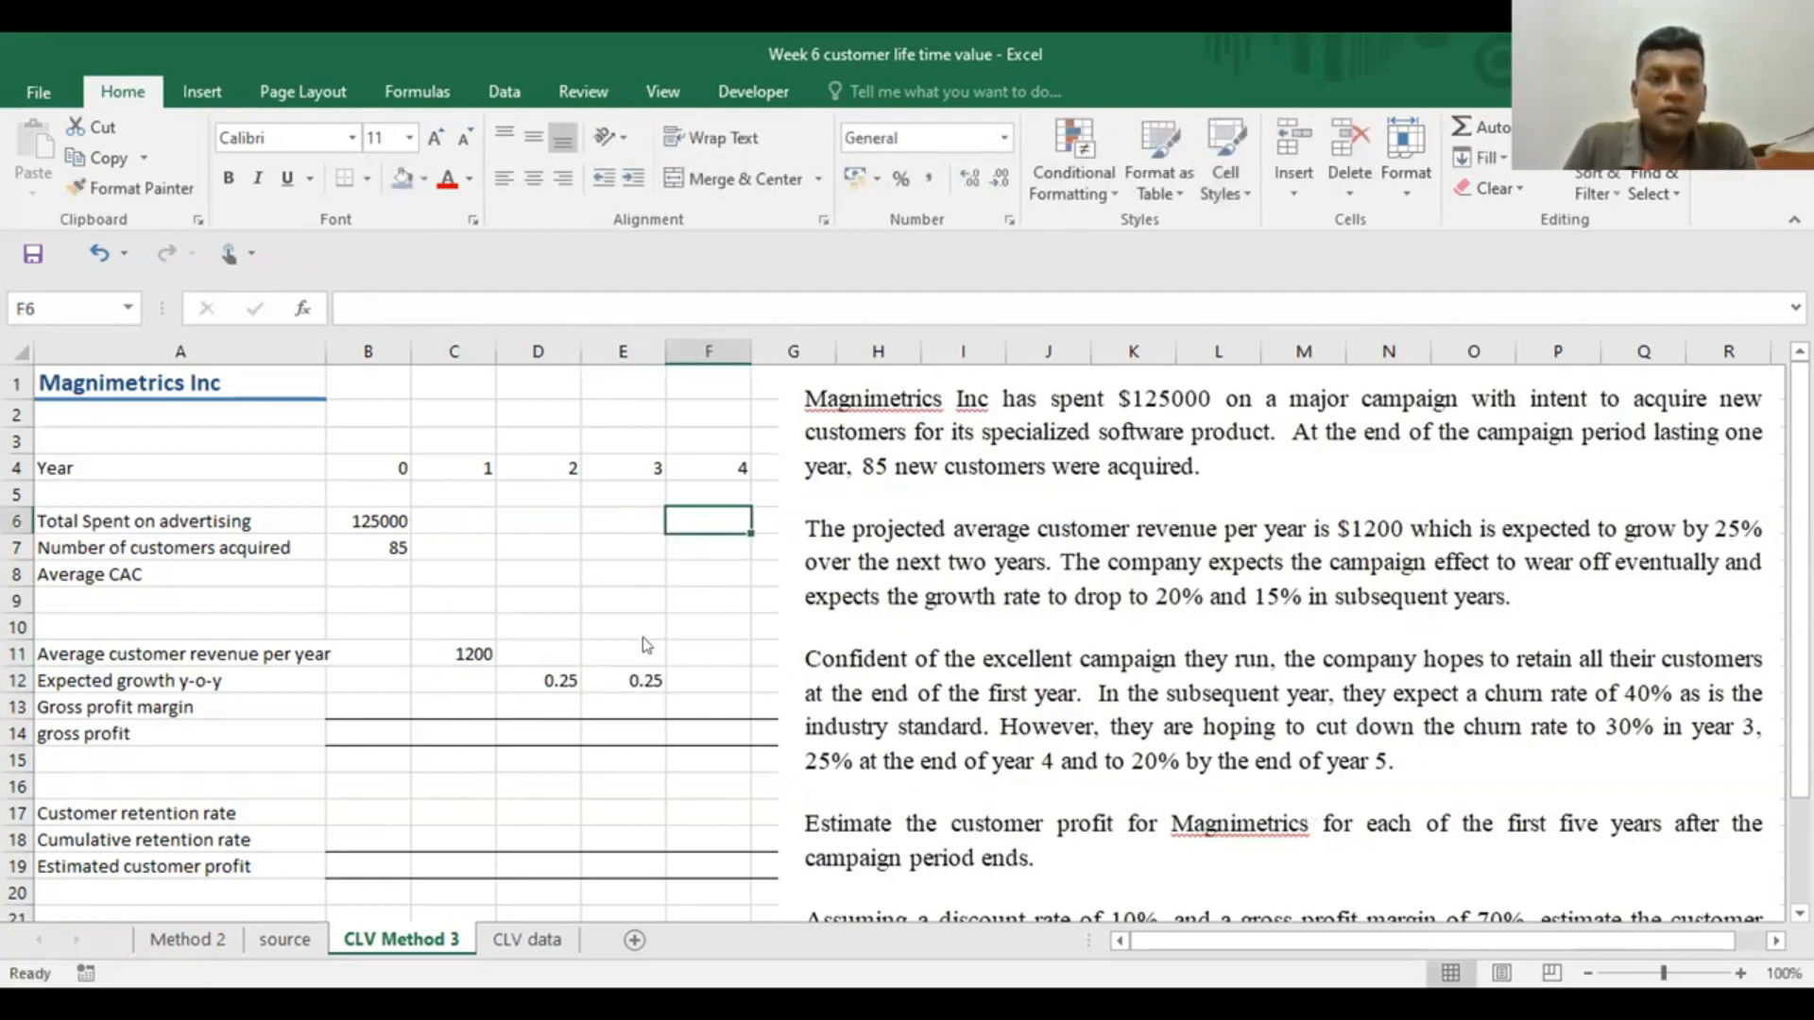
Format the growth rates in D12:E12 as percentages
click(540, 681)
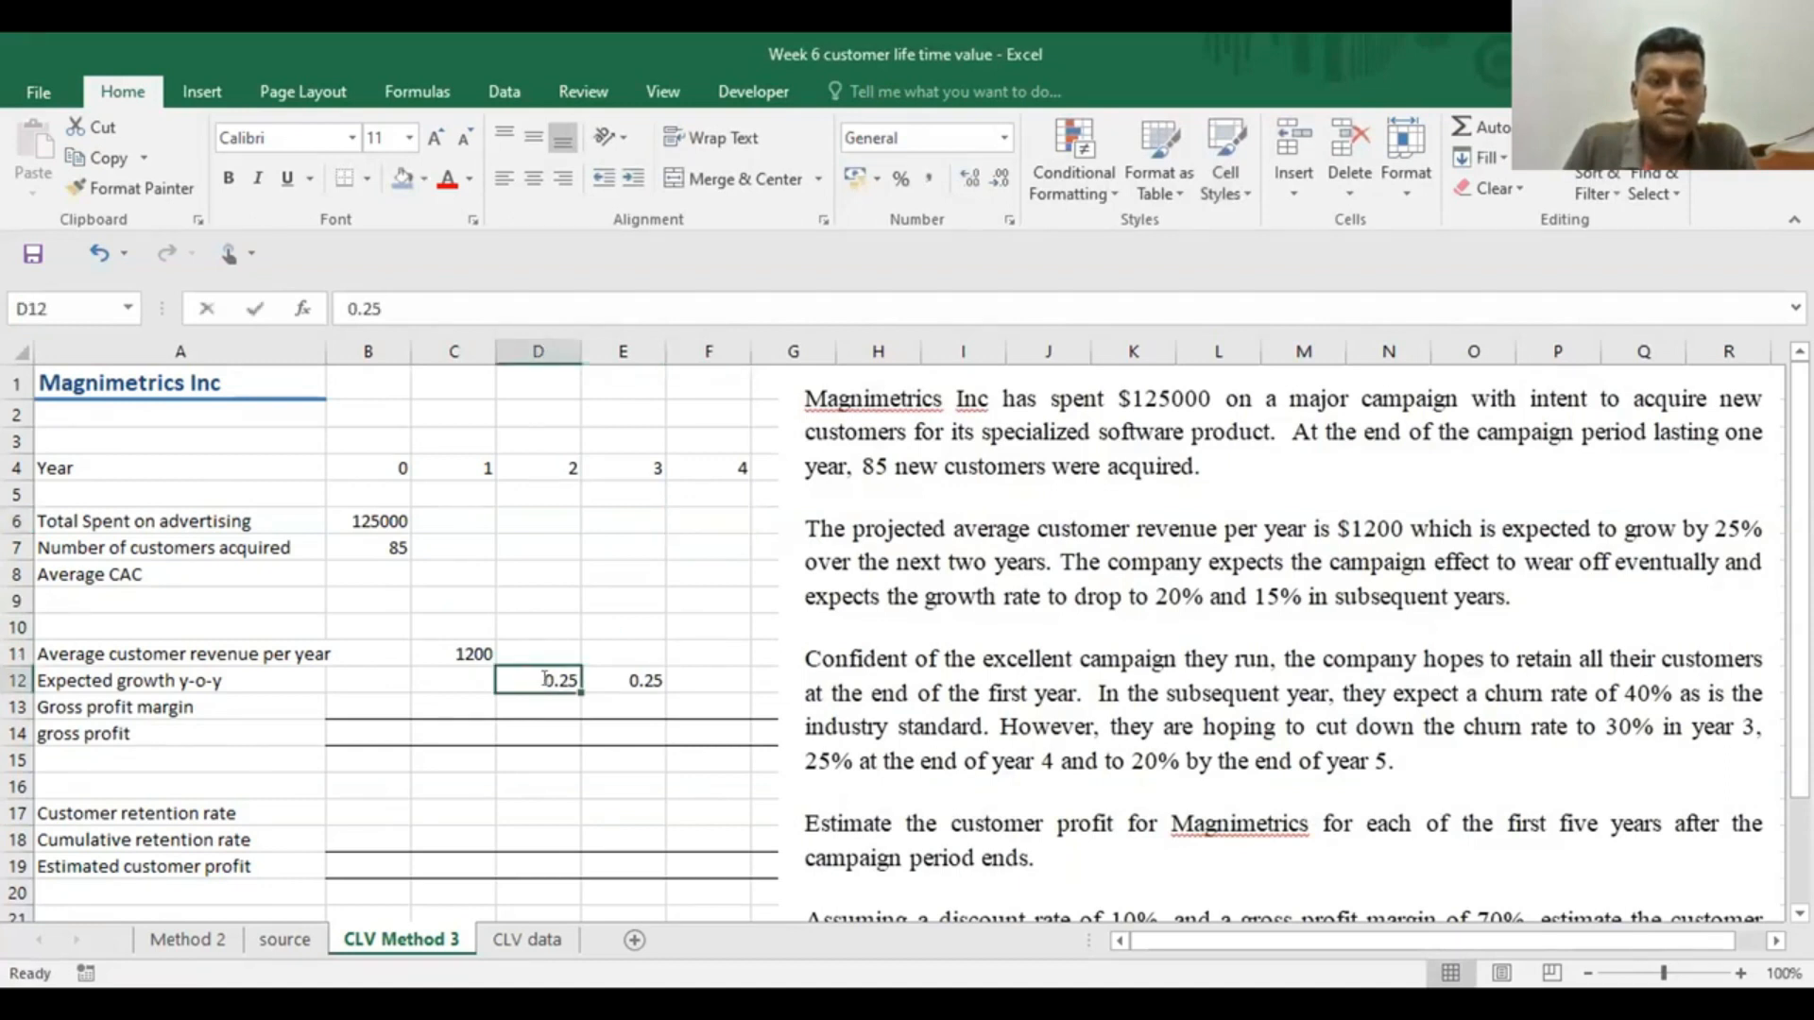
click(590, 696)
drag(550, 672, 609, 678)
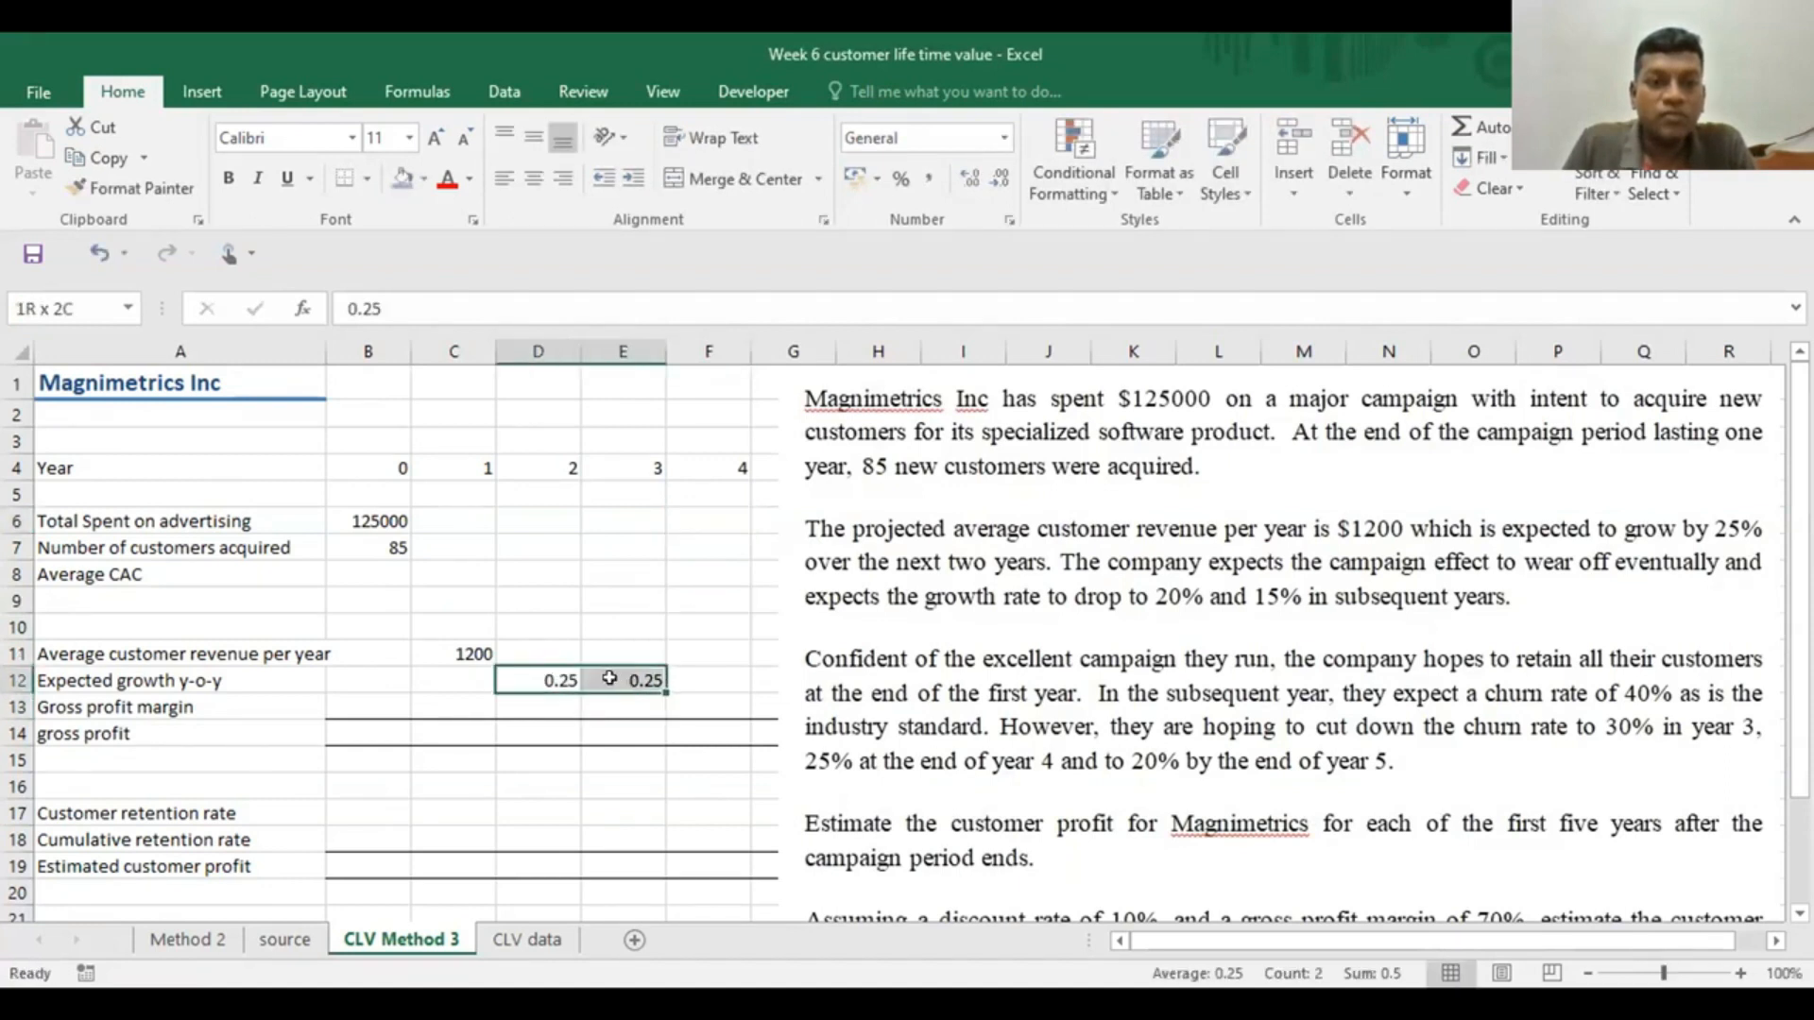
click(900, 177)
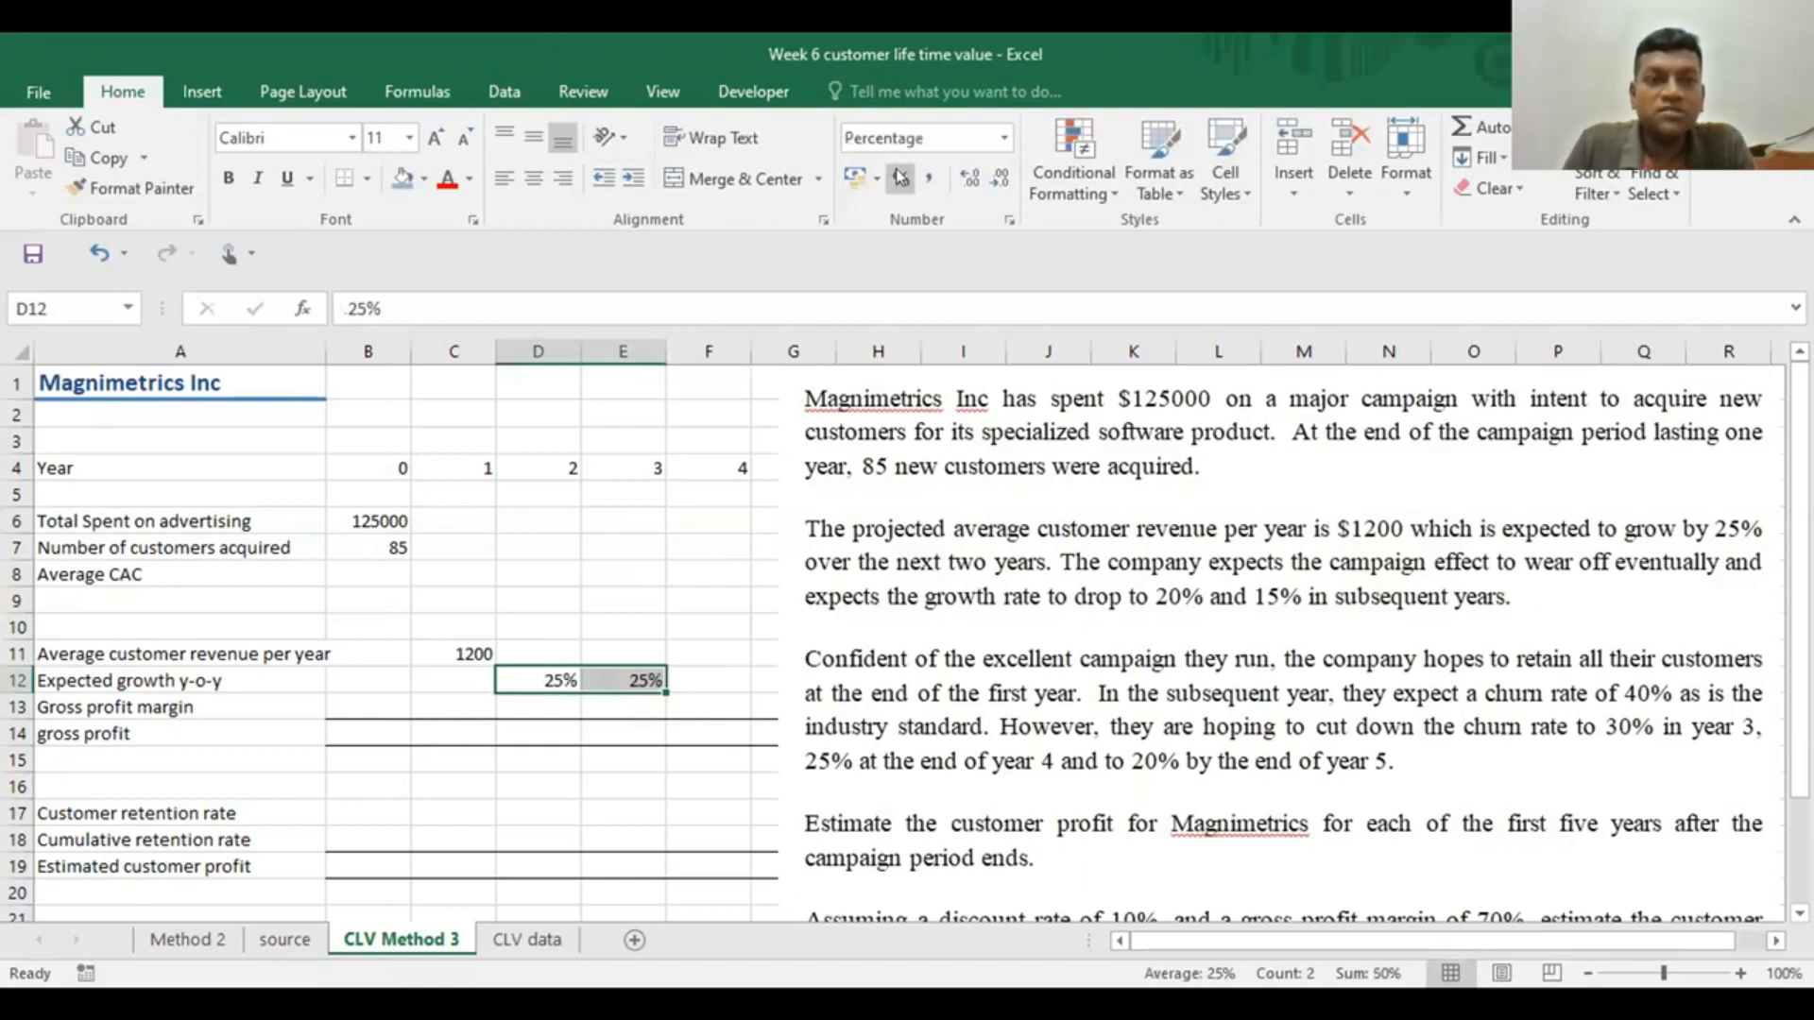
Apply the US dollar accounting format to the average customer revenue in C11
click(461, 650)
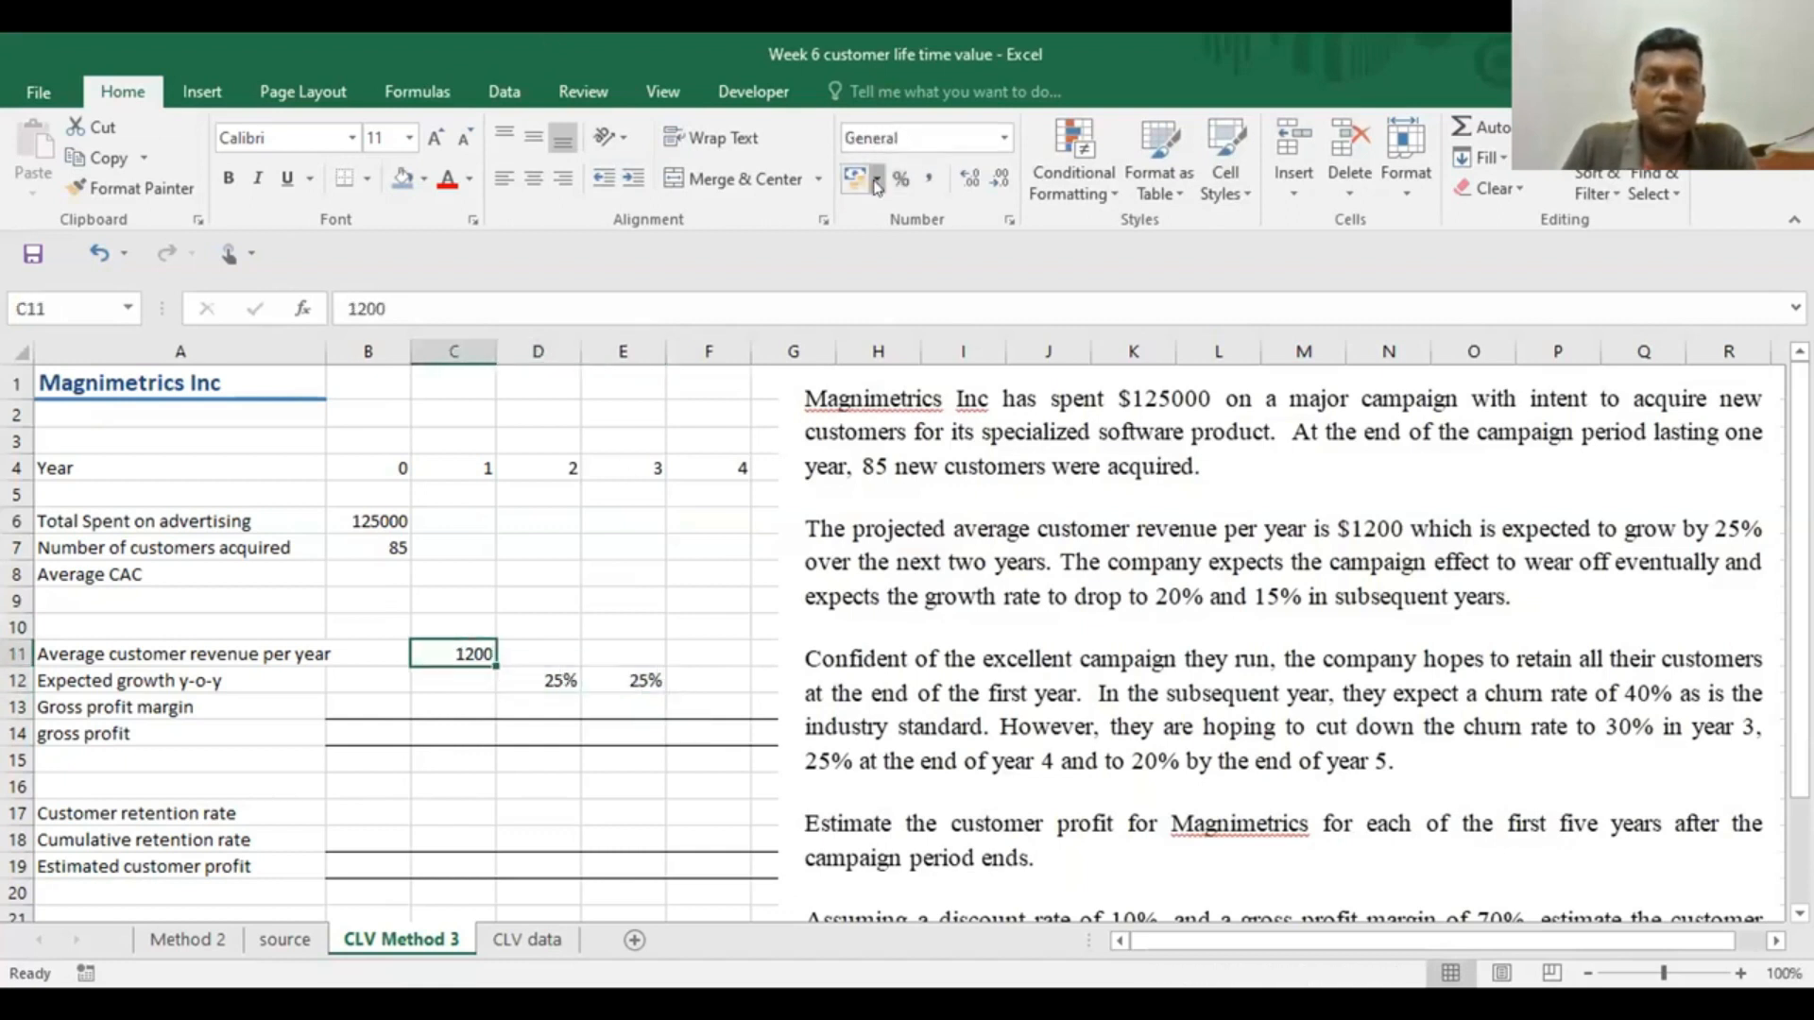
click(877, 178)
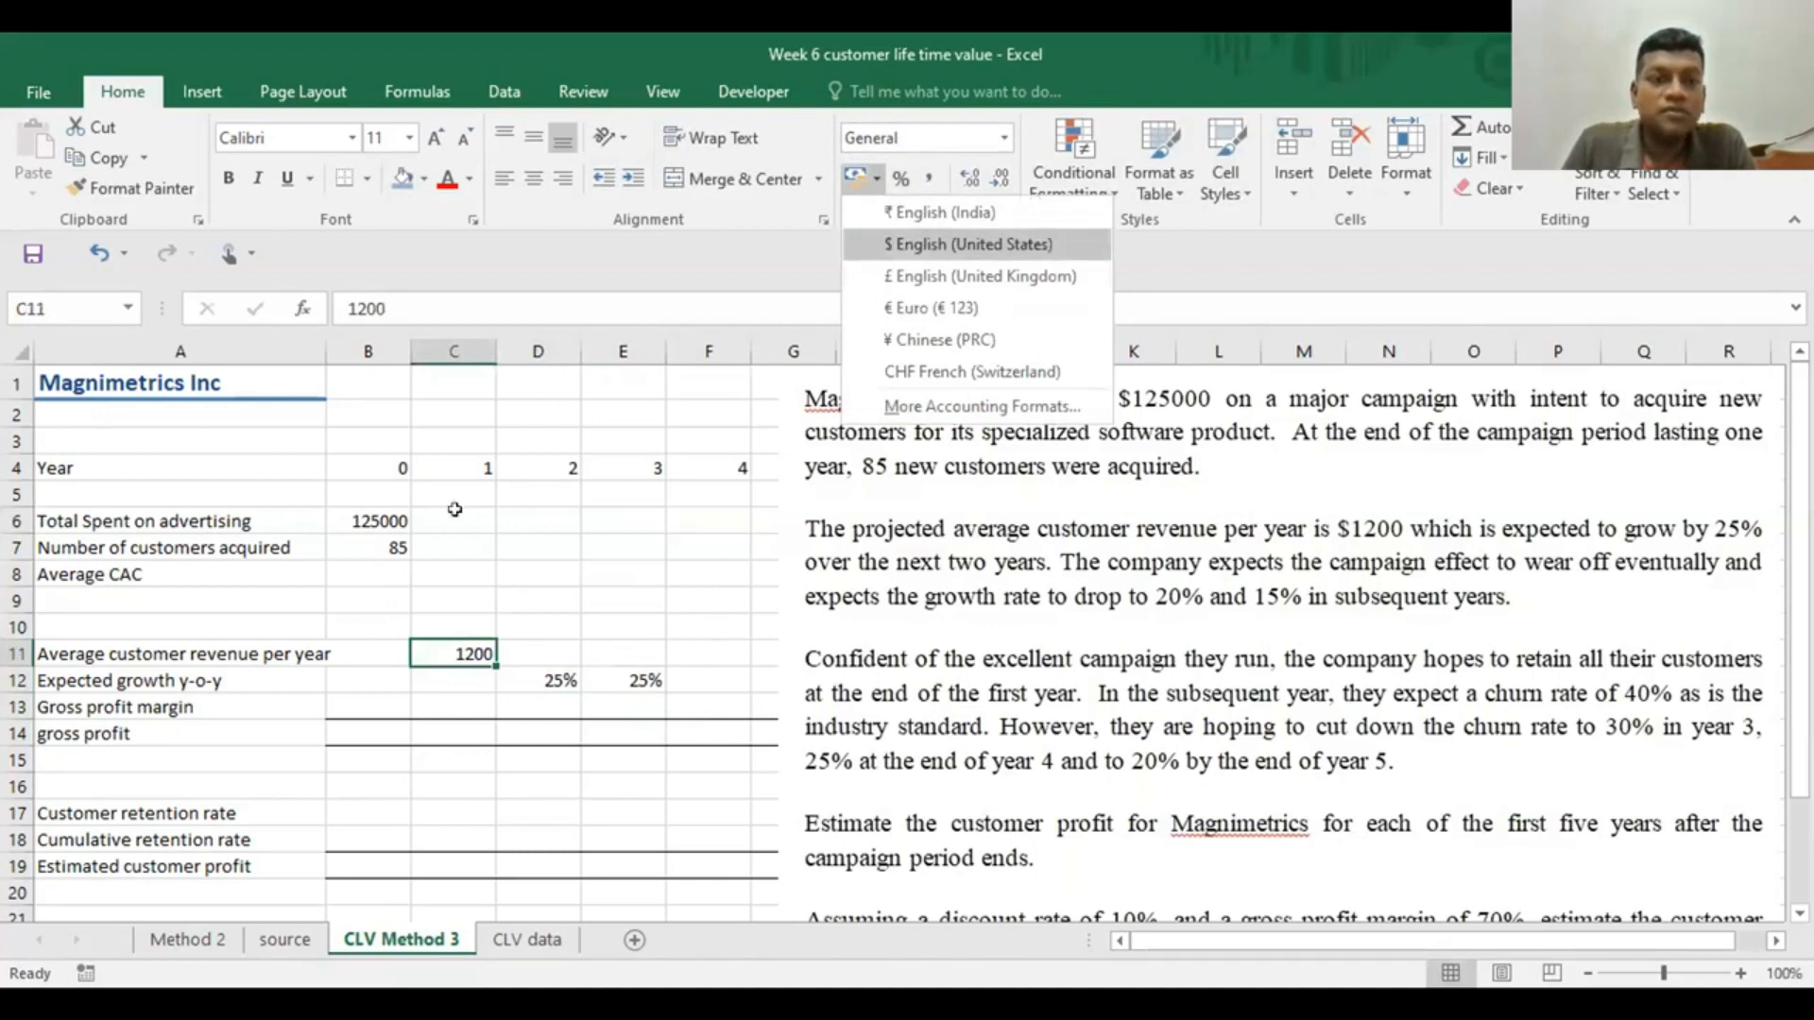
click(893, 246)
click(850, 179)
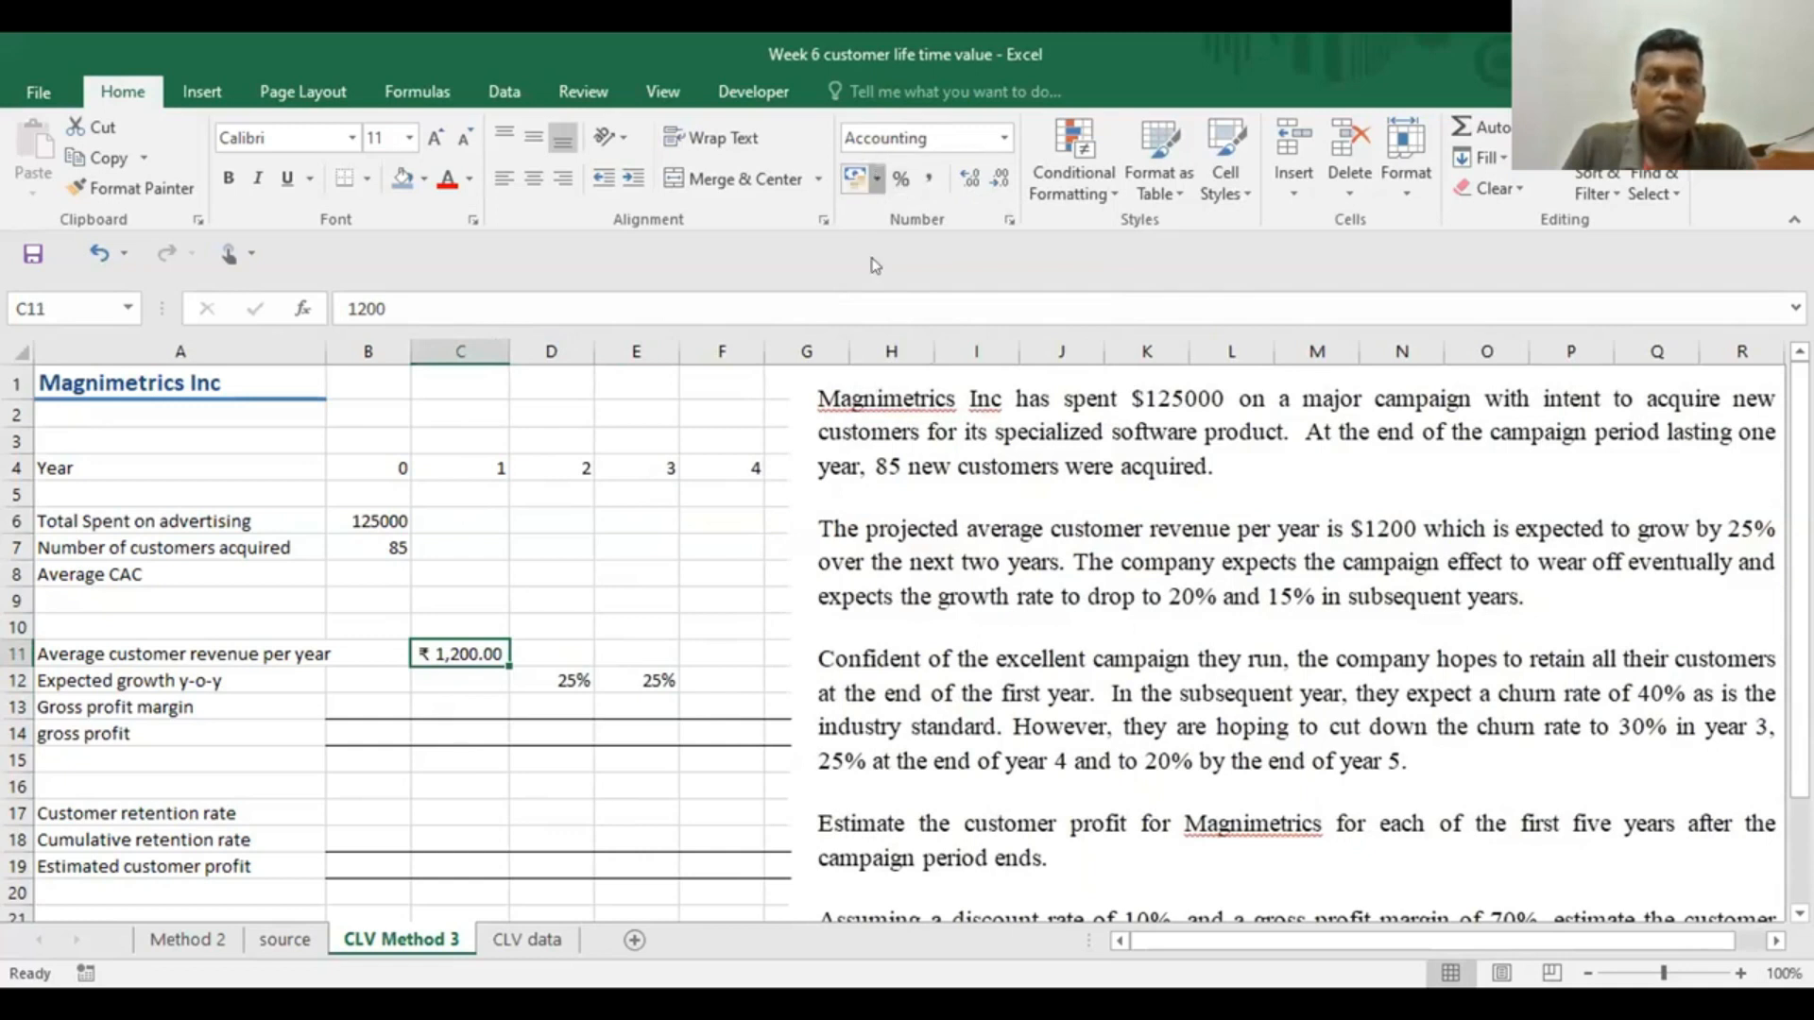
click(877, 179)
click(880, 247)
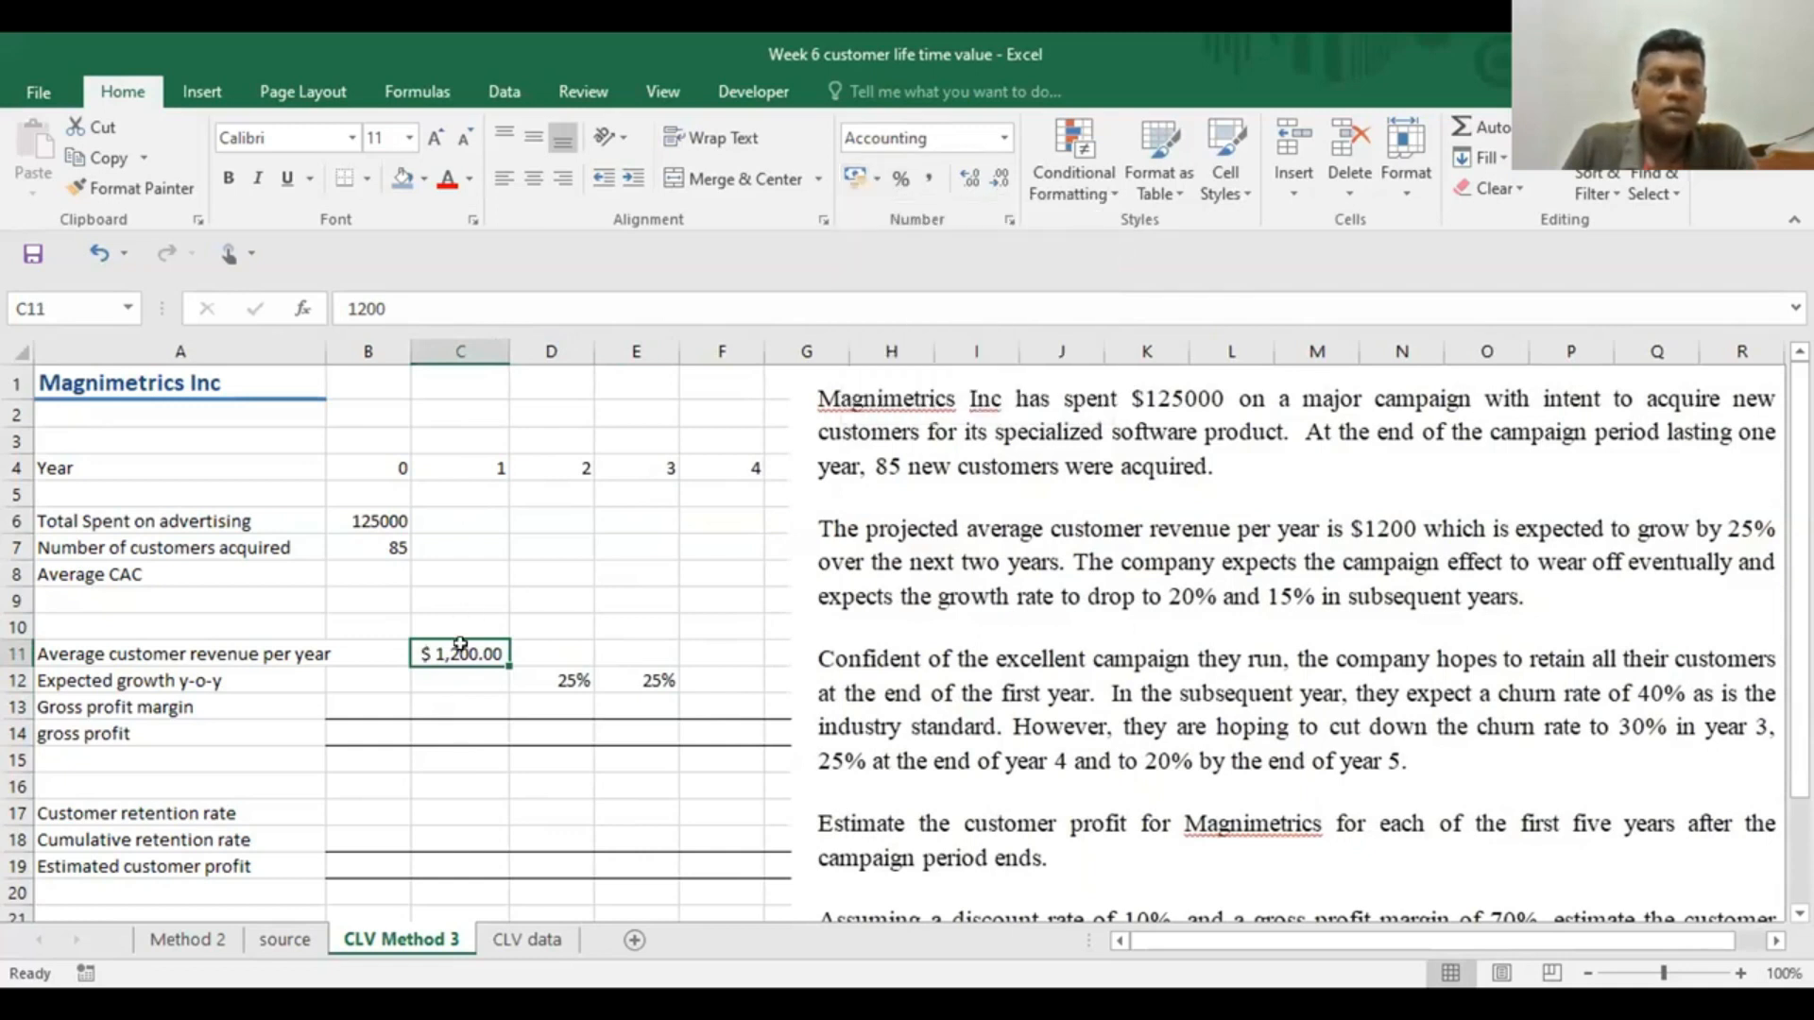
Apply the US dollar accounting format to the advertising spend in B6 and reduce it to no decimal places
click(369, 514)
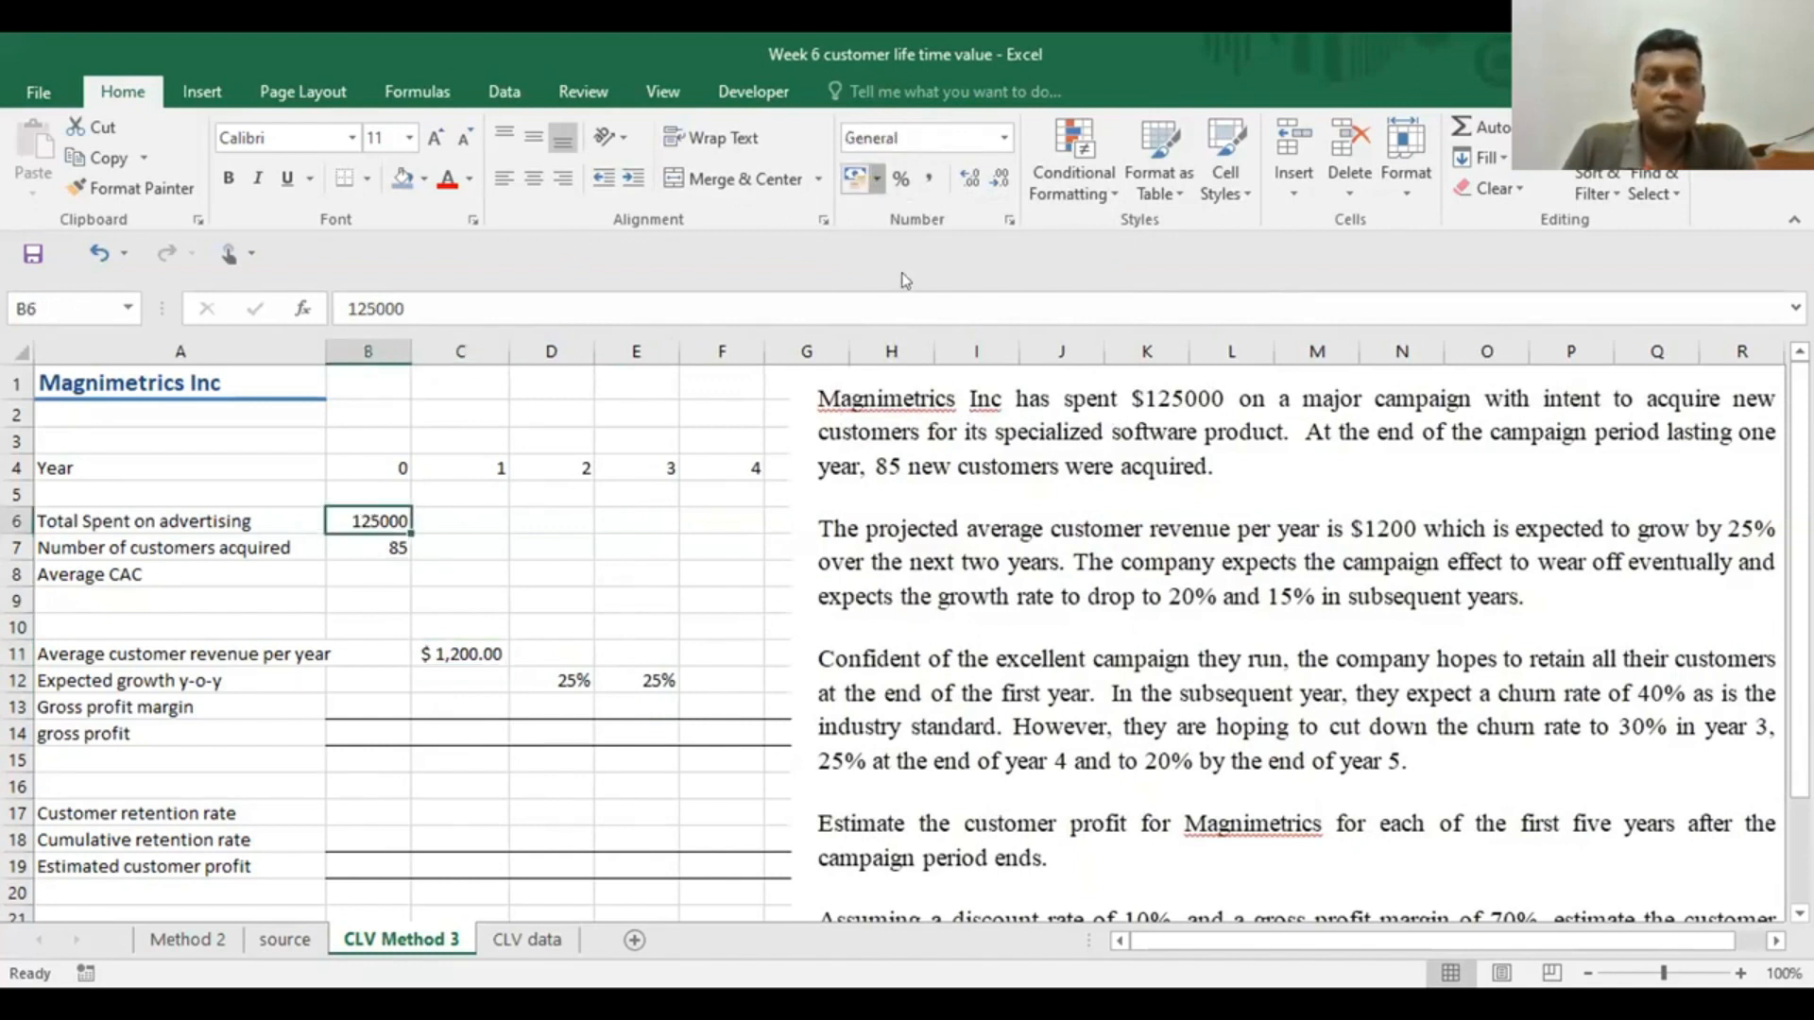
click(877, 179)
click(904, 245)
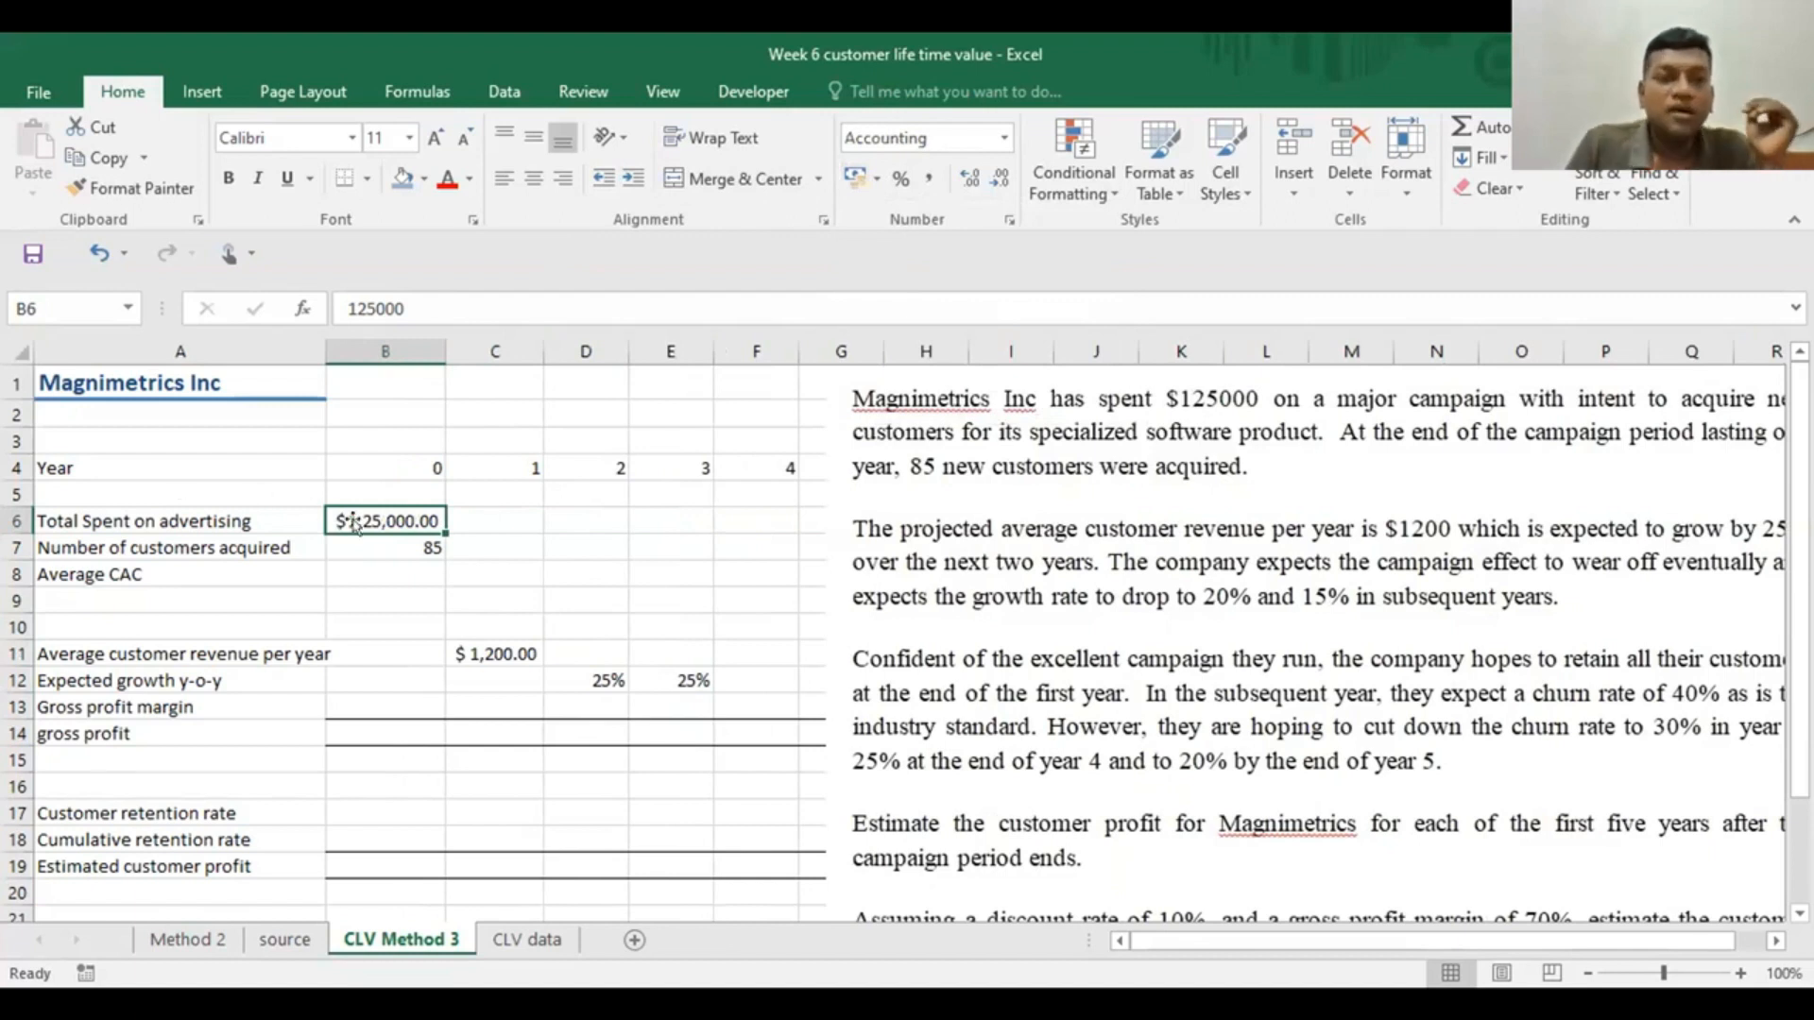
click(1001, 178)
click(1001, 178)
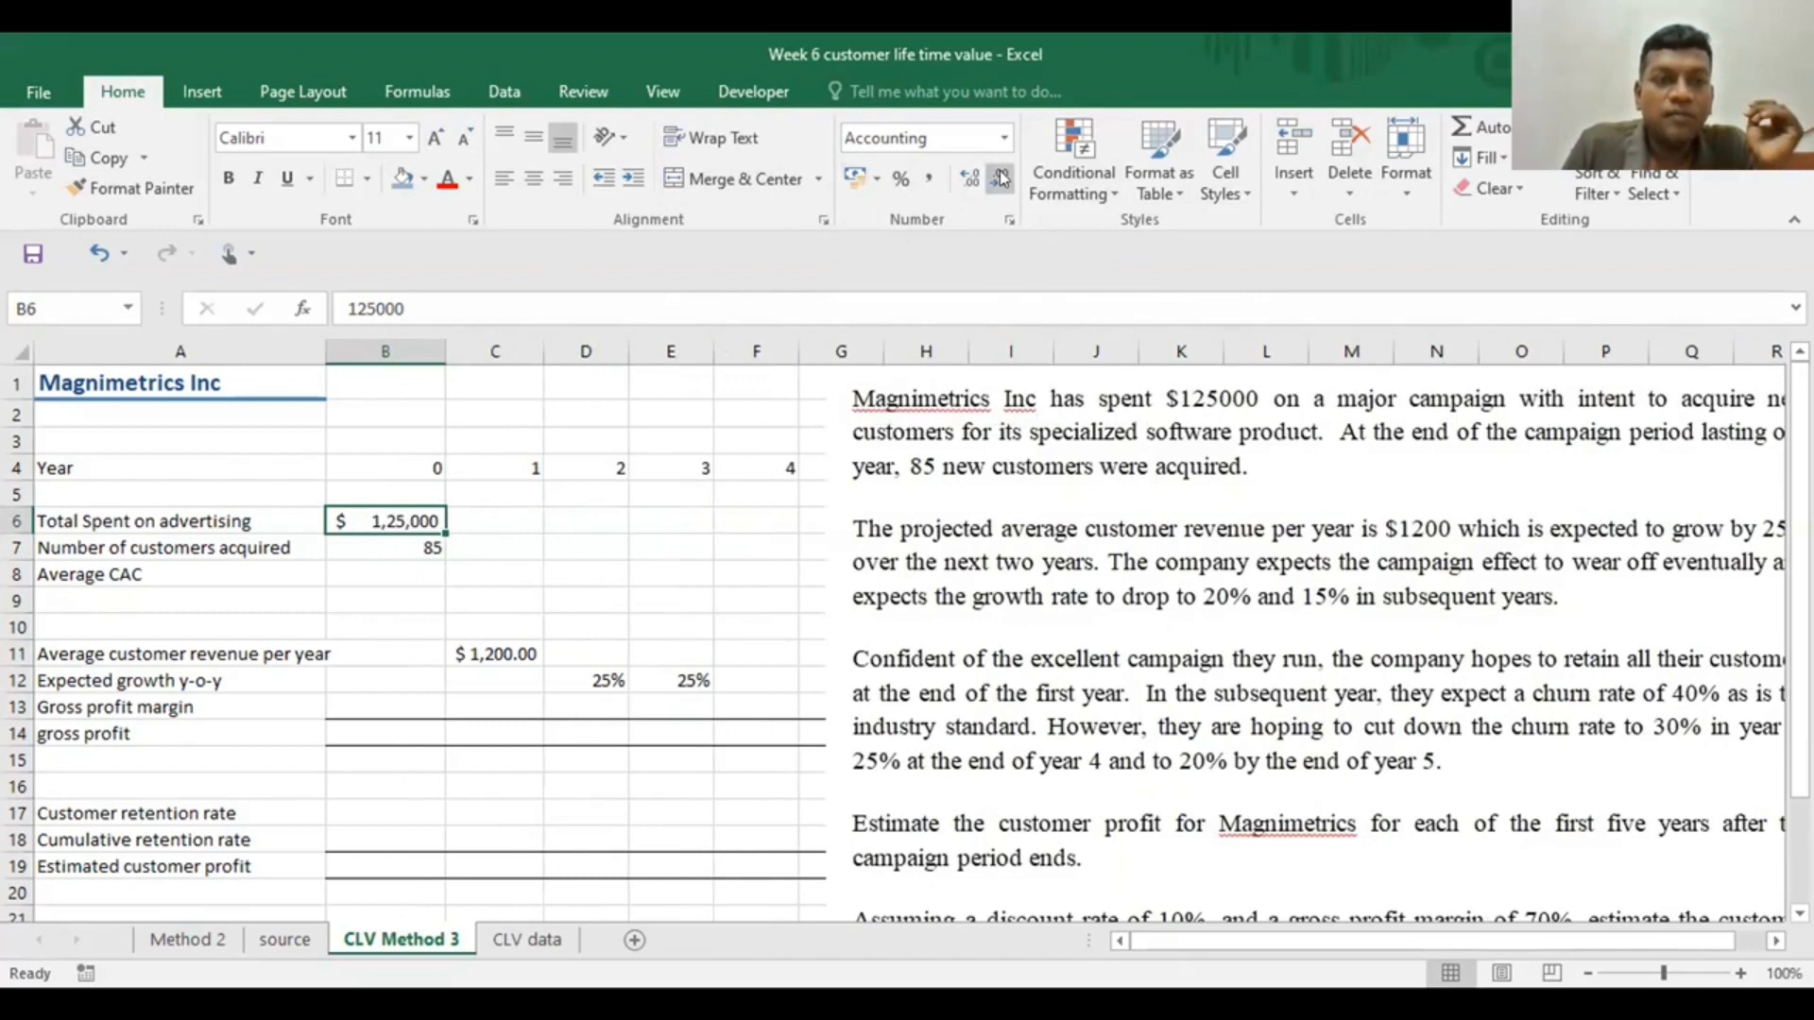
Reduce the average customer revenue in C11 to no decimal places
click(526, 659)
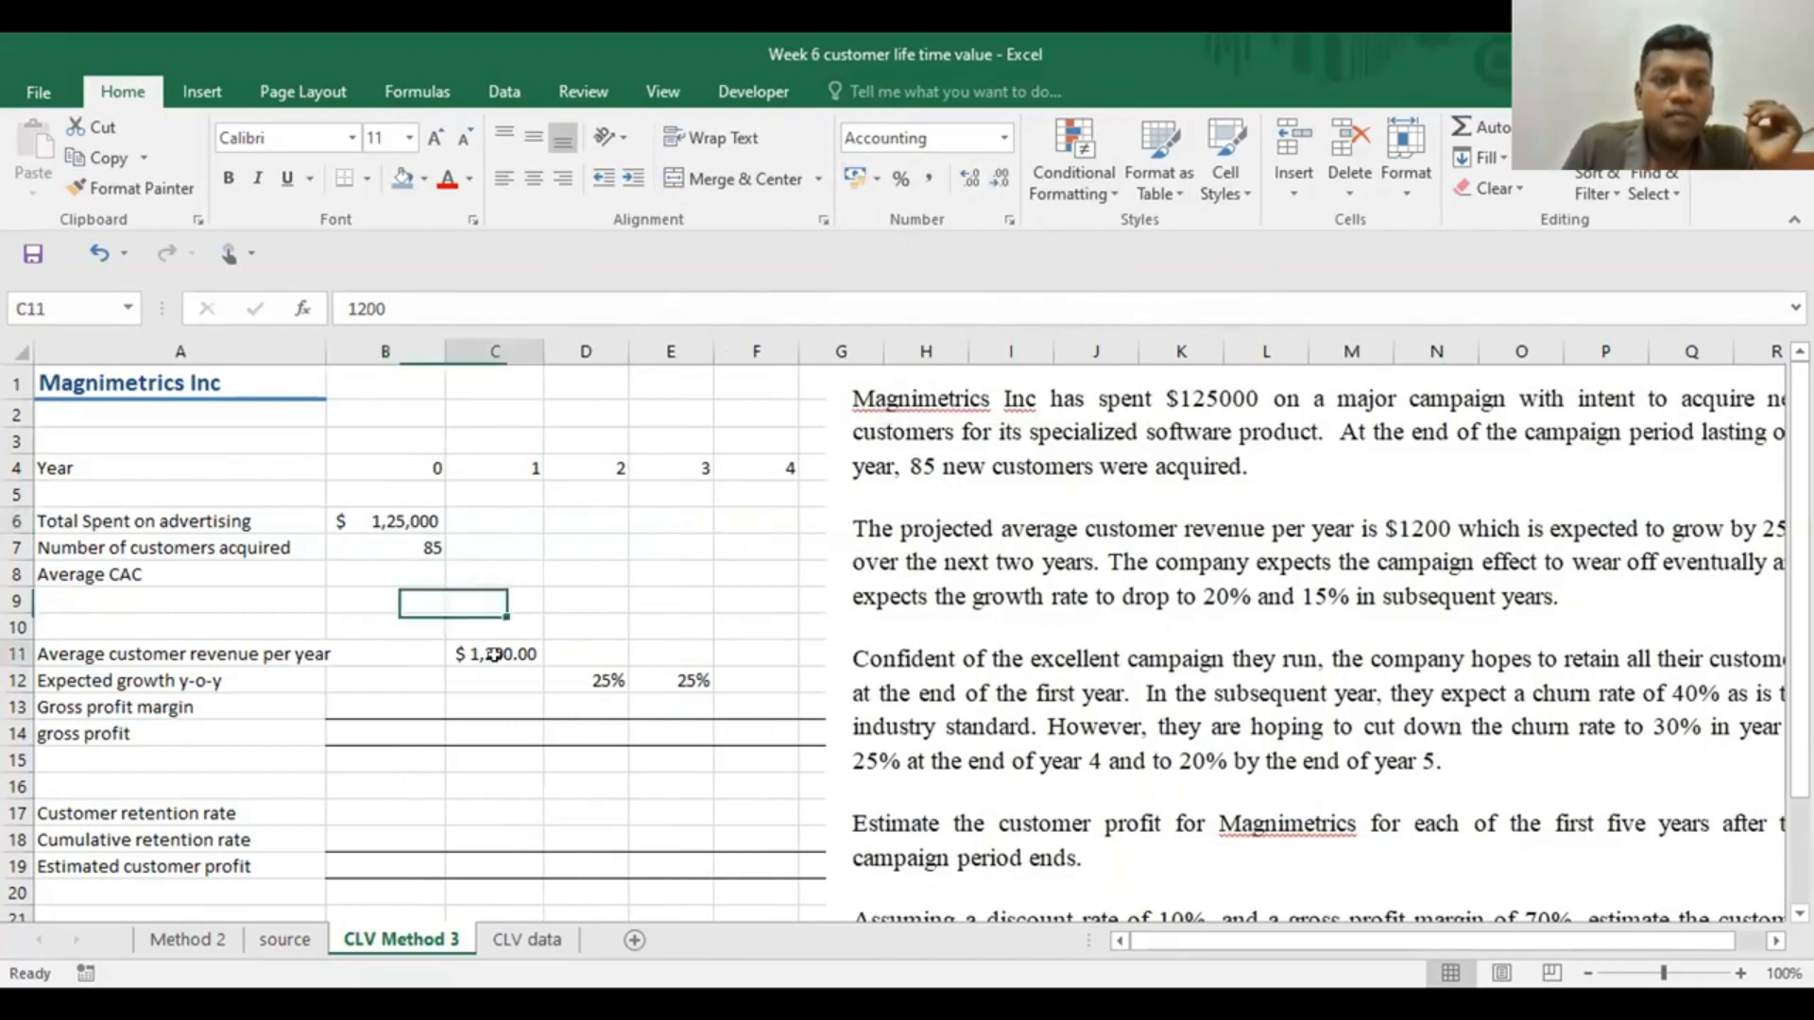
click(1001, 178)
click(1001, 178)
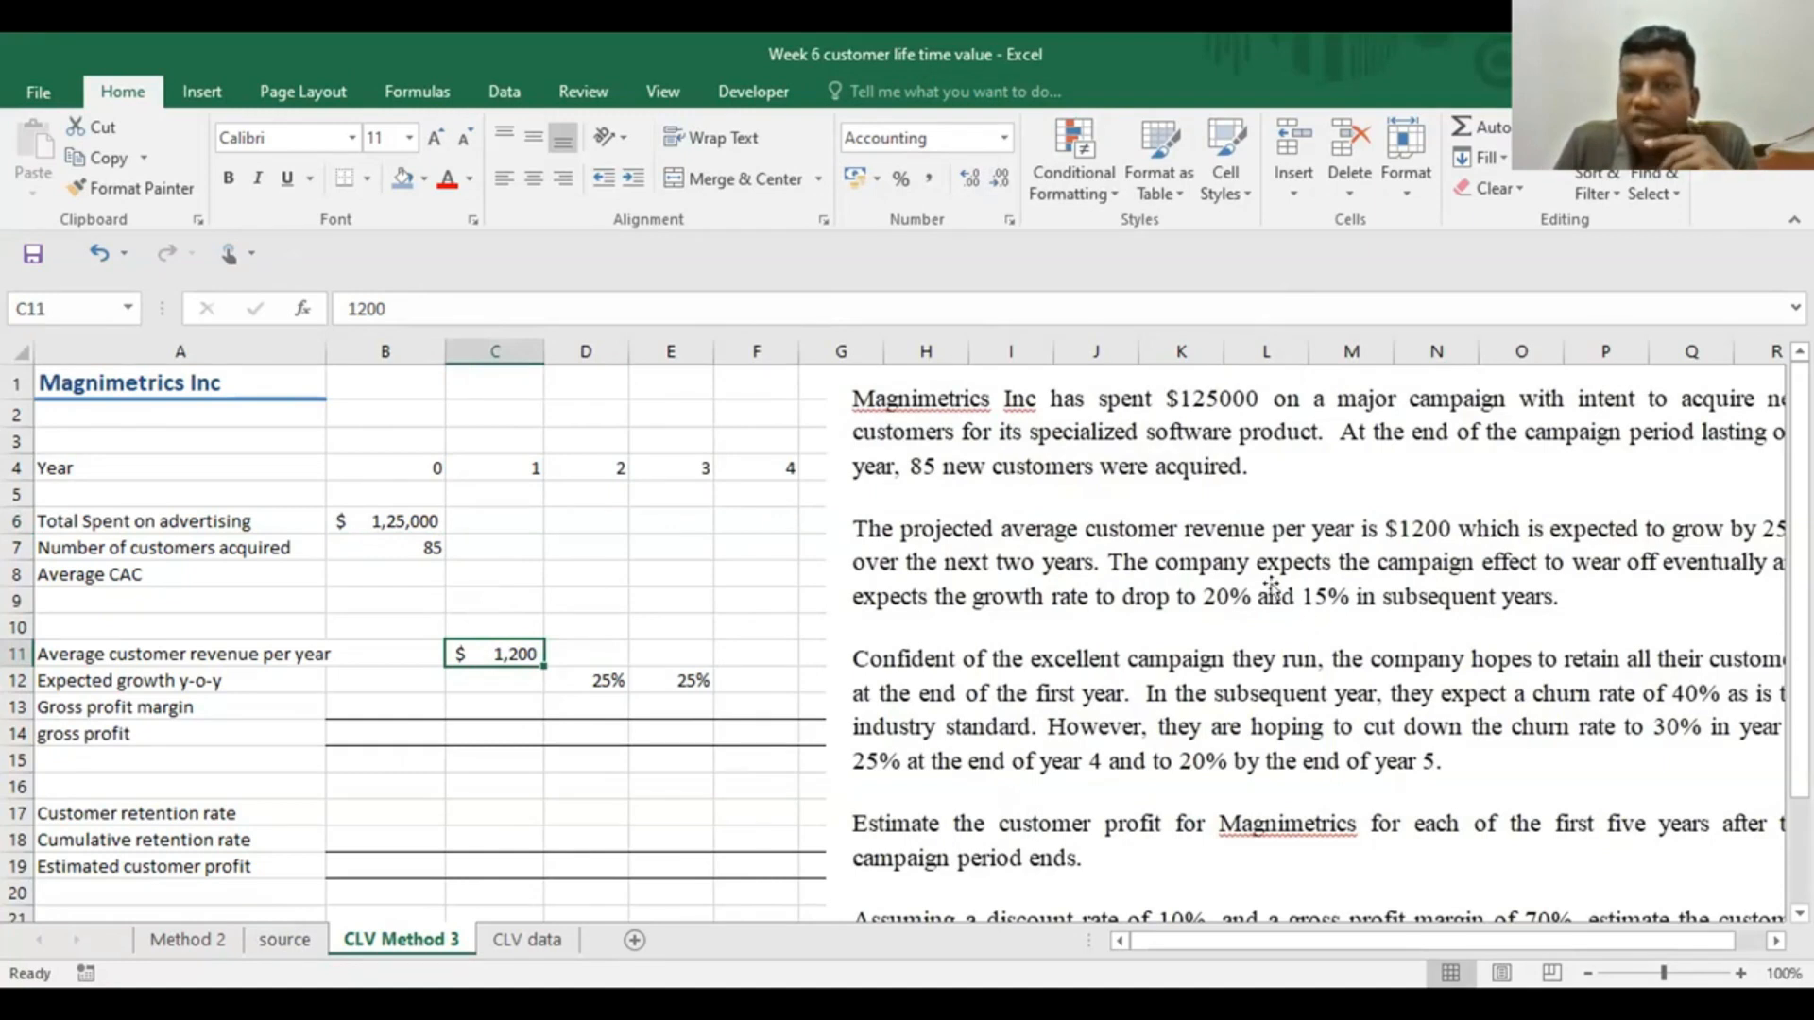
Move the case text picture clear of the year 5 column so it starts near column I, and enter ,2 in F12
drag(1471, 567, 1358, 536)
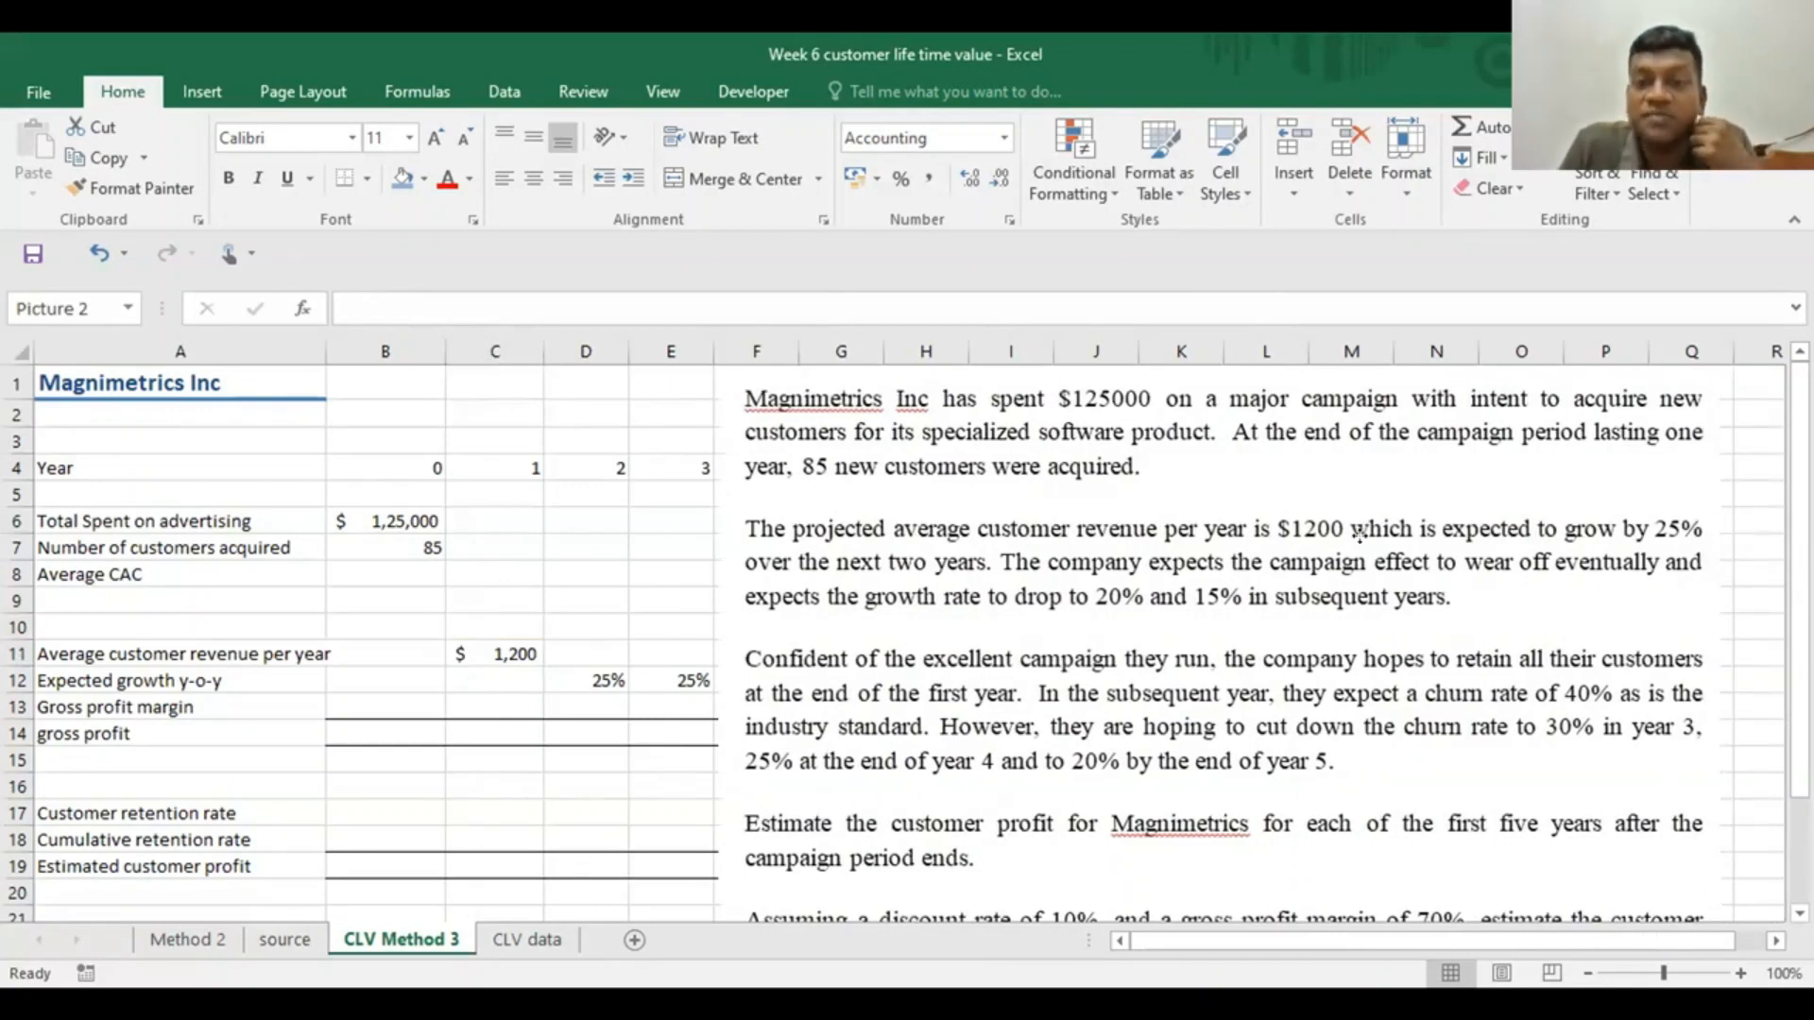
drag(1359, 536, 1506, 535)
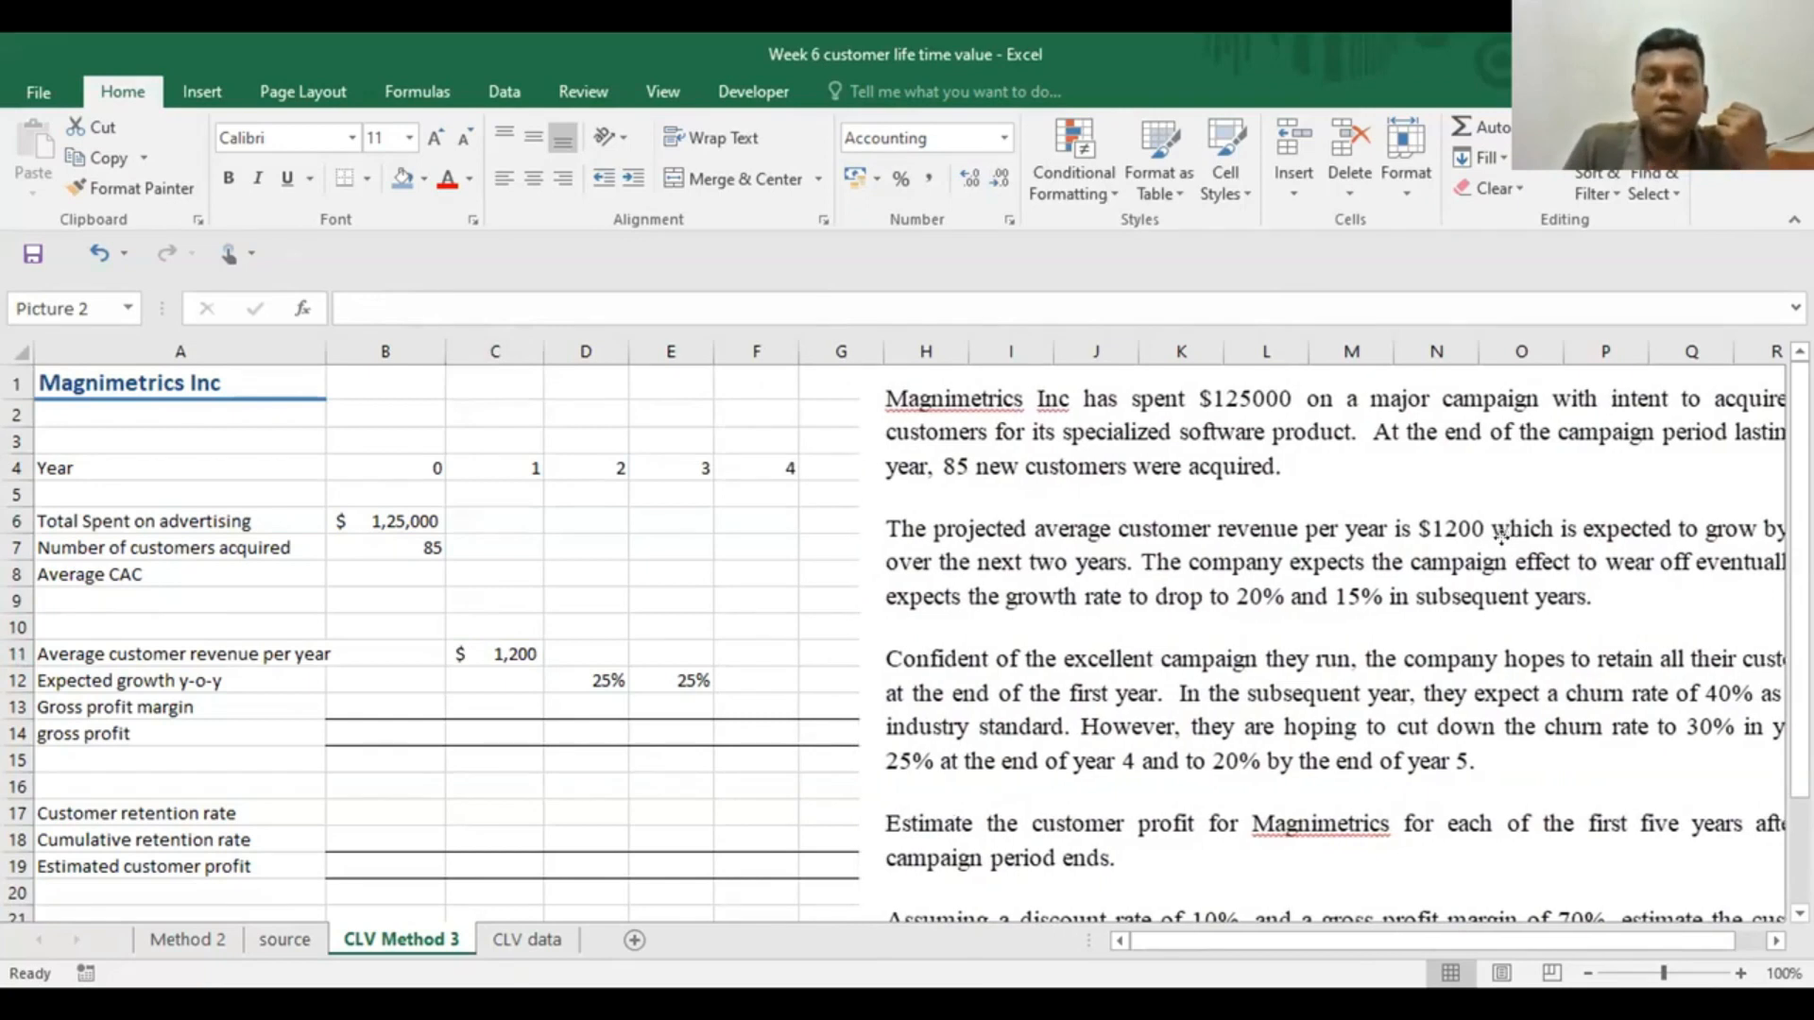
click(760, 679)
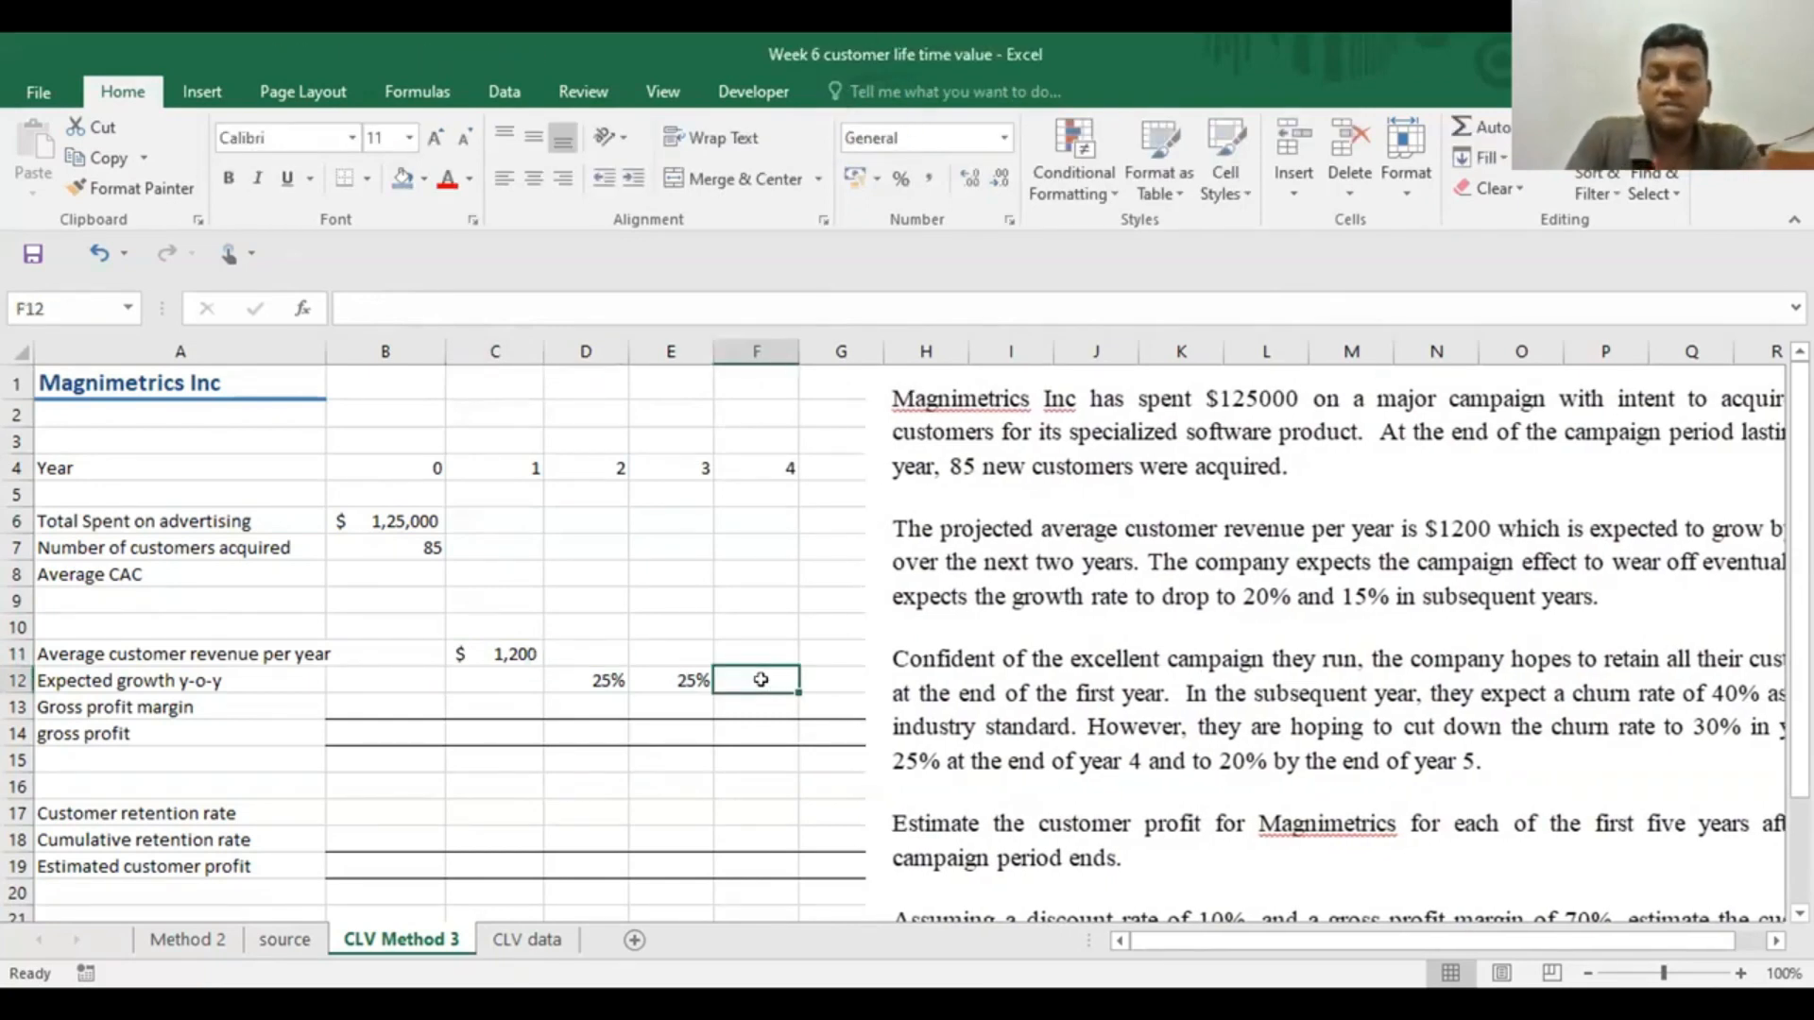
text(,2)
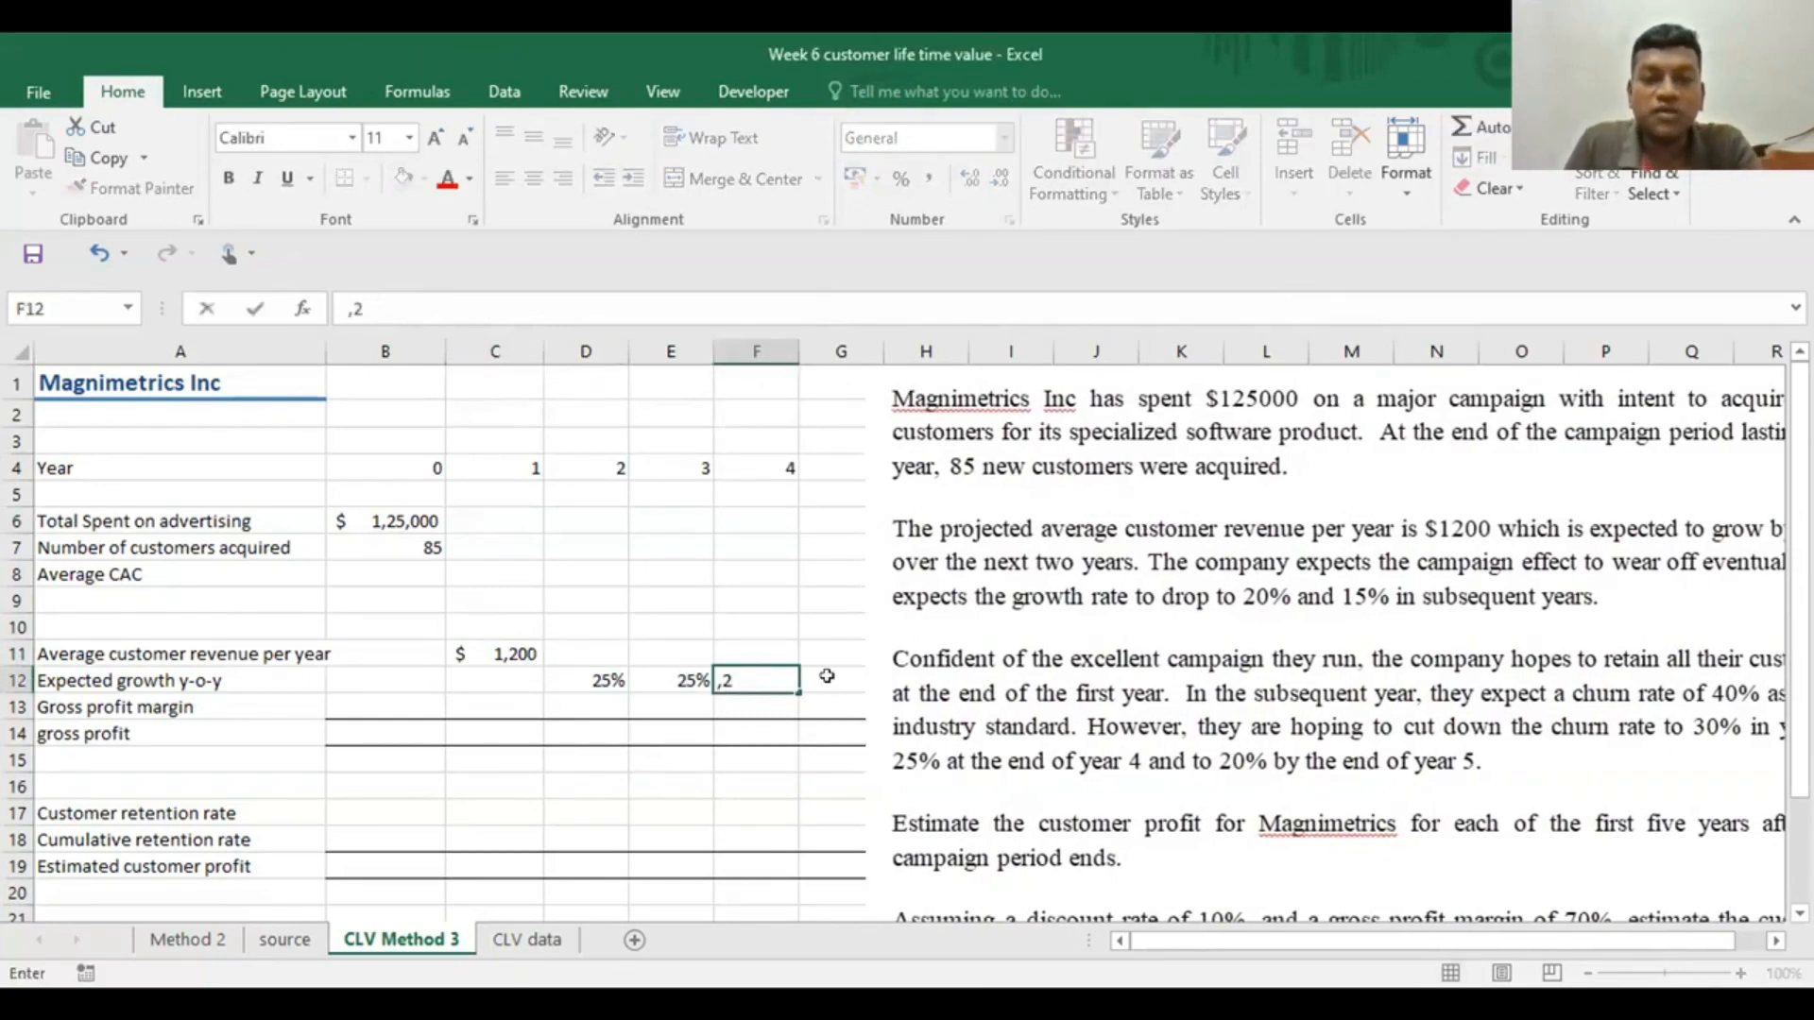
drag(992, 526, 1113, 526)
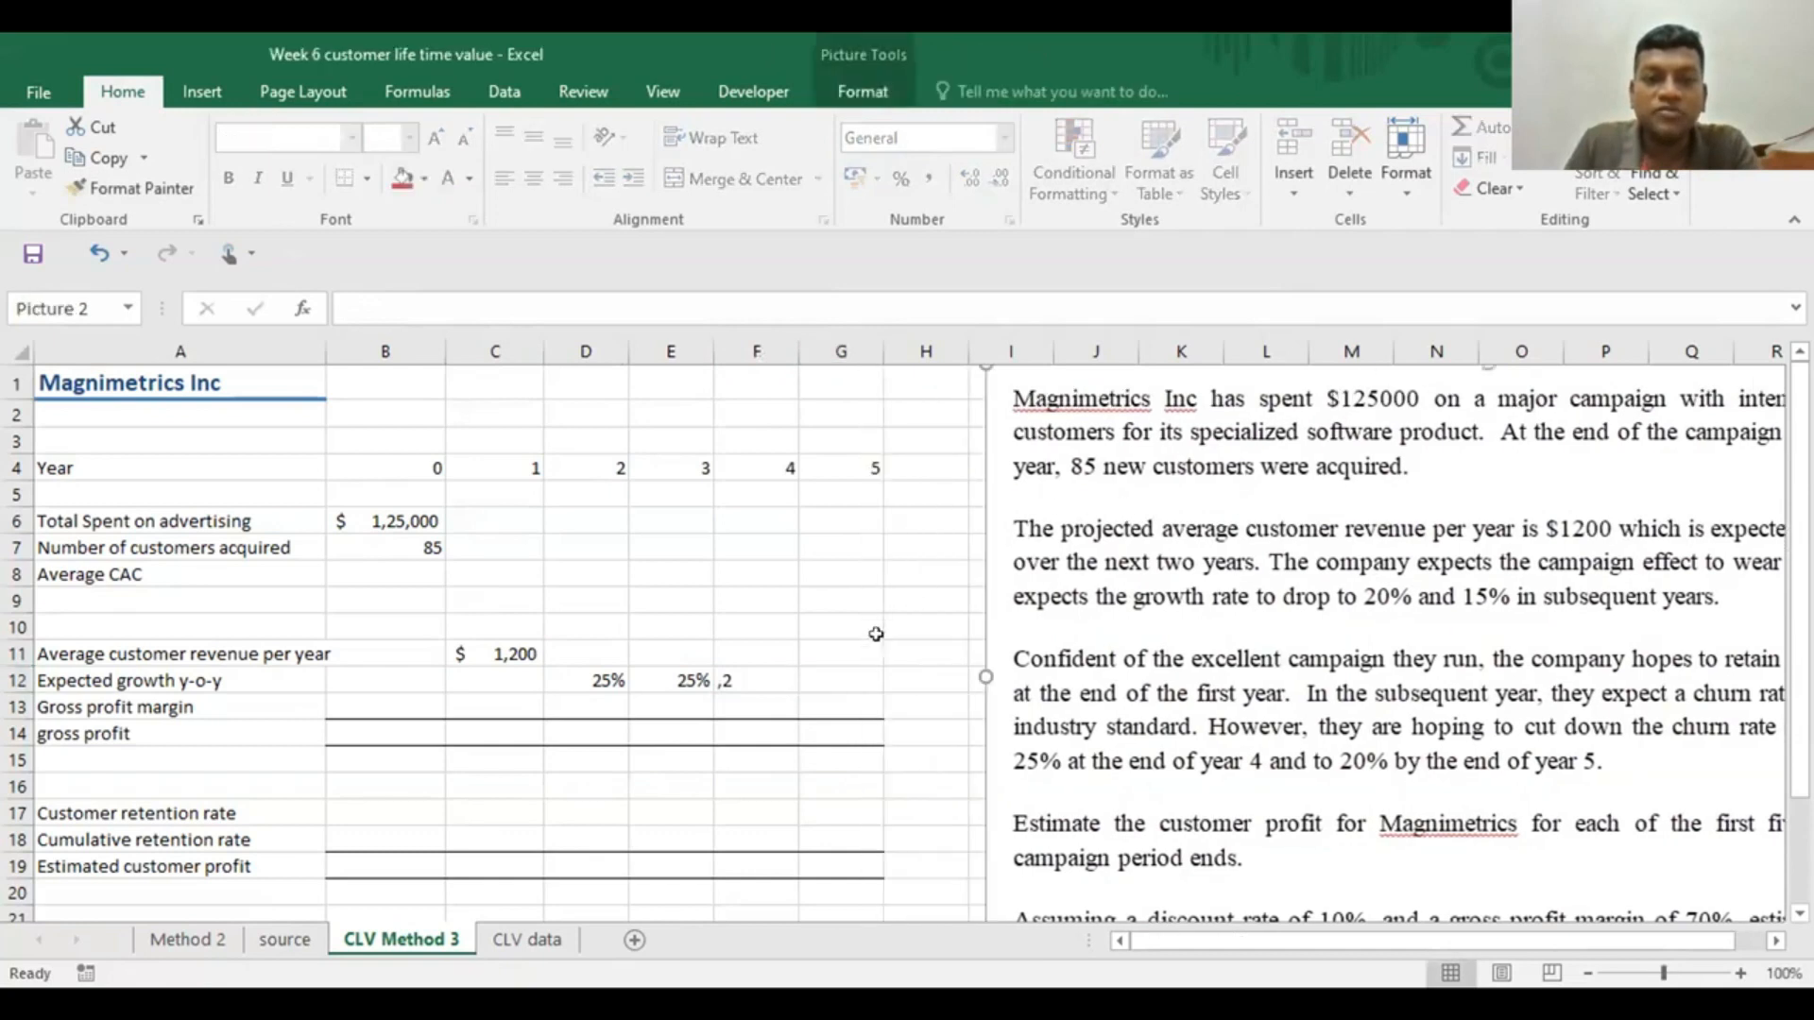
Enter .15 as the year 5 growth in G12 and correct the year 4 growth in F12 to .2
click(840, 681)
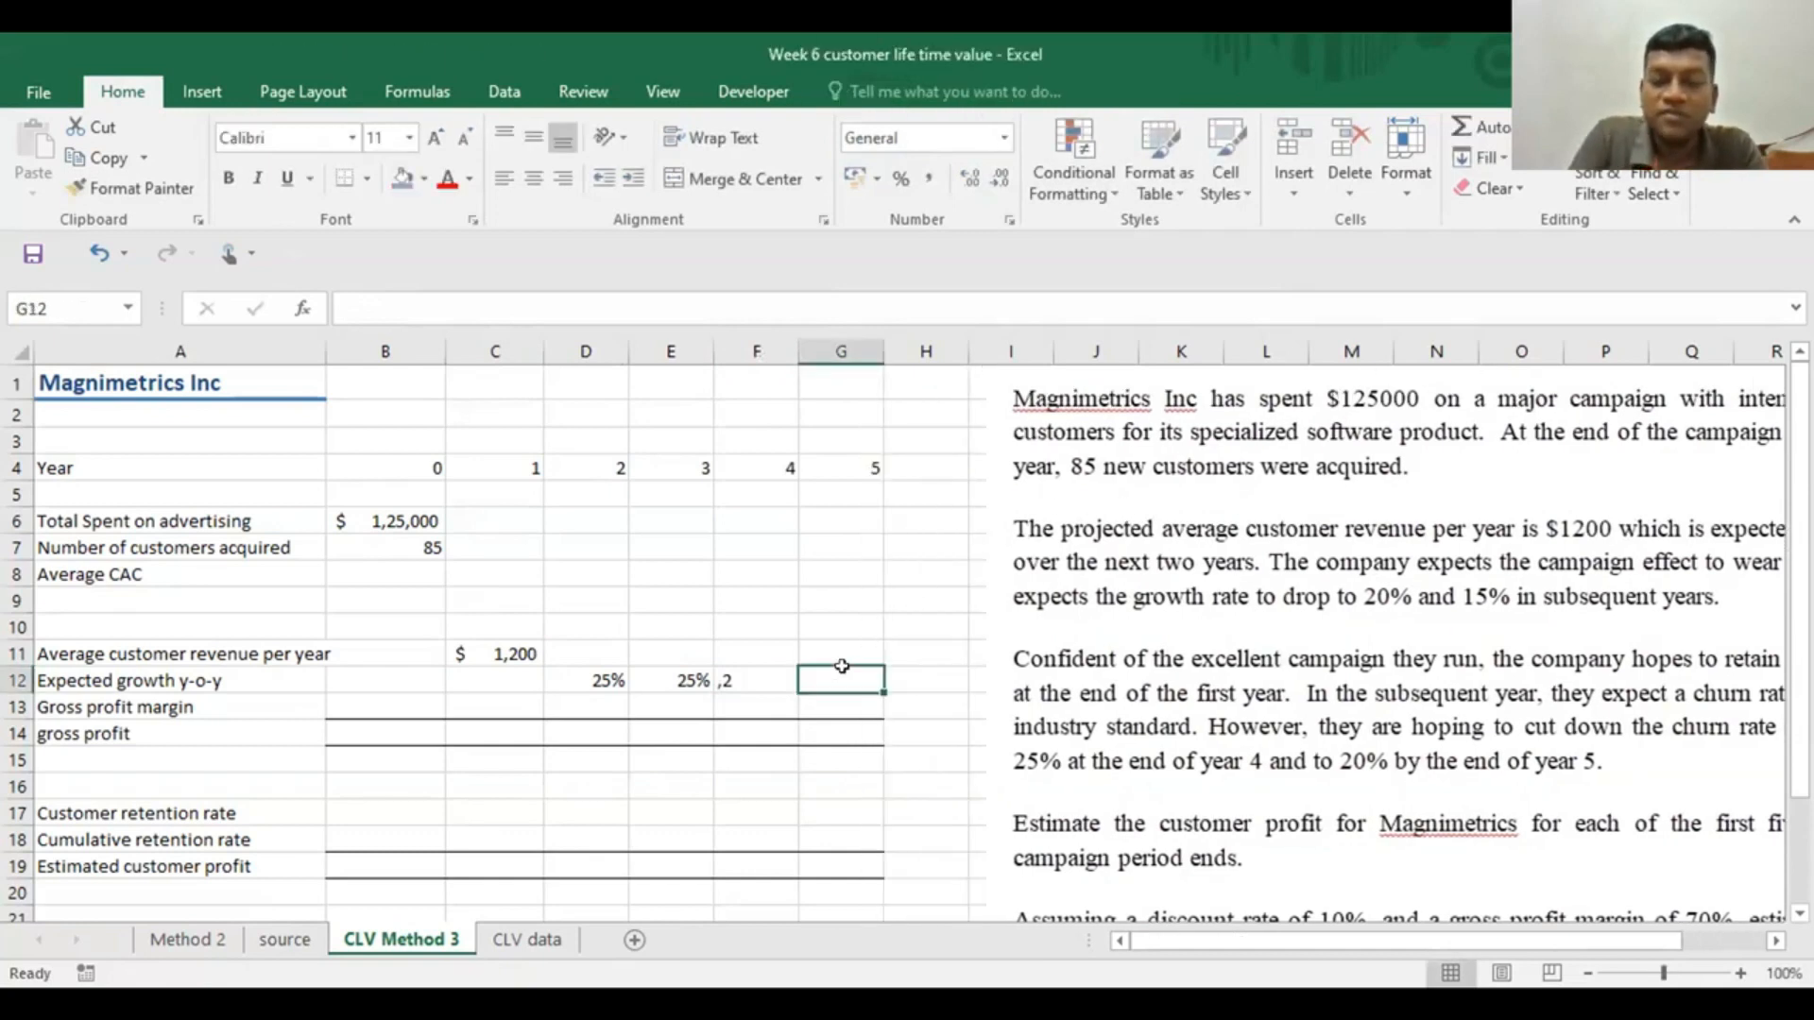
text(.15)
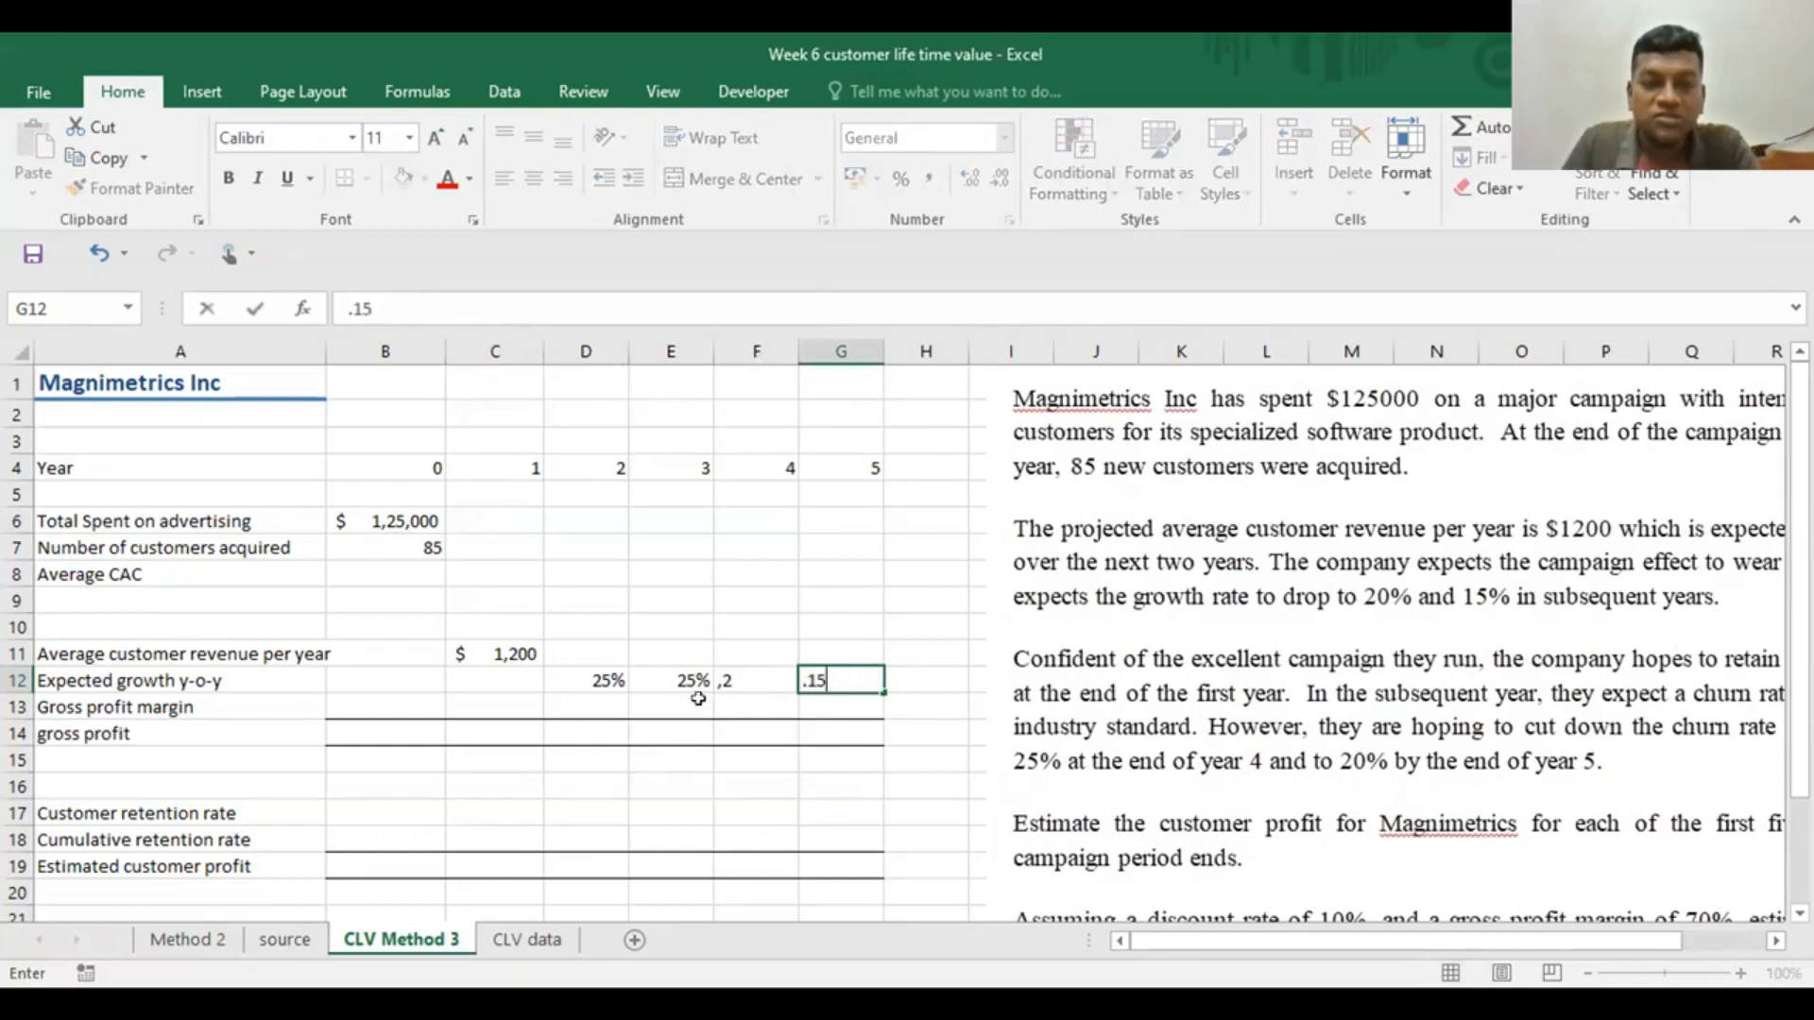
click(735, 687)
text(,2)
key(BackSpace)
key(BackSpace)
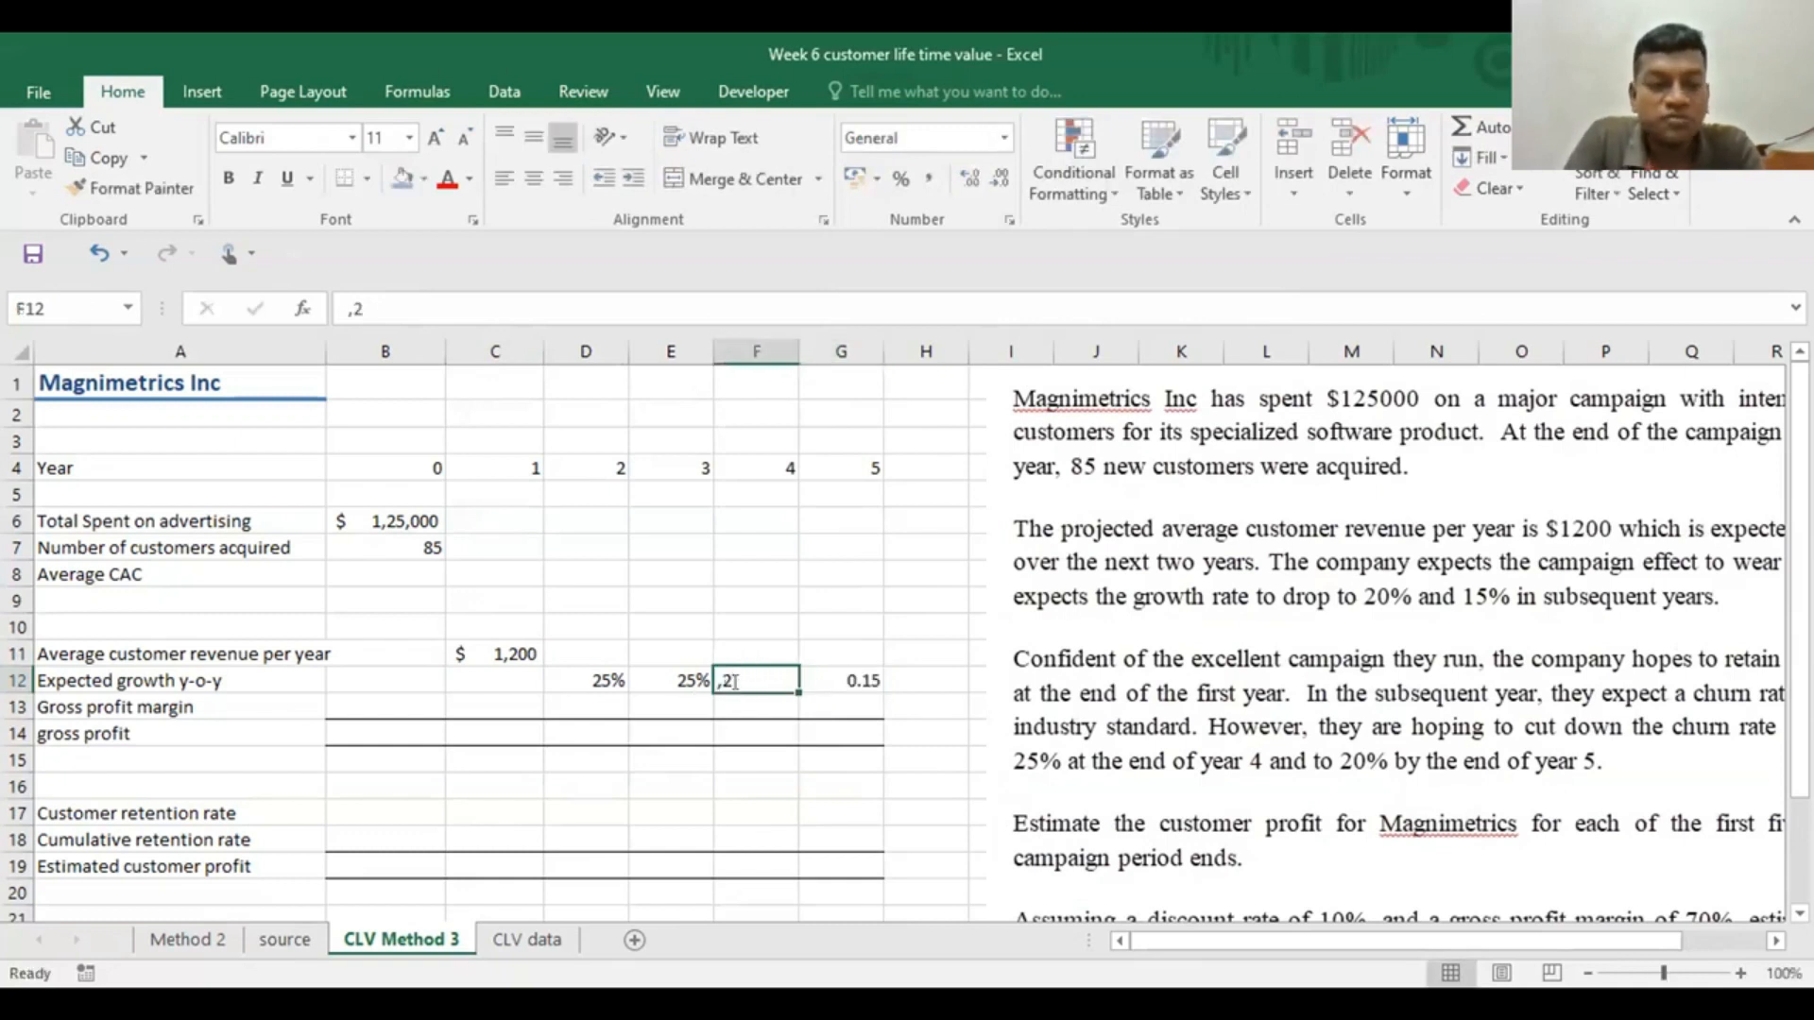
text(.2)
key(Return)
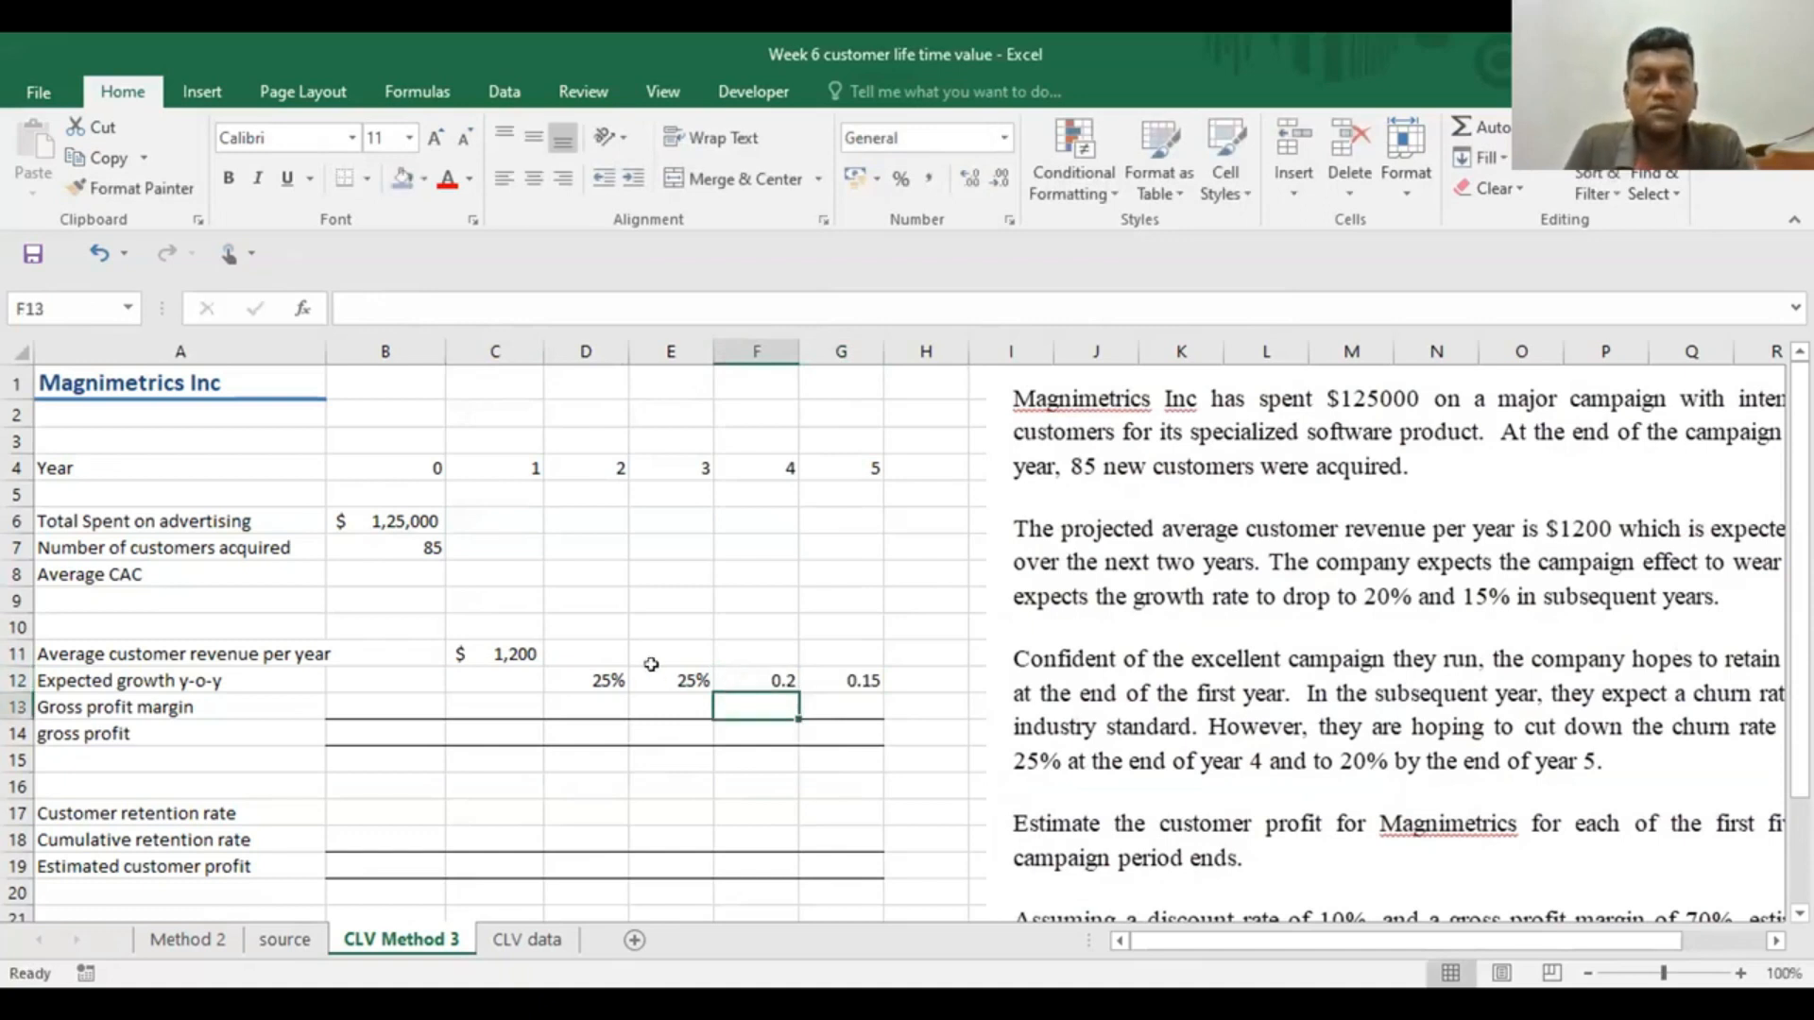
Copy the percentage formatting from E12 to the year 4 and 5 growth rates in F12:G12
click(704, 680)
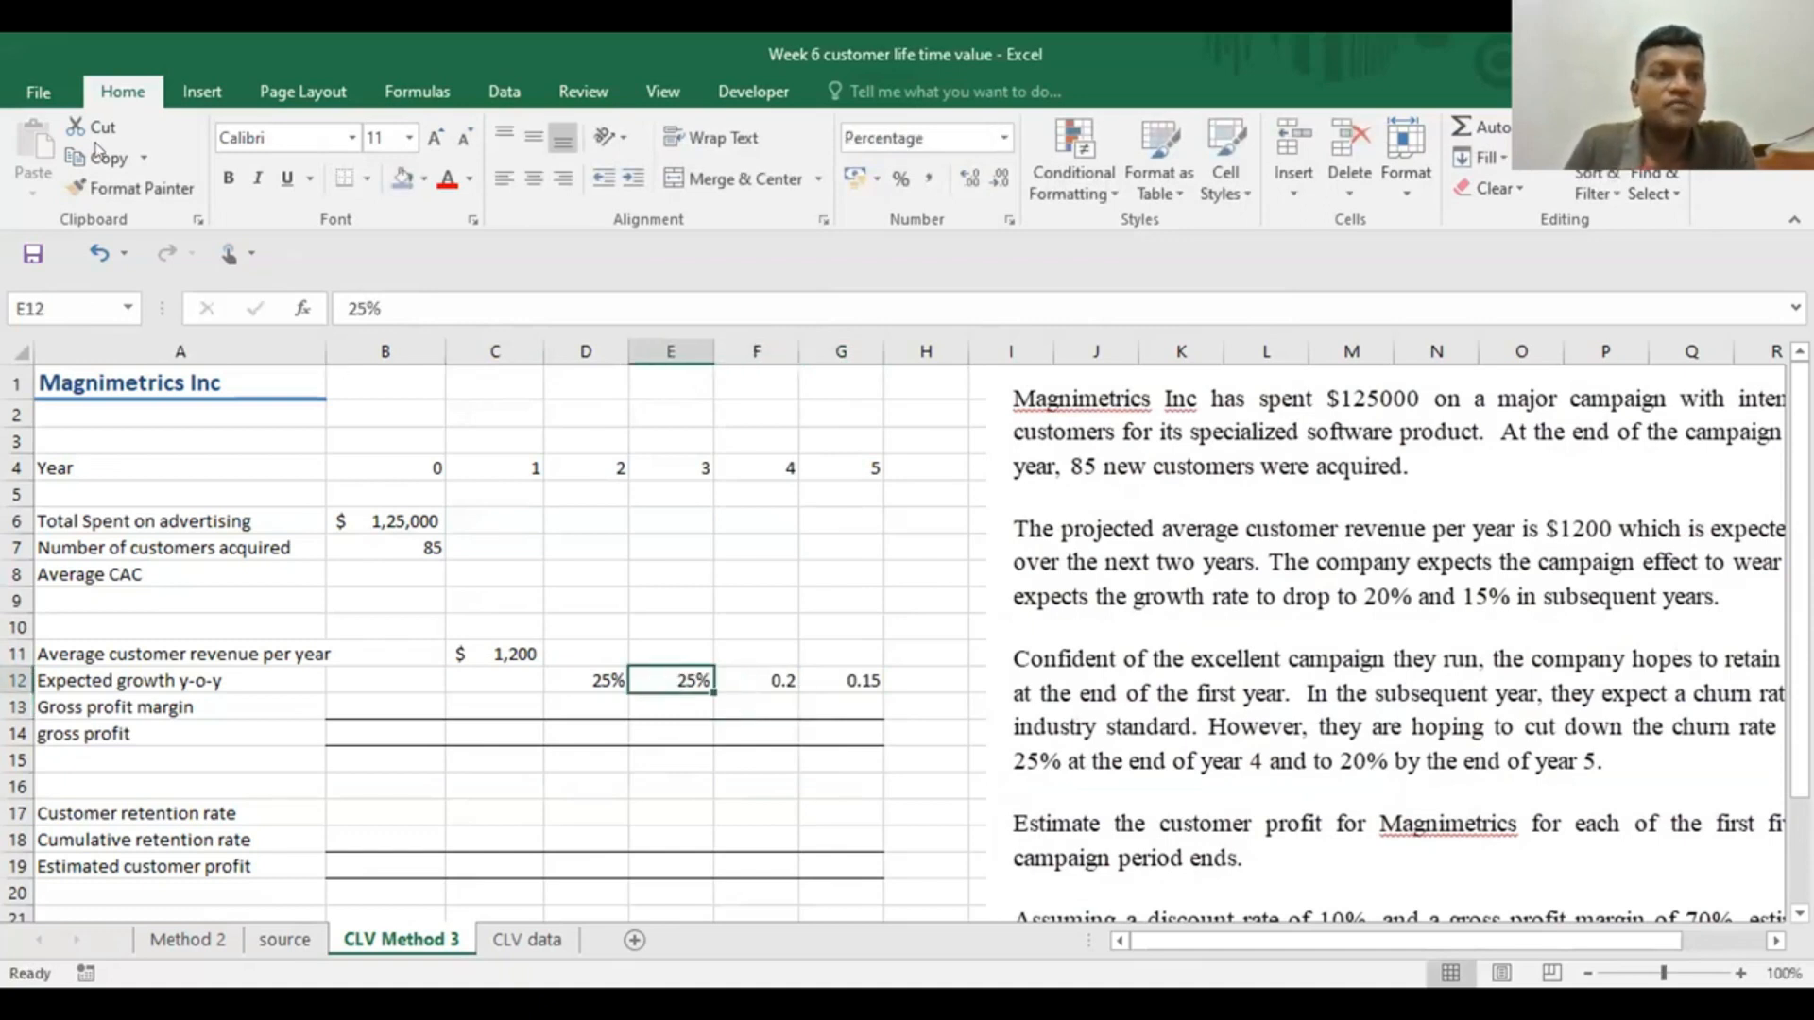
click(132, 188)
click(780, 678)
drag(781, 678, 831, 676)
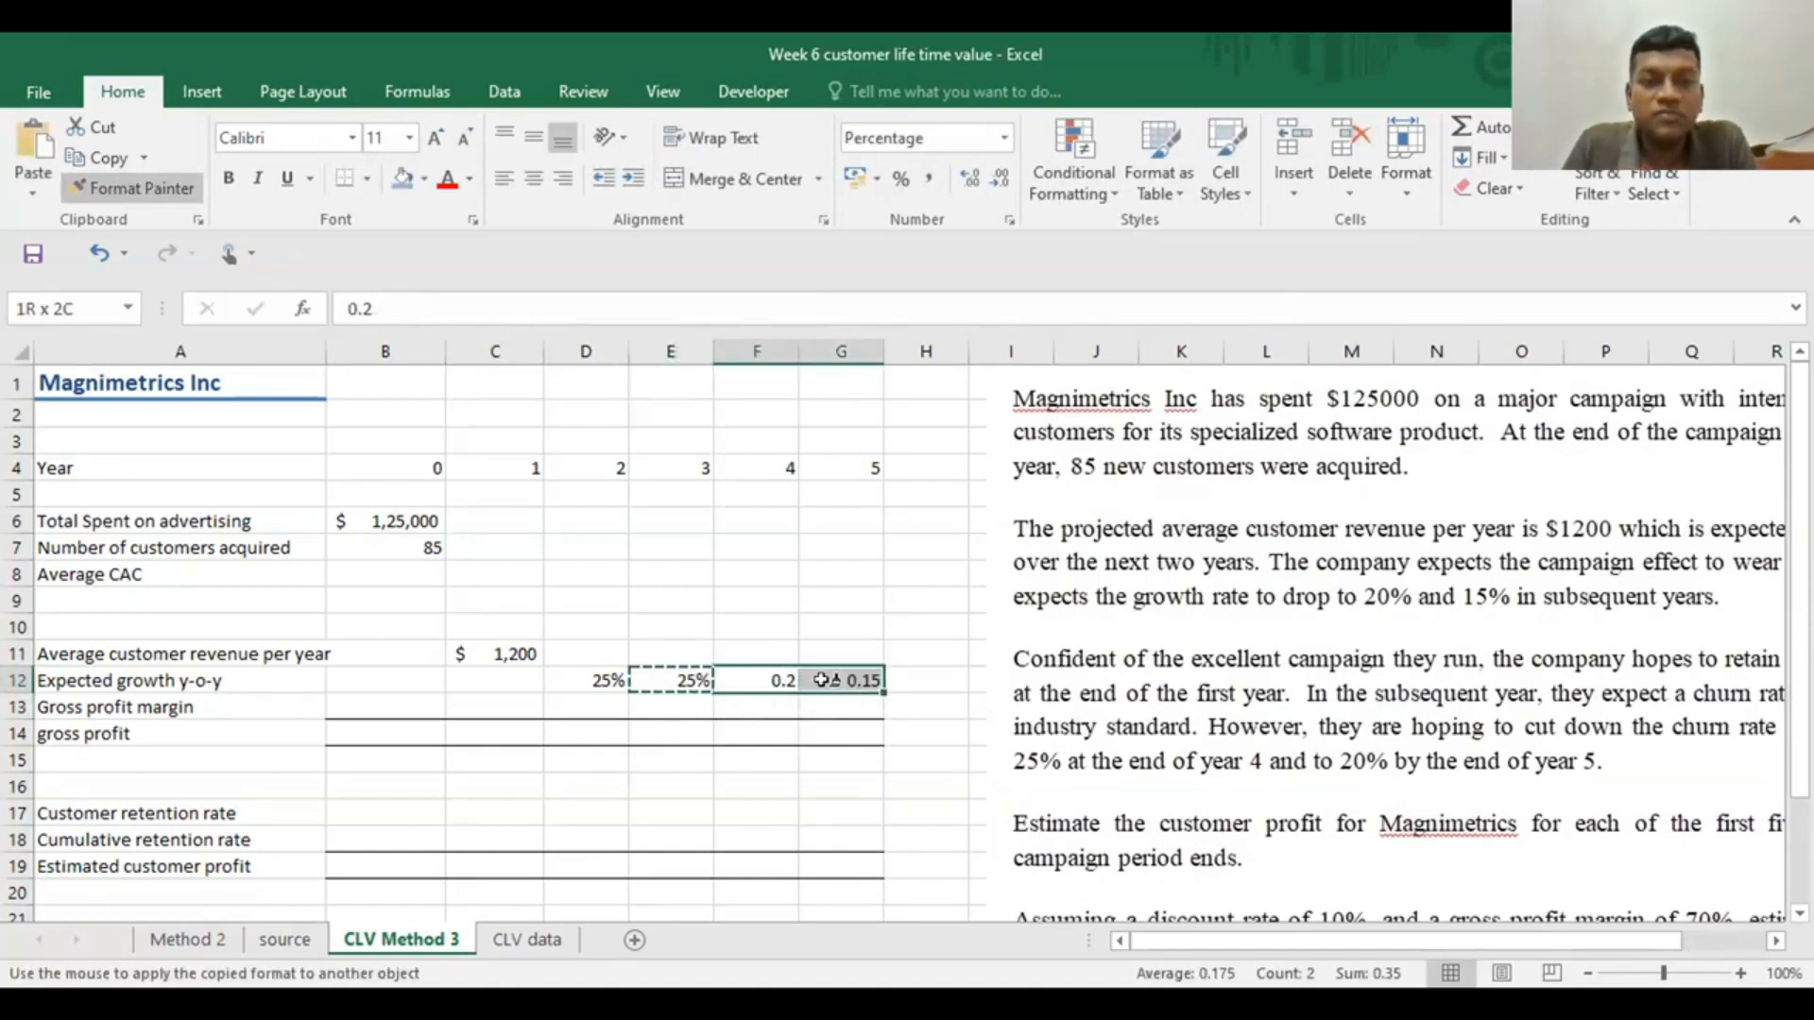
click(840, 571)
Move the case text picture back so that it starts near column H
drag(1277, 559, 1160, 558)
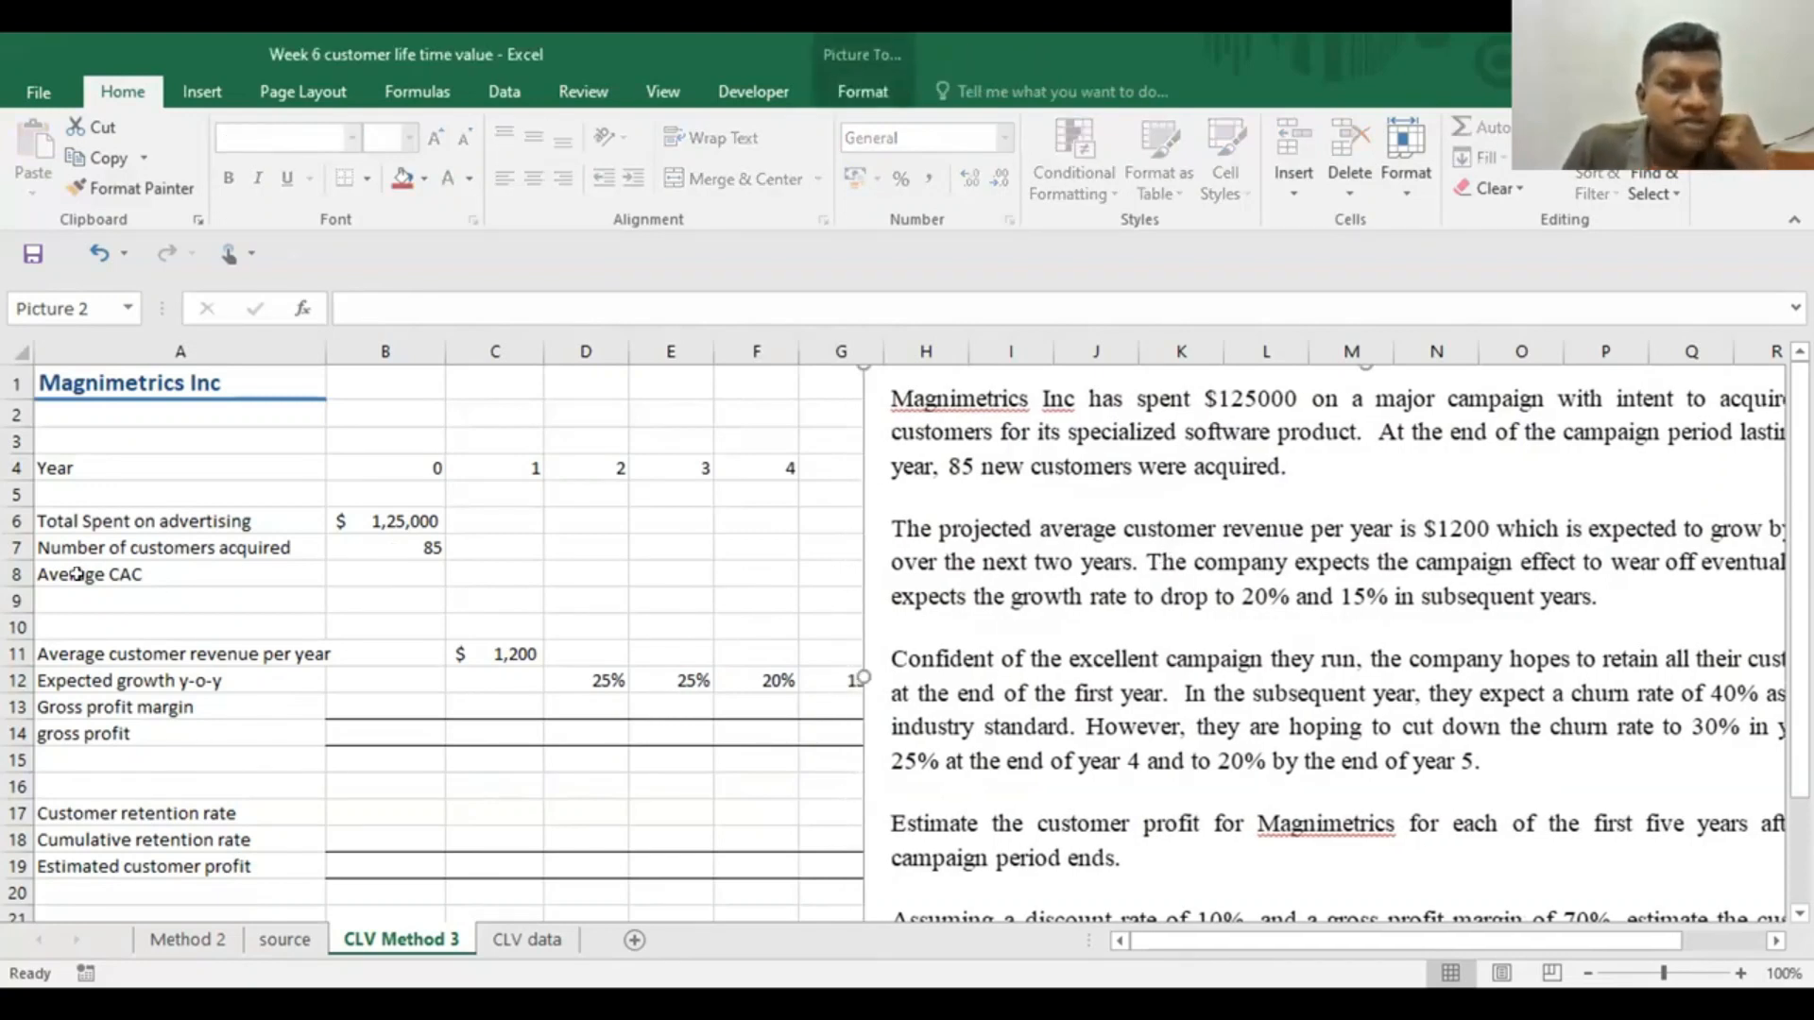
click(380, 574)
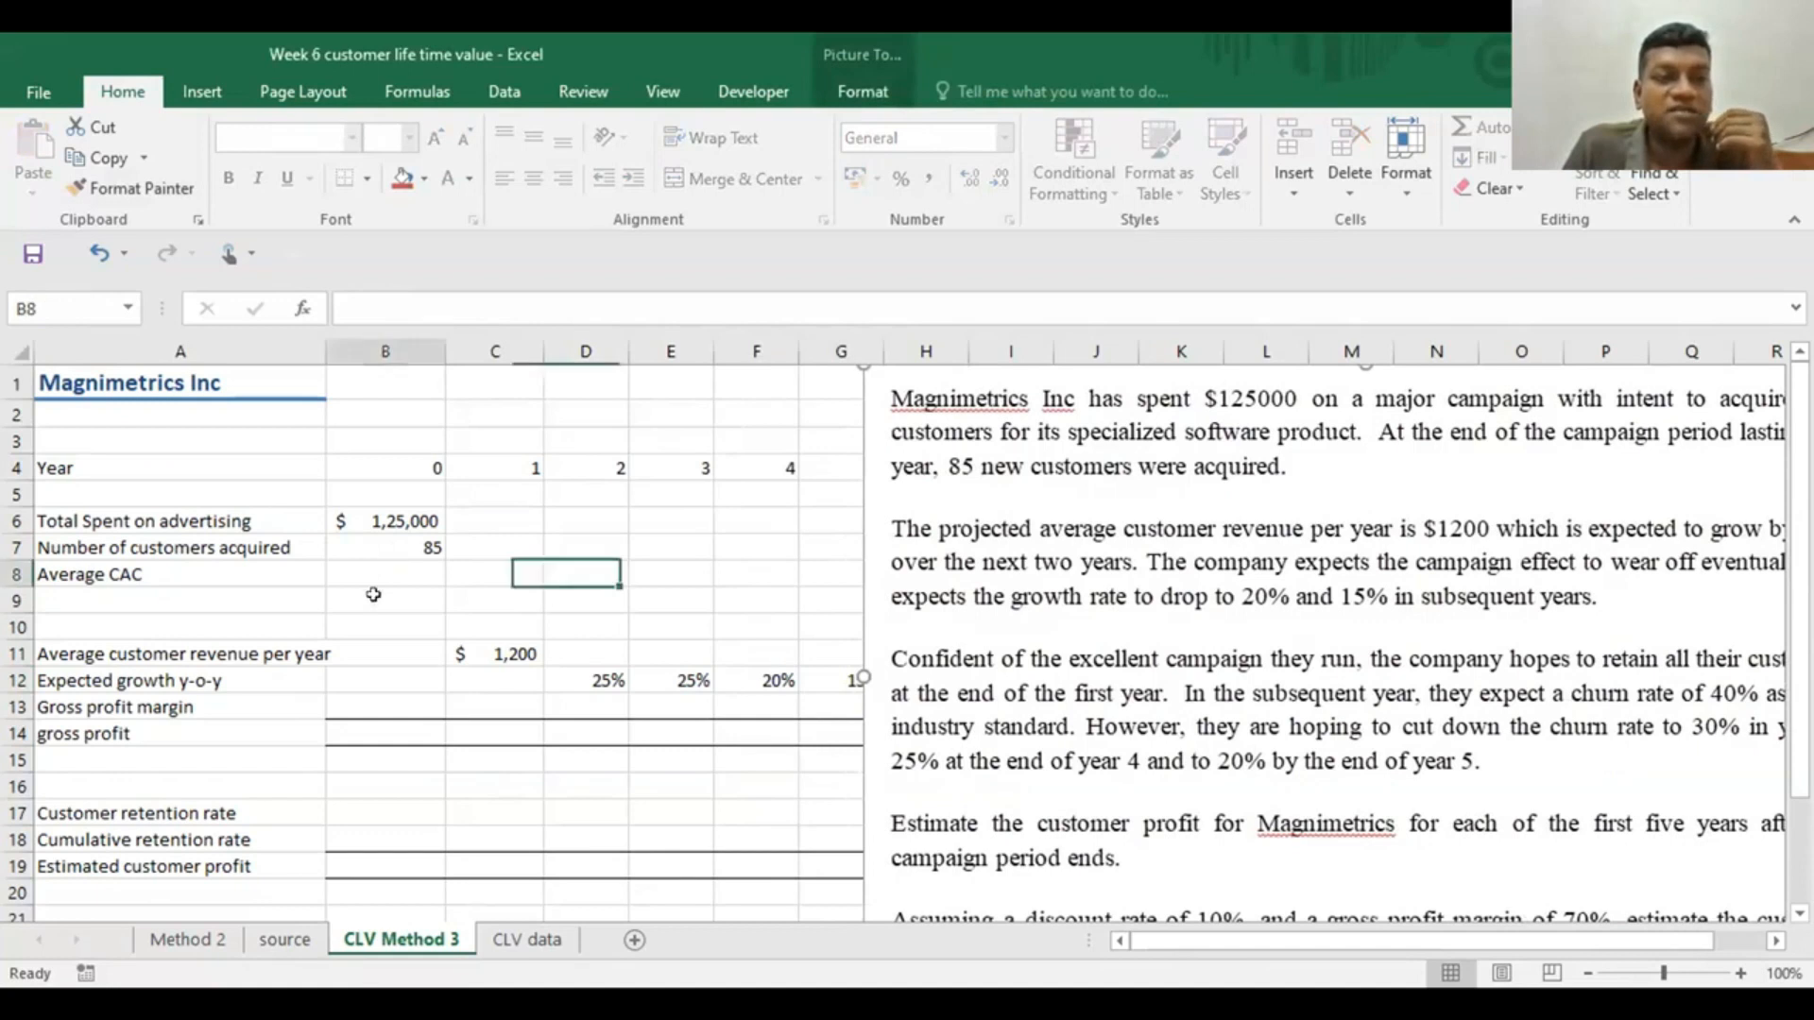
ctrl+click(588, 546)
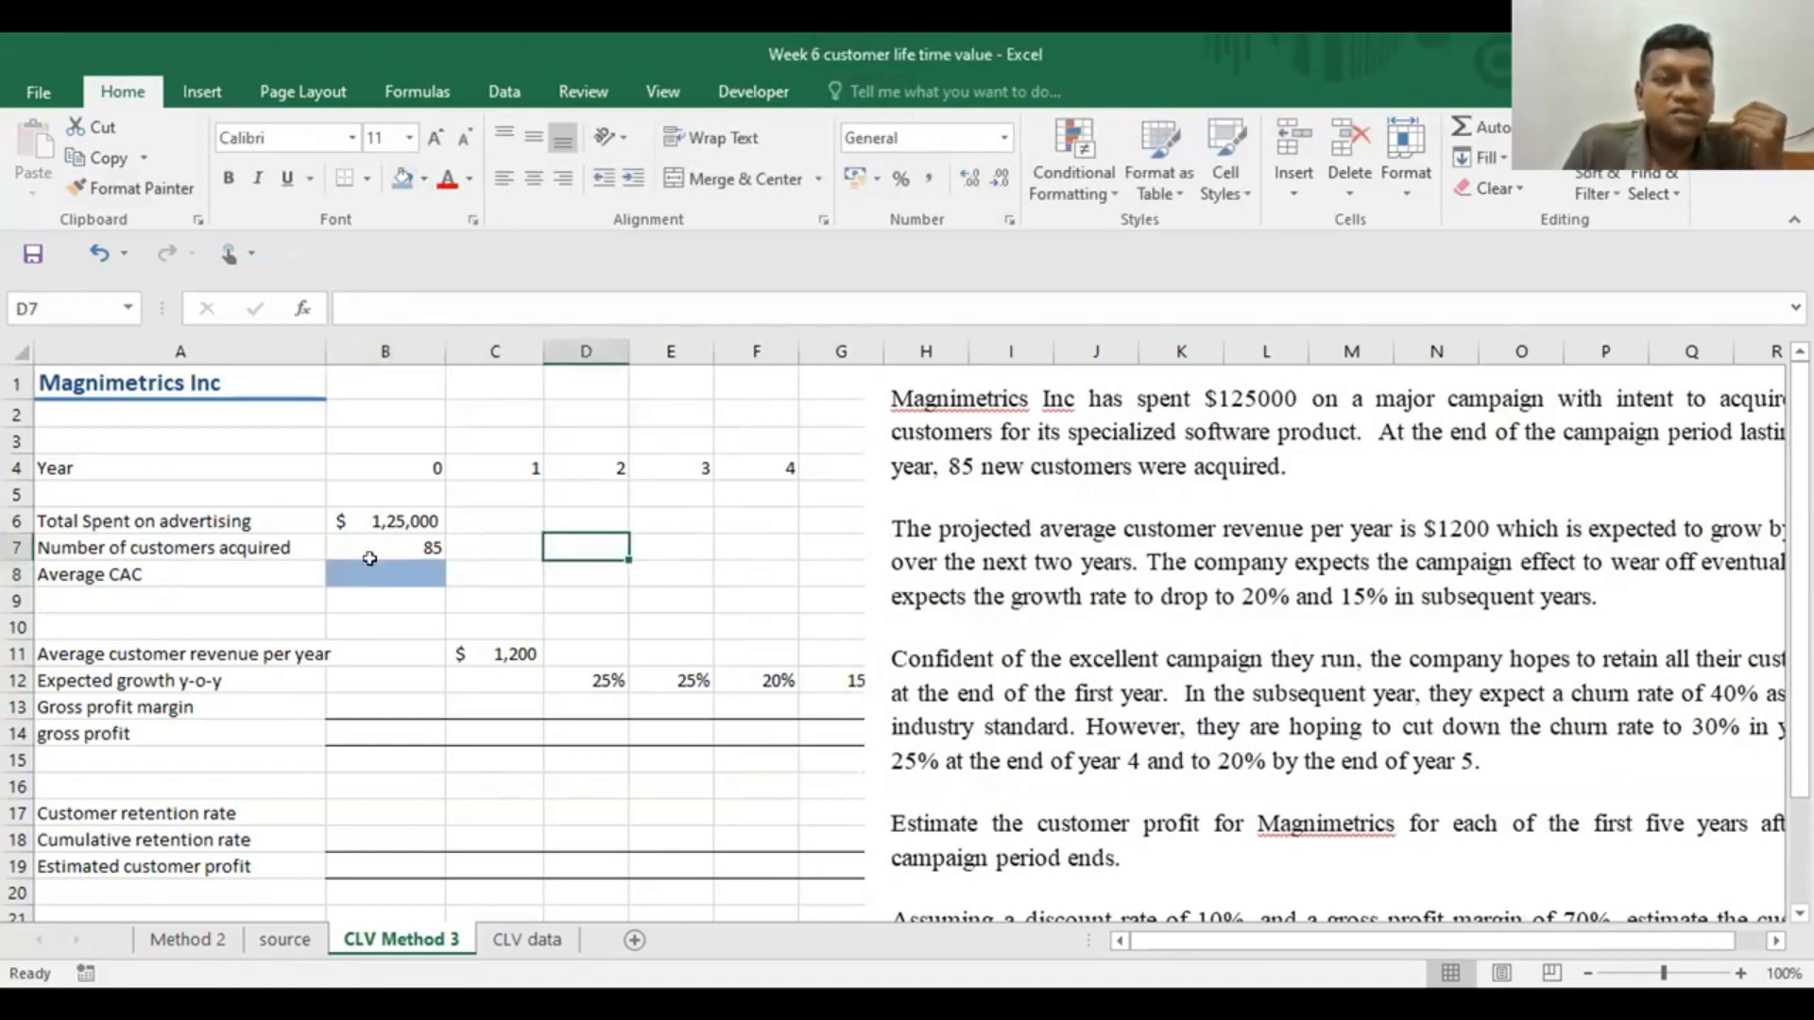
Calculate the average CAC in B8 with =B6/B7 and move the case text picture clear of the year 5 column
click(349, 574)
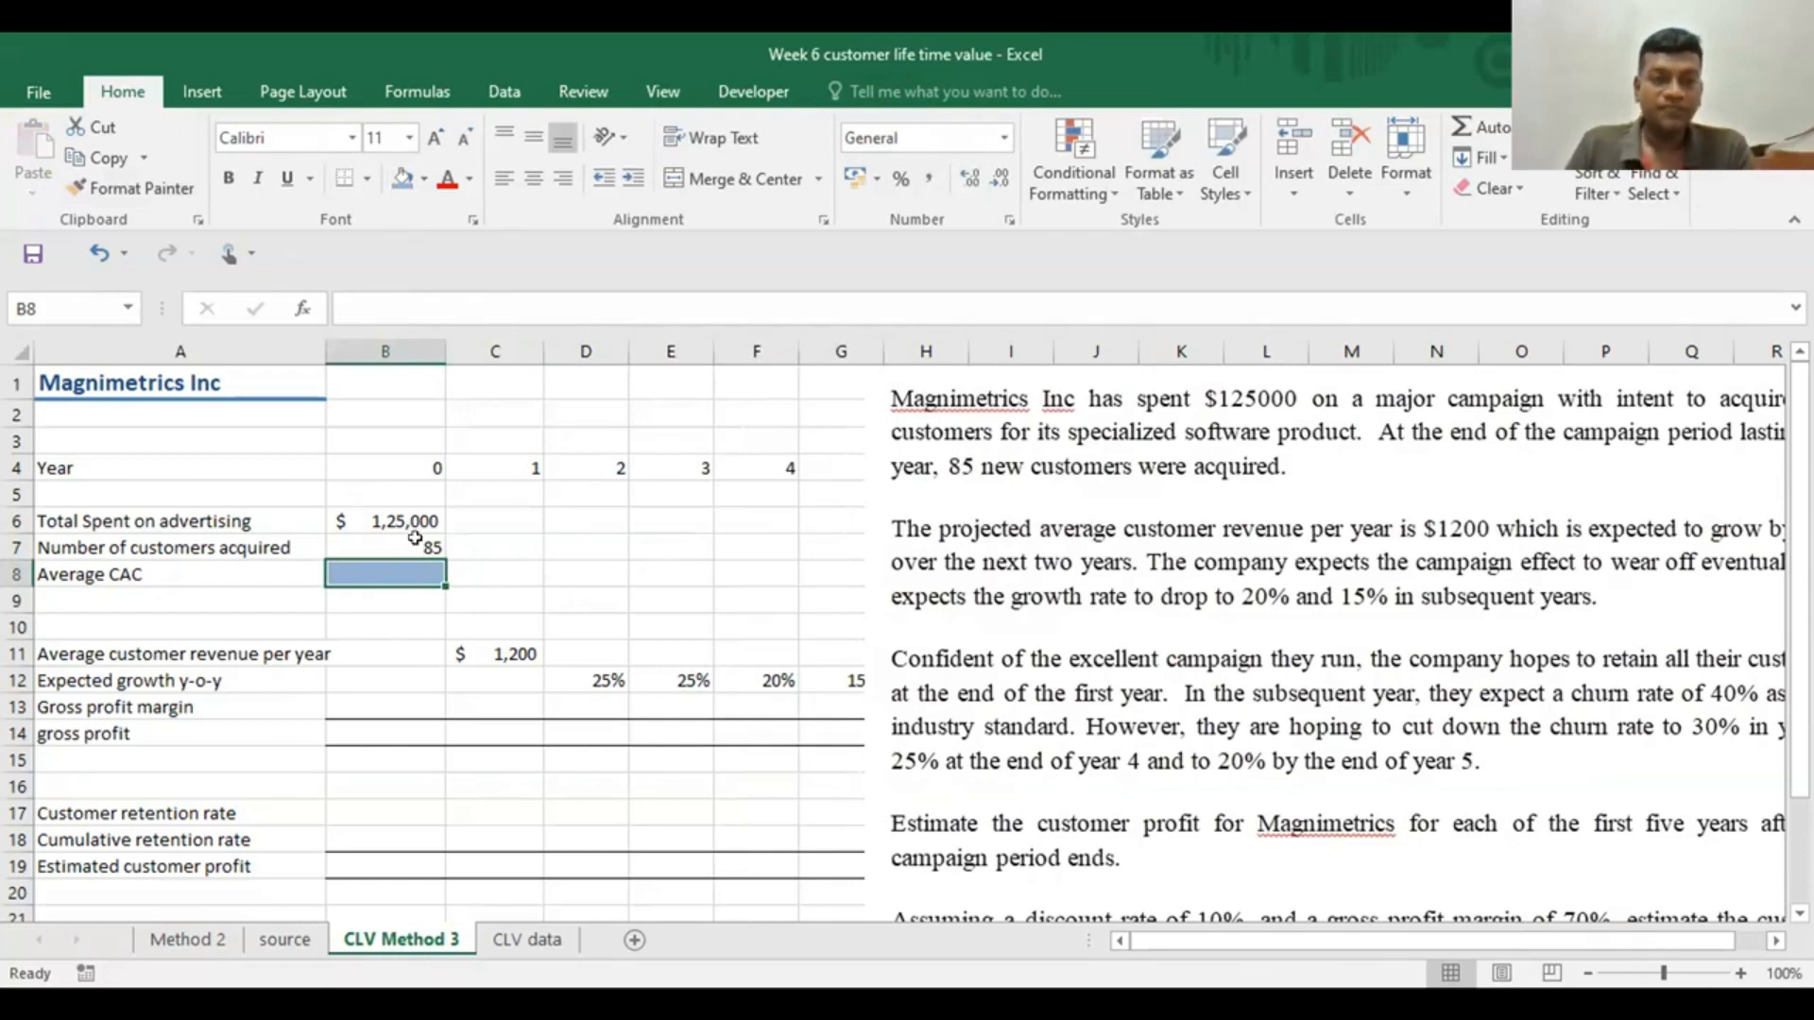
text(=)
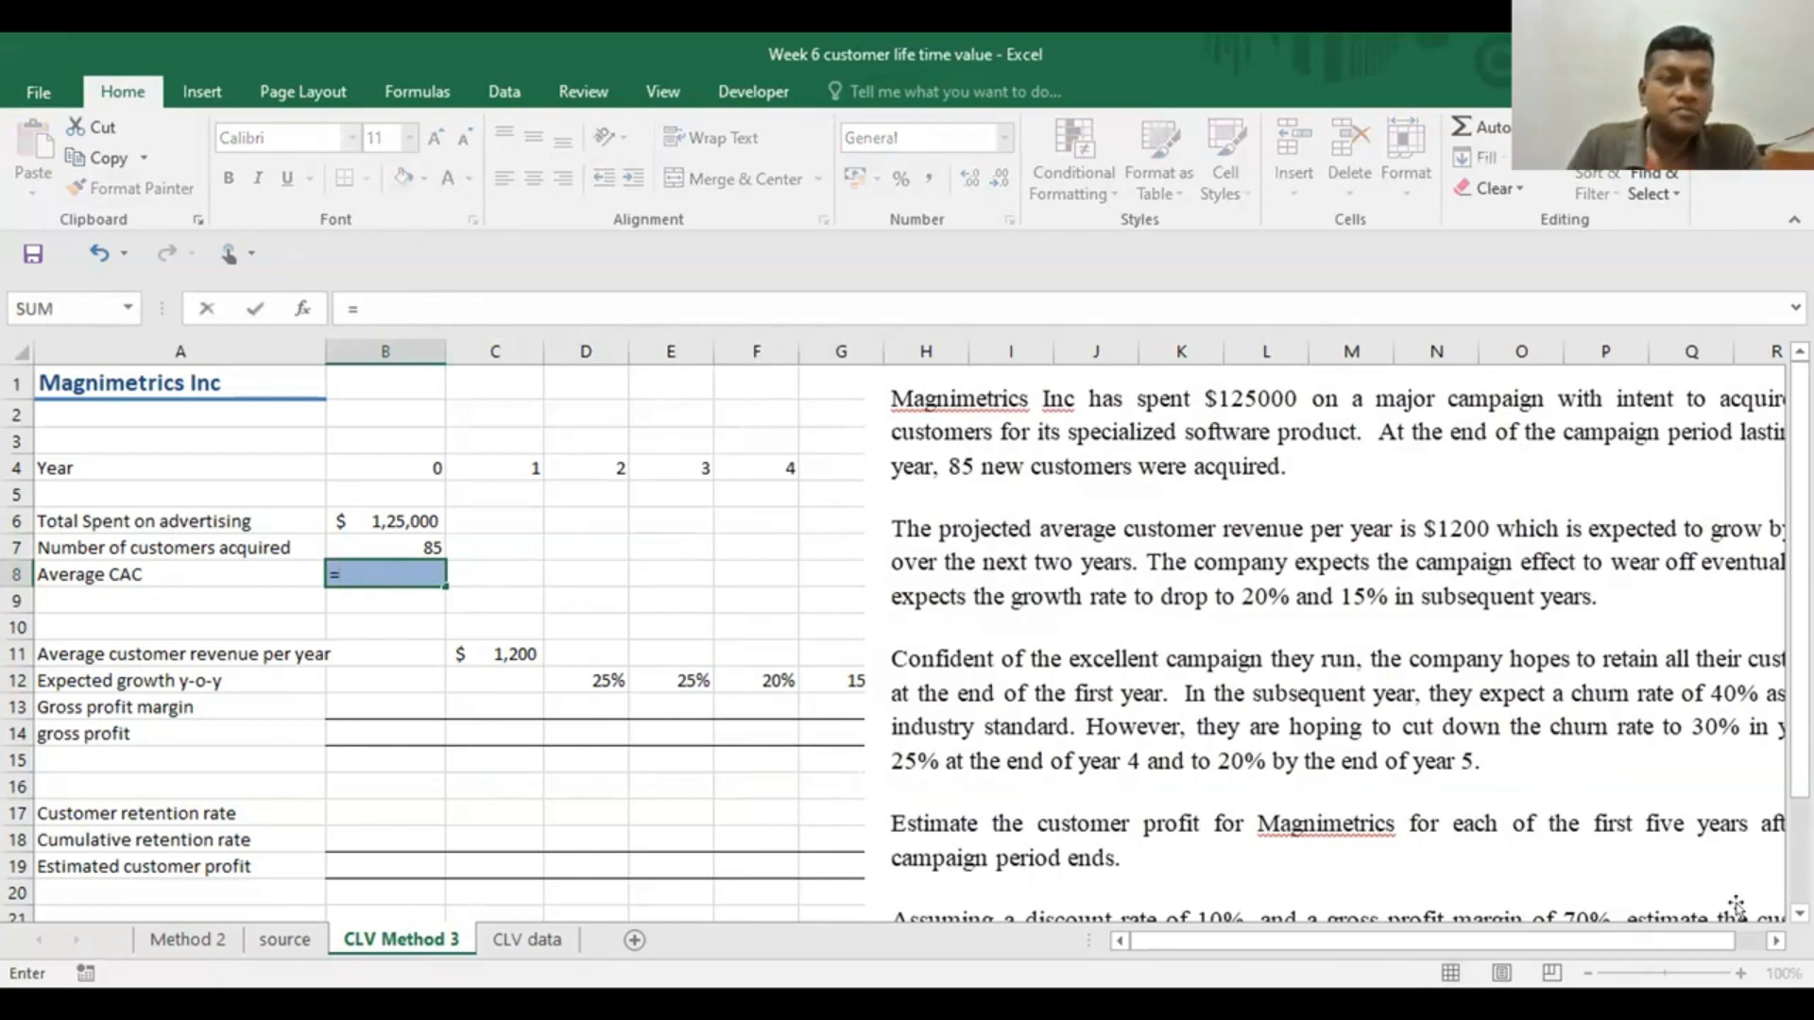
click(392, 518)
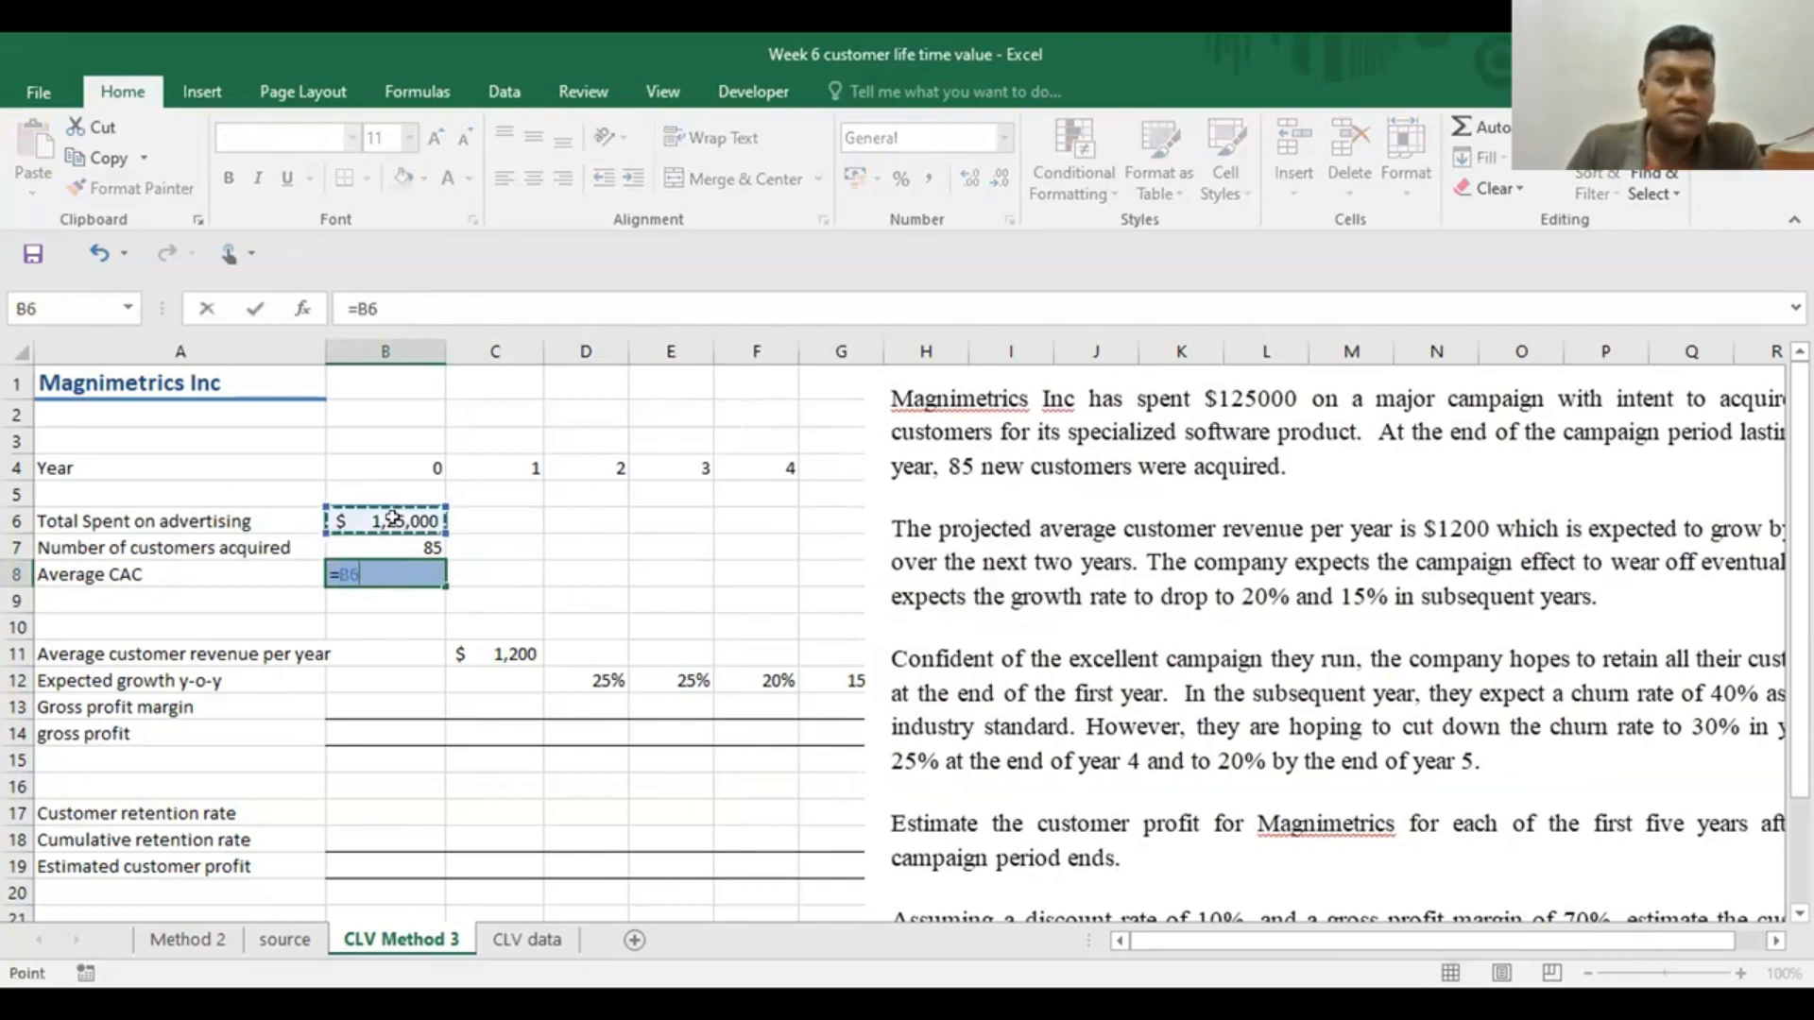
text(/)
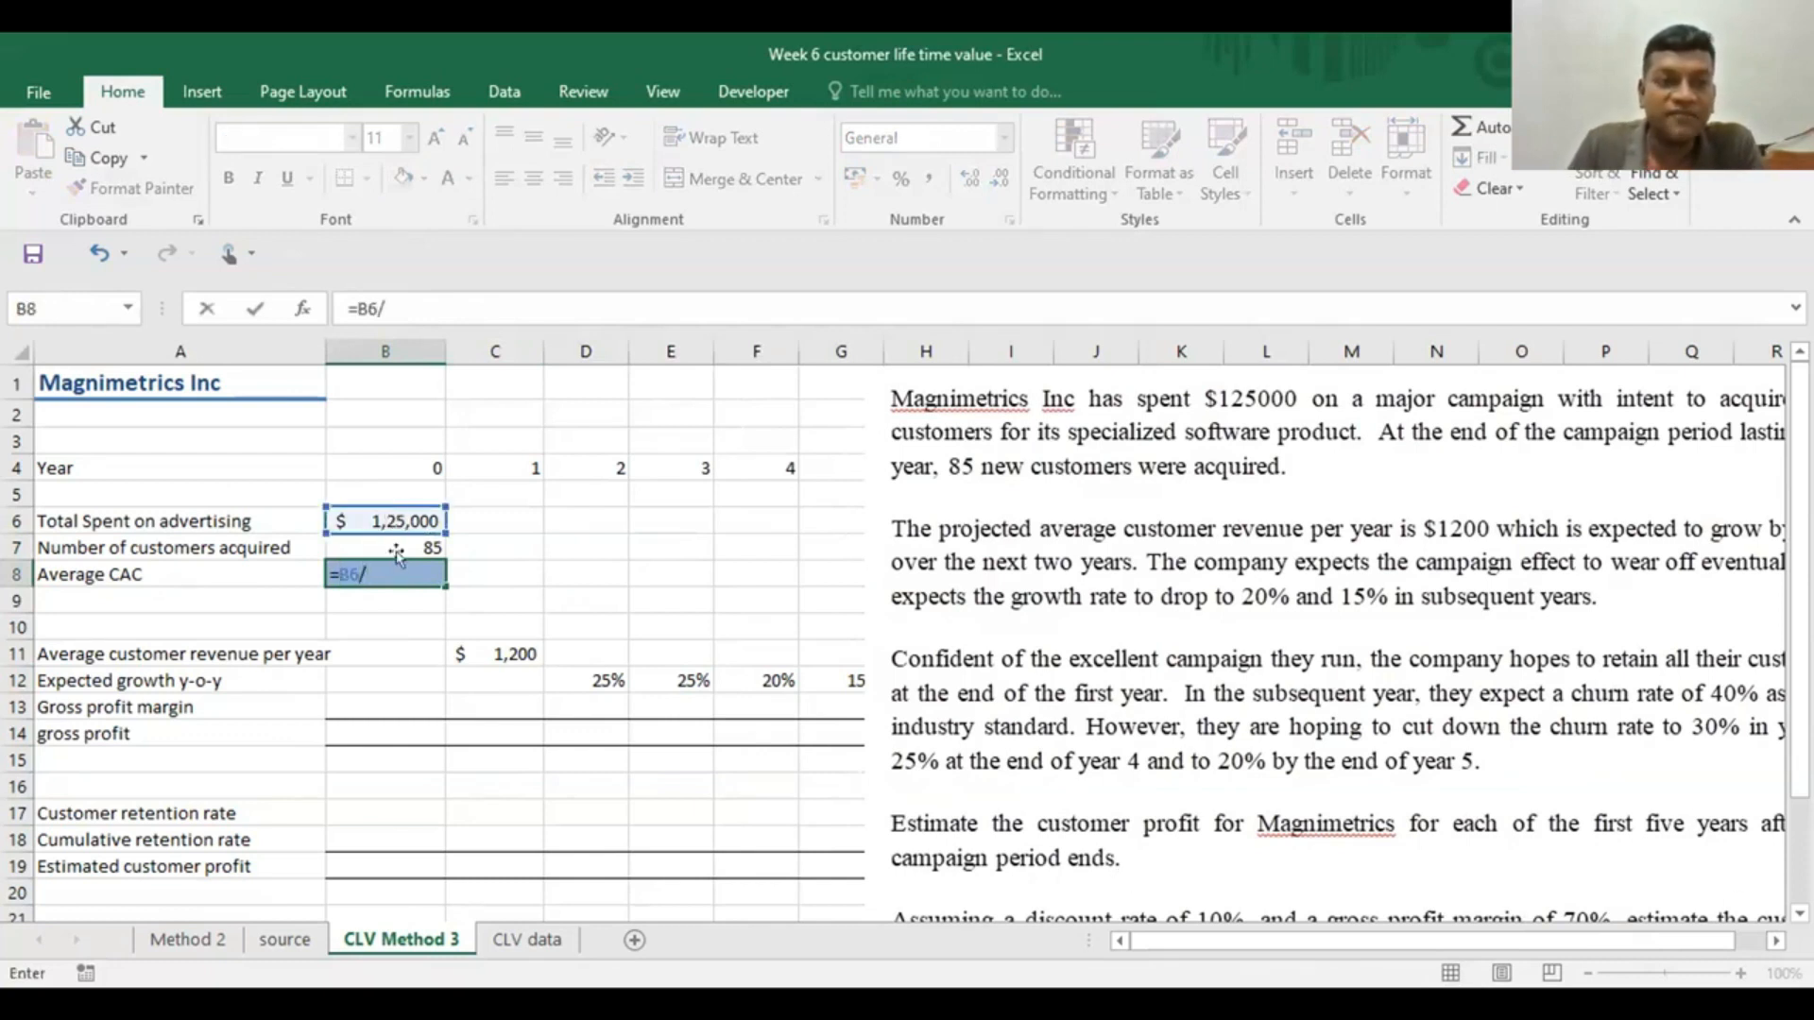
click(398, 537)
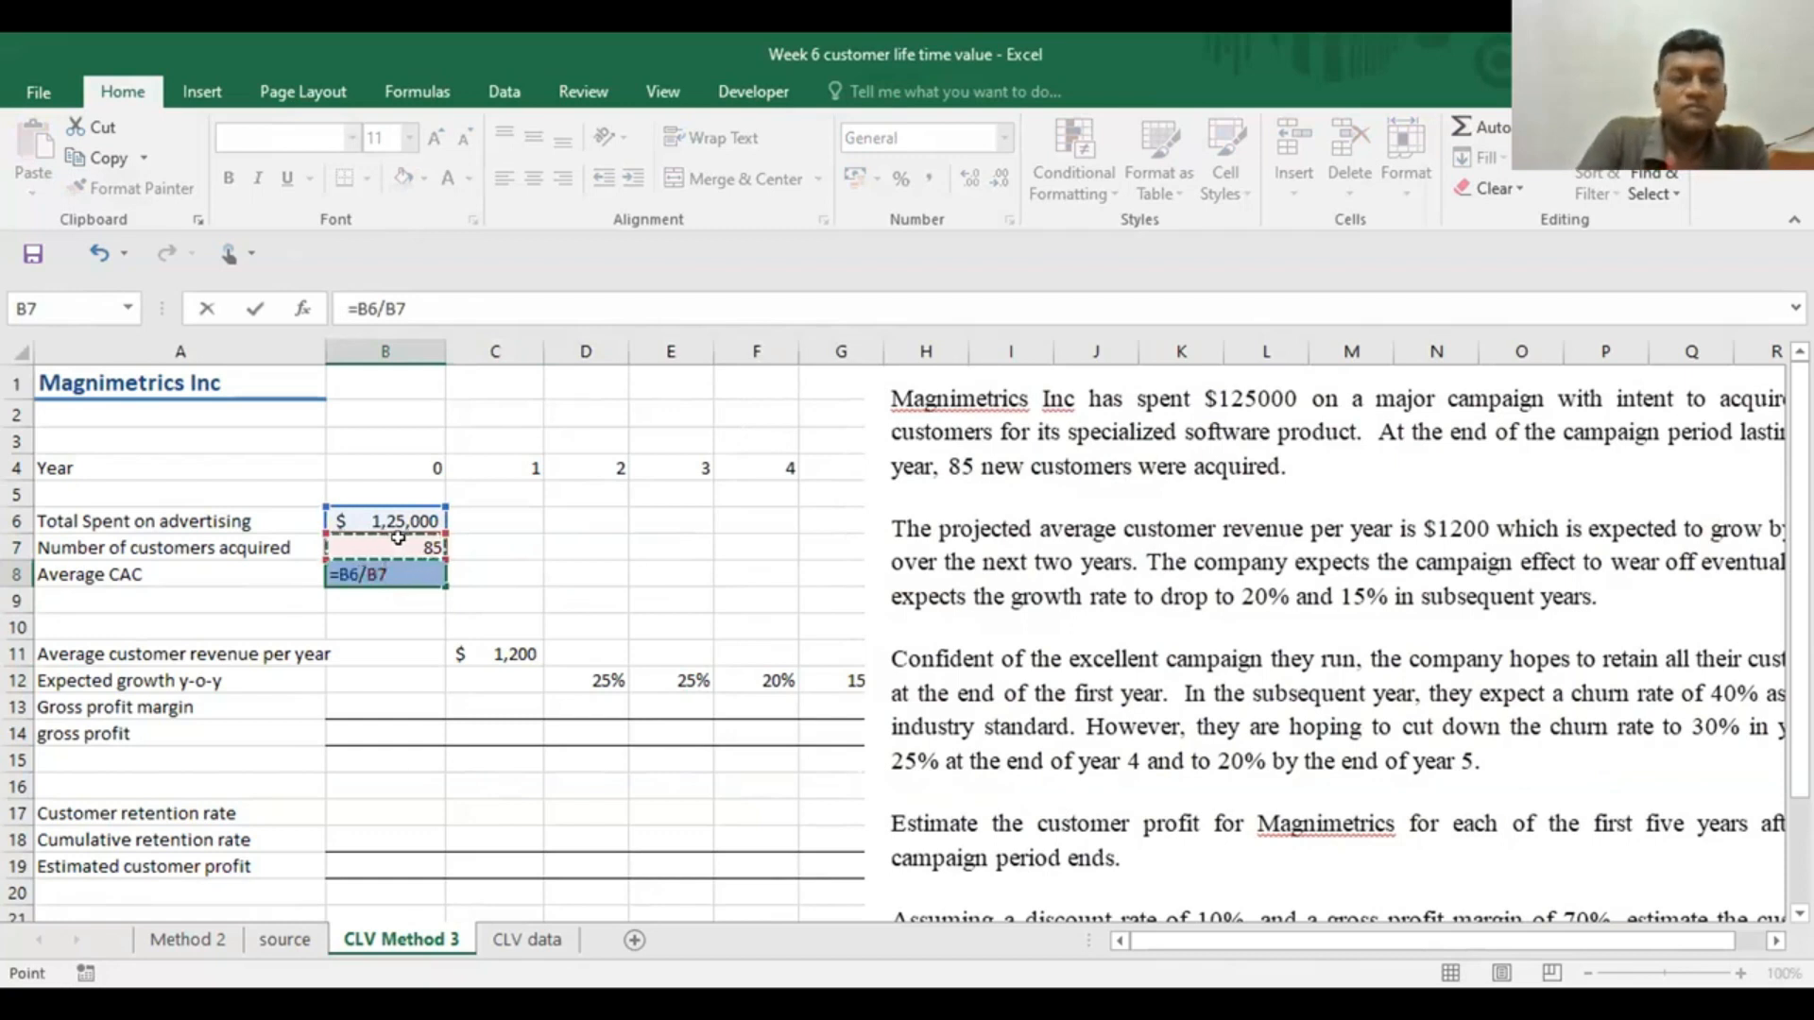
key(Return)
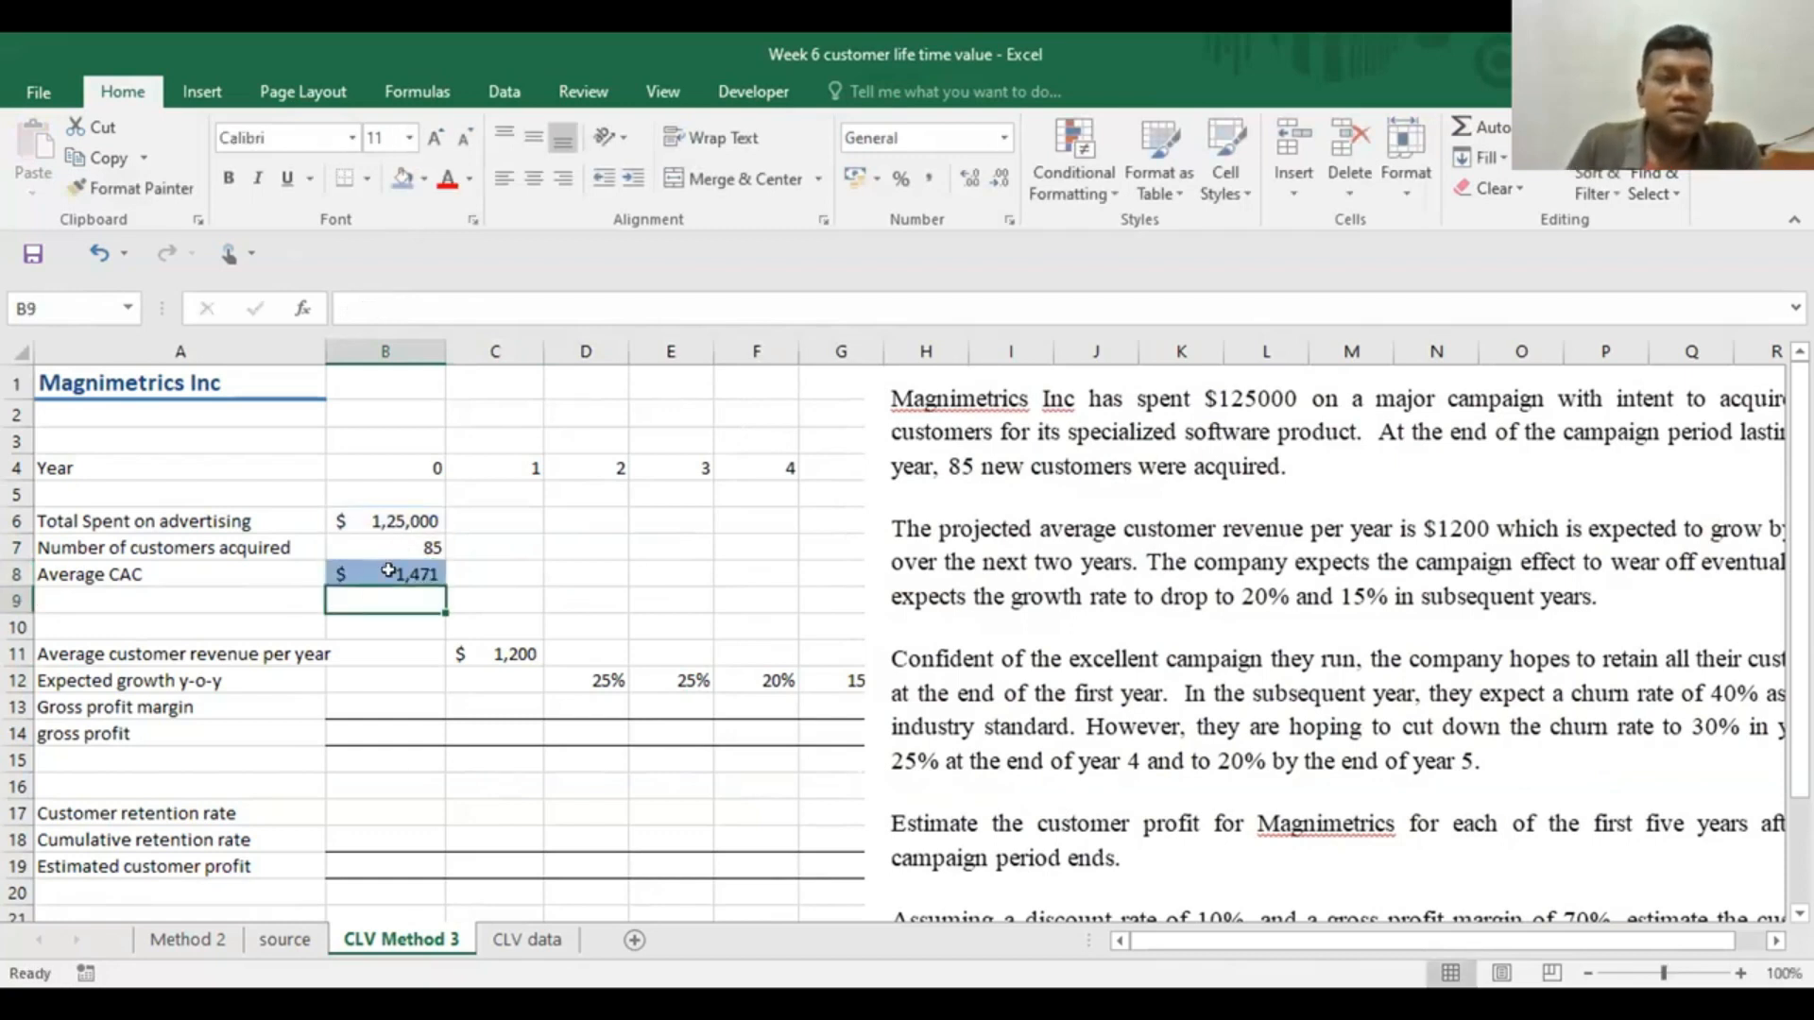
click(390, 572)
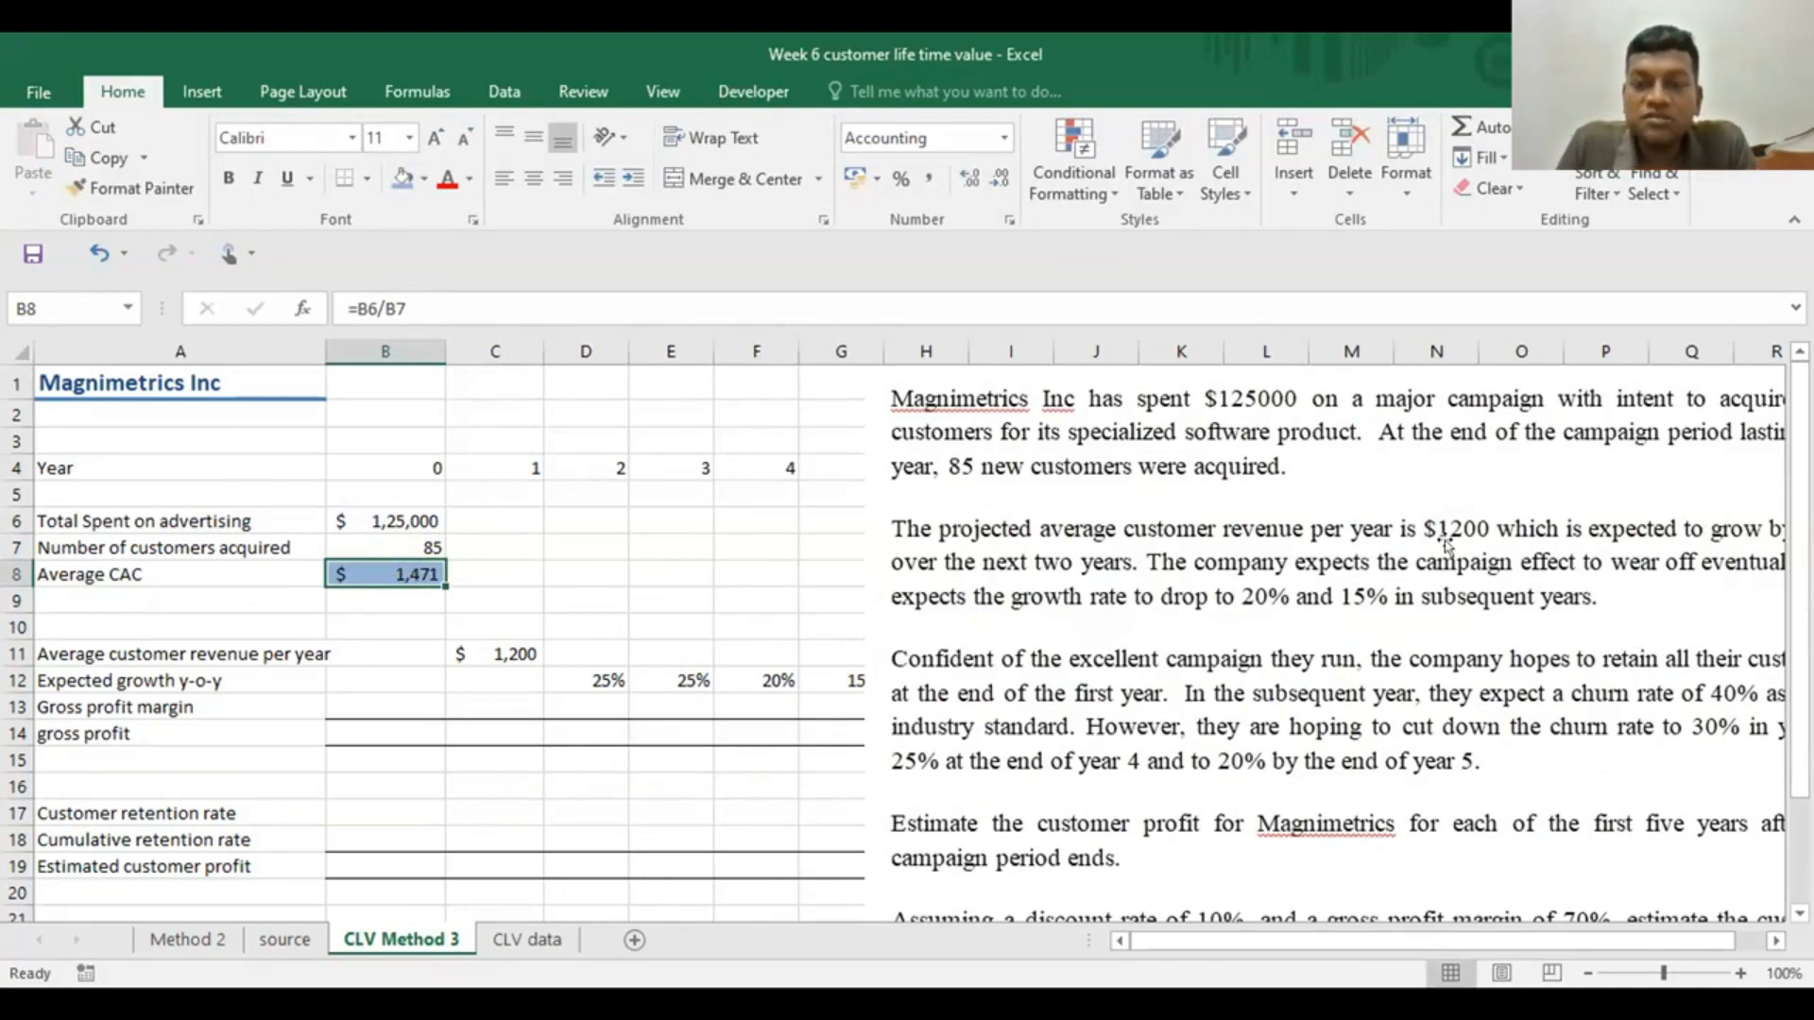
drag(1444, 609, 1559, 593)
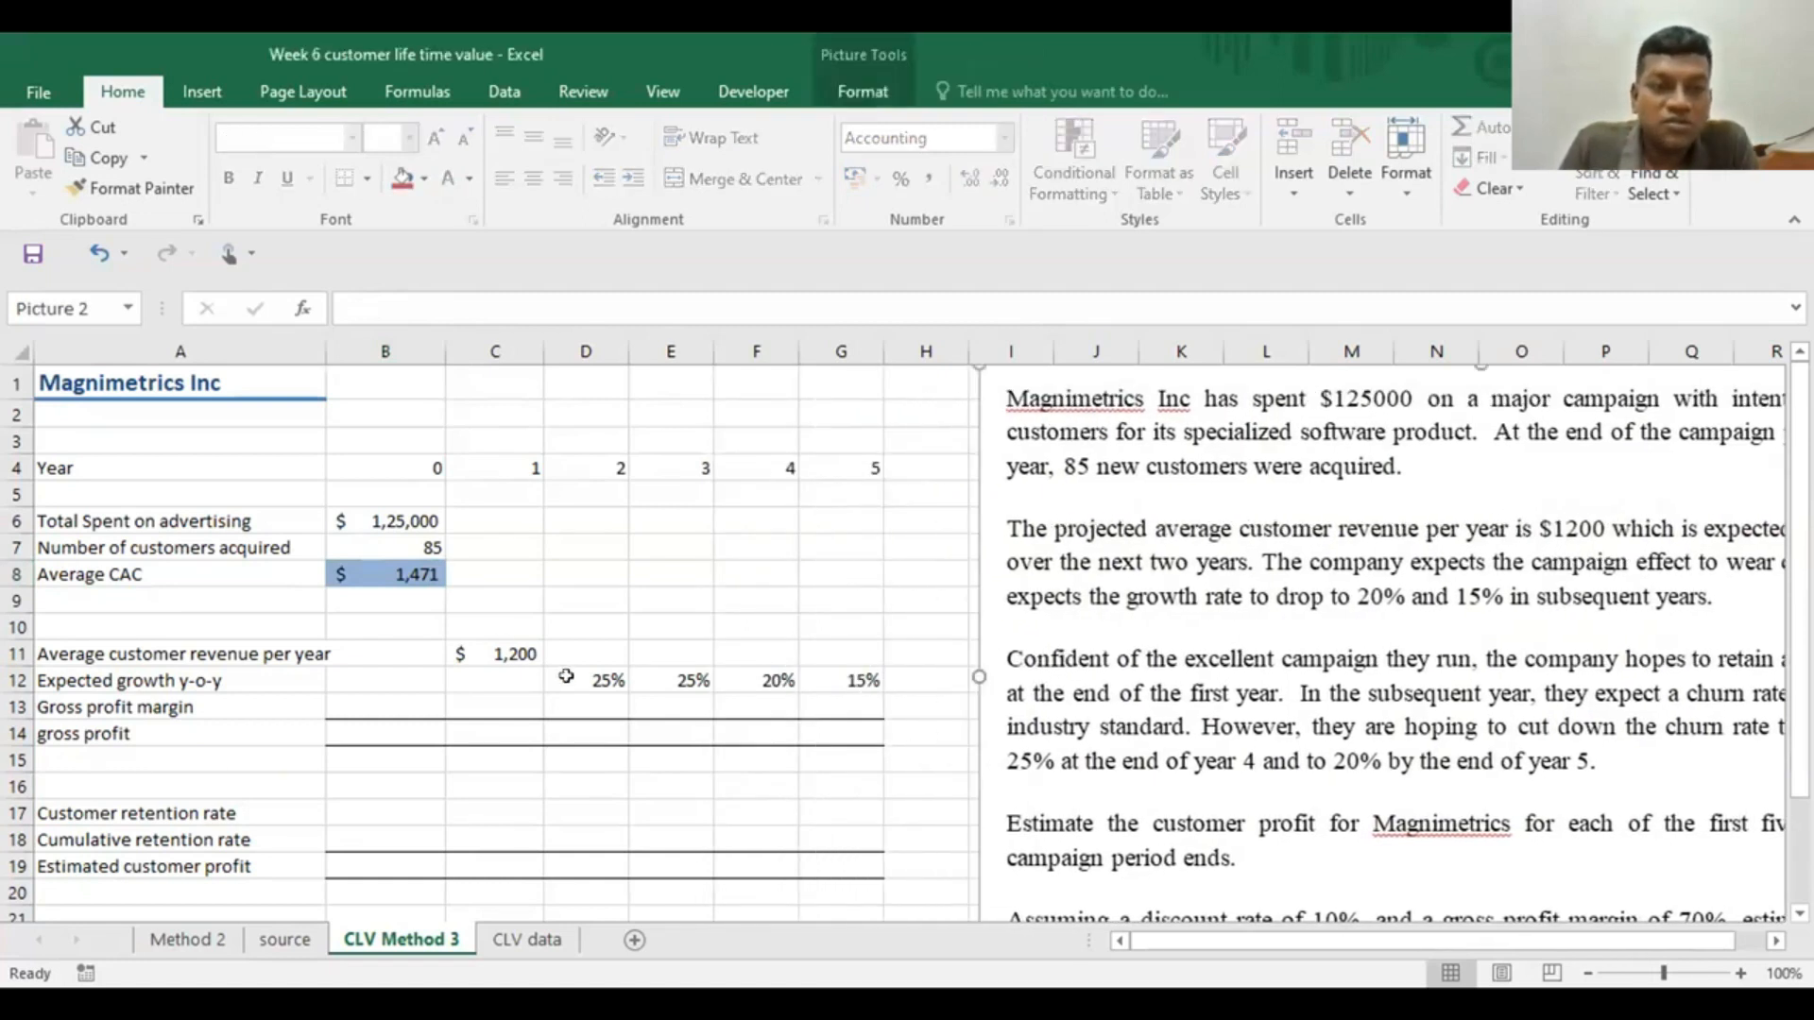
Enter the year 2 average revenue formula =C11*(1+D12) in D11 and fill it across to year 5 in G11
click(586, 641)
text(=)
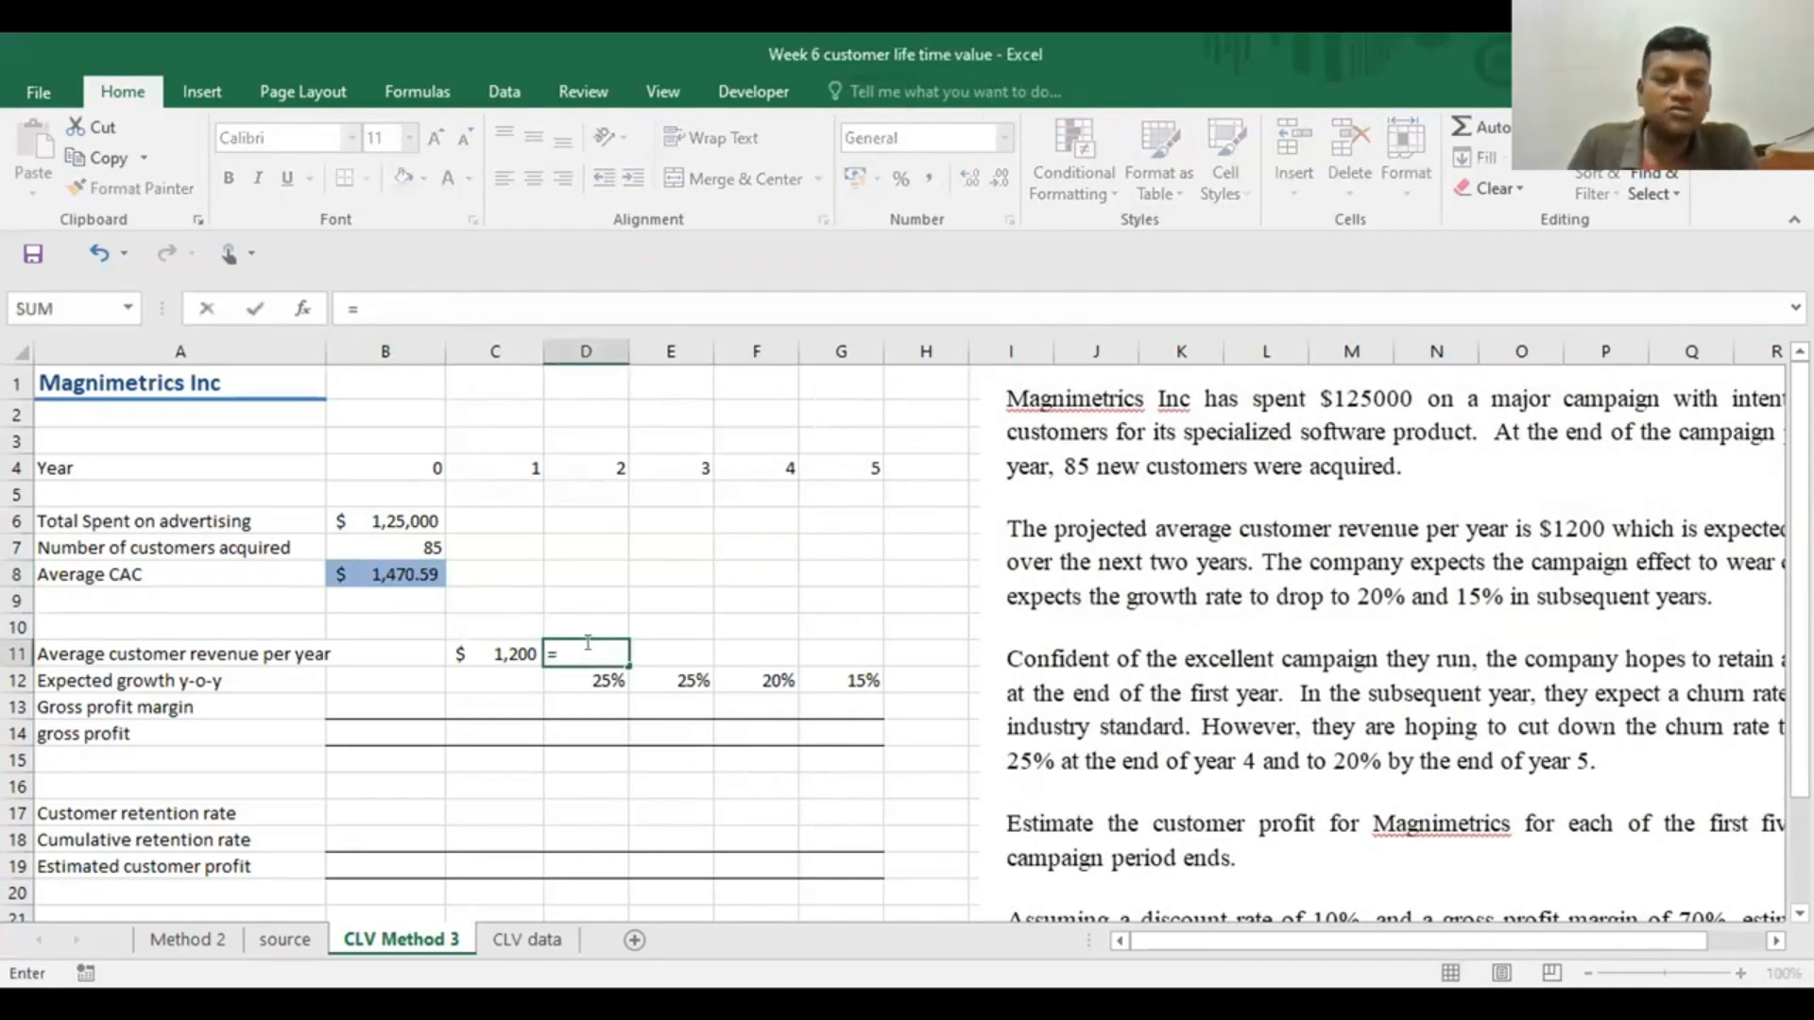
click(481, 654)
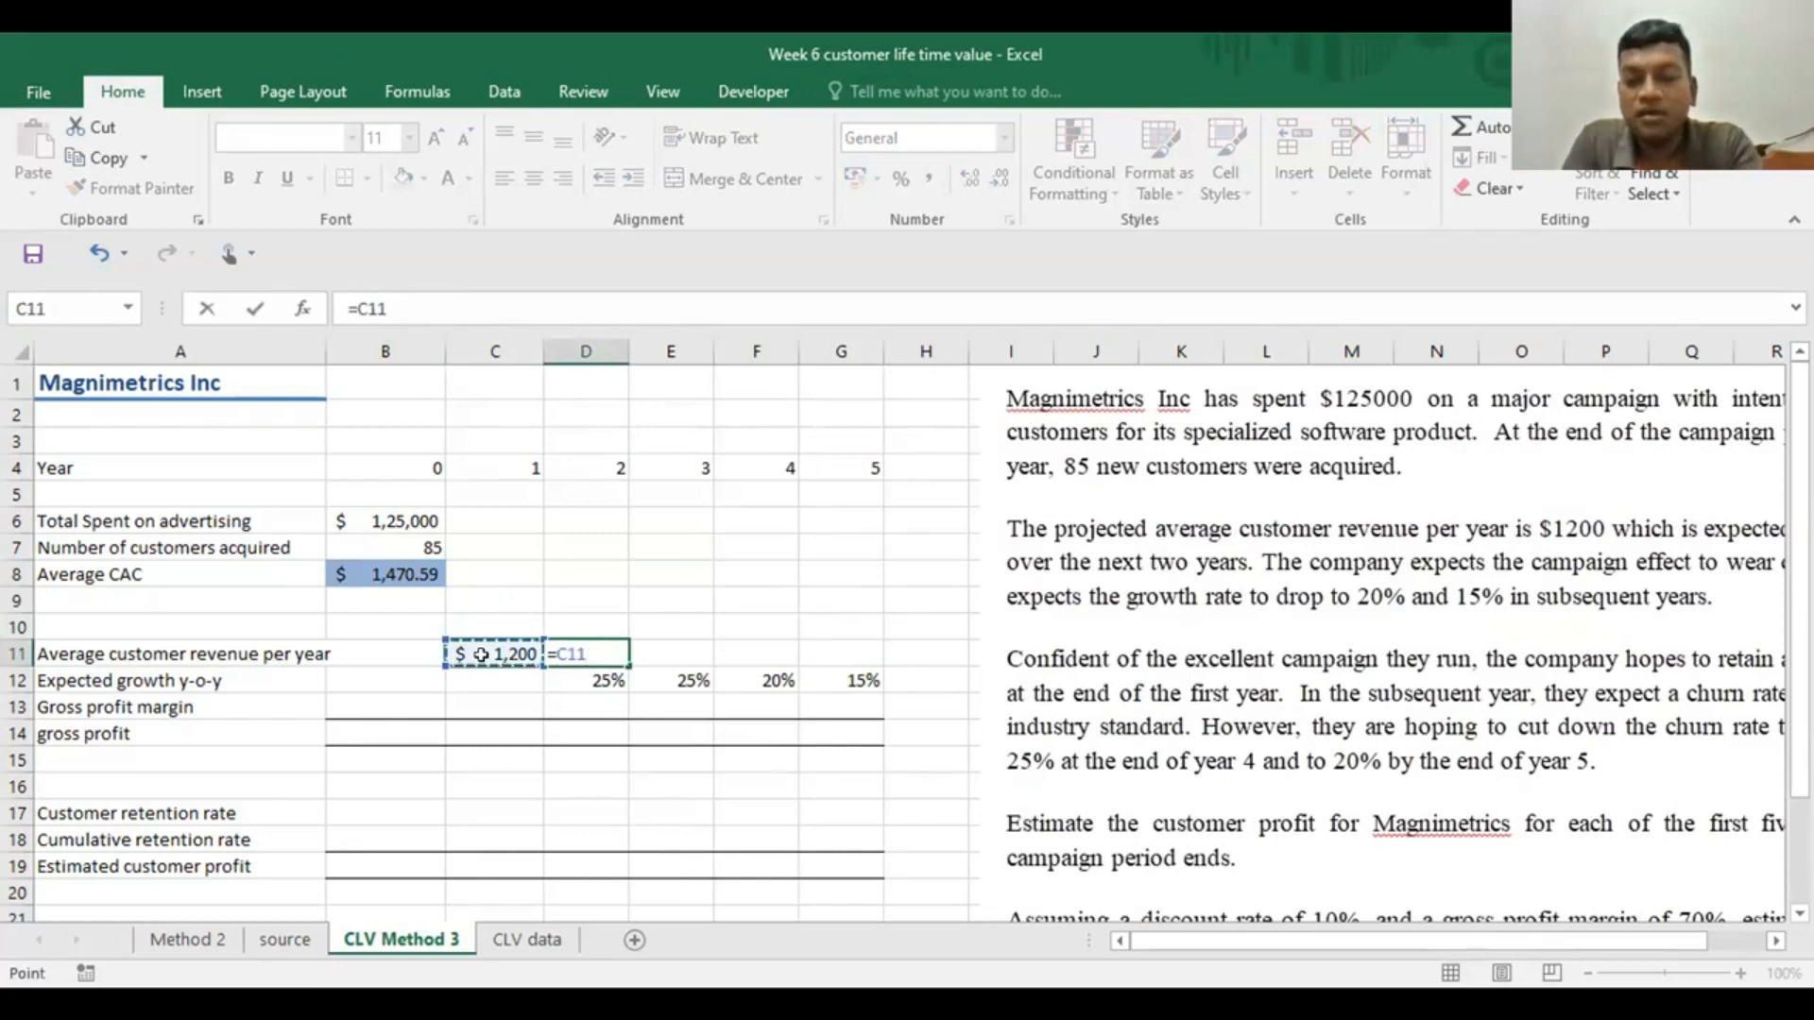
text(*)
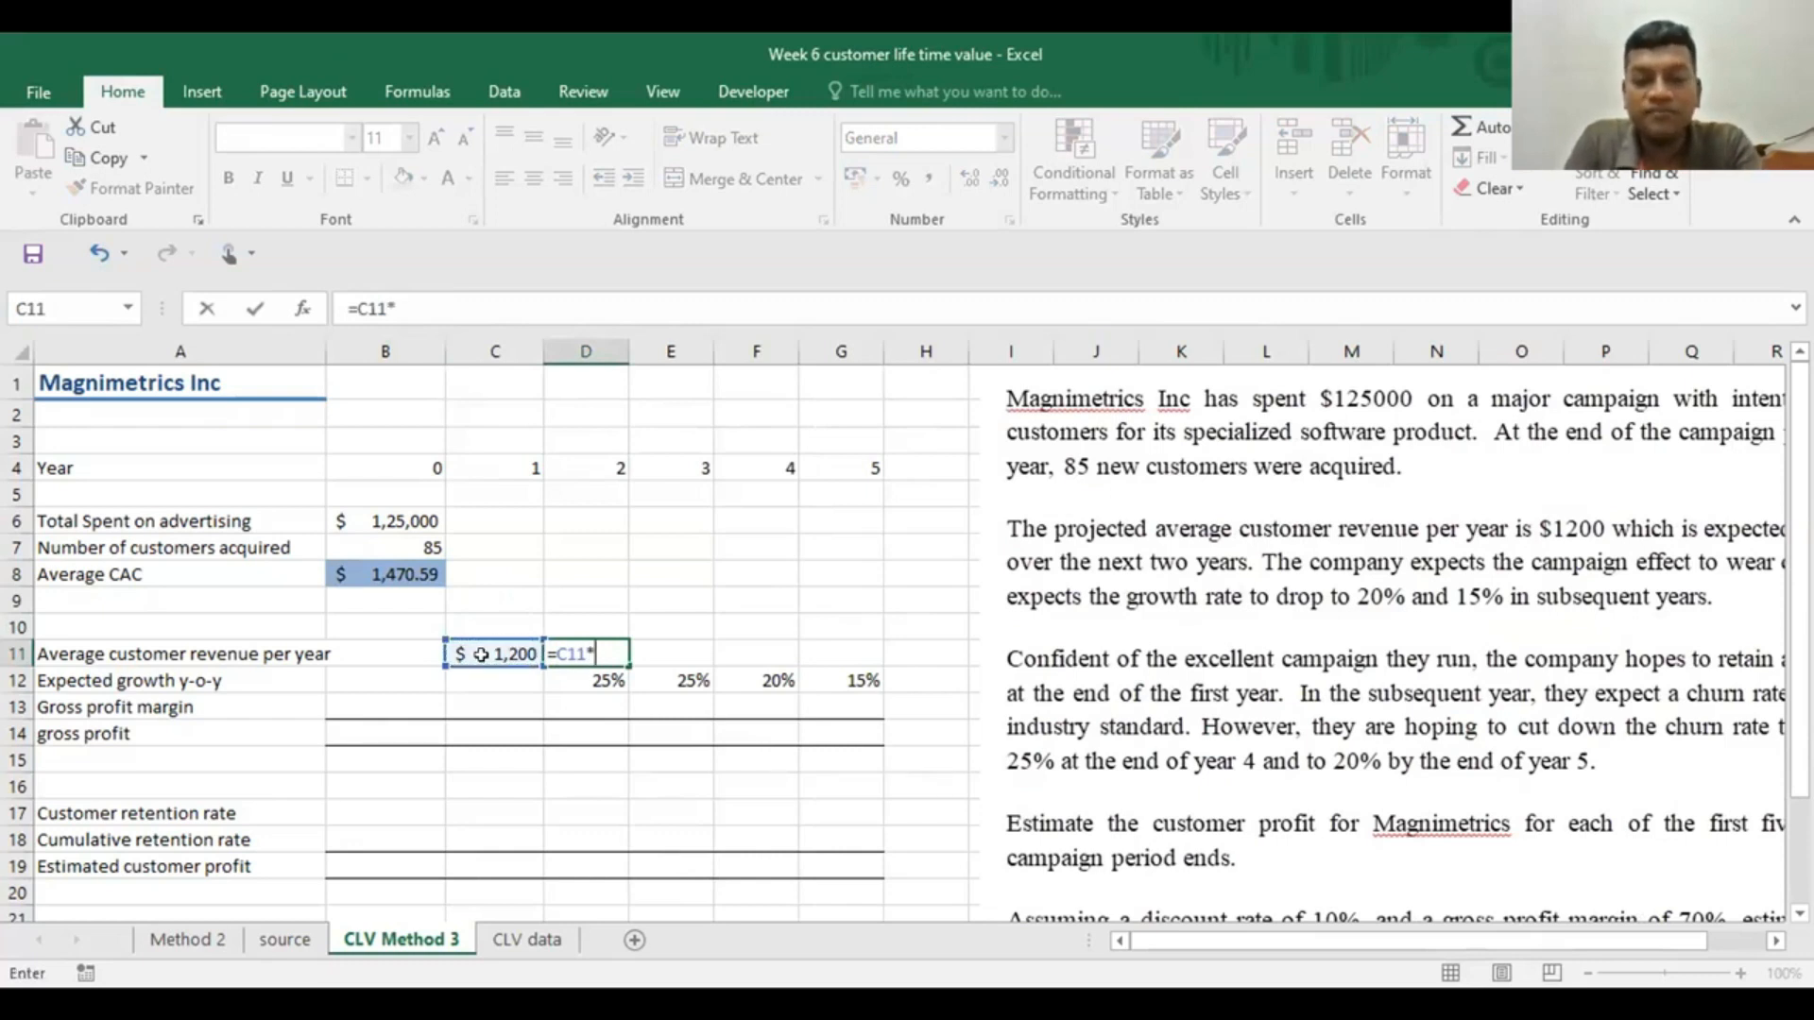
text((1)
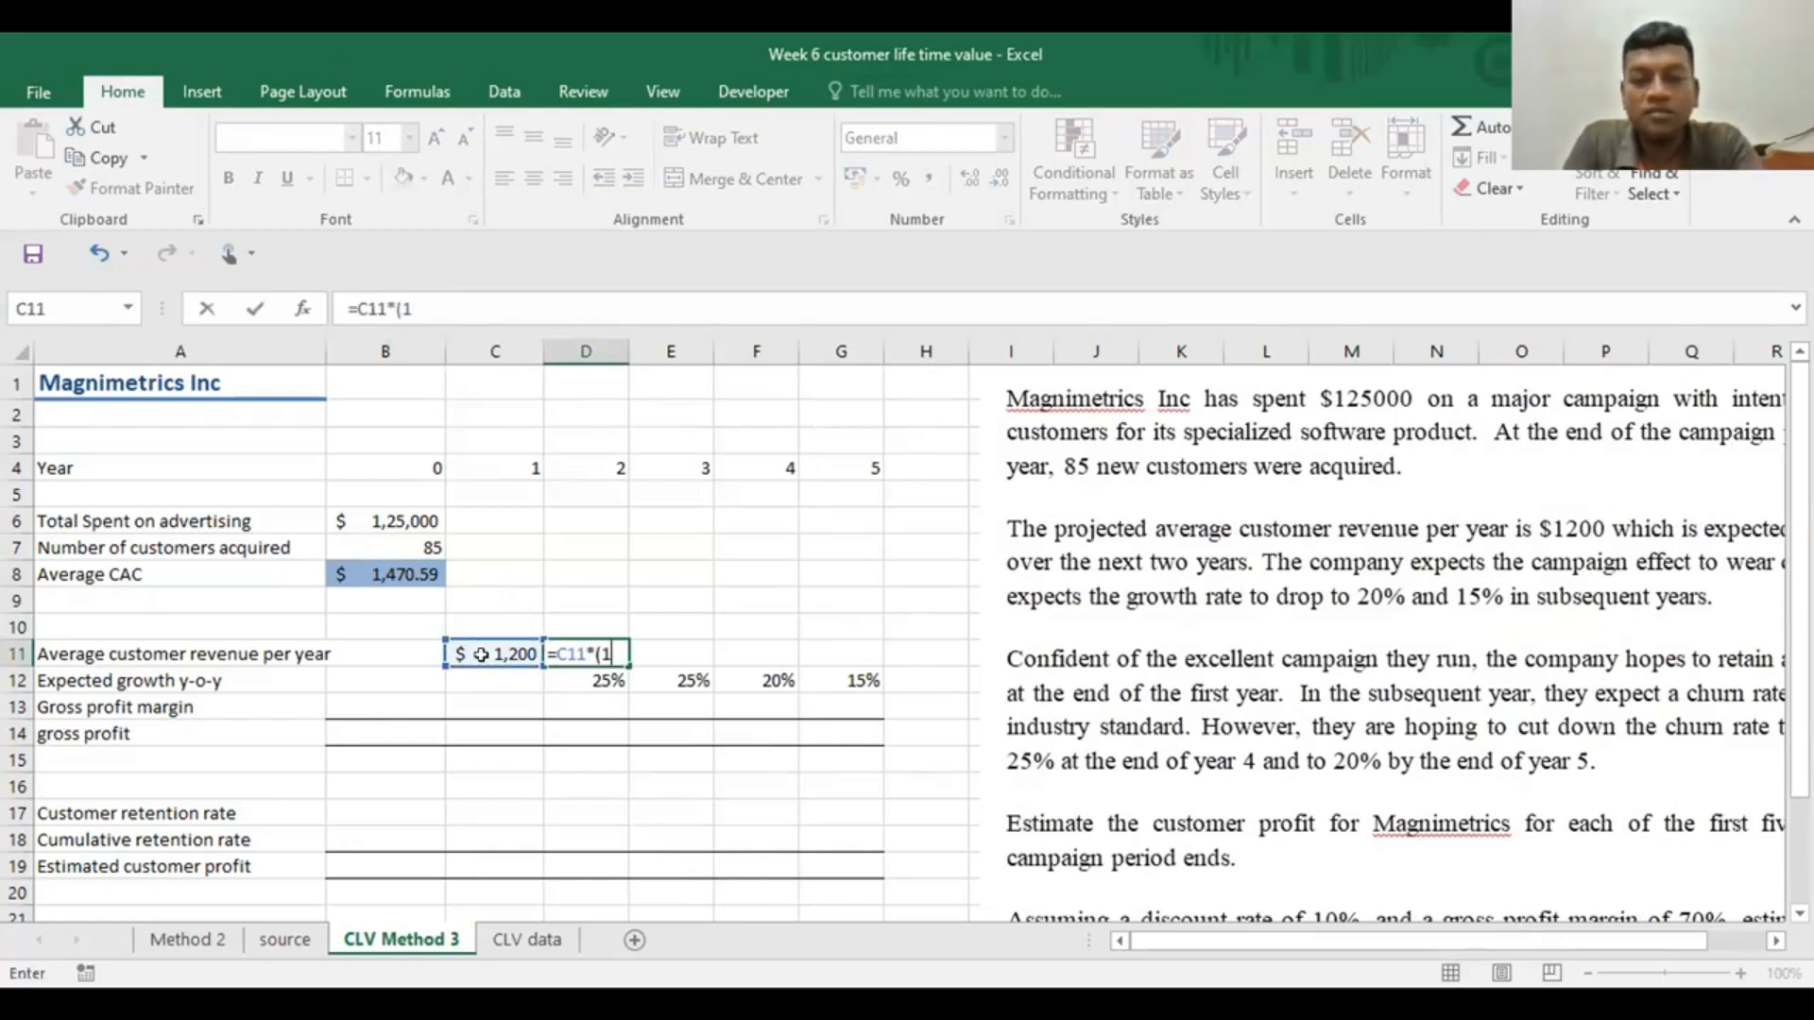
text(+)
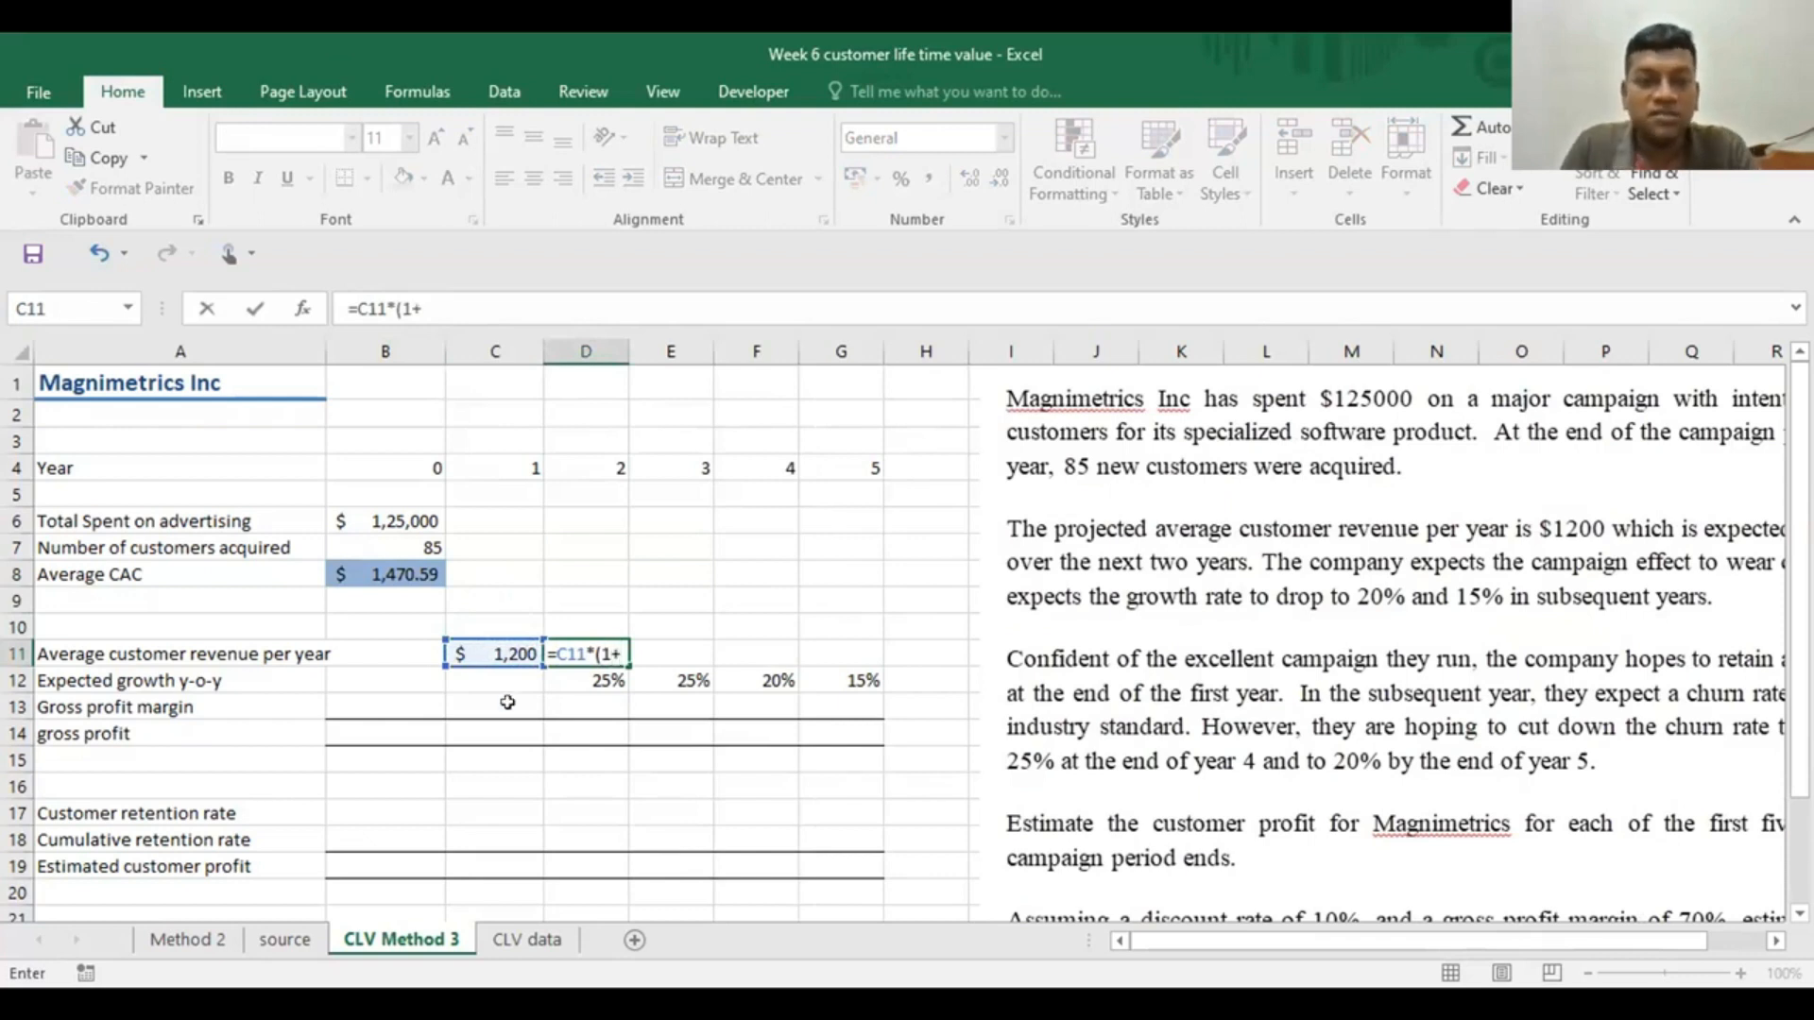
click(566, 678)
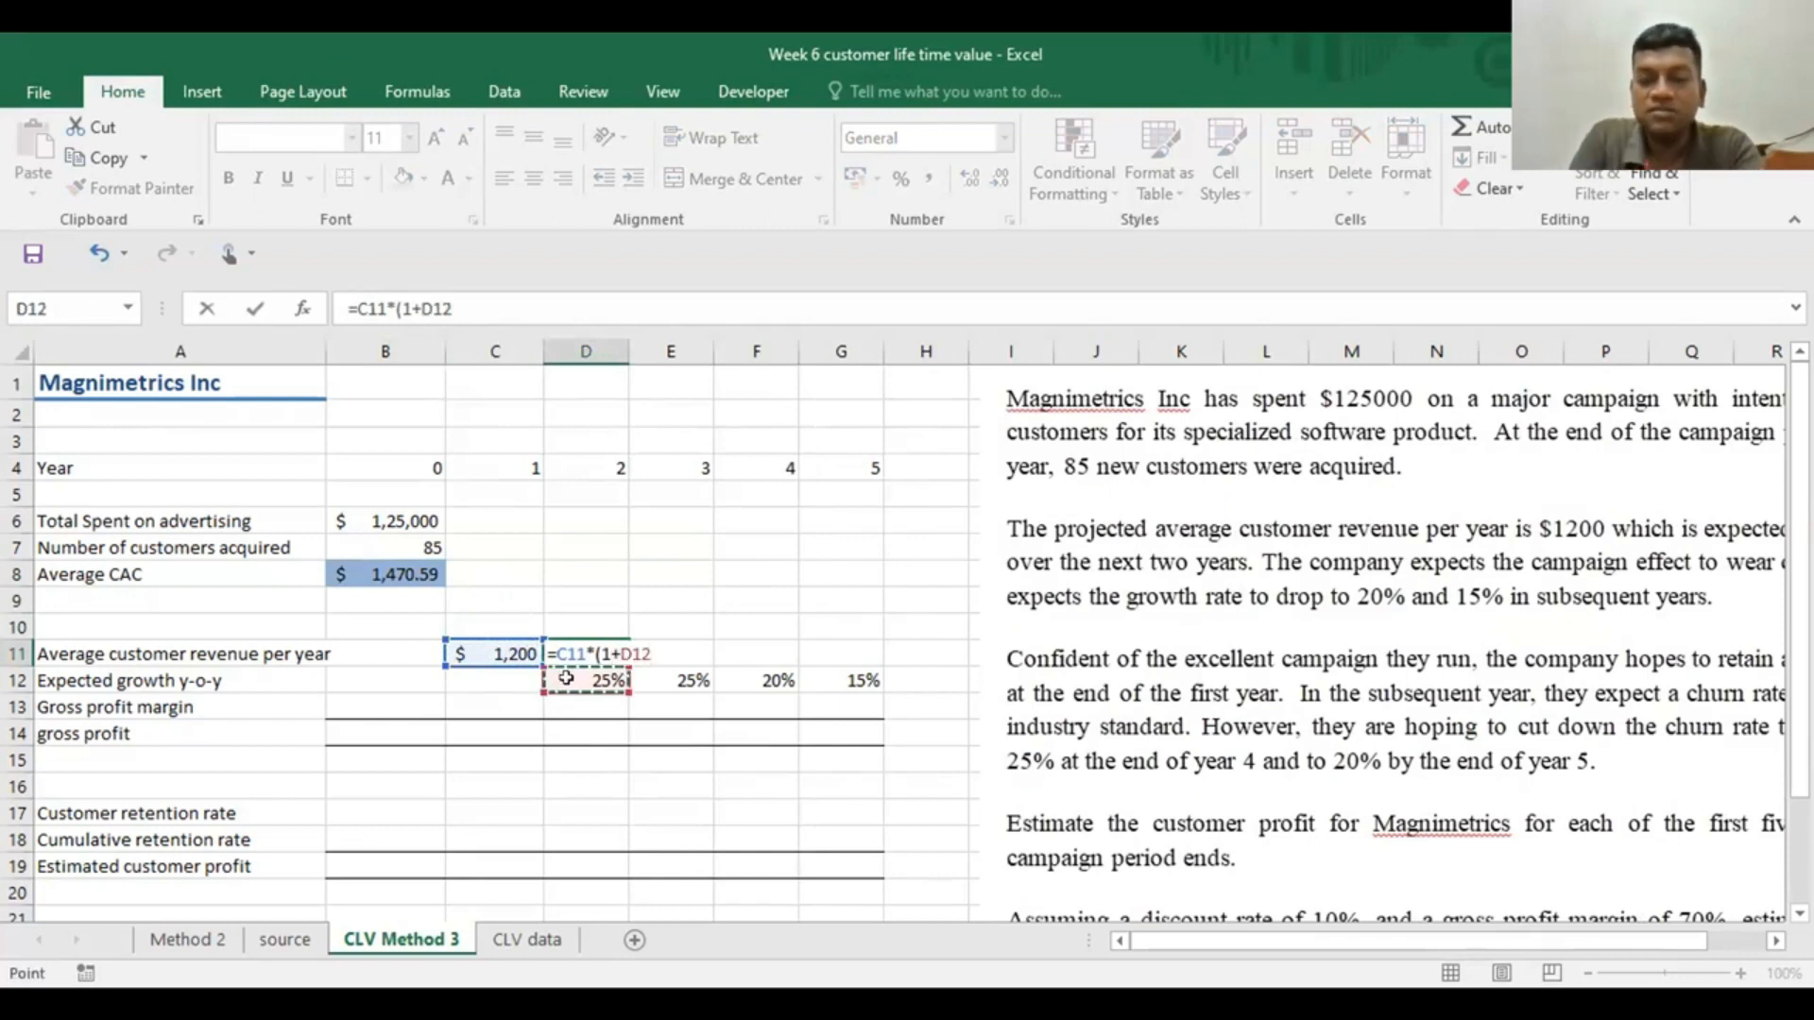
text())
key(Return)
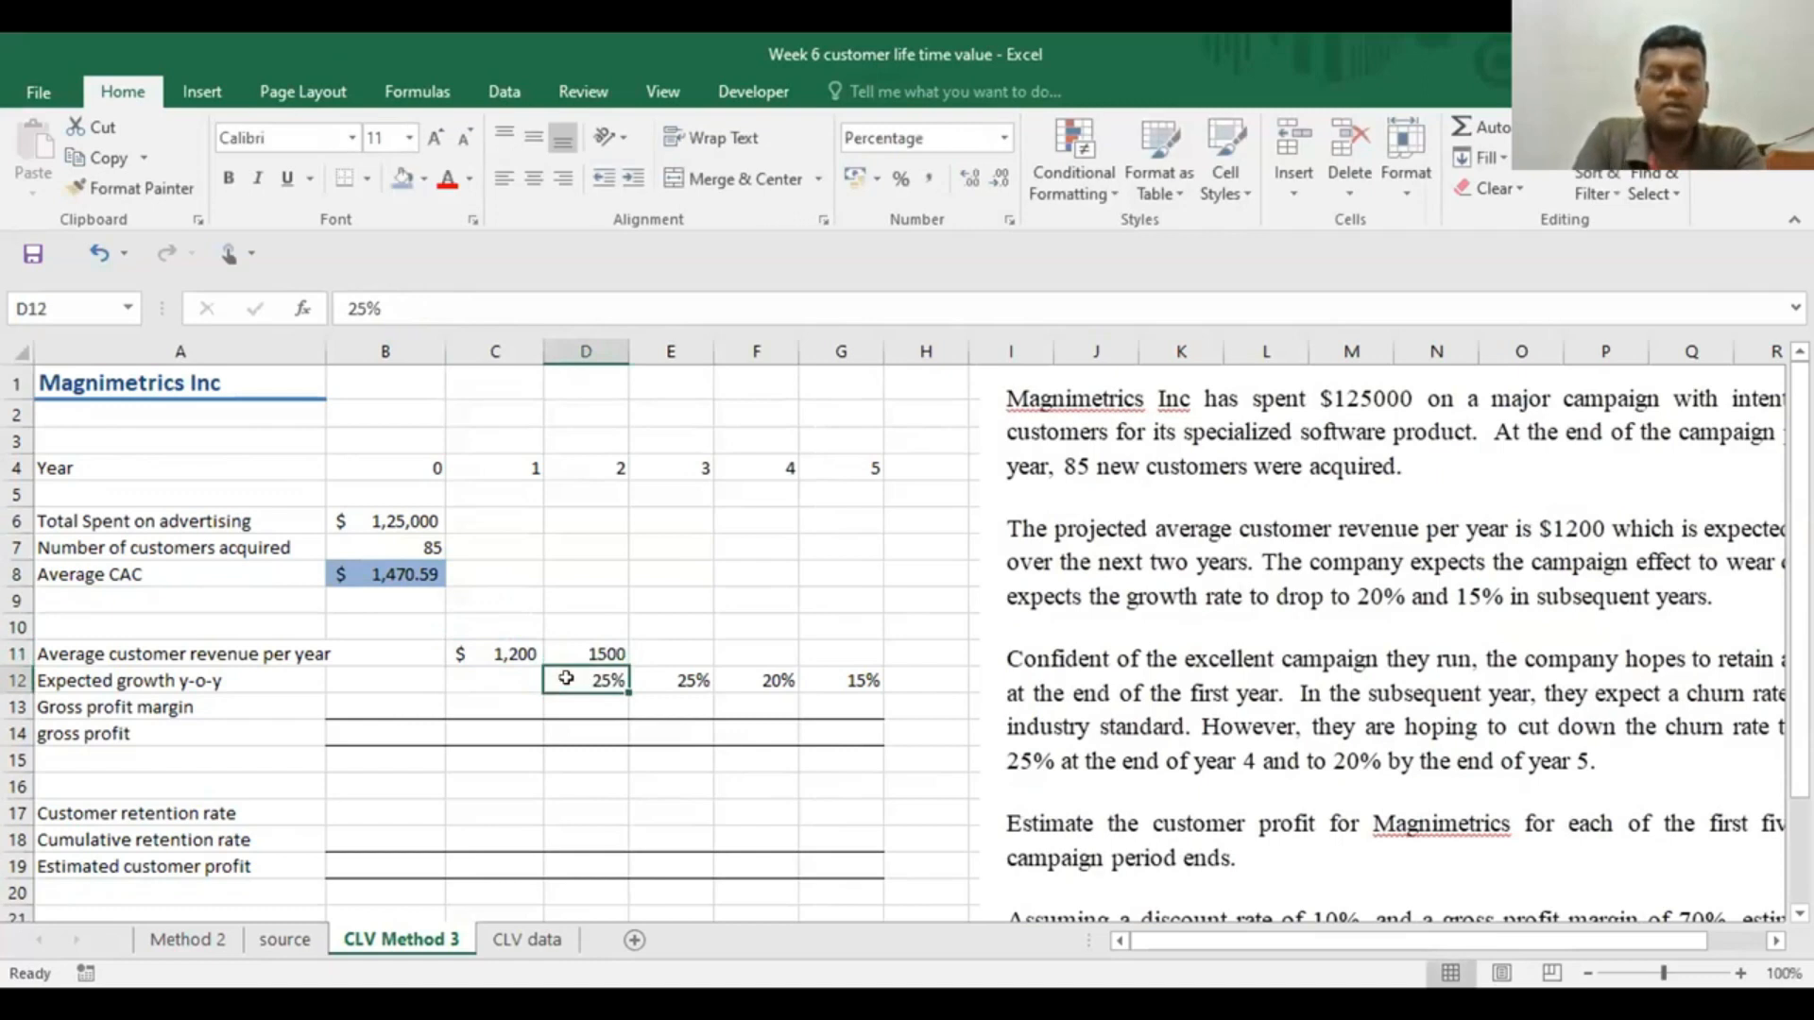
click(605, 652)
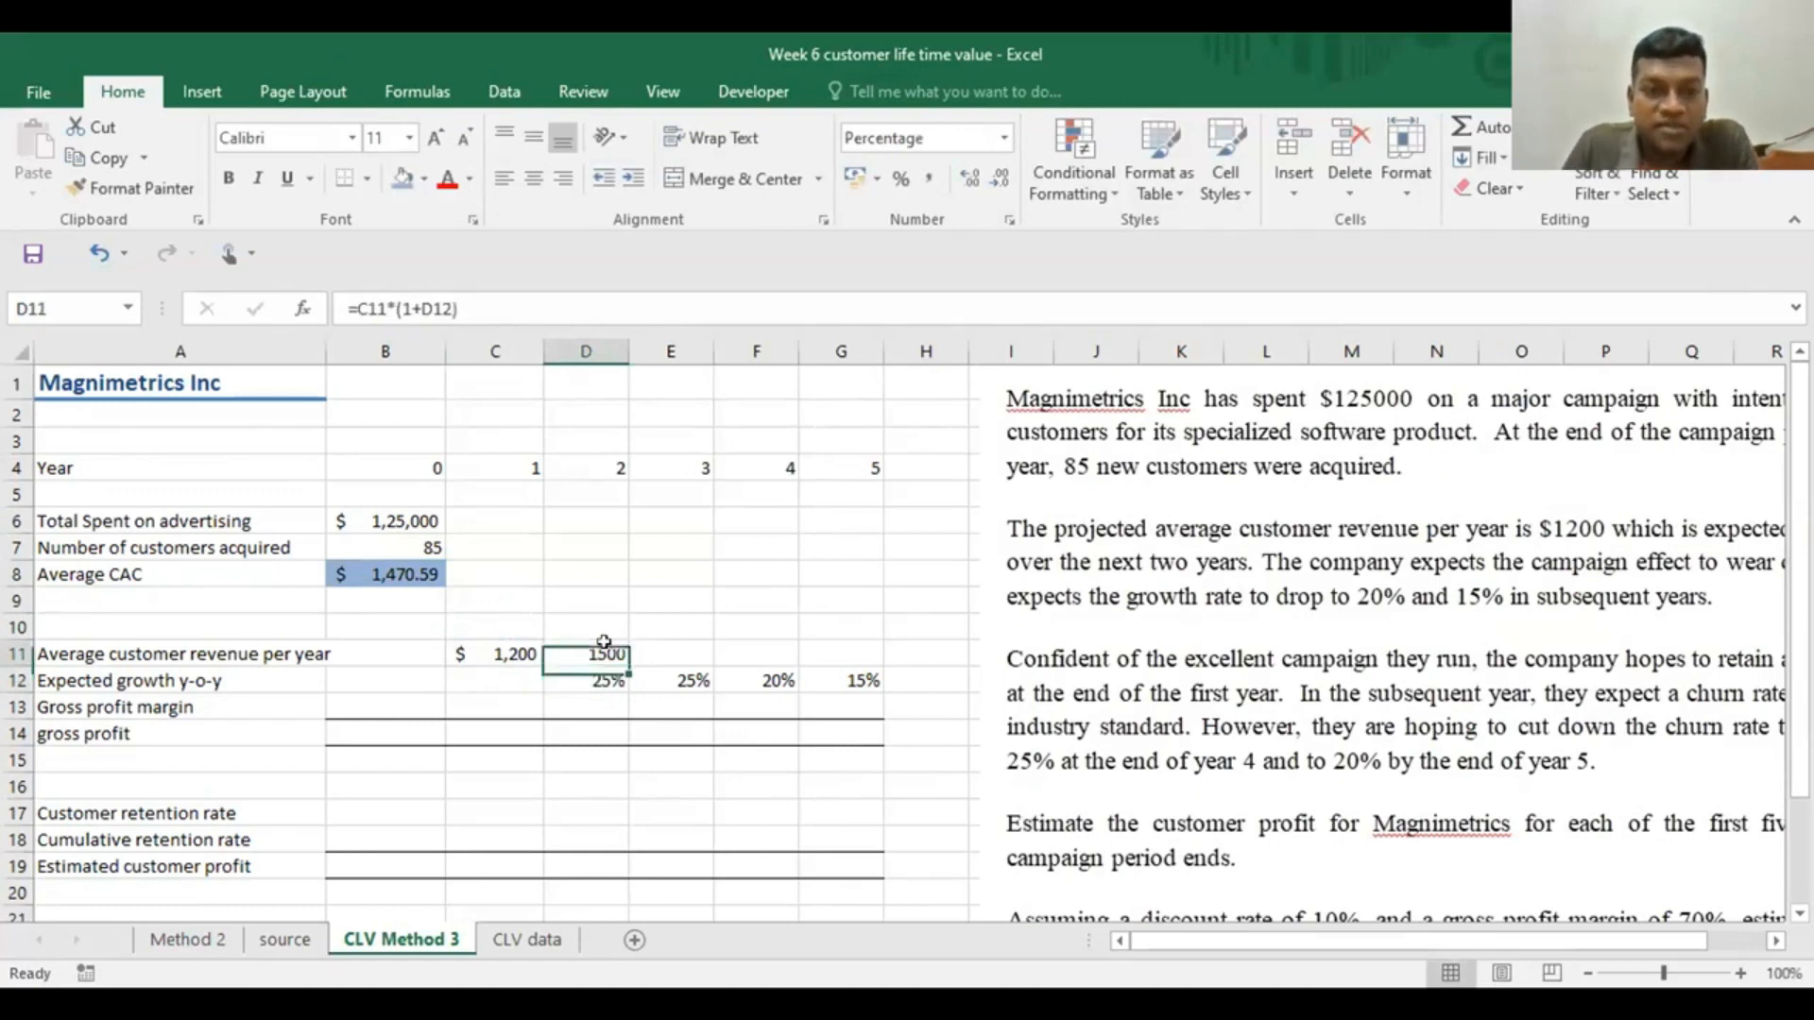
drag(626, 662, 848, 657)
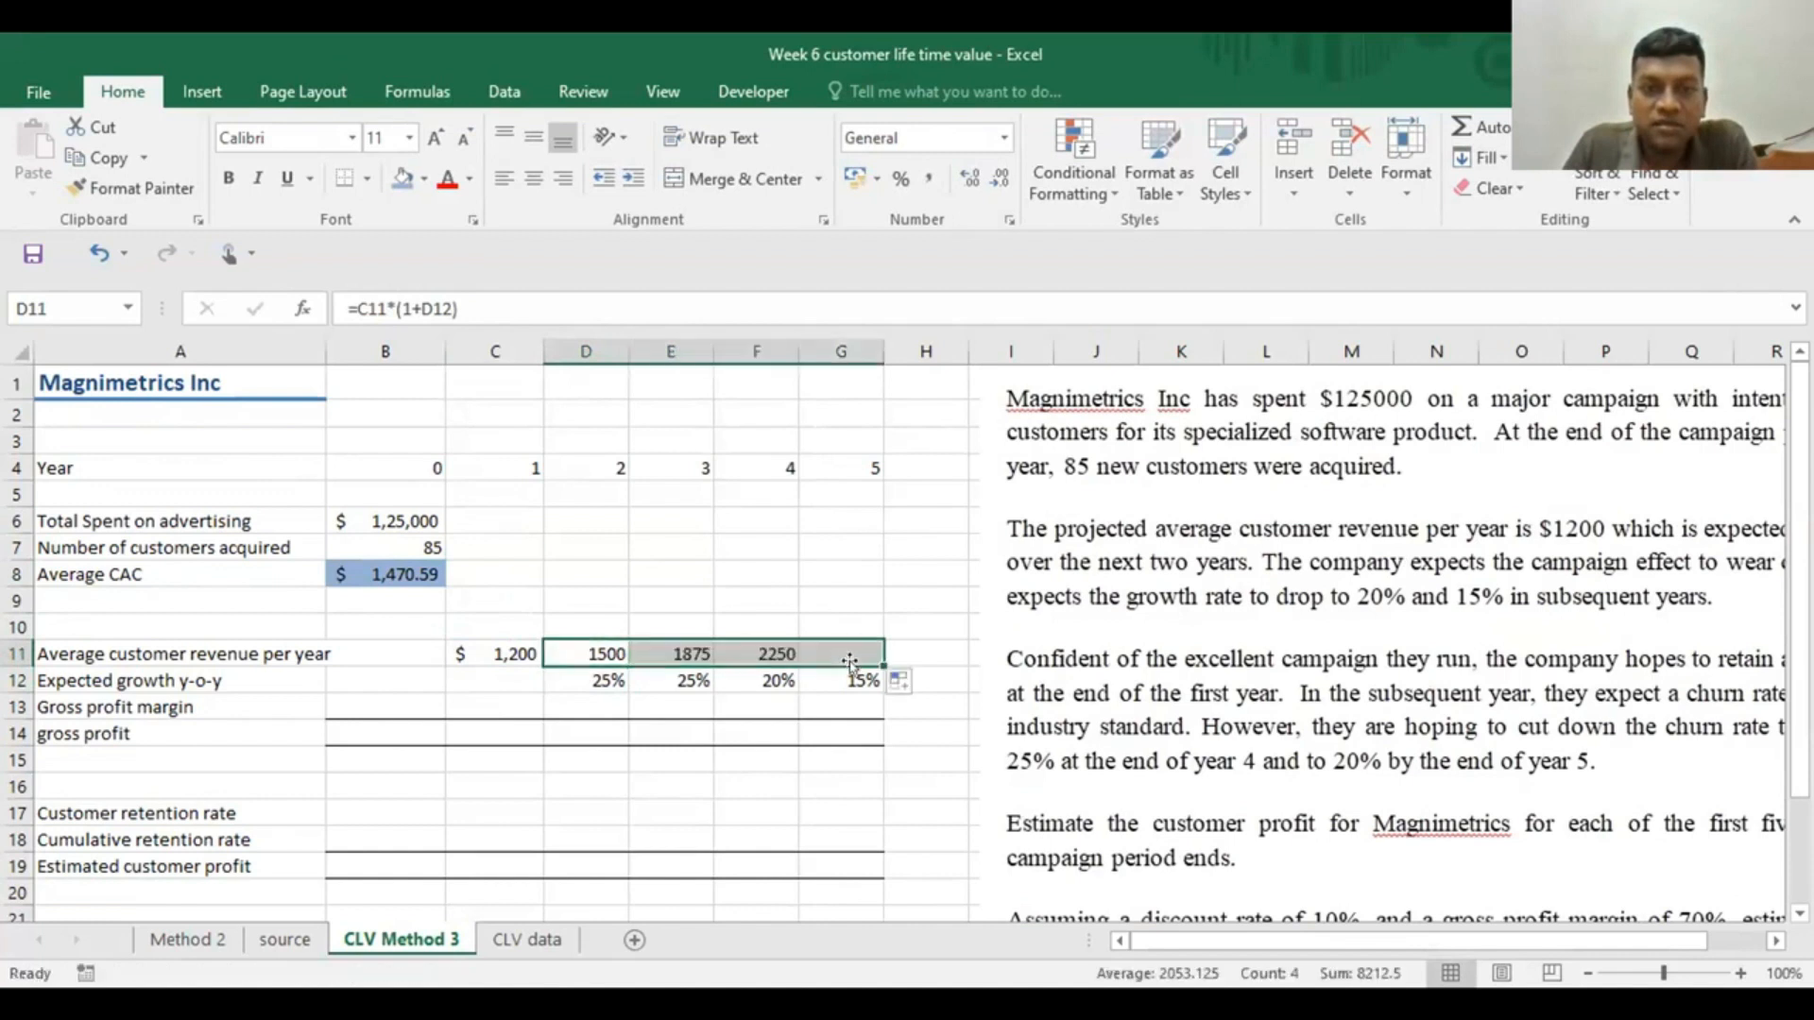
Inspect the cell references in the filled year 4 revenue formula in F11
click(775, 601)
click(741, 654)
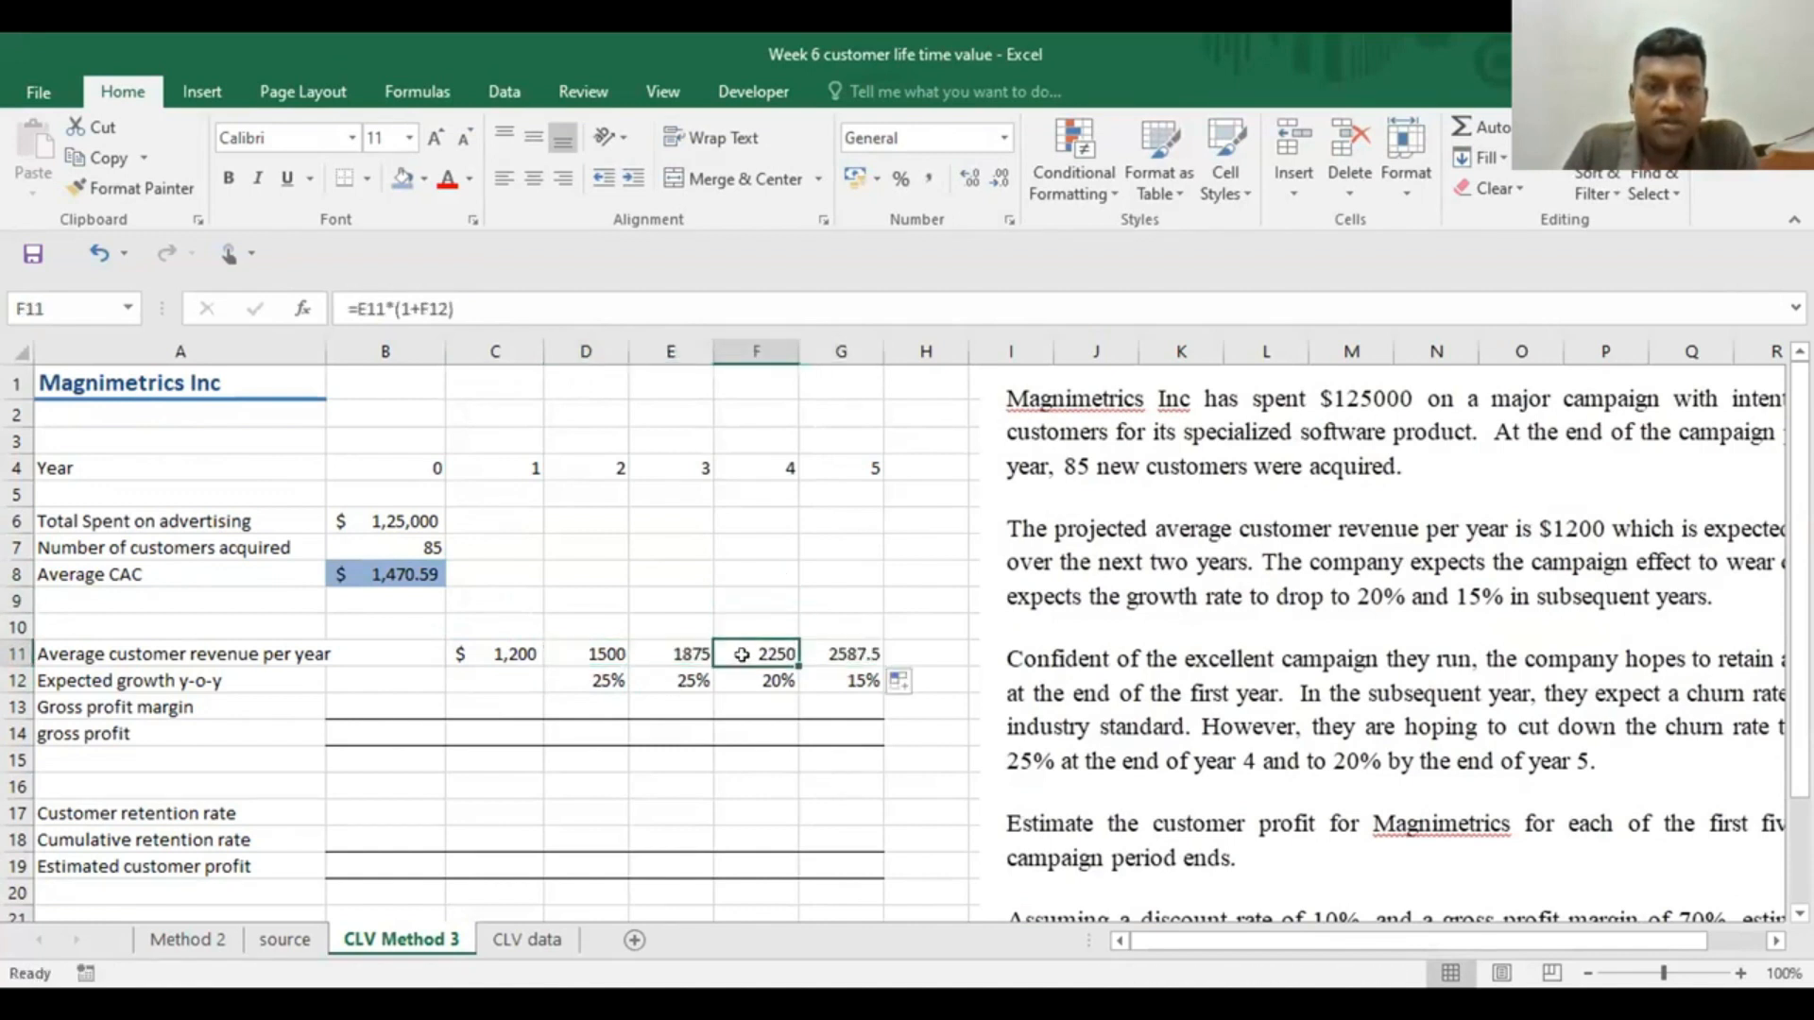
double_click(743, 651)
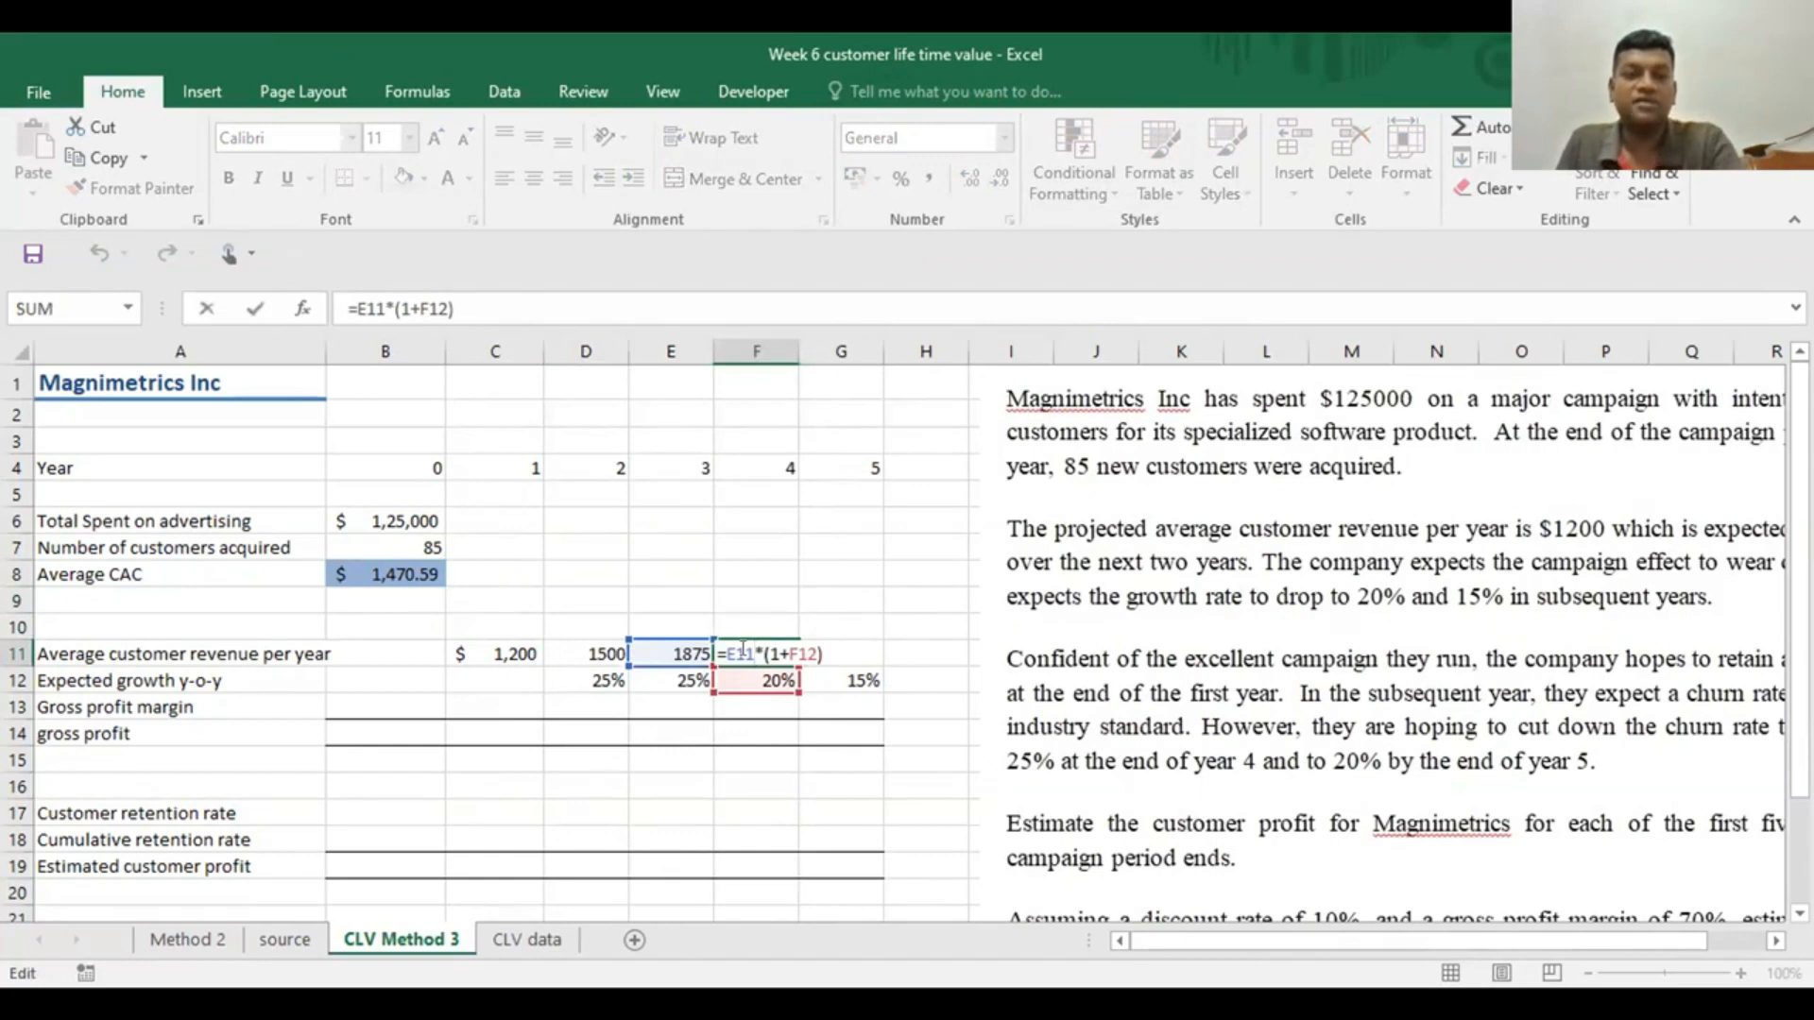
key(Escape)
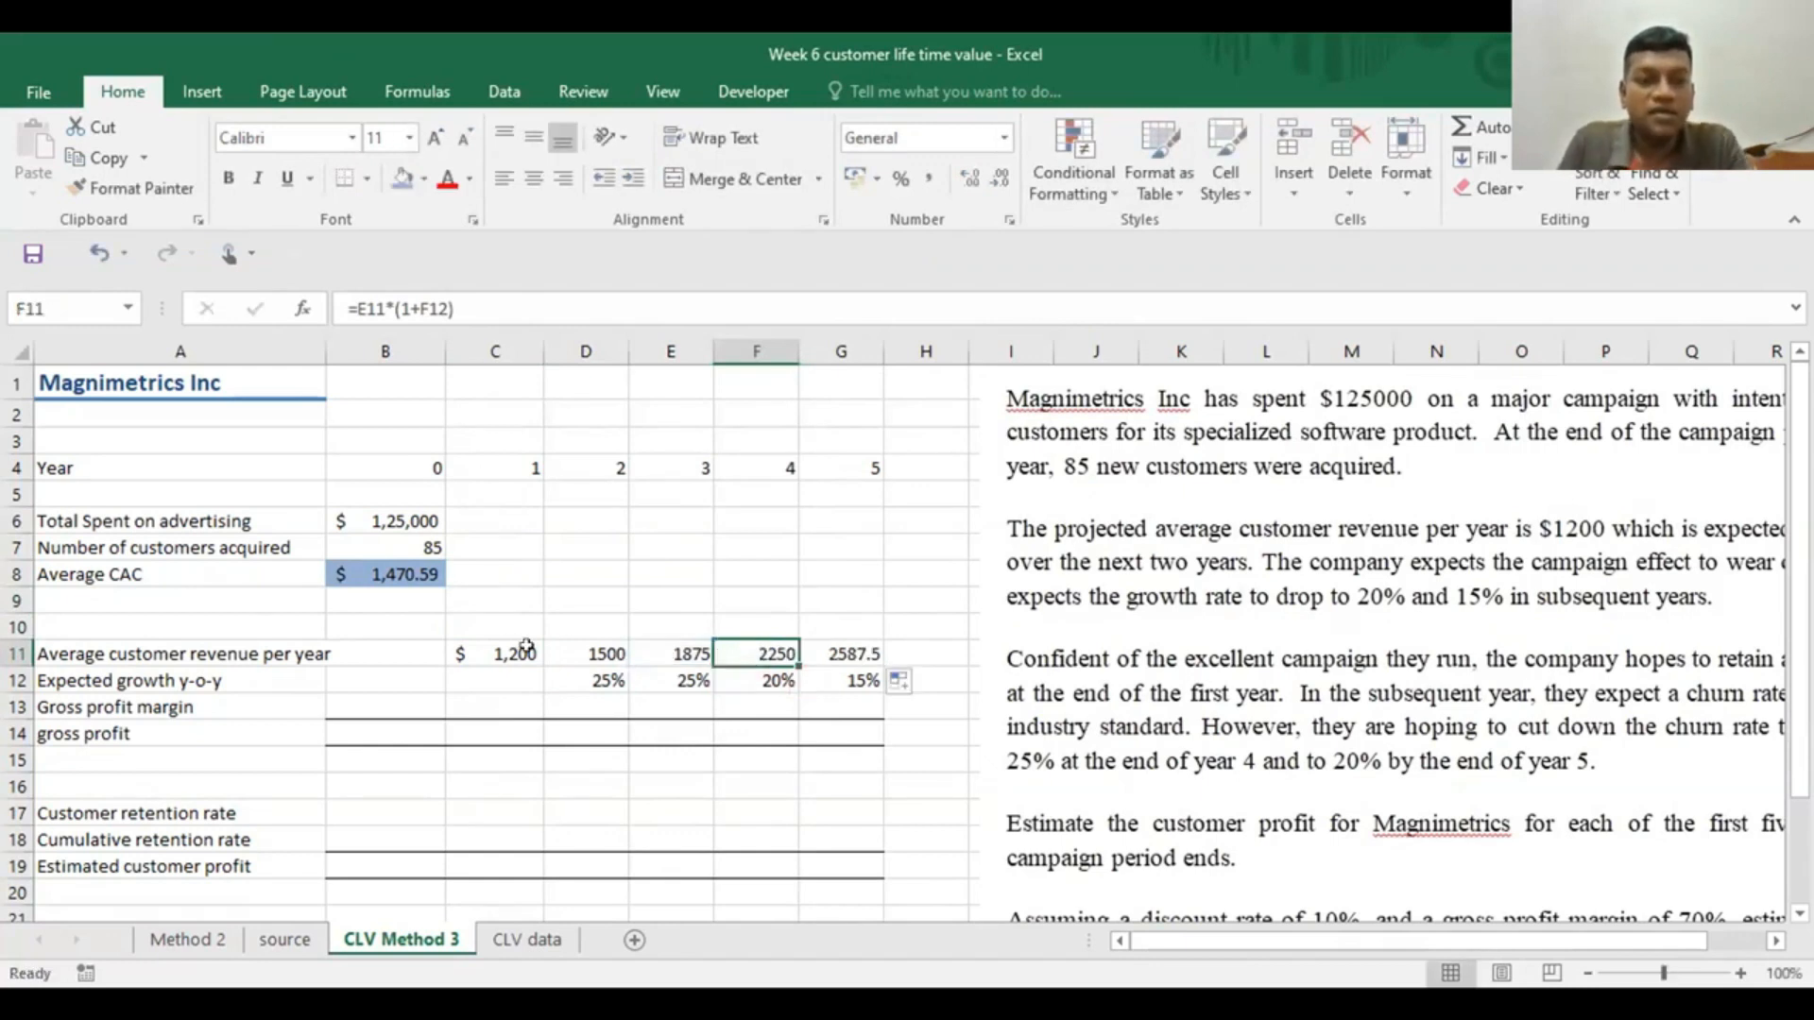
Copy the dollar formatting from C11 to the year 2 to 5 average revenues in D11:G11
click(480, 650)
click(130, 188)
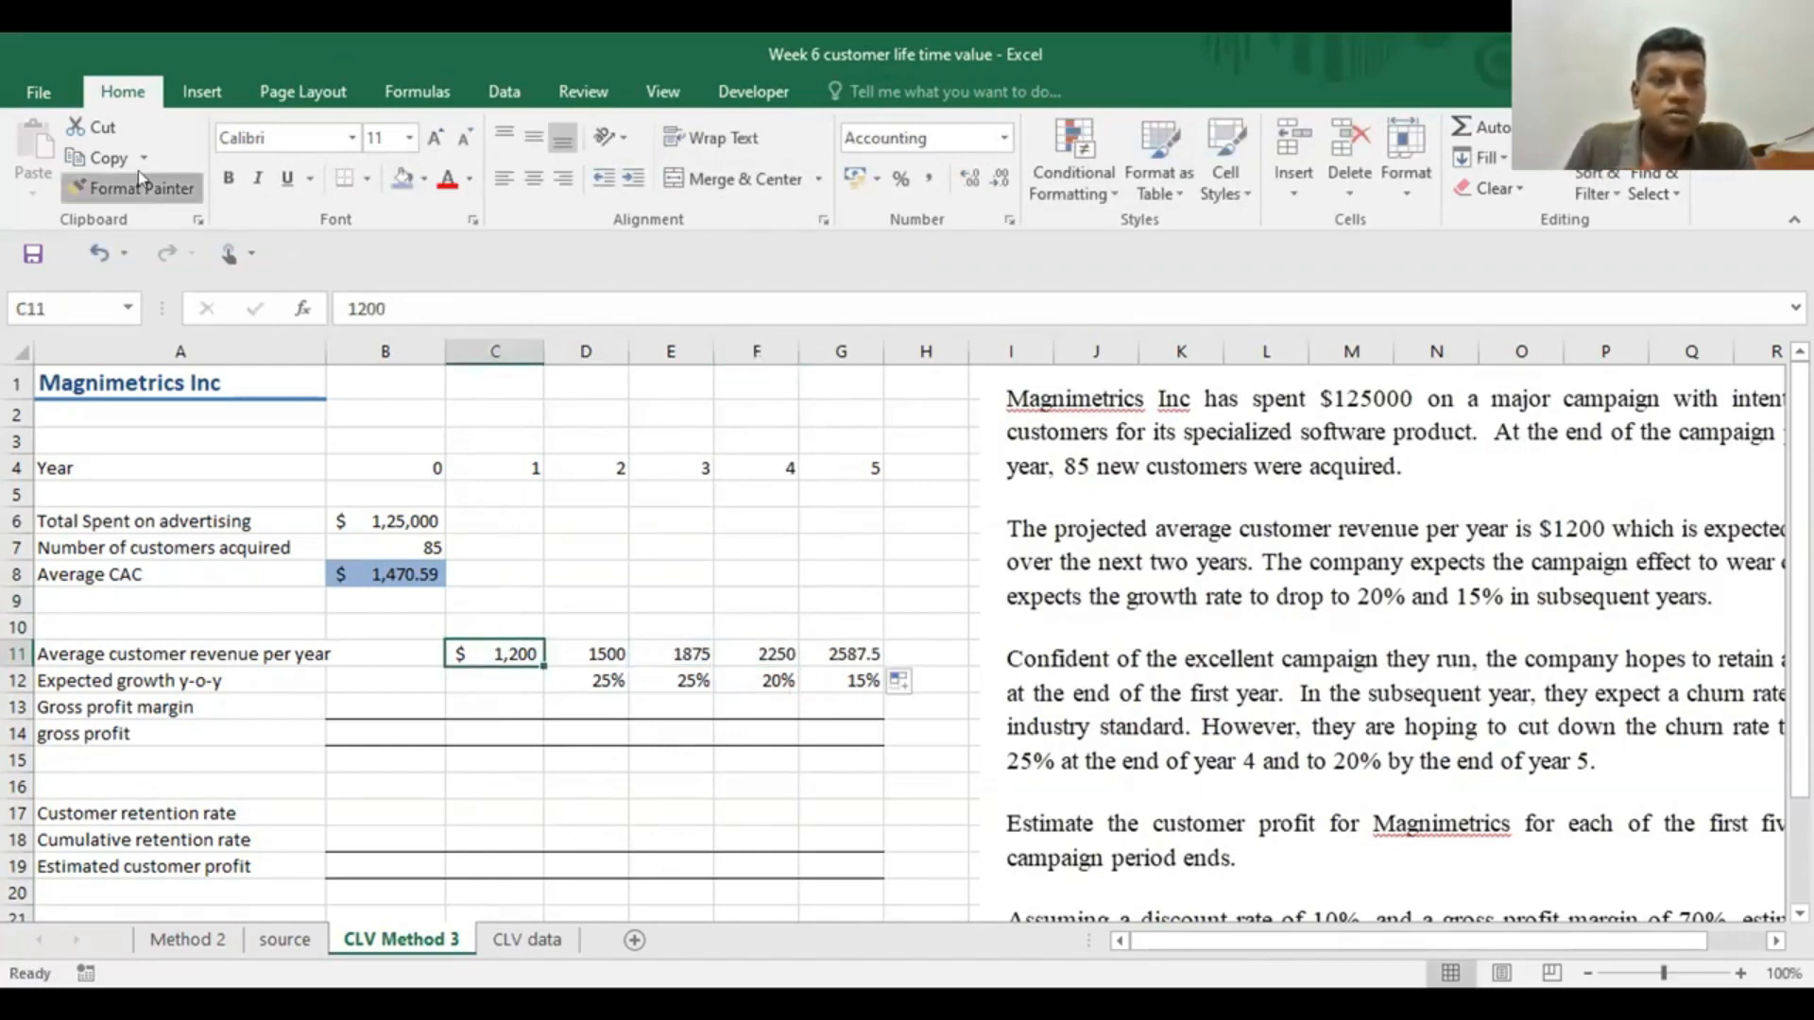
drag(819, 643, 831, 652)
click(859, 550)
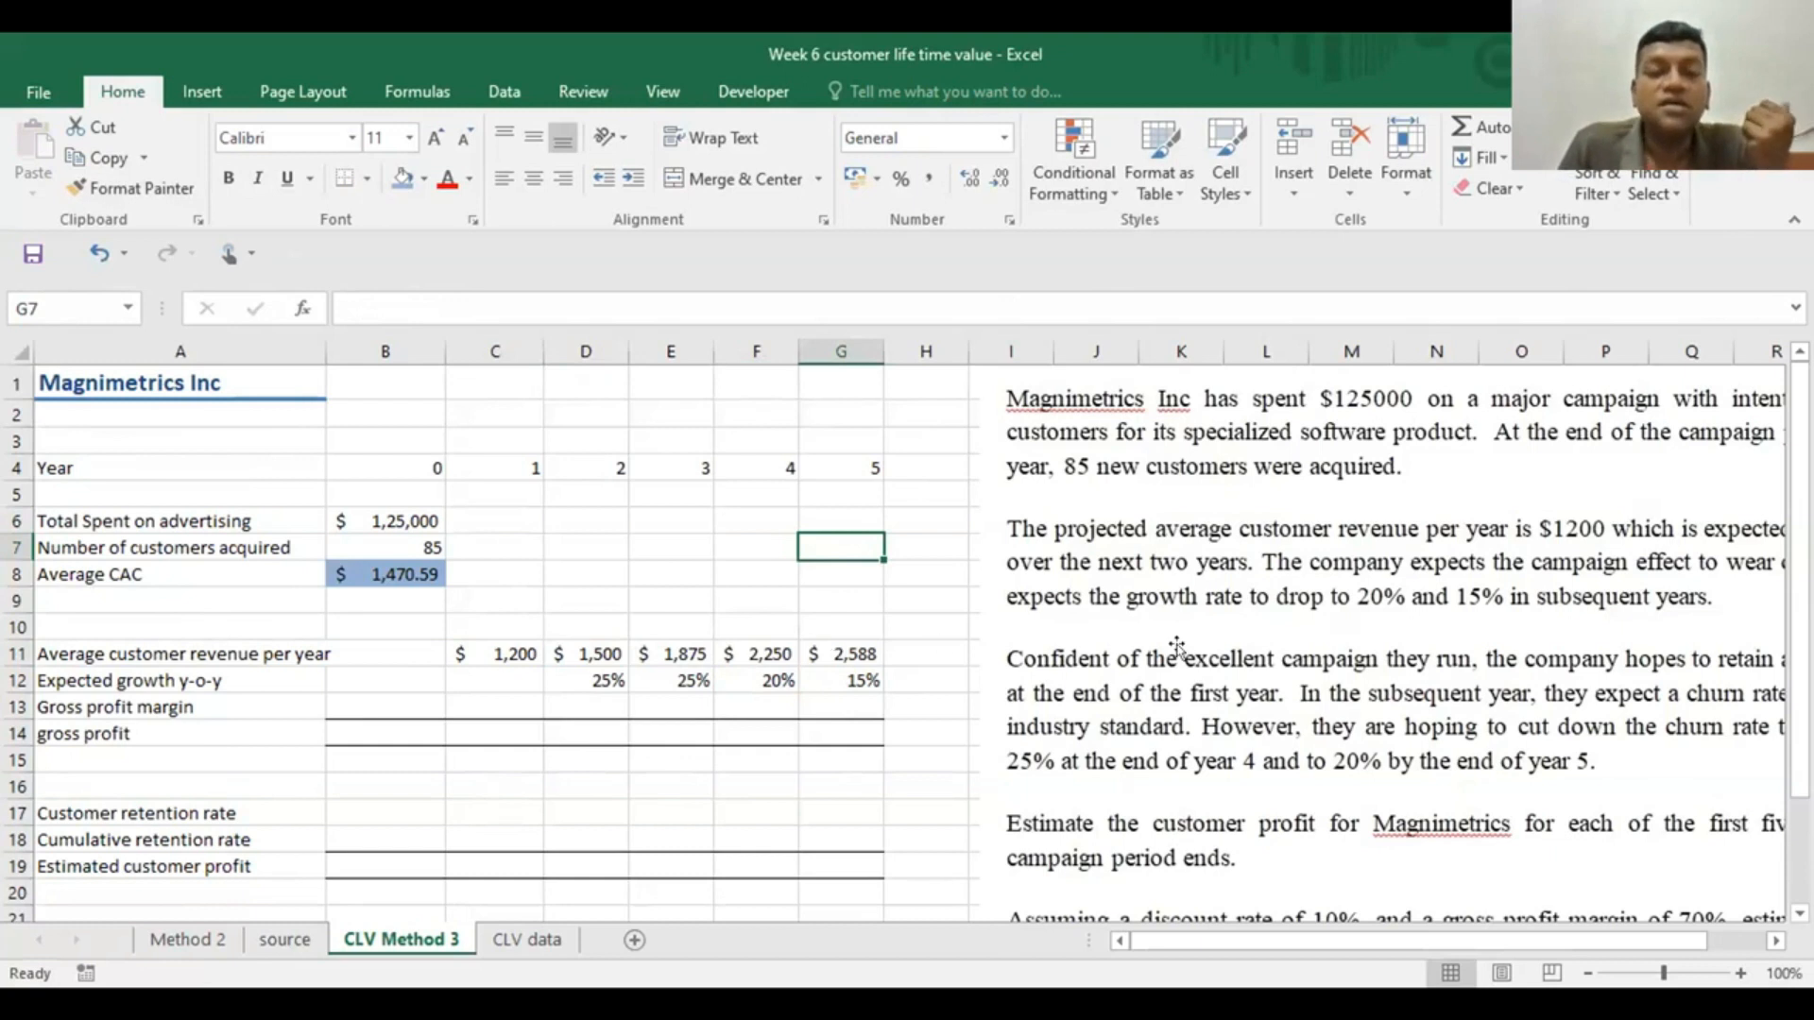
Move the case text picture back to start near column G and enter 1 as the year 1 customer retention rate in C17
drag(1188, 689, 1178, 619)
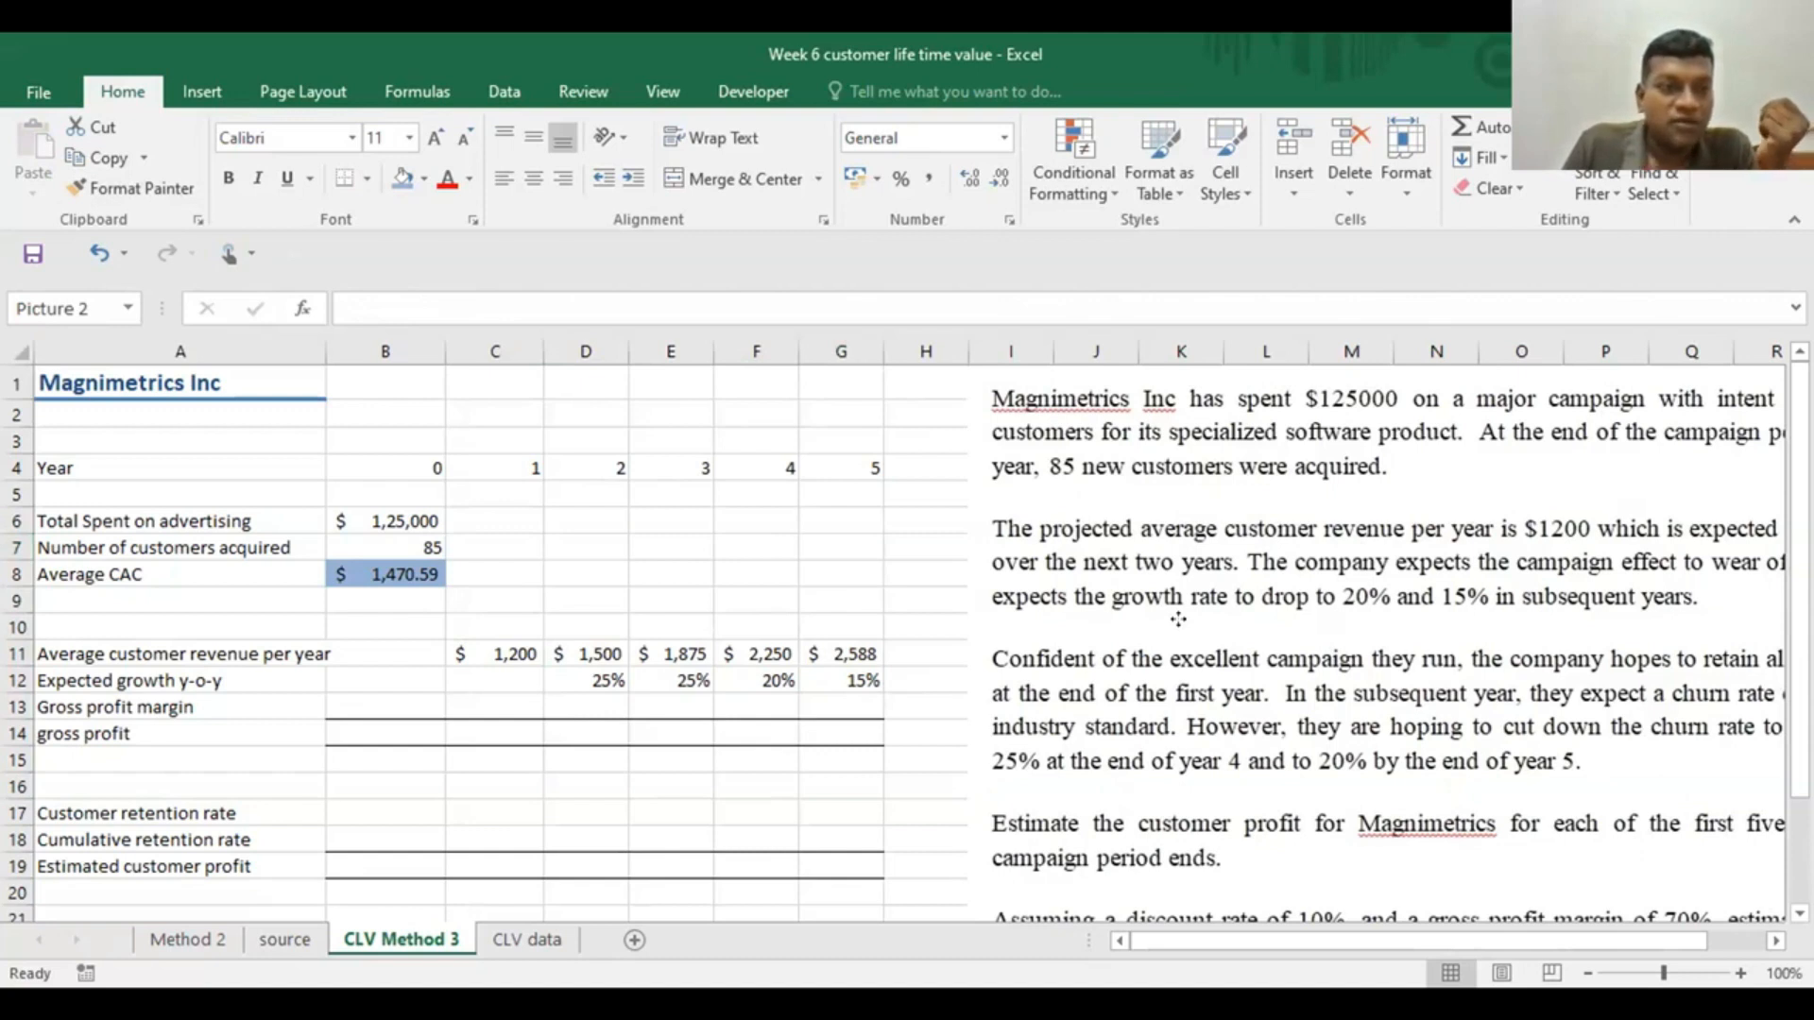
drag(1178, 619, 1043, 584)
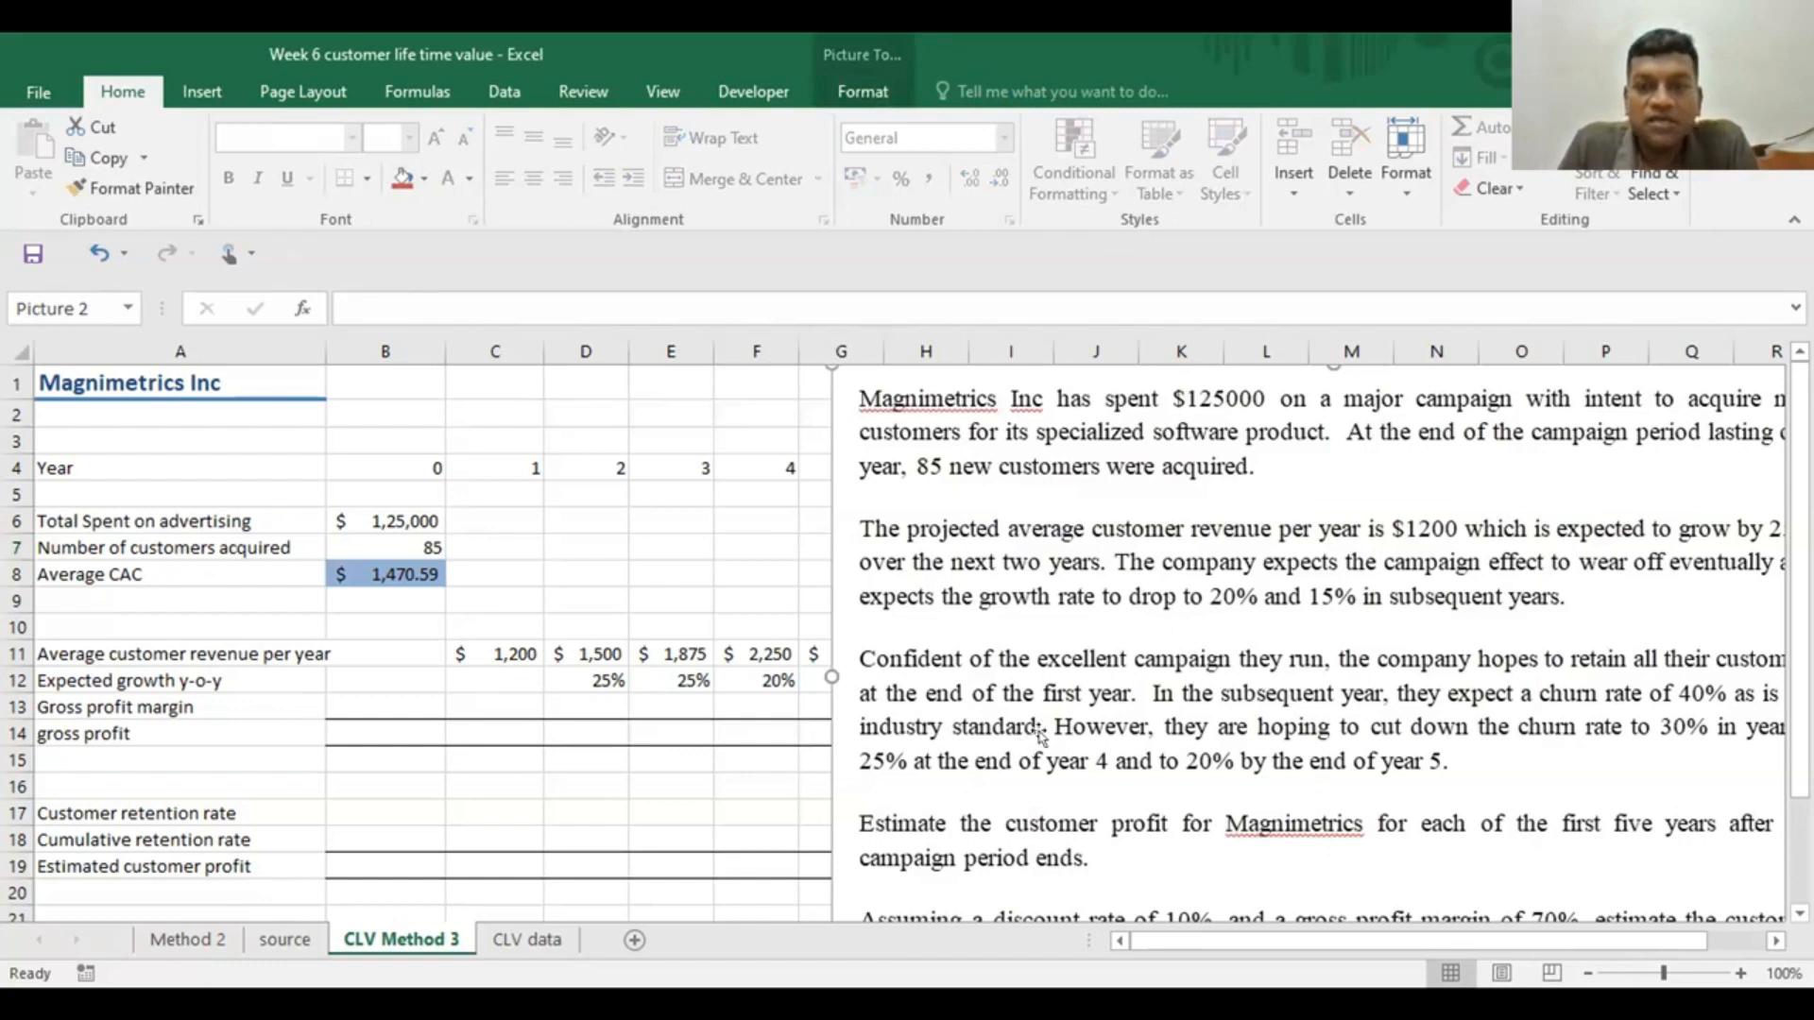
click(487, 809)
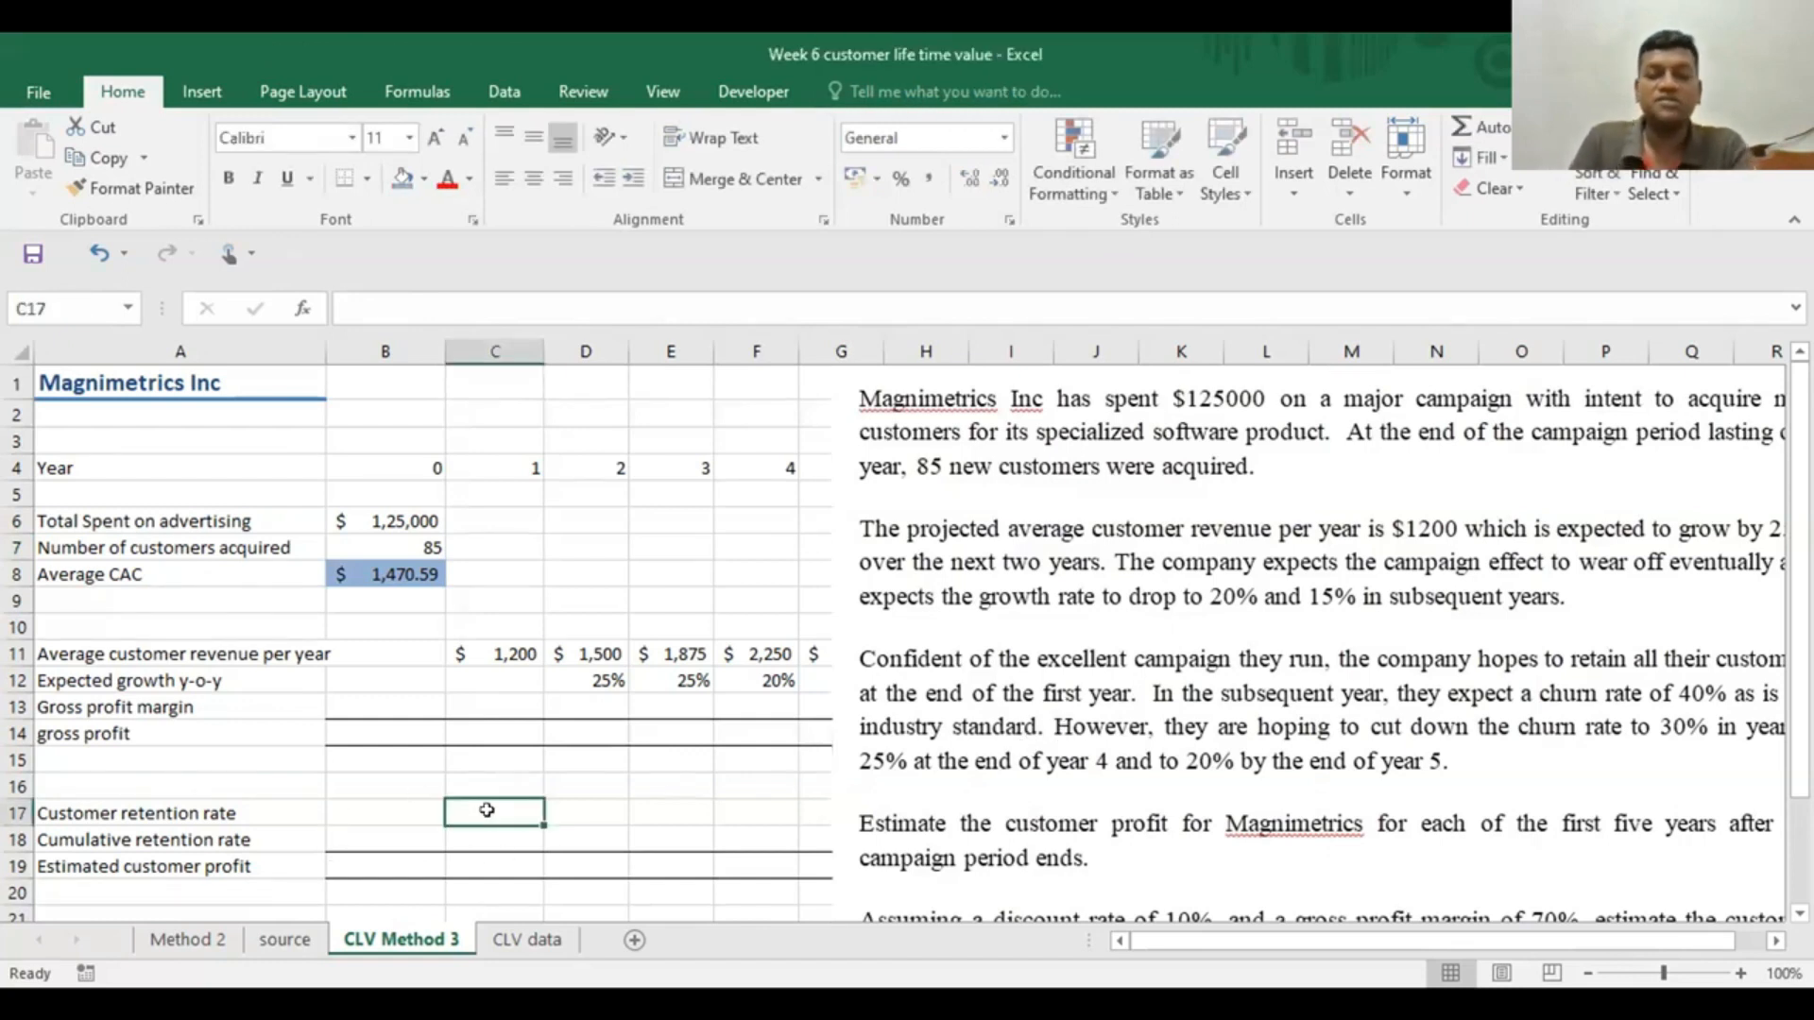
text(1)
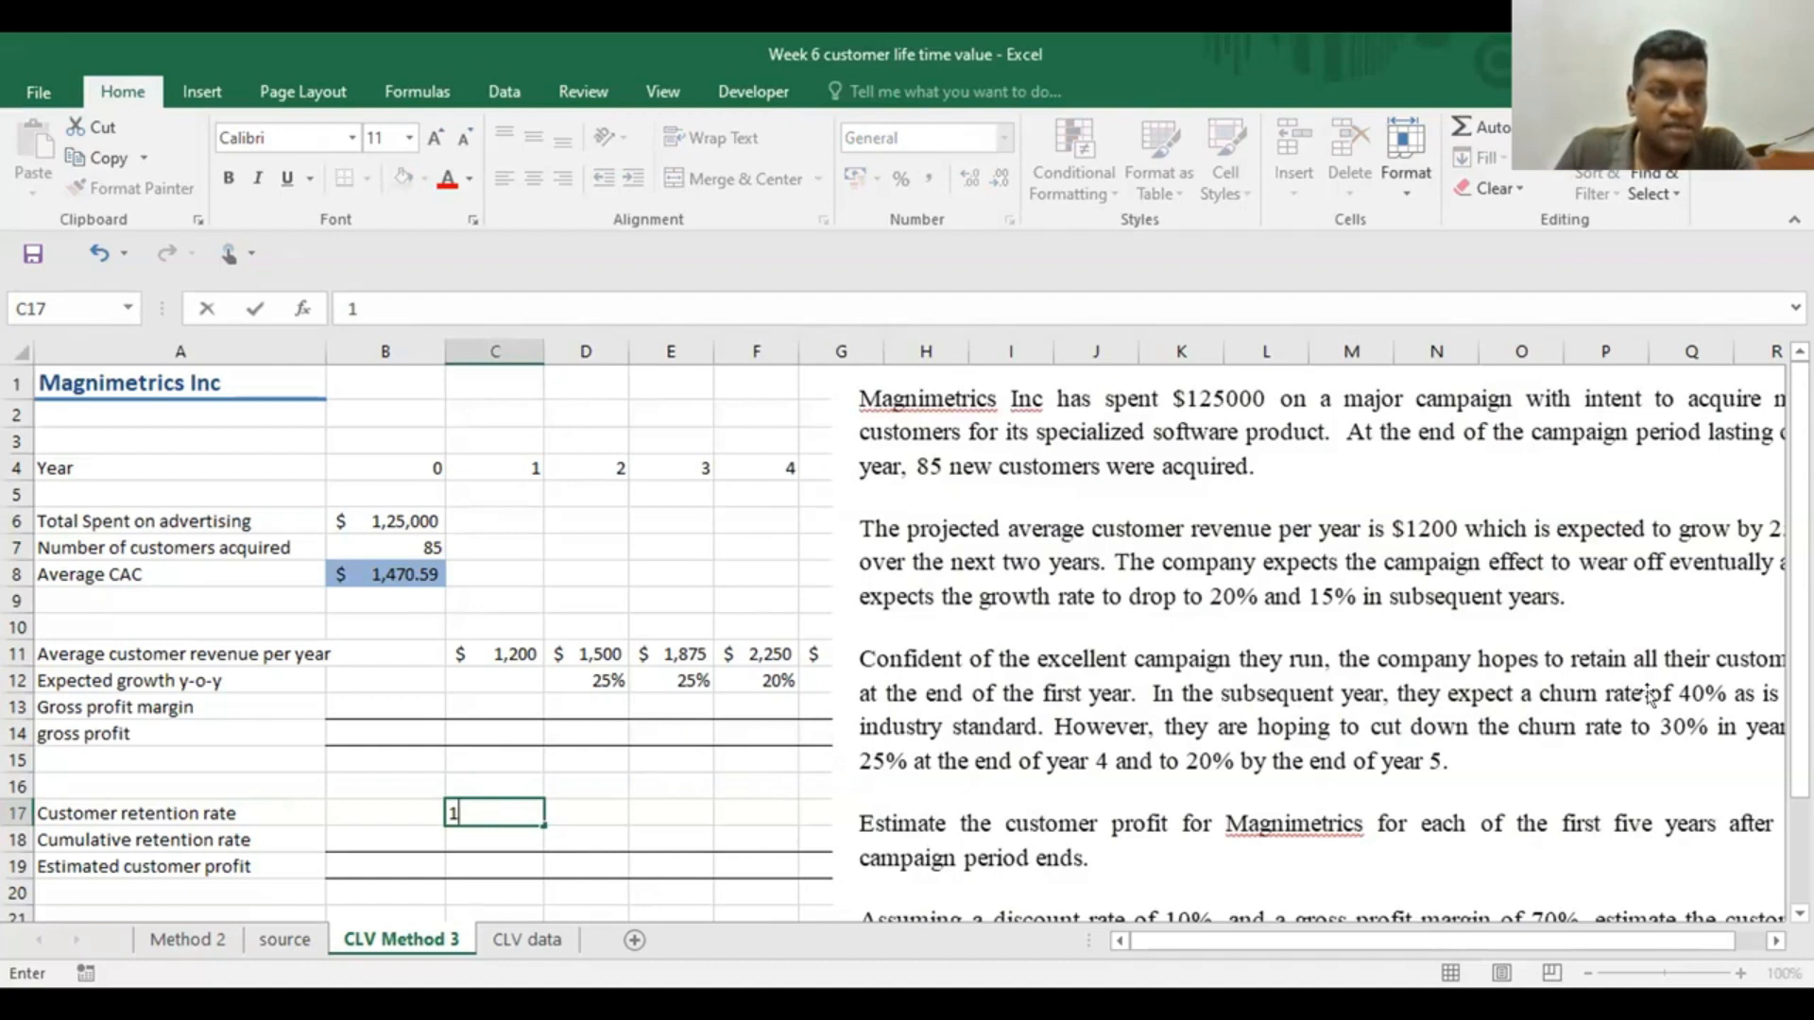
Add the label churn rate in A16 and enter .4 as the year 2 churn rate in D16
click(167, 782)
text(ch)
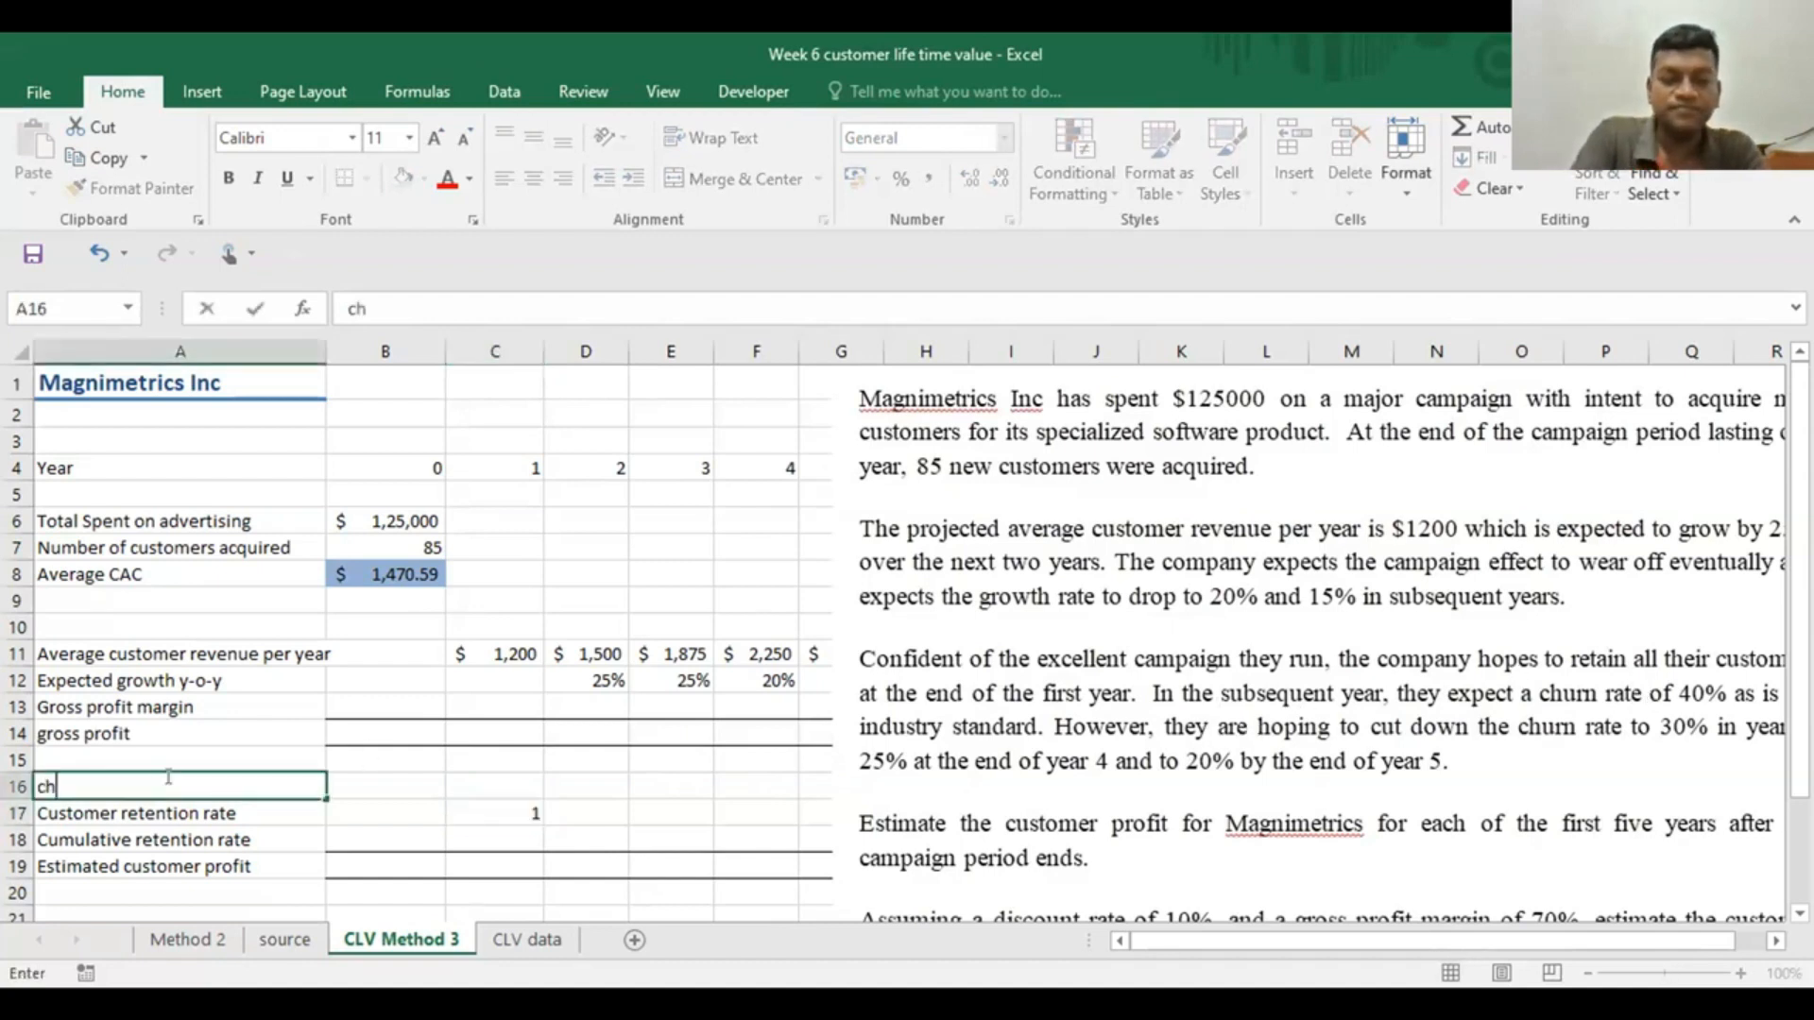
text(urn rate)
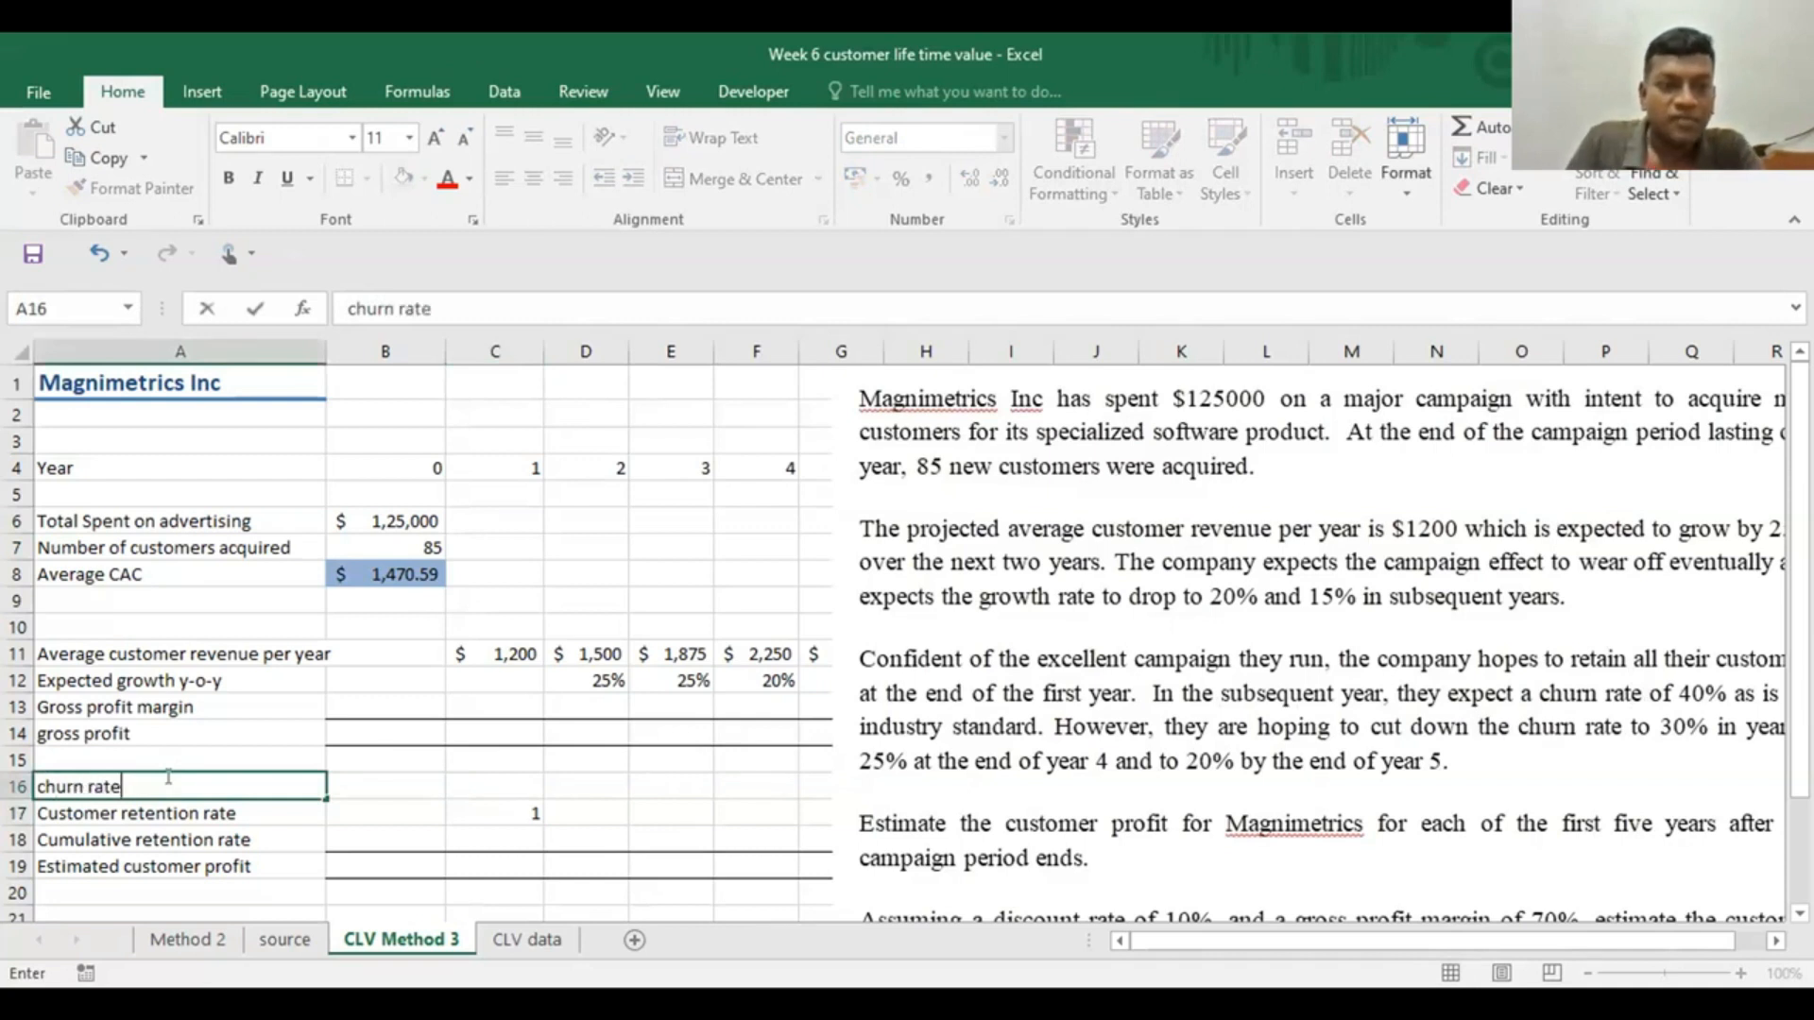
click(591, 784)
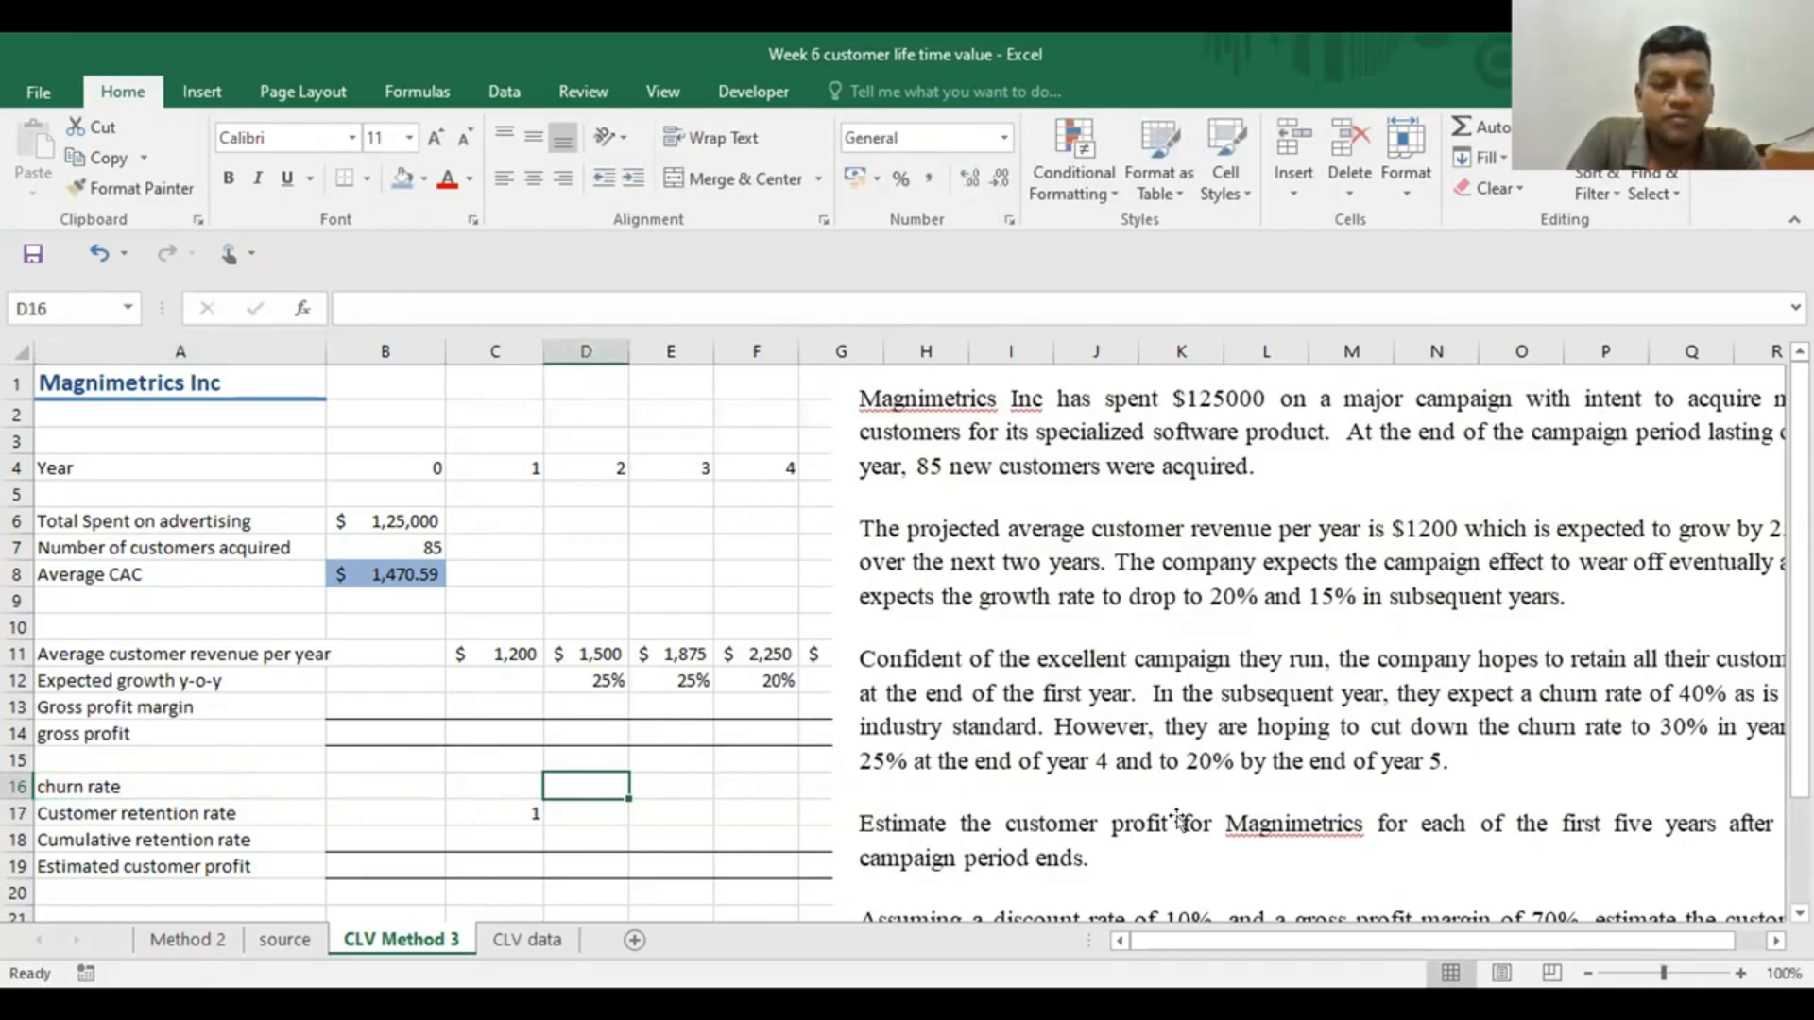
text(.4)
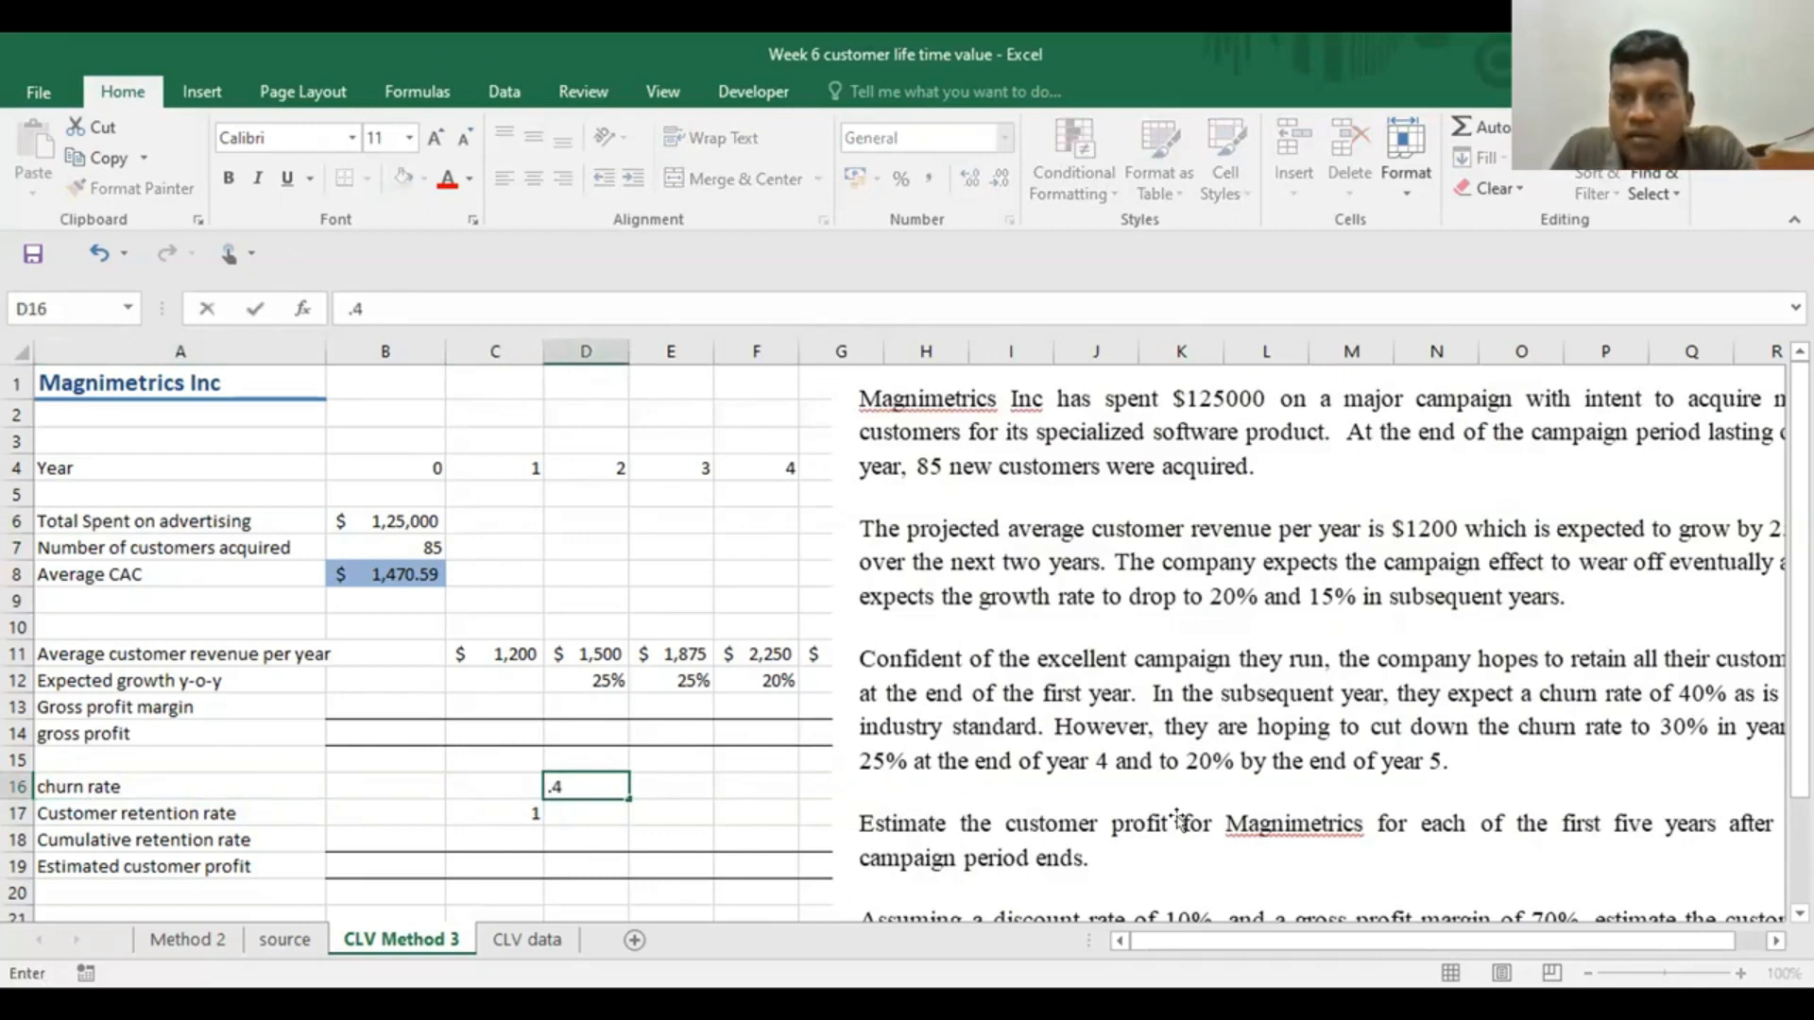
Shift the case text picture to read the churn rates, move it back off column F, and enter 0.3 for year 3 in E16
drag(1448, 734, 1352, 687)
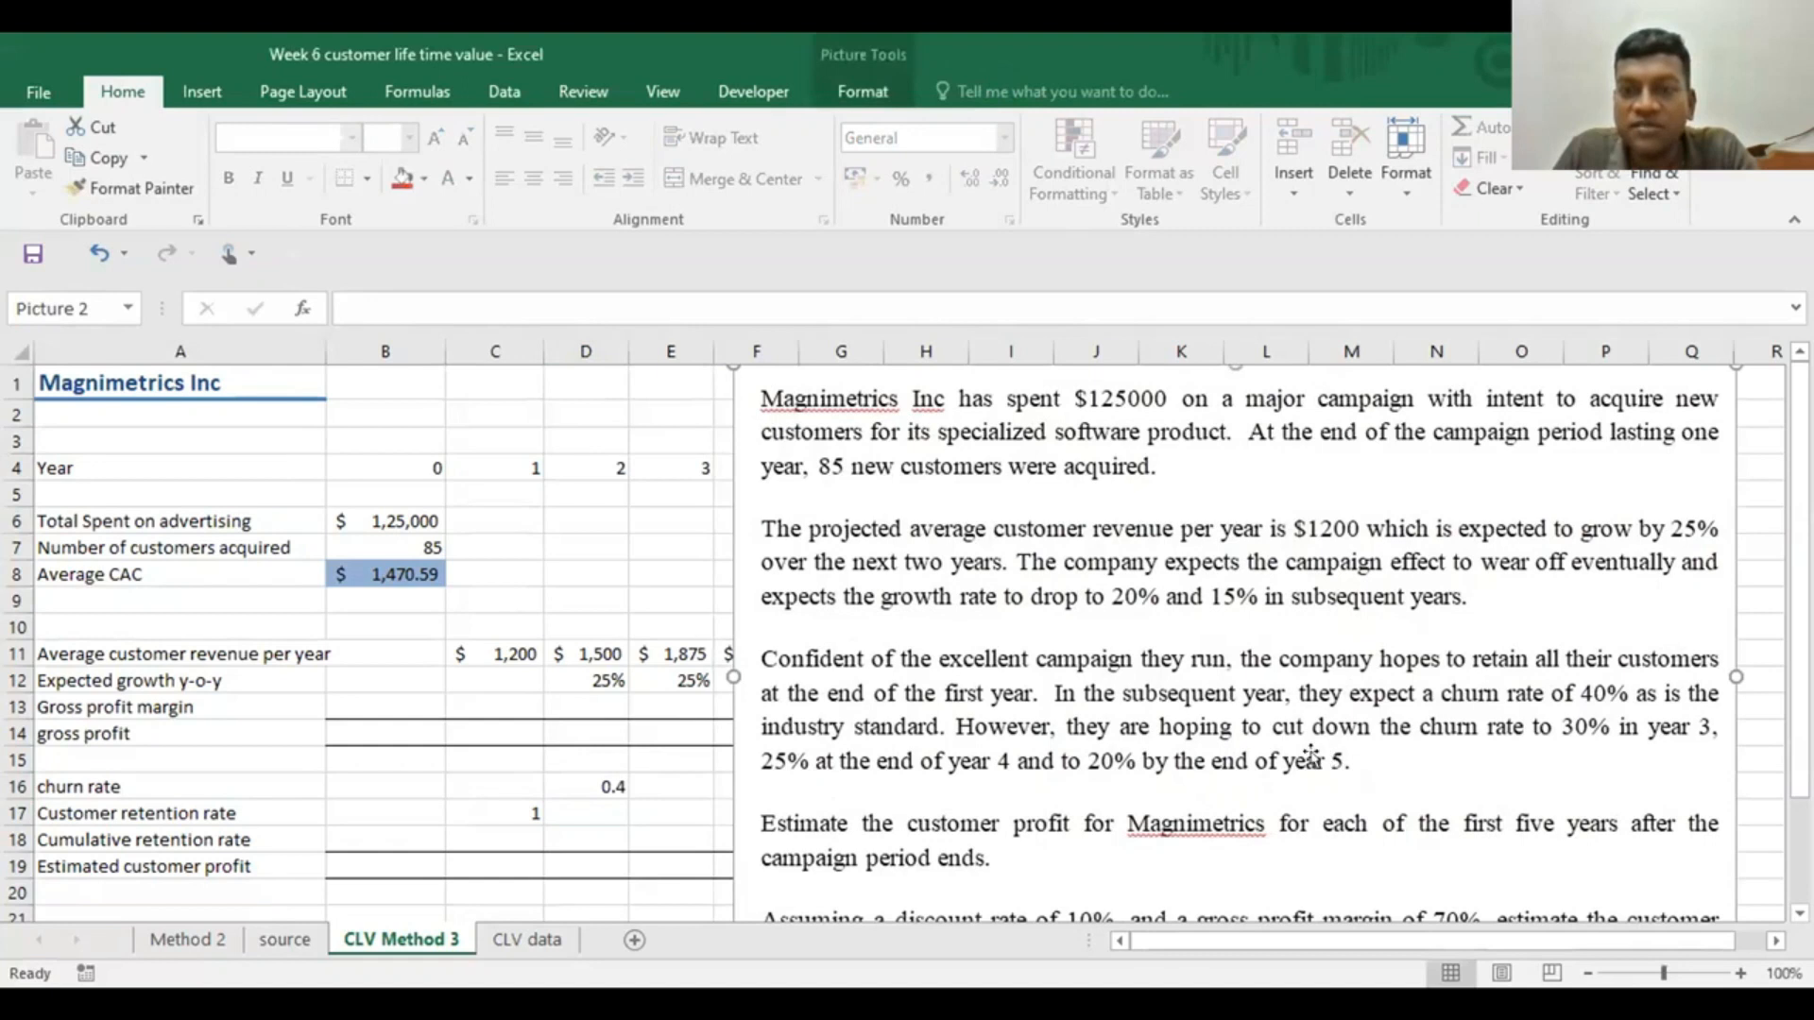
drag(1105, 725, 1208, 730)
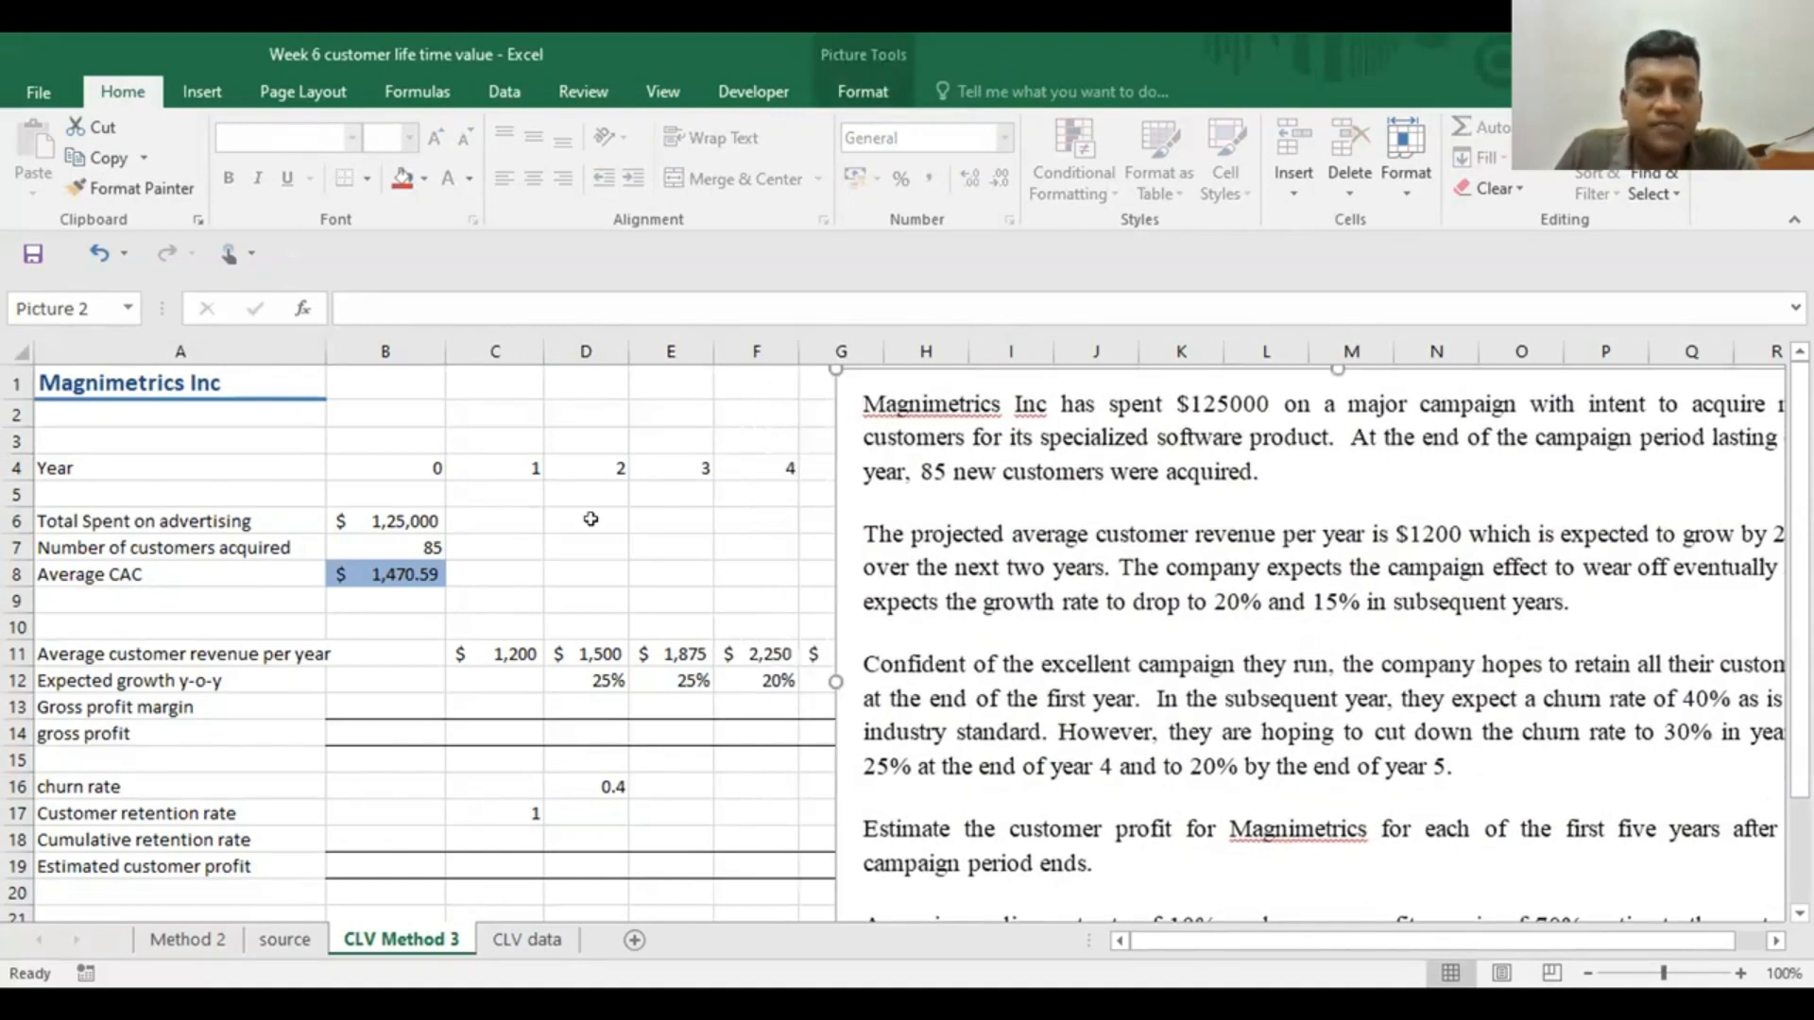
click(685, 785)
text(0.3)
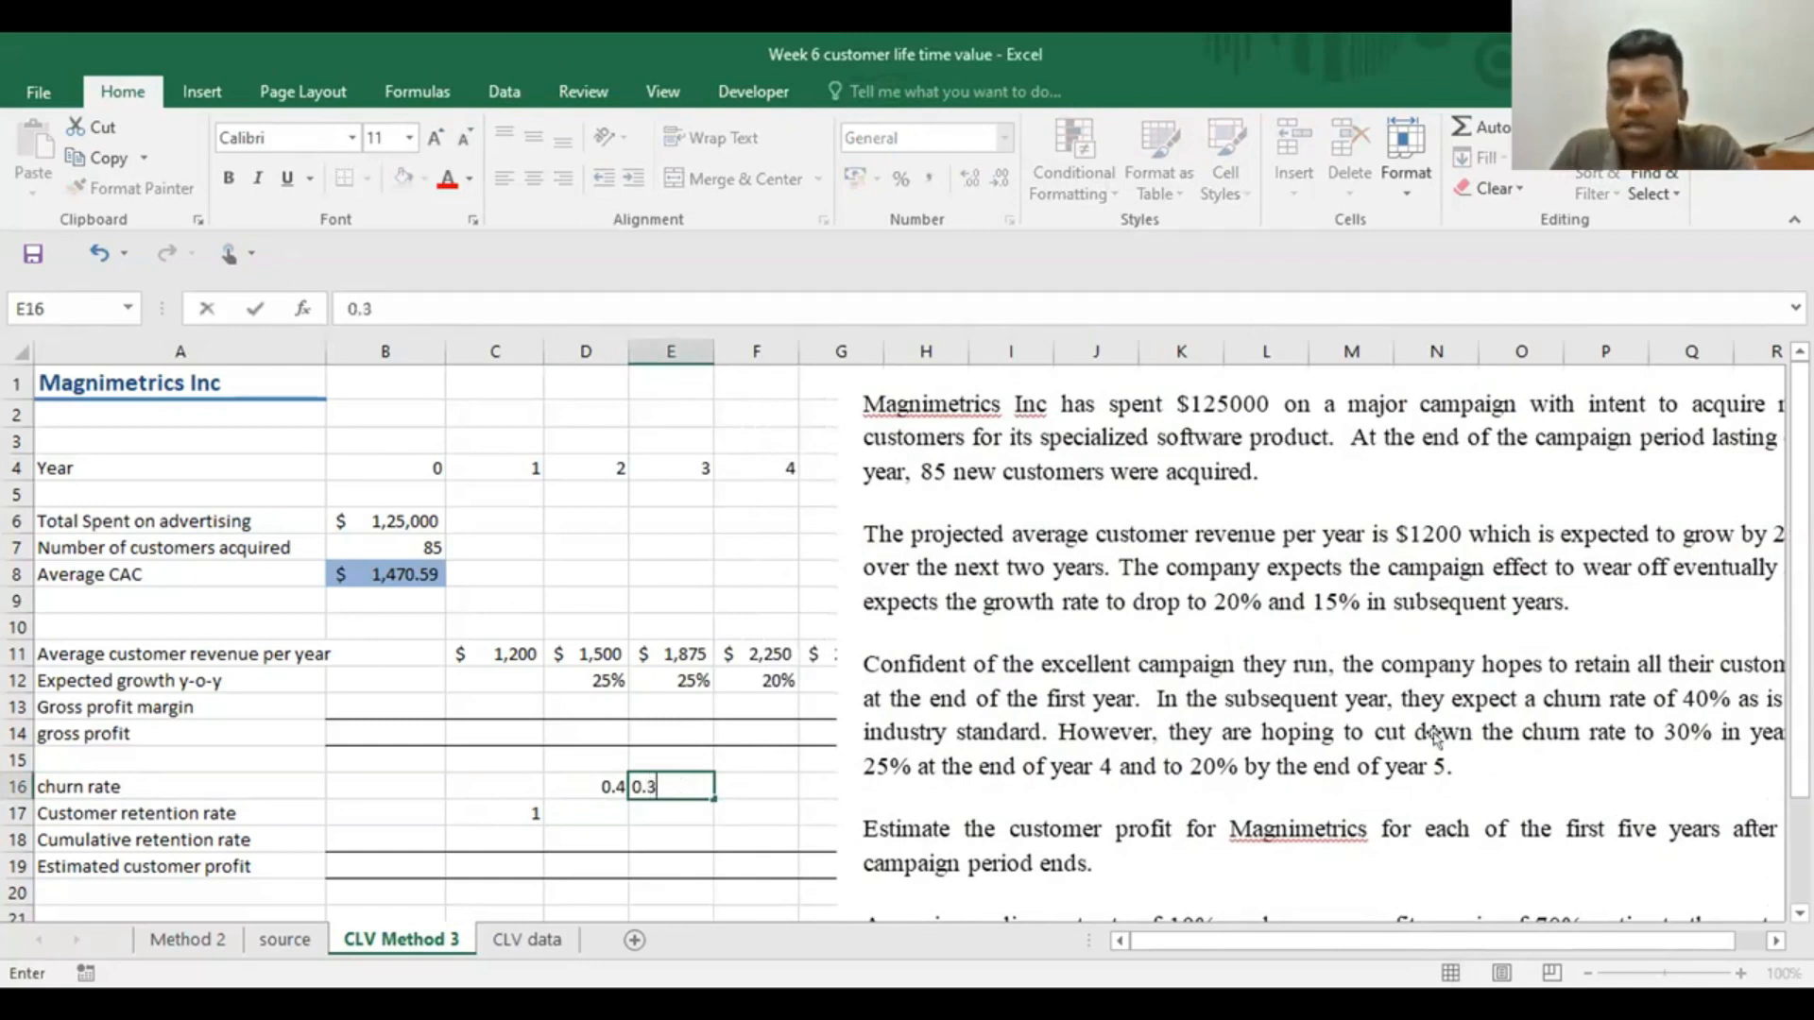
Move the case text picture to start near column H and enter .25 as the year 4 churn rate in F16
drag(1444, 750, 1538, 742)
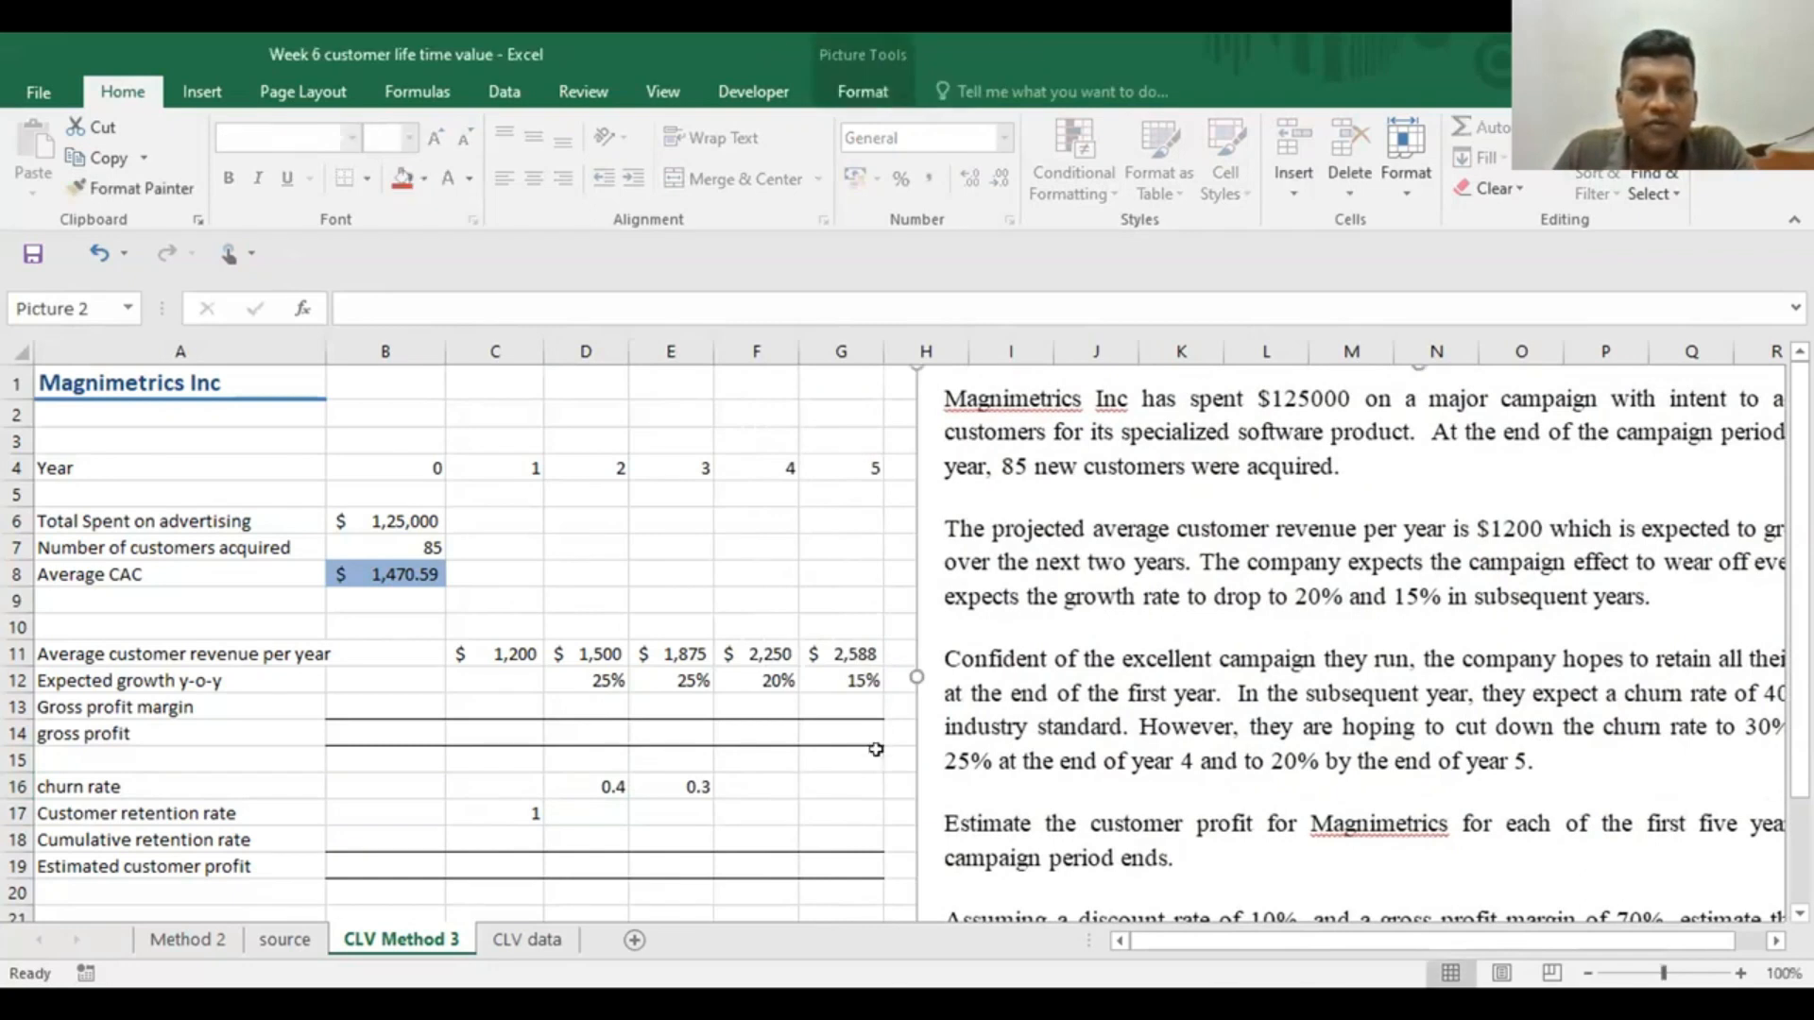
click(755, 786)
text(.25)
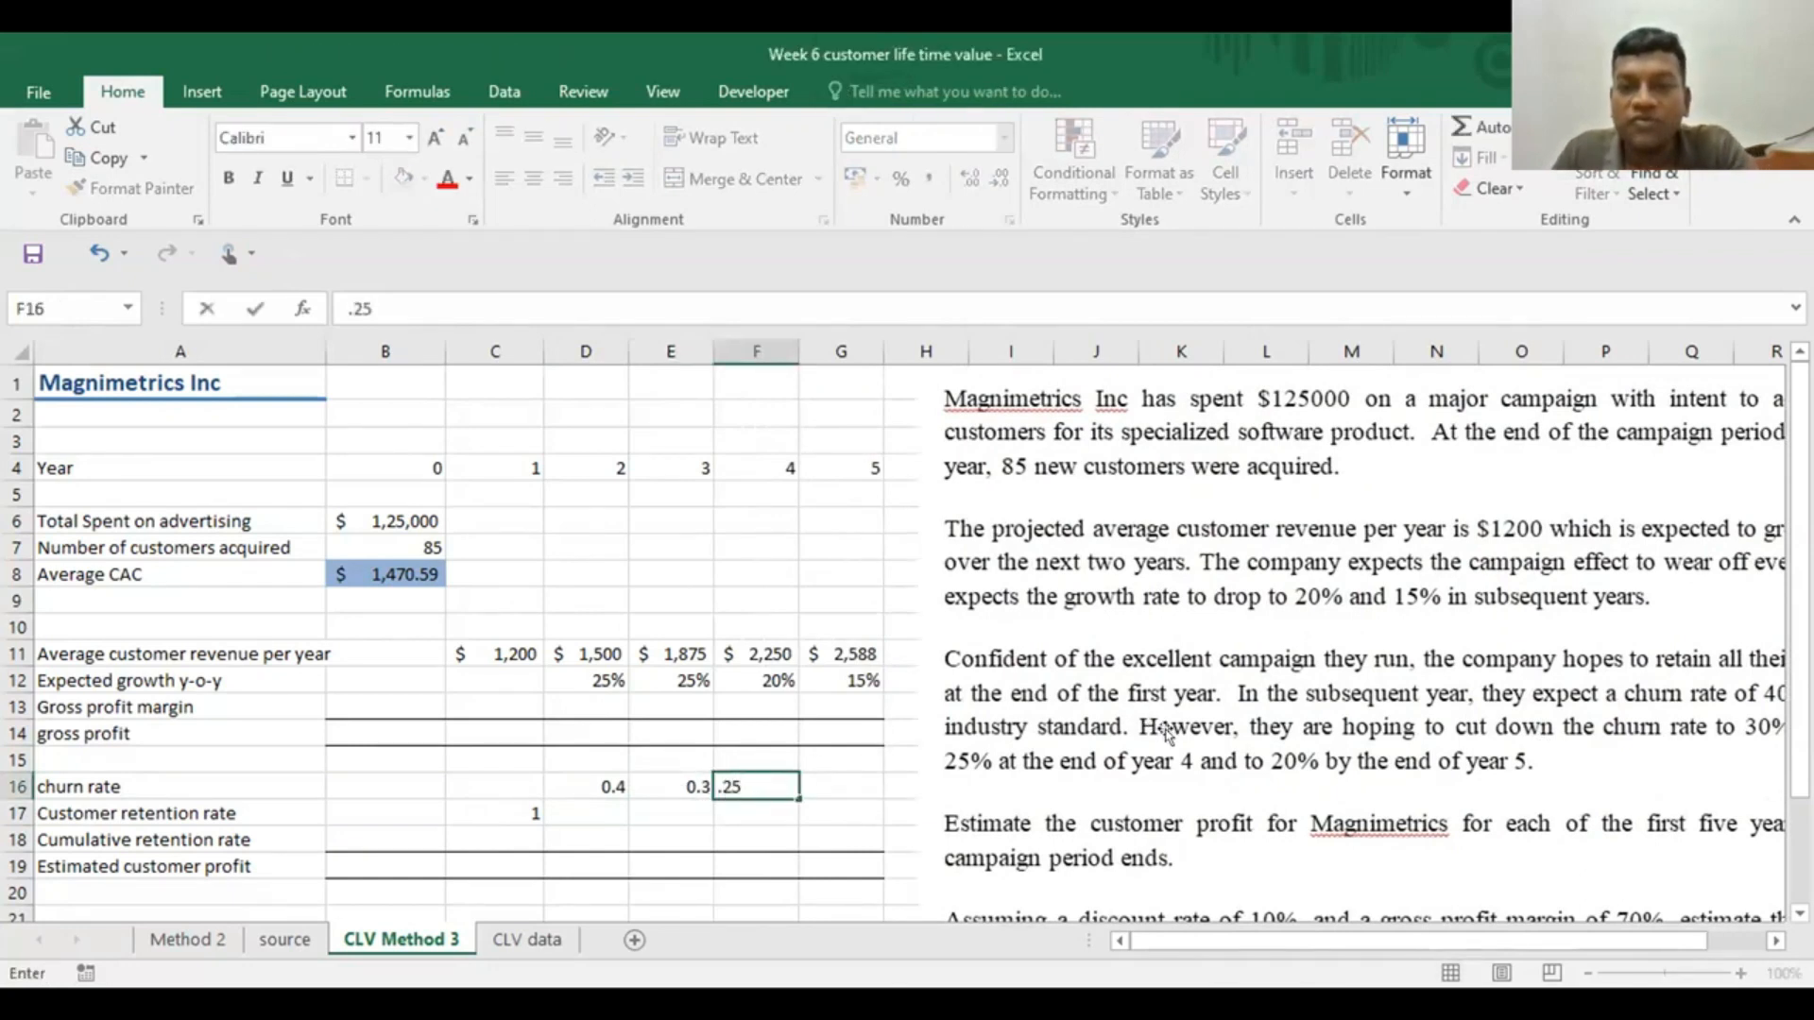
Enter .2 as the year 5 churn rate in G16 and format the churn rates in D16:G16 as percentages
click(847, 786)
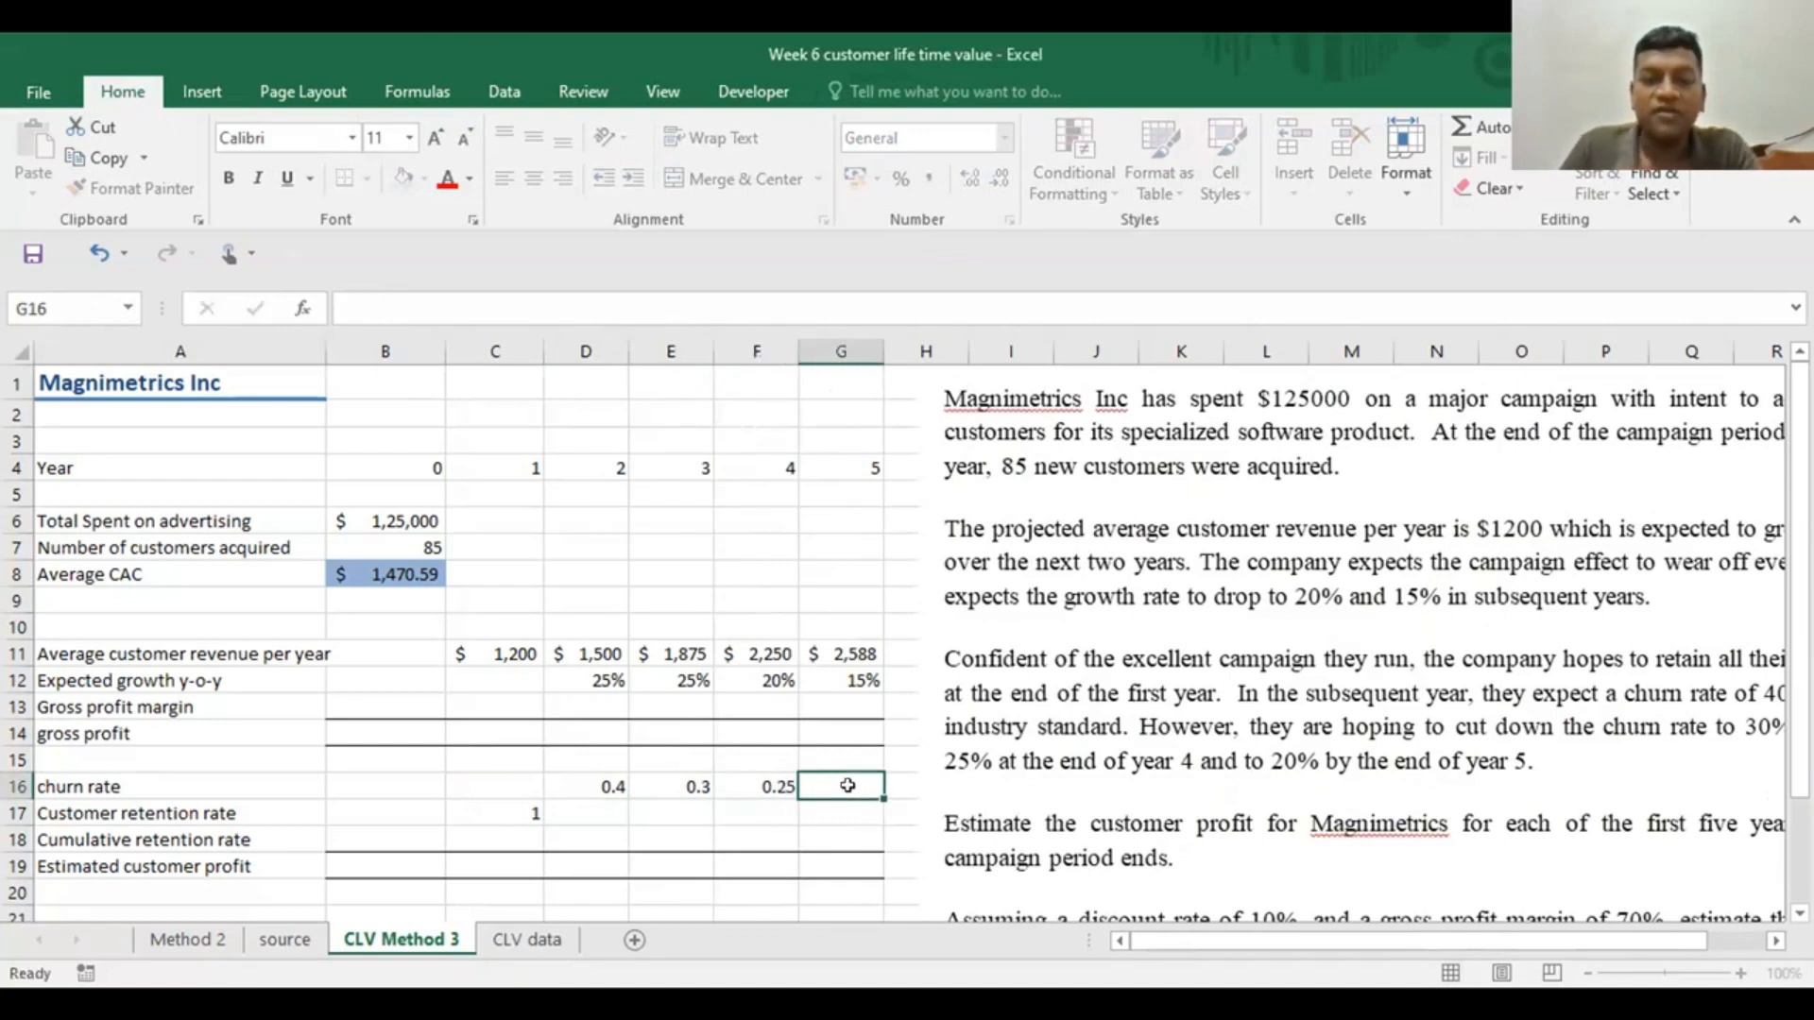
text(.2)
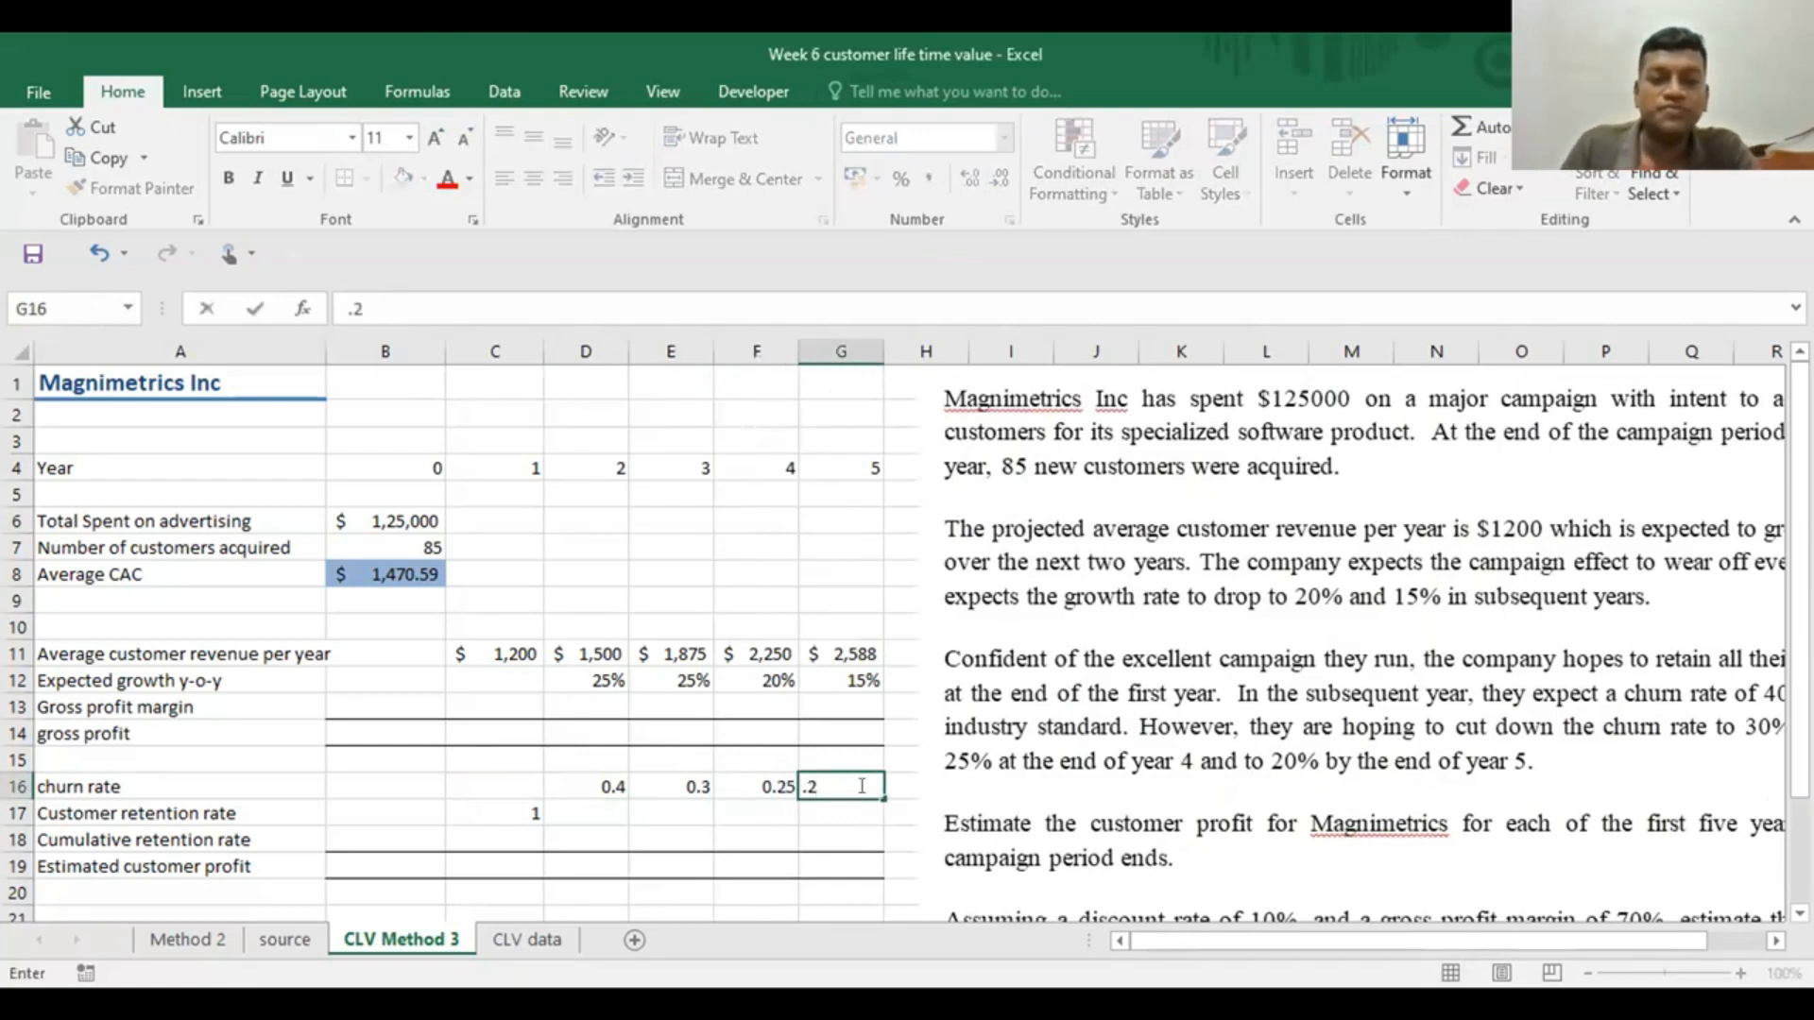
click(1168, 746)
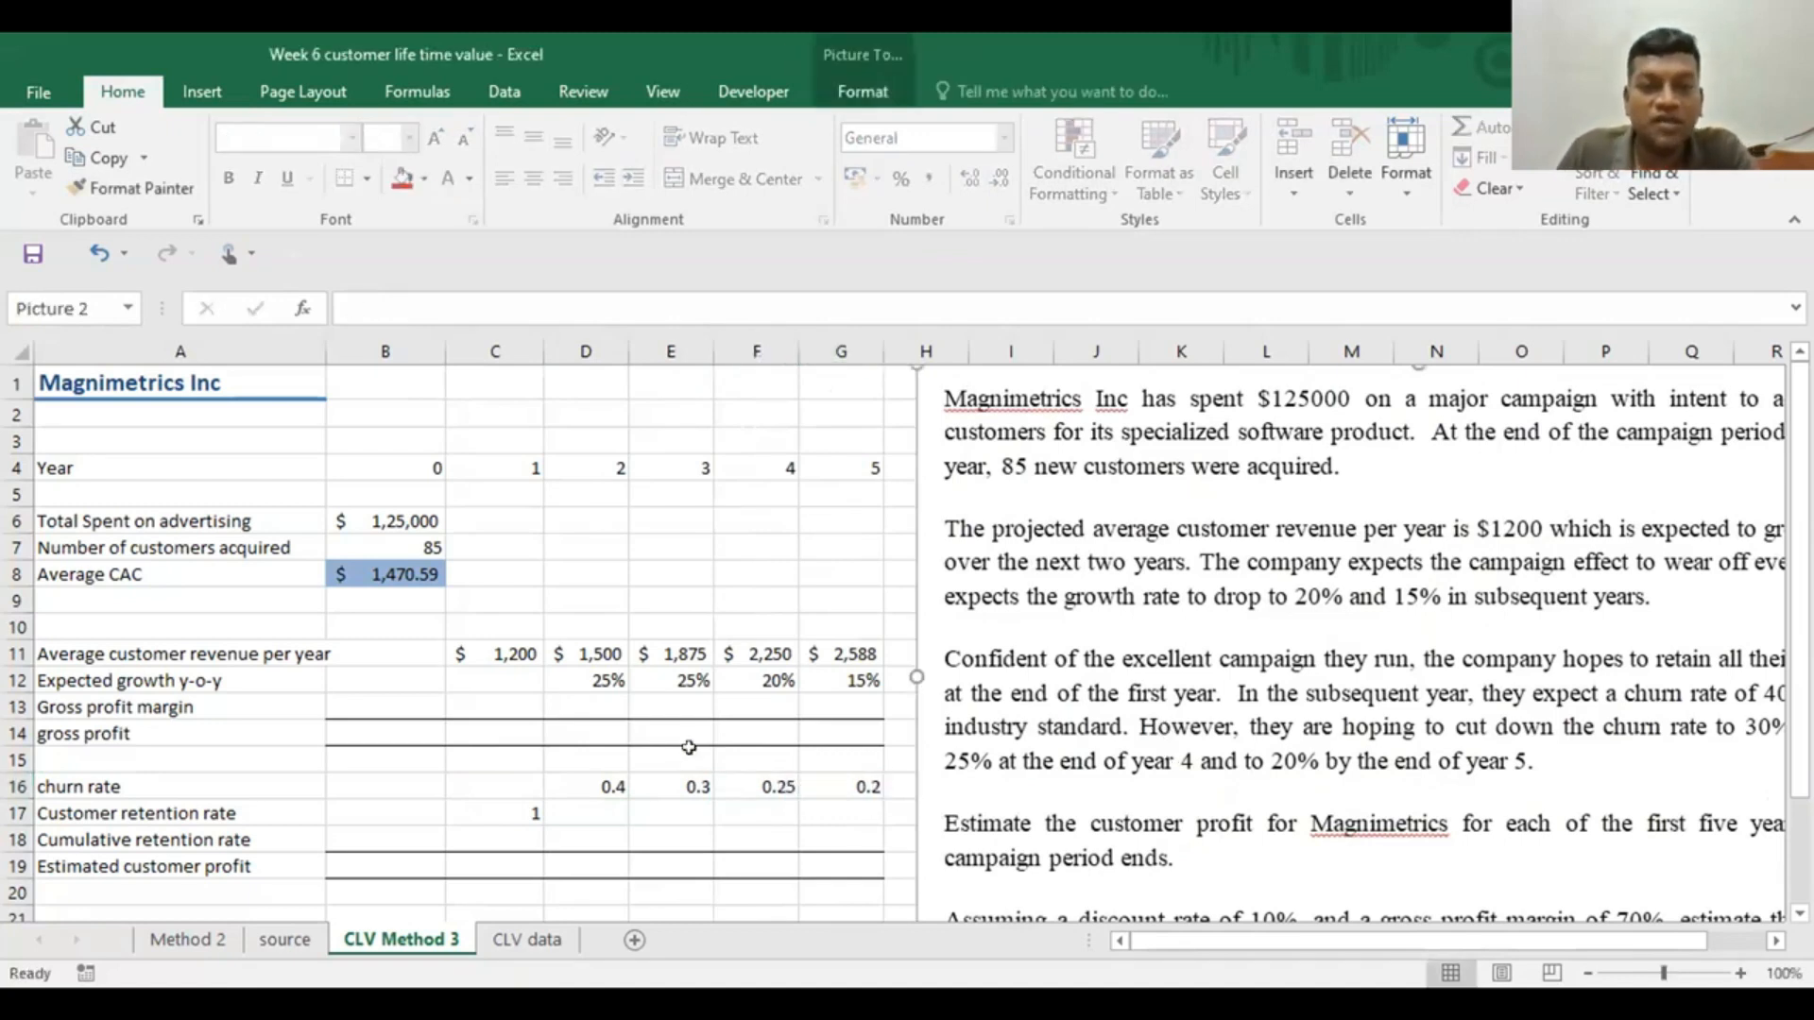
click(604, 785)
drag(649, 782, 850, 786)
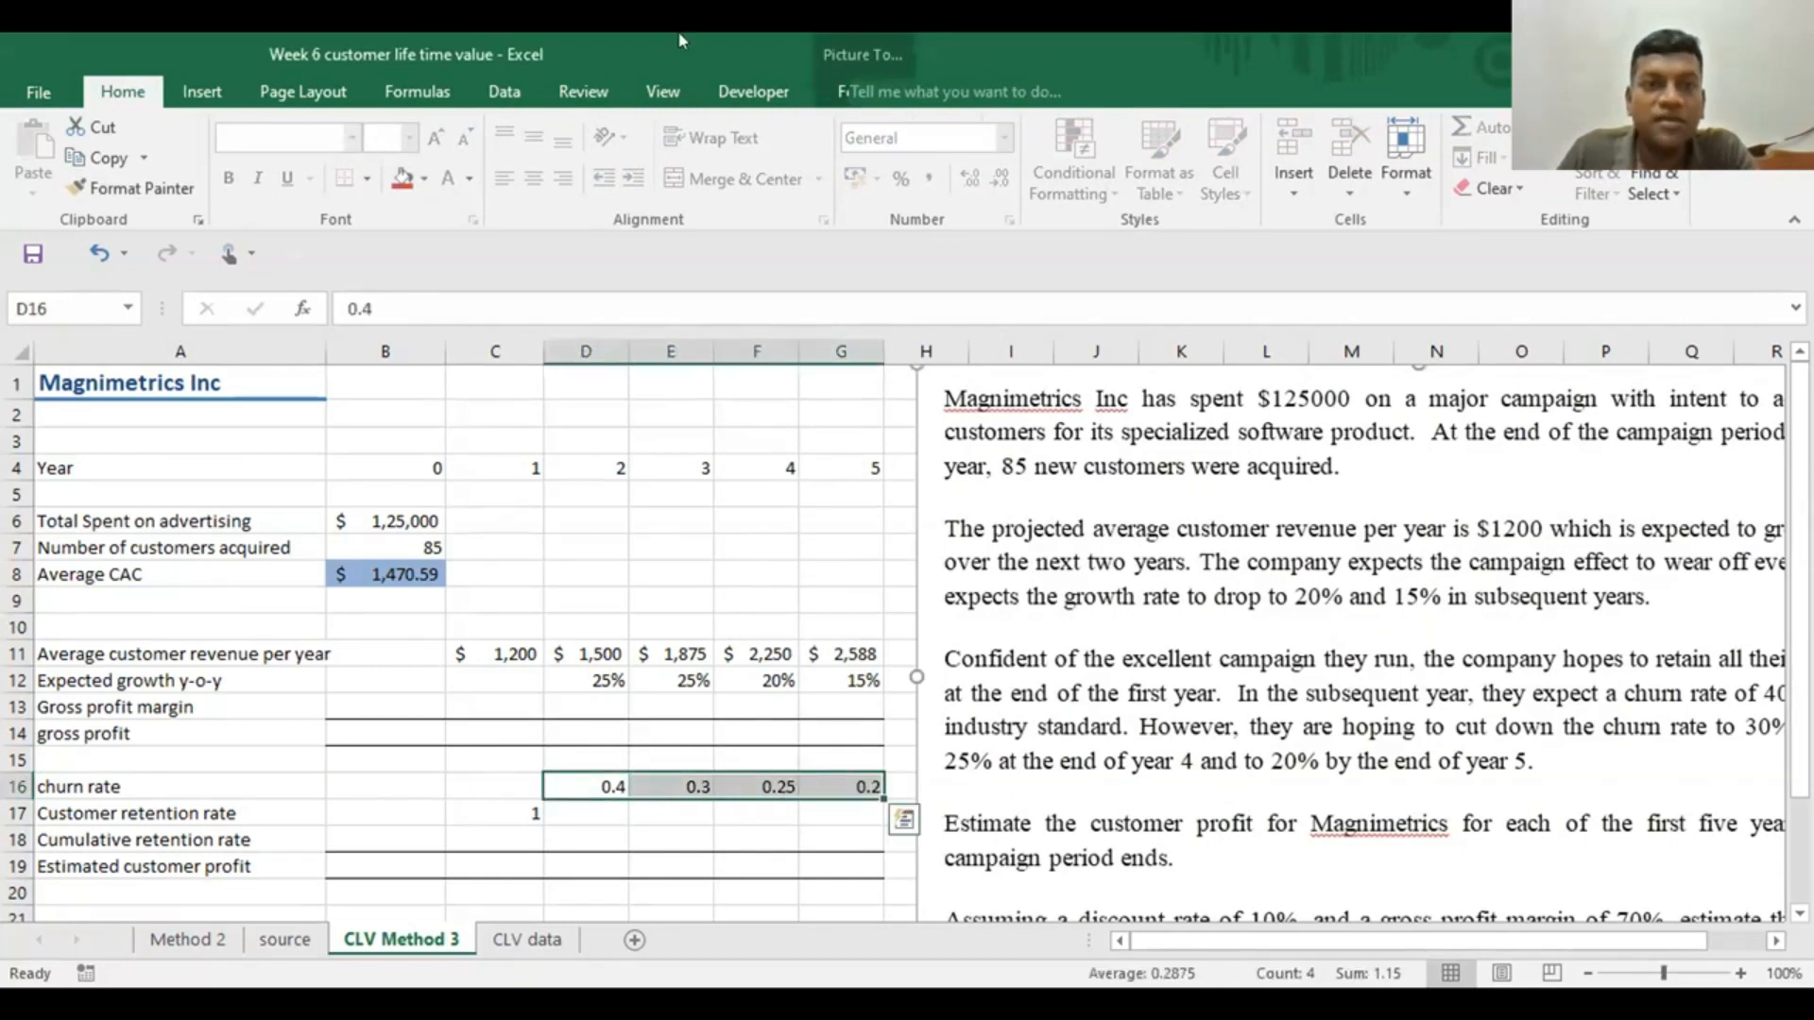
click(901, 178)
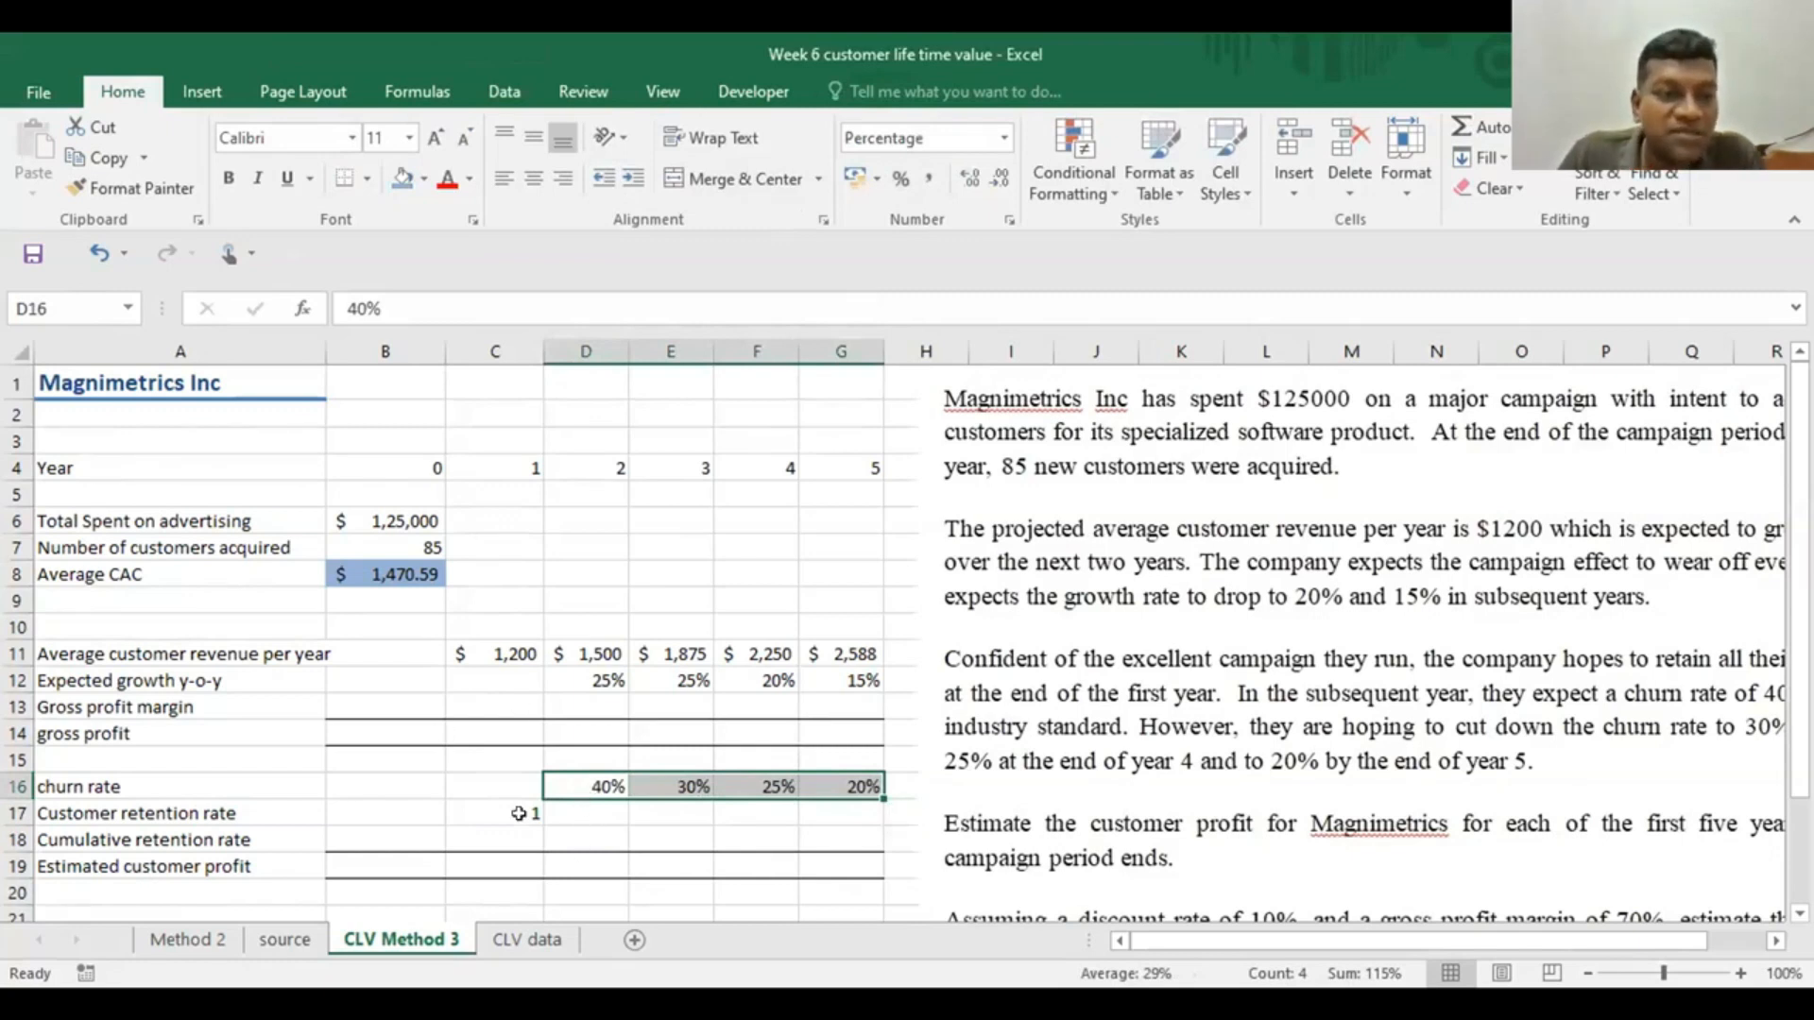
Calculate the year 2 customer retention rate in D17 with =1-D16 and fill the formula across to G17
click(579, 805)
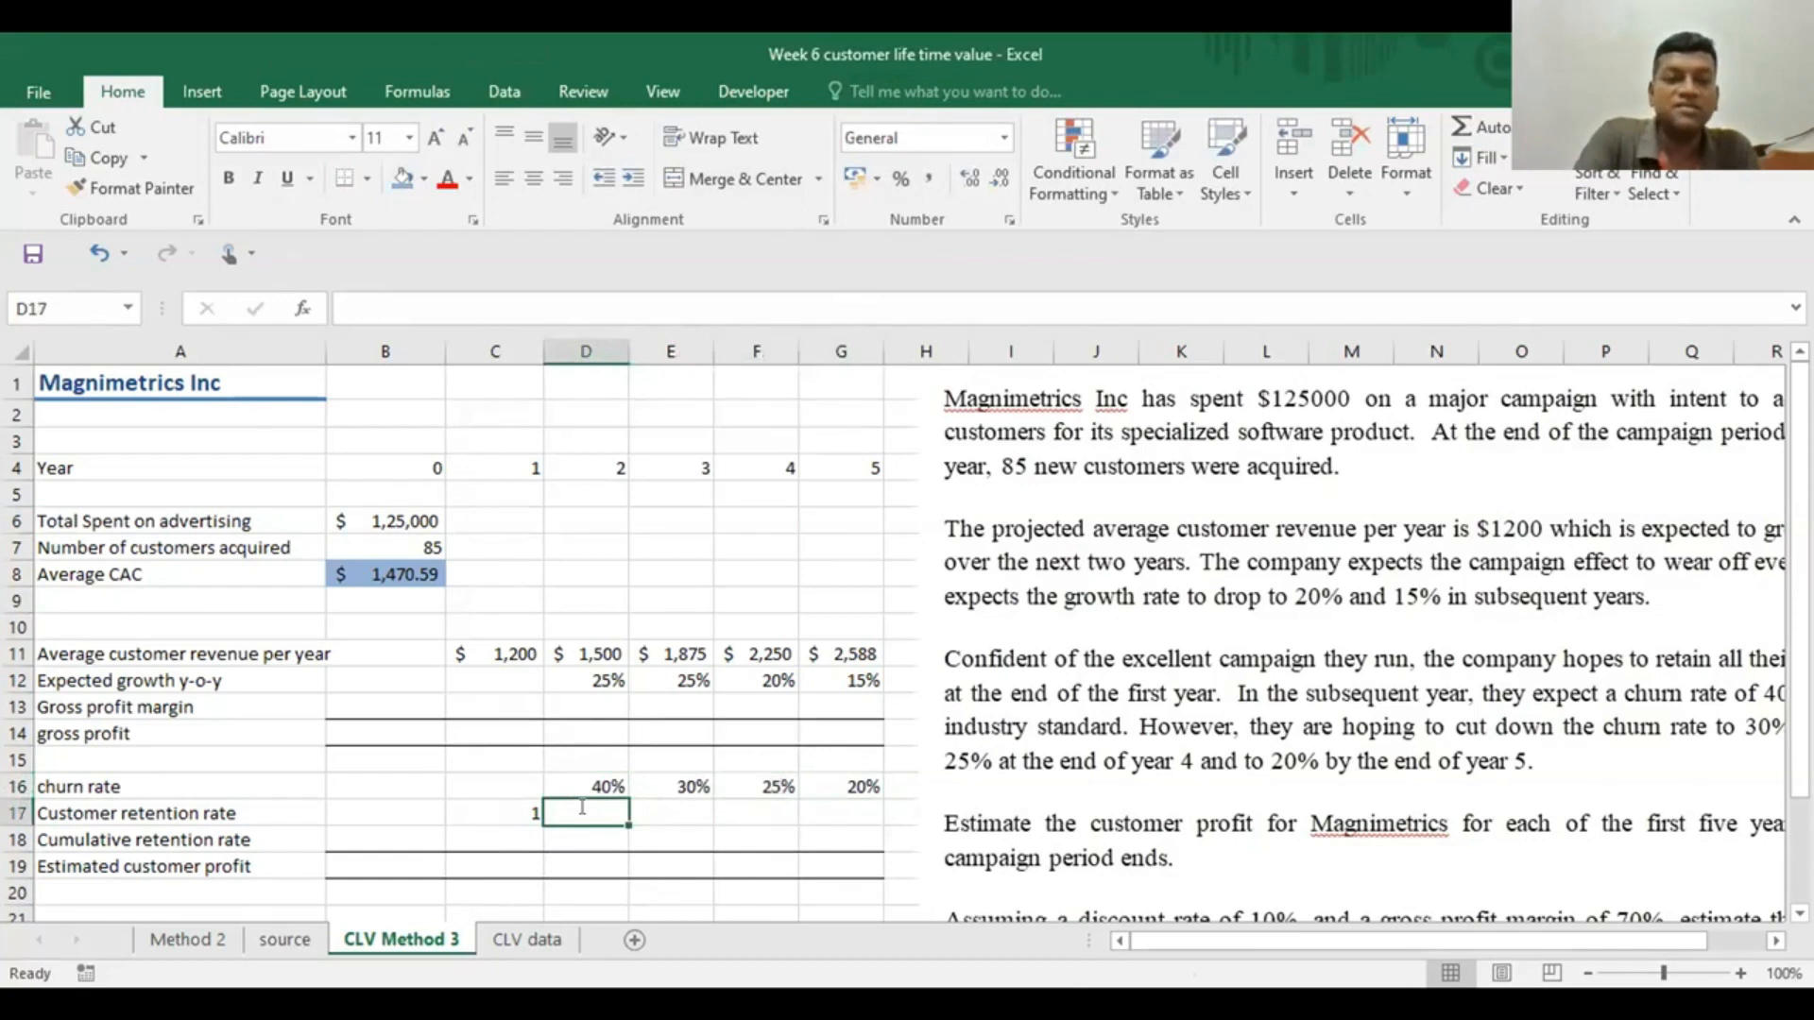
text(=1-)
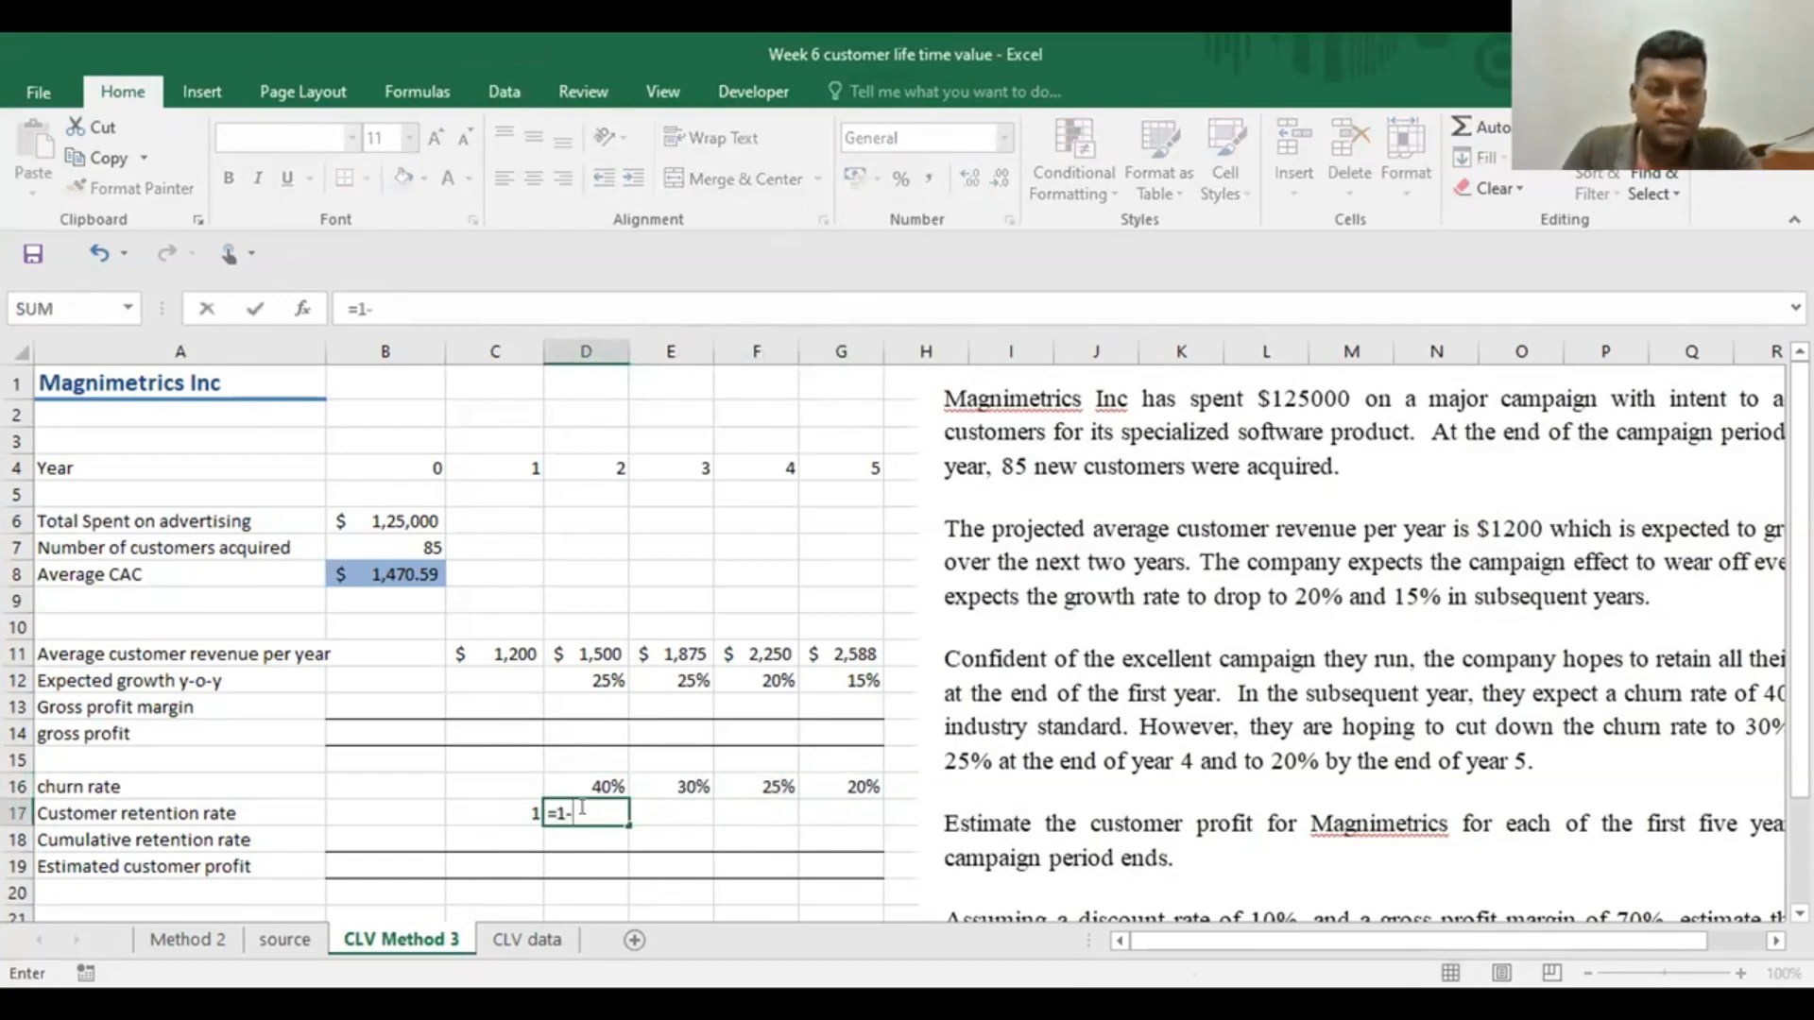
click(604, 784)
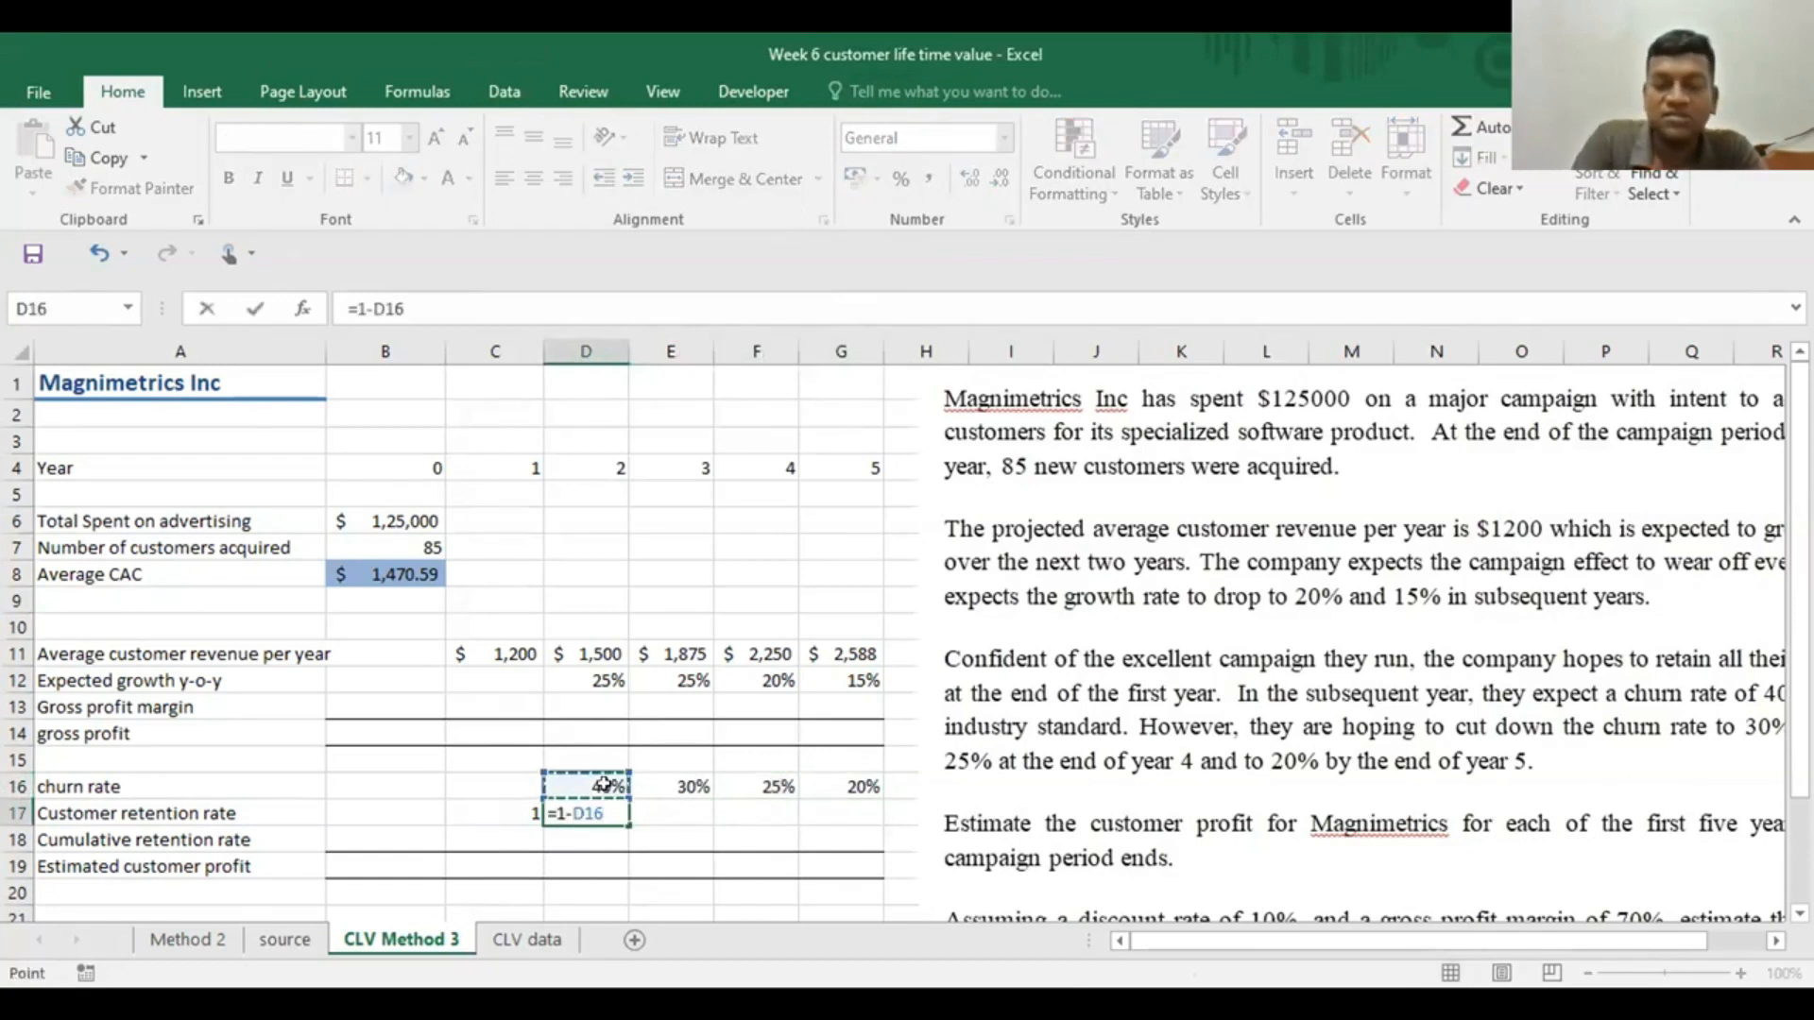
key(Return)
click(599, 813)
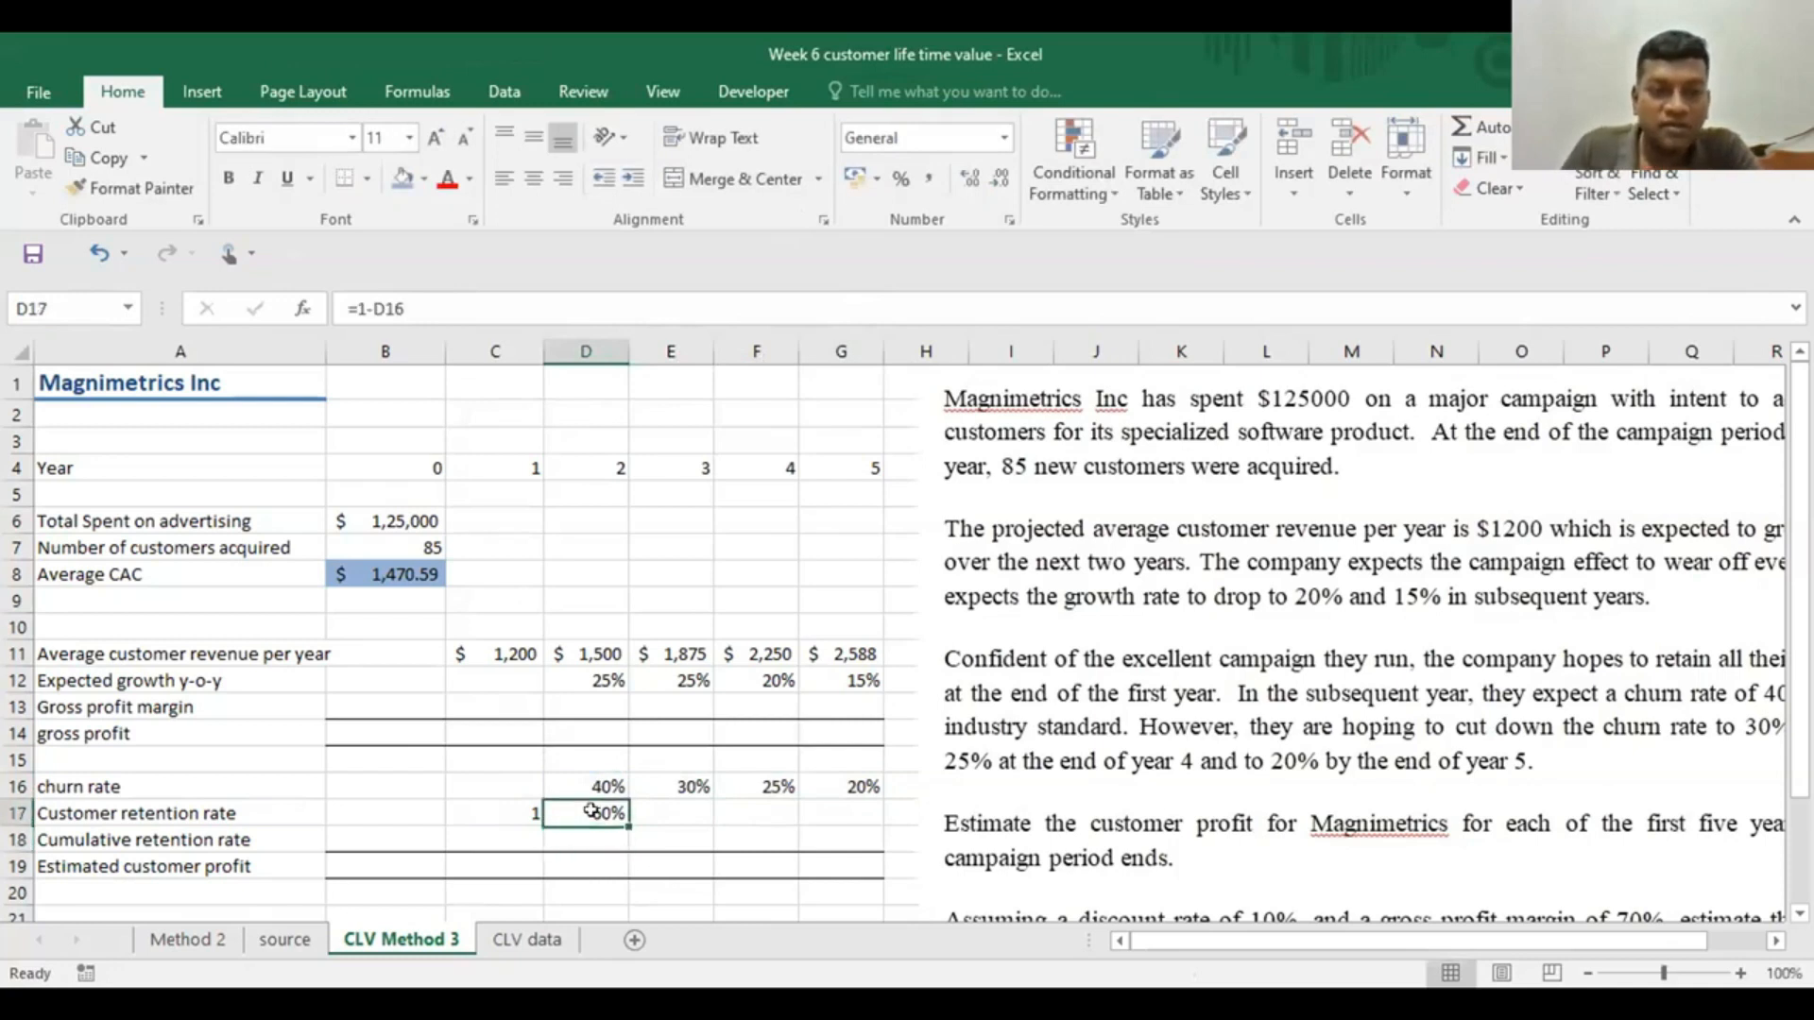
drag(628, 818, 813, 826)
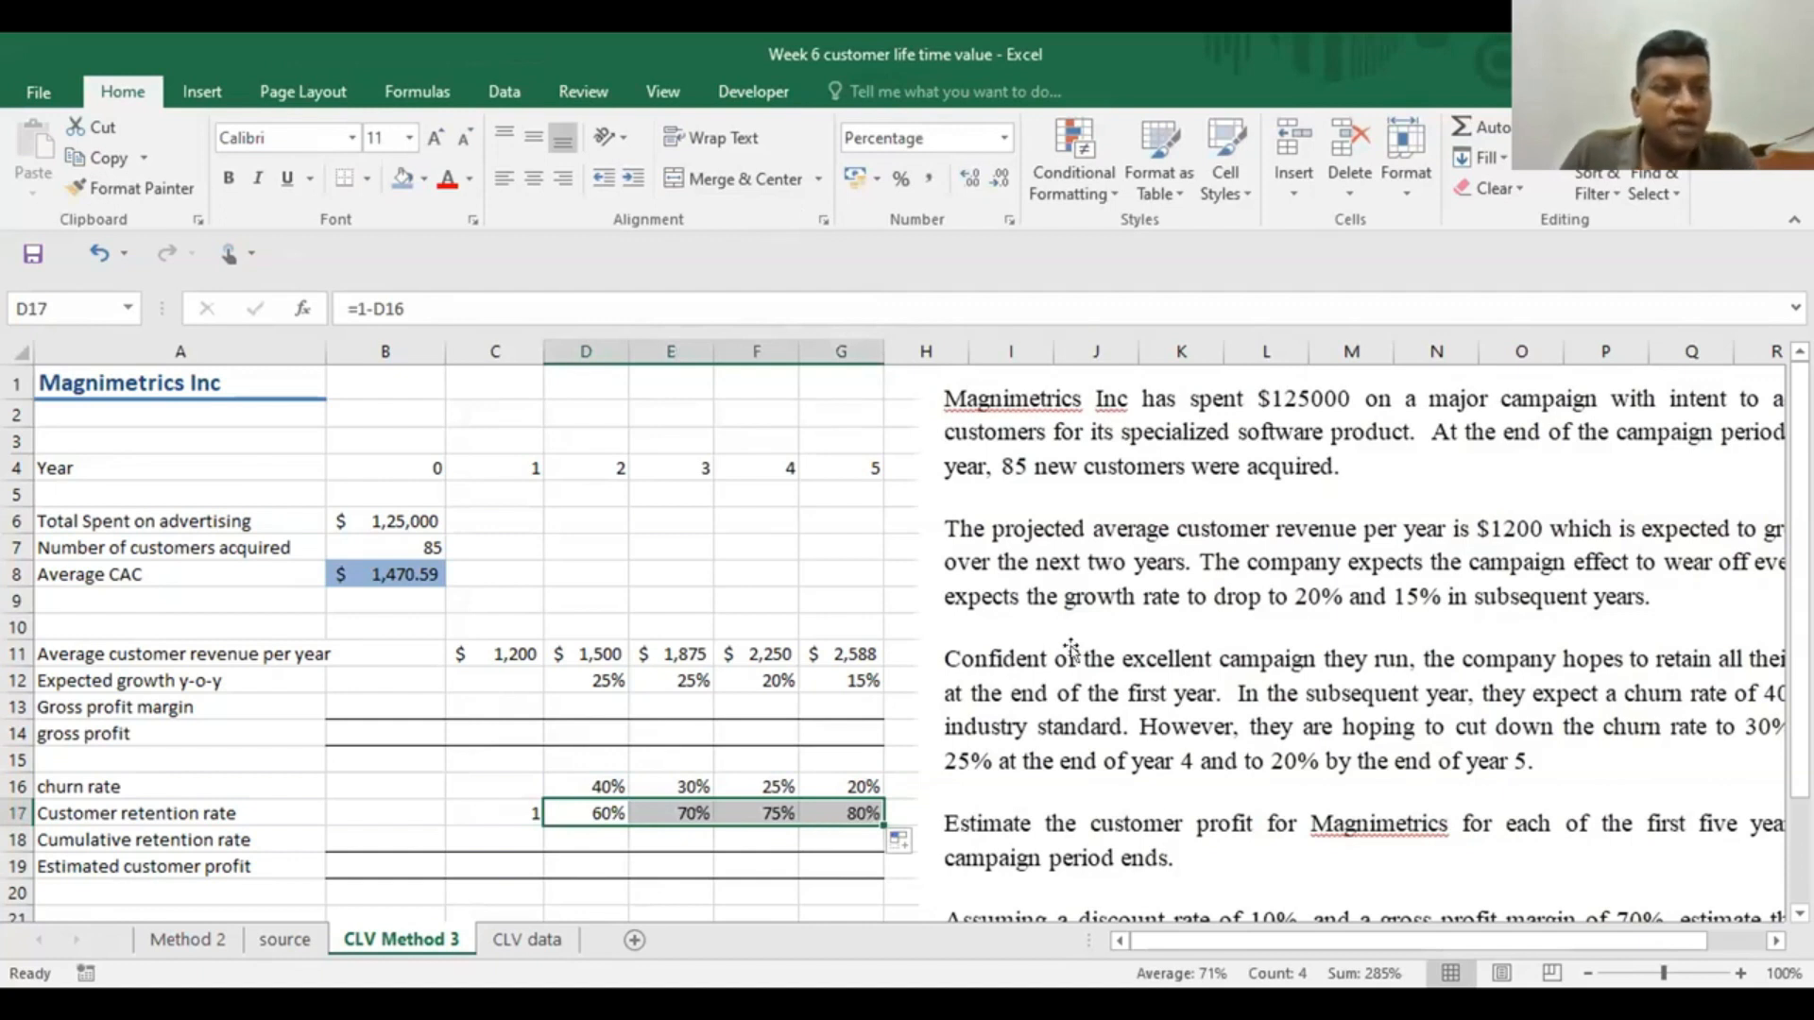
Enter =1*D17 as the year 2 cumulative retention rate in D18 and fill the formula across to G18
scroll(1073, 647, down, 1)
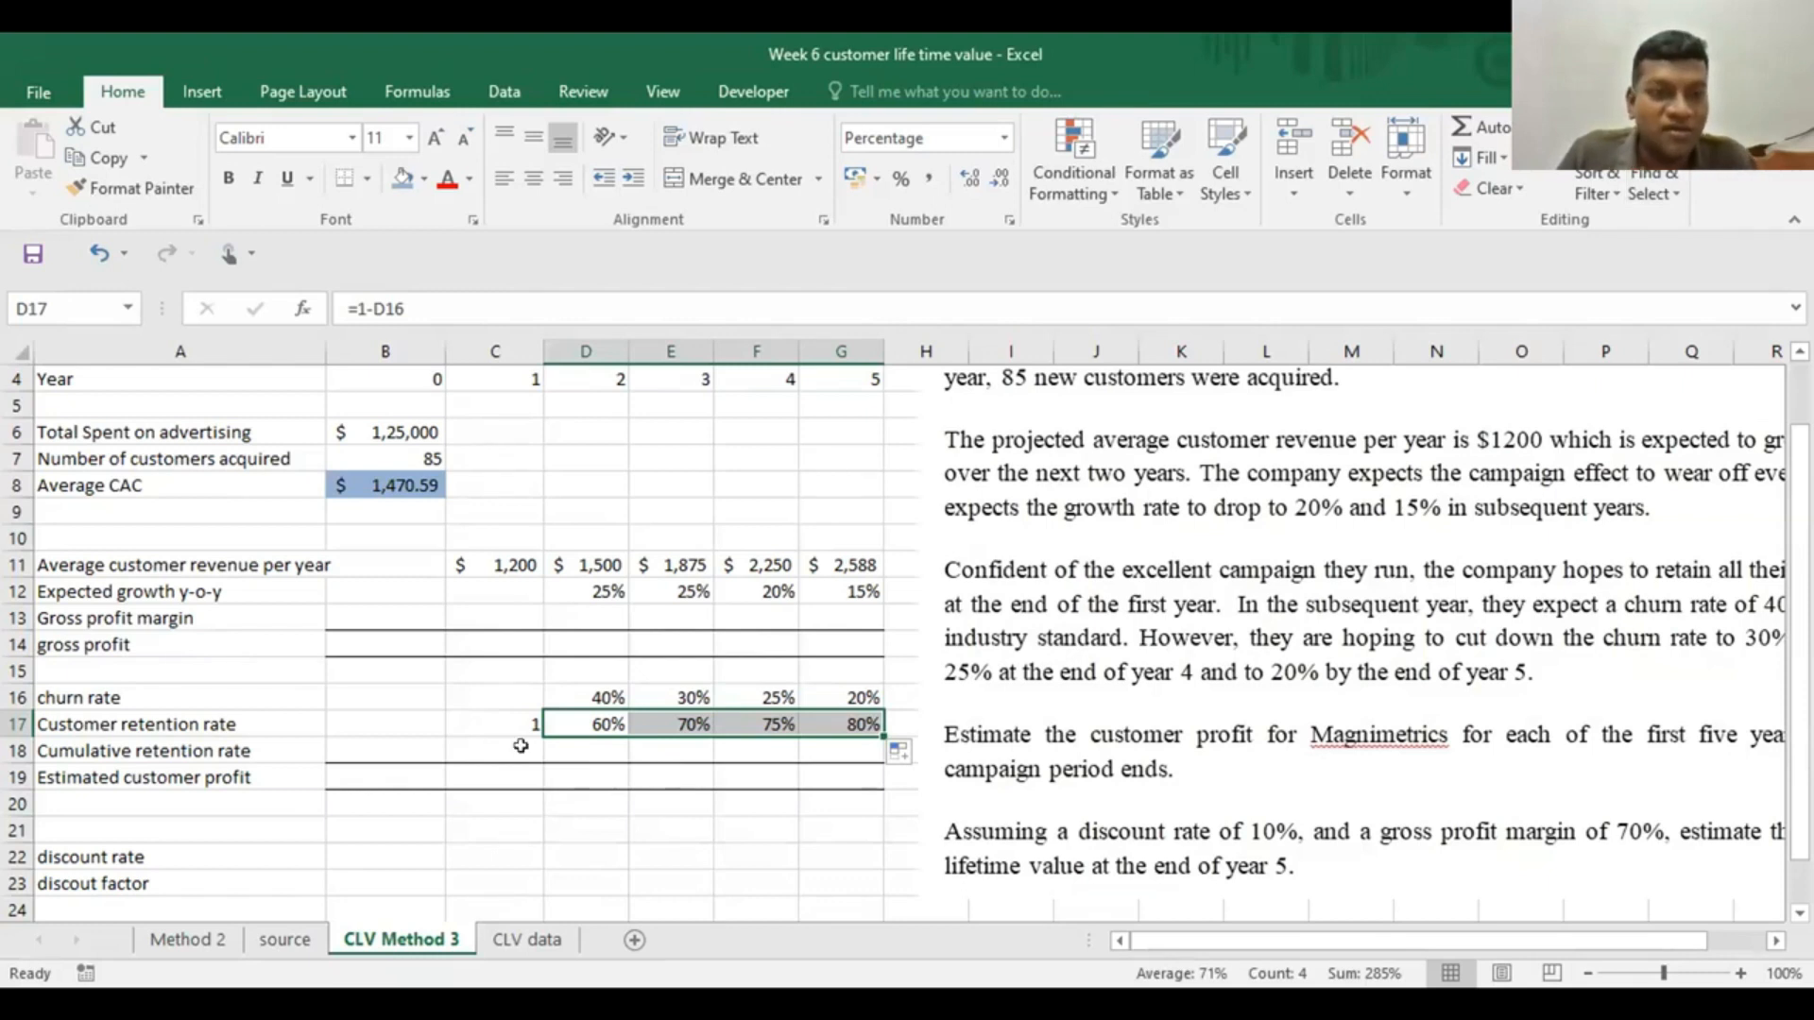
click(571, 744)
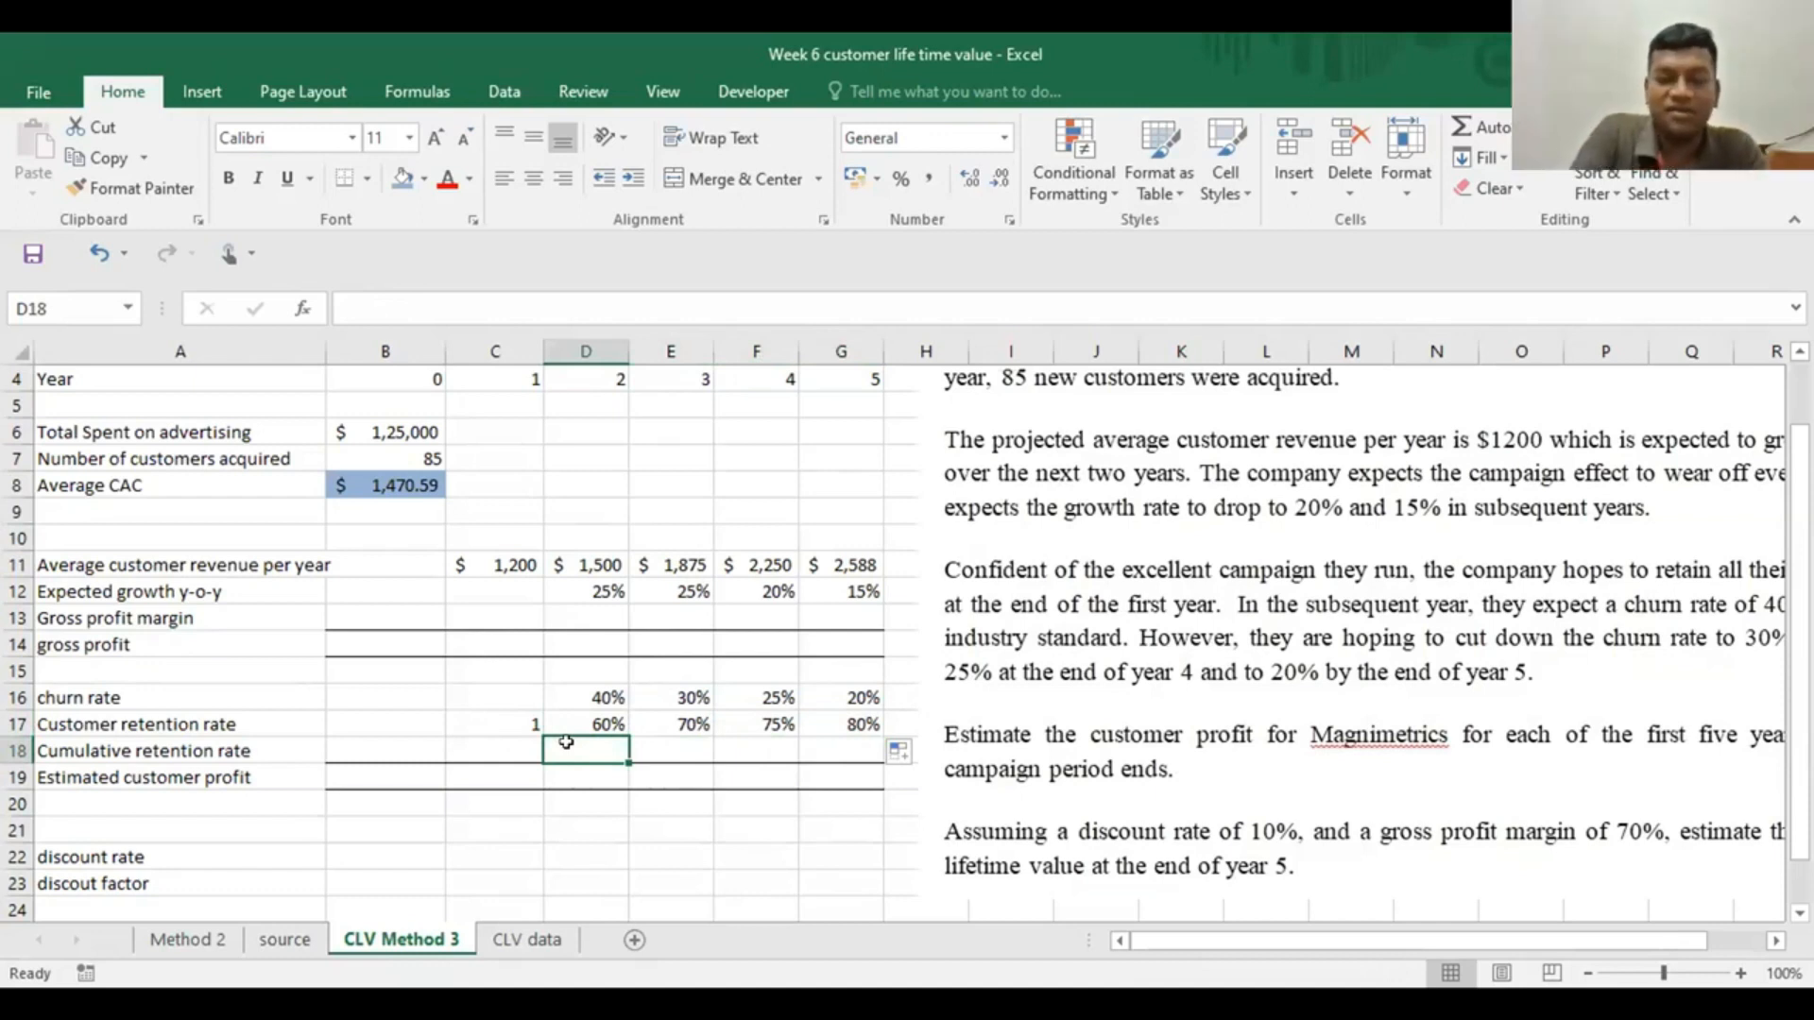
text(=1)
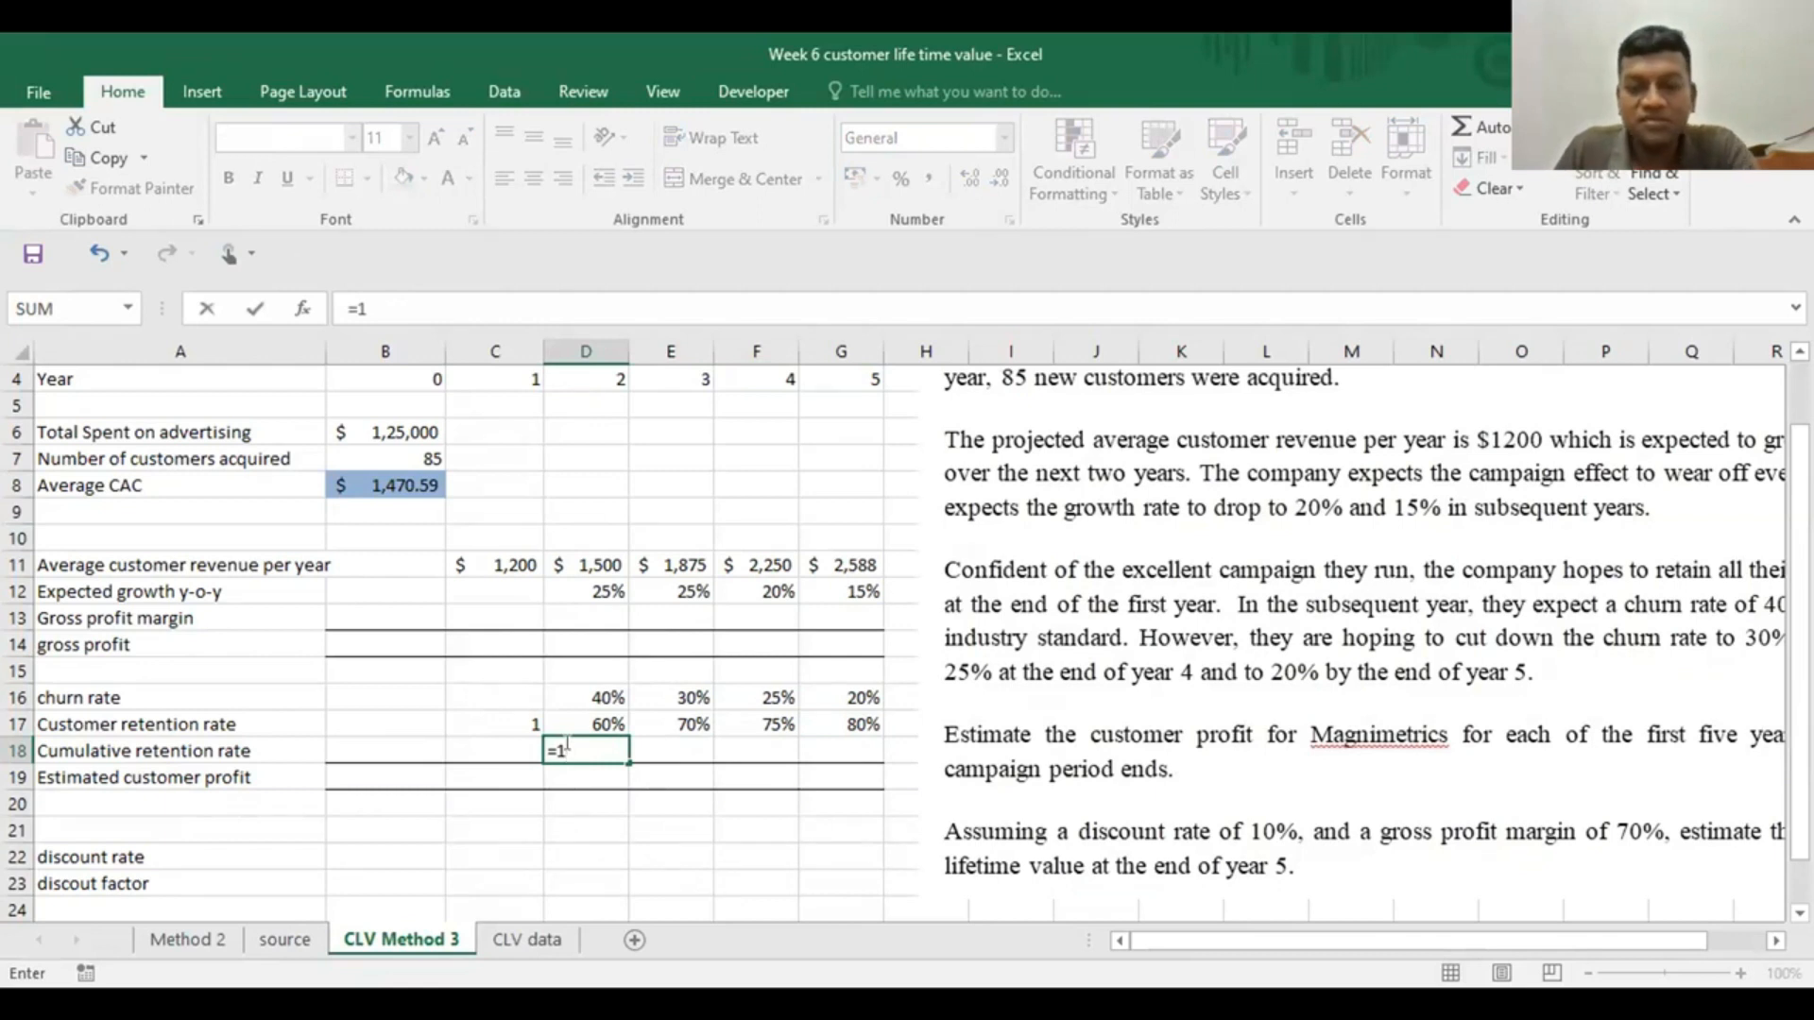
text(*)
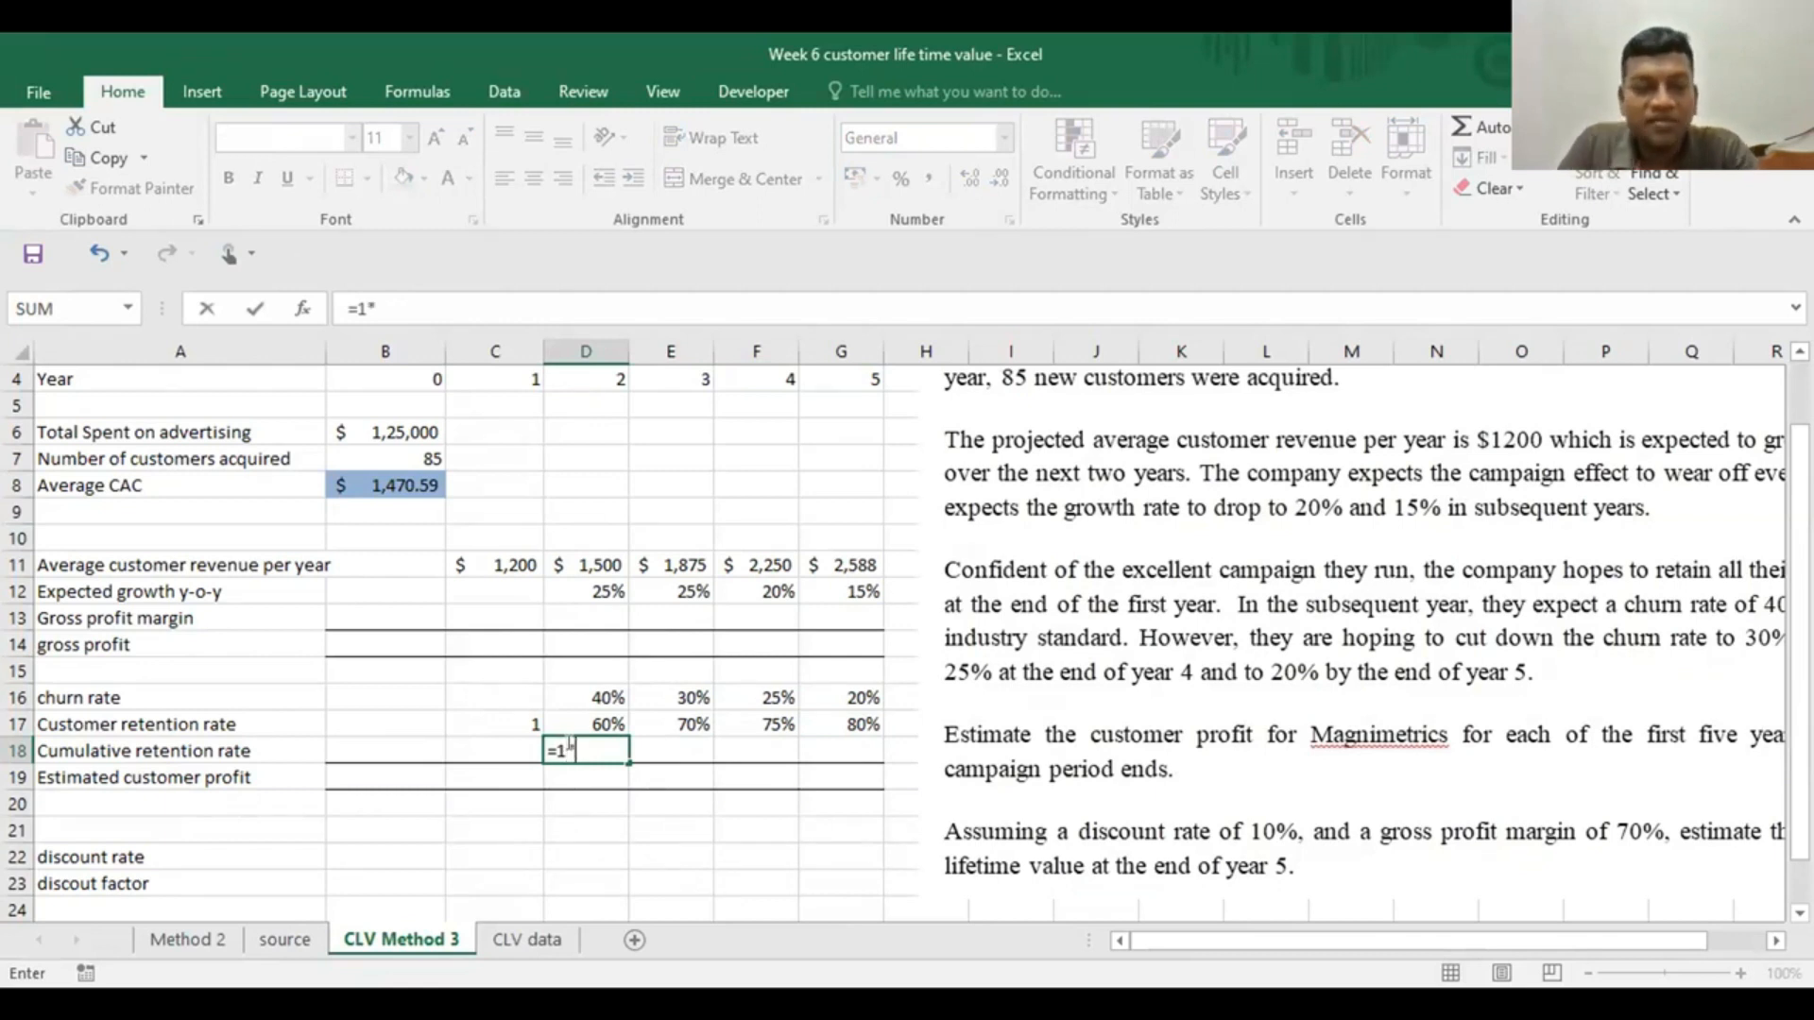
click(591, 722)
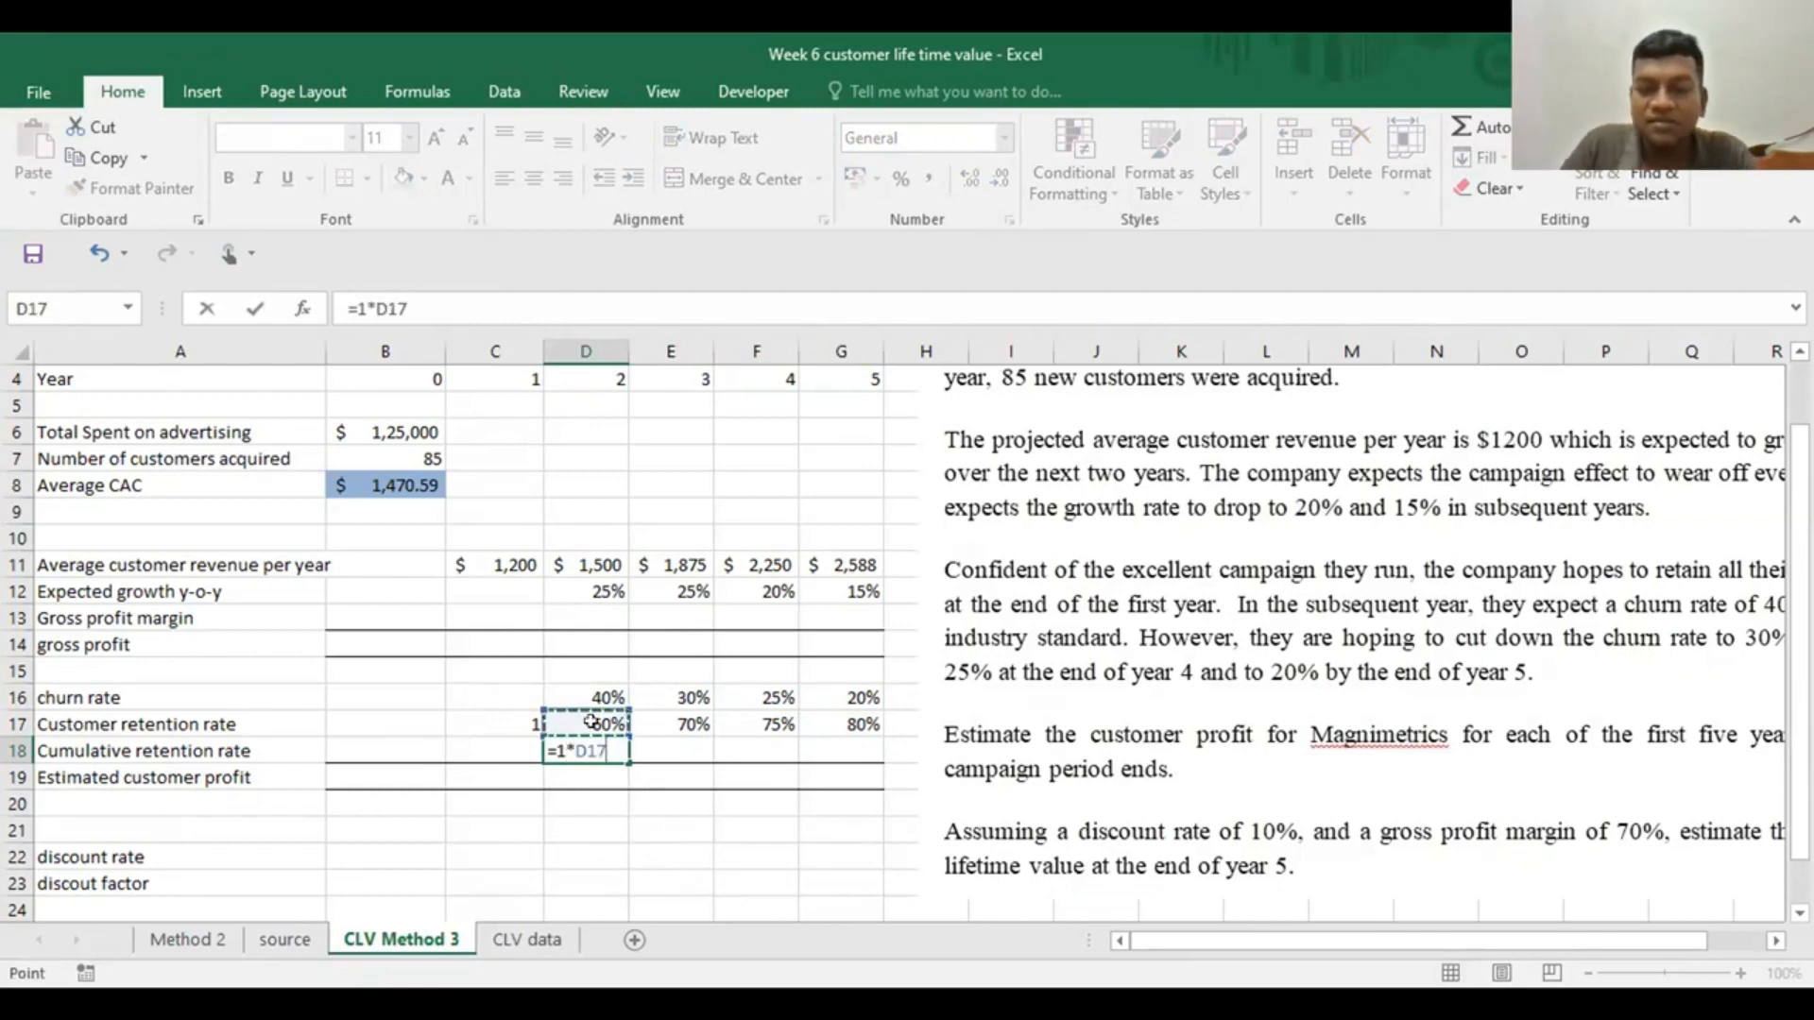
key(Return)
click(604, 751)
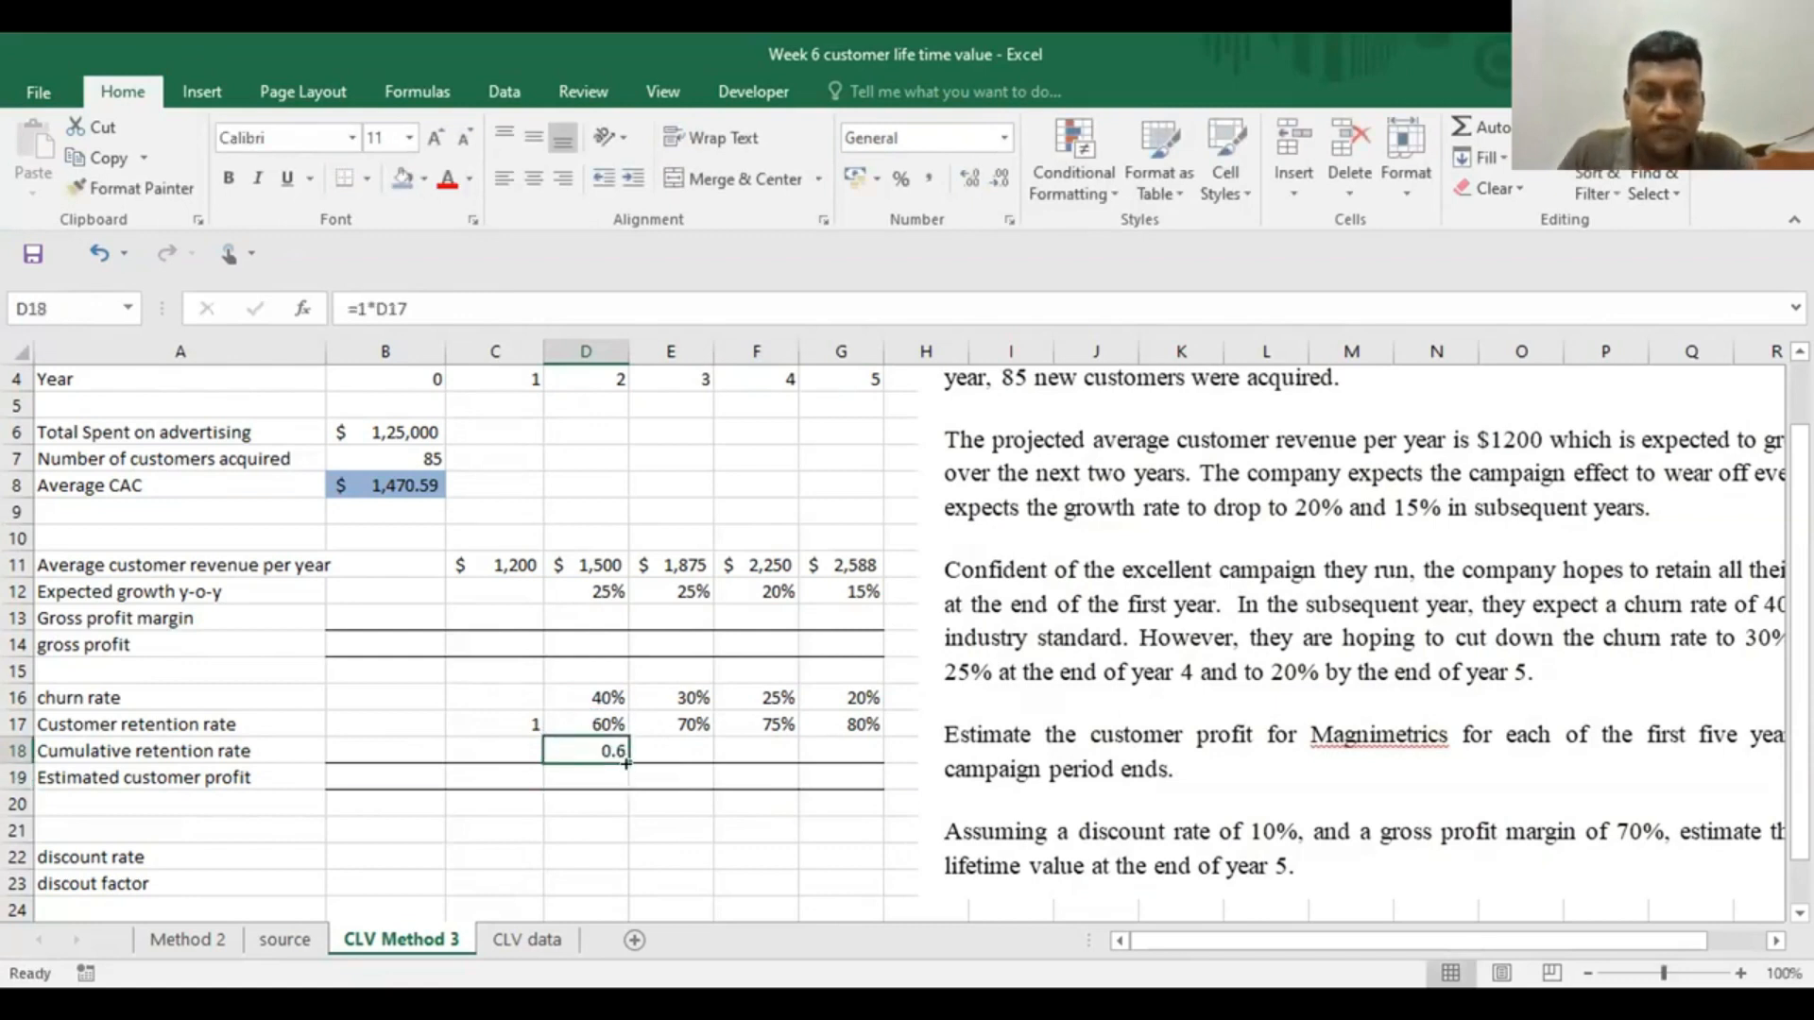
drag(626, 753, 879, 756)
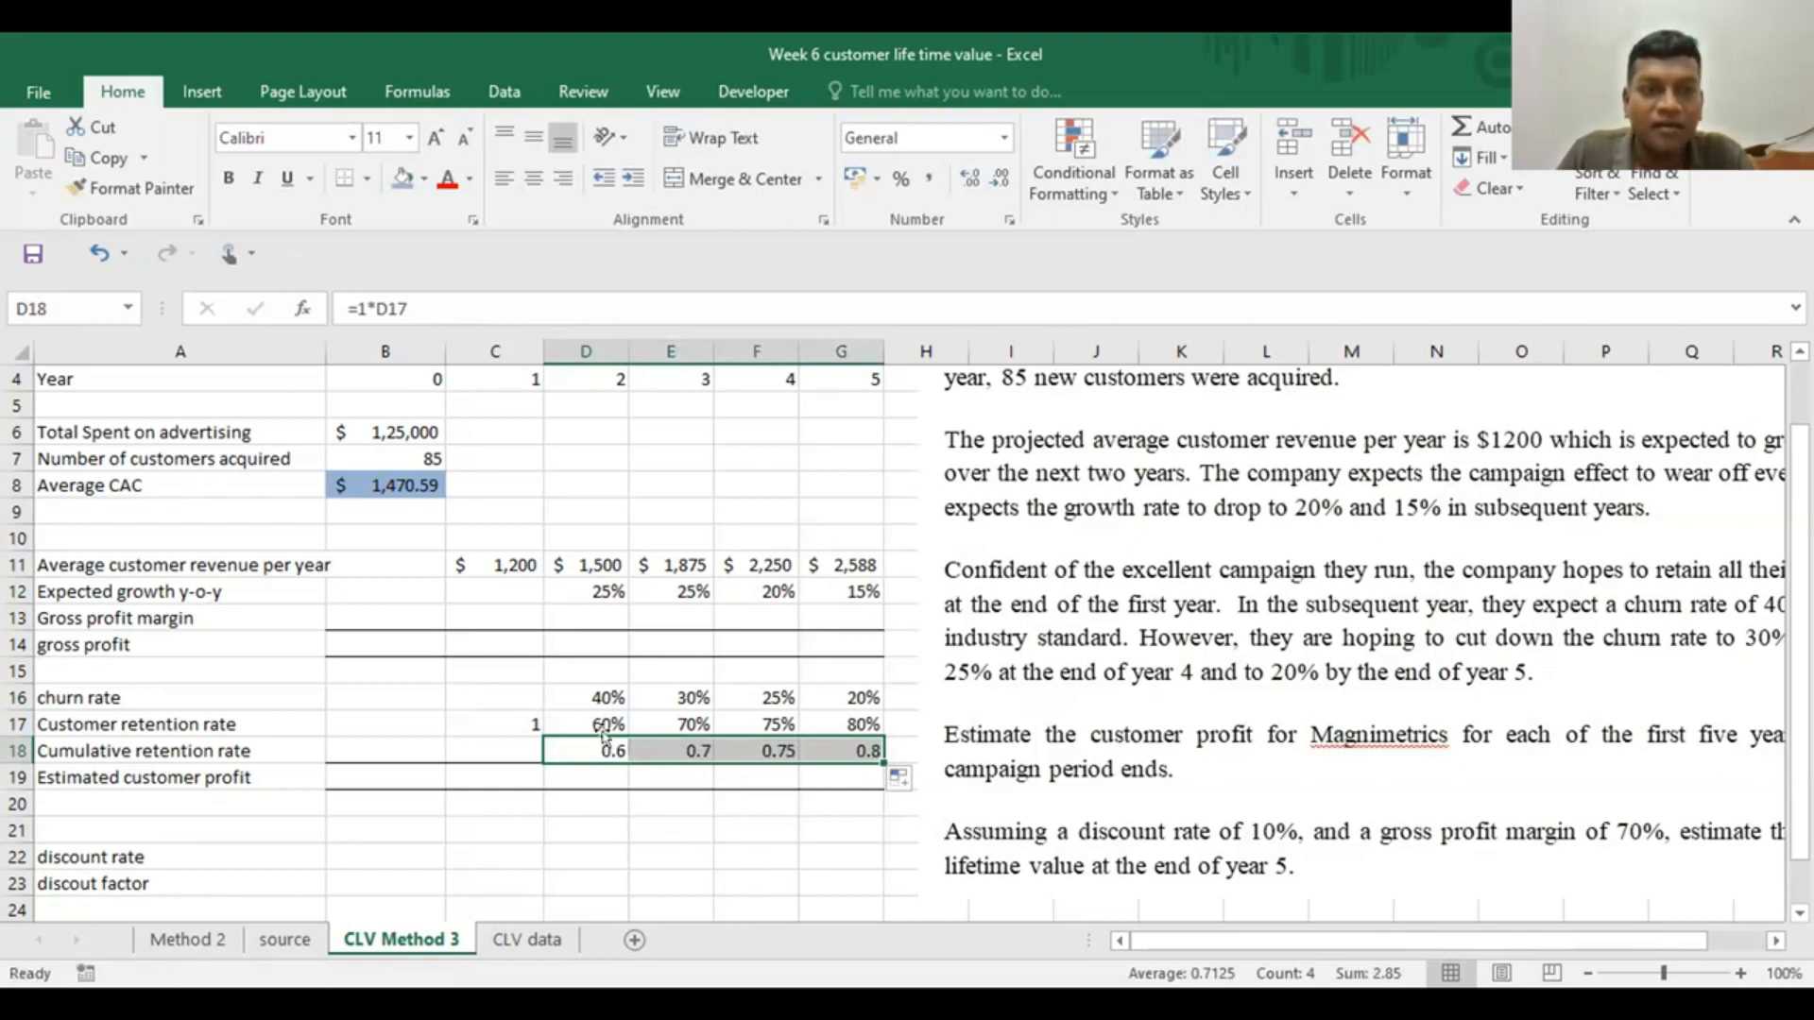
Examine the year 3 cumulative retention formula in E18 and compare the year 2 and 3 churn rates with their retention rates
click(654, 748)
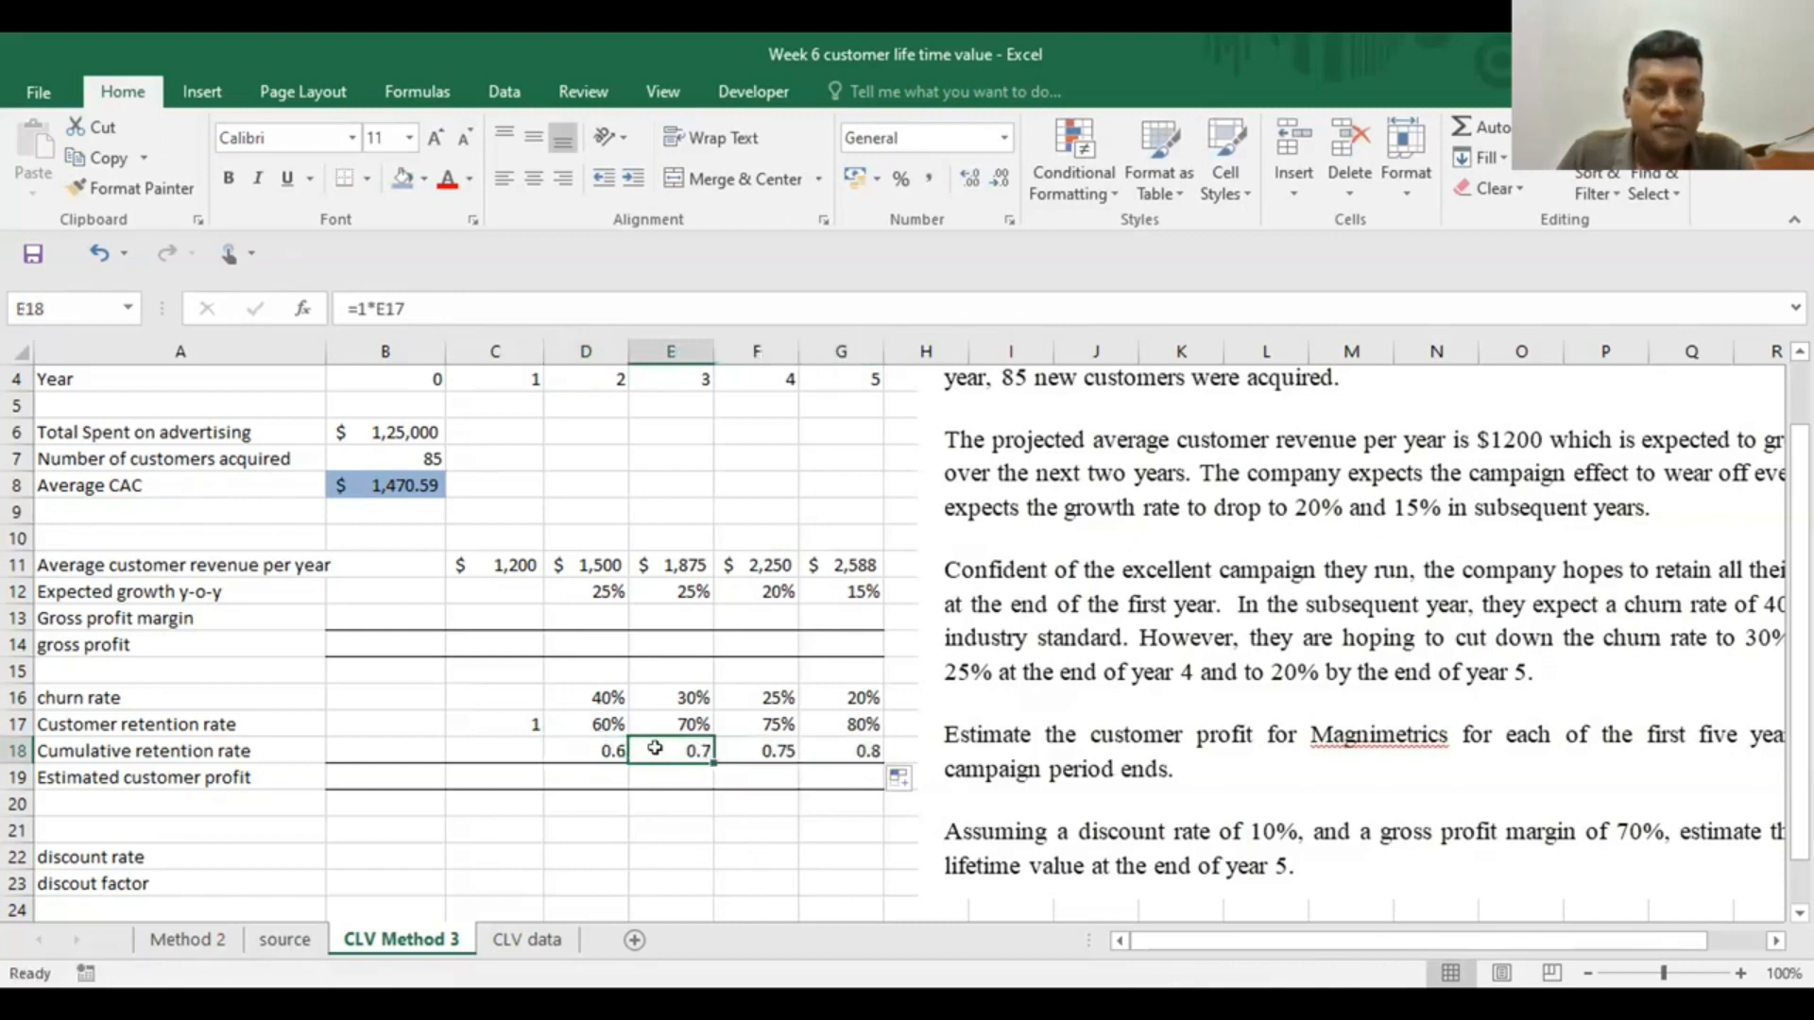
double_click(655, 747)
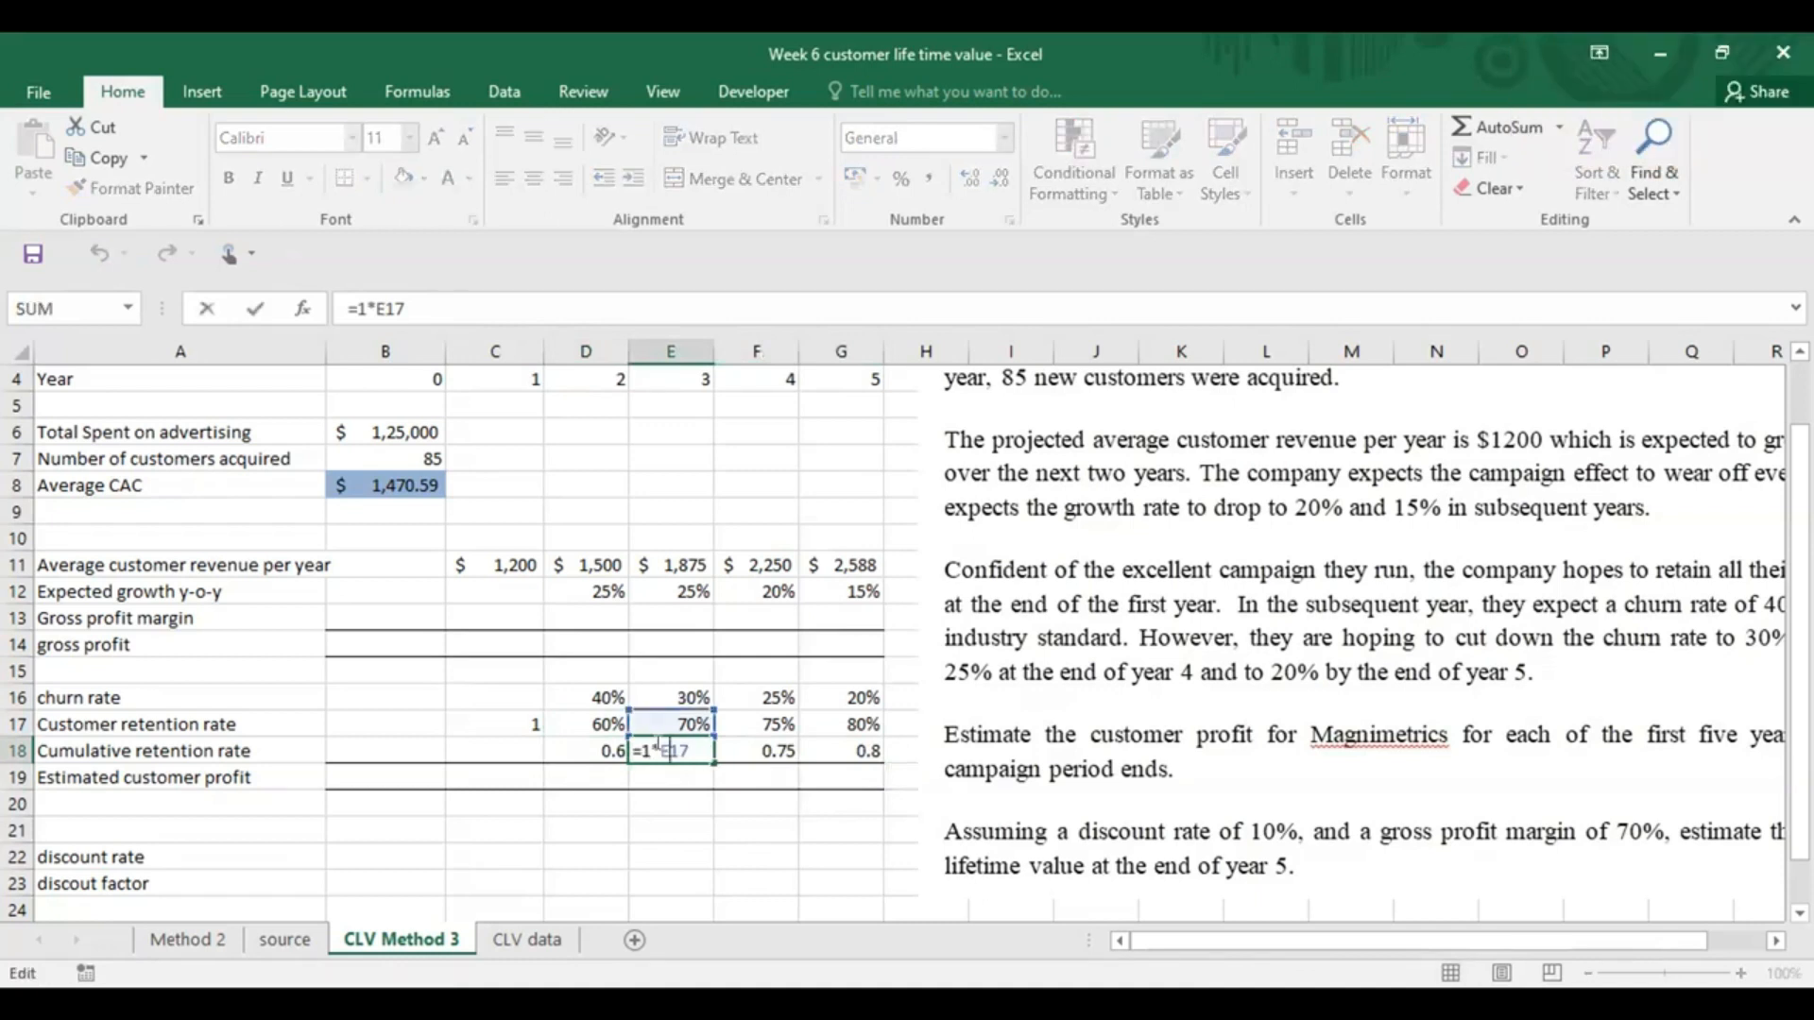
key(ctrl+Return)
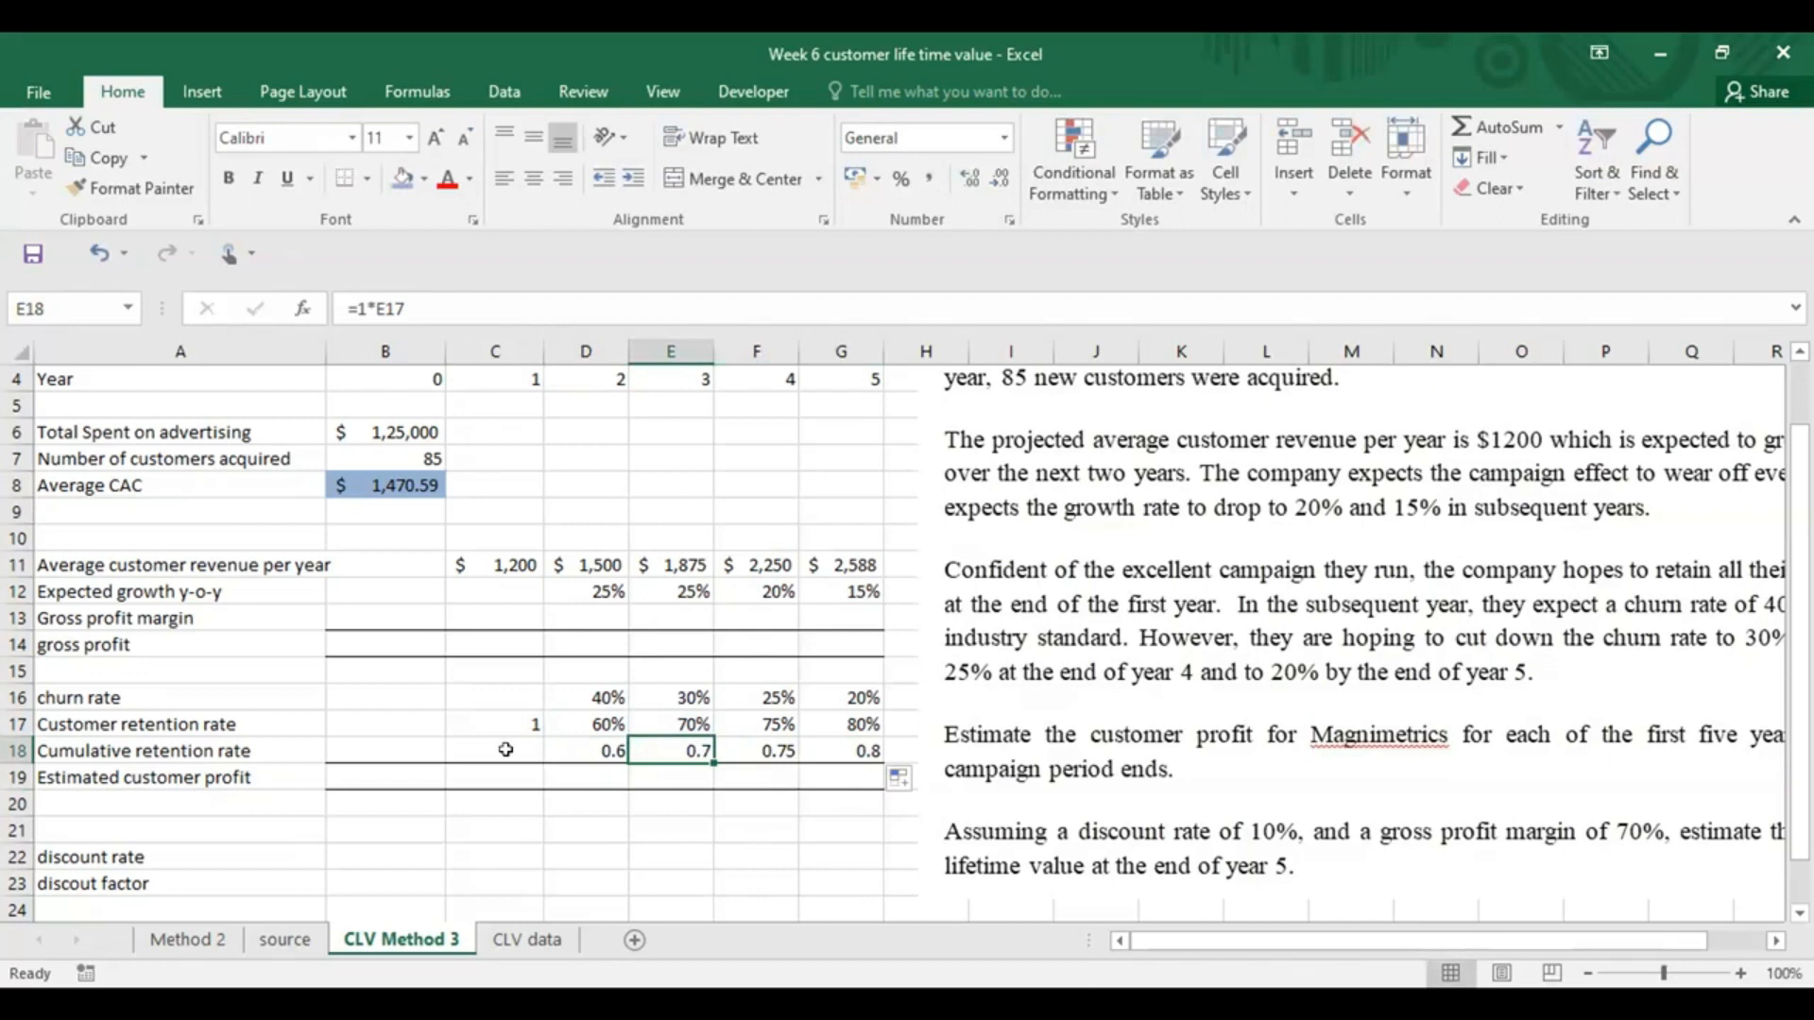
click(579, 721)
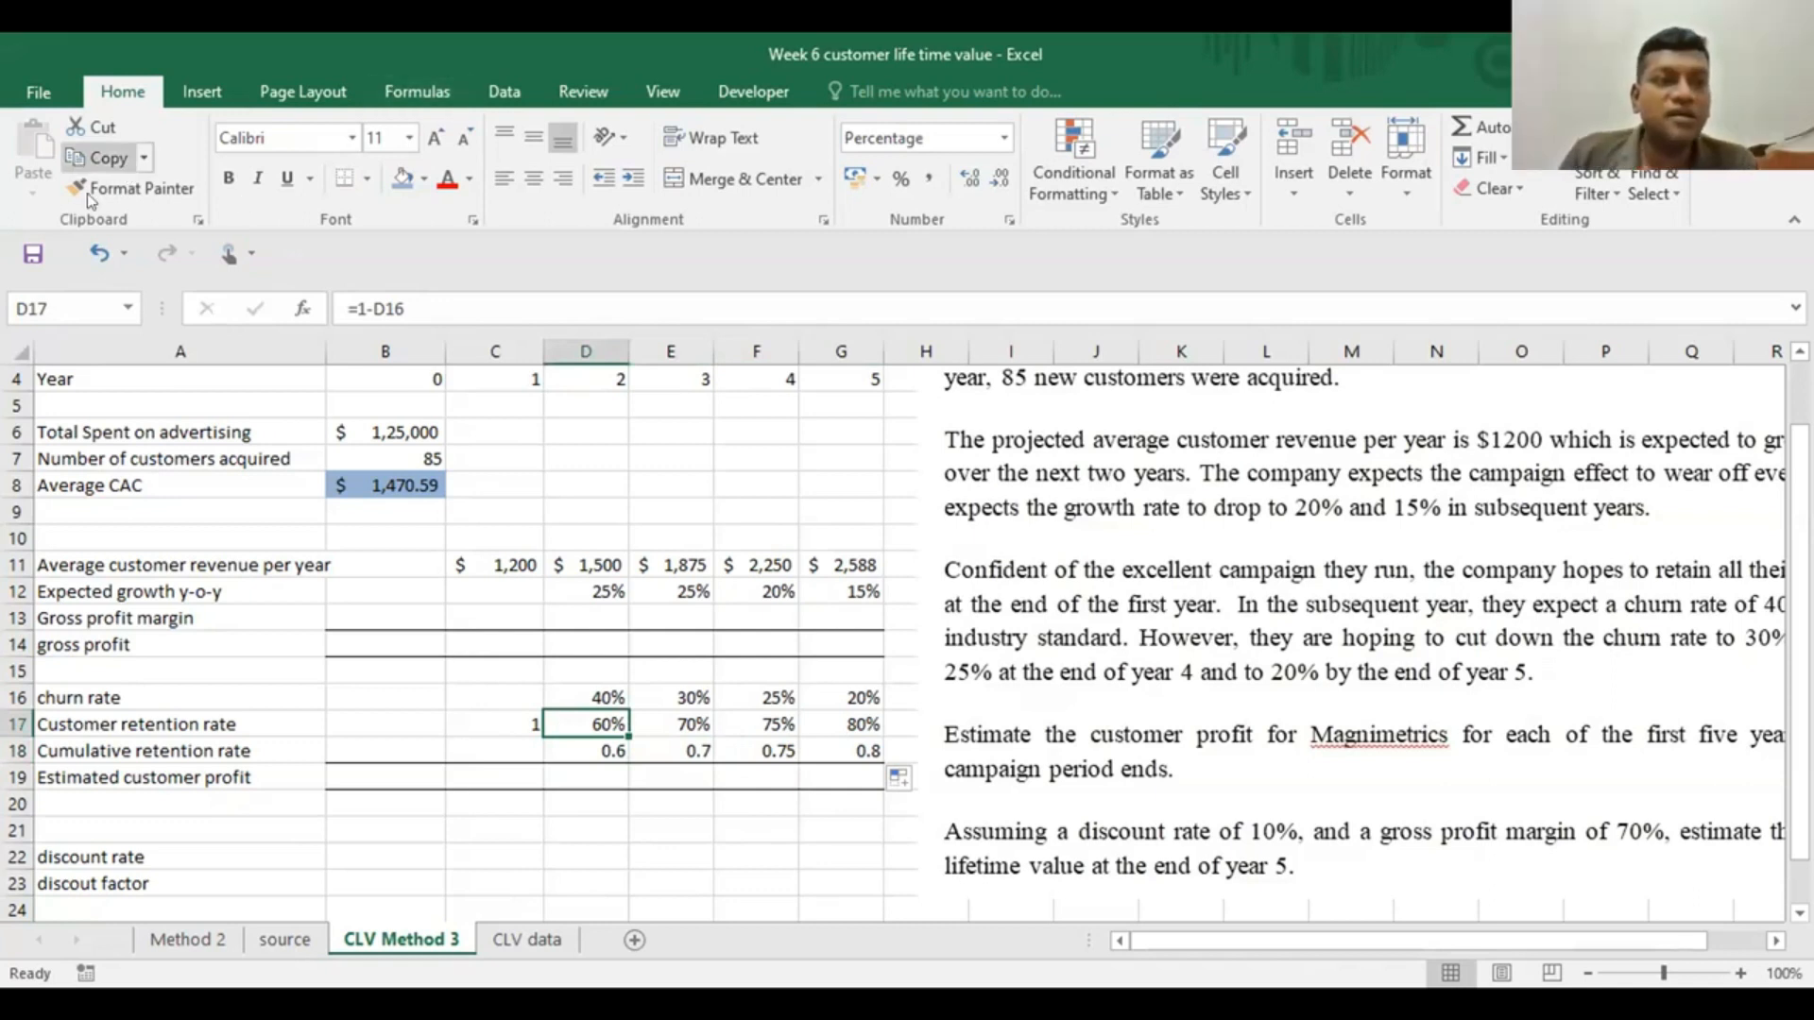
click(601, 690)
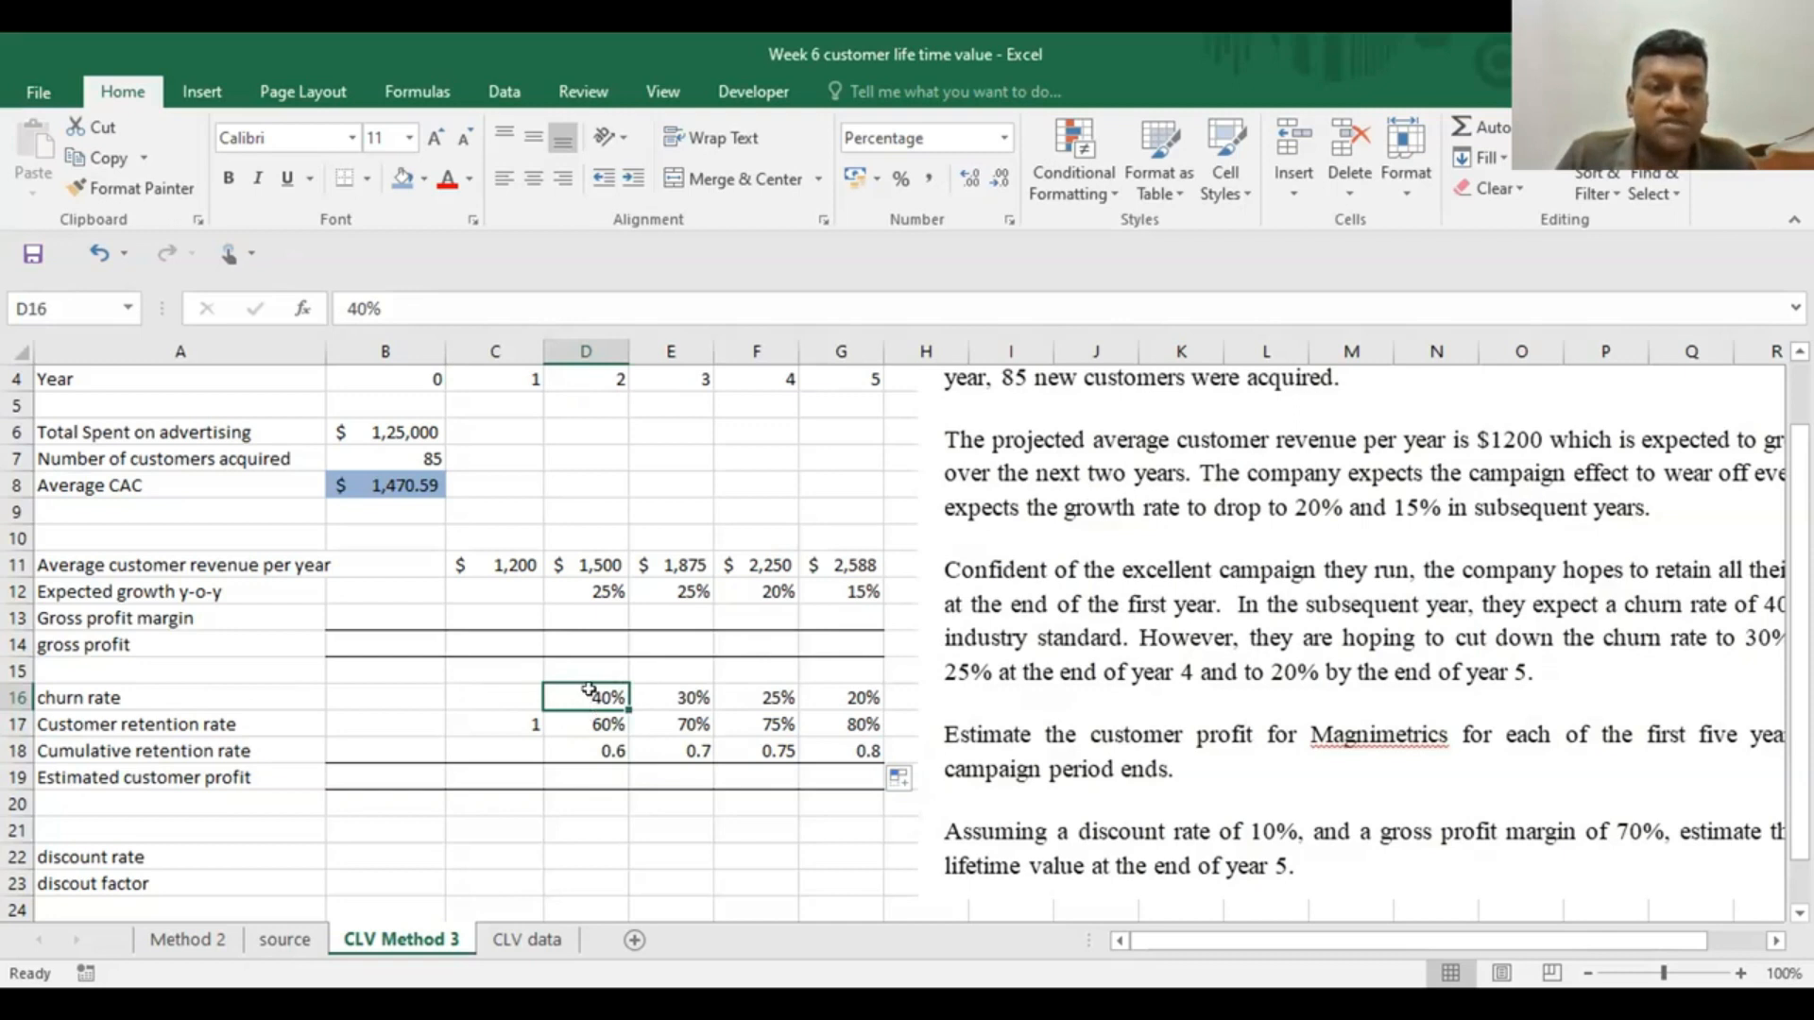
click(586, 725)
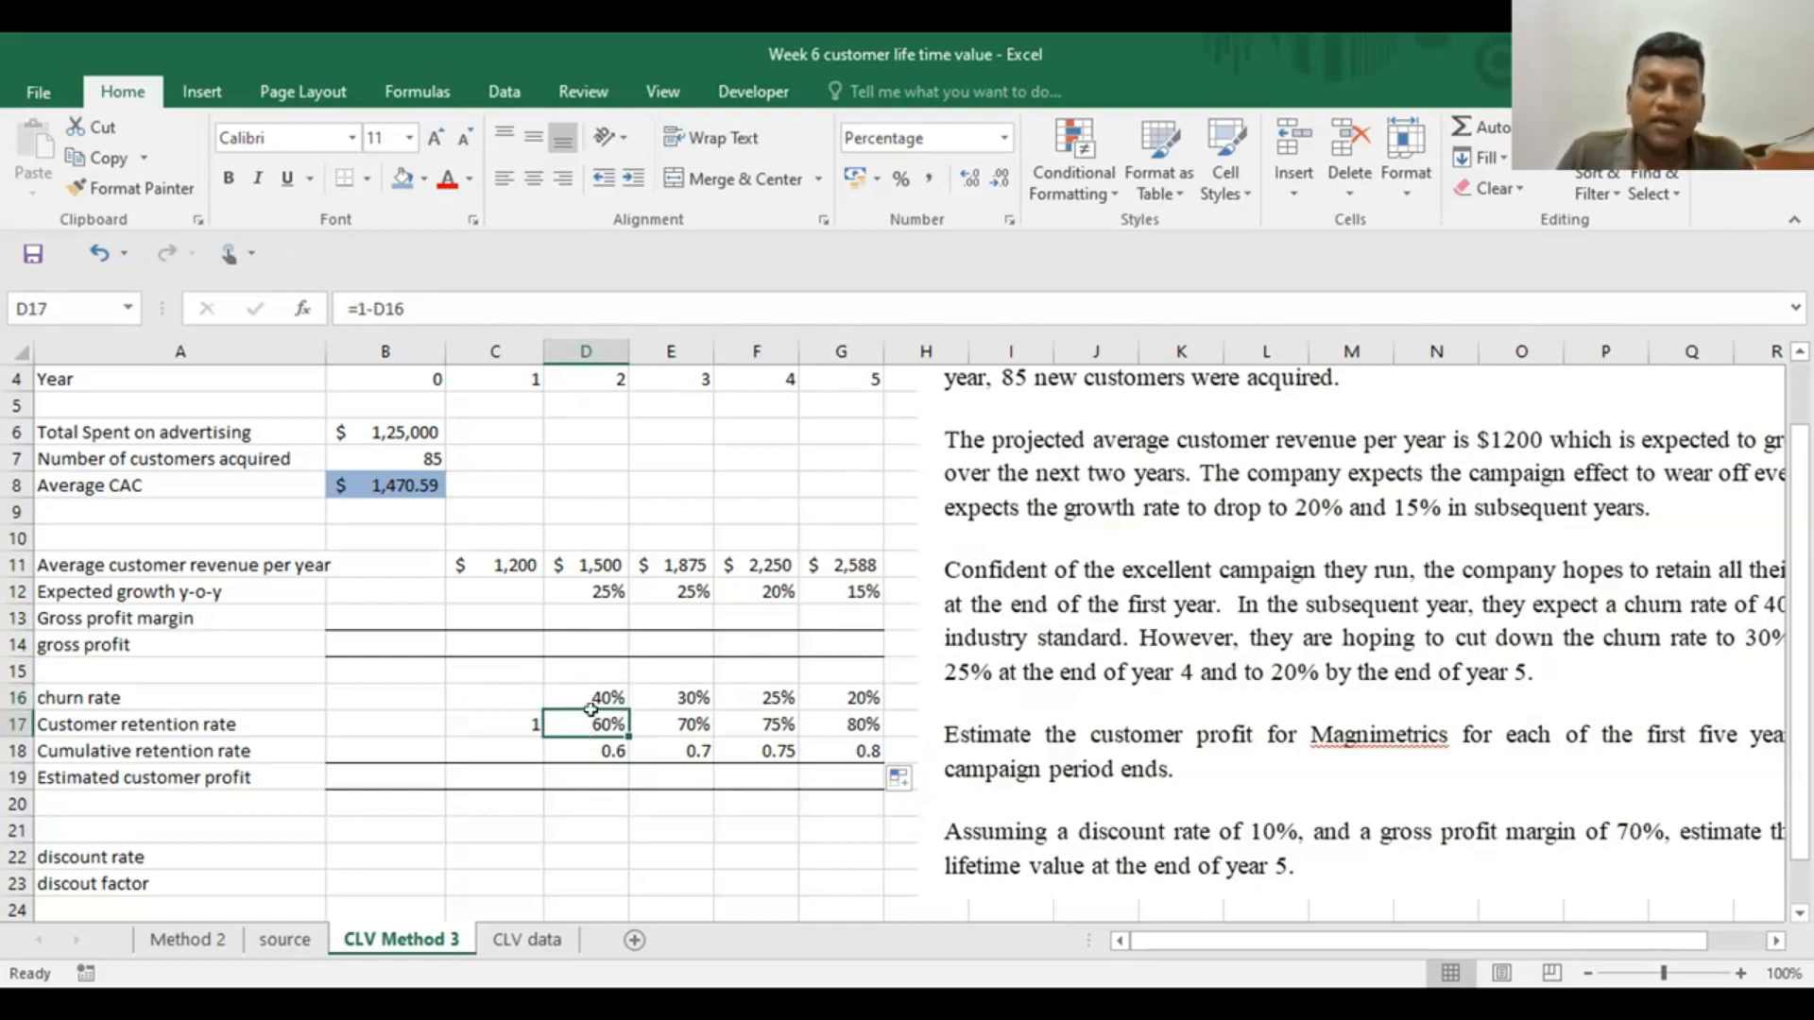
click(672, 698)
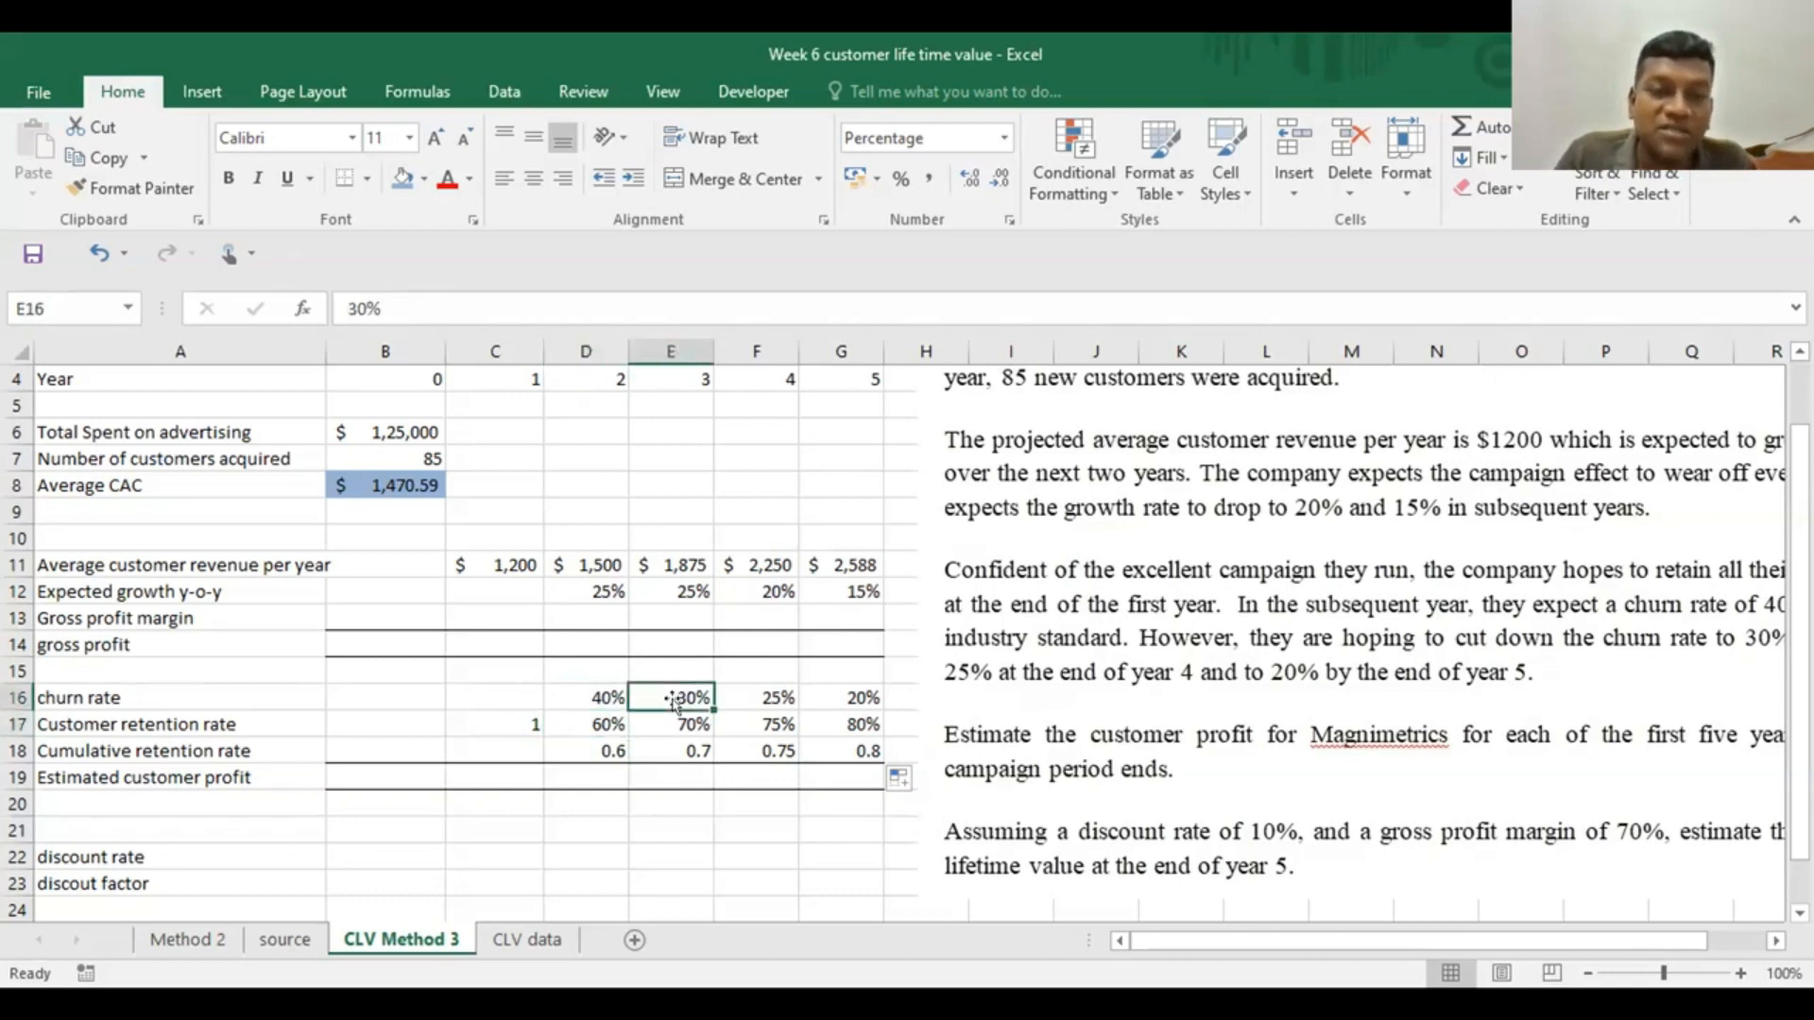
click(668, 728)
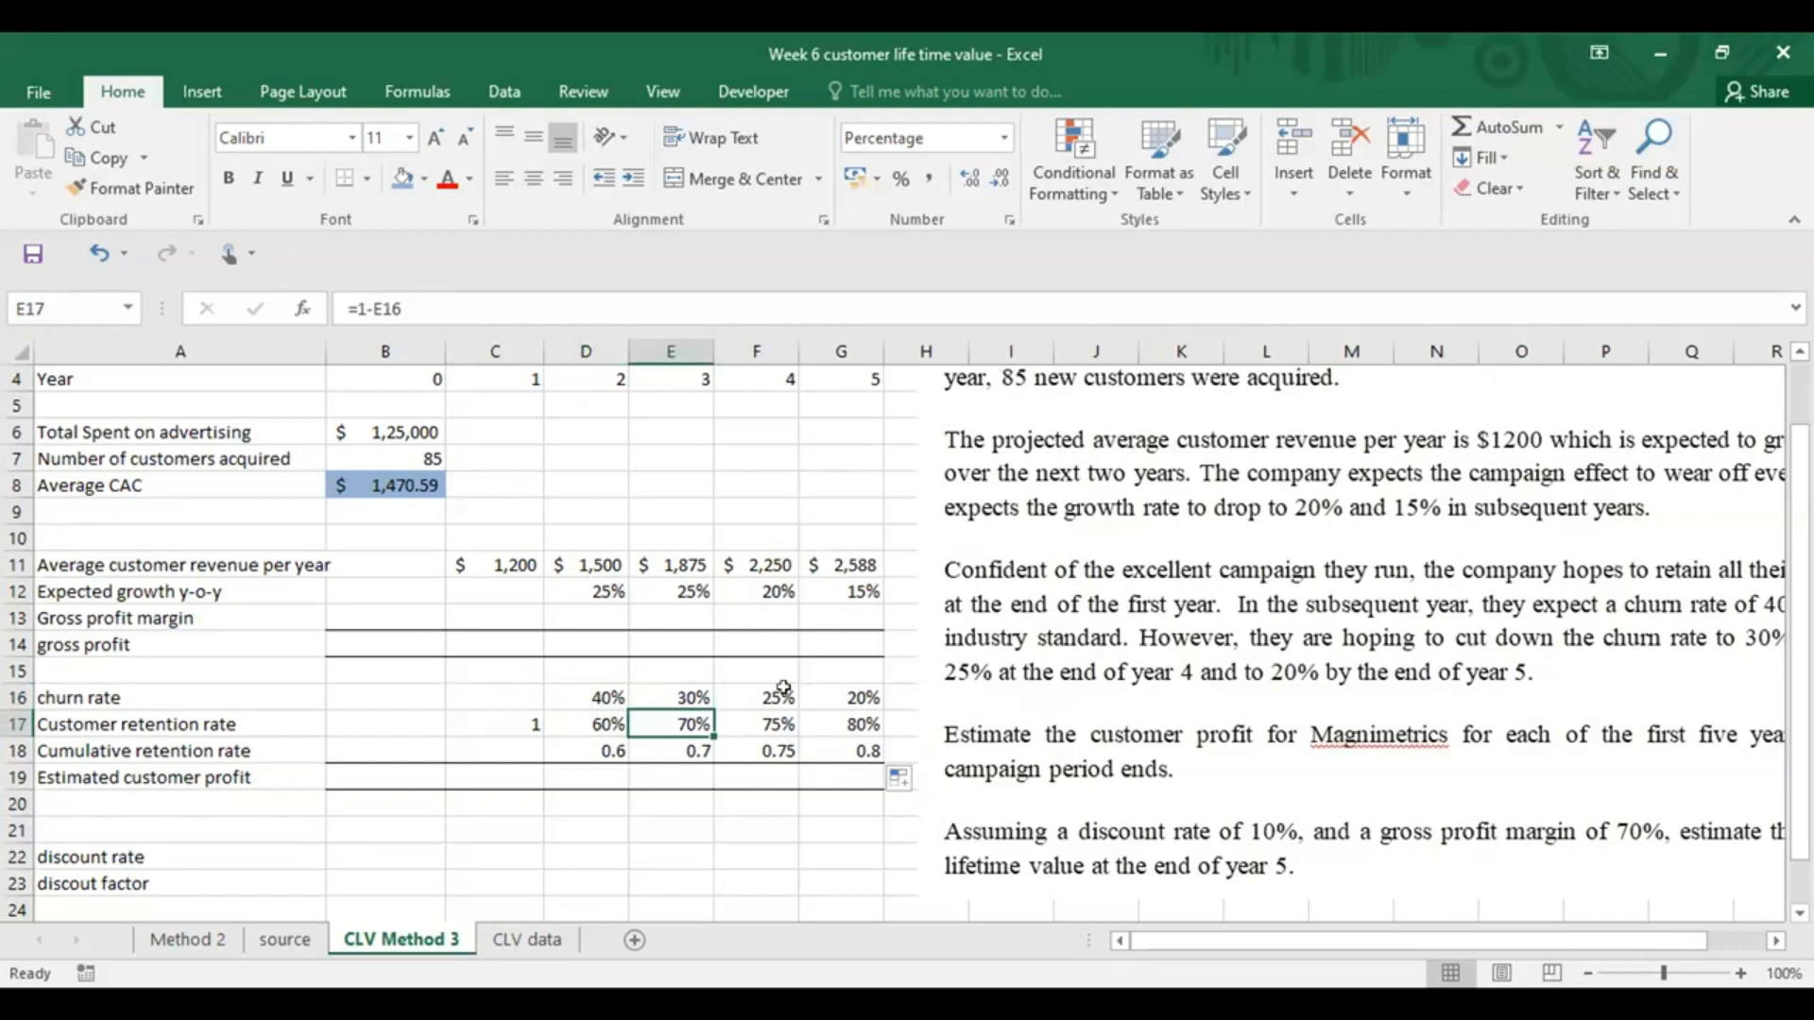
Review the cumulative retention formulas in D18 through F18 and check which cell the year 2 formula references
click(579, 742)
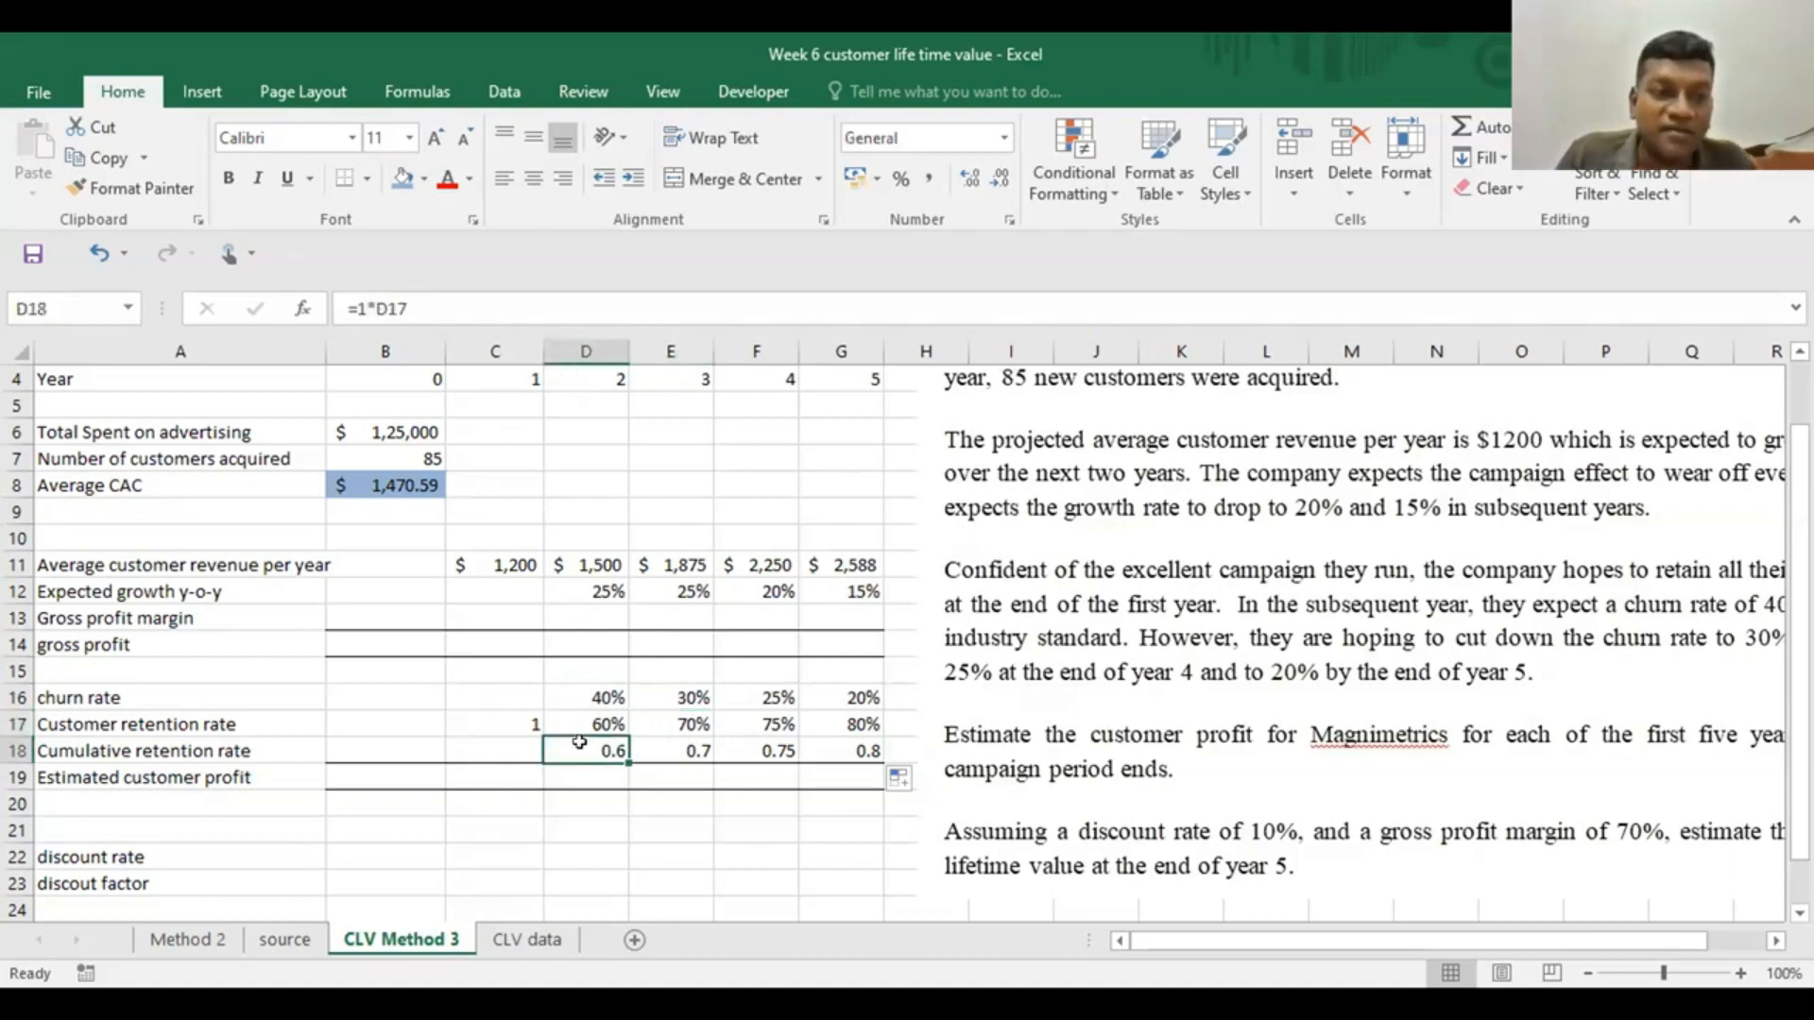
click(137, 749)
click(586, 749)
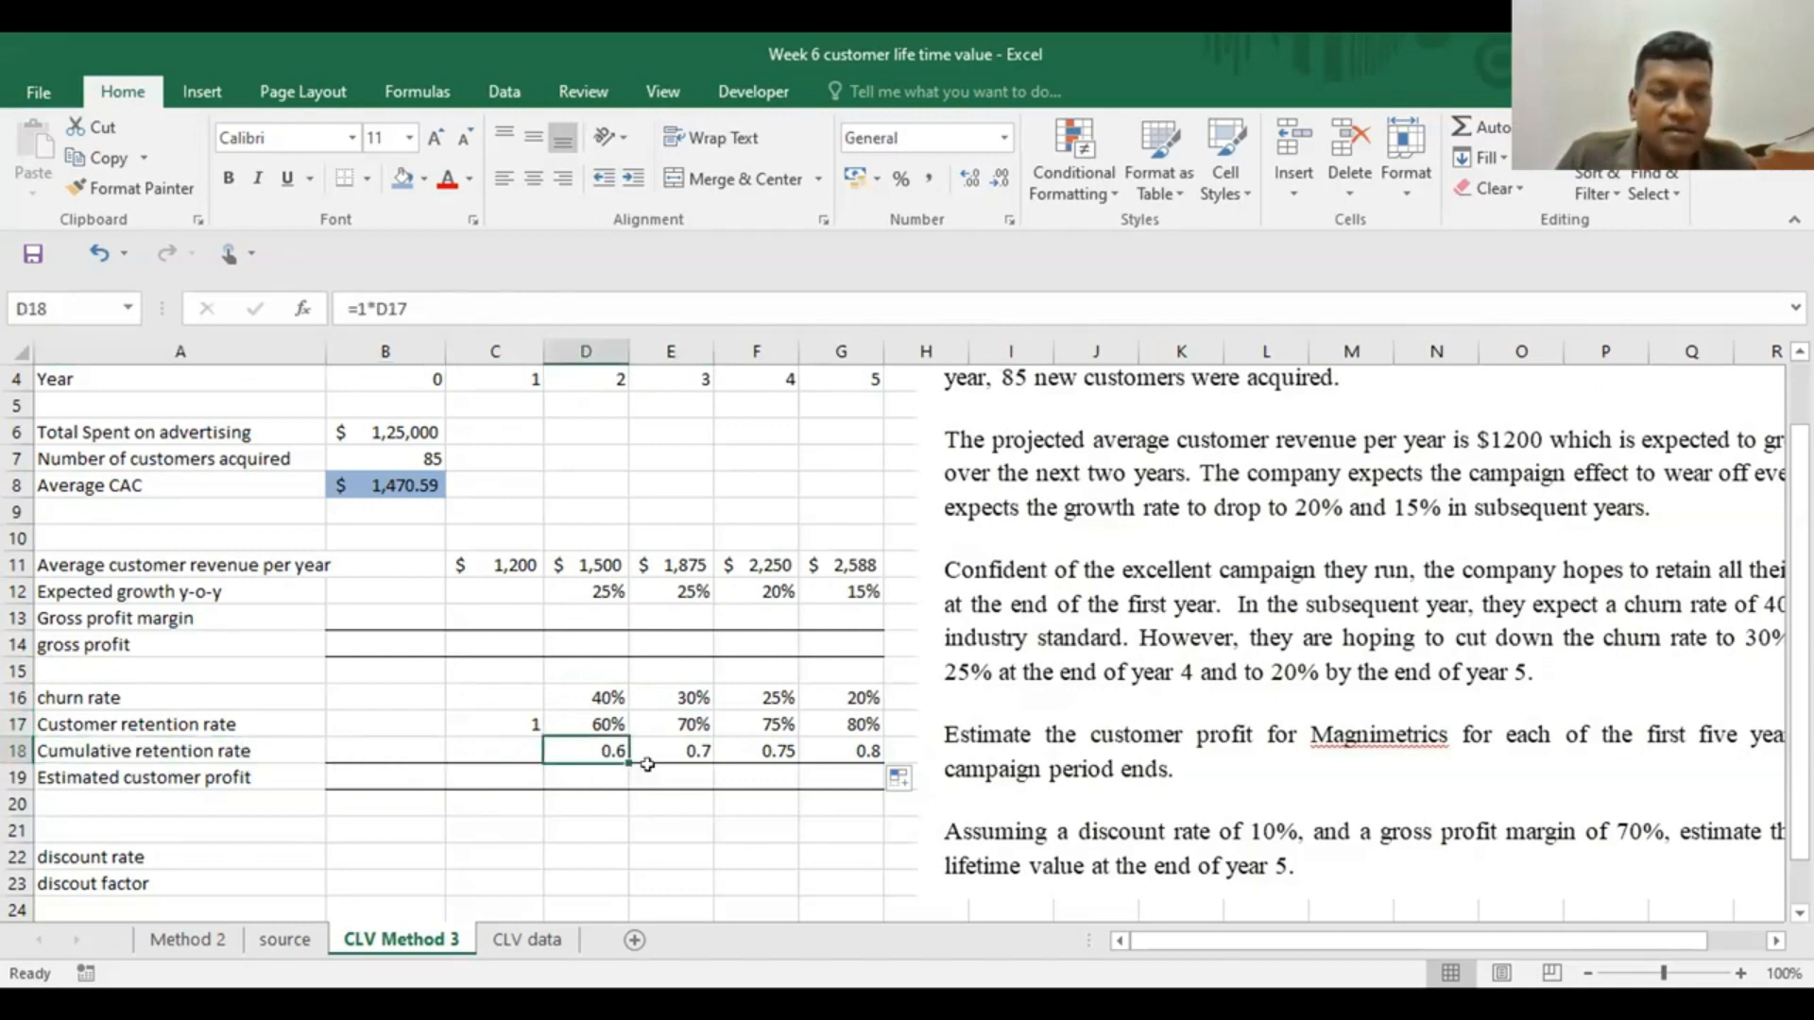
click(668, 748)
key(Right)
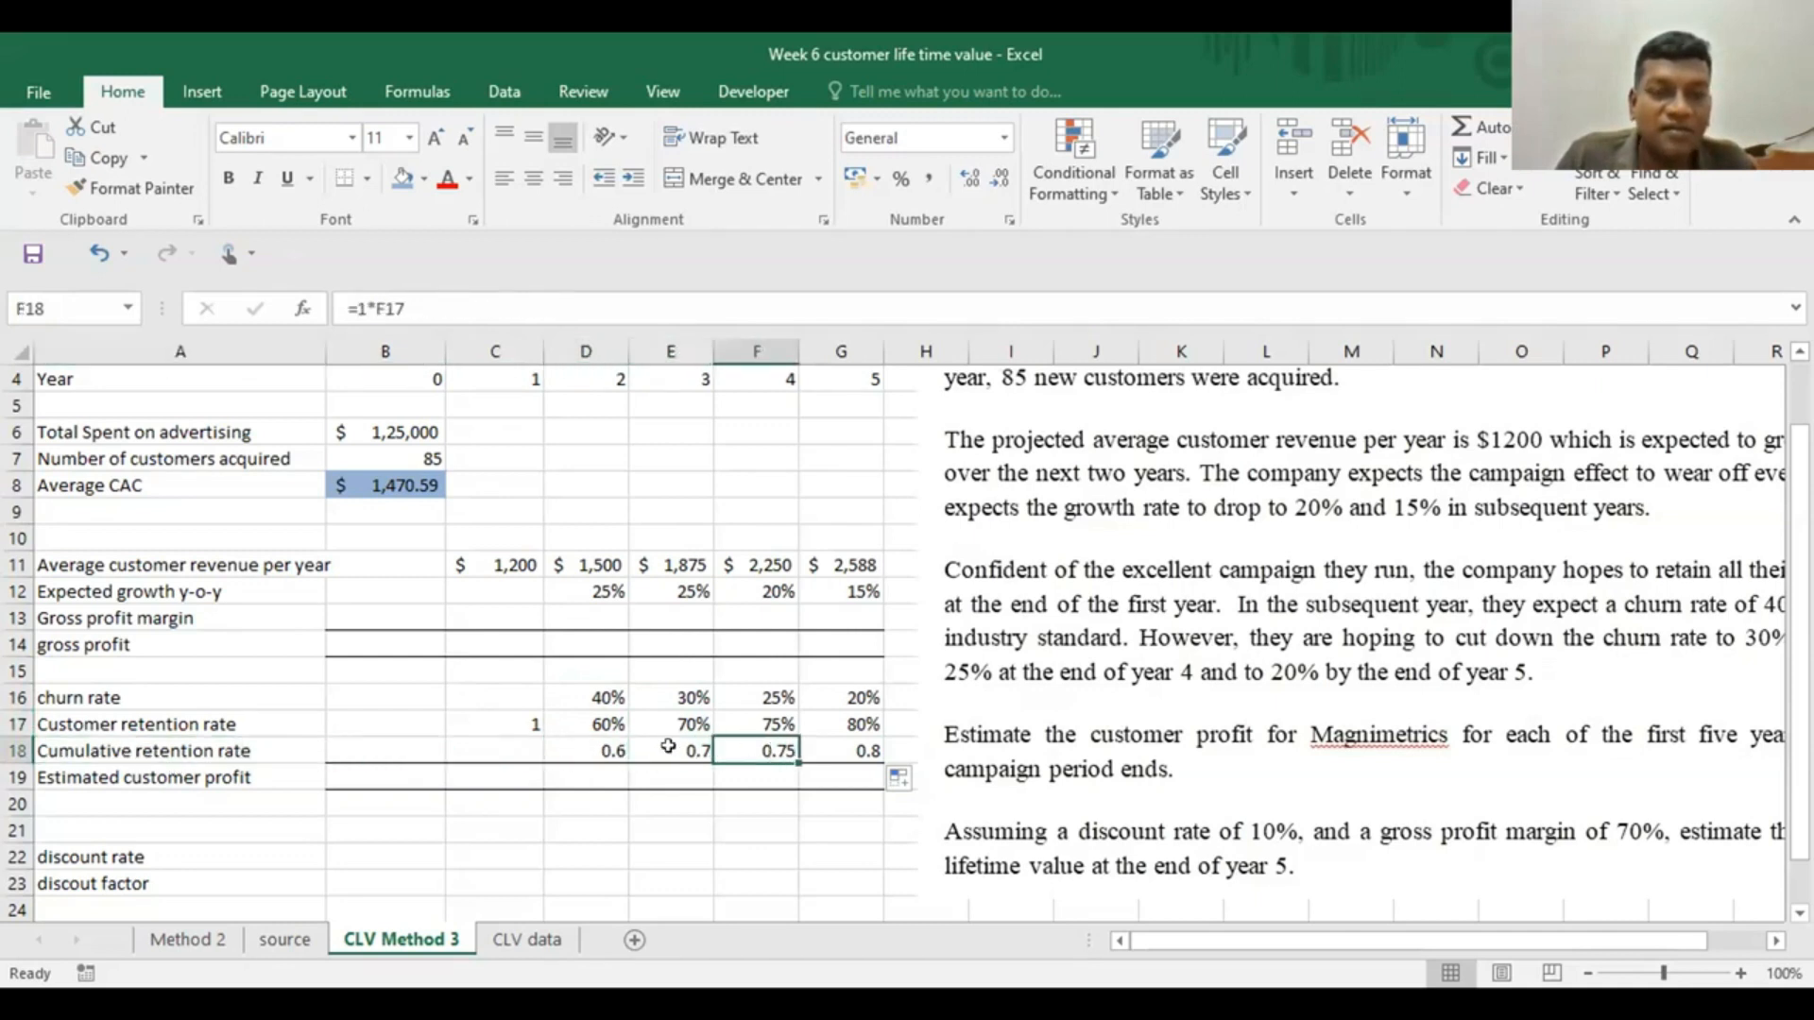
click(581, 746)
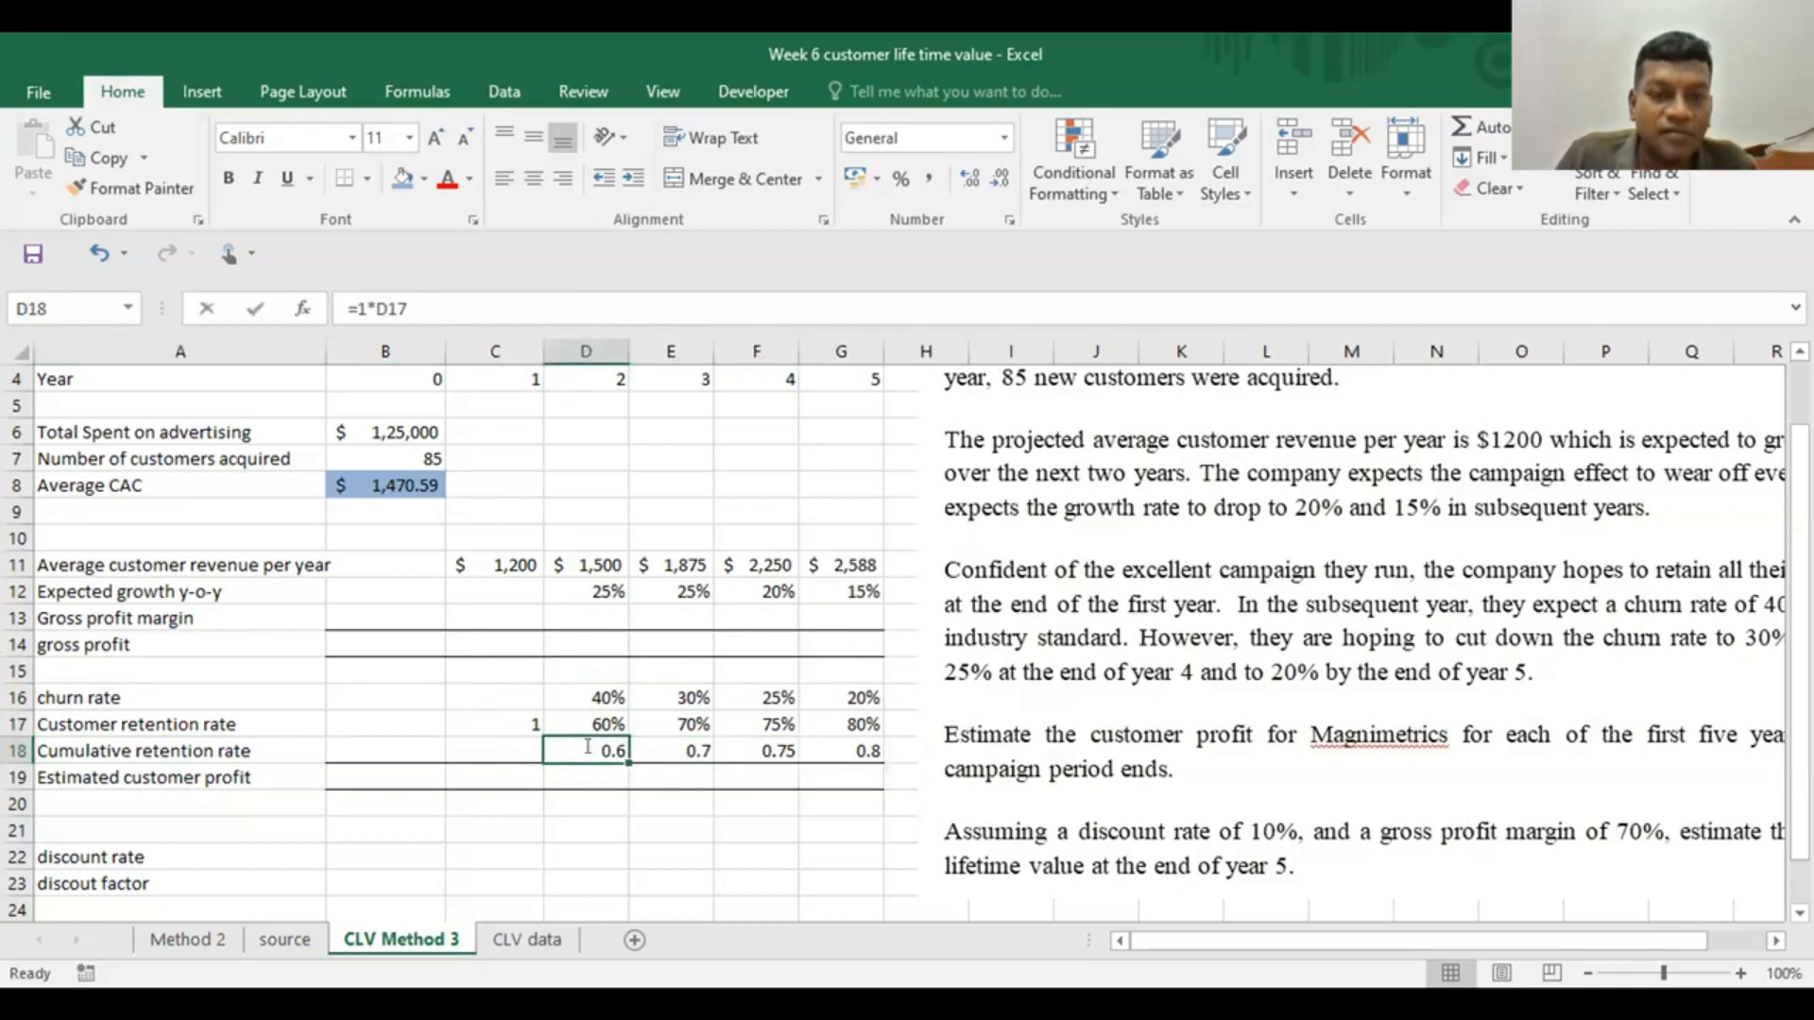
double_click(583, 748)
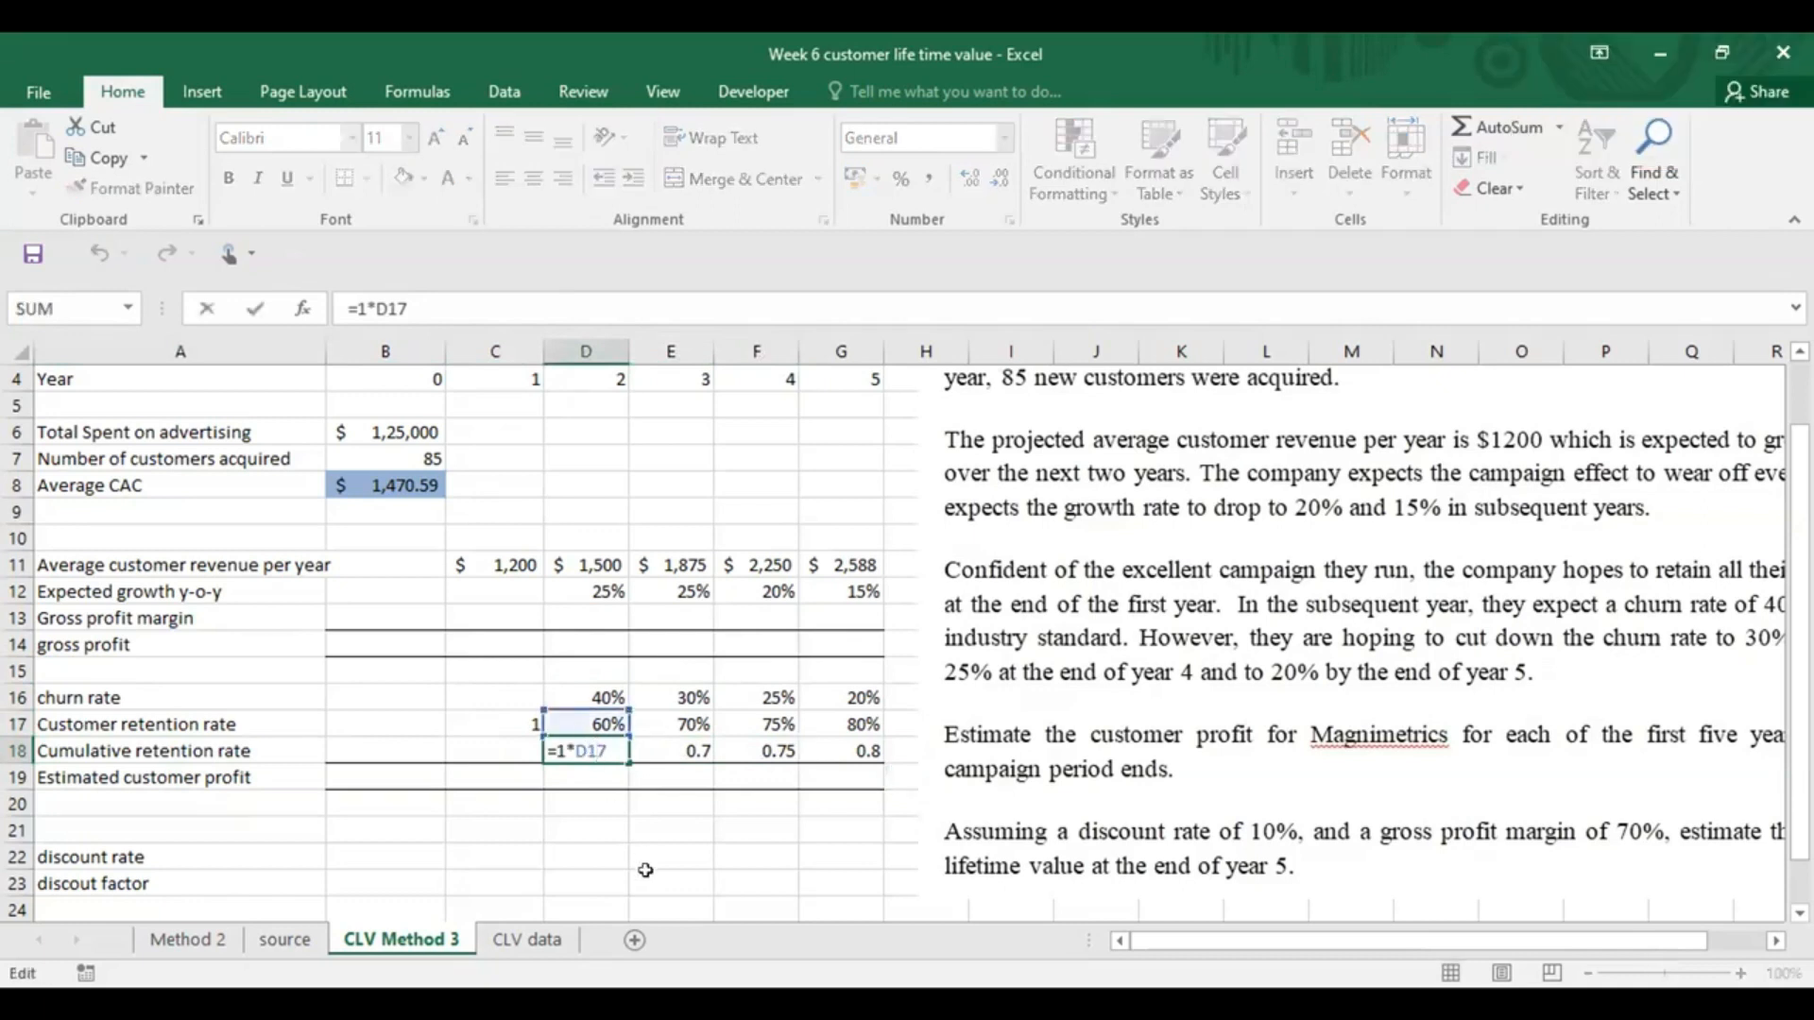
key(ctrl+Return)
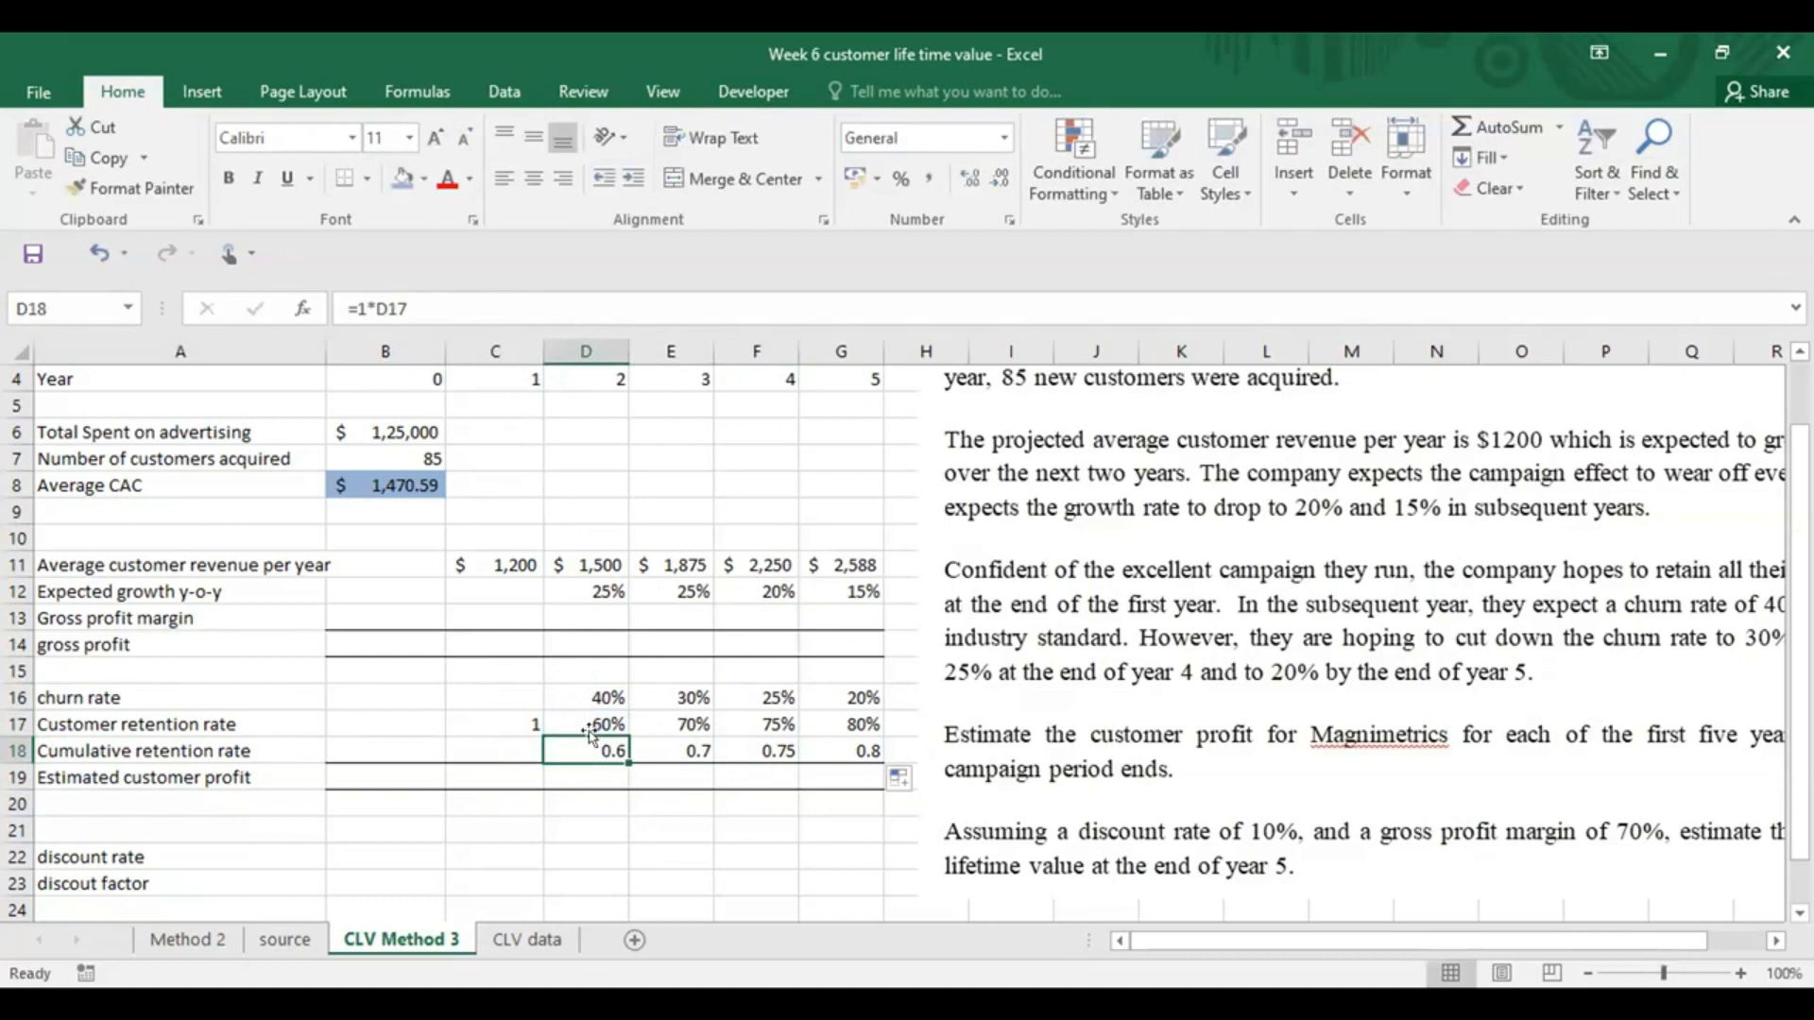
Format the year 1 customer retention rate in C17 as a percentage
click(501, 722)
click(900, 178)
click(388, 827)
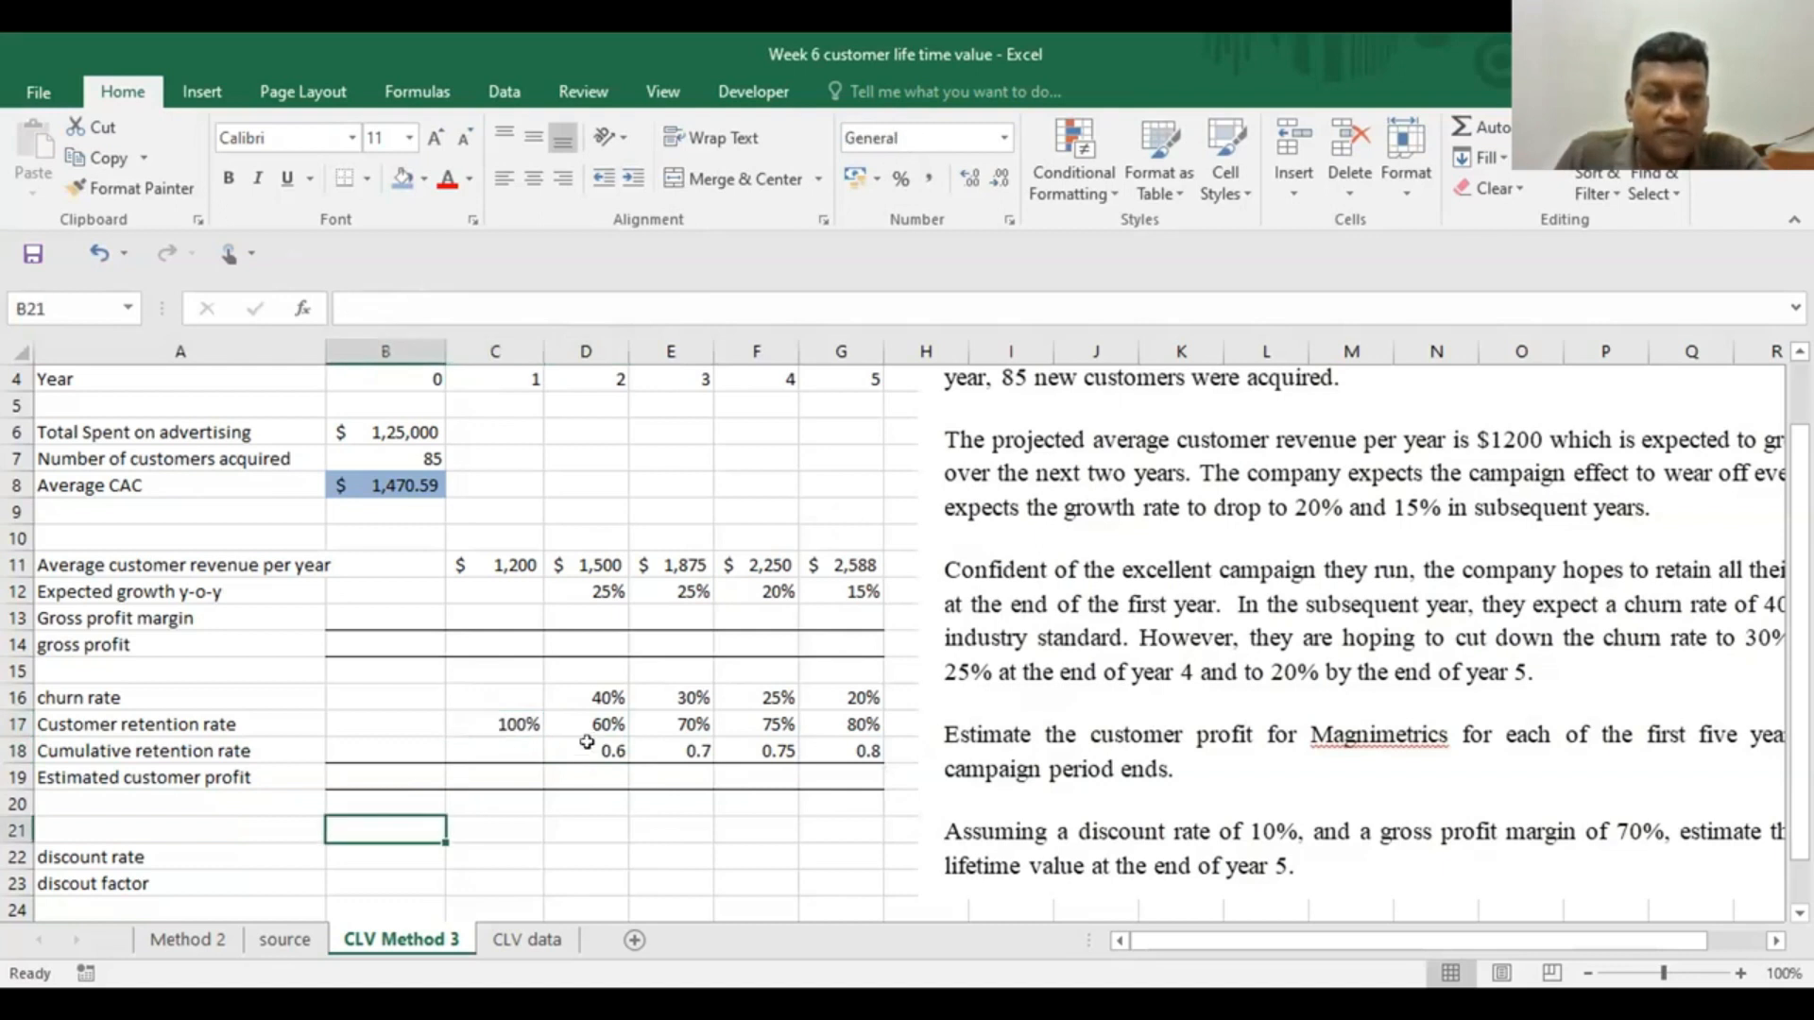
Check which retention rate cells the year 2 and year 3 cumulative retention formulas in D18 and E18 reference
click(585, 746)
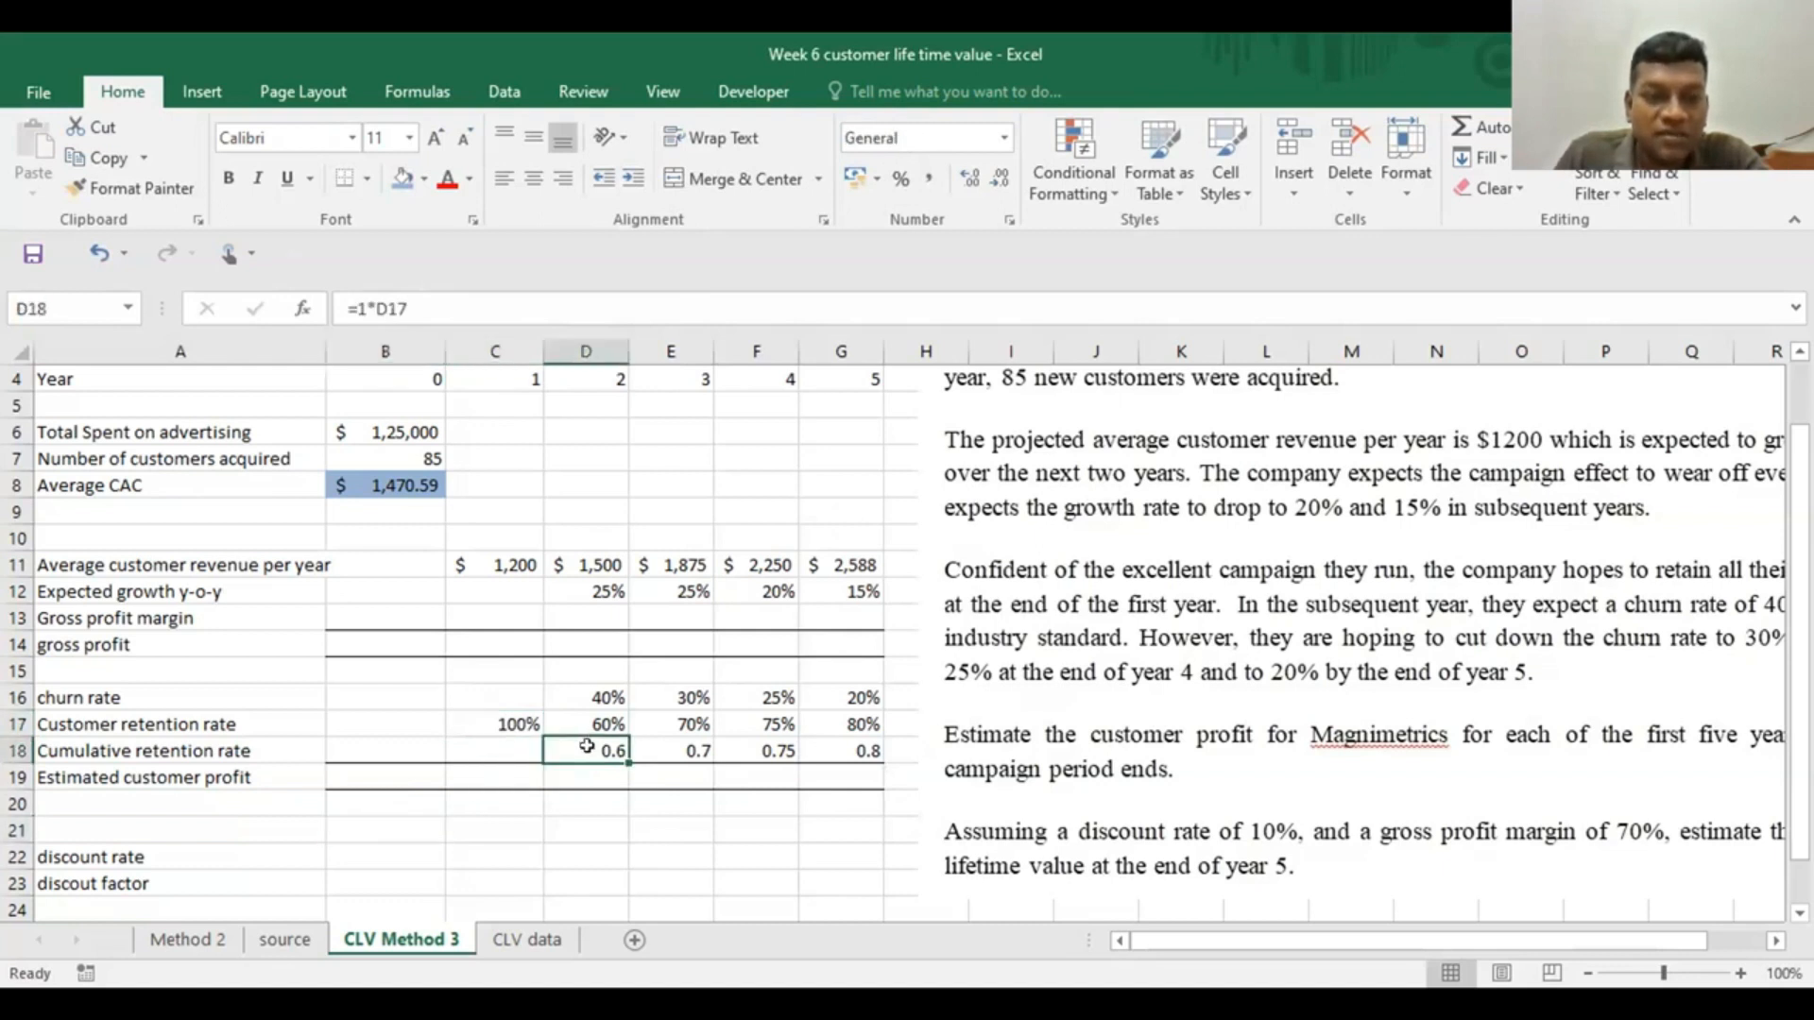
double_click(671, 748)
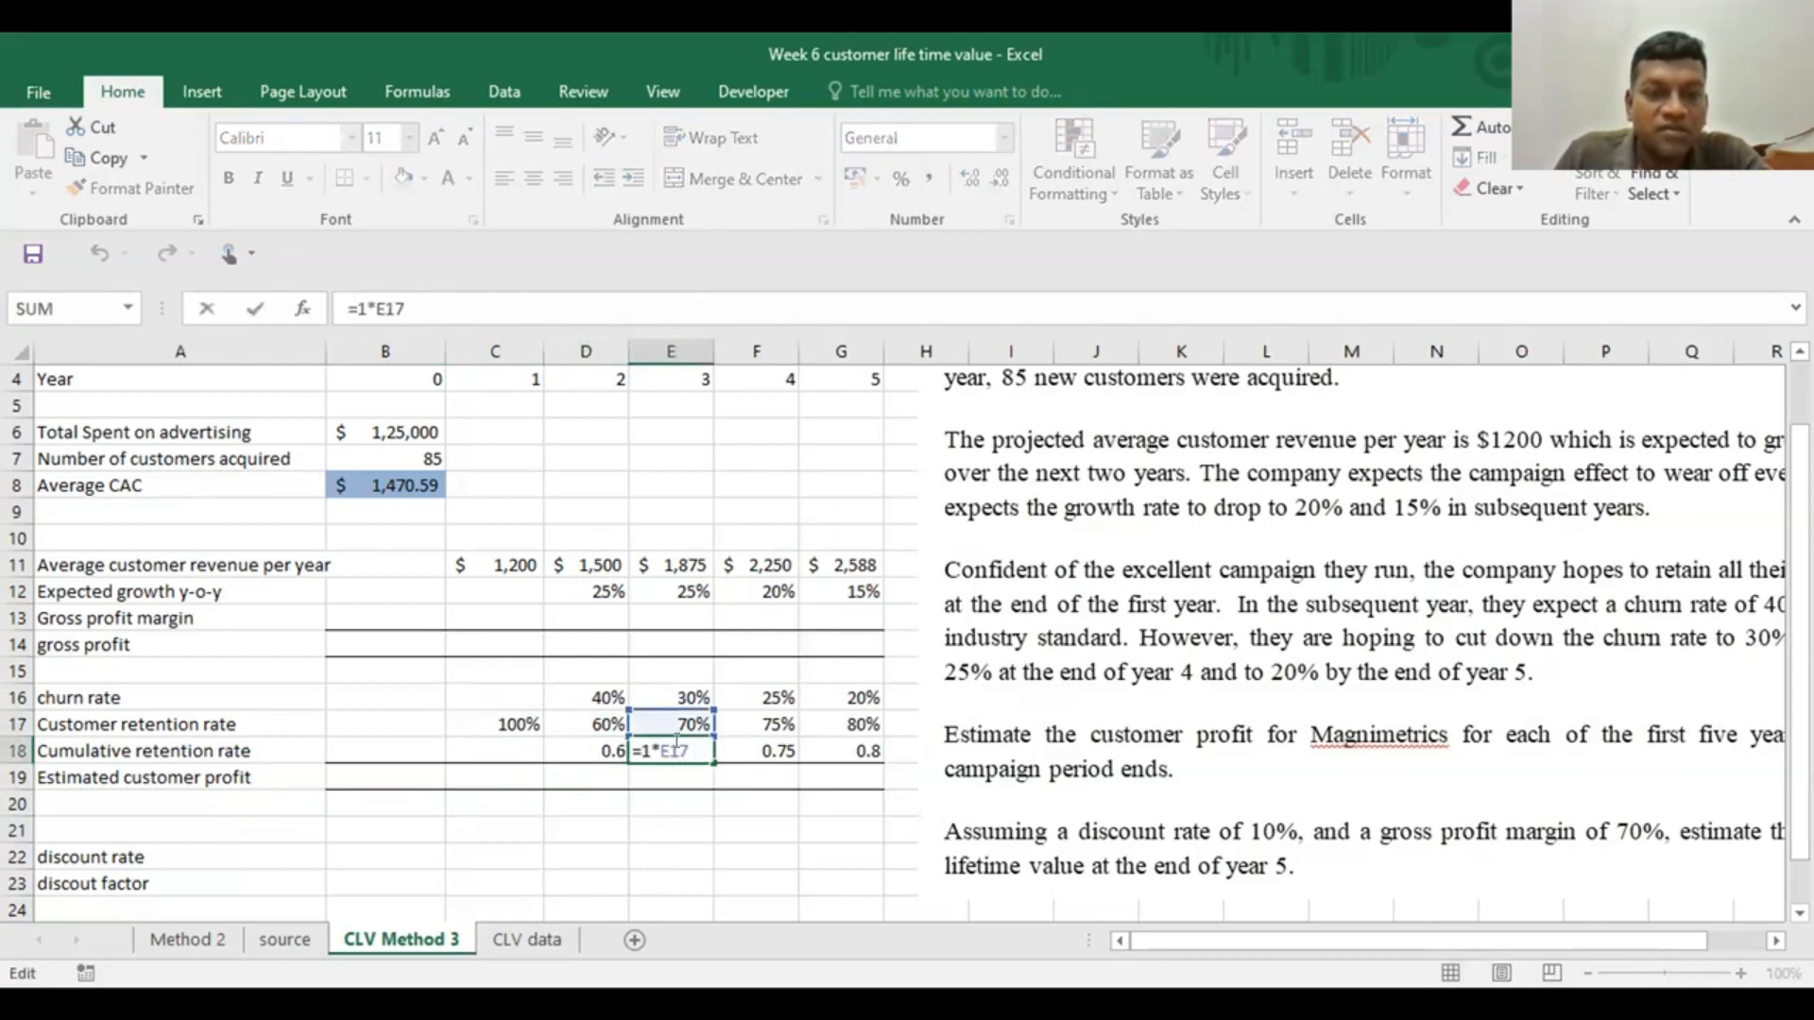
click(591, 742)
double_click(592, 746)
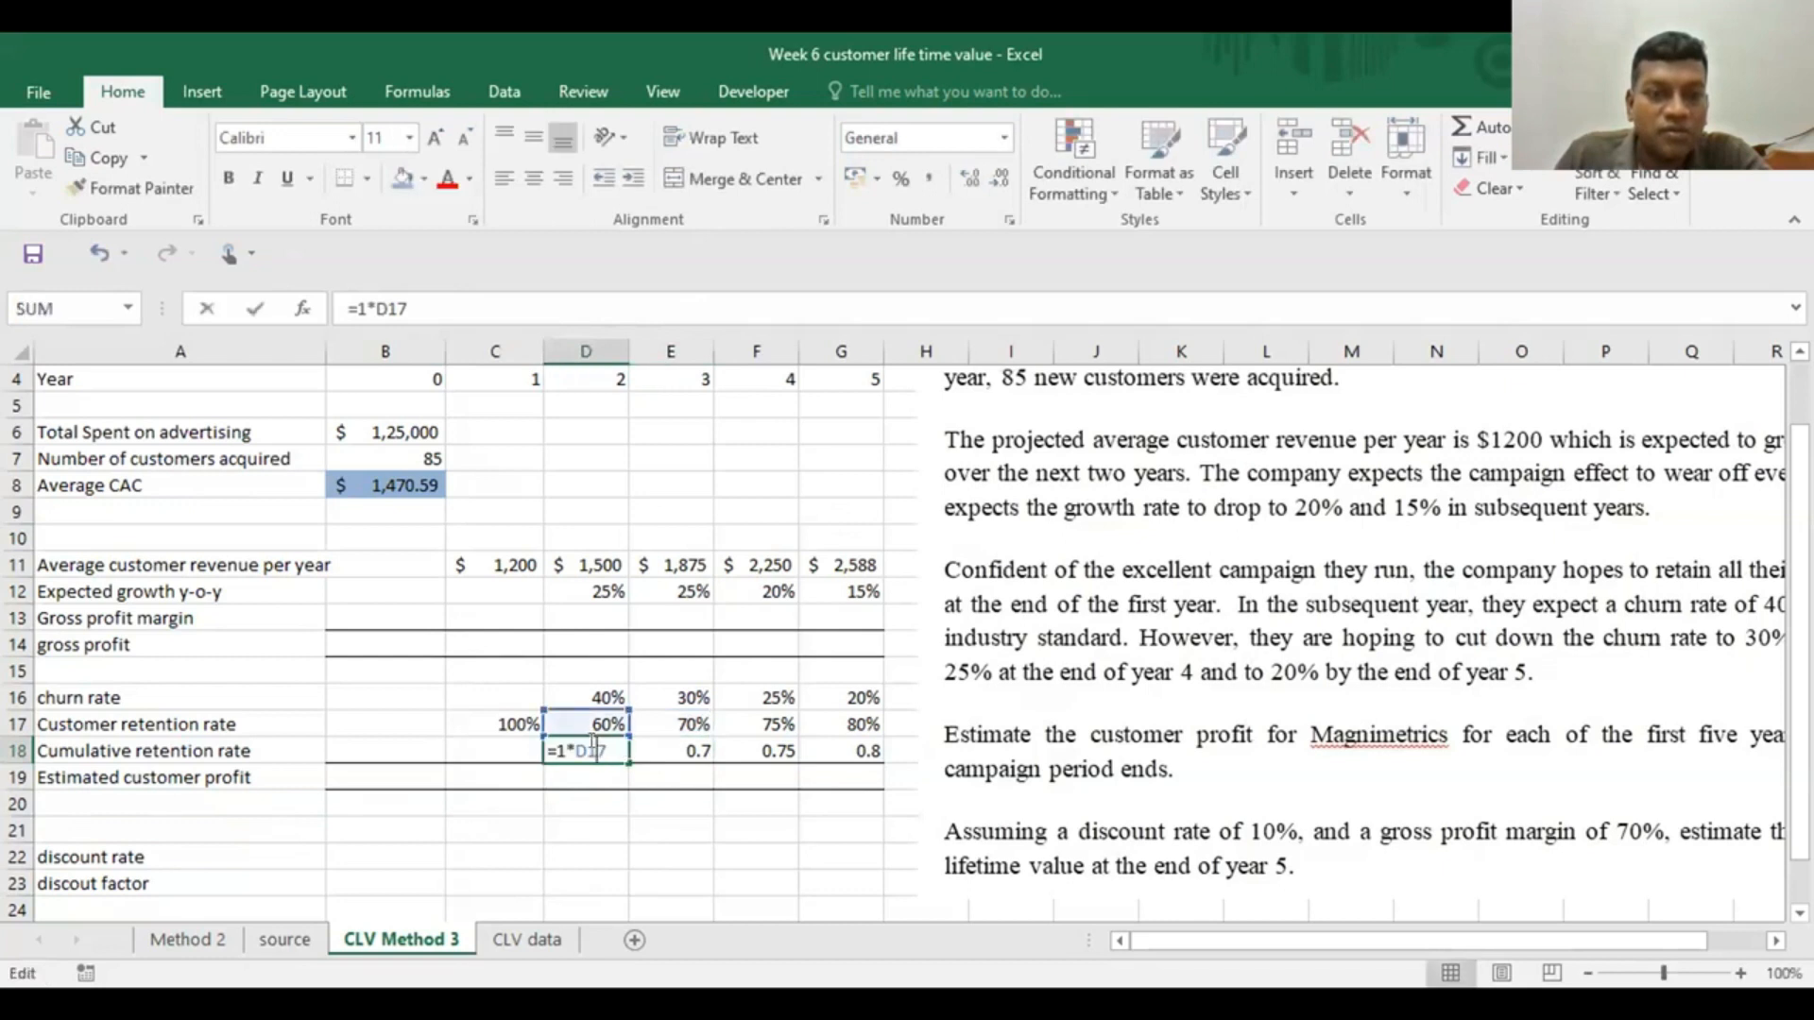
key(ctrl+Return)
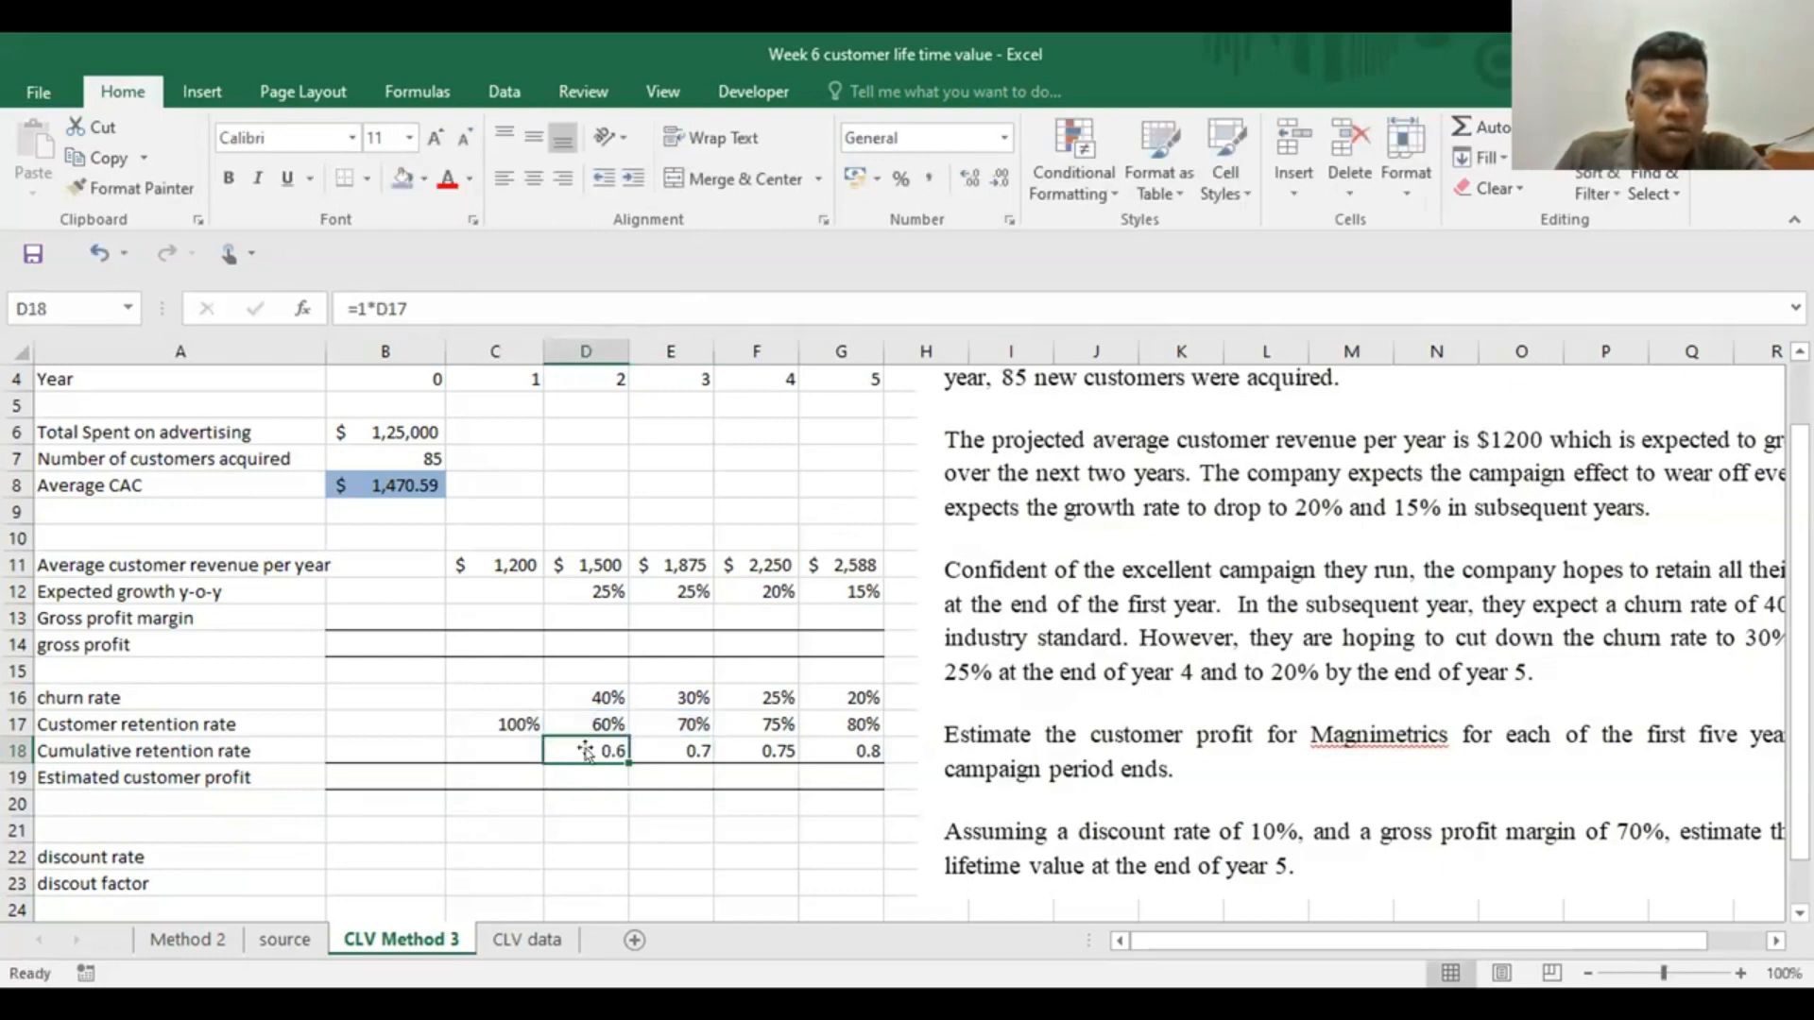
Enter =D18*E17 as the year 3 cumulative retention rate in E18 and fill the formula across to G18
click(652, 746)
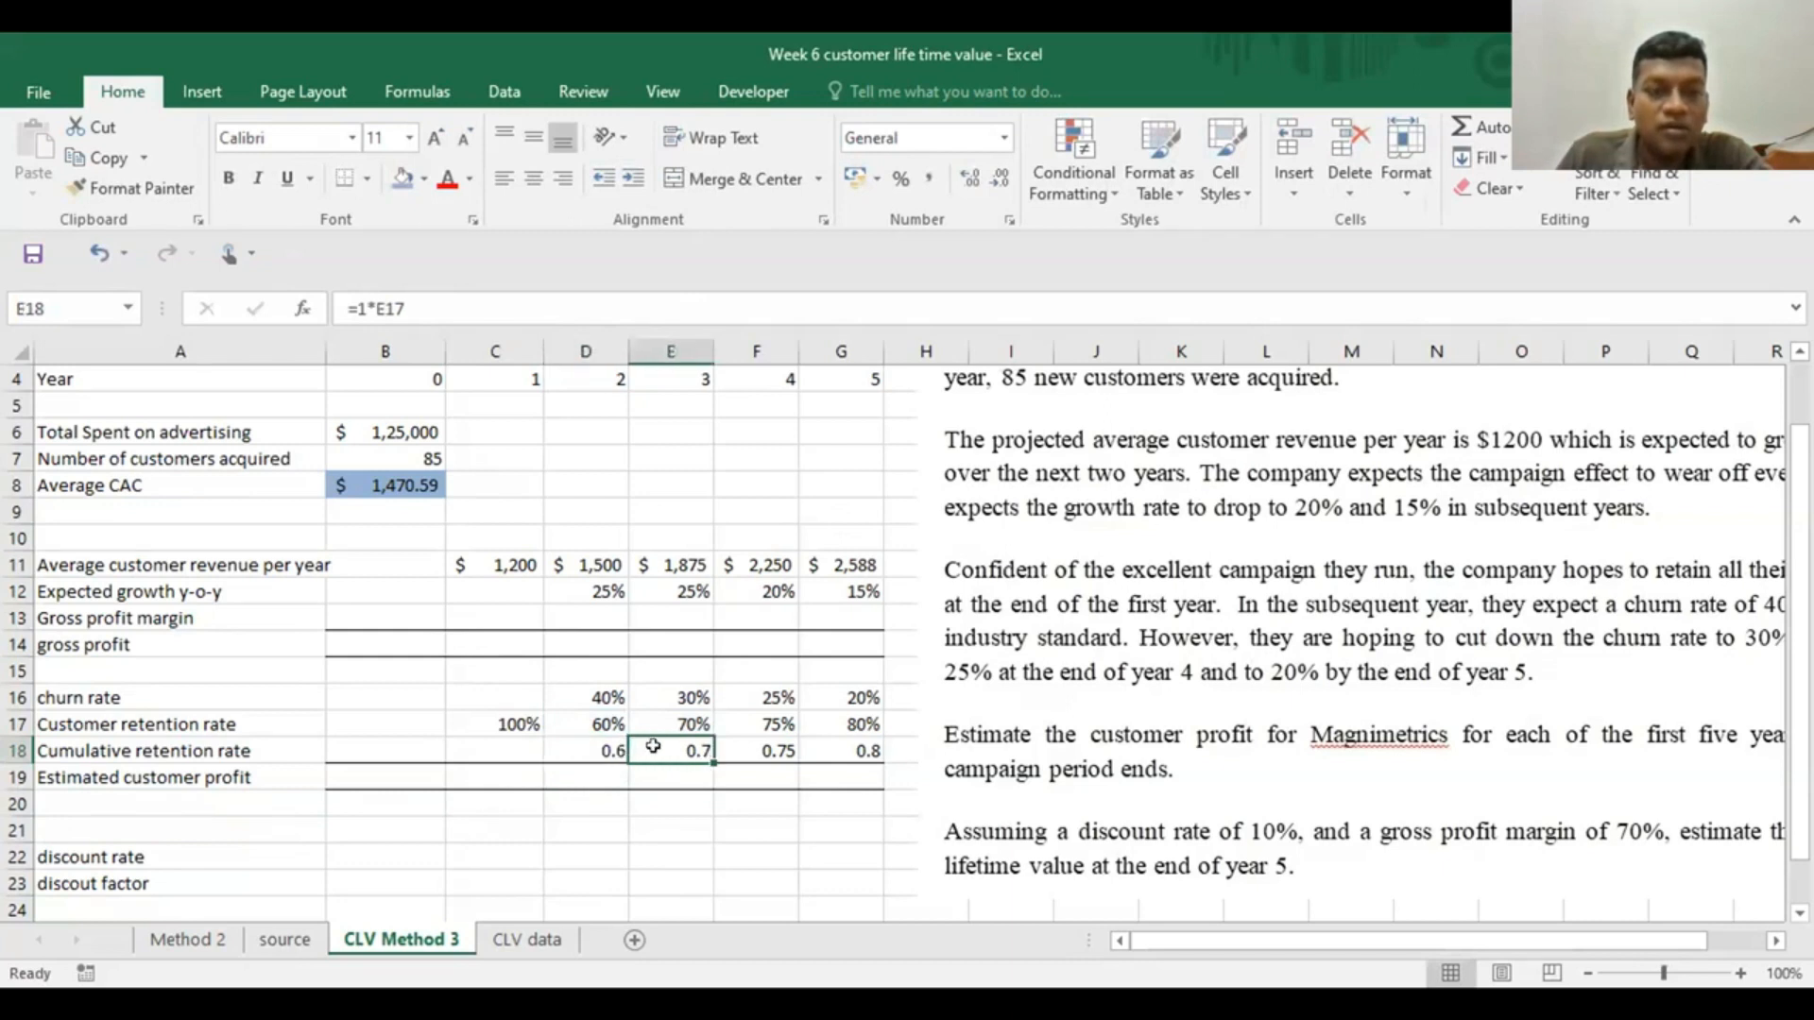
text(=)
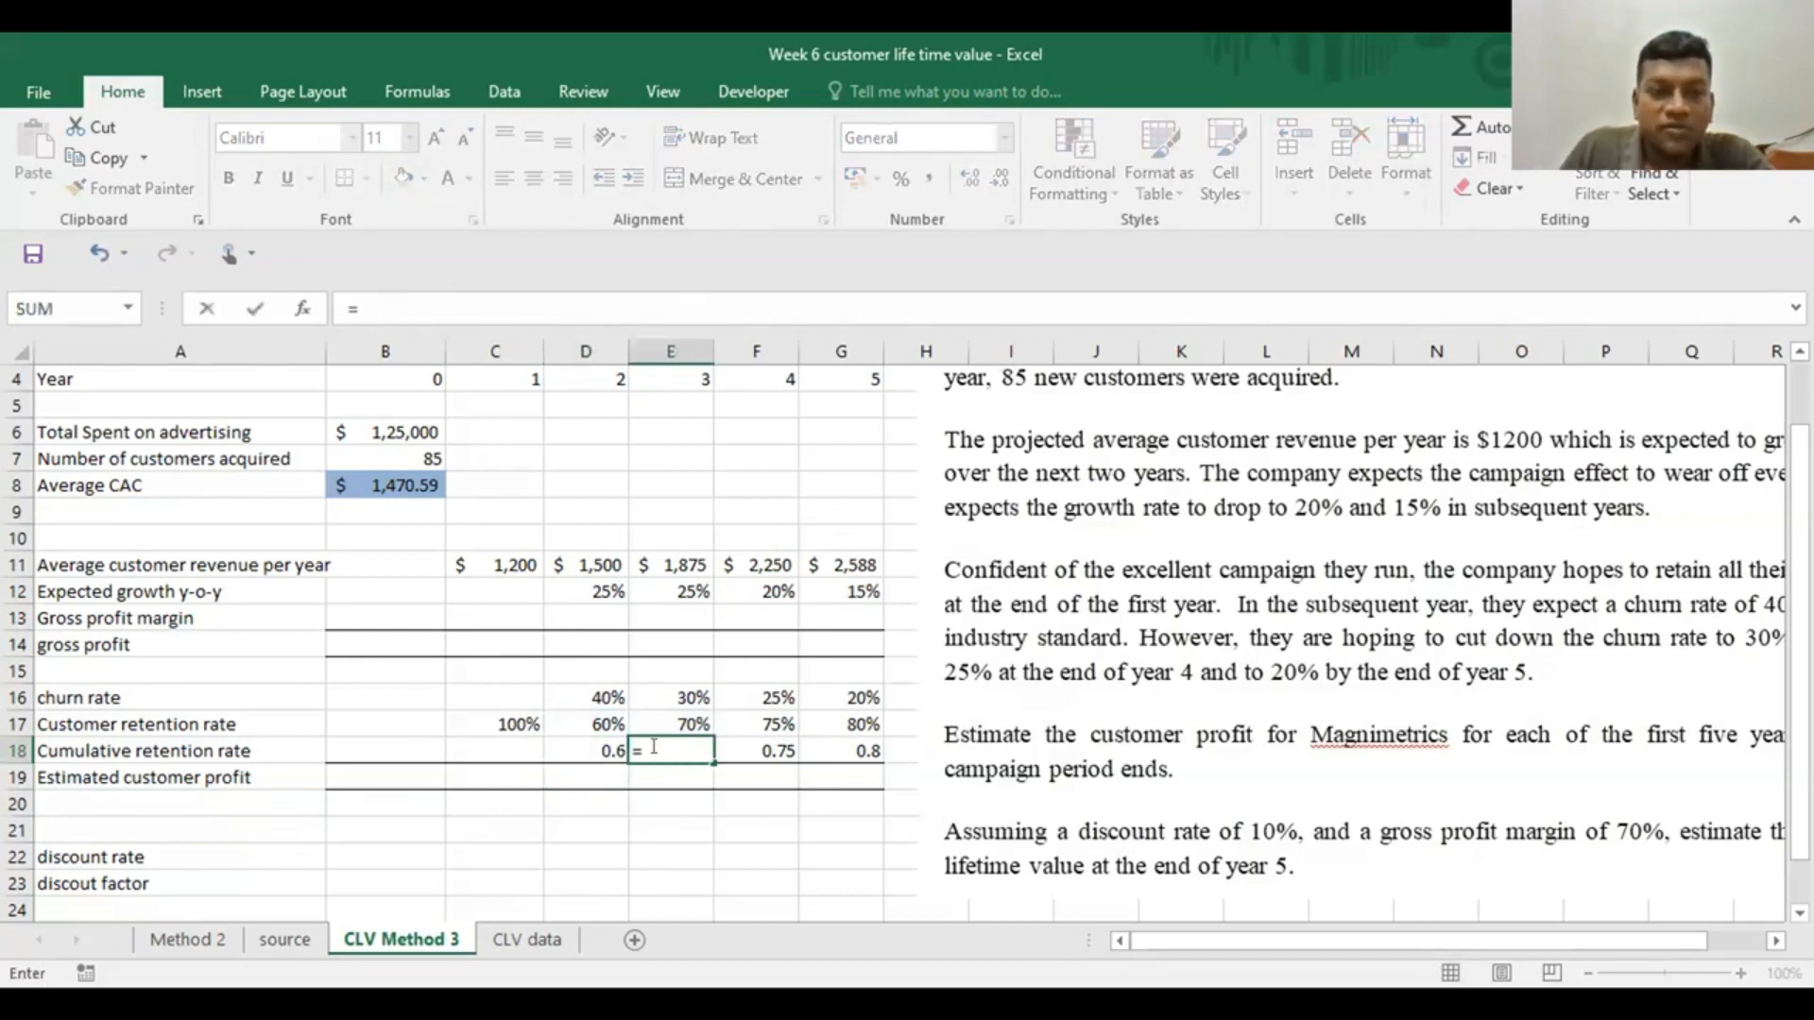
click(589, 743)
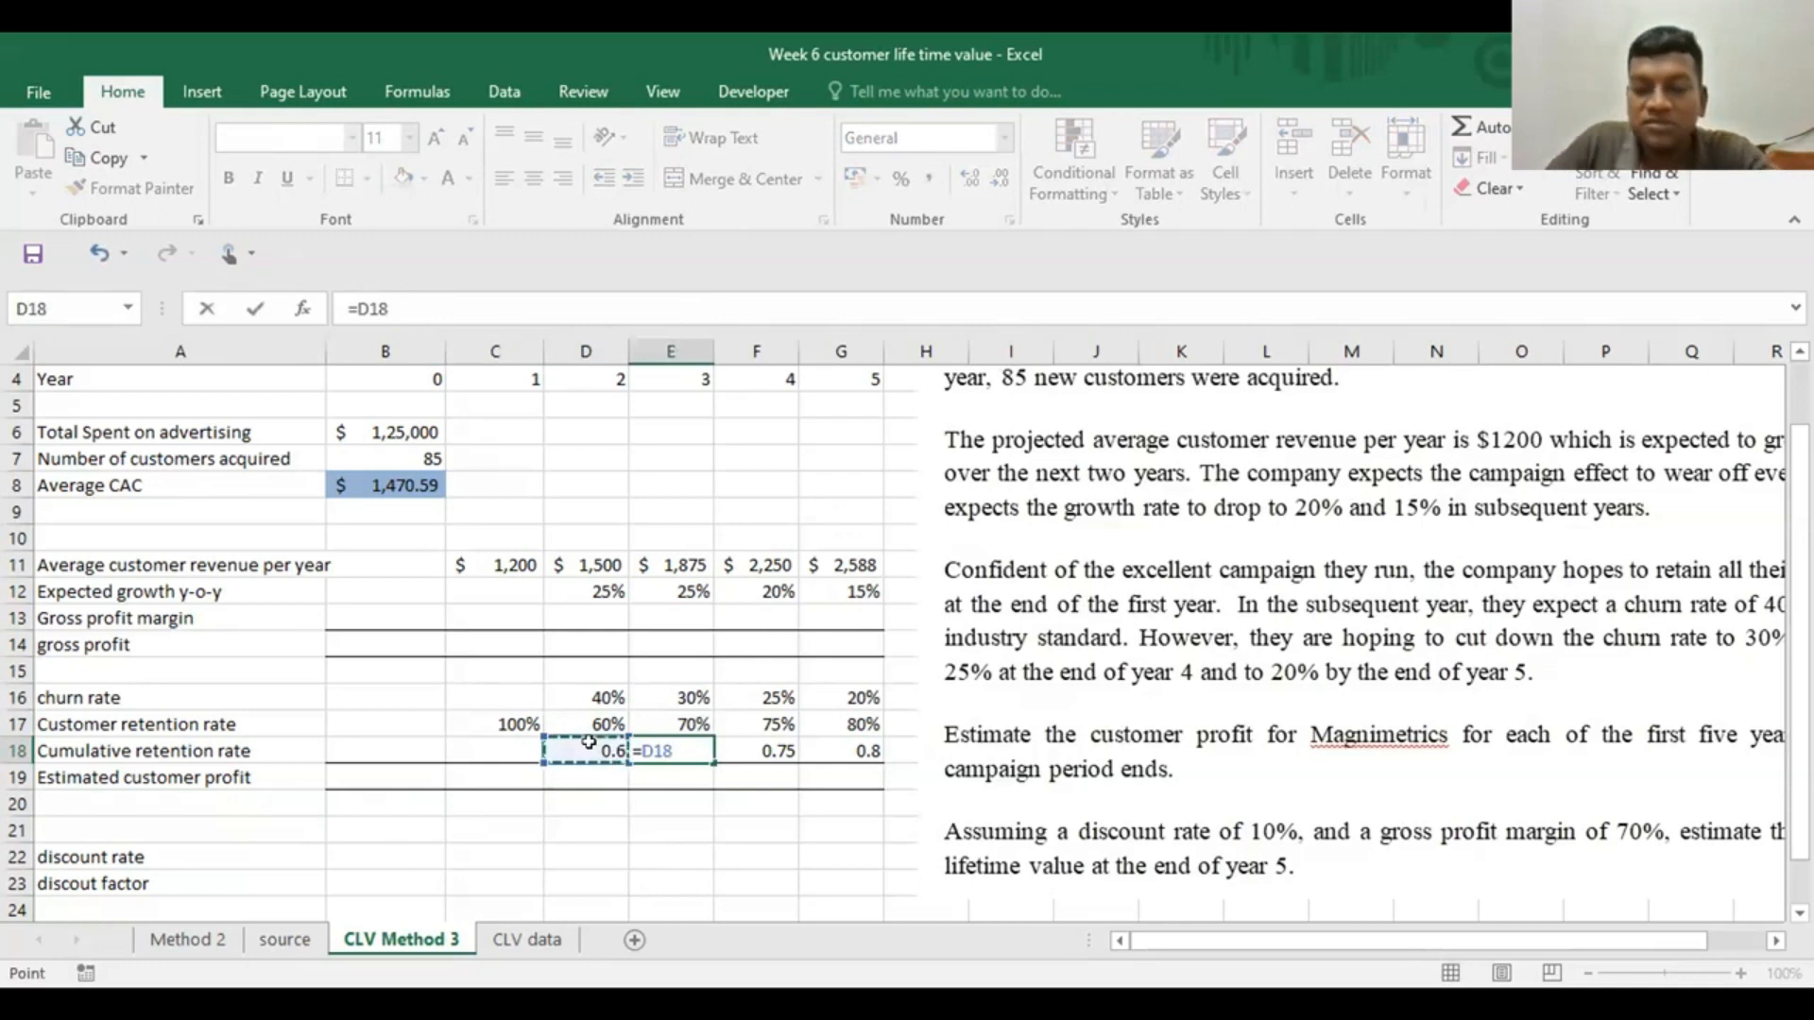
text(*)
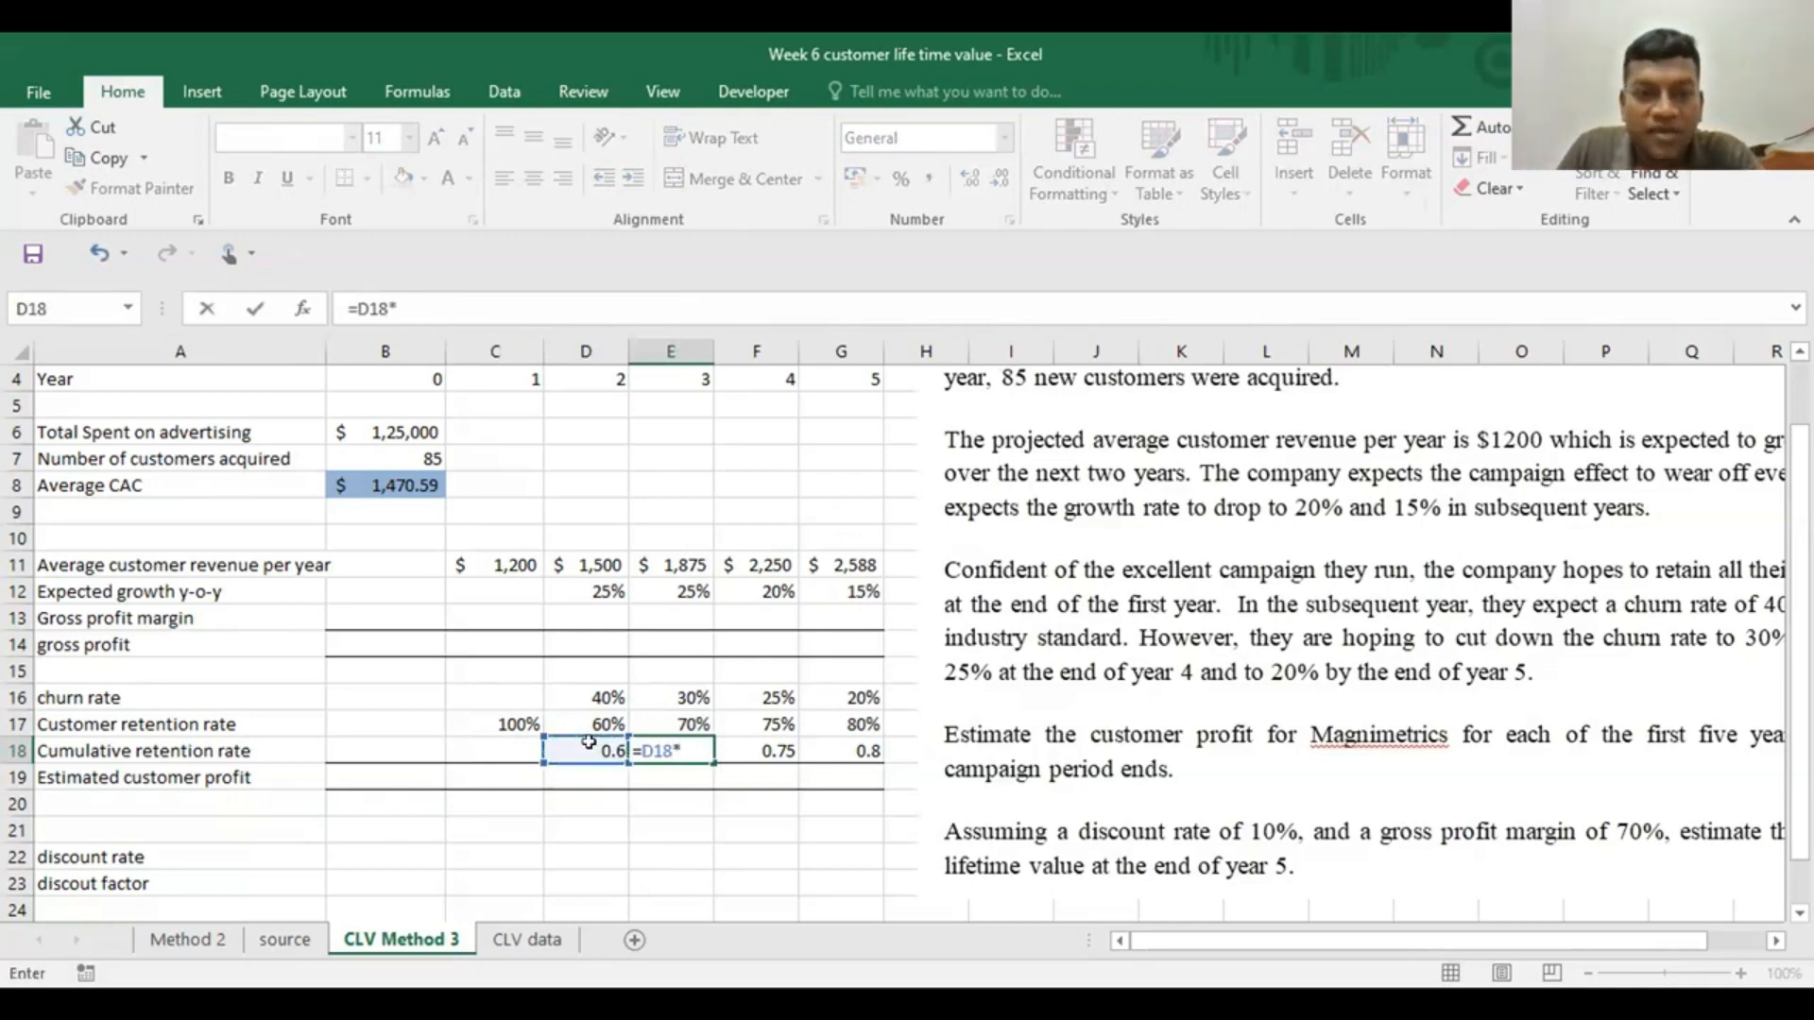
click(689, 724)
key(Return)
click(672, 749)
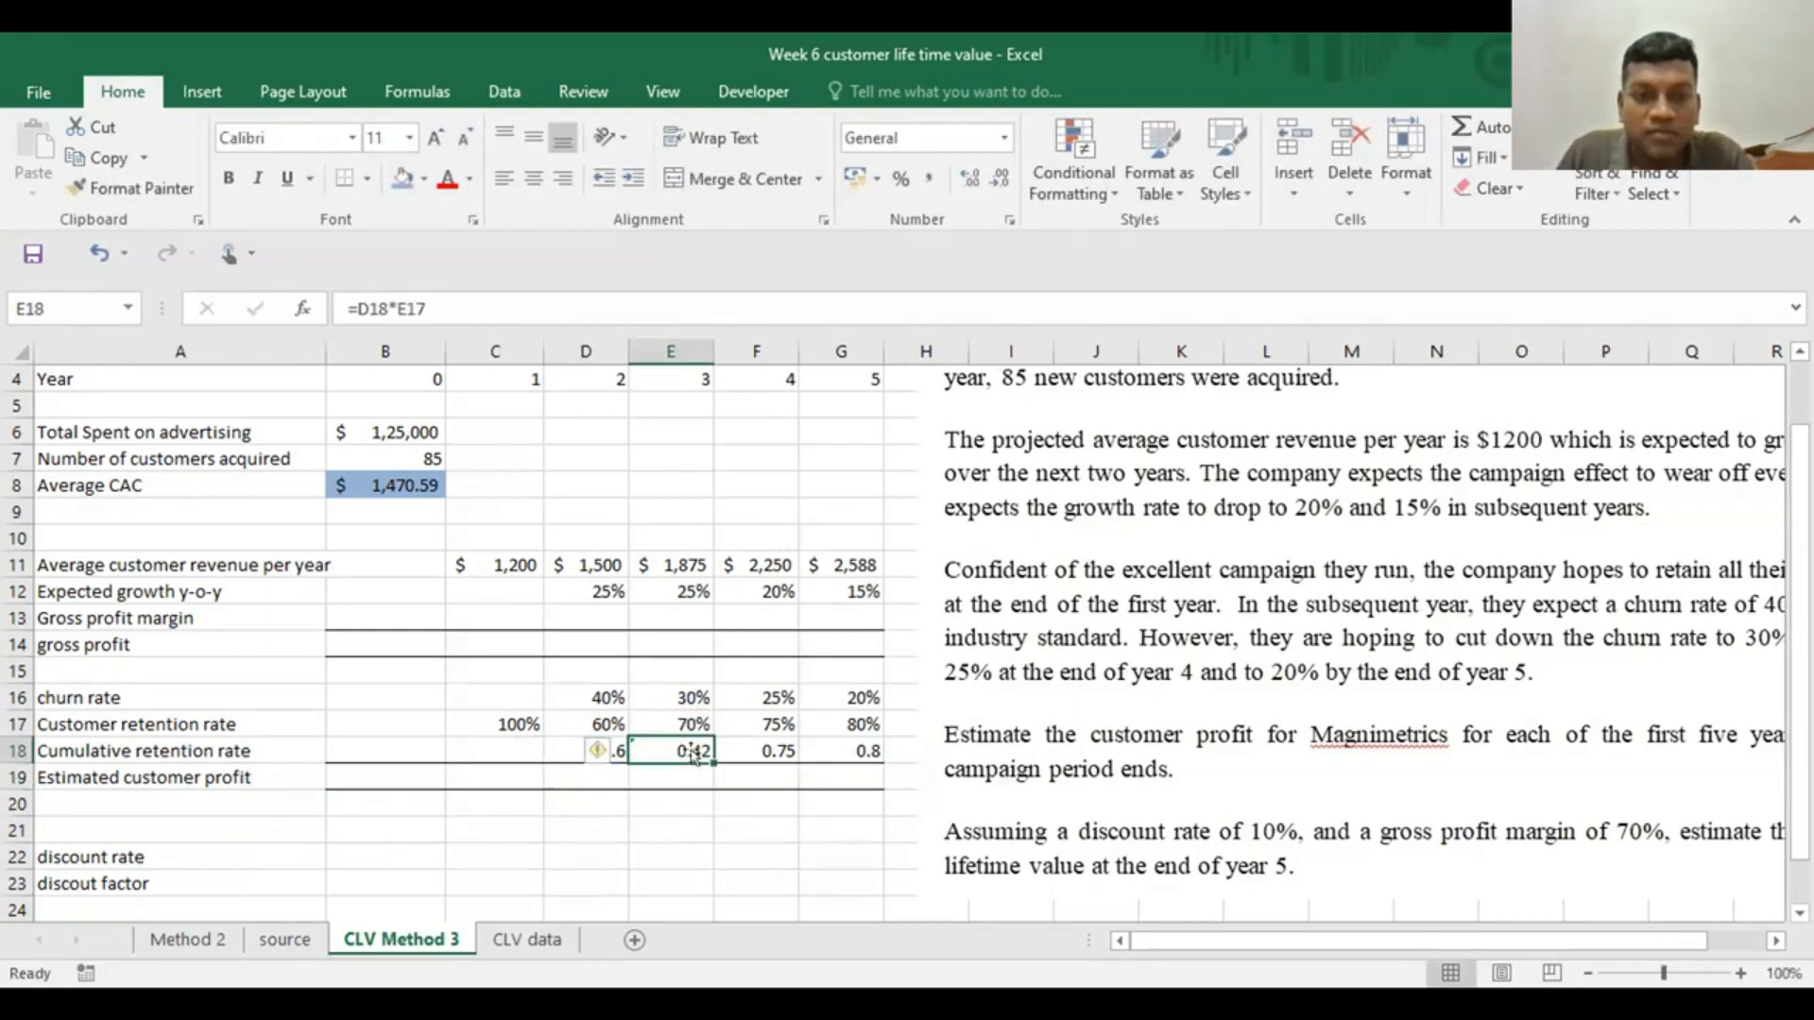
drag(714, 763, 865, 761)
Compare the year 2 cumulative retention formula in D18 with the year 3 formula in E18
click(581, 756)
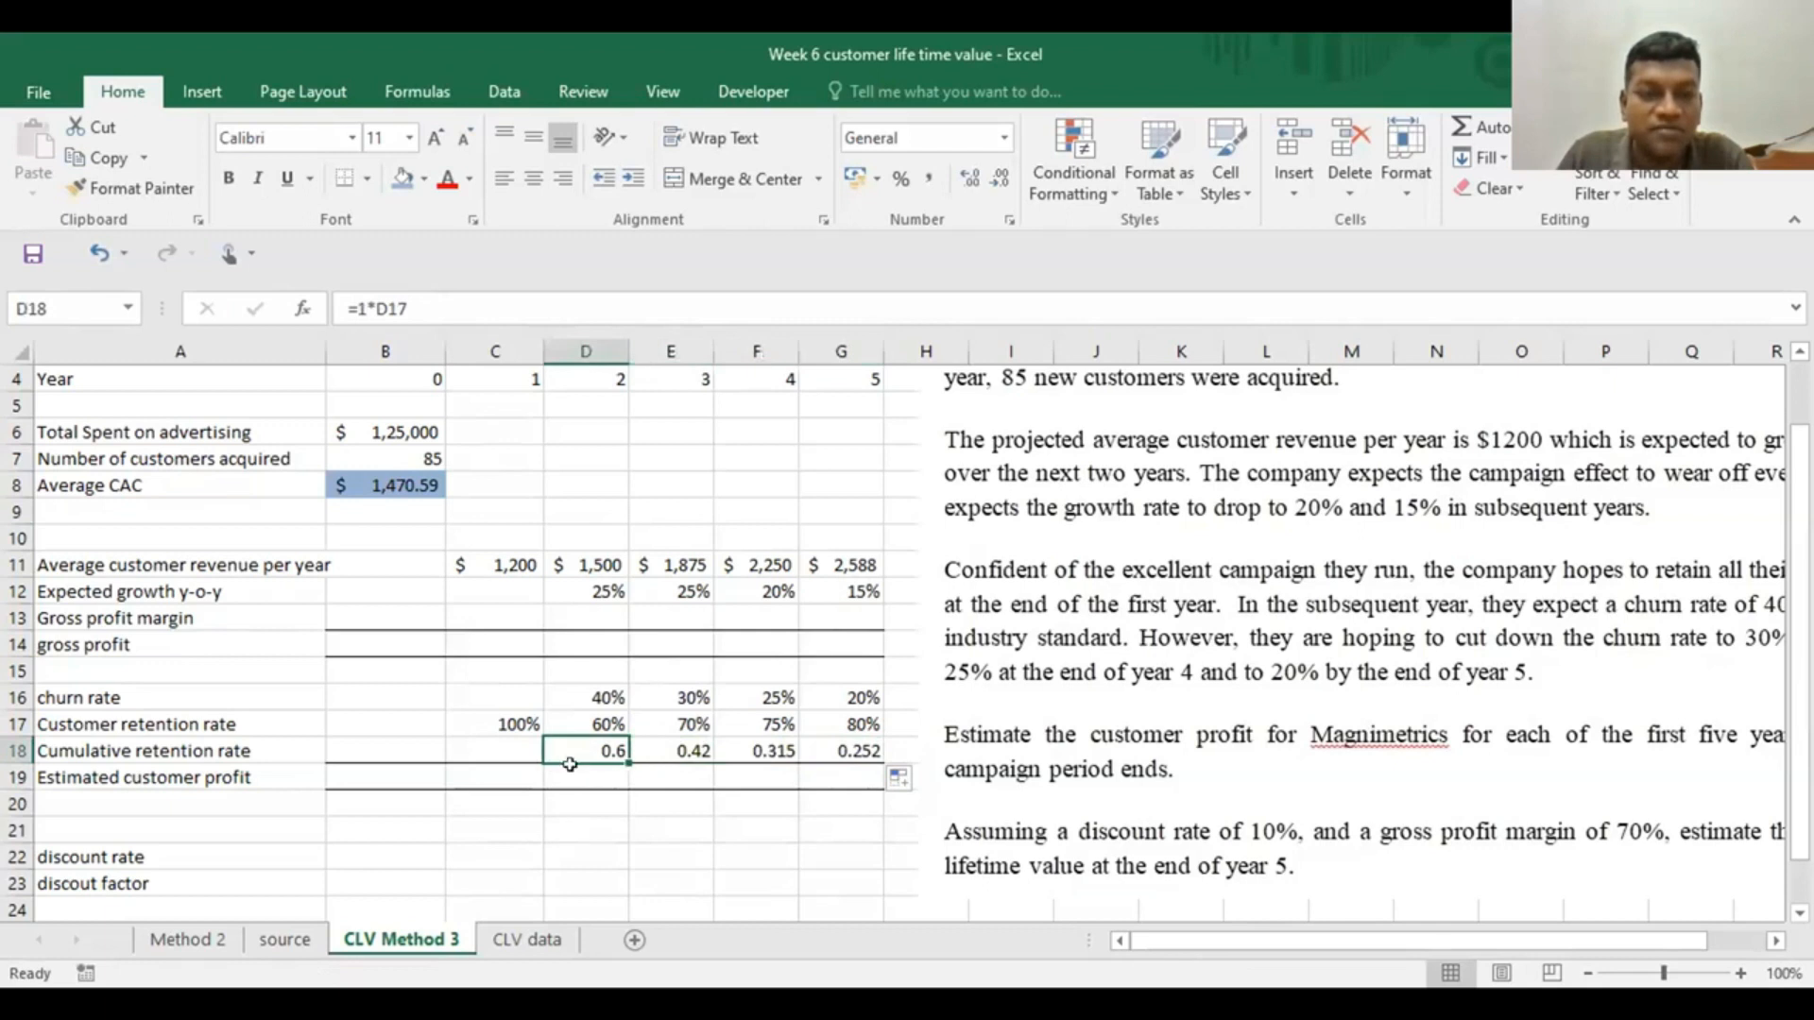
double_click(585, 740)
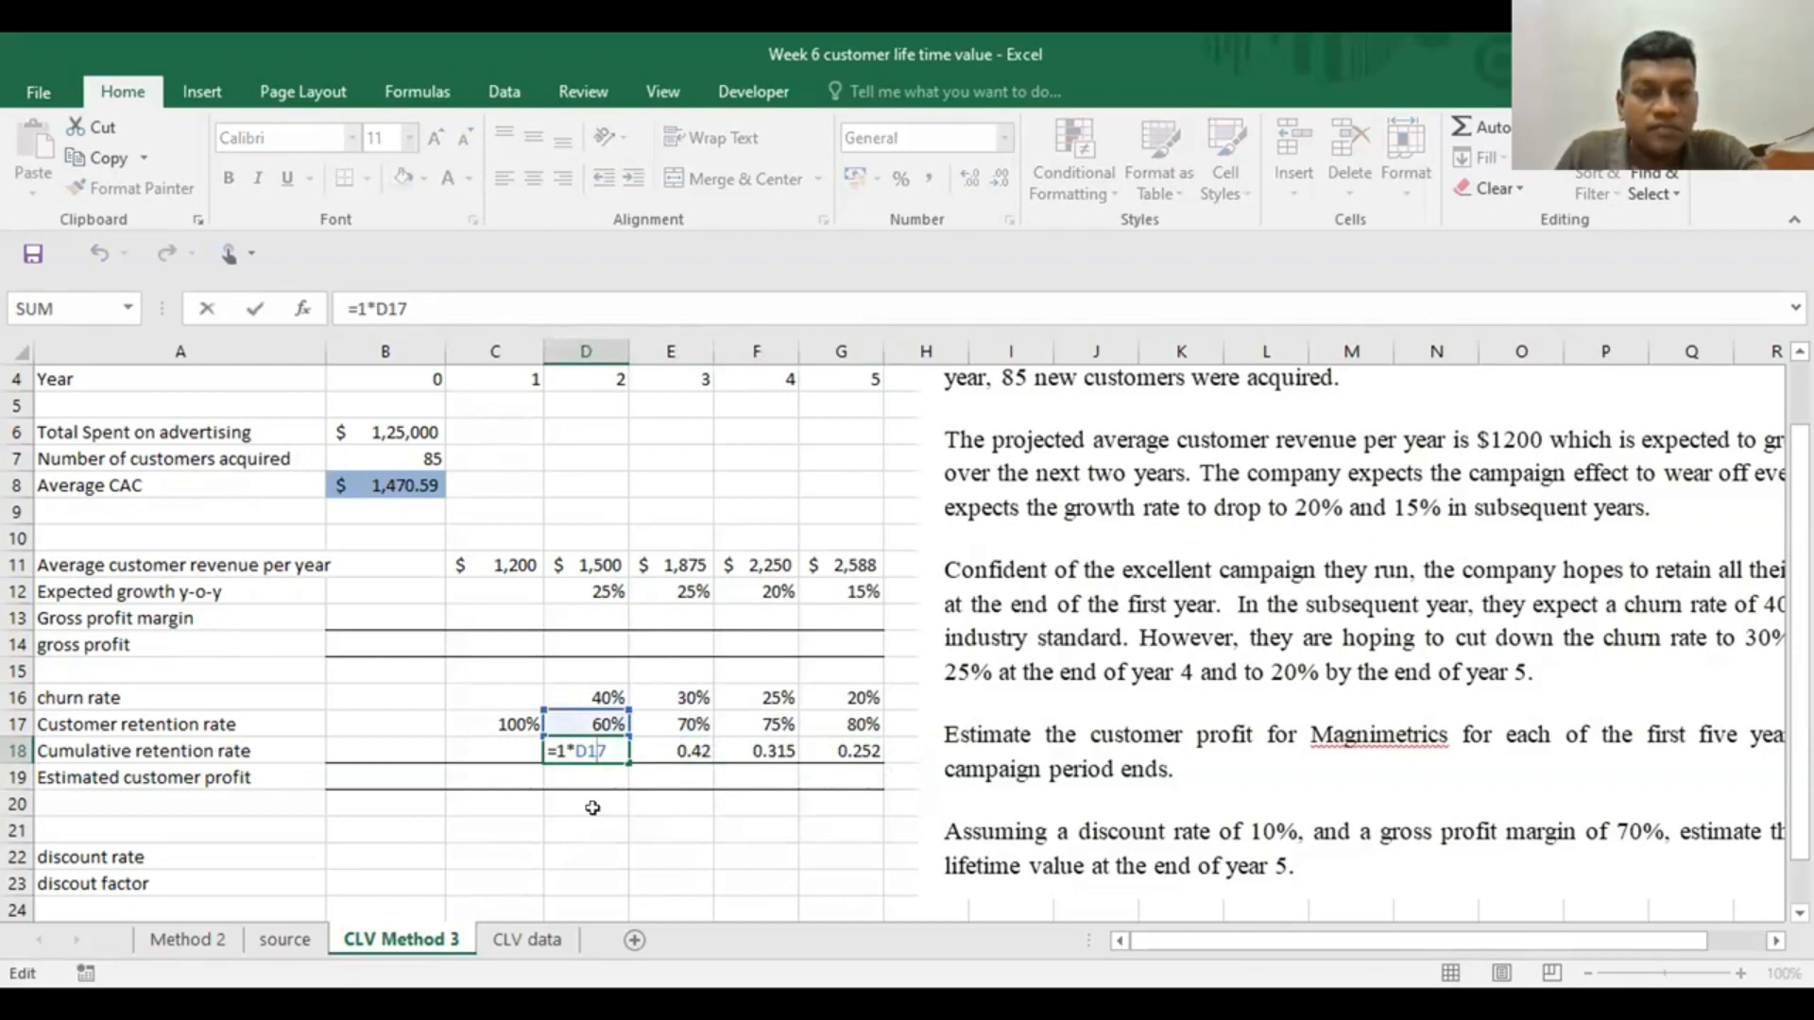
key(ctrl+Return)
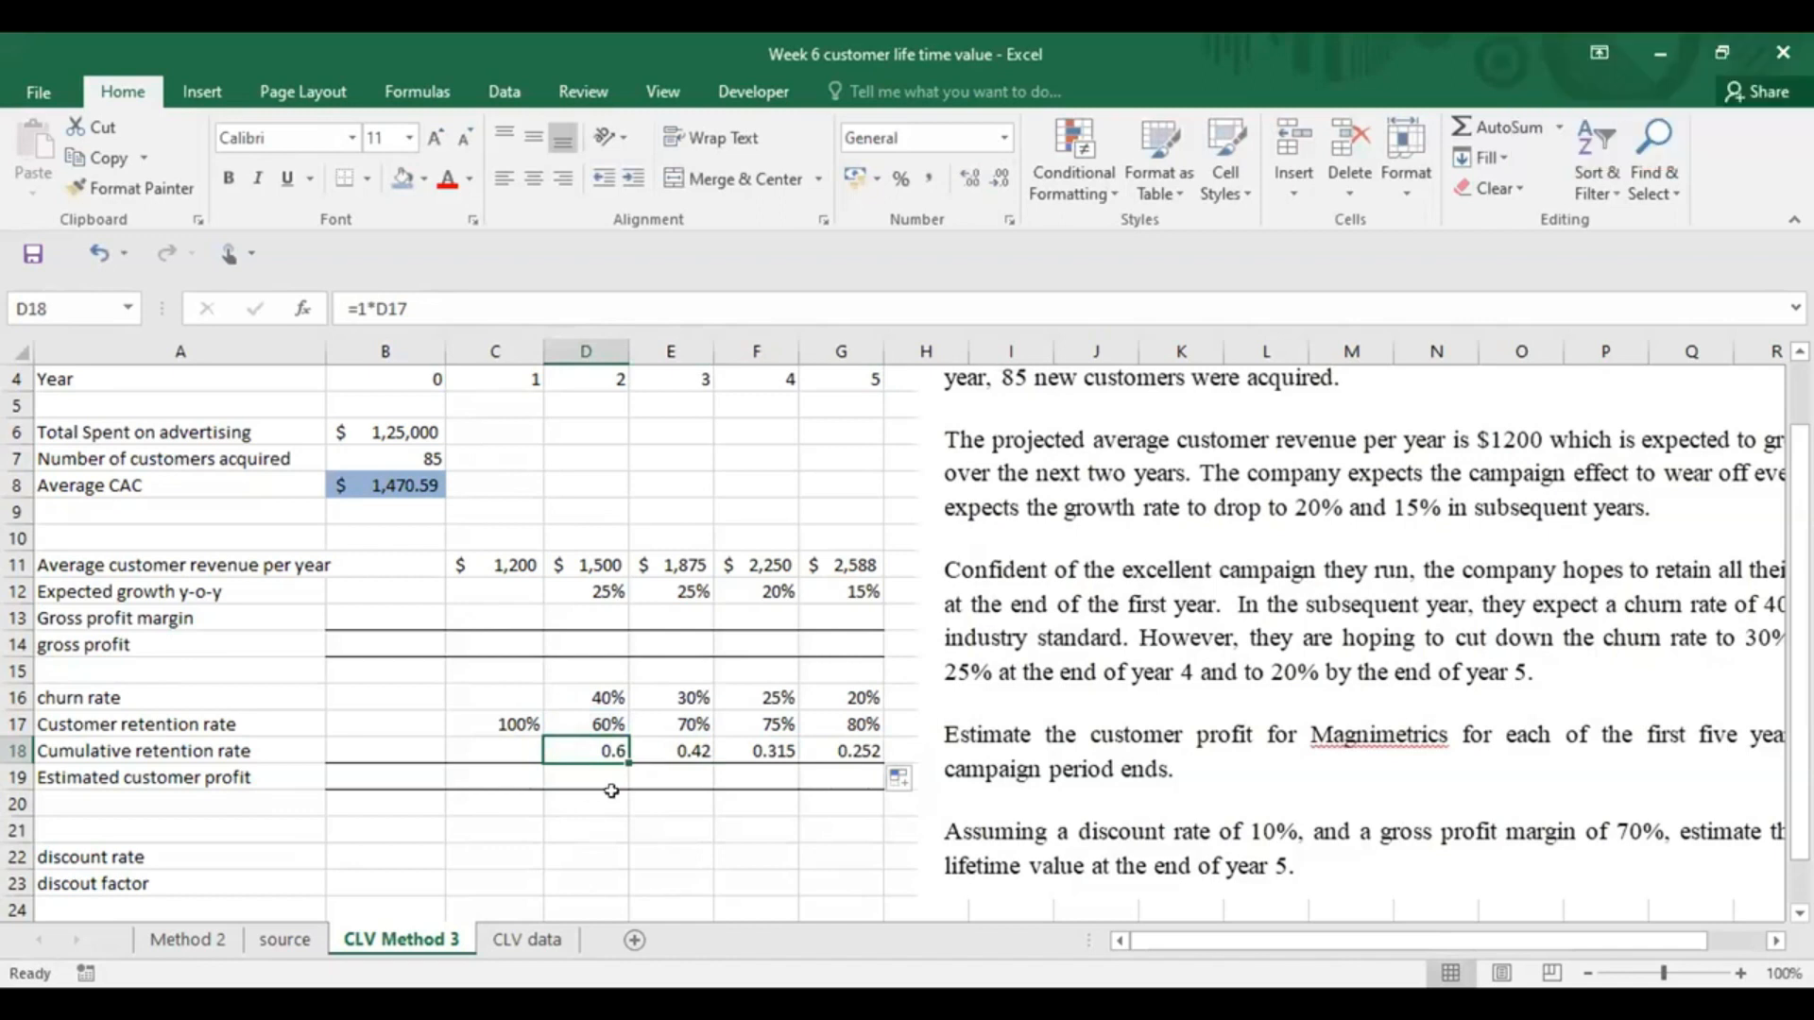
click(651, 749)
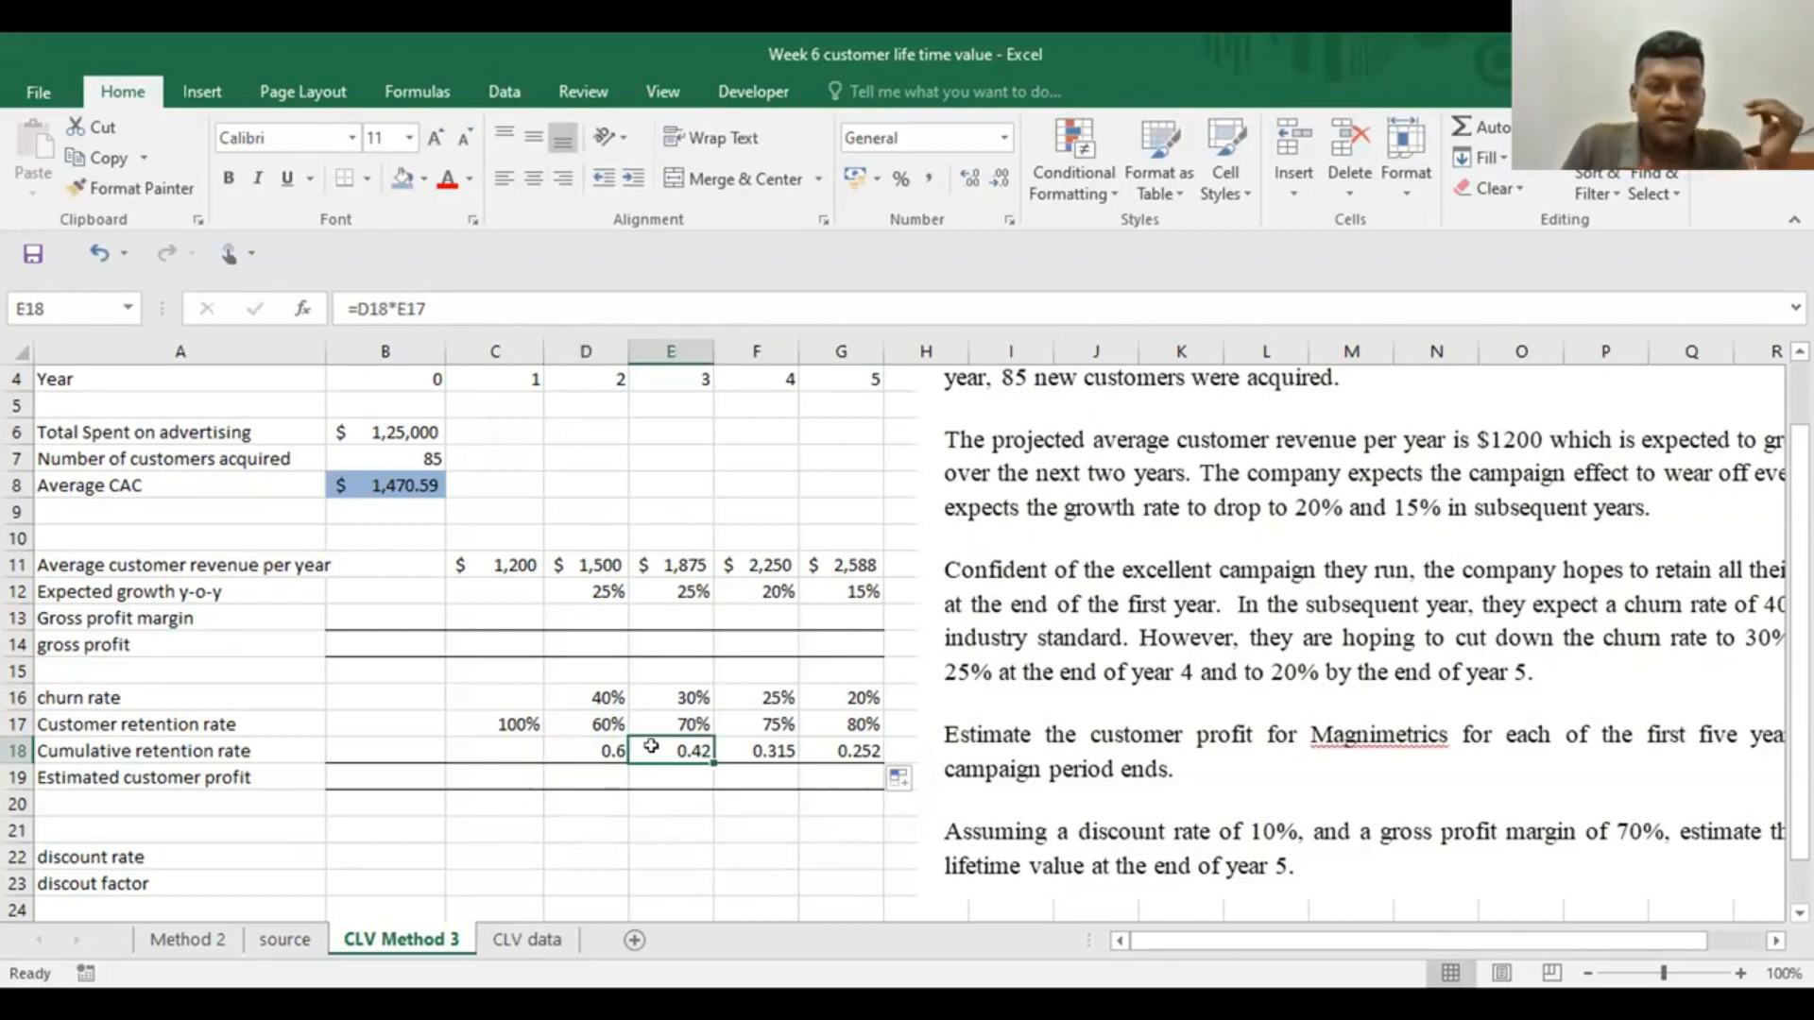
double_click(651, 747)
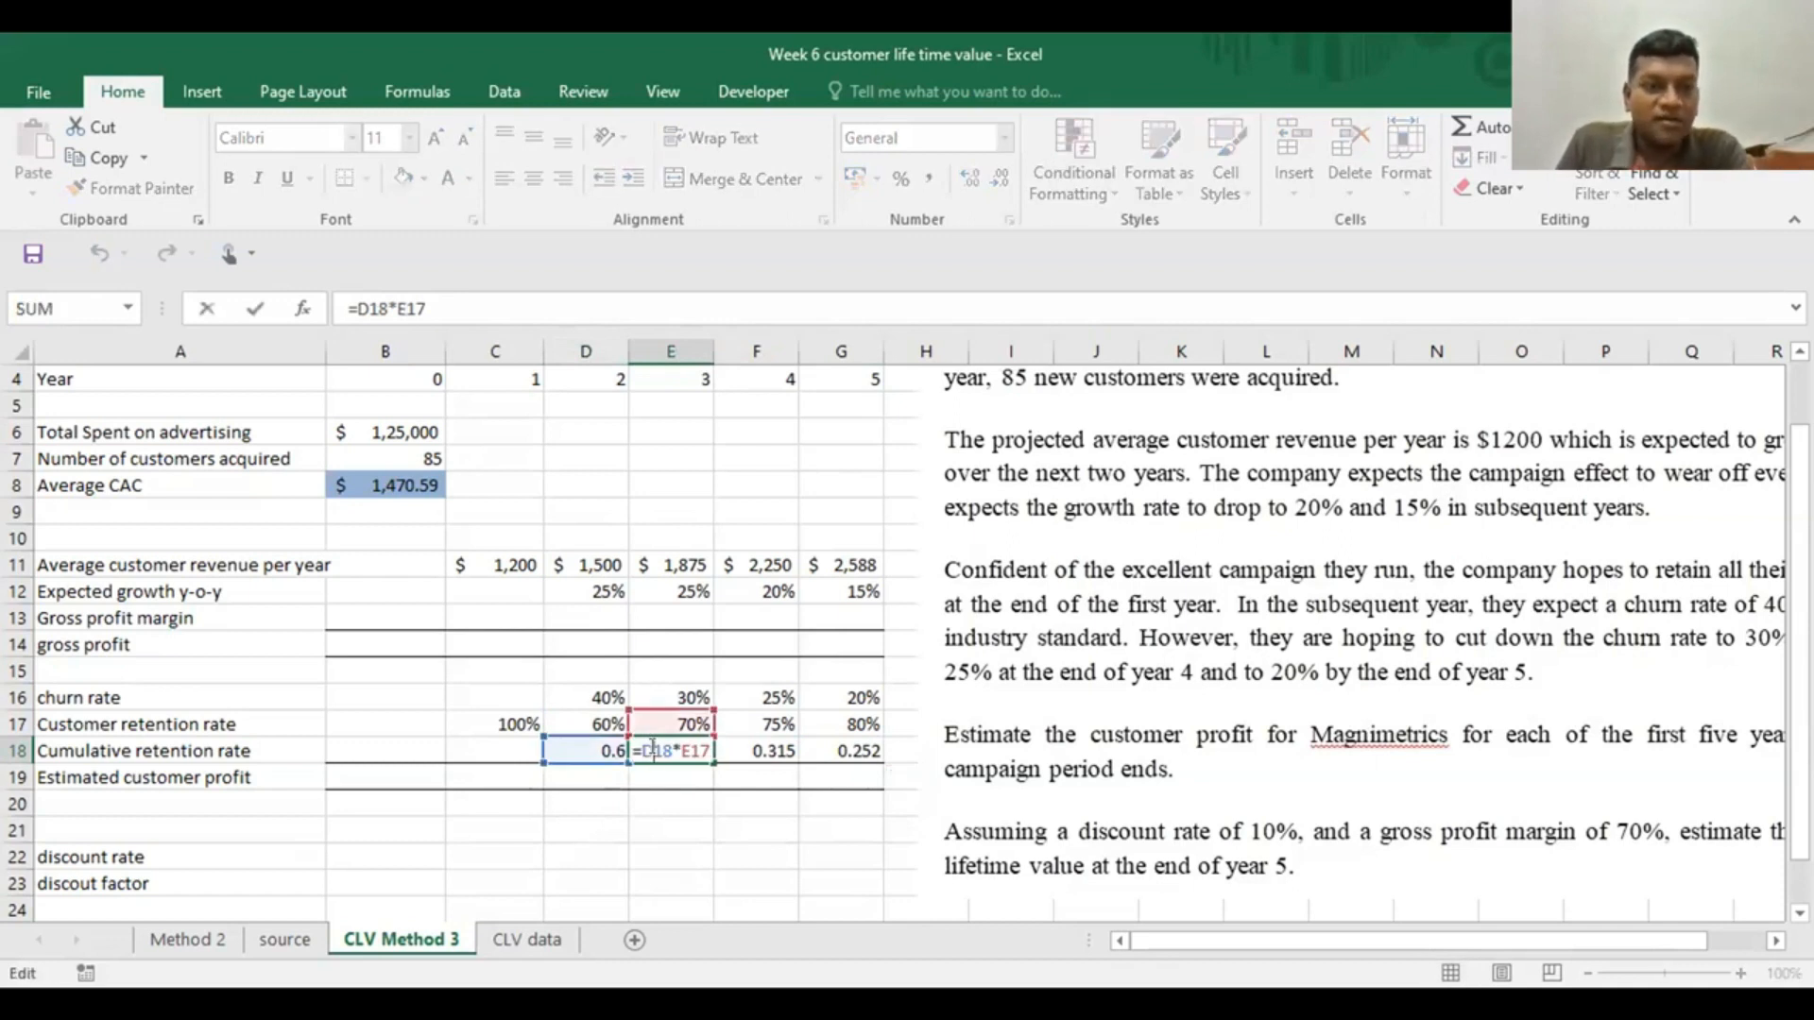
key(Escape)
Enter 1 as the year 1 cumulative retention rate in C18 and check it against the rates in D18 and E18
click(502, 743)
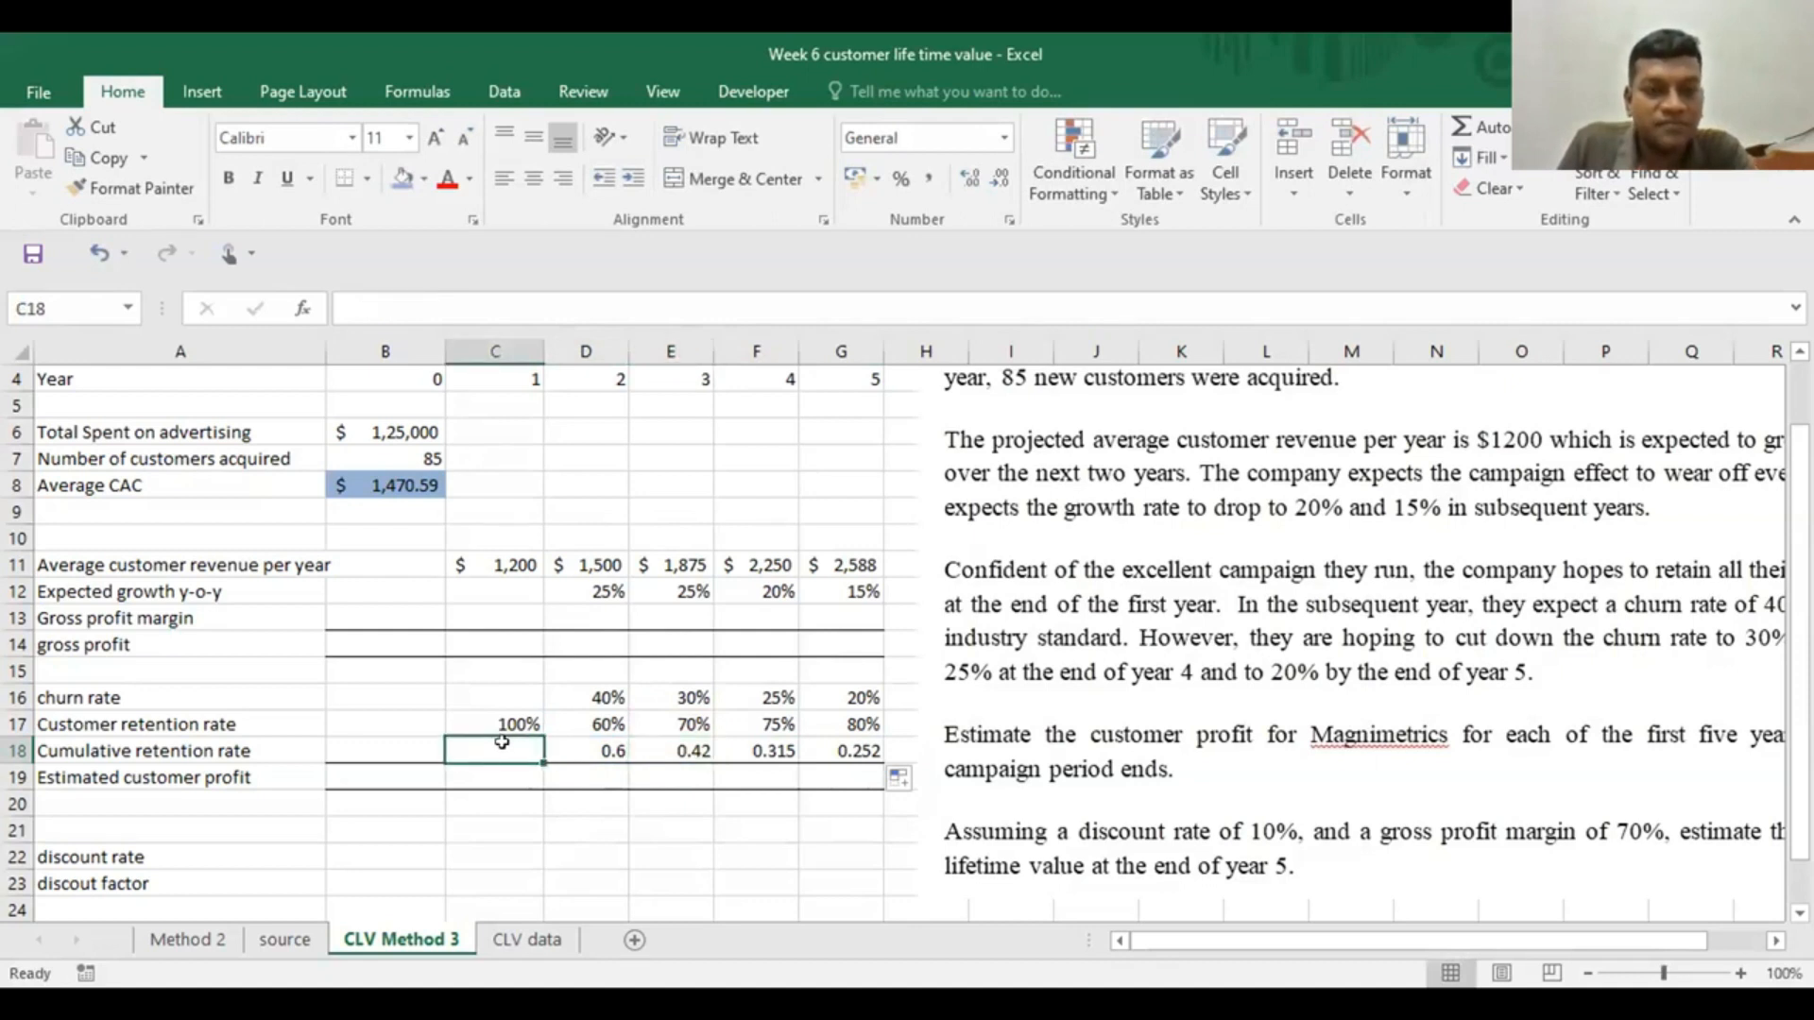
text(1)
click(499, 798)
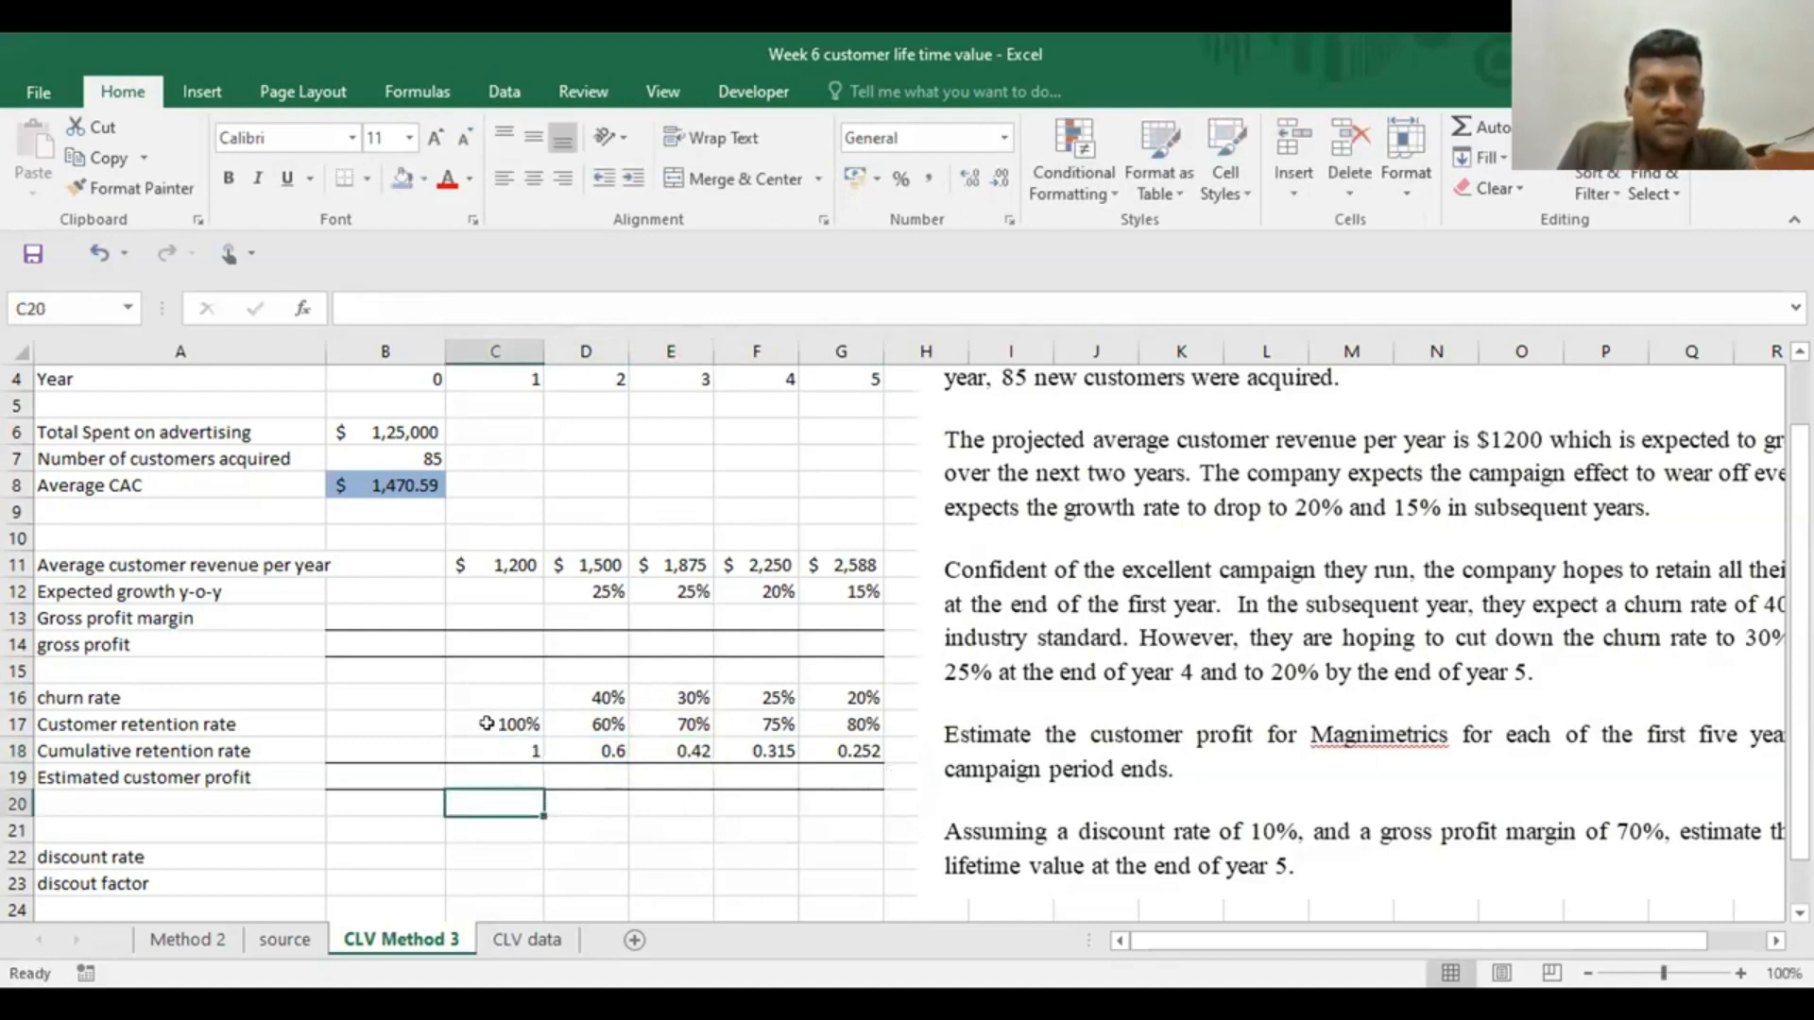
click(506, 751)
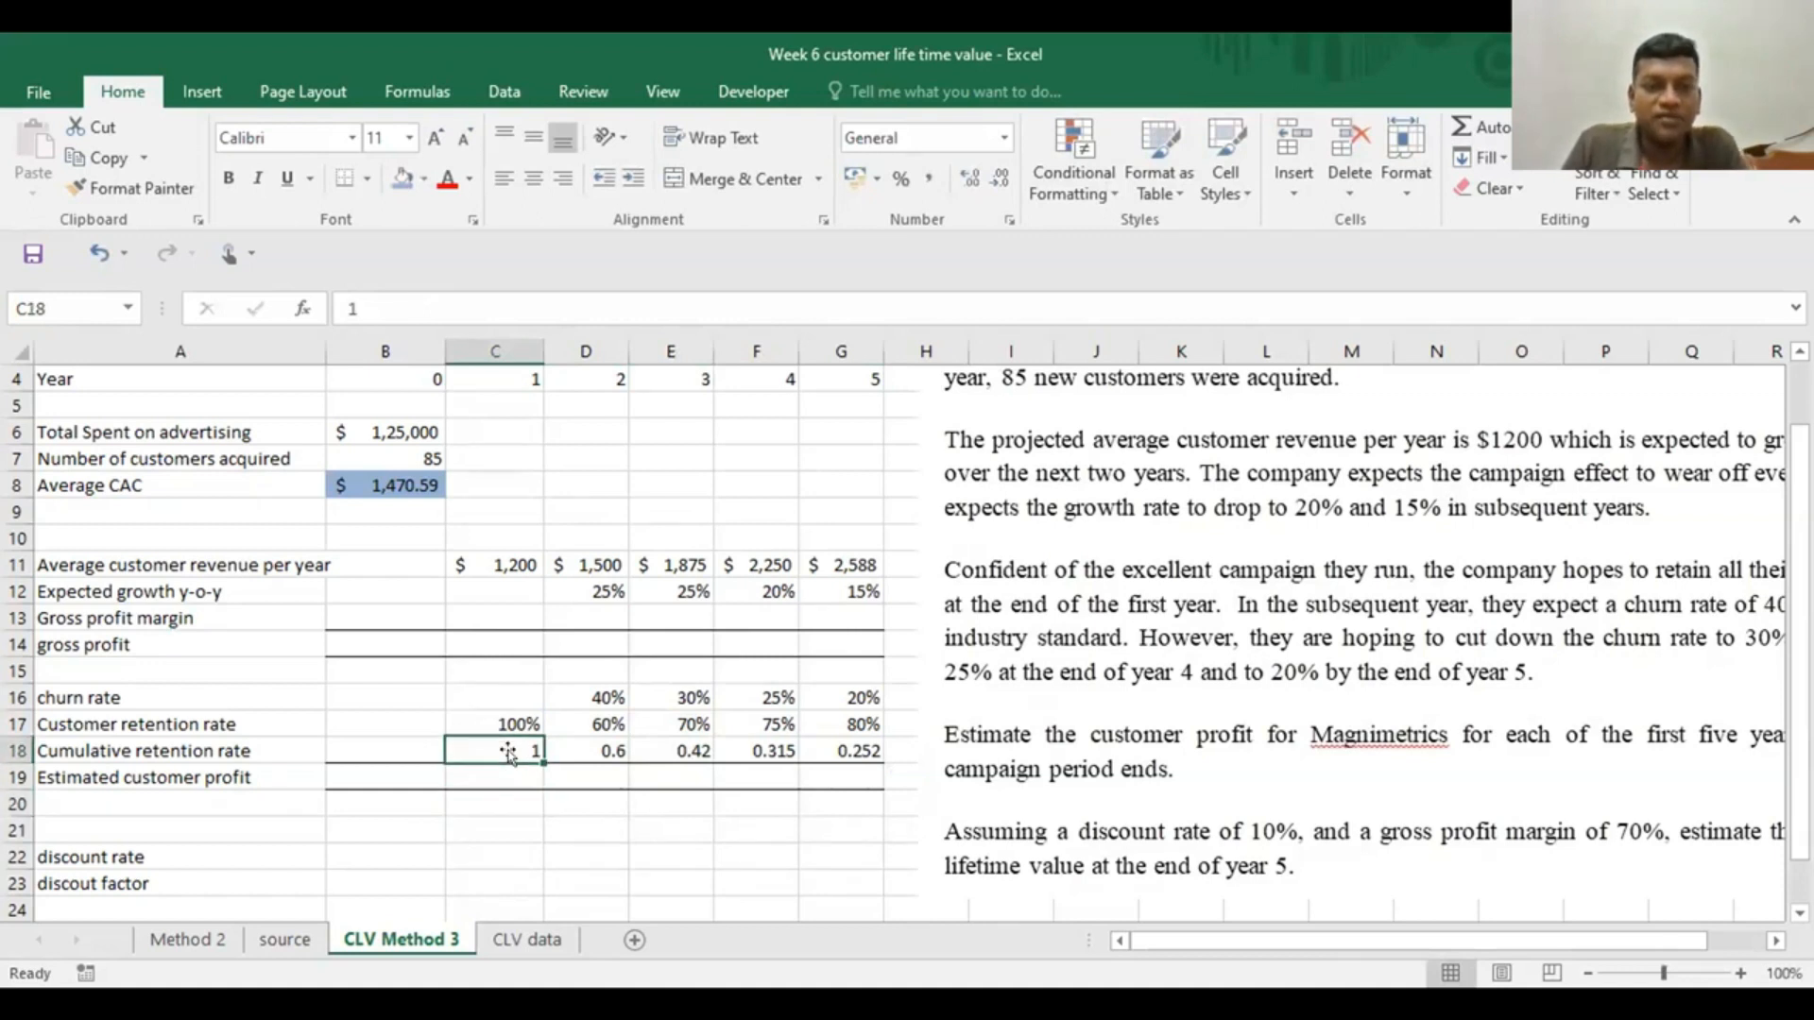
click(601, 746)
click(674, 749)
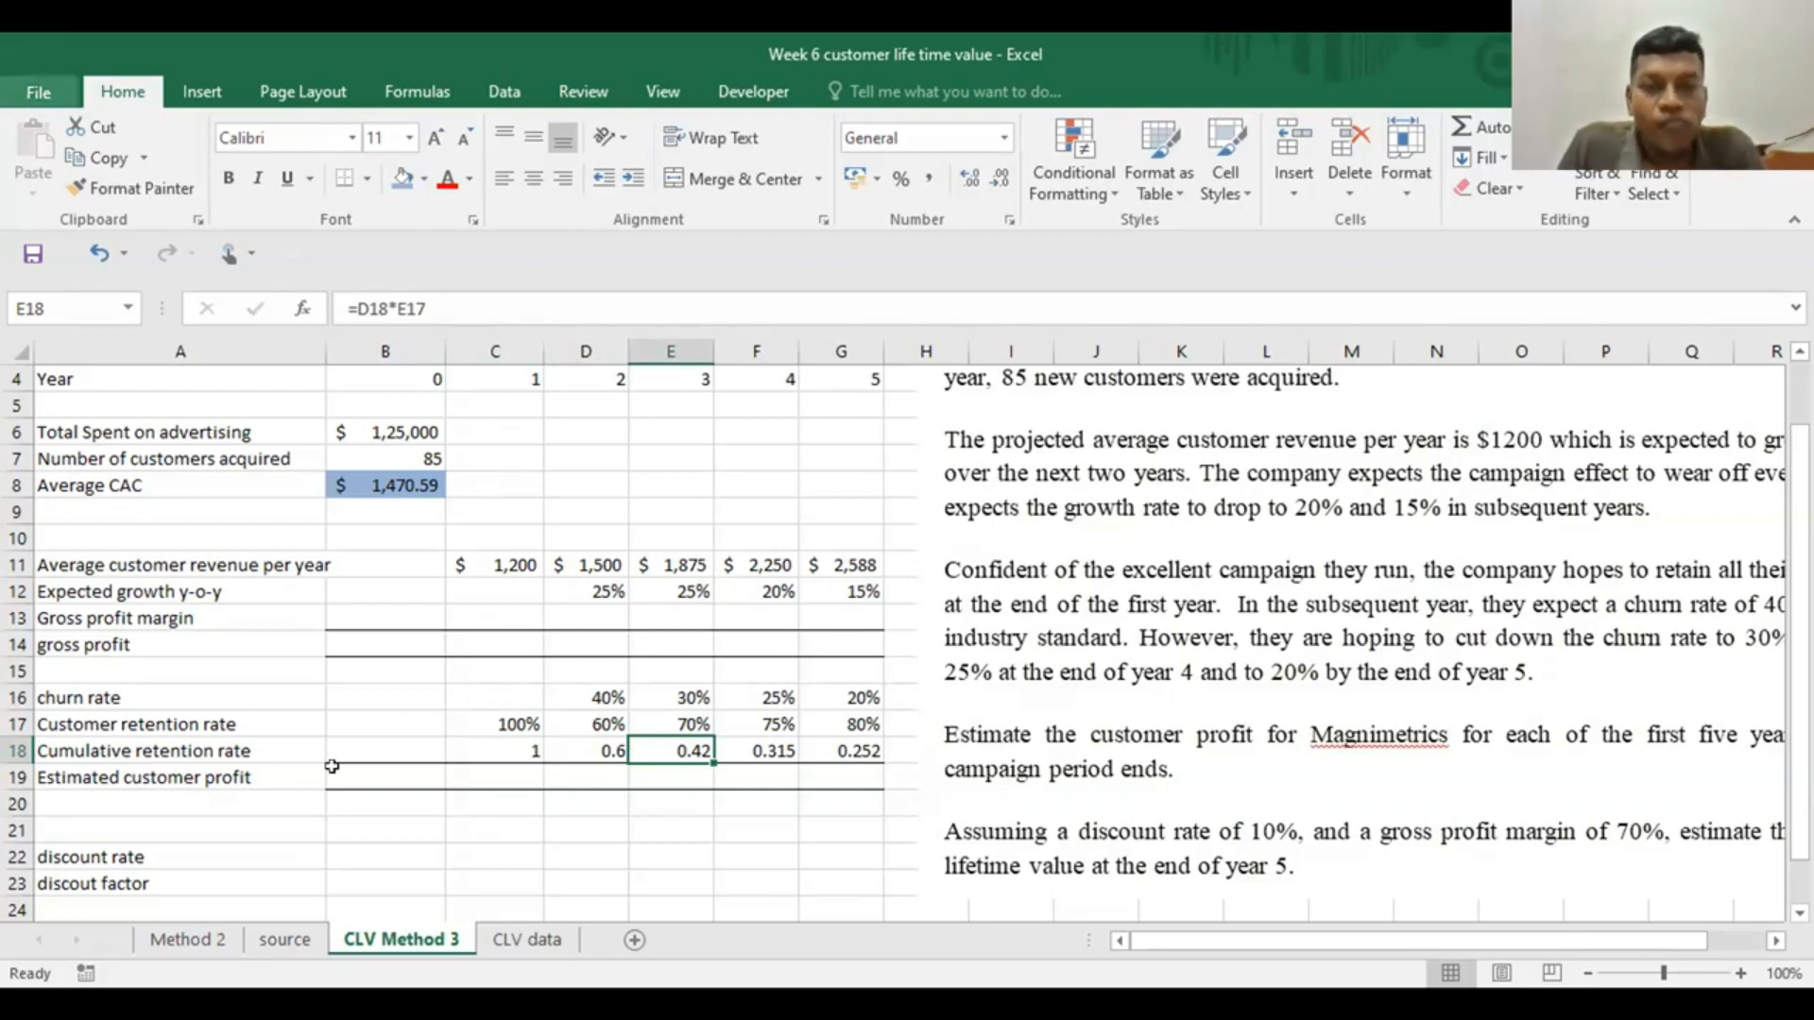
Shift the case text picture to read the customer profit, discount rate and gross margin requirements, and move it back clear of column G
scroll(1401, 662, down, 1)
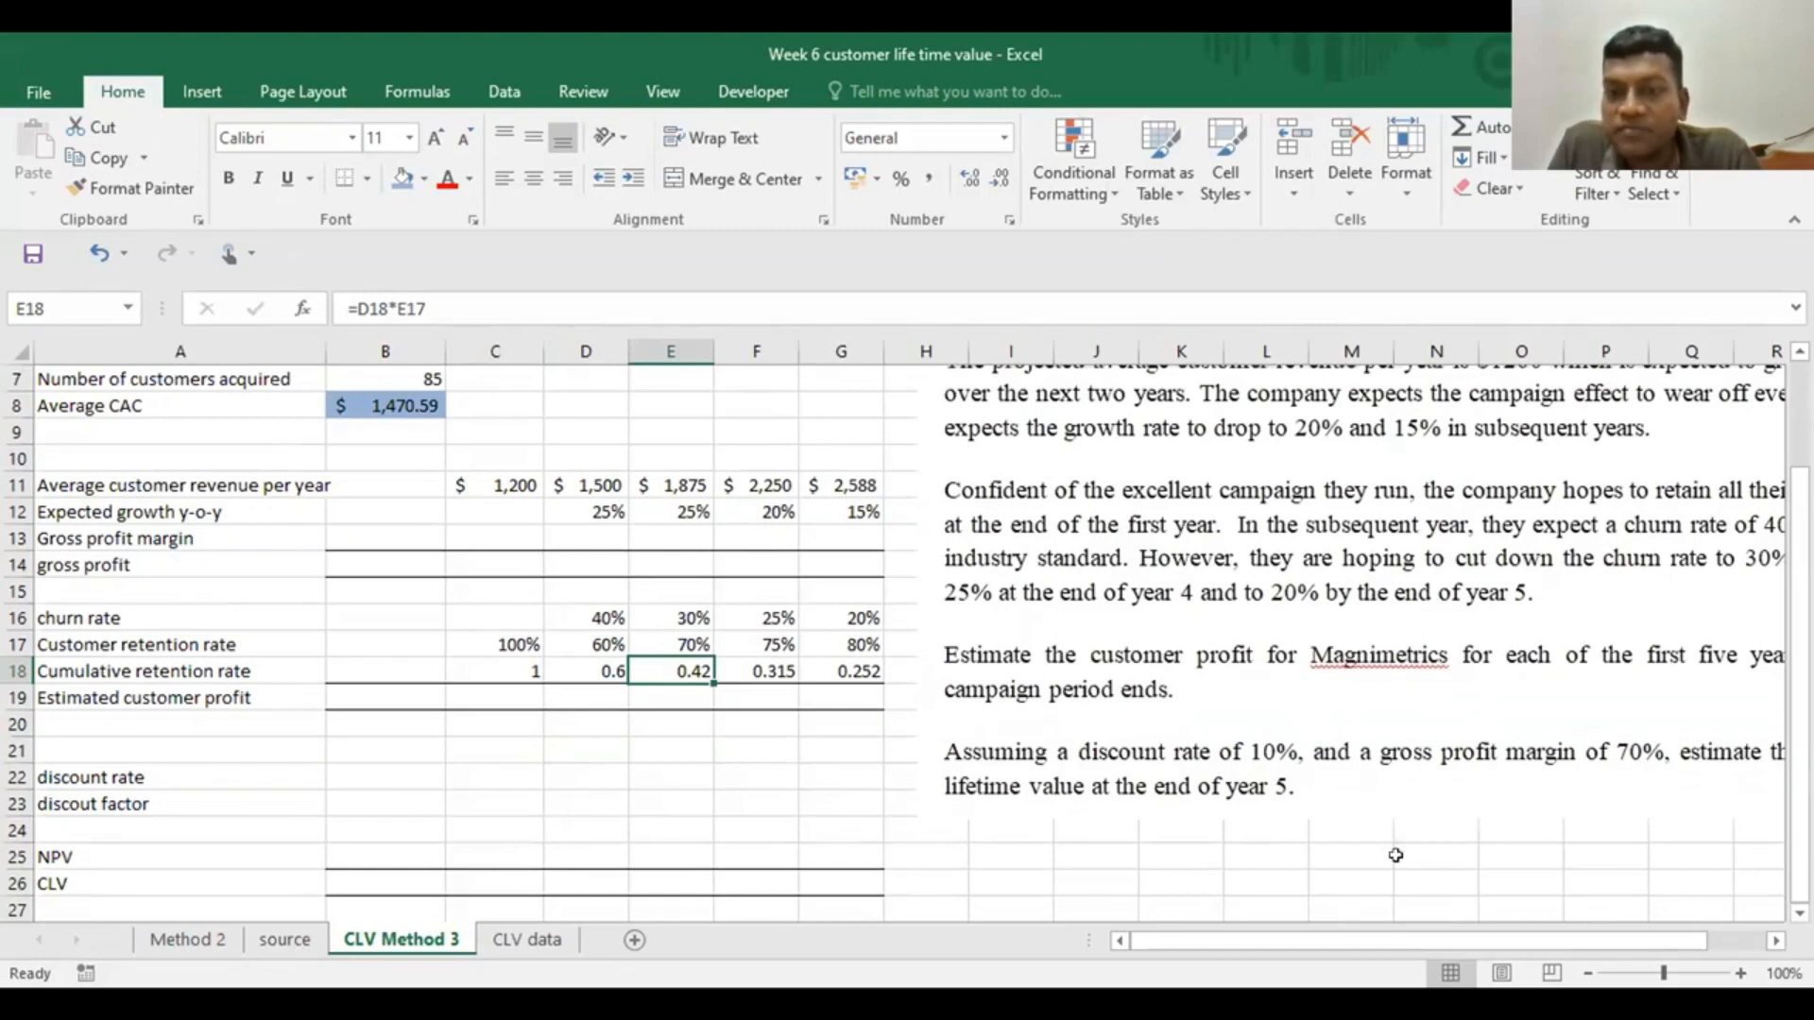
drag(1326, 637, 1165, 624)
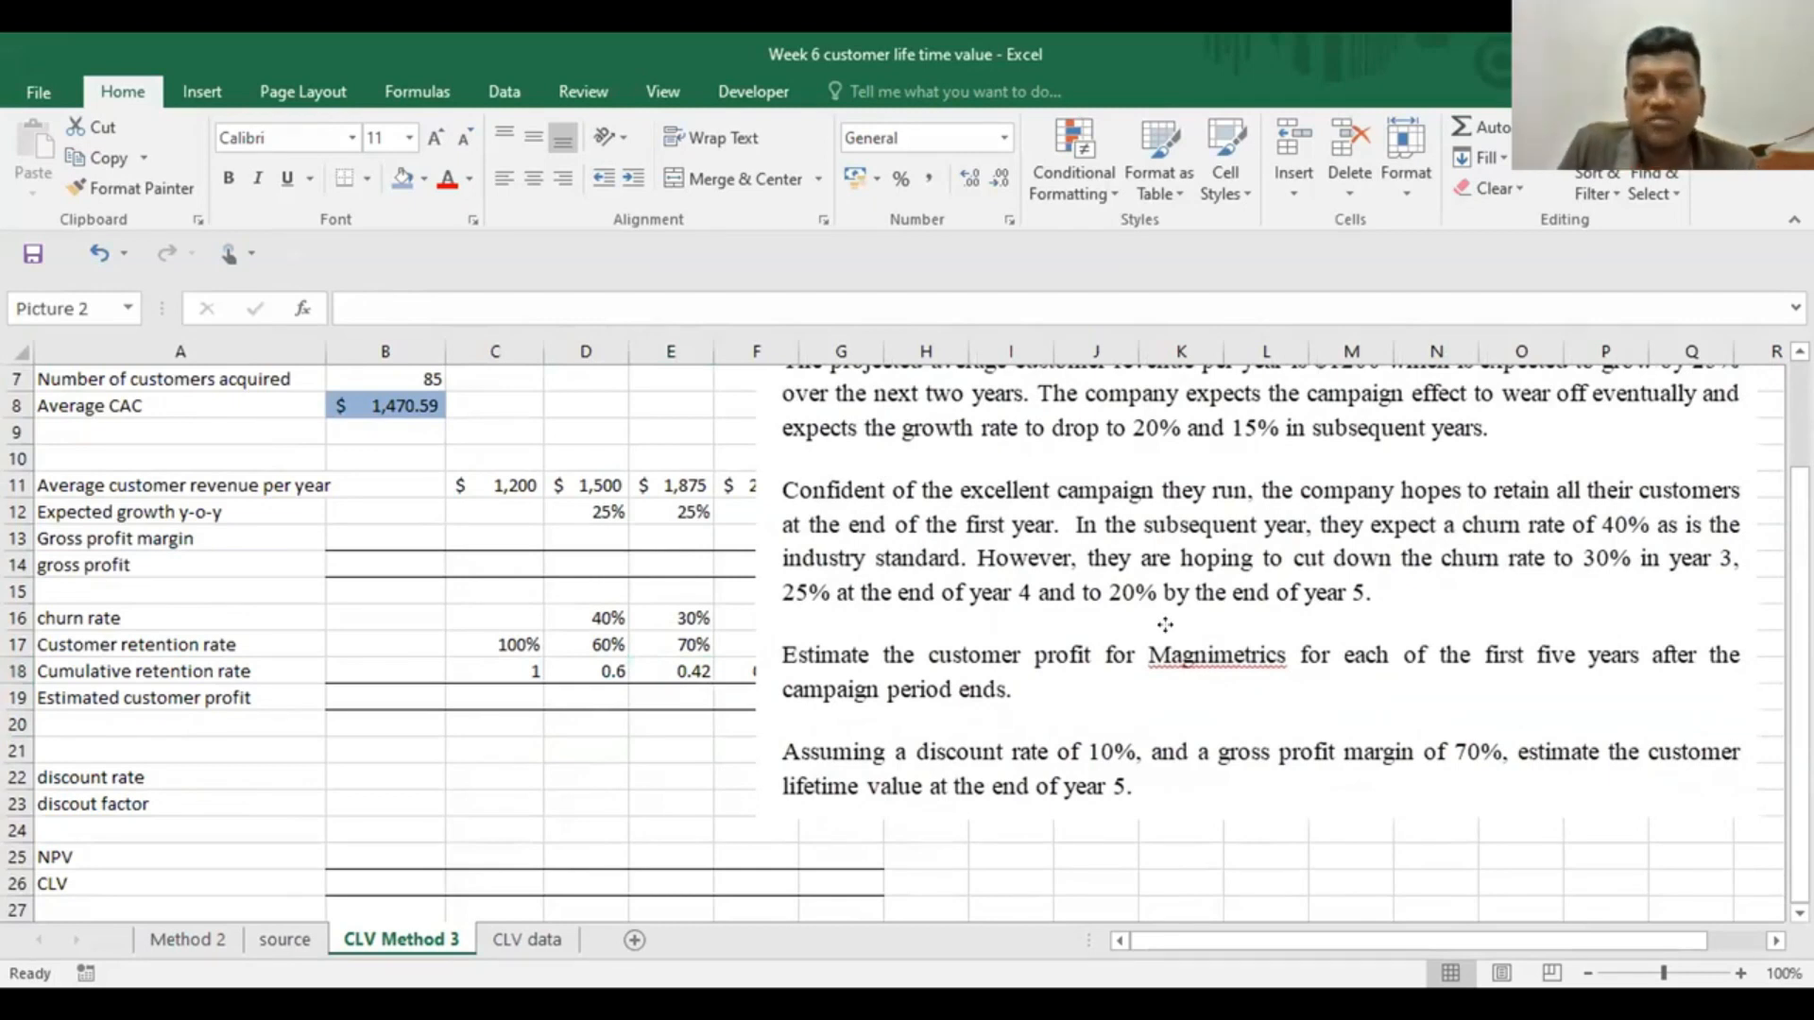
mouse_move(1165, 624)
mouse_down()
mouse_move(1398, 604)
mouse_move(1166, 593)
mouse_up()
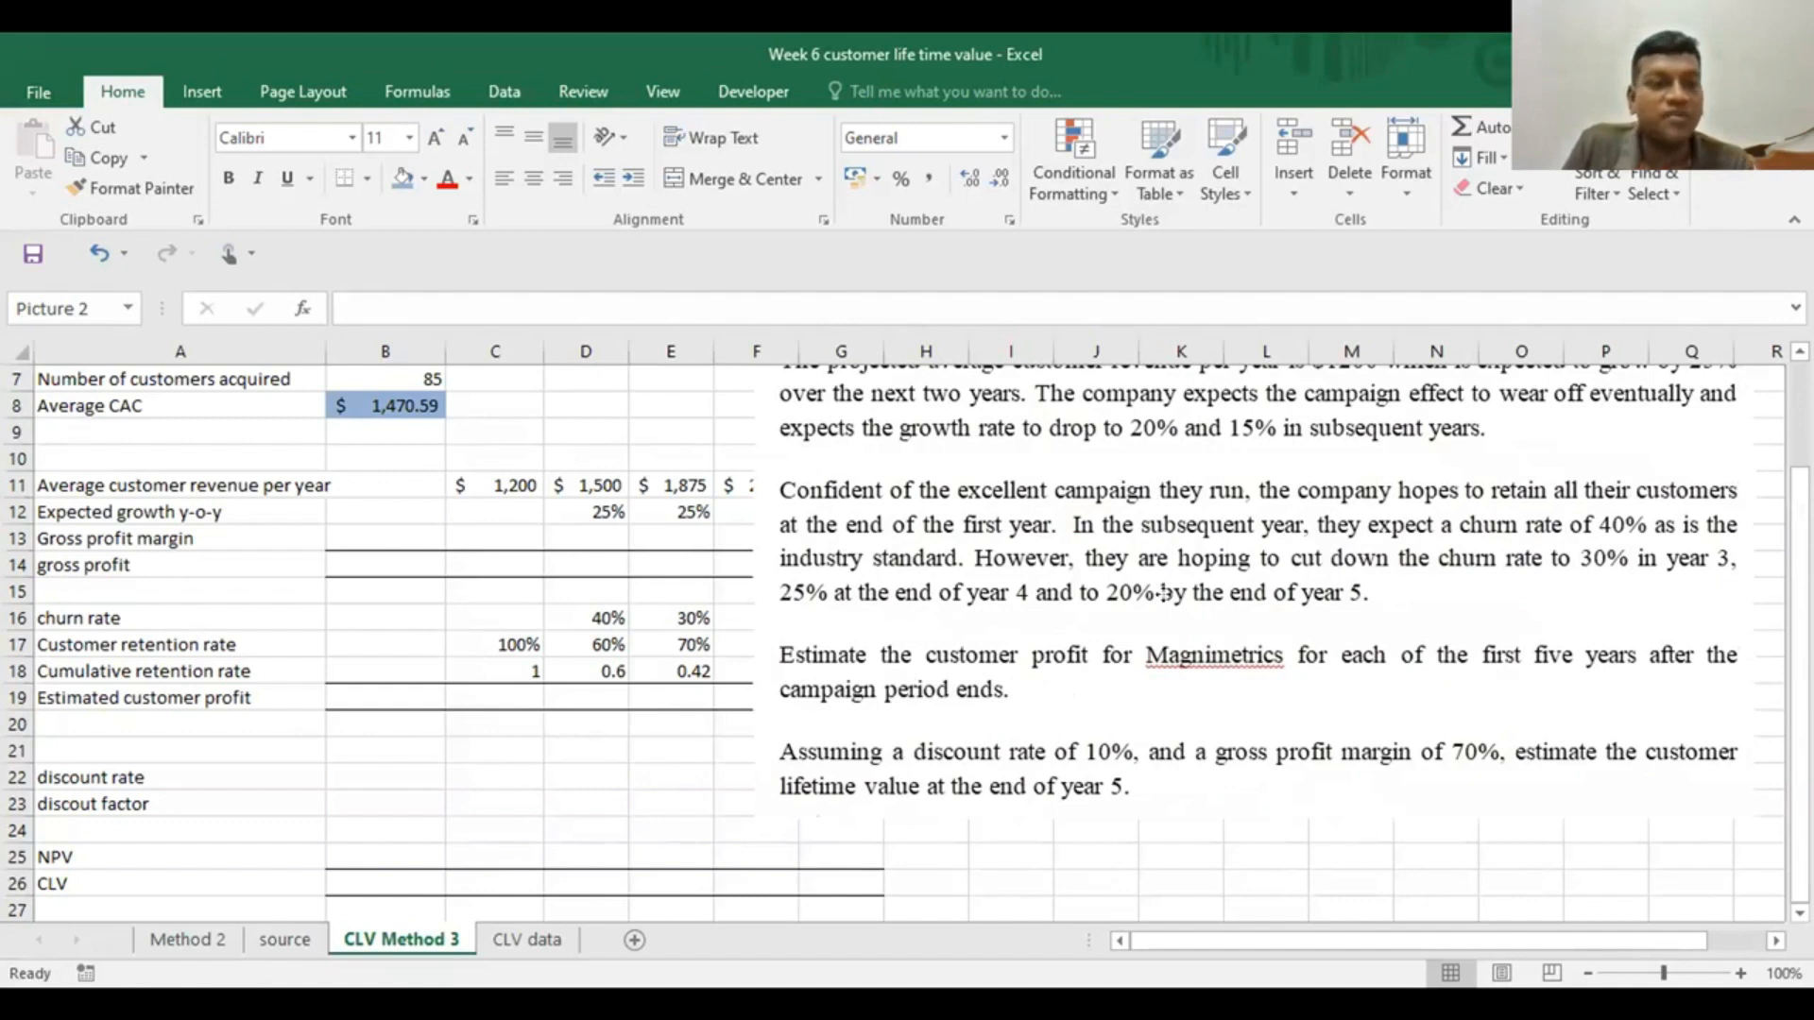
drag(1164, 592, 1283, 592)
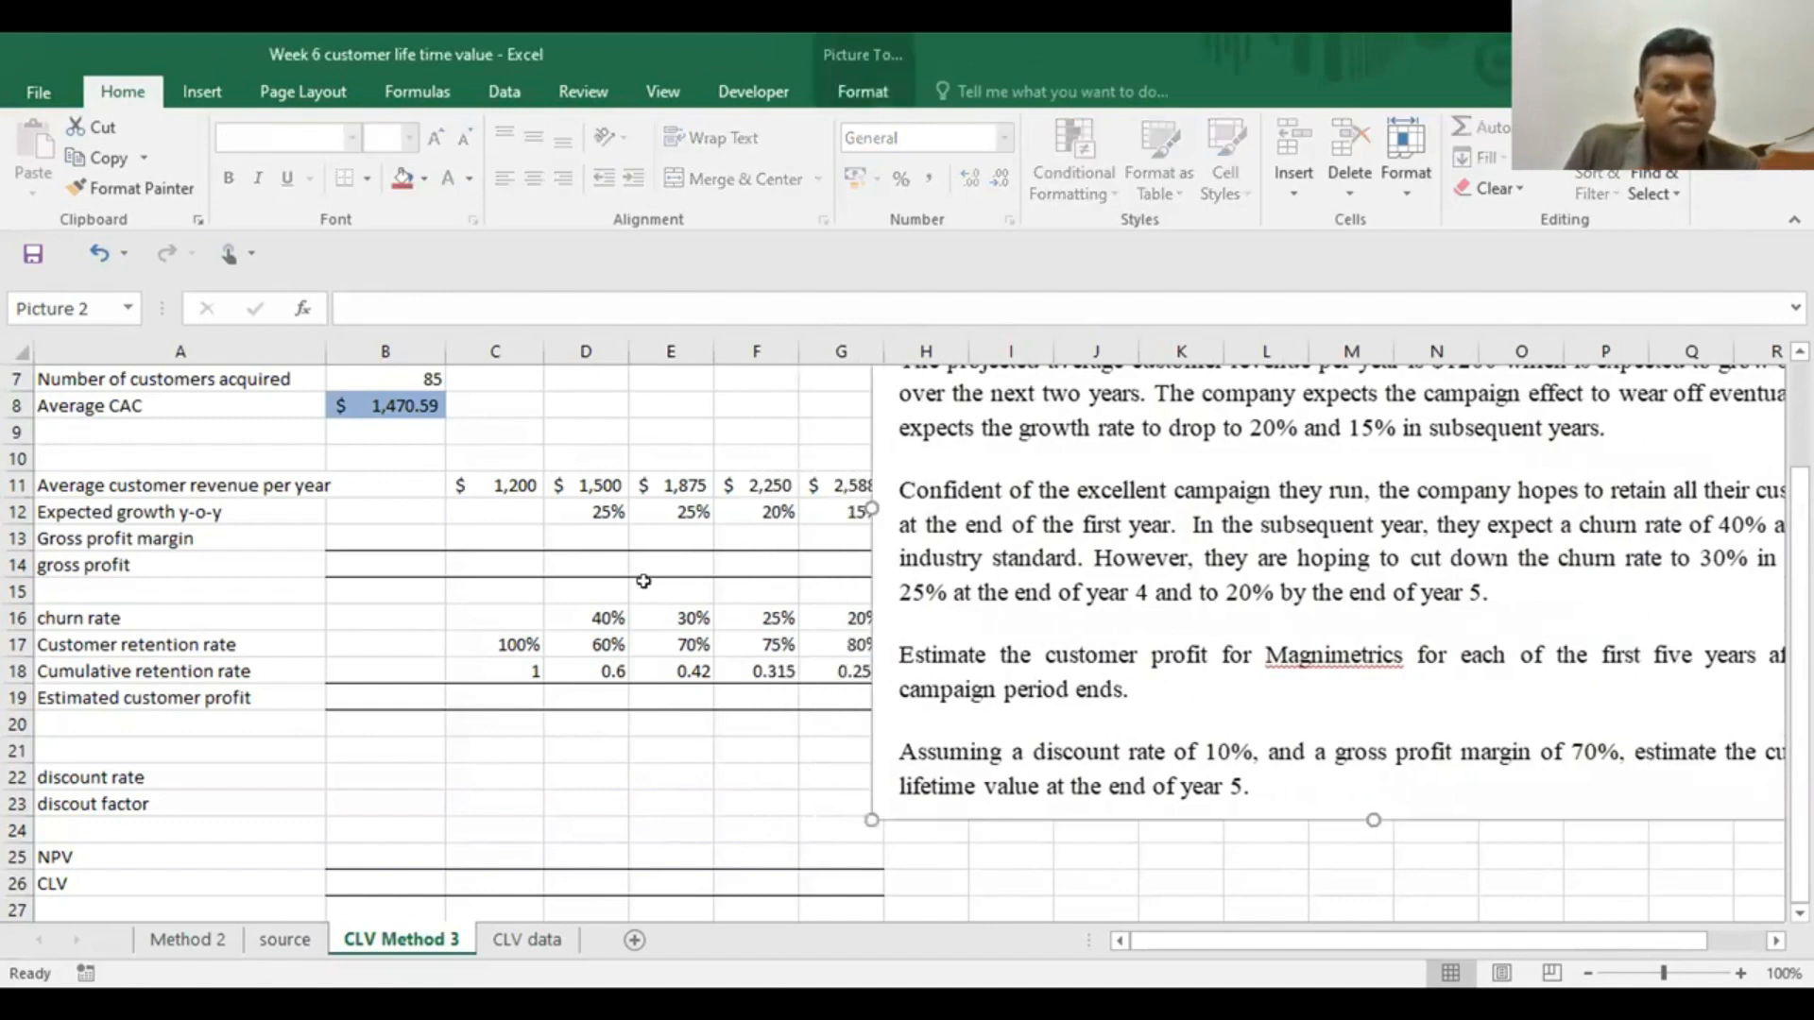
click(572, 531)
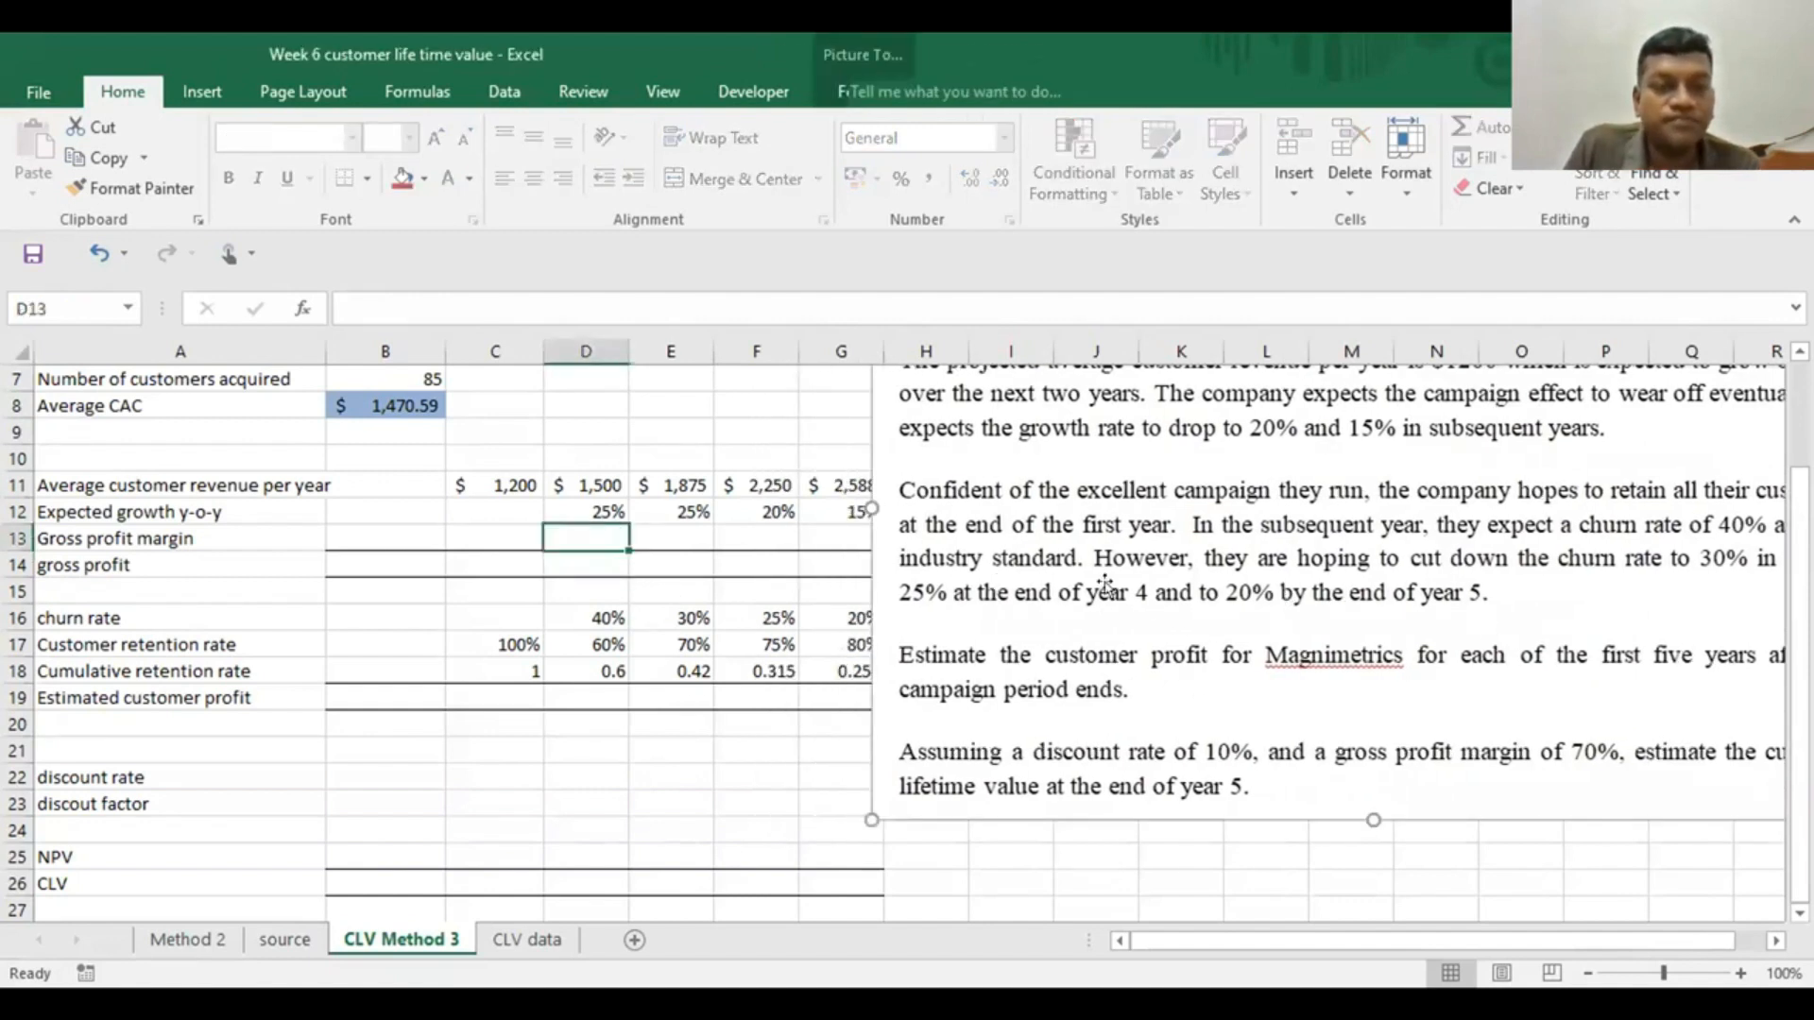
drag(1105, 584, 1168, 598)
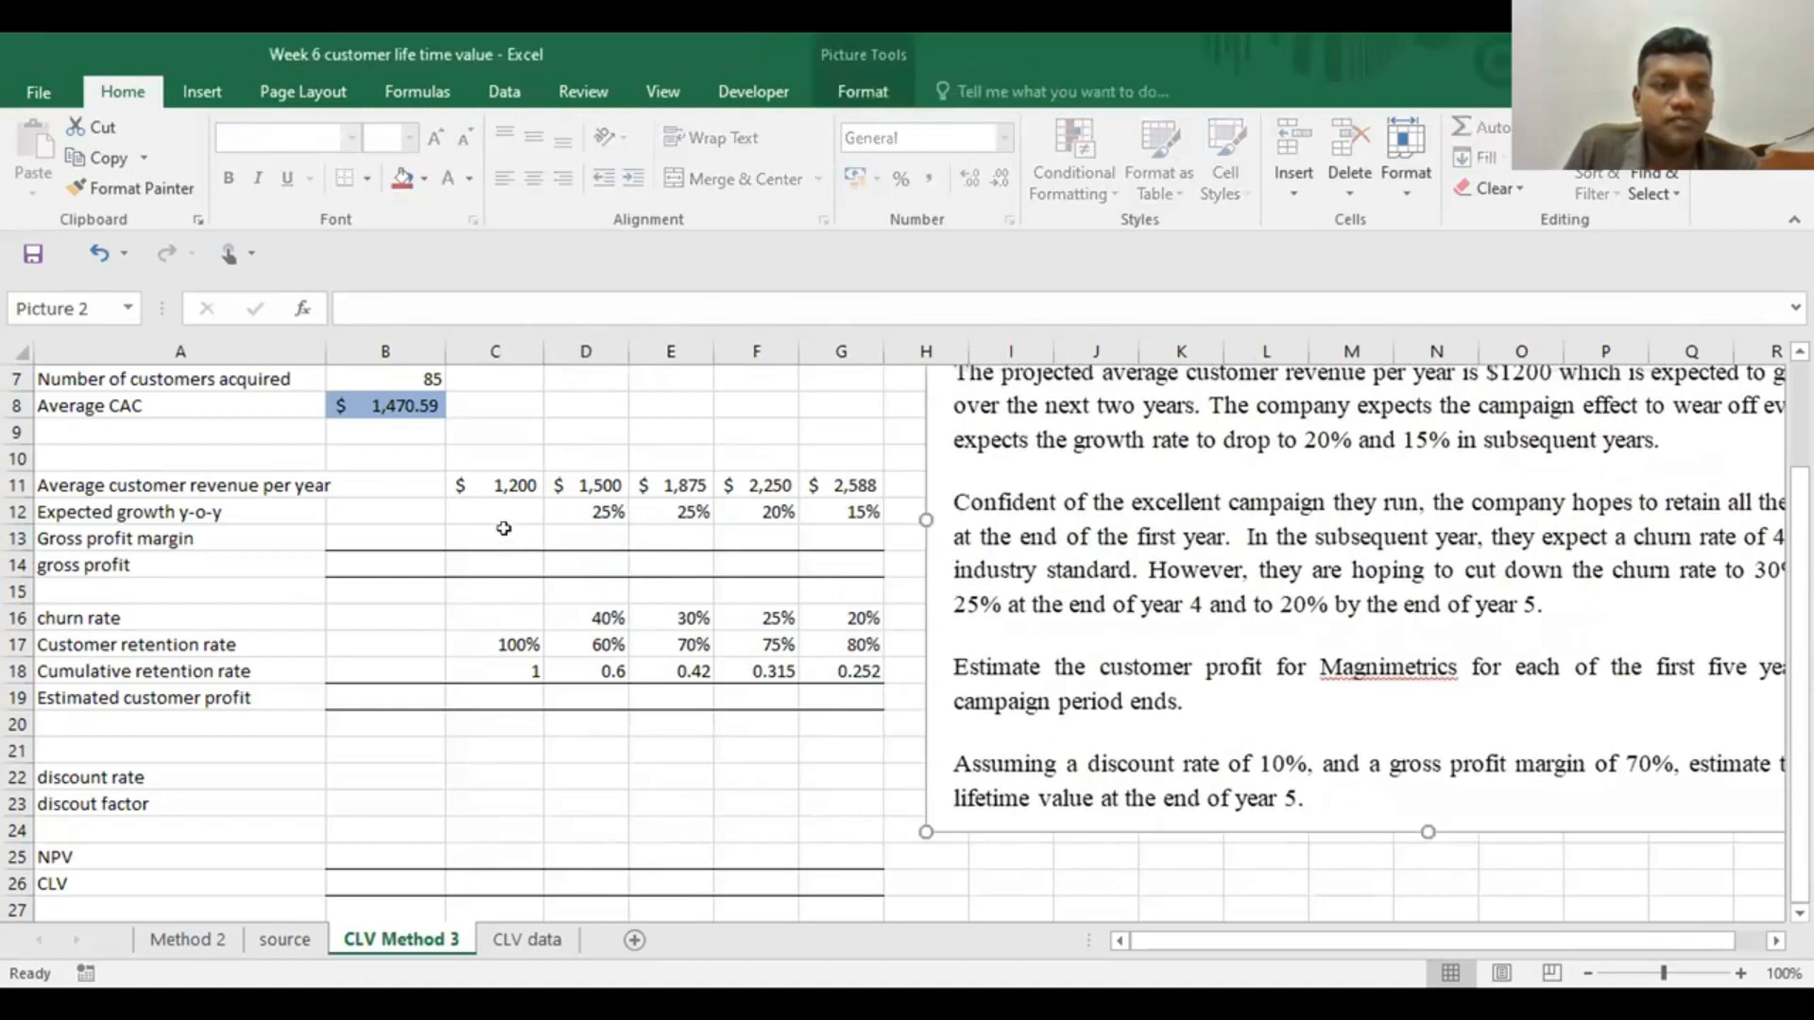
Enter .7 as the year 1 gross profit margin in C13 and link year 2 to it with =C13 in D13
click(503, 529)
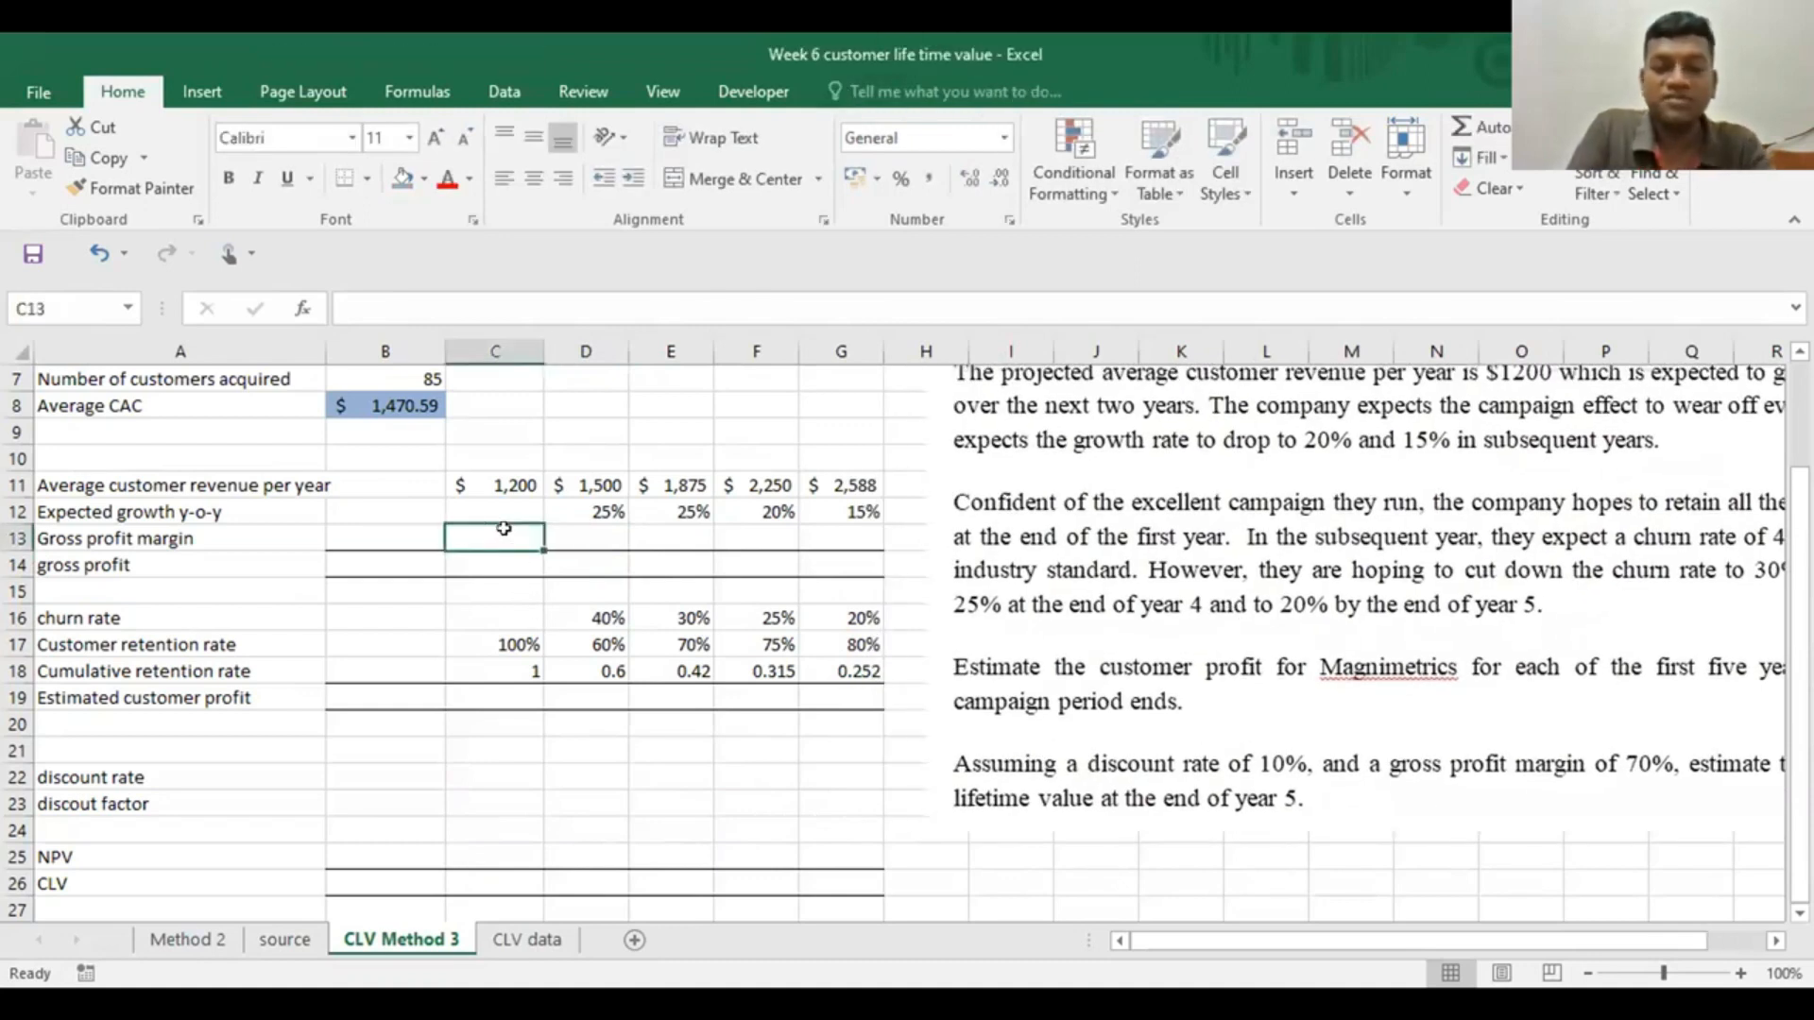
text(.7)
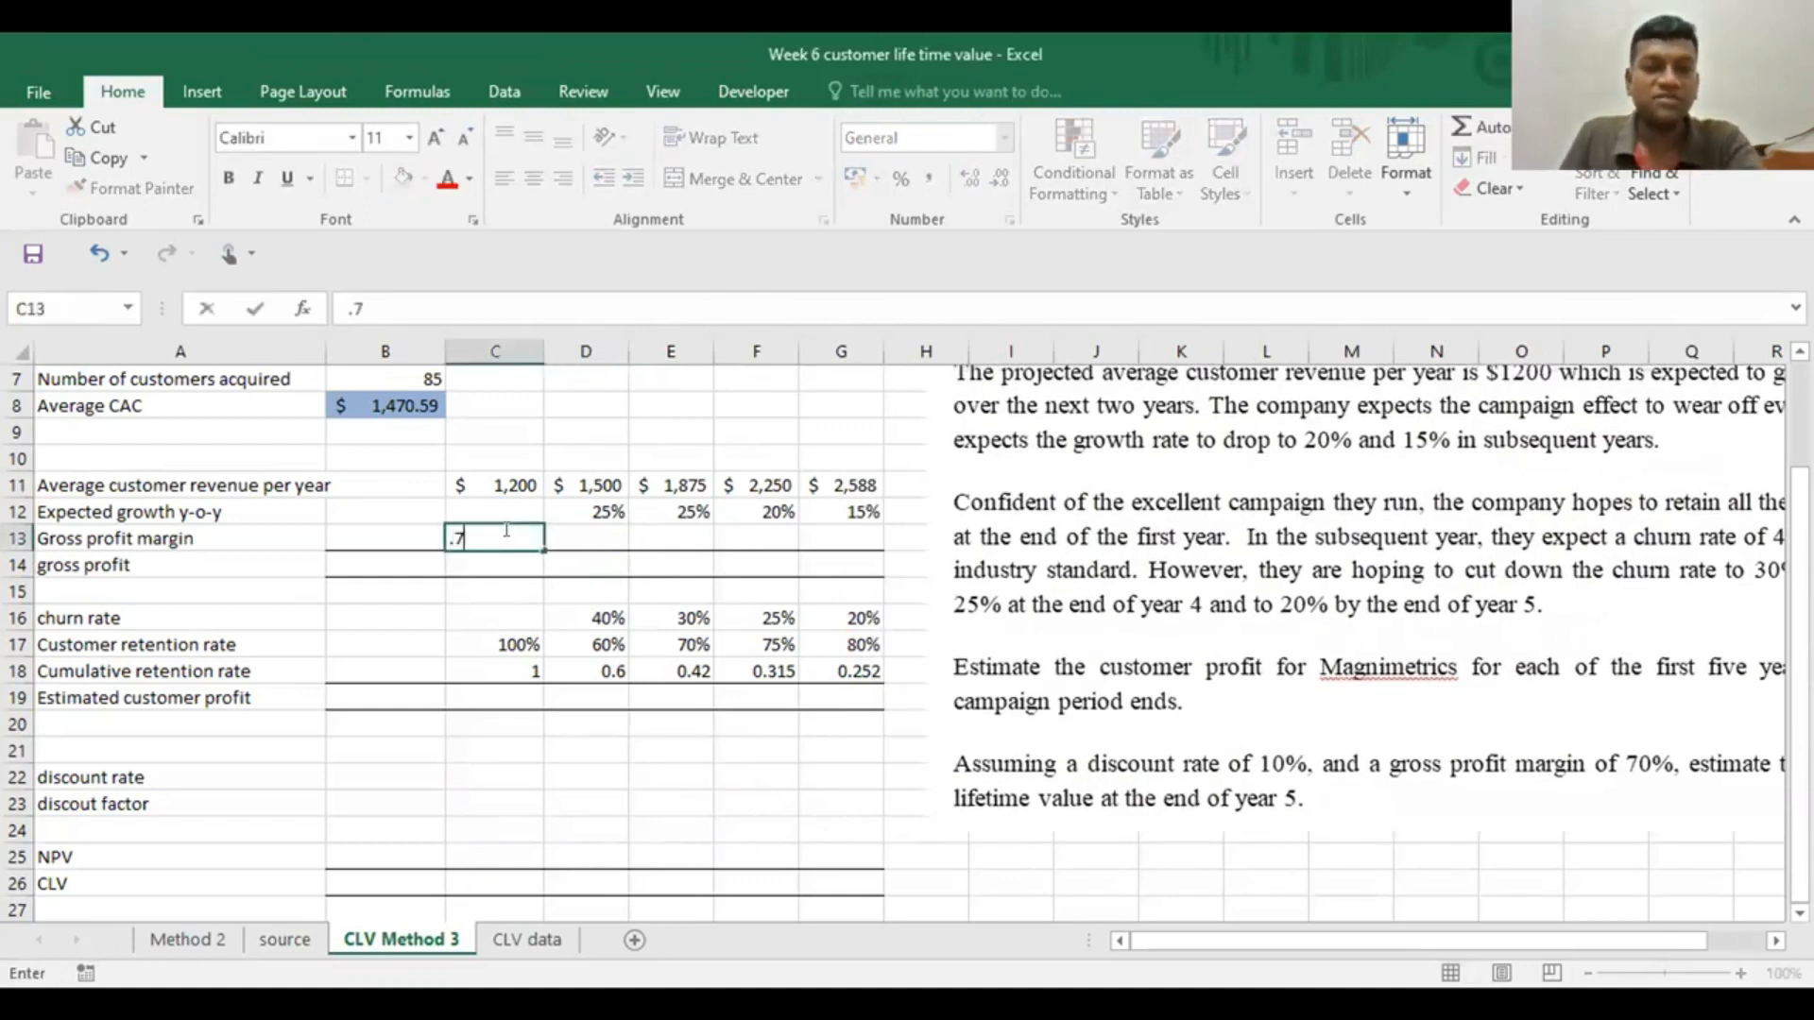
click(569, 534)
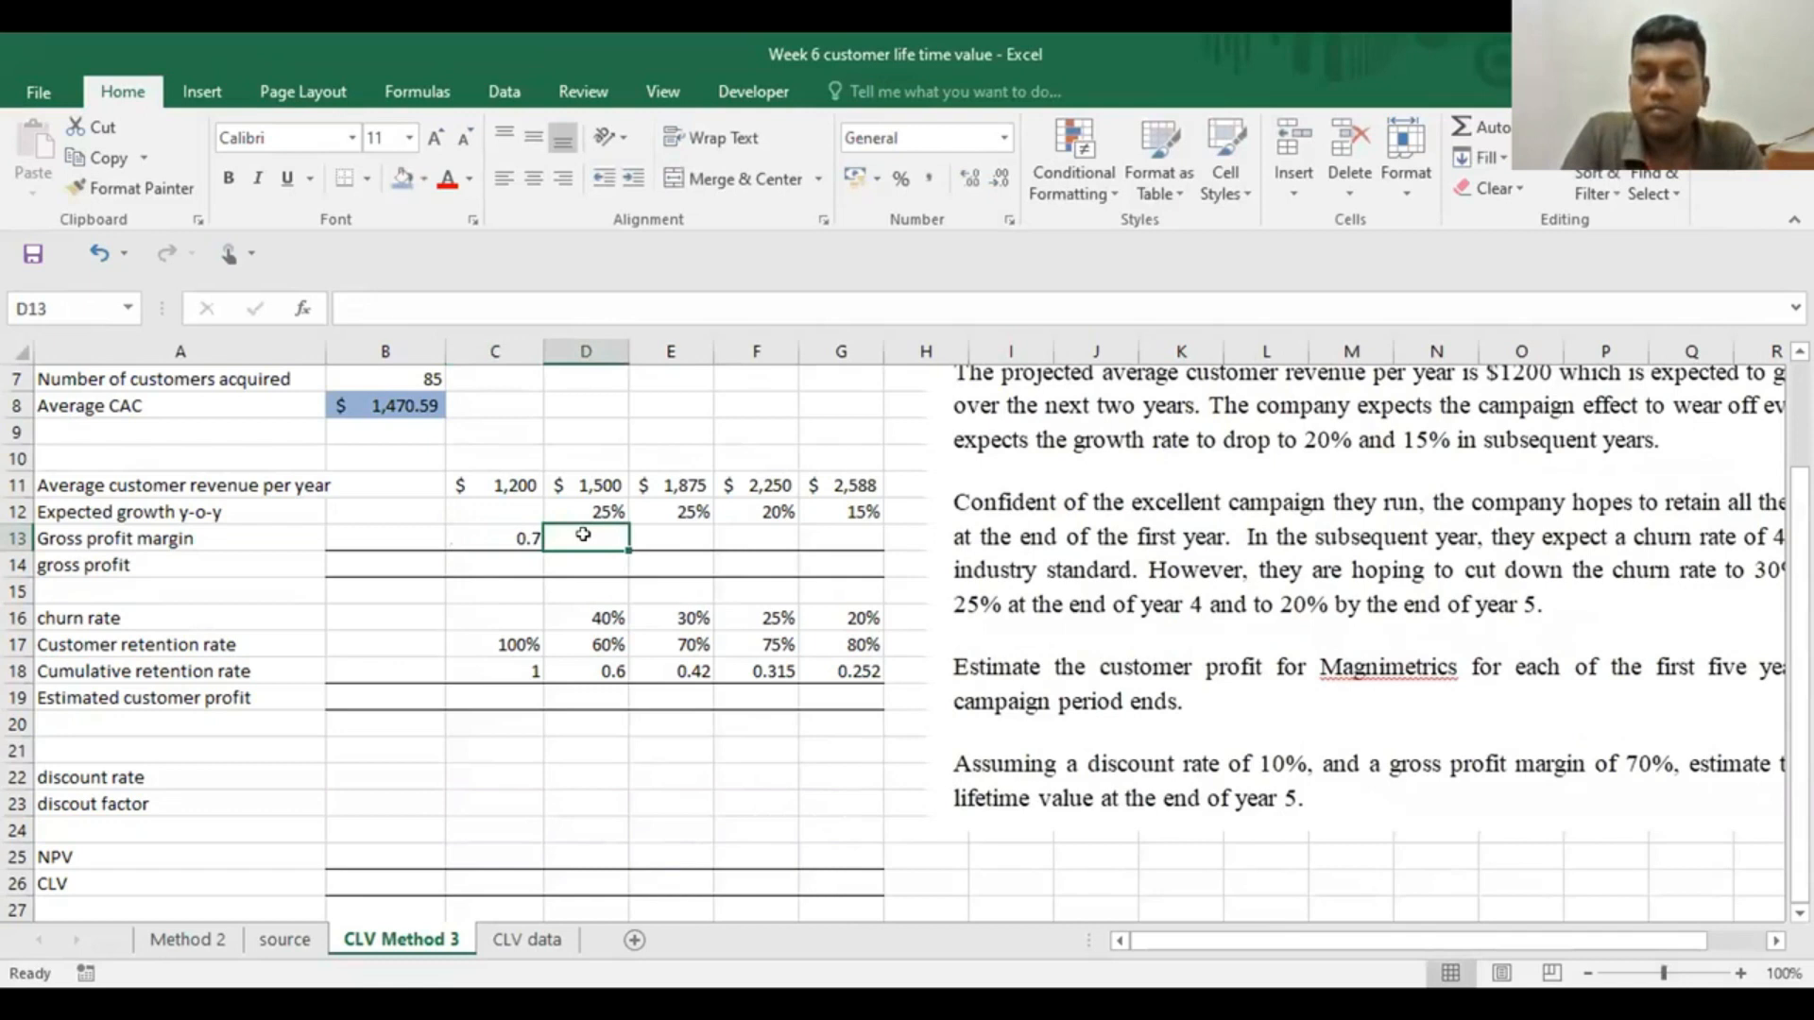
text(=C13)
key(Return)
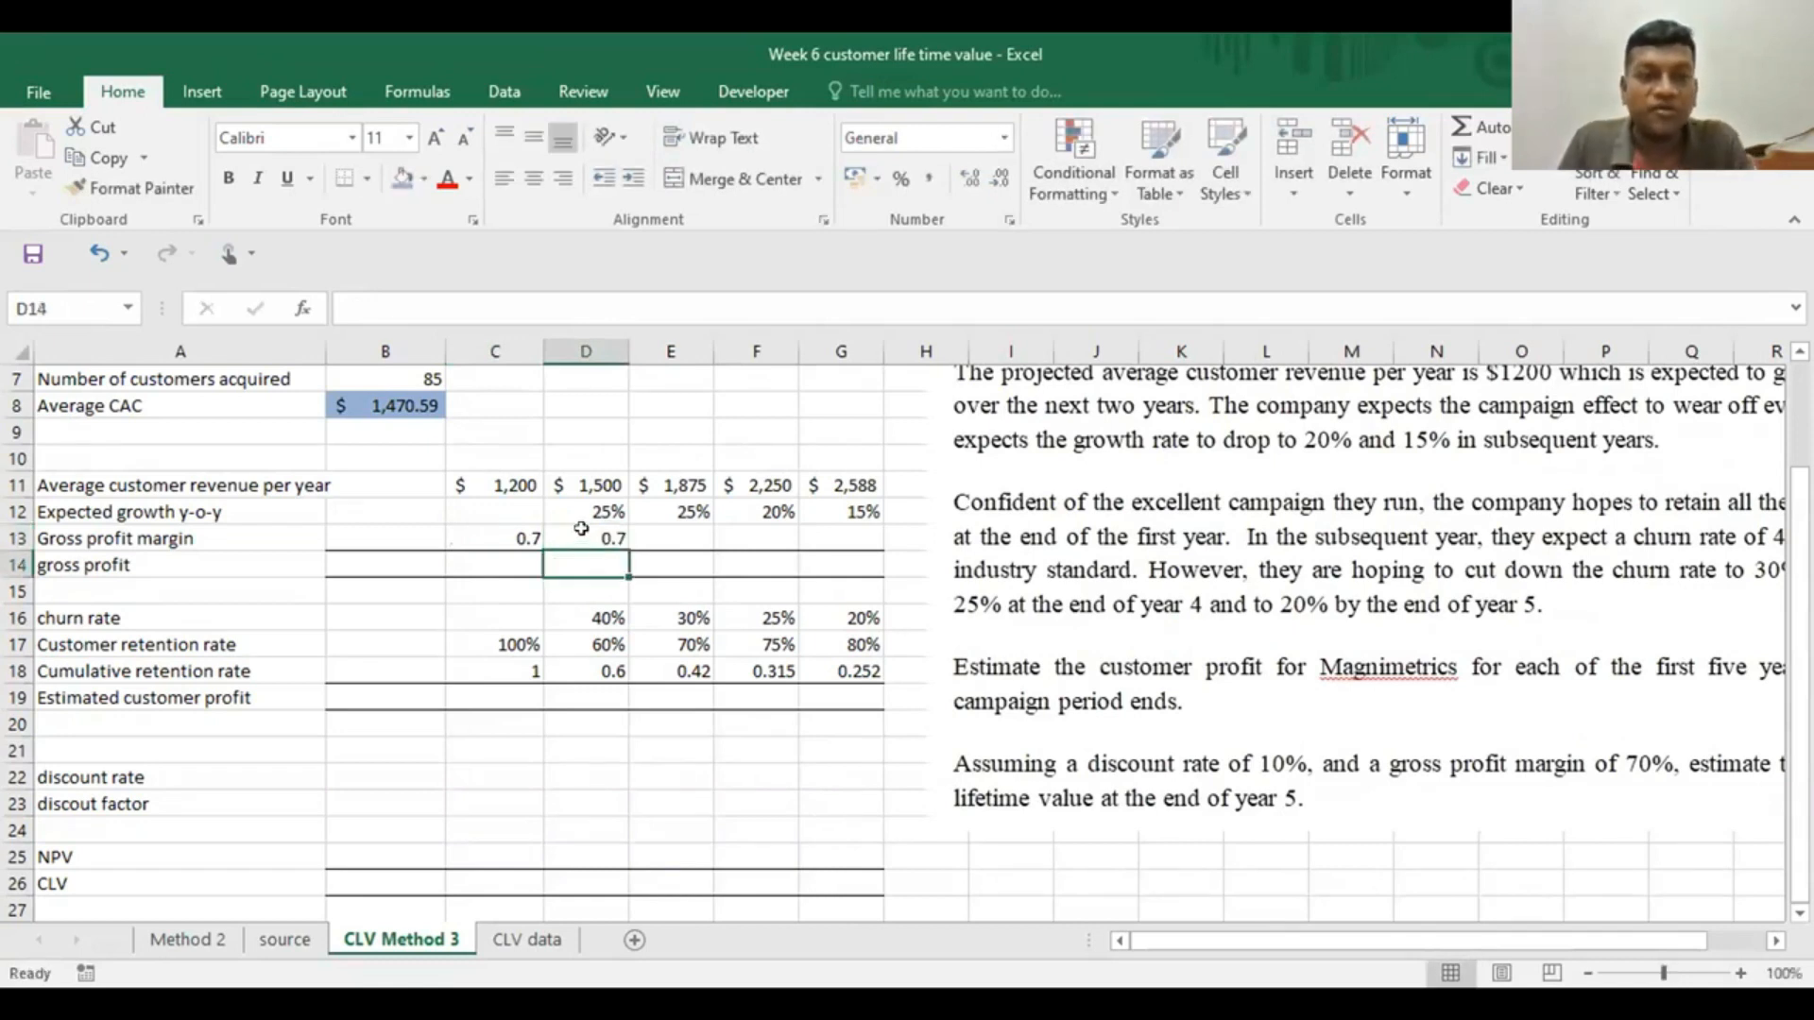
Extend the gross profit margin across to year 5 in G13 and format C13:G13 as percentages
click(514, 535)
drag(521, 535, 645, 539)
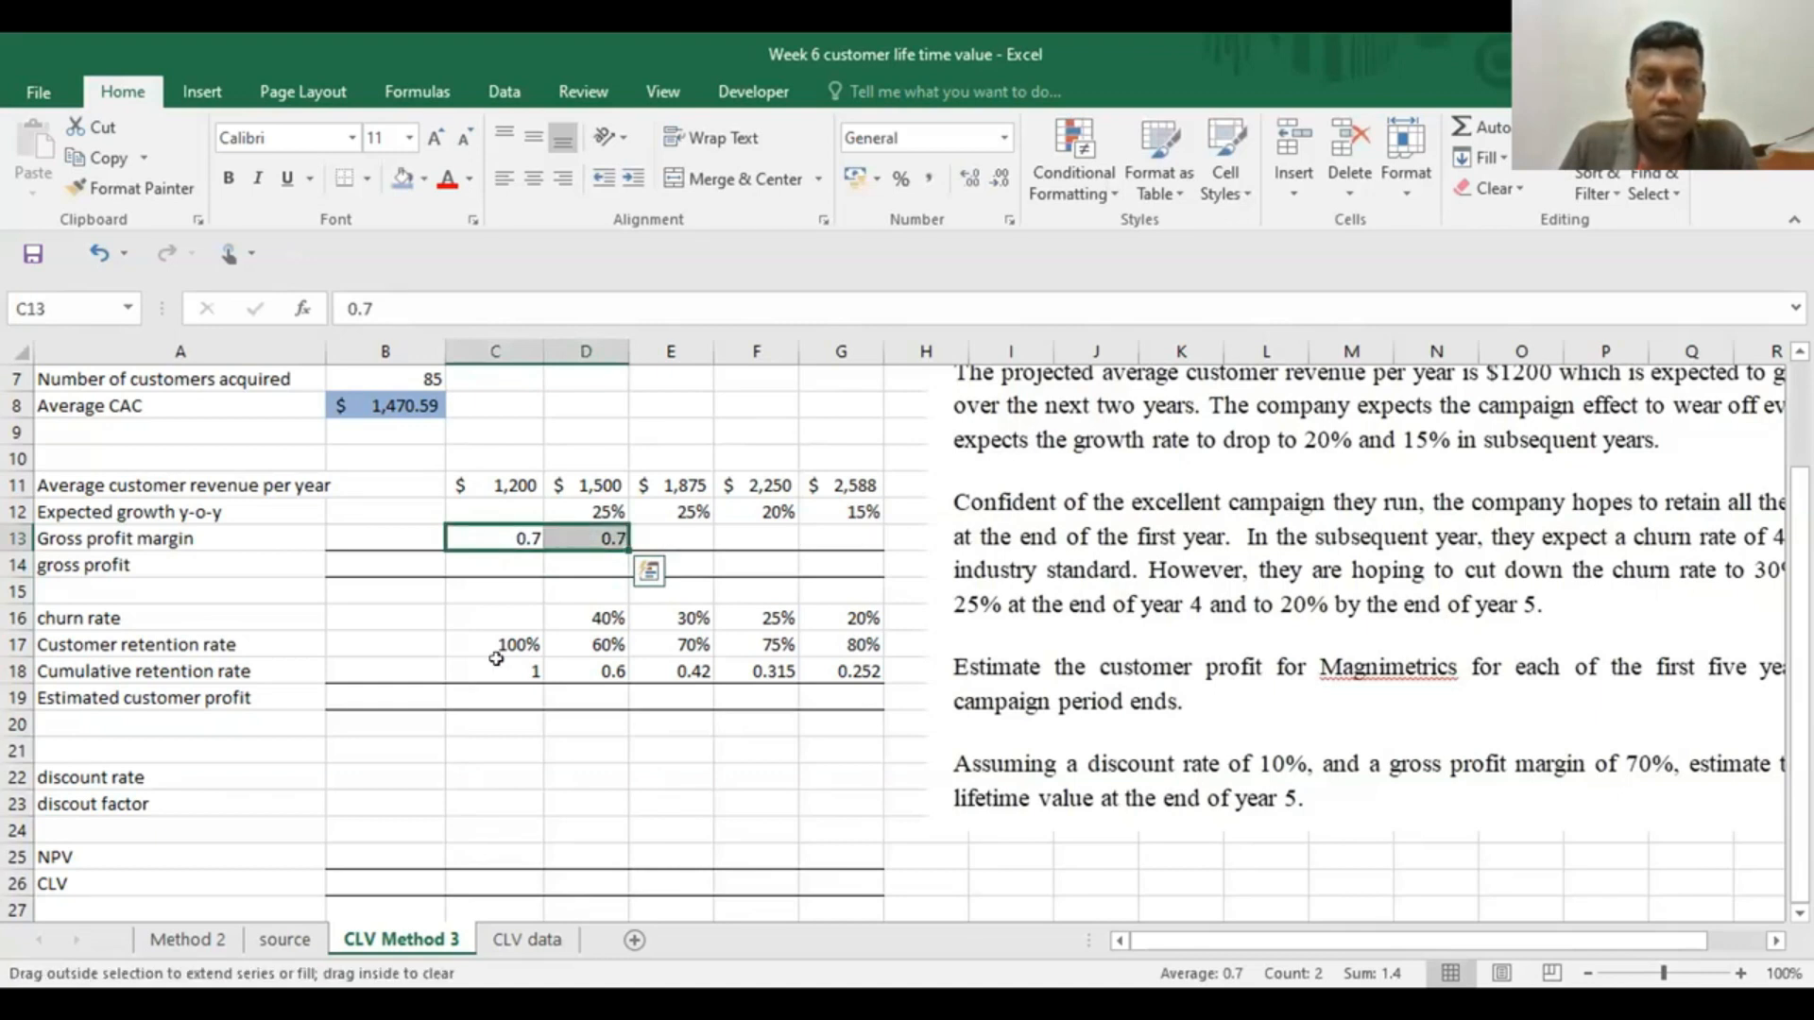
click(899, 184)
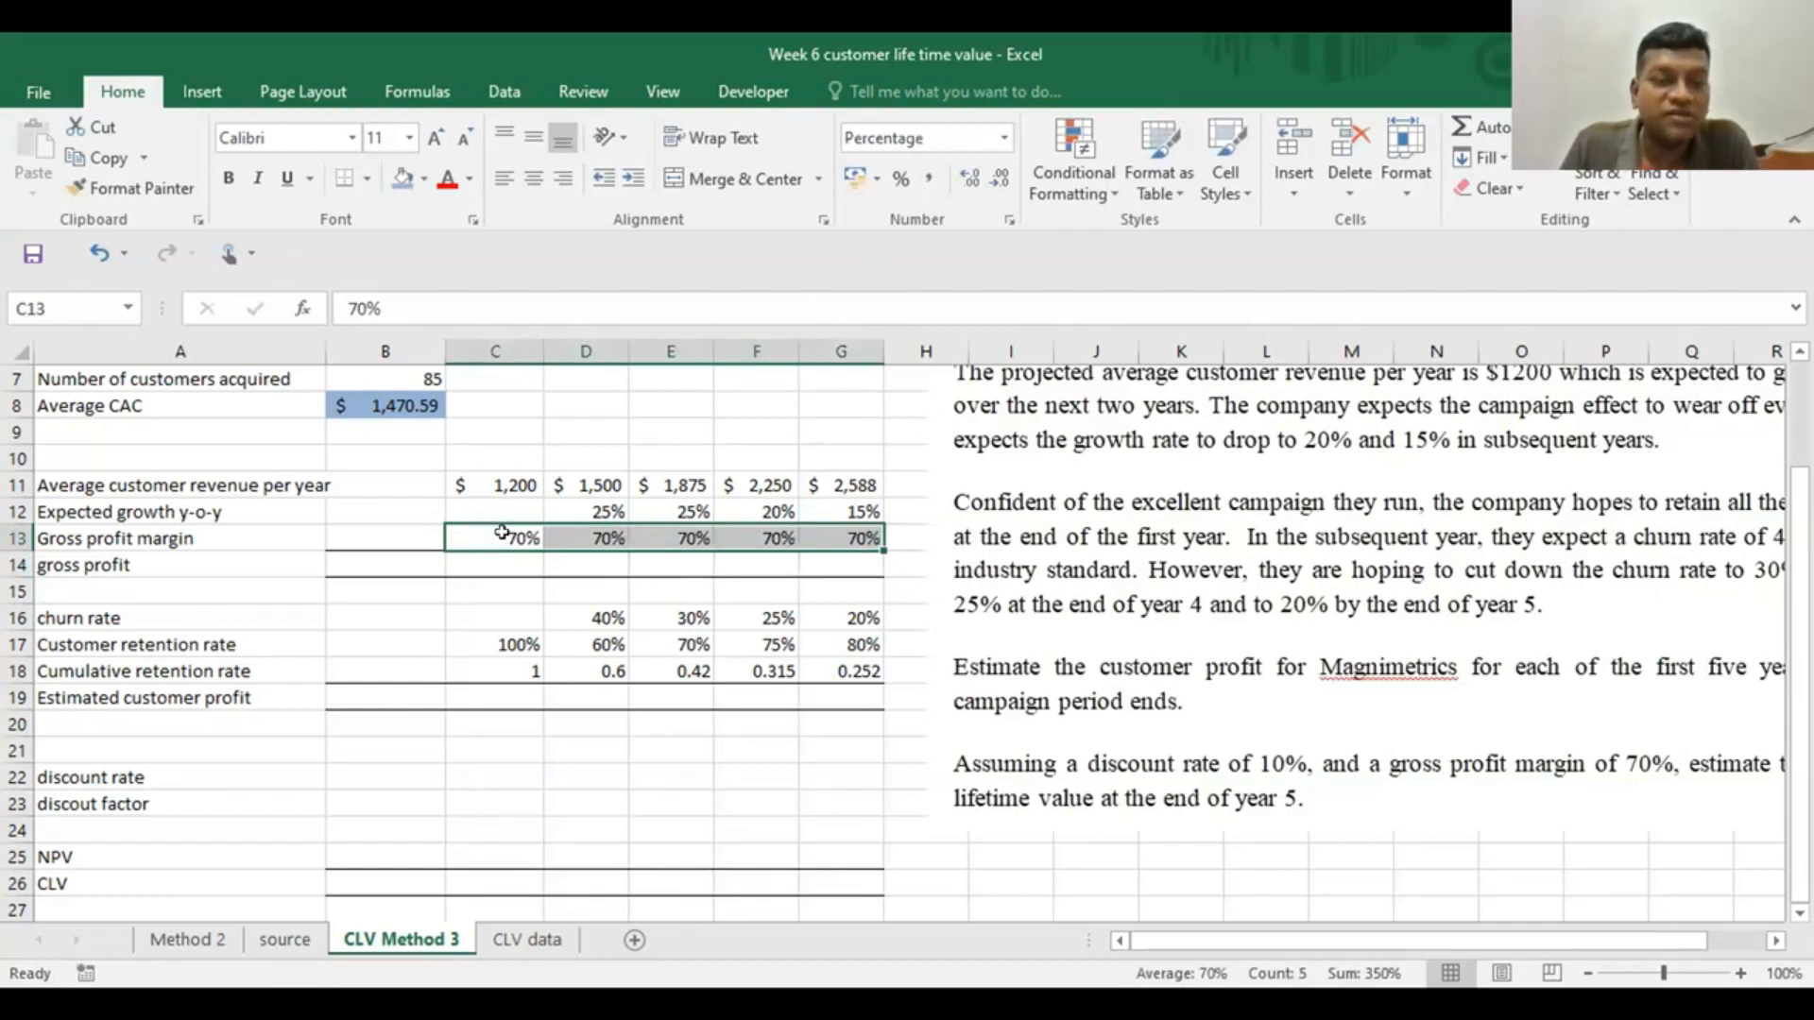
Calculate the year 1 gross profit in C14 with =C11*C13 and fill the formula across to G14
click(479, 586)
click(481, 557)
text(=)
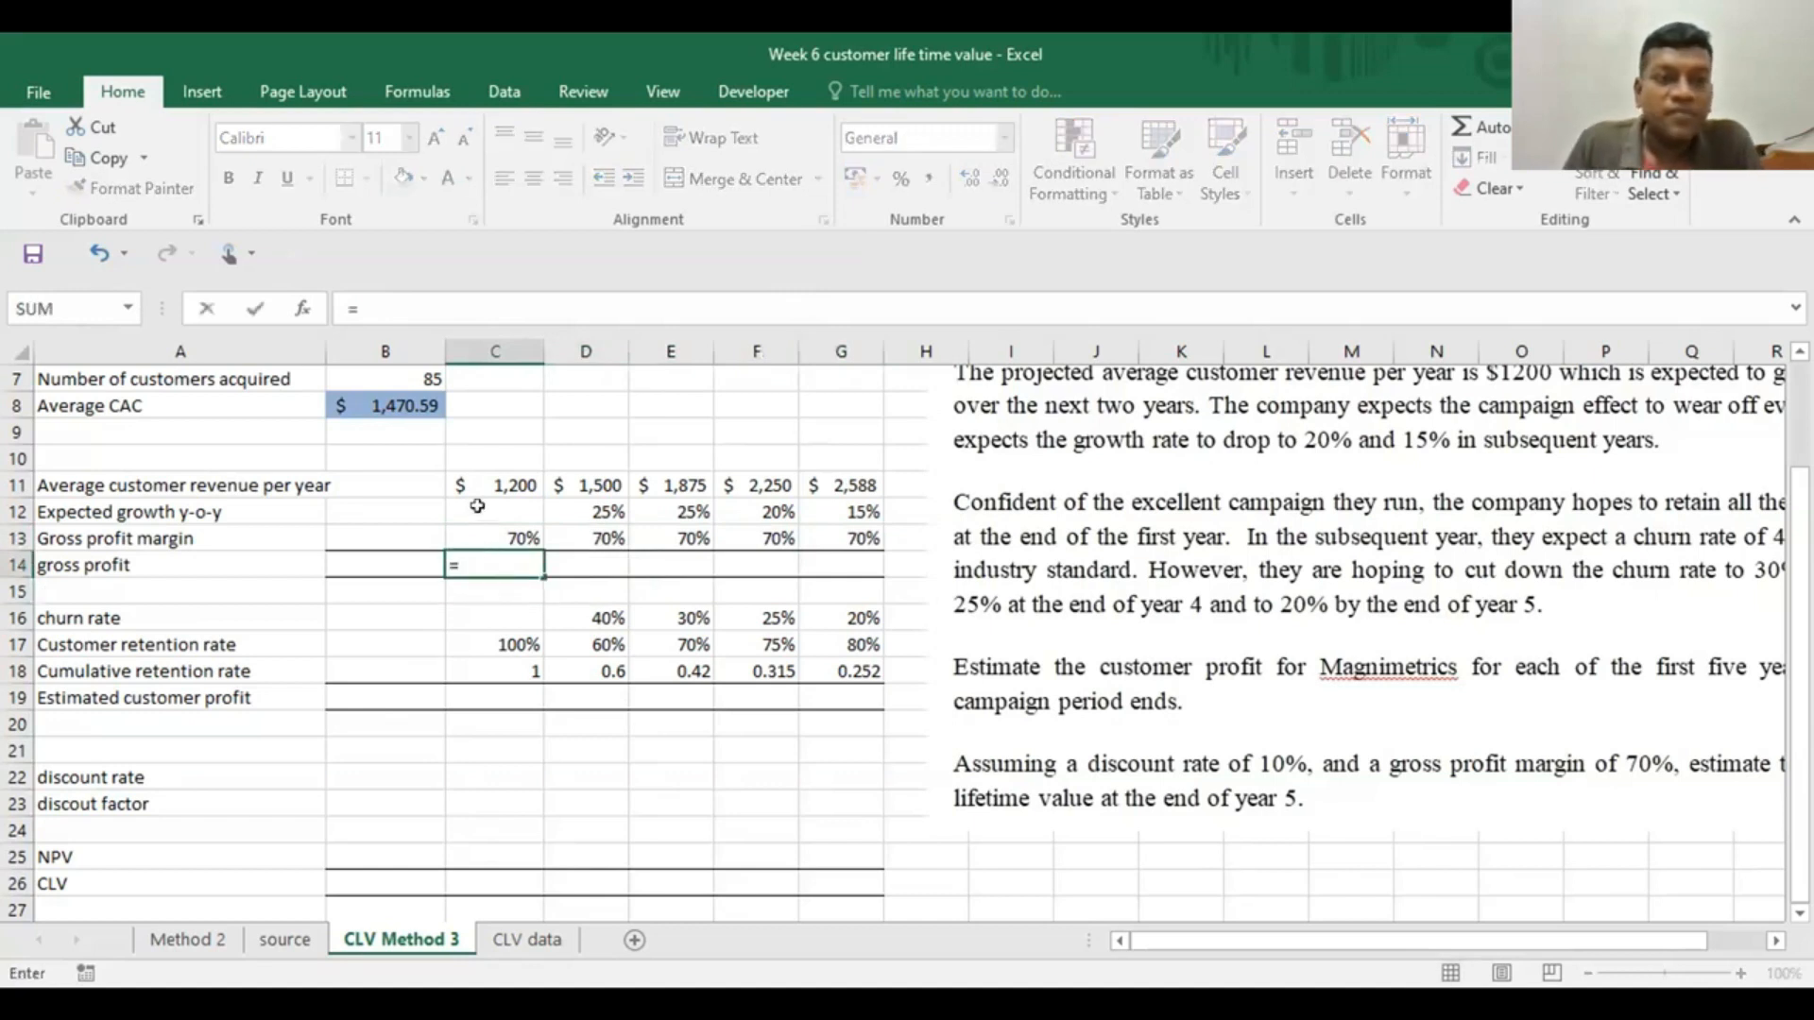
click(495, 477)
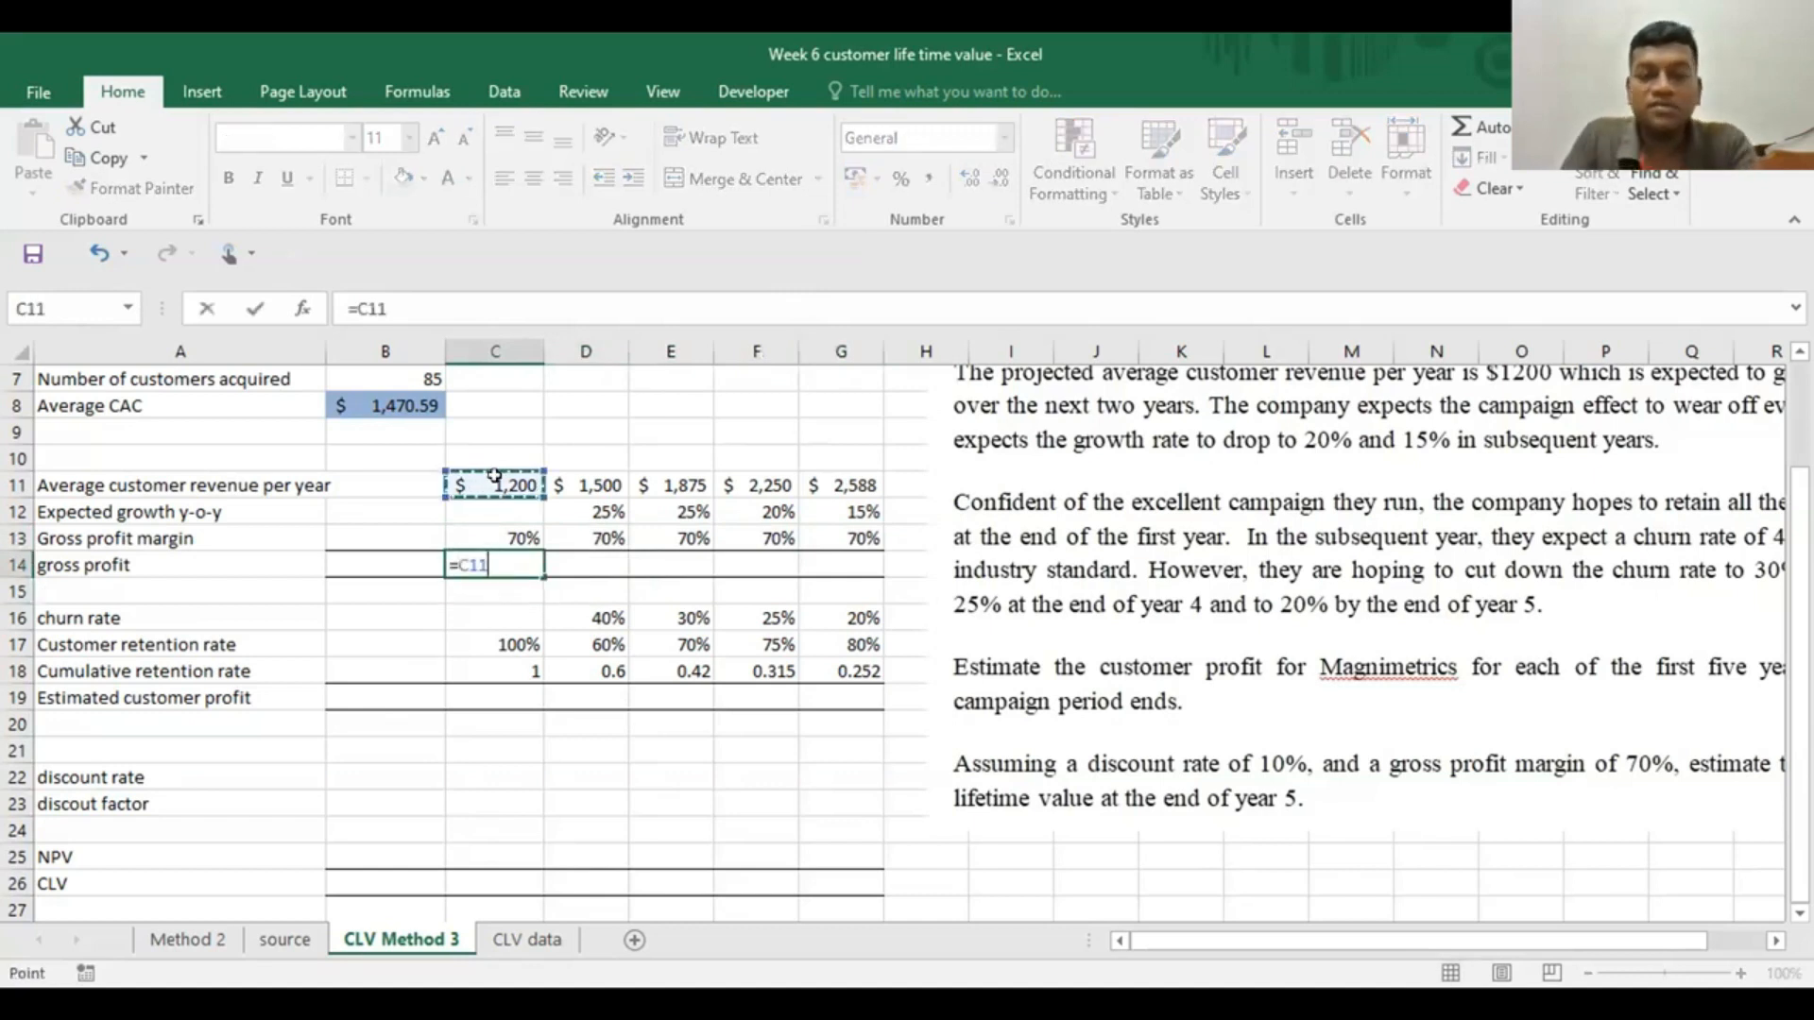
text(*)
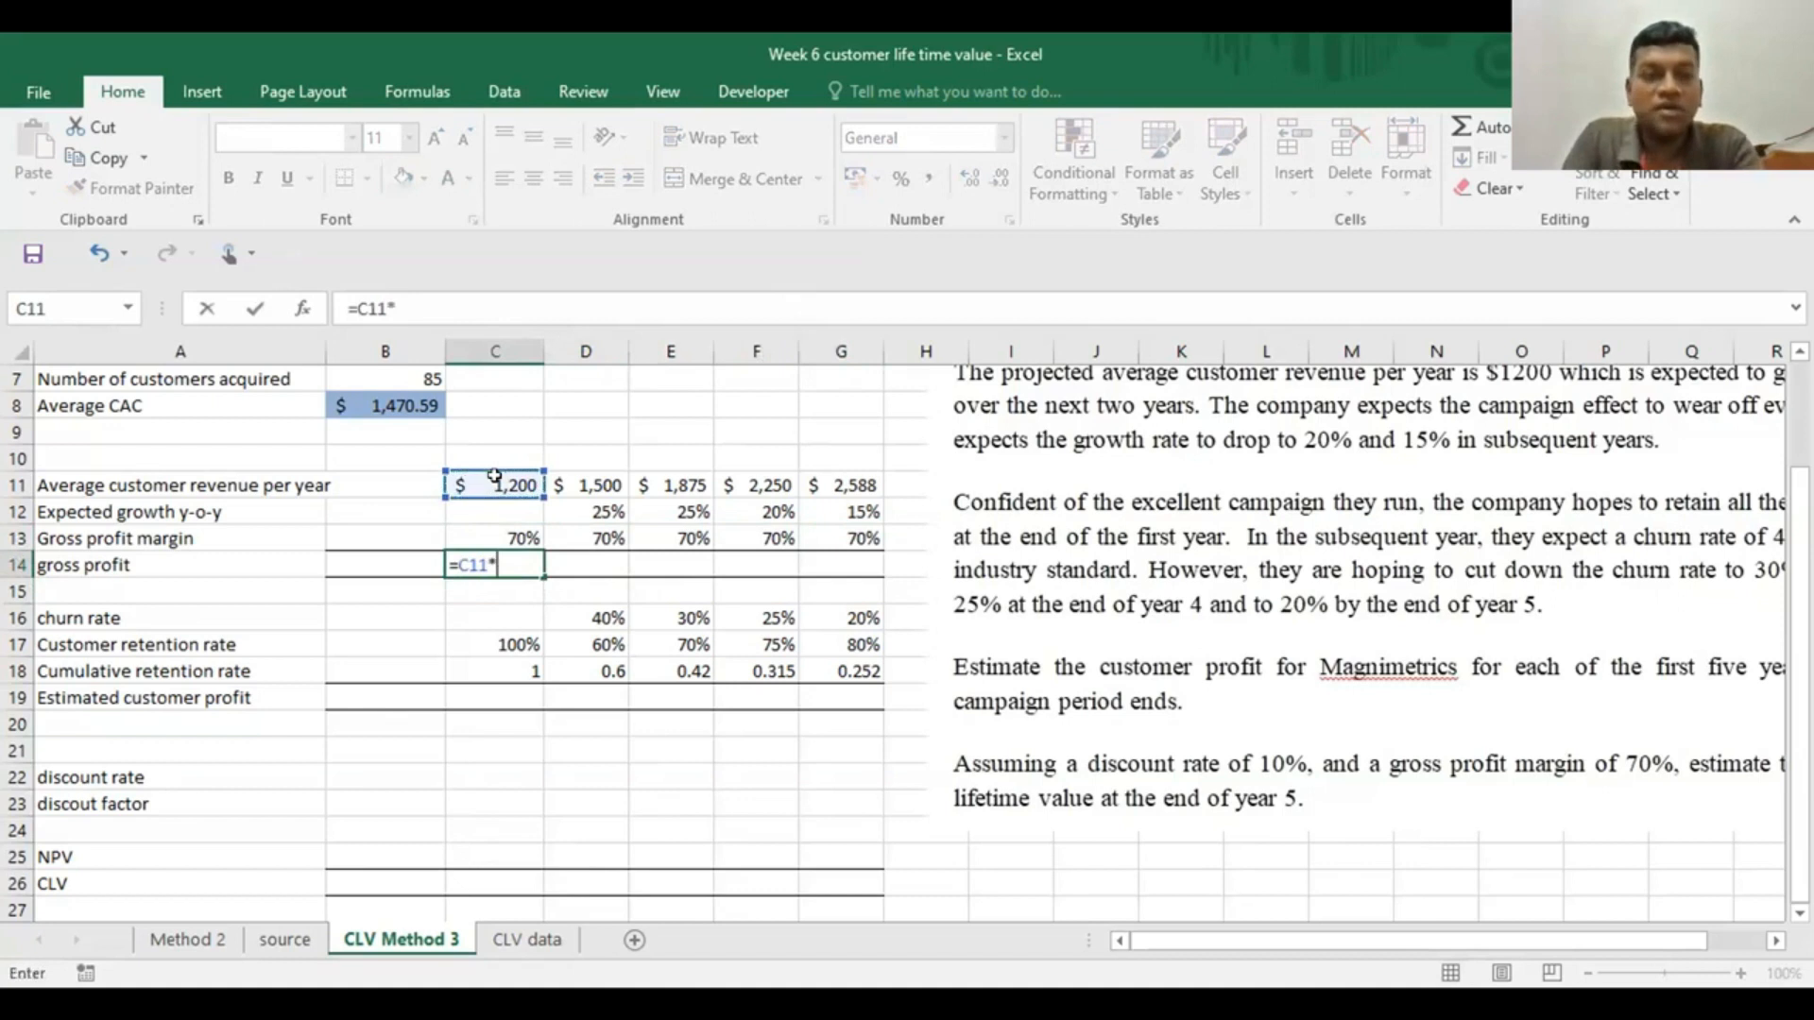
click(507, 531)
key(Return)
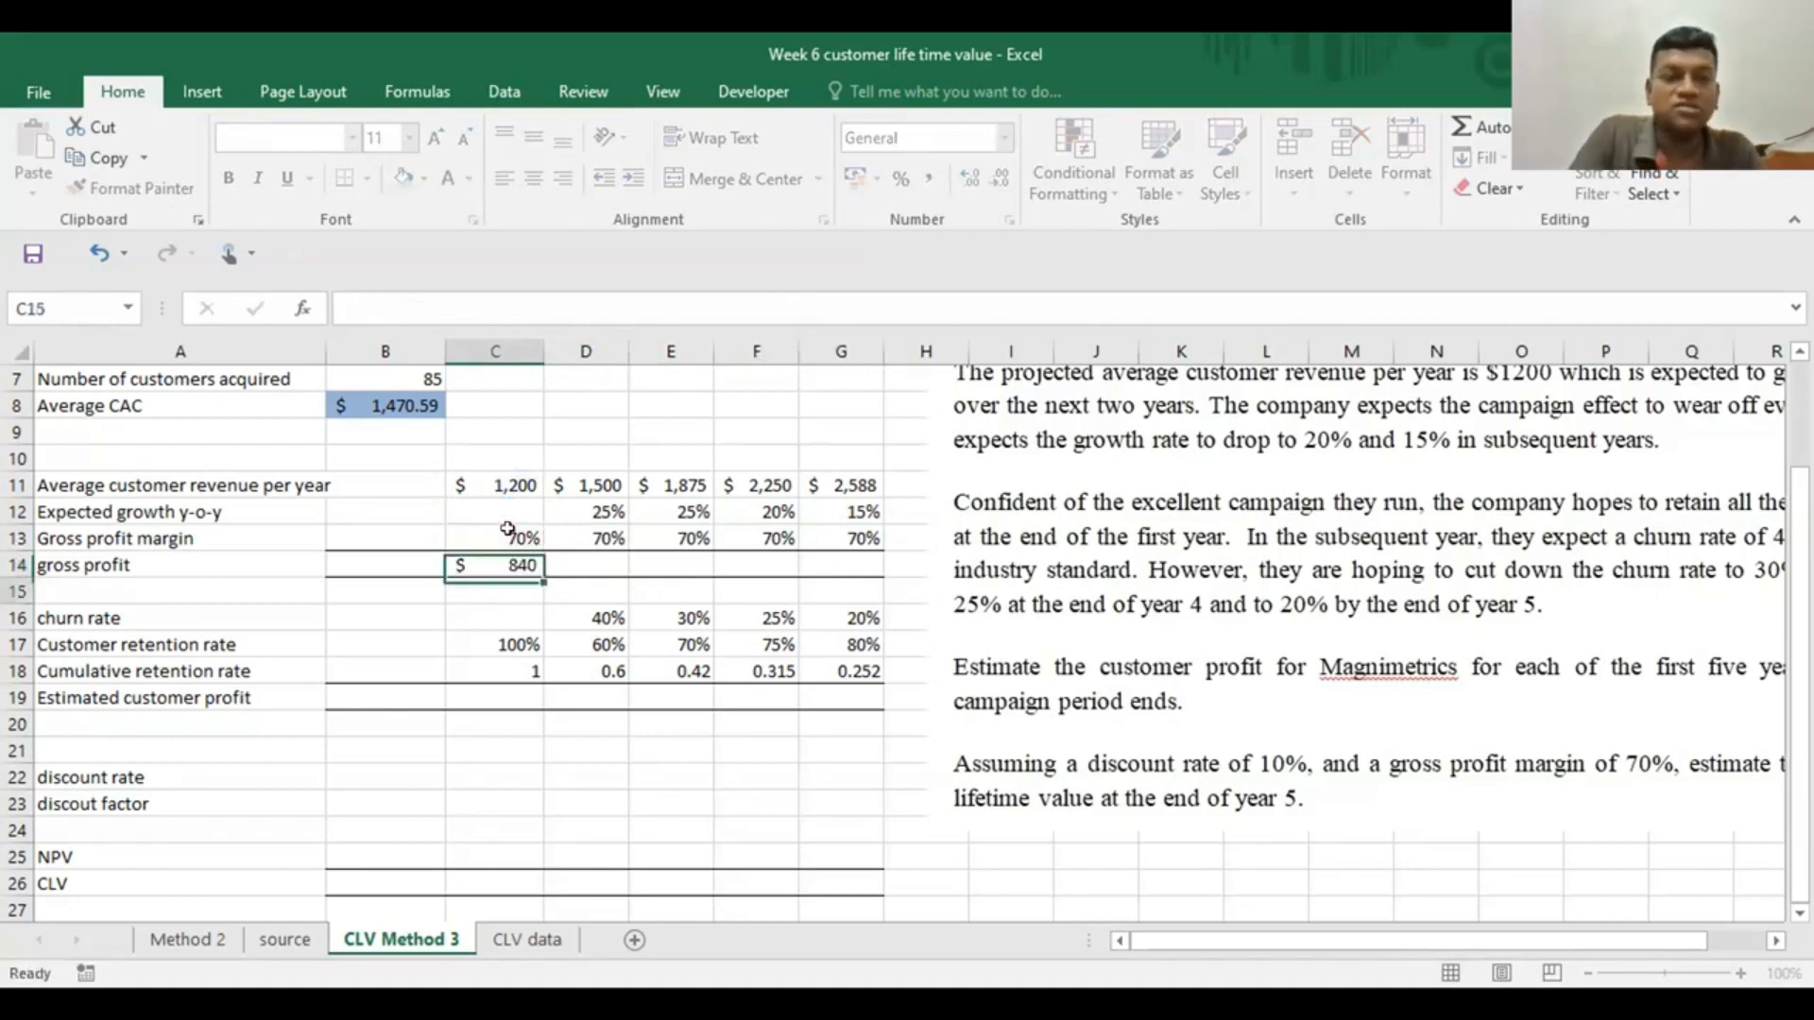
click(507, 561)
drag(544, 578, 856, 563)
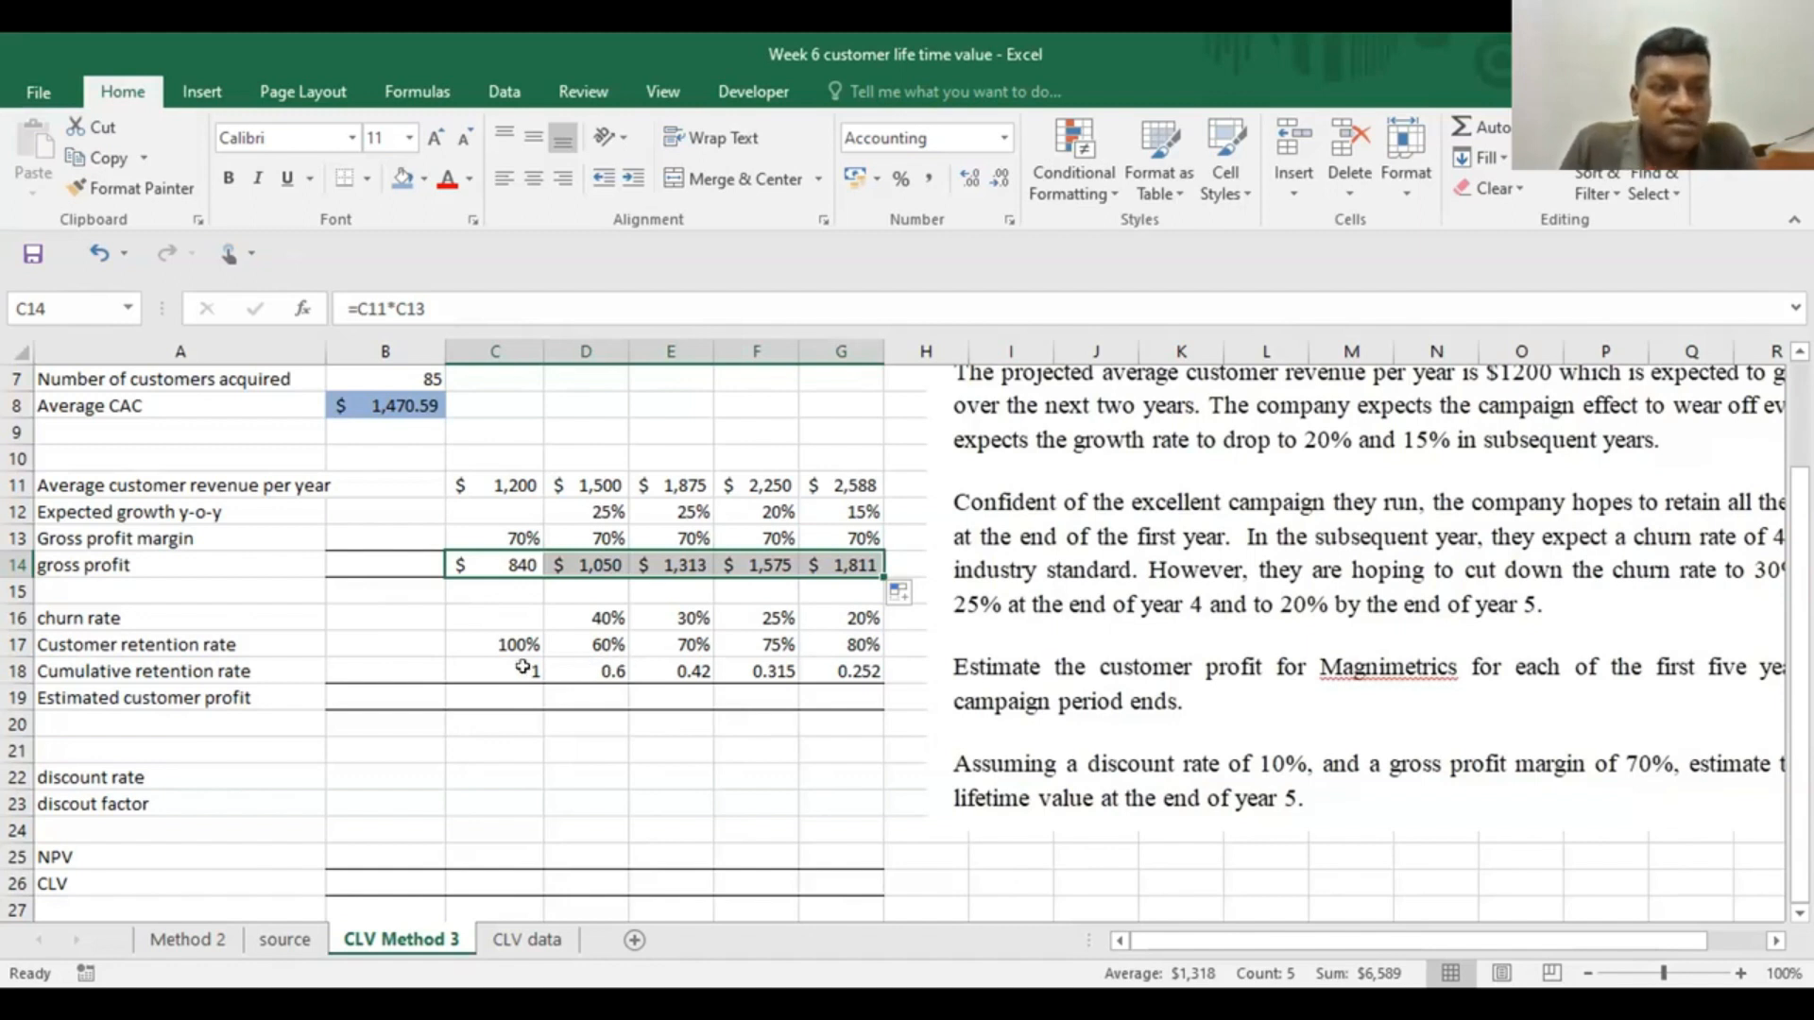
Calculate the year 1 estimated customer profit in C19 with =C14*C18 and fill the formula across to G19
click(481, 690)
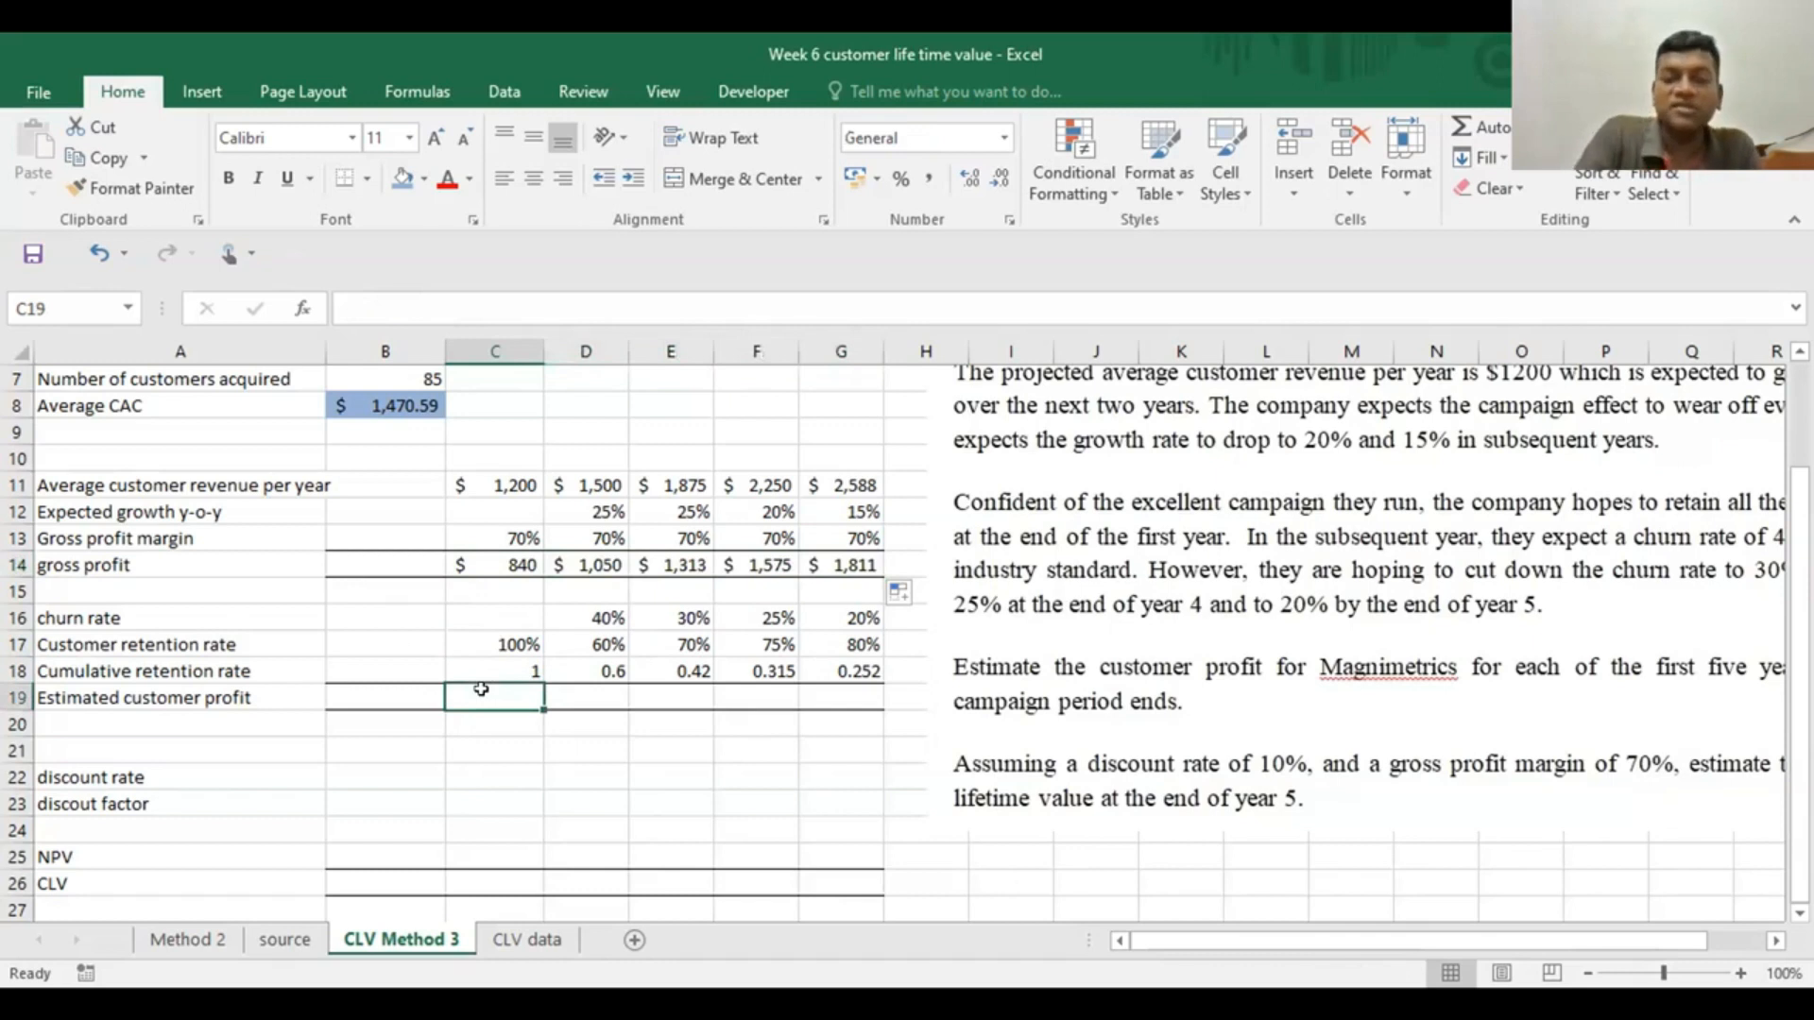
text(=)
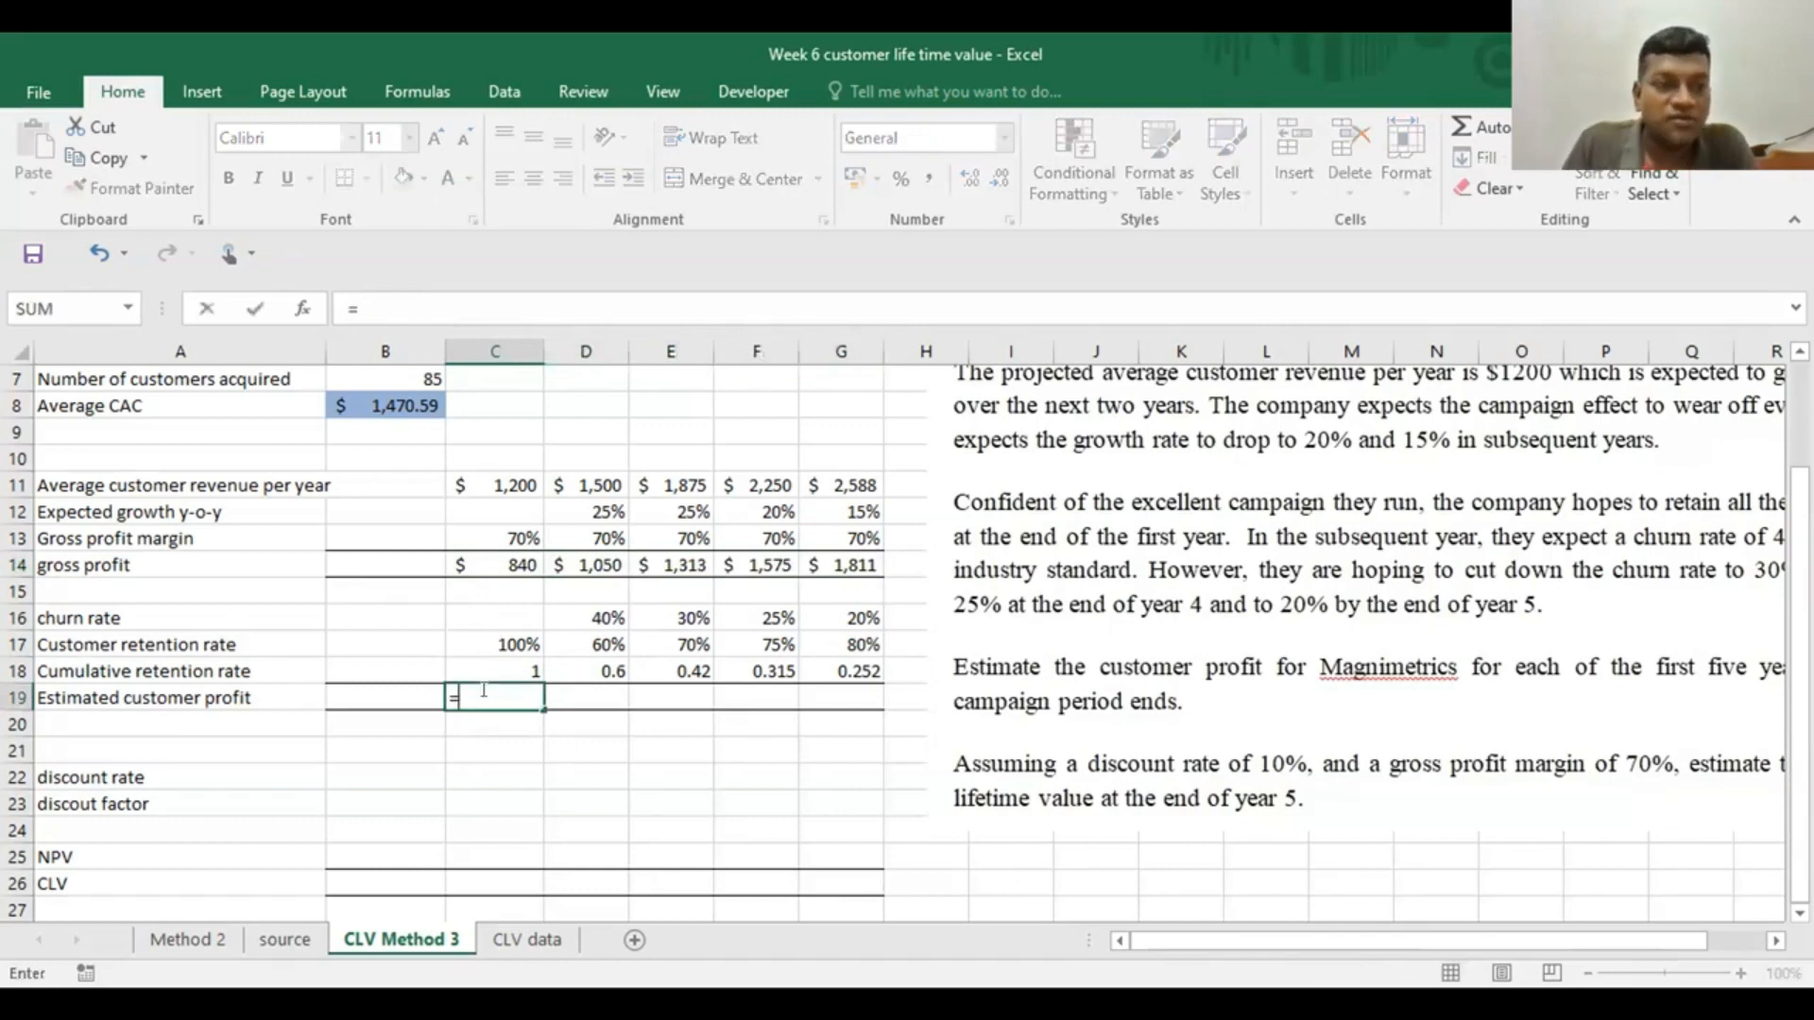
click(478, 558)
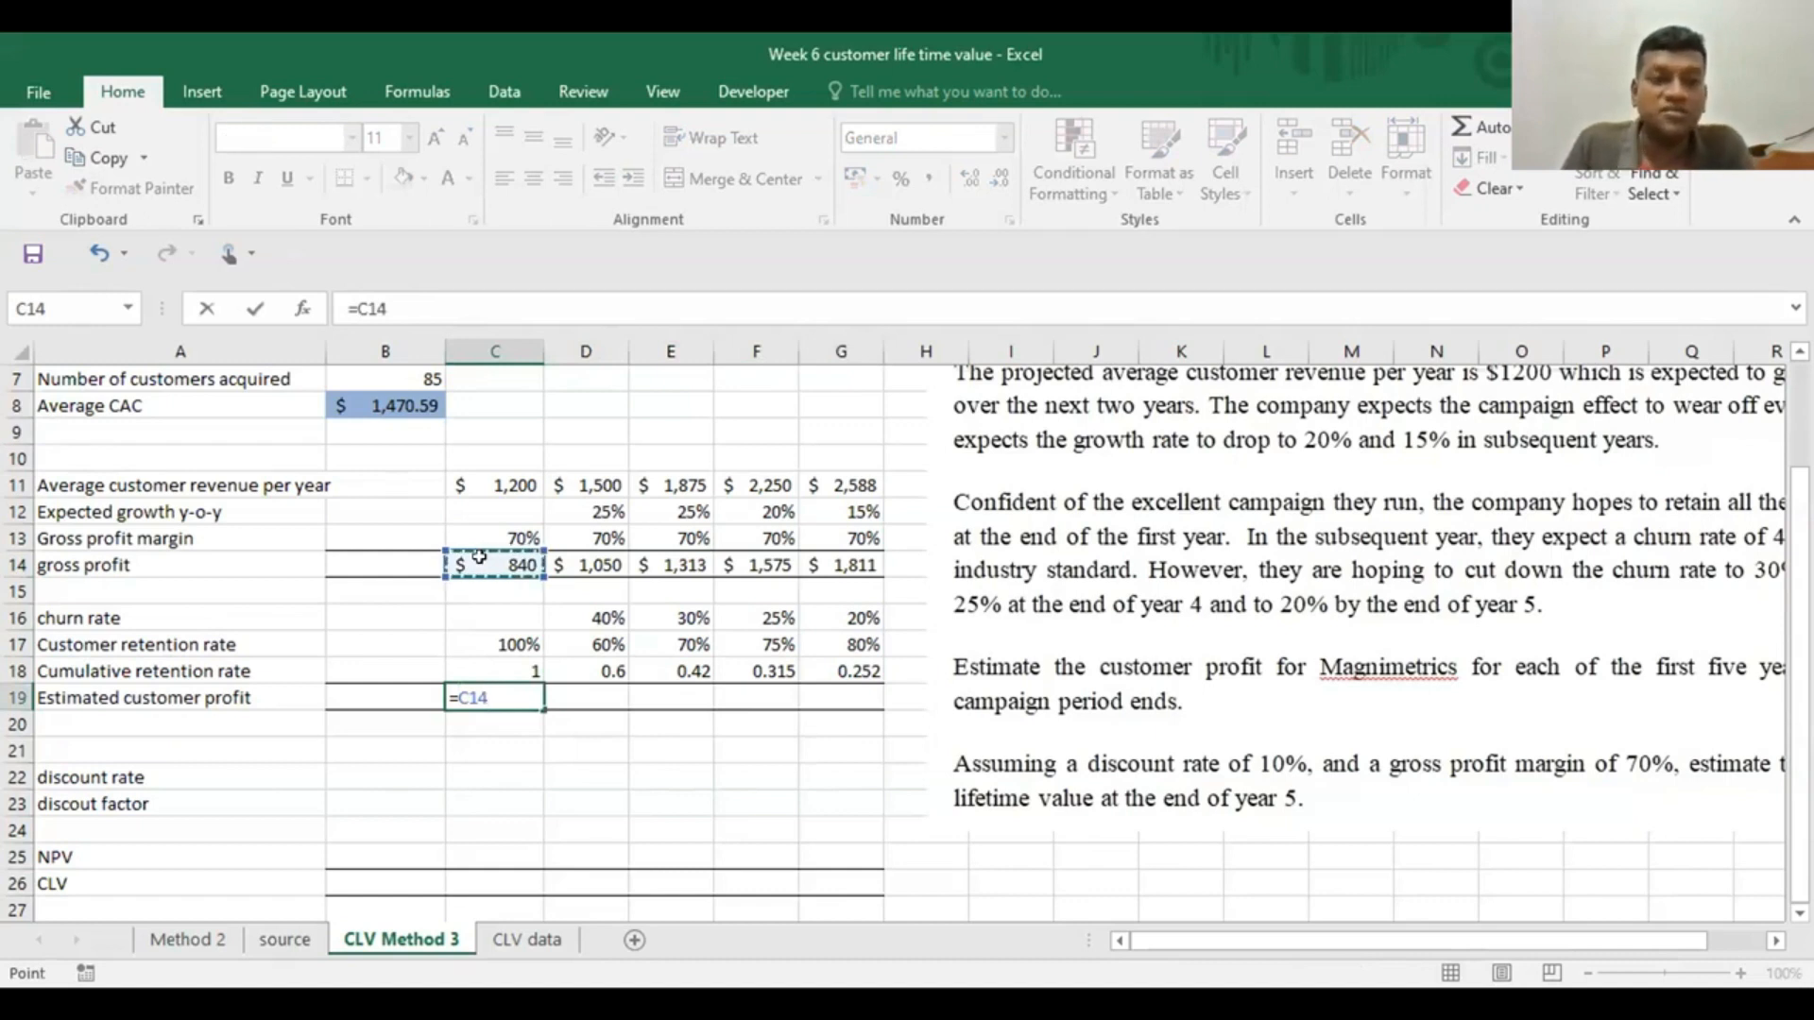
text(*)
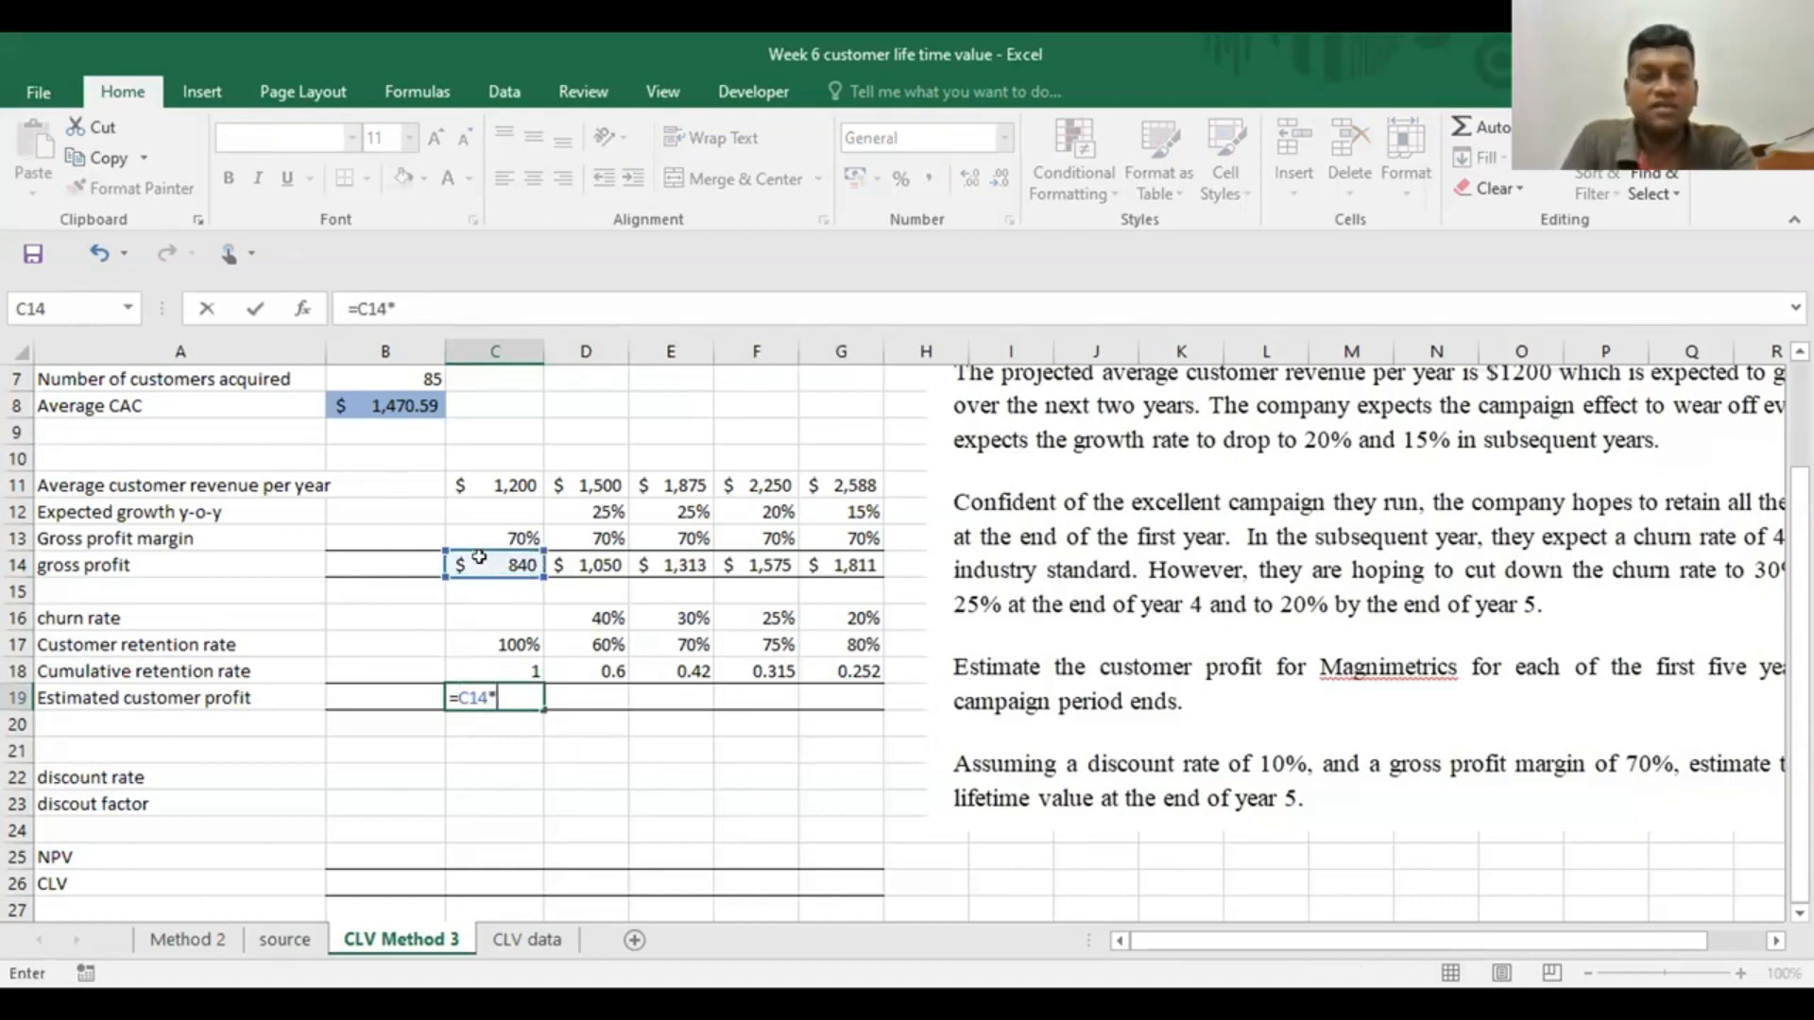
click(475, 665)
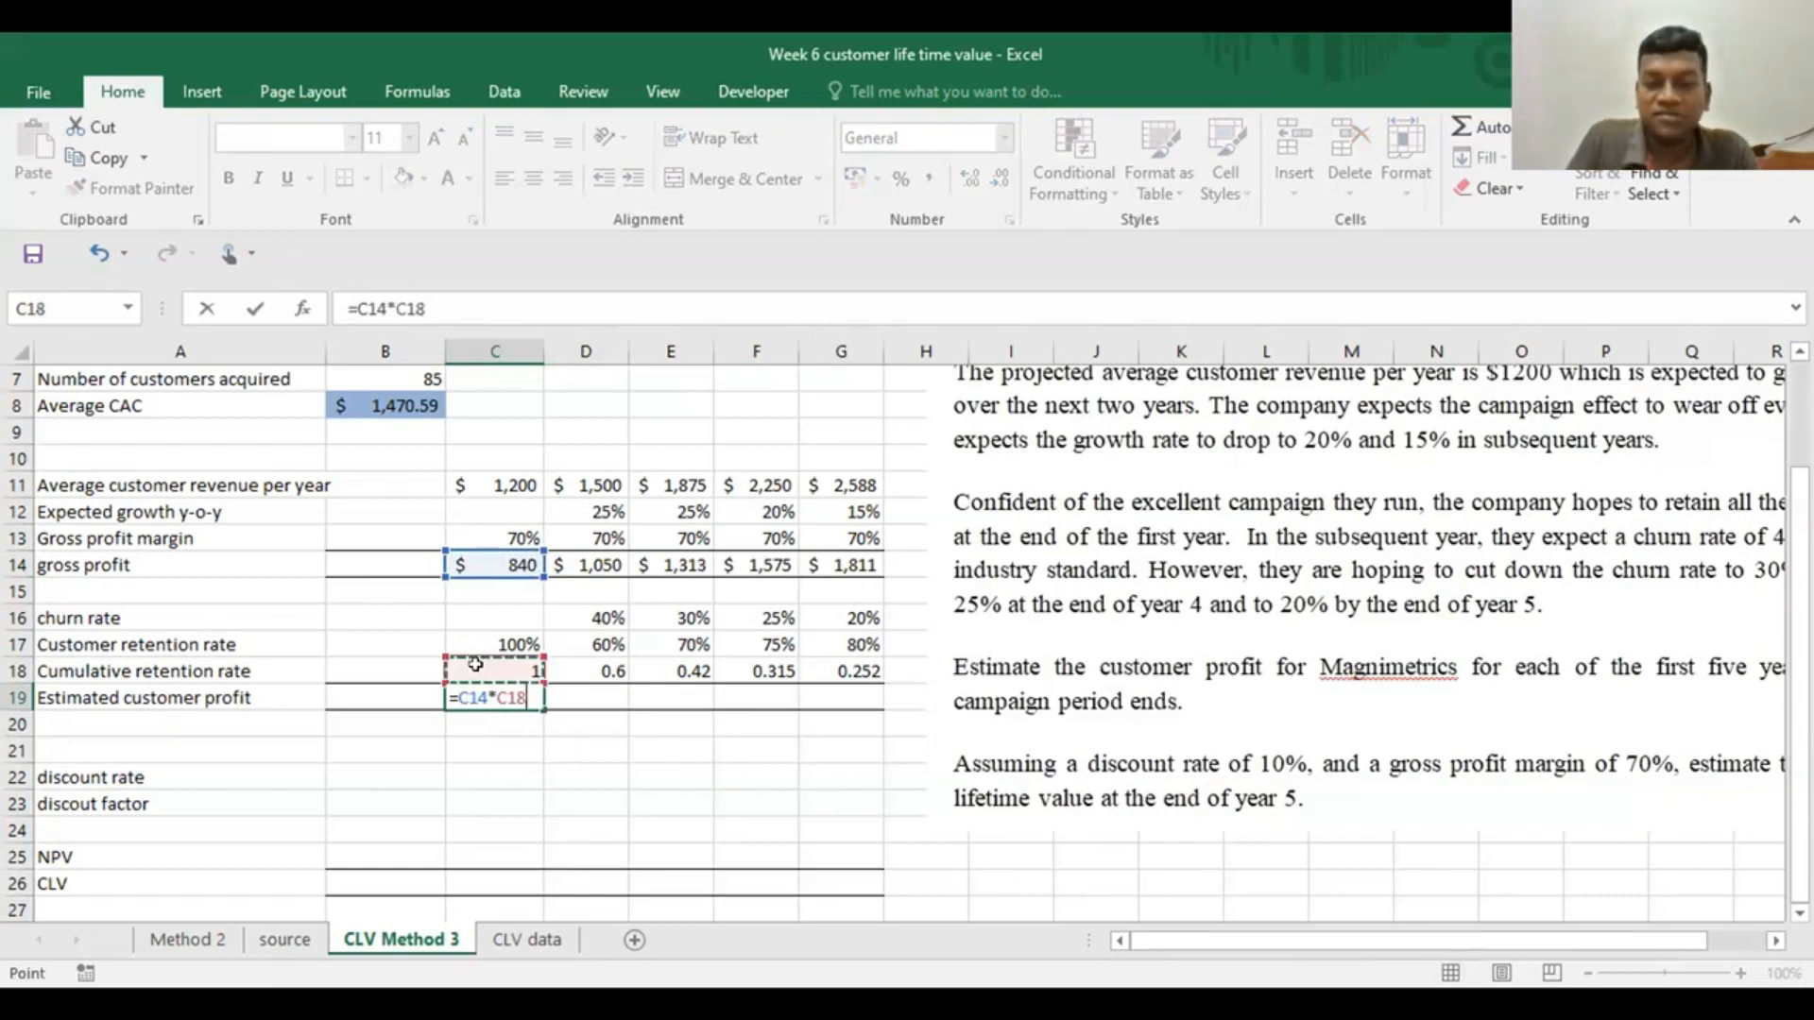
key(Return)
click(472, 695)
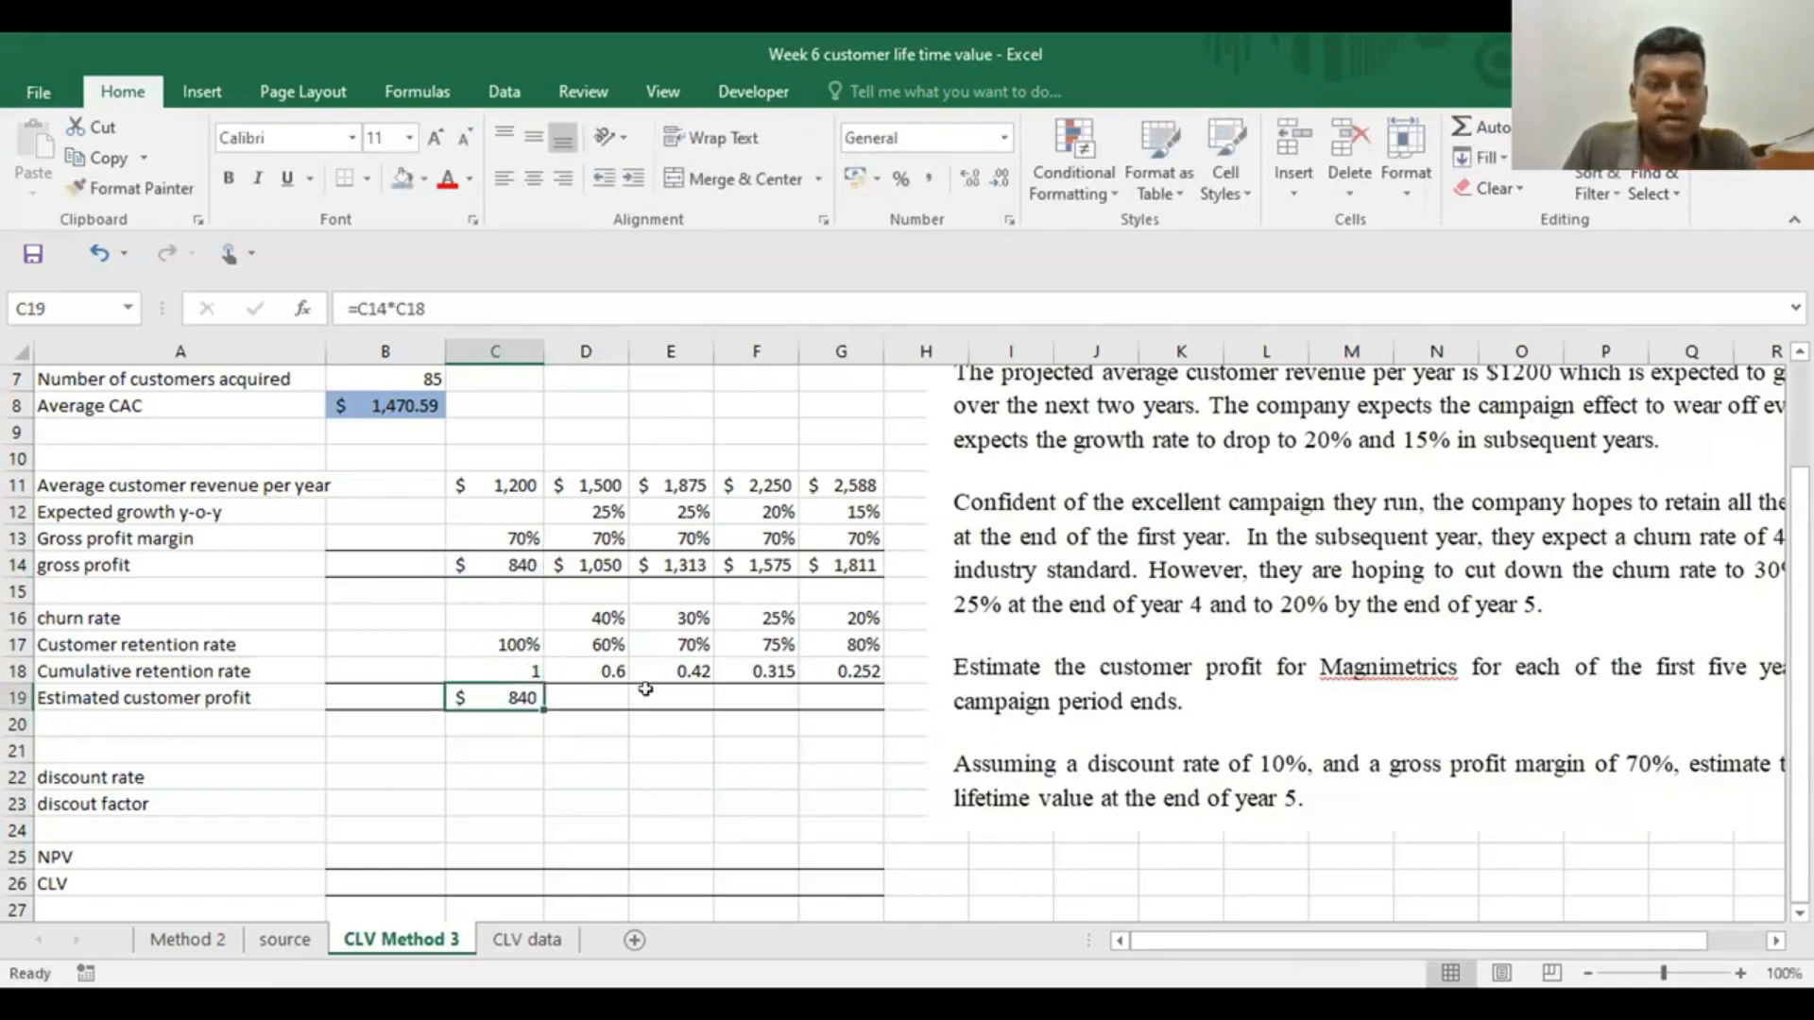
drag(544, 707, 847, 706)
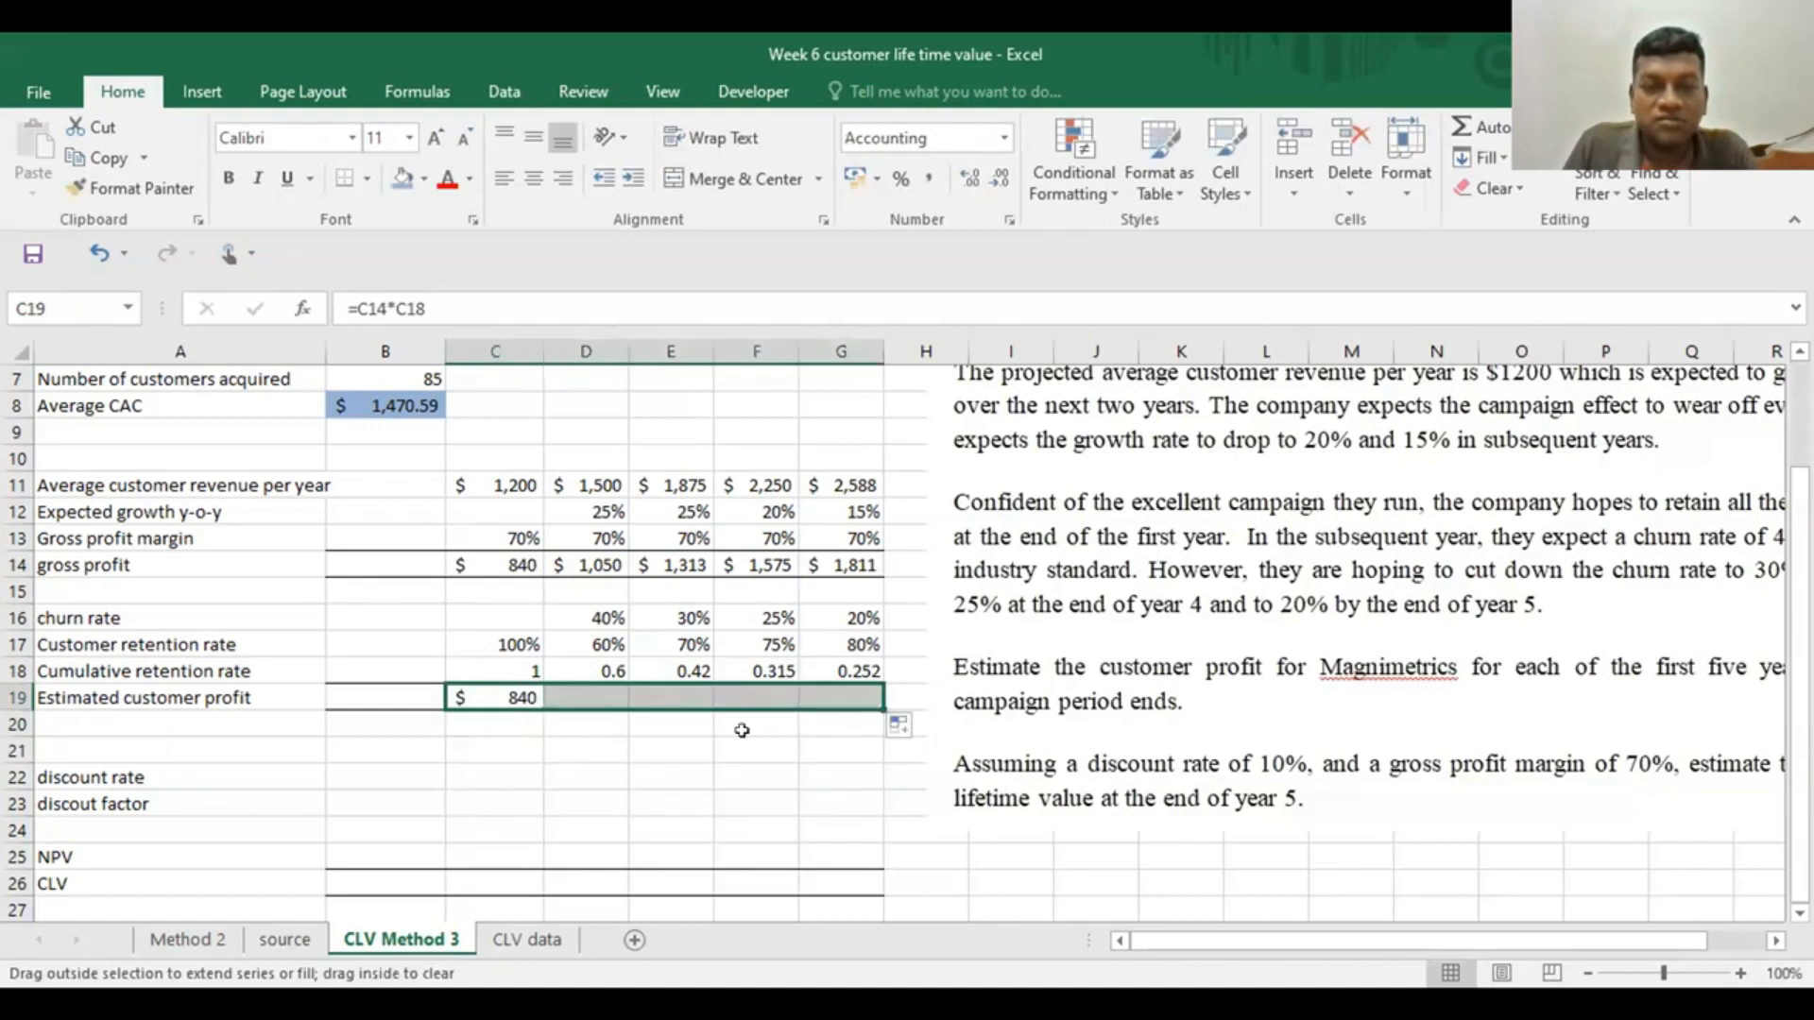
Enter .1 as the year 1 discount rate in C22 and copy it to D22:G22
click(690, 769)
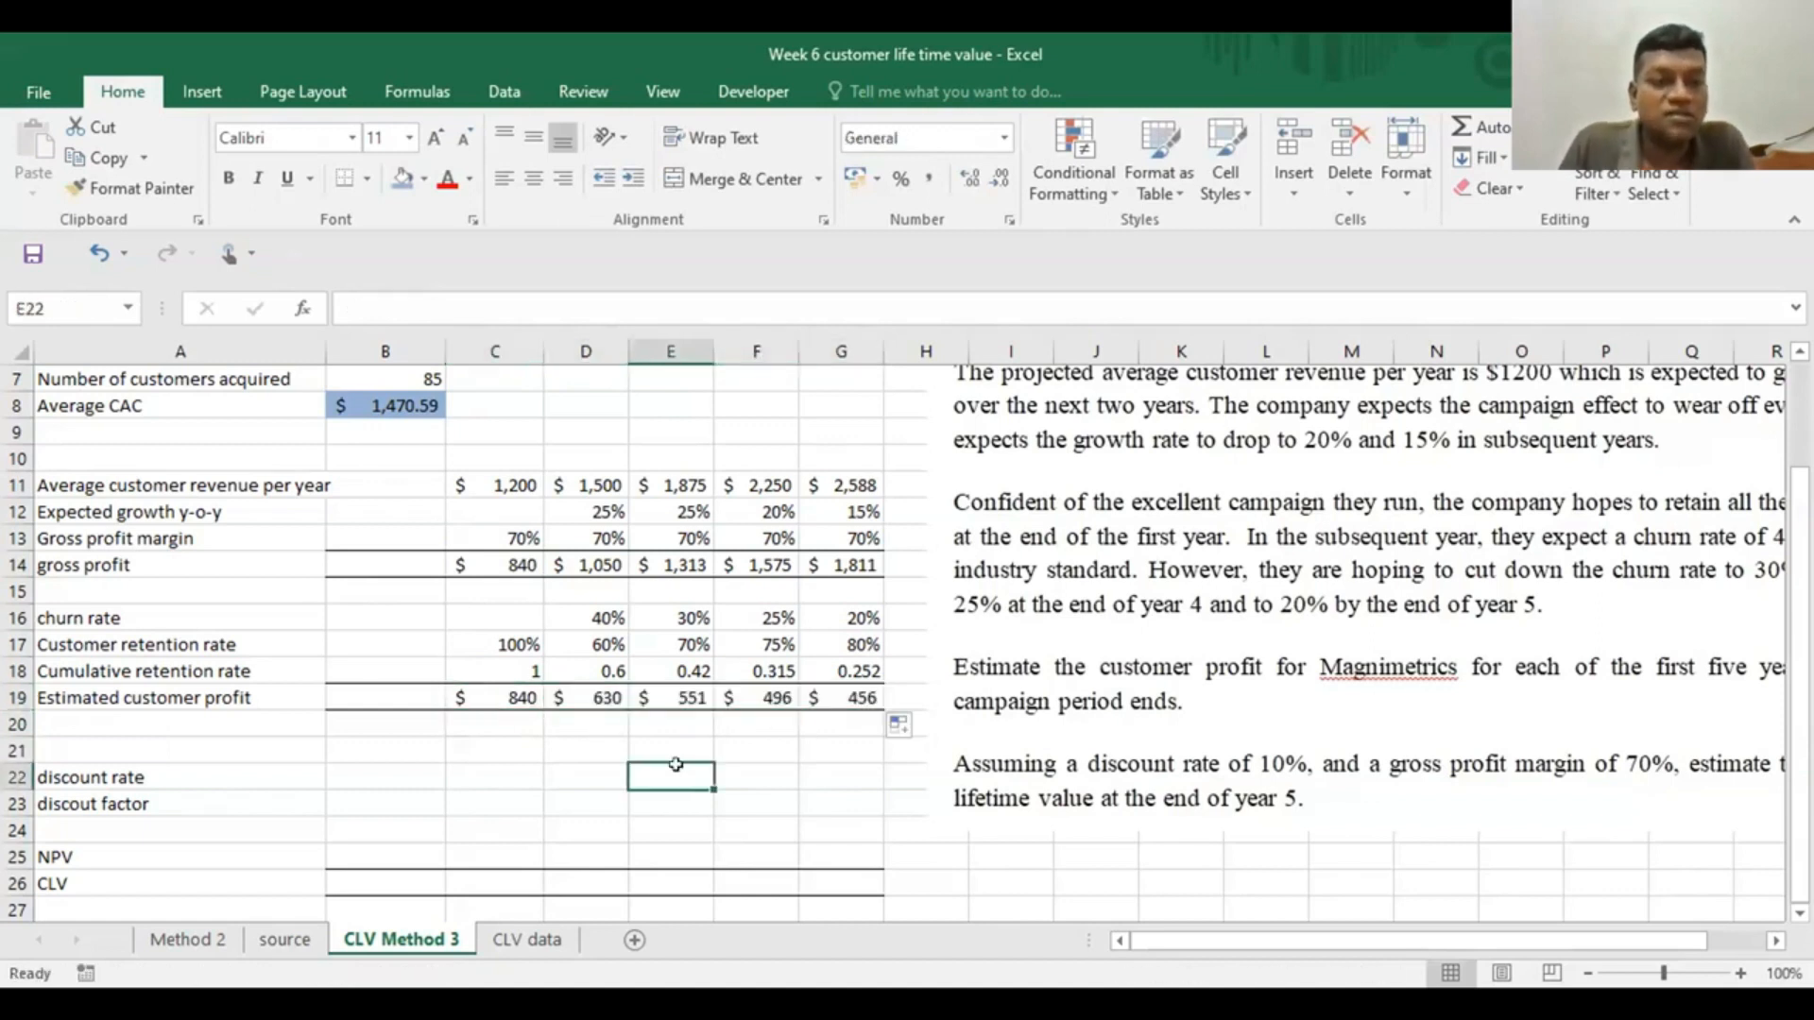
click(473, 772)
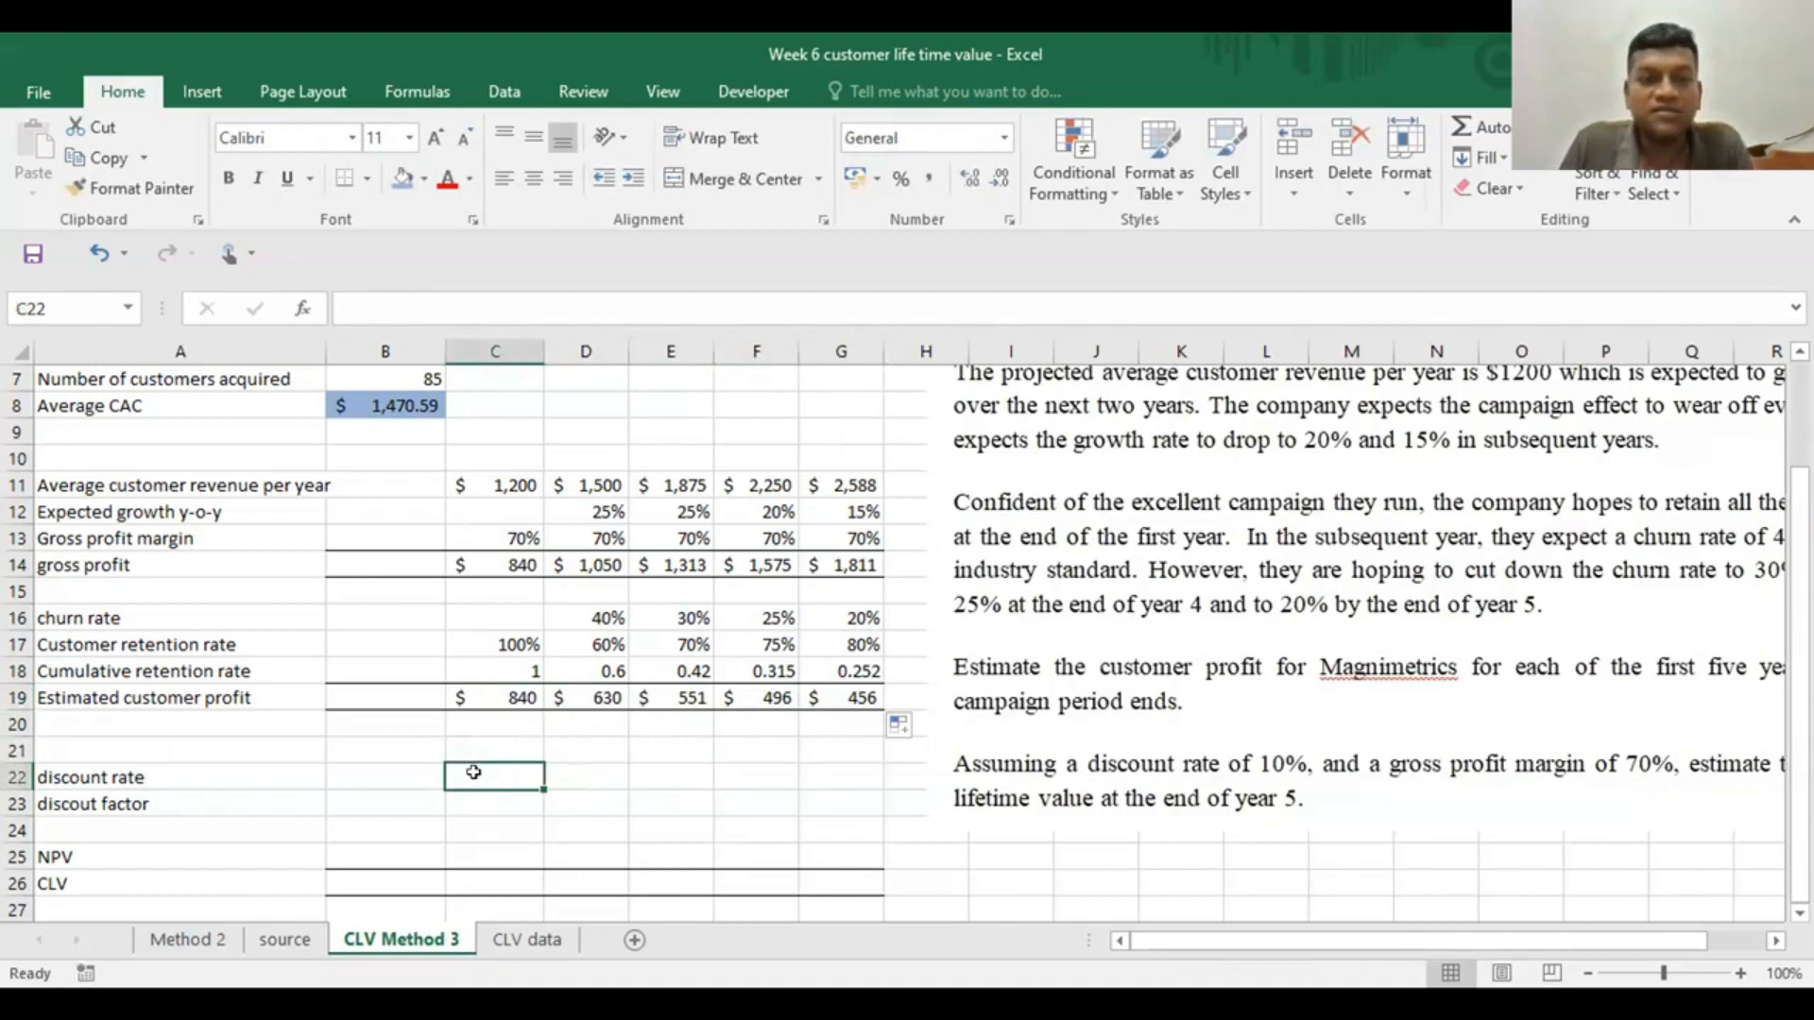
text(.1)
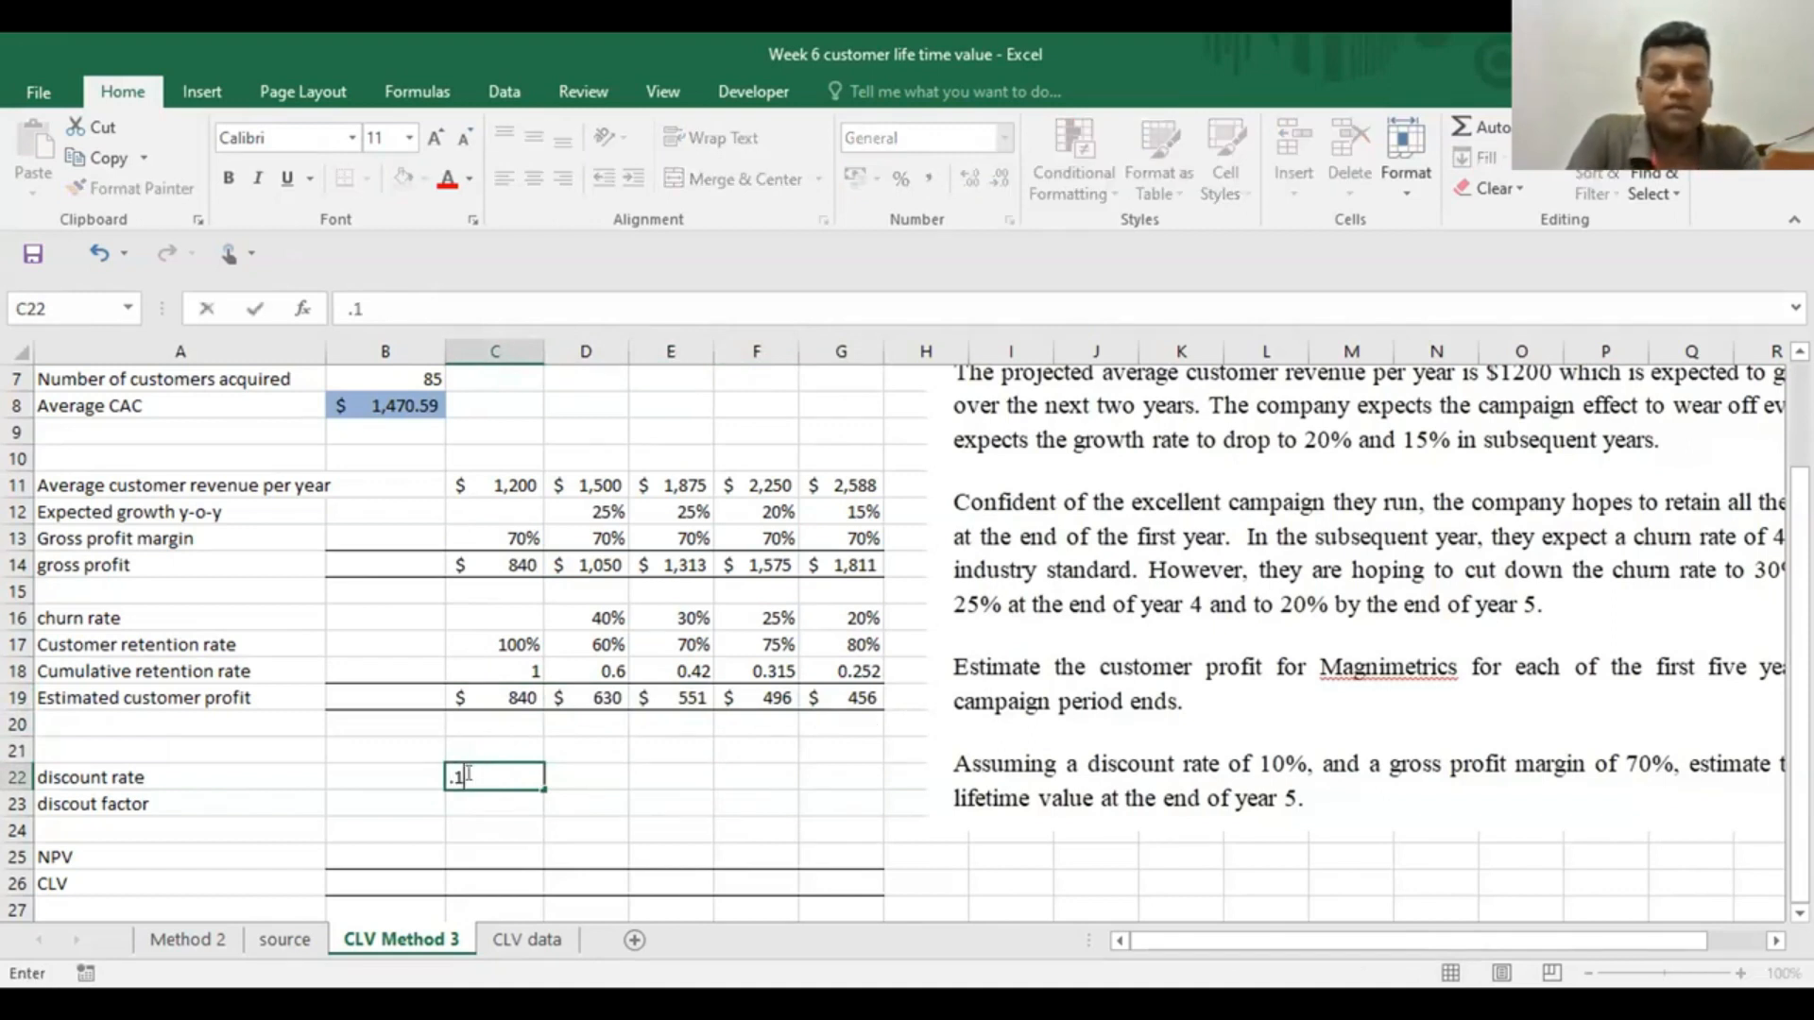
key(Return)
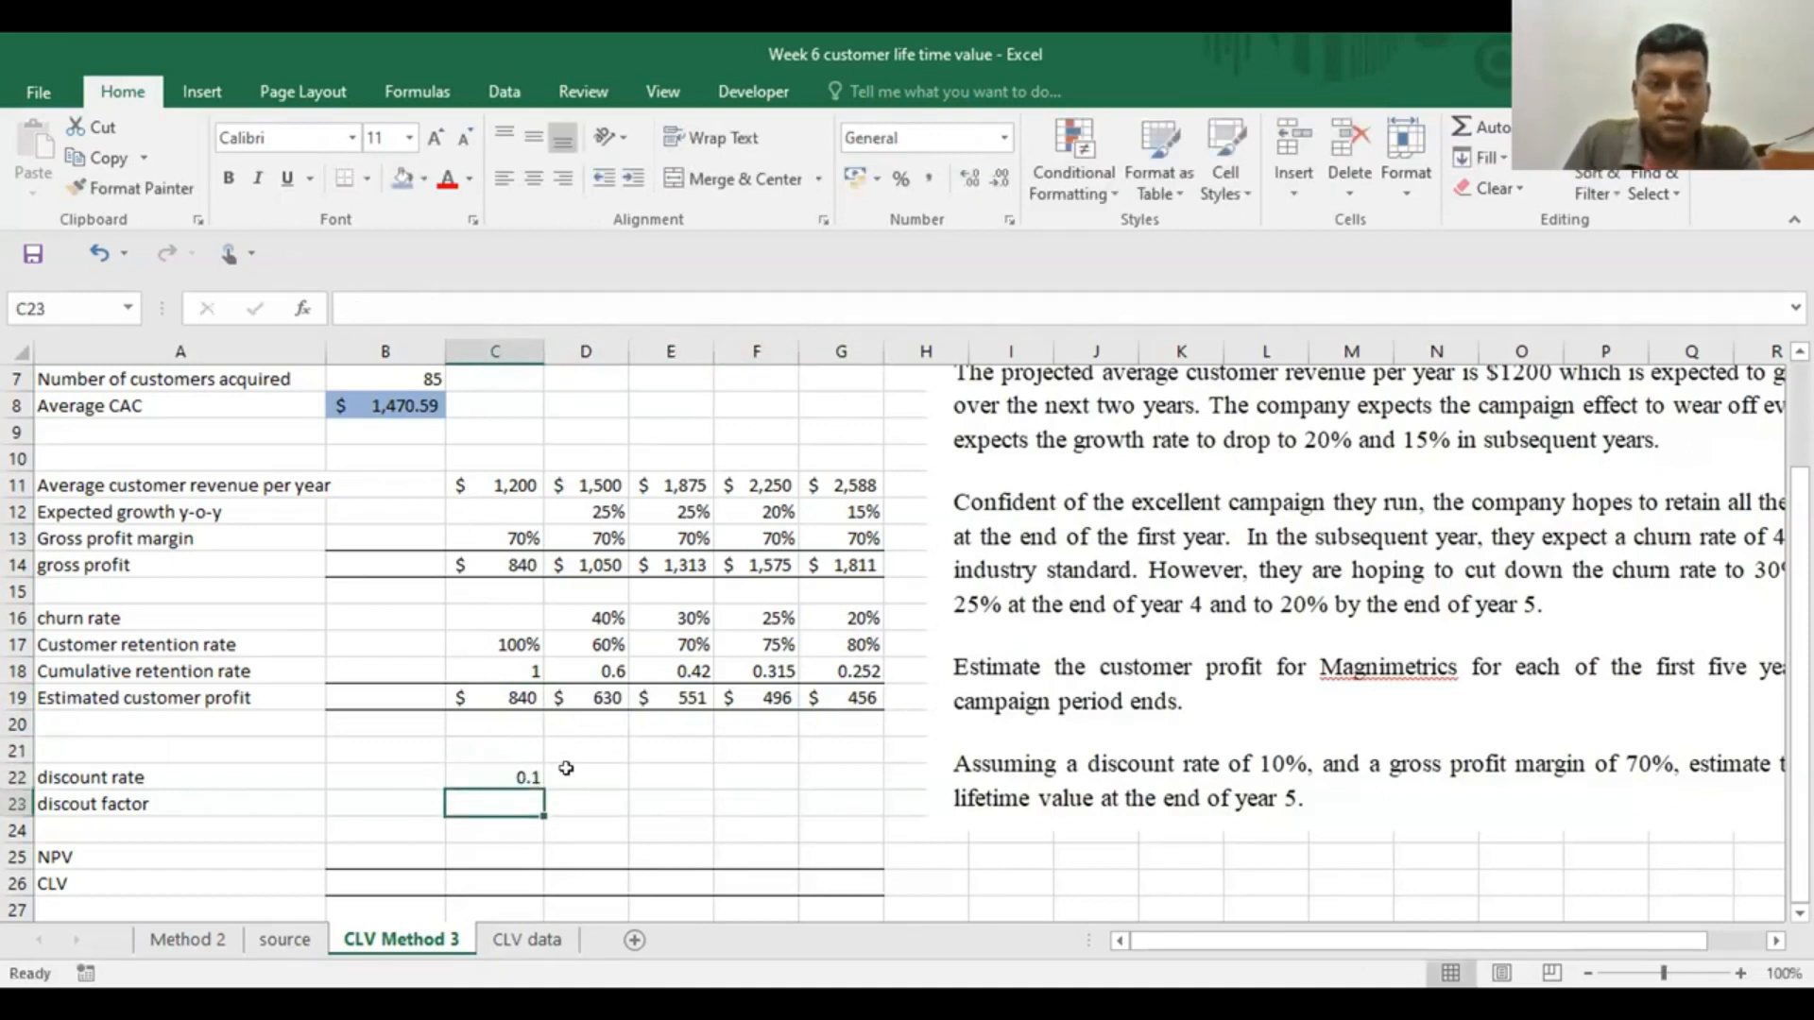
click(572, 769)
click(518, 767)
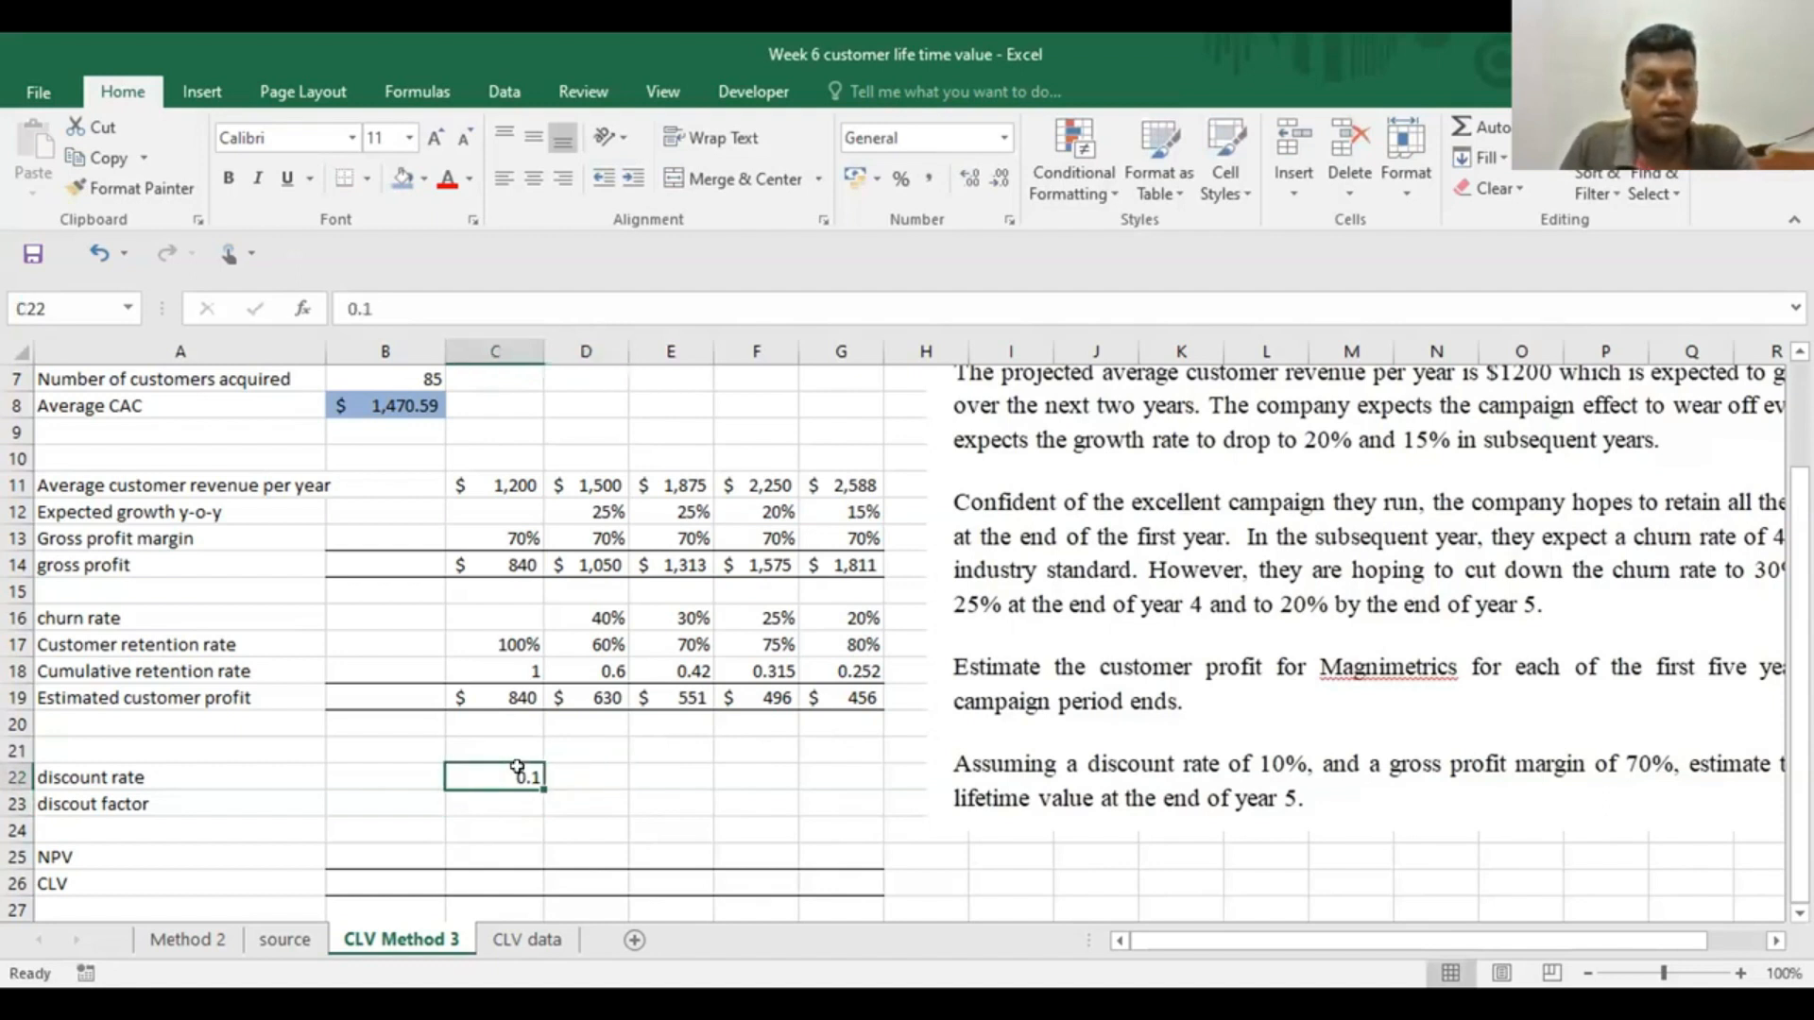
key(ctrl+c)
drag(572, 769, 814, 770)
key(ctrl+v)
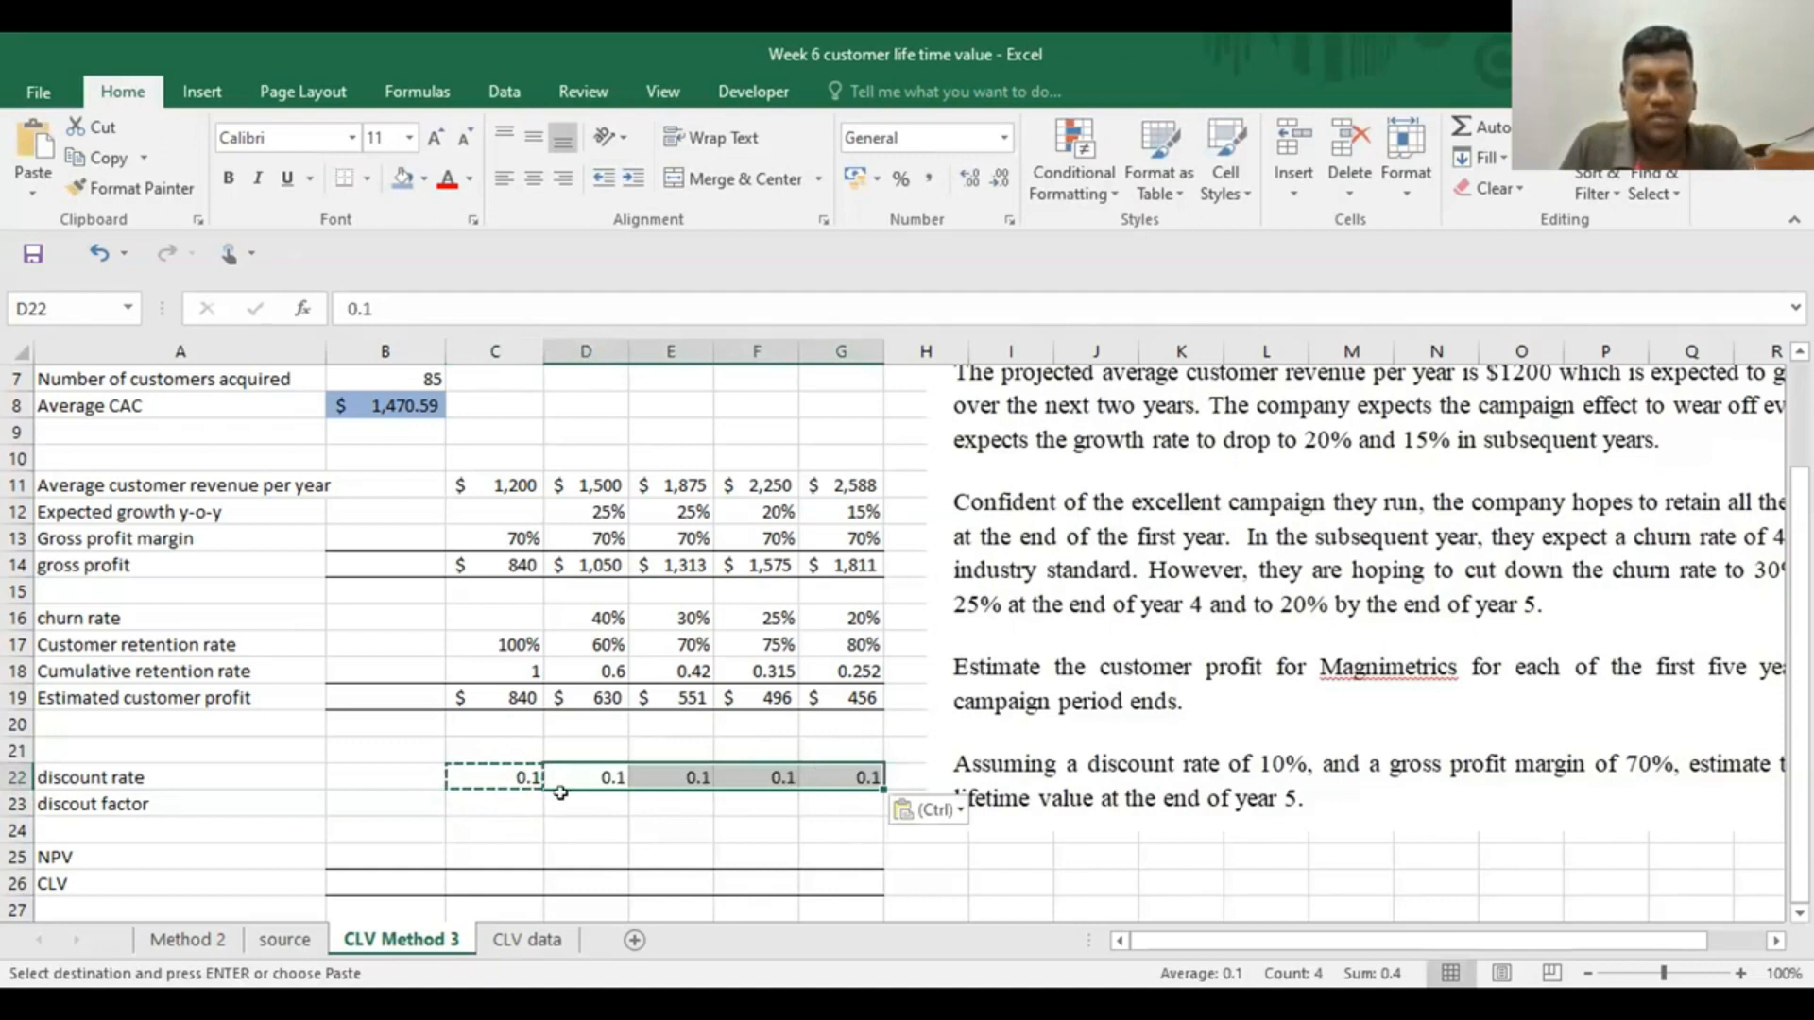
Format the discount rates in C22:G22 as percentages
click(473, 767)
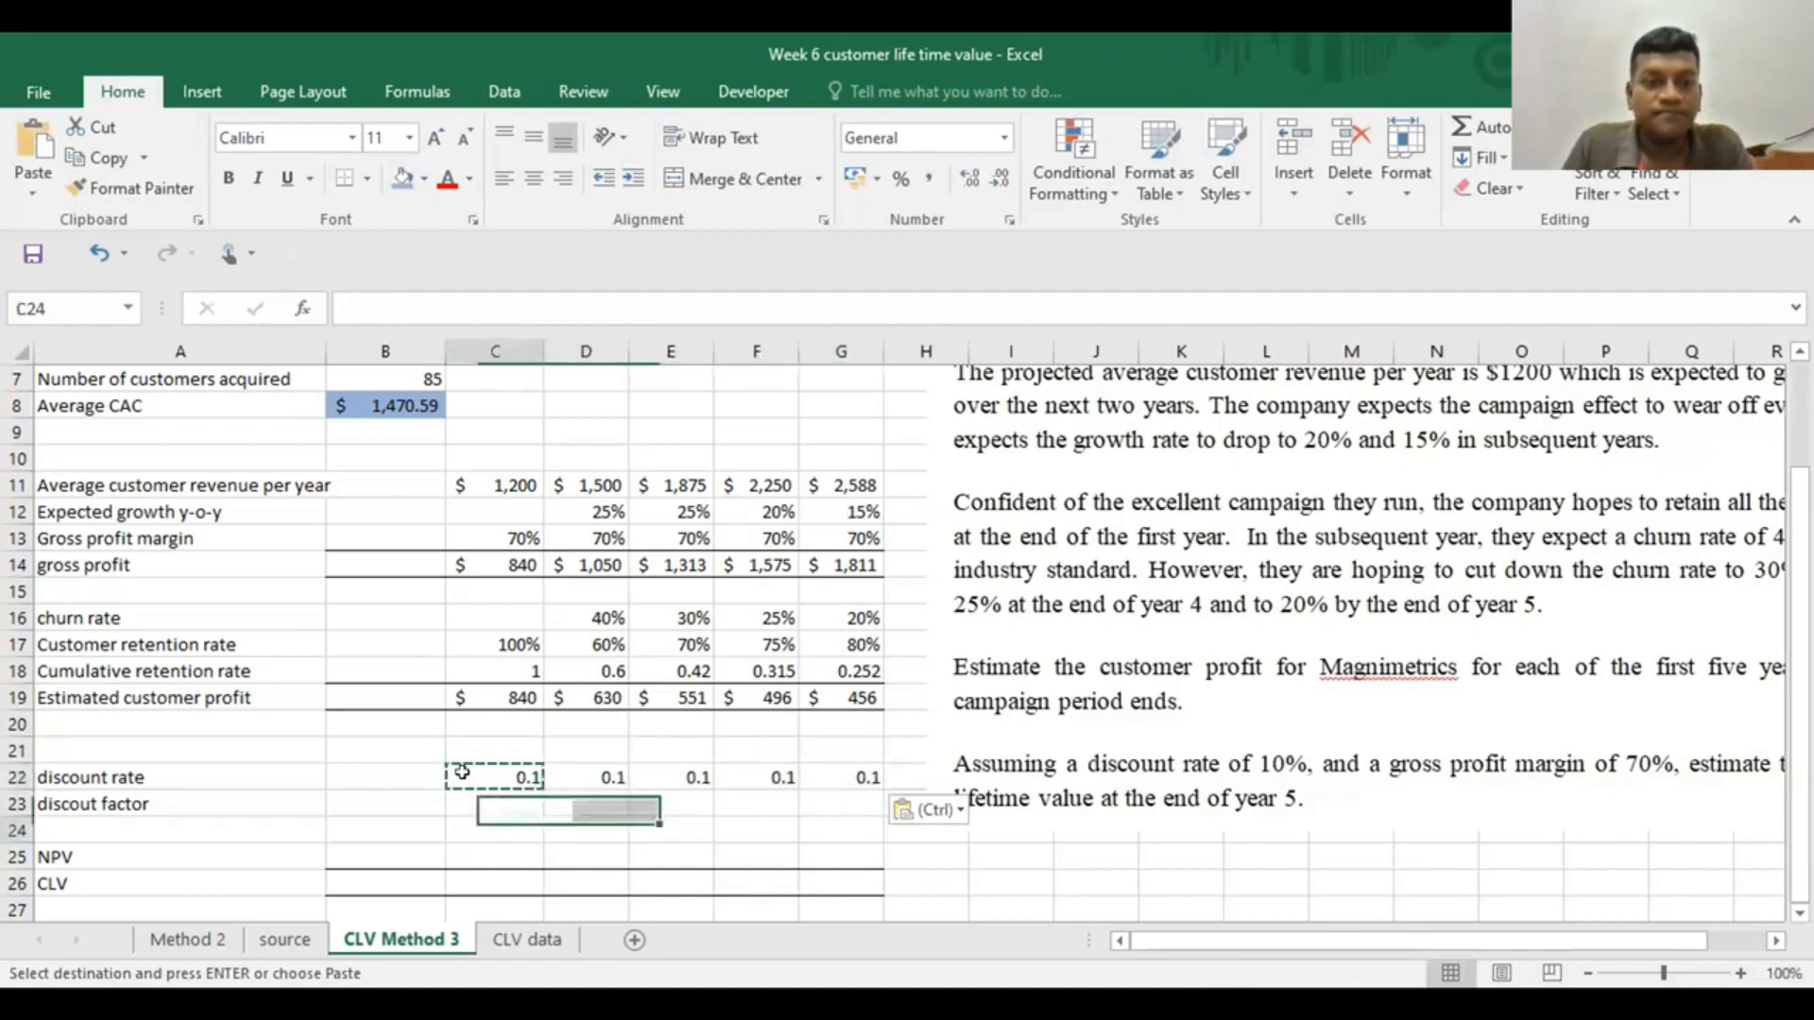
drag(477, 767, 855, 770)
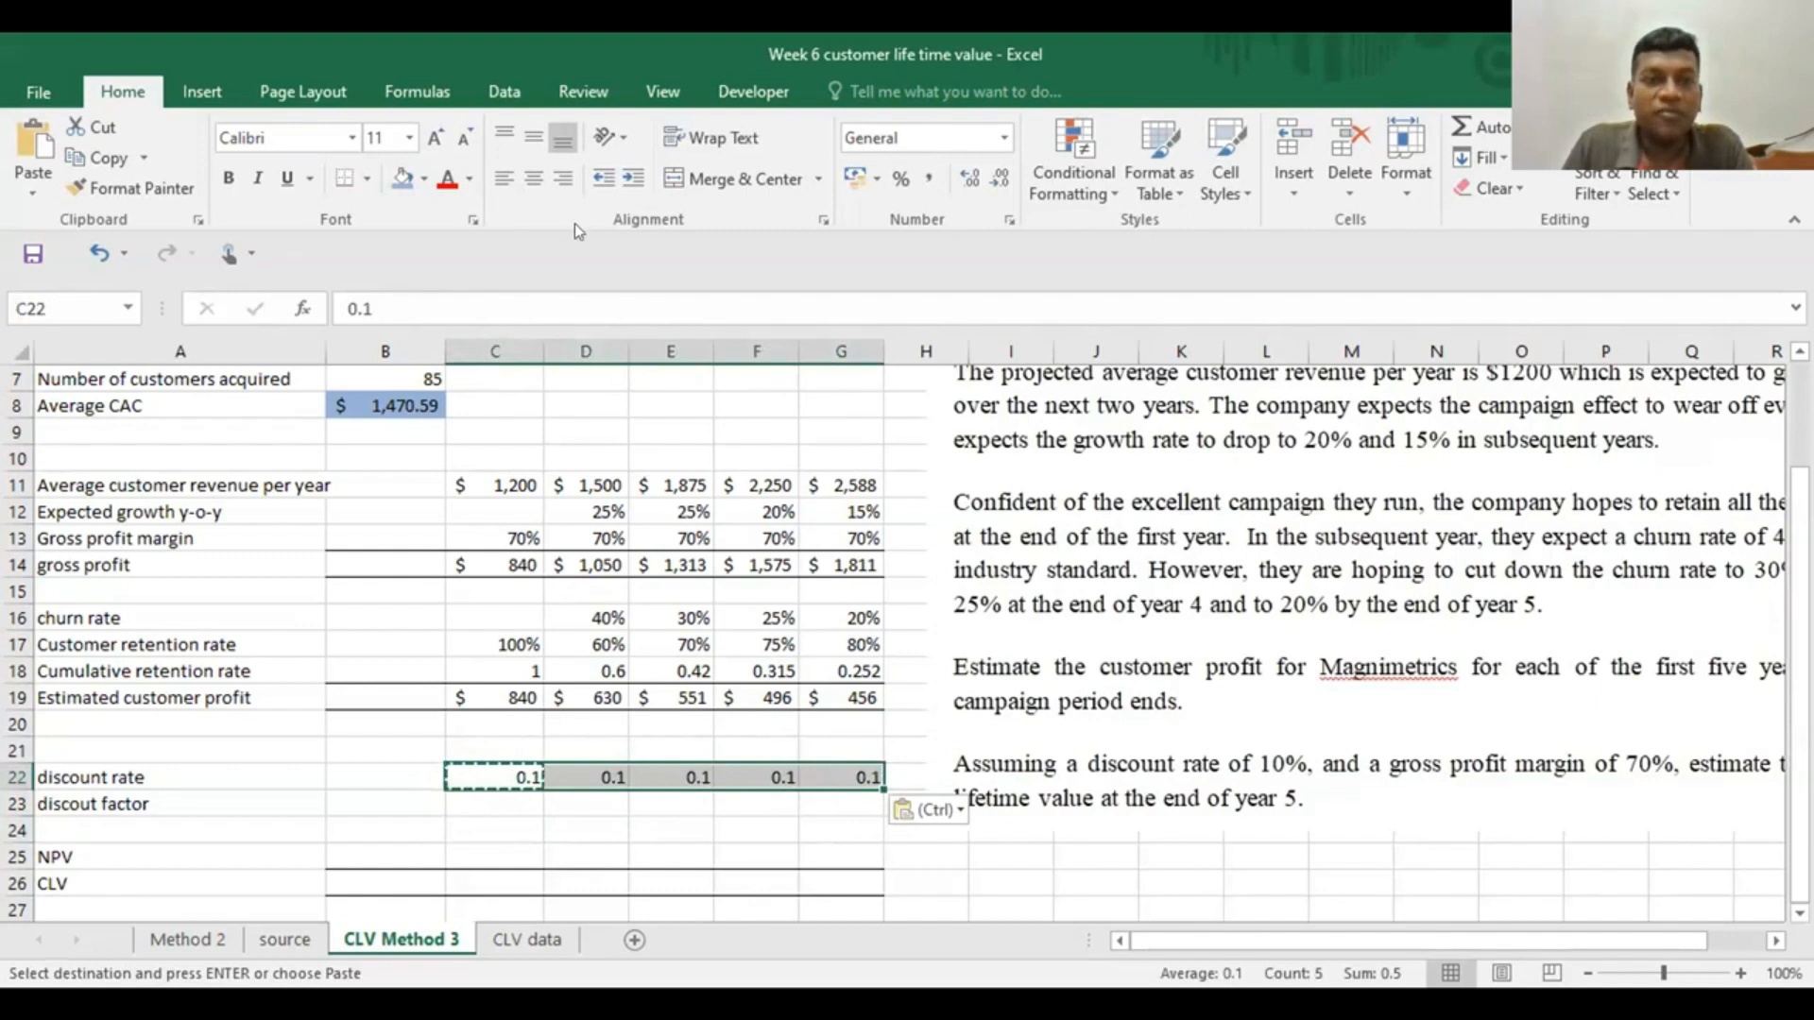
click(900, 178)
Enter 1 as the year 0 discount factor in B23
click(335, 797)
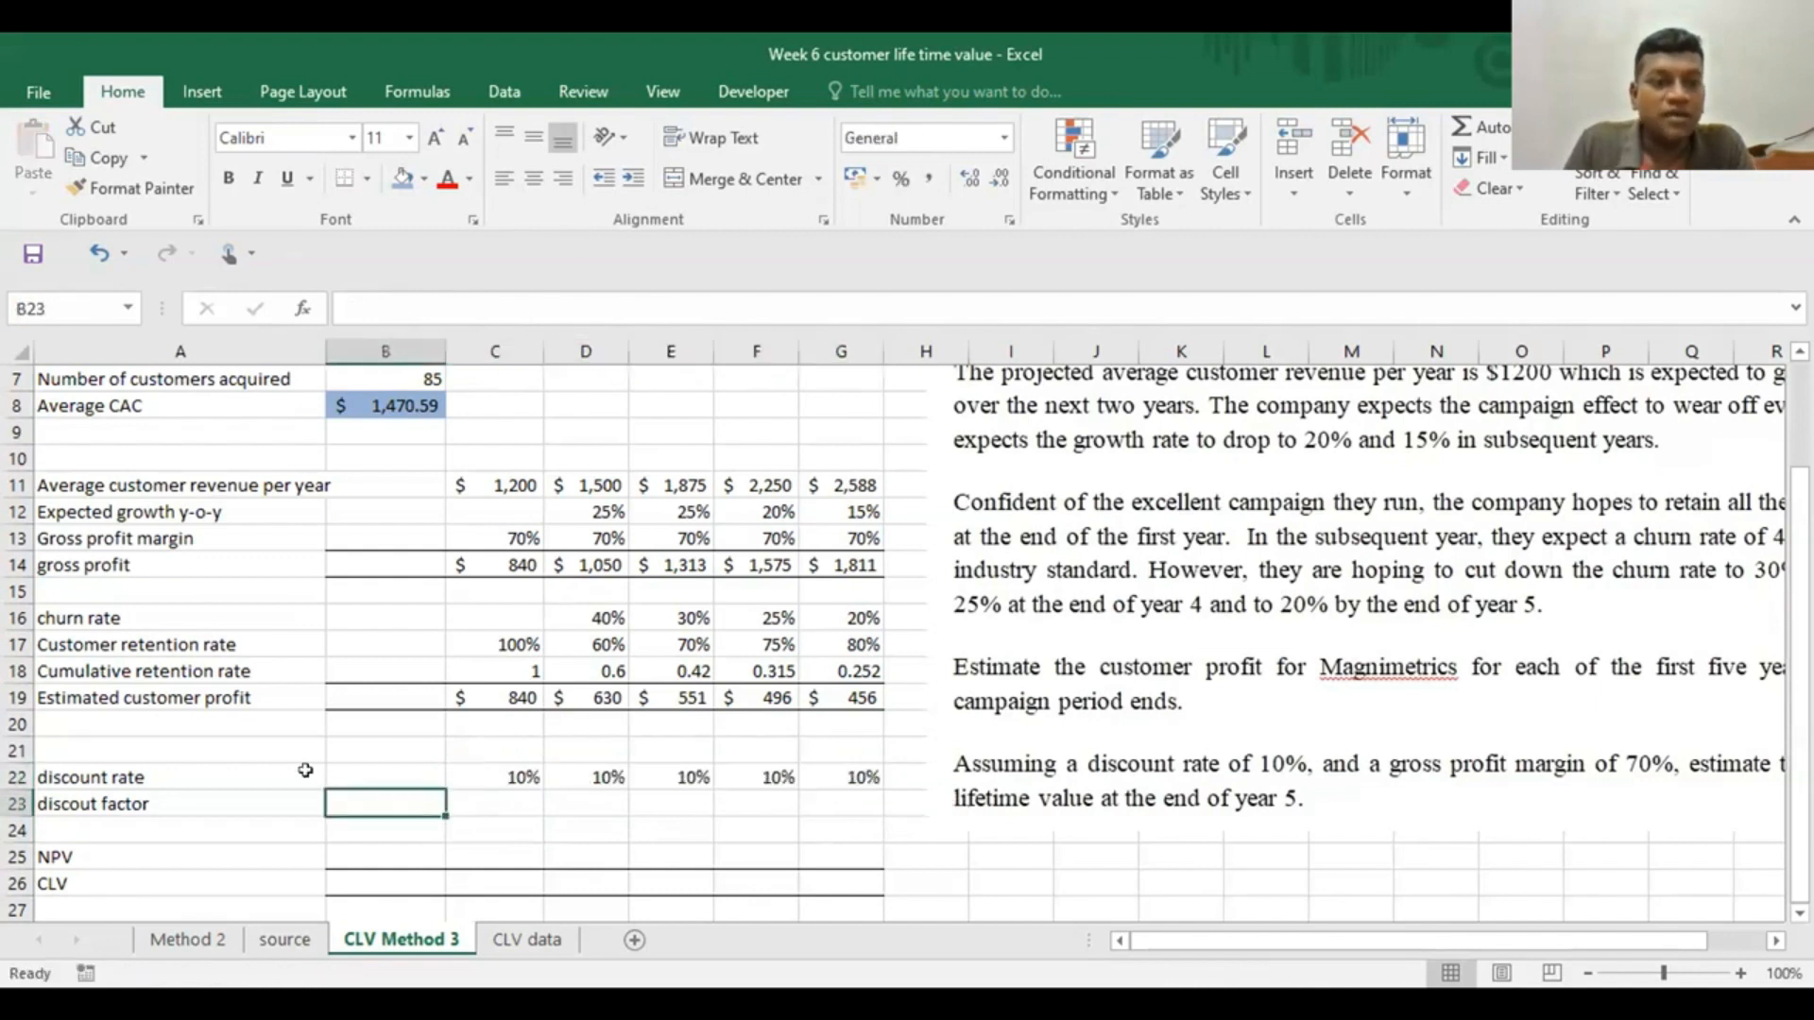
scroll(303, 769, down, 1)
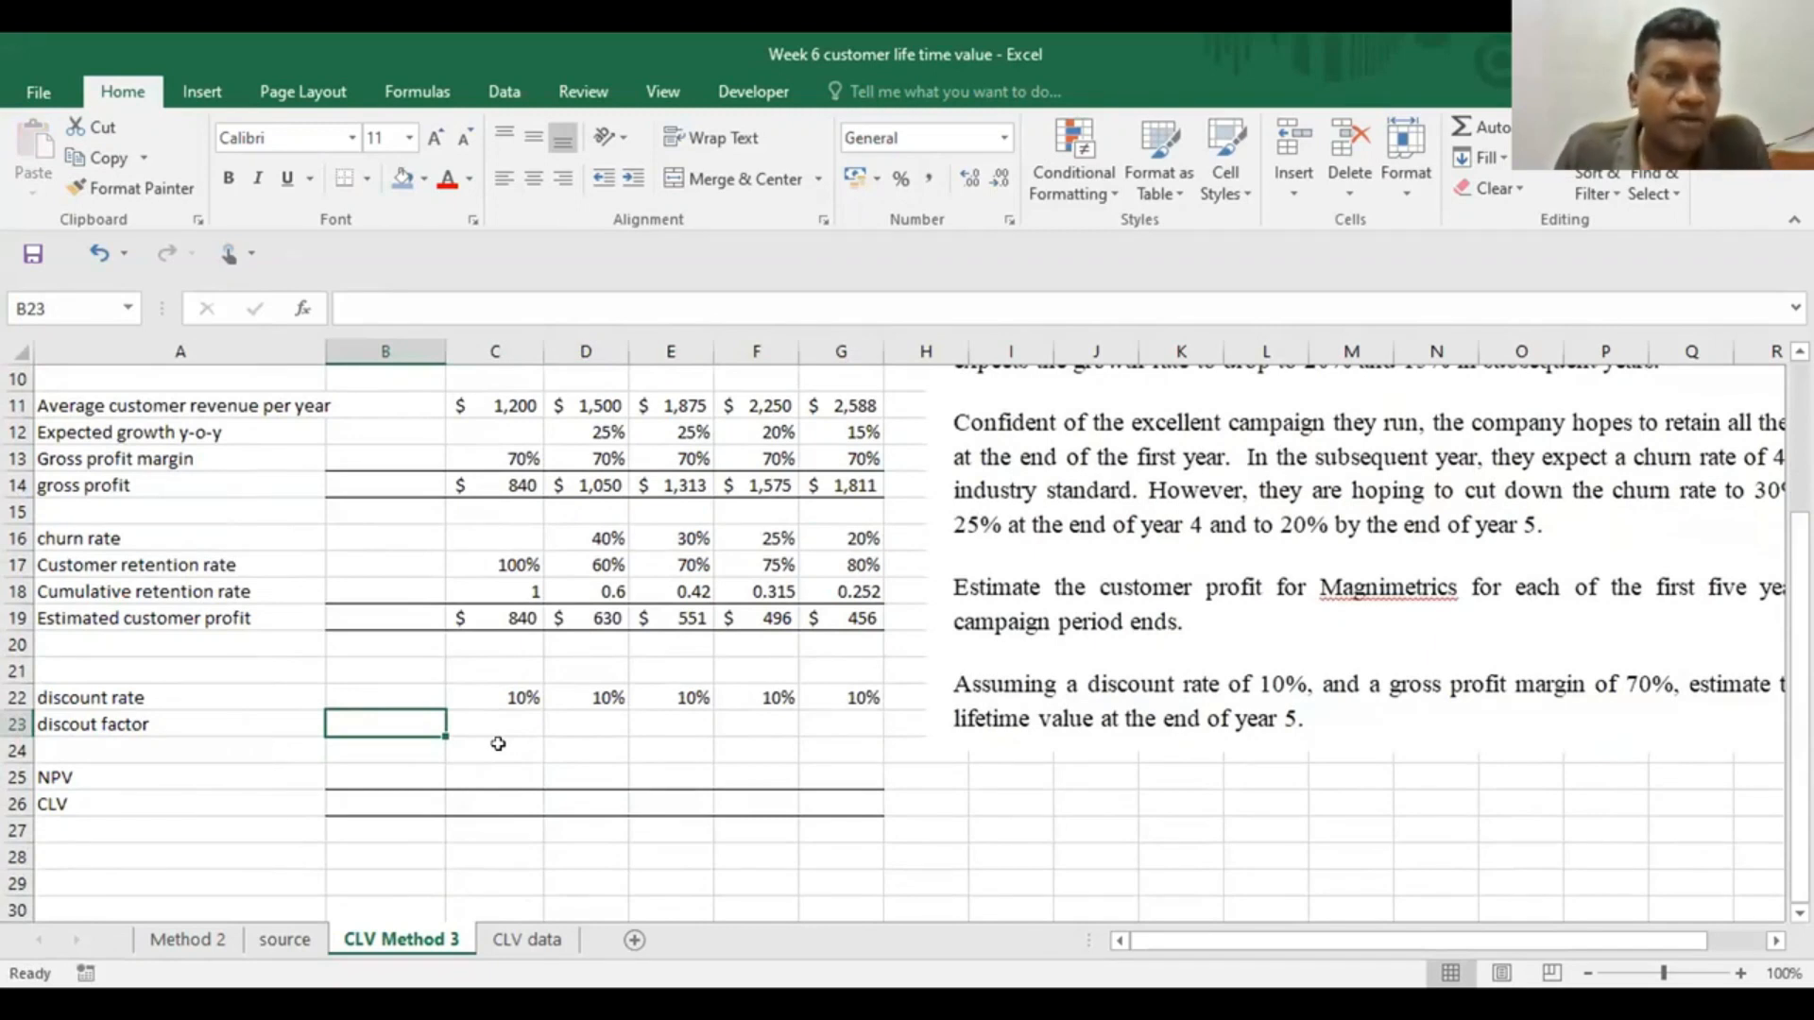
scroll(496, 744, up, 1)
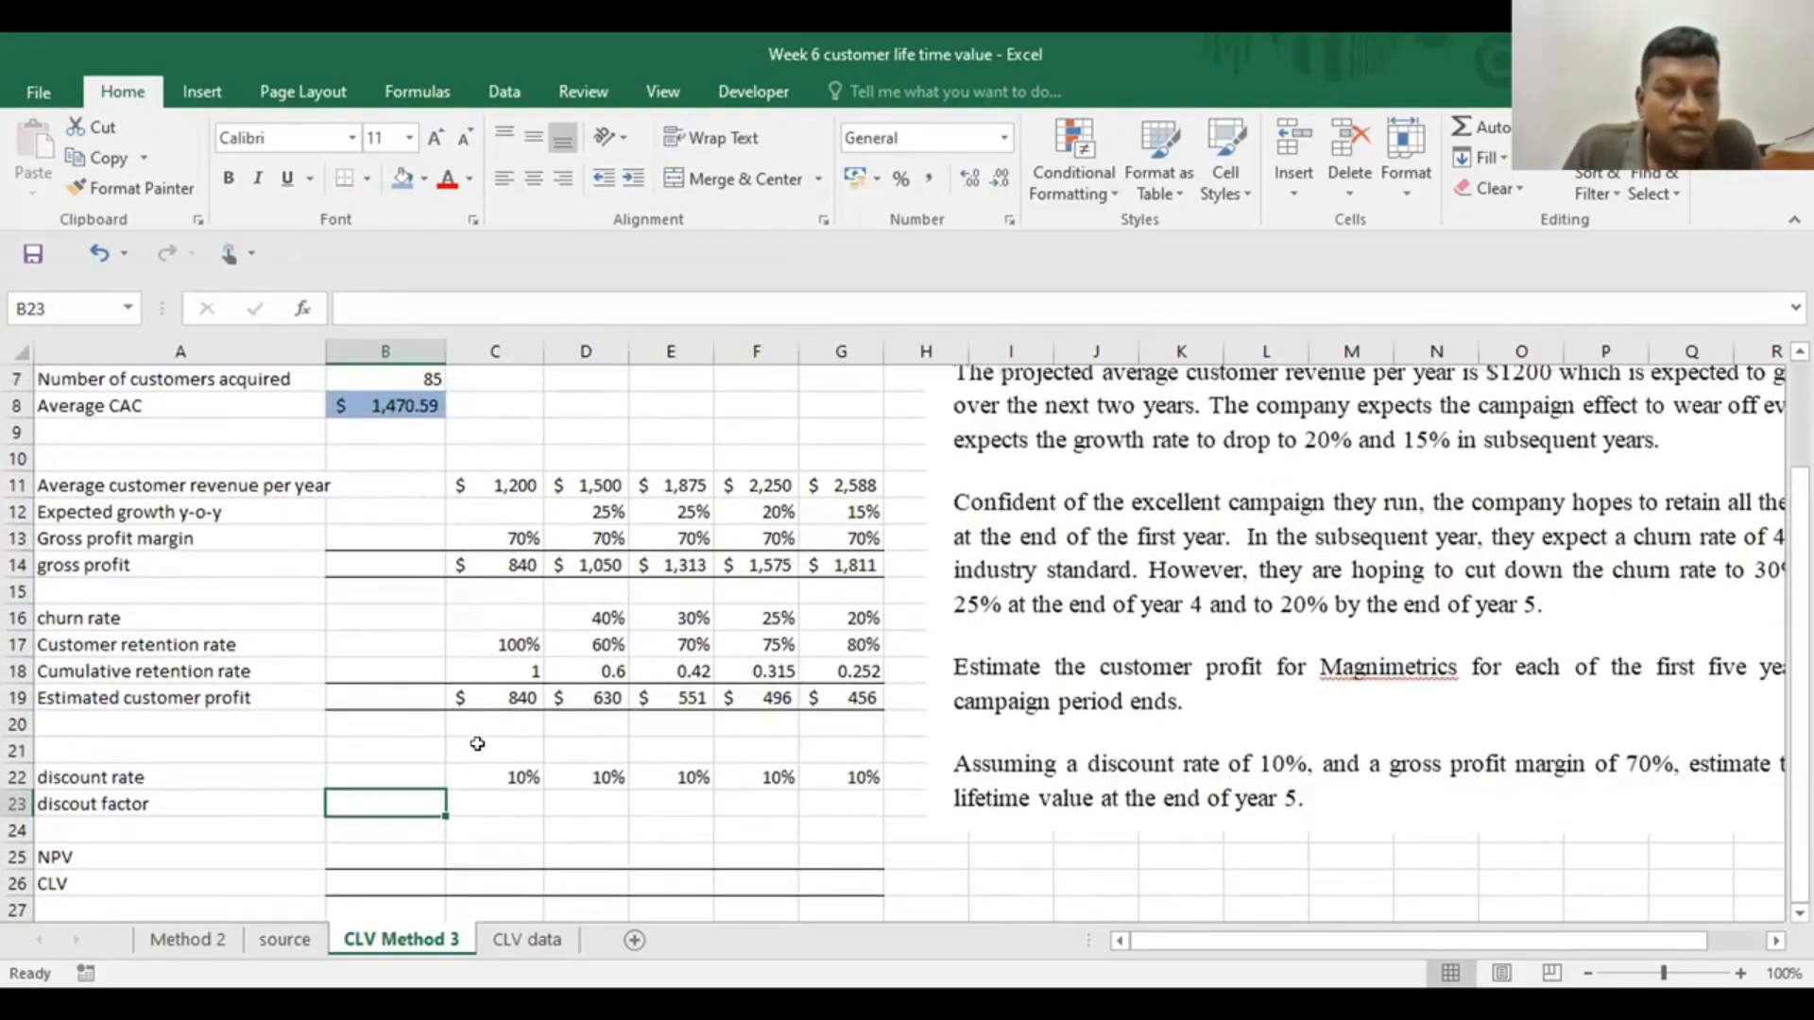
scroll(477, 743, down, 1)
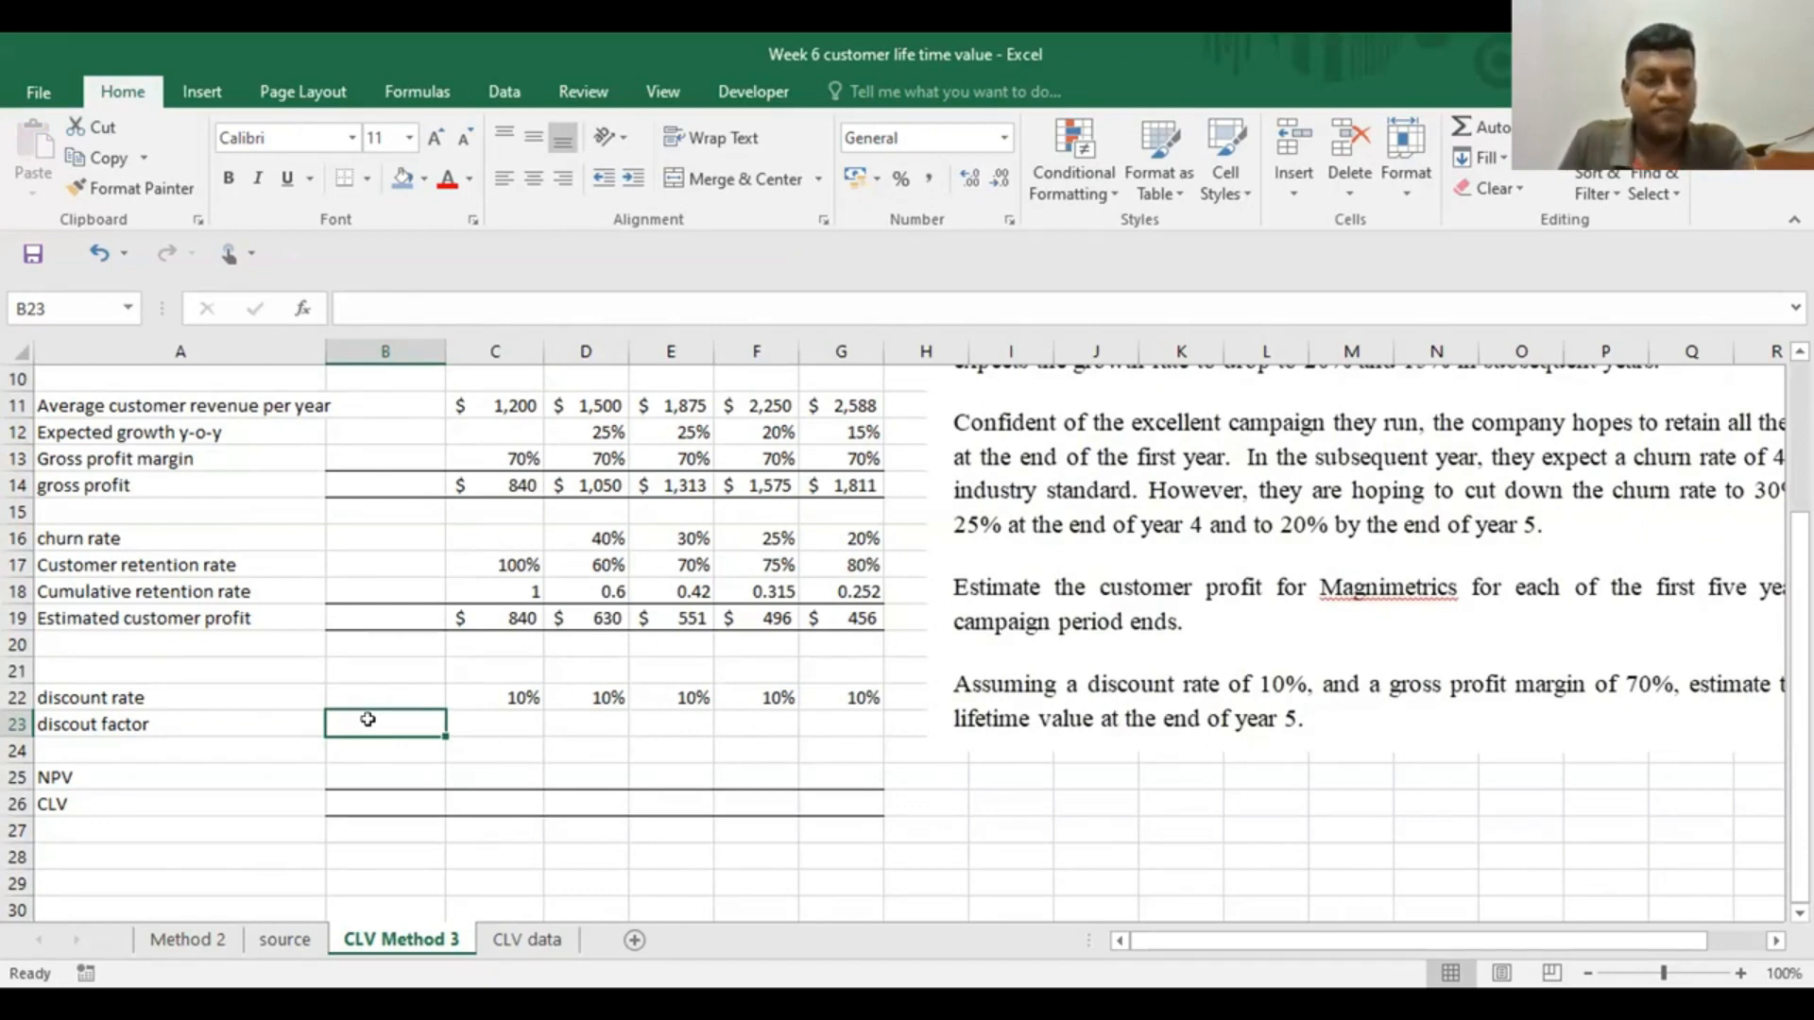
text(1)
Begin the year 1 discount factor formula in C23 as =B23*(B23+C22
click(483, 722)
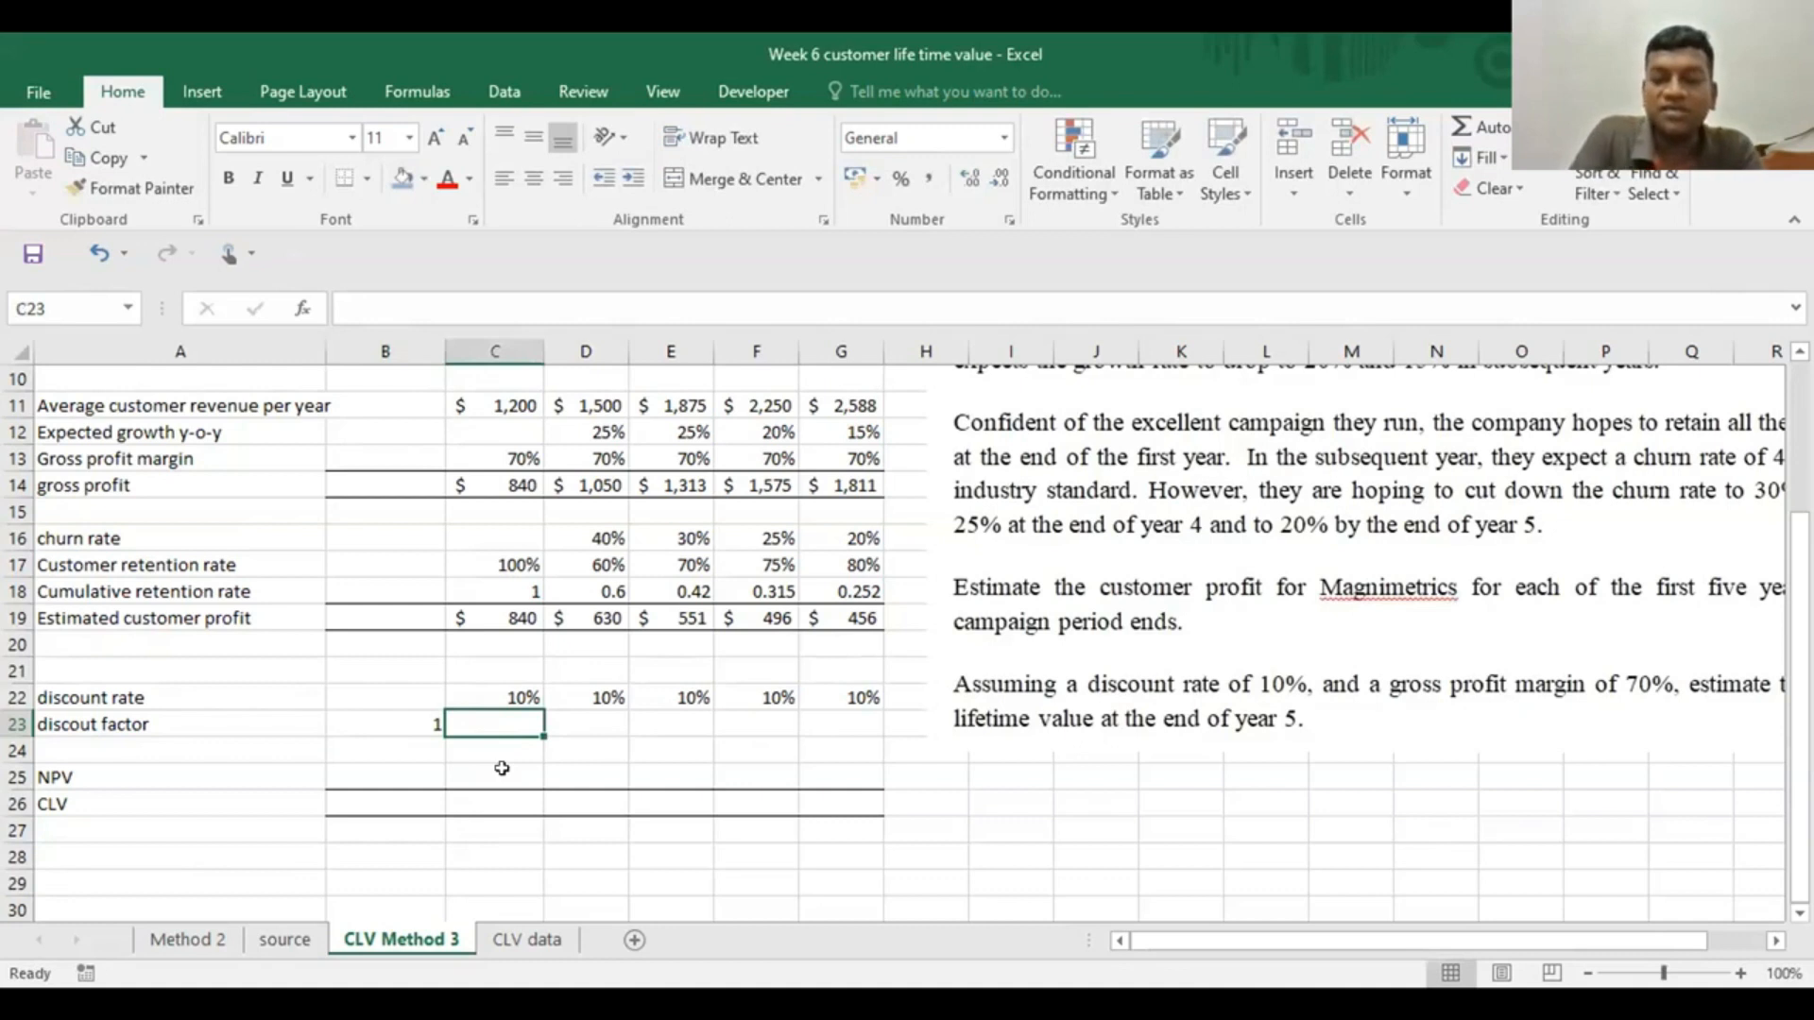
text(=)
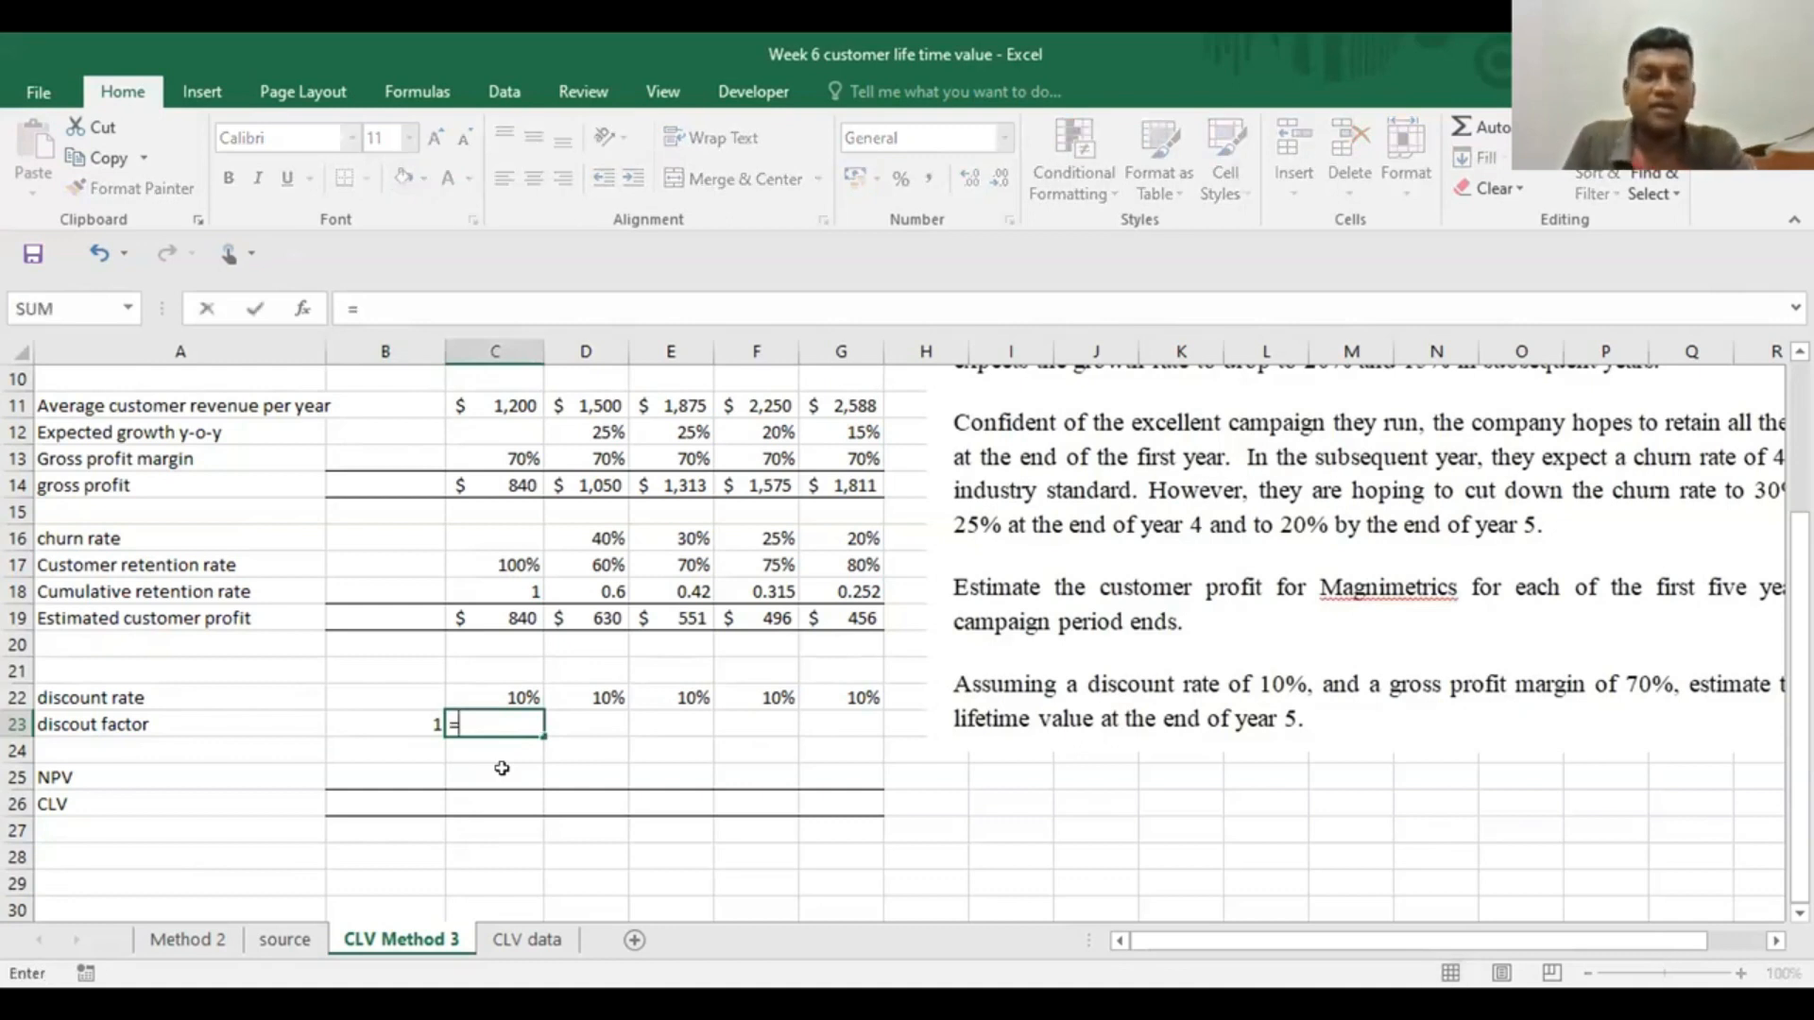
click(413, 720)
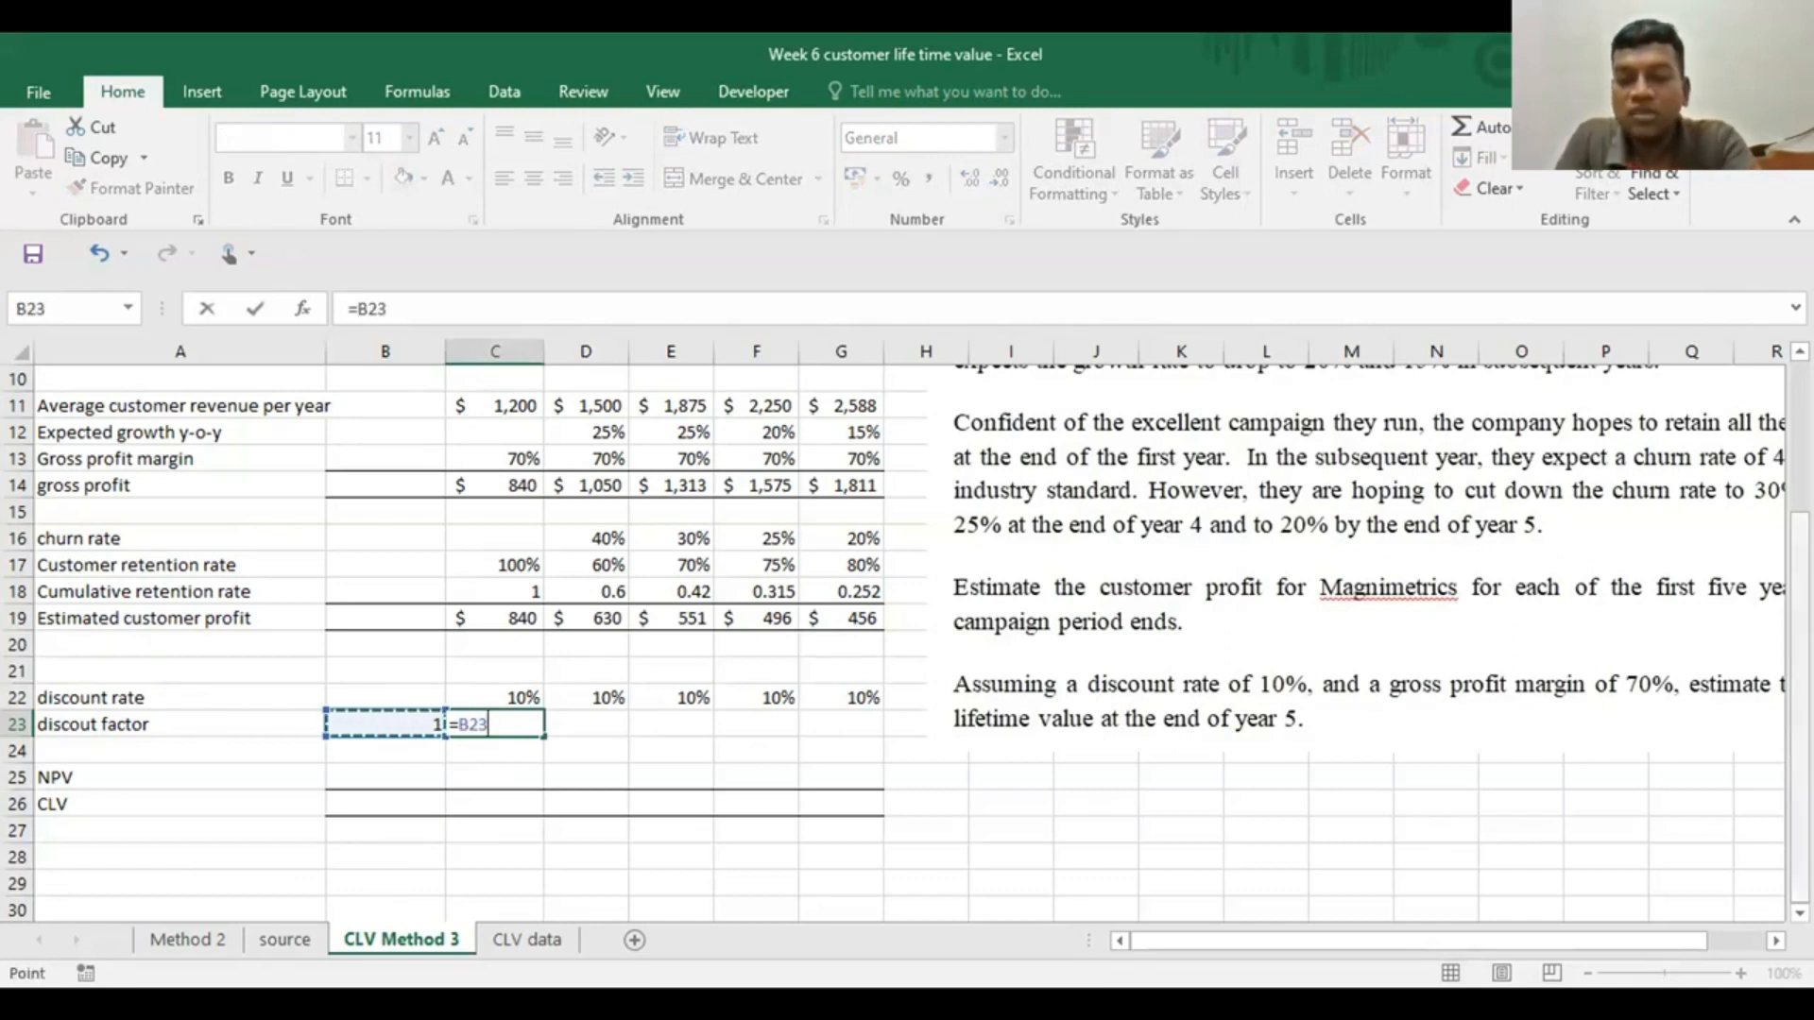
text(*)
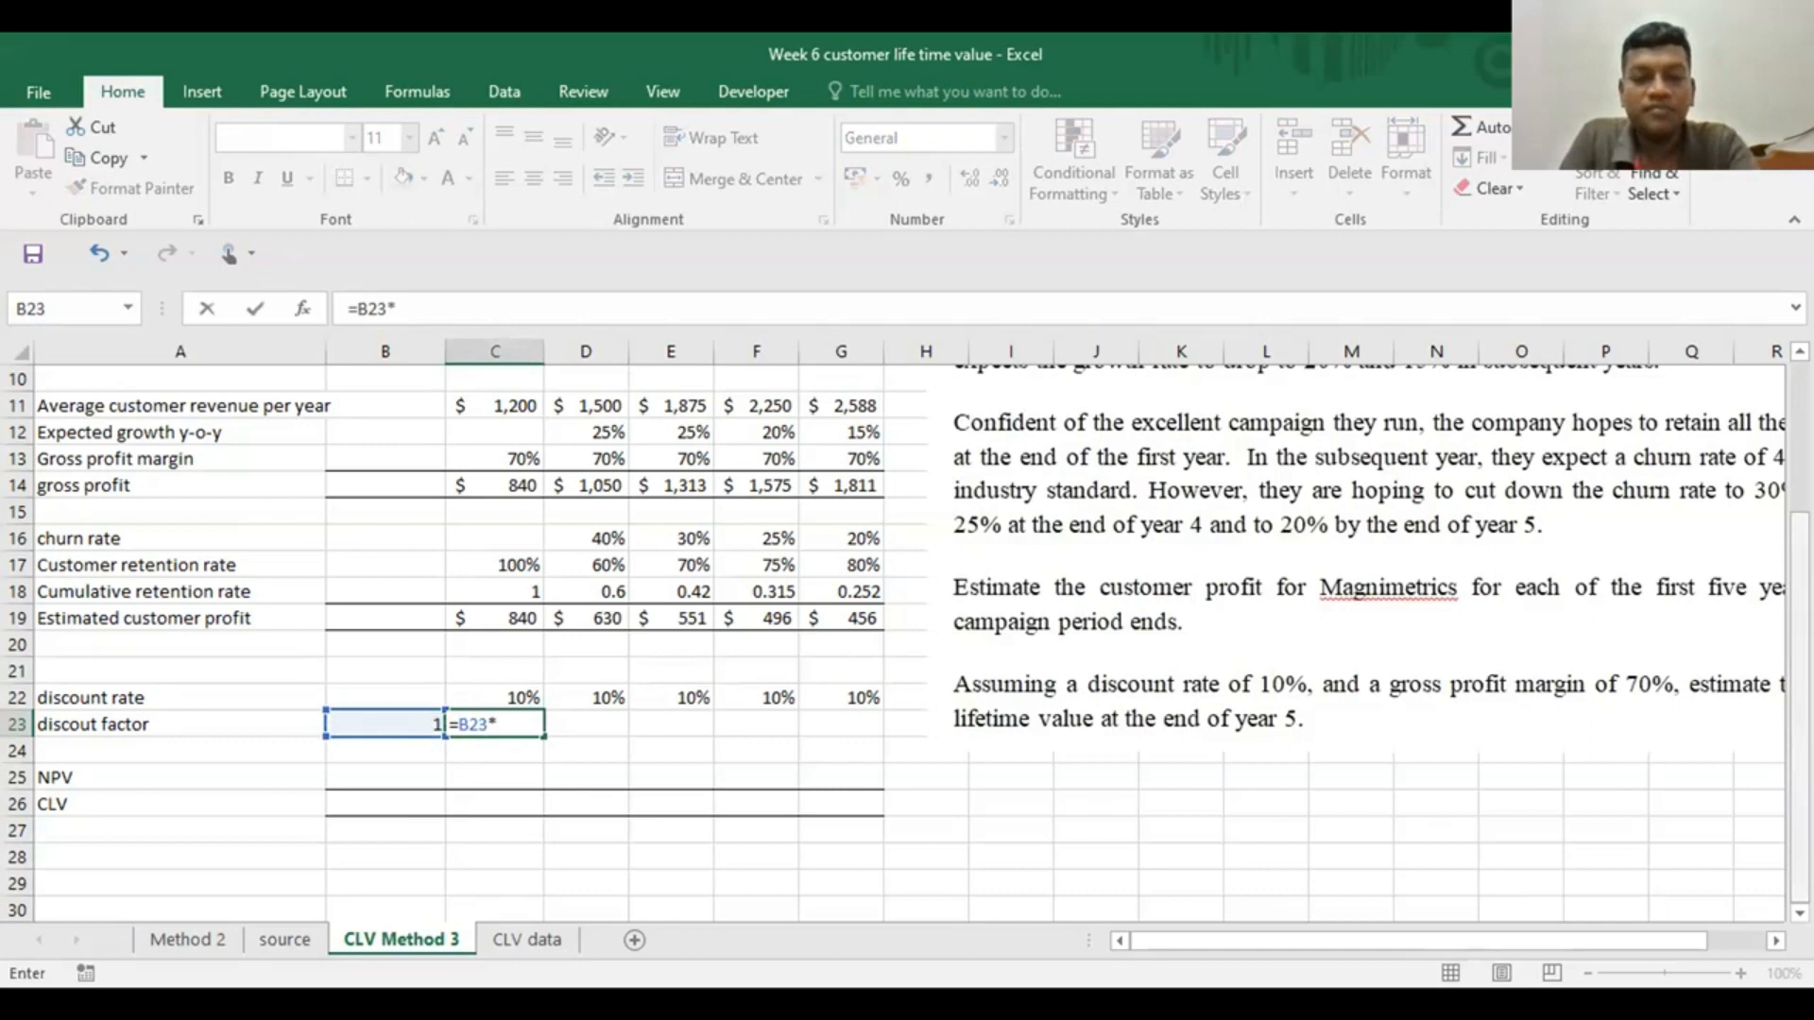
text(()
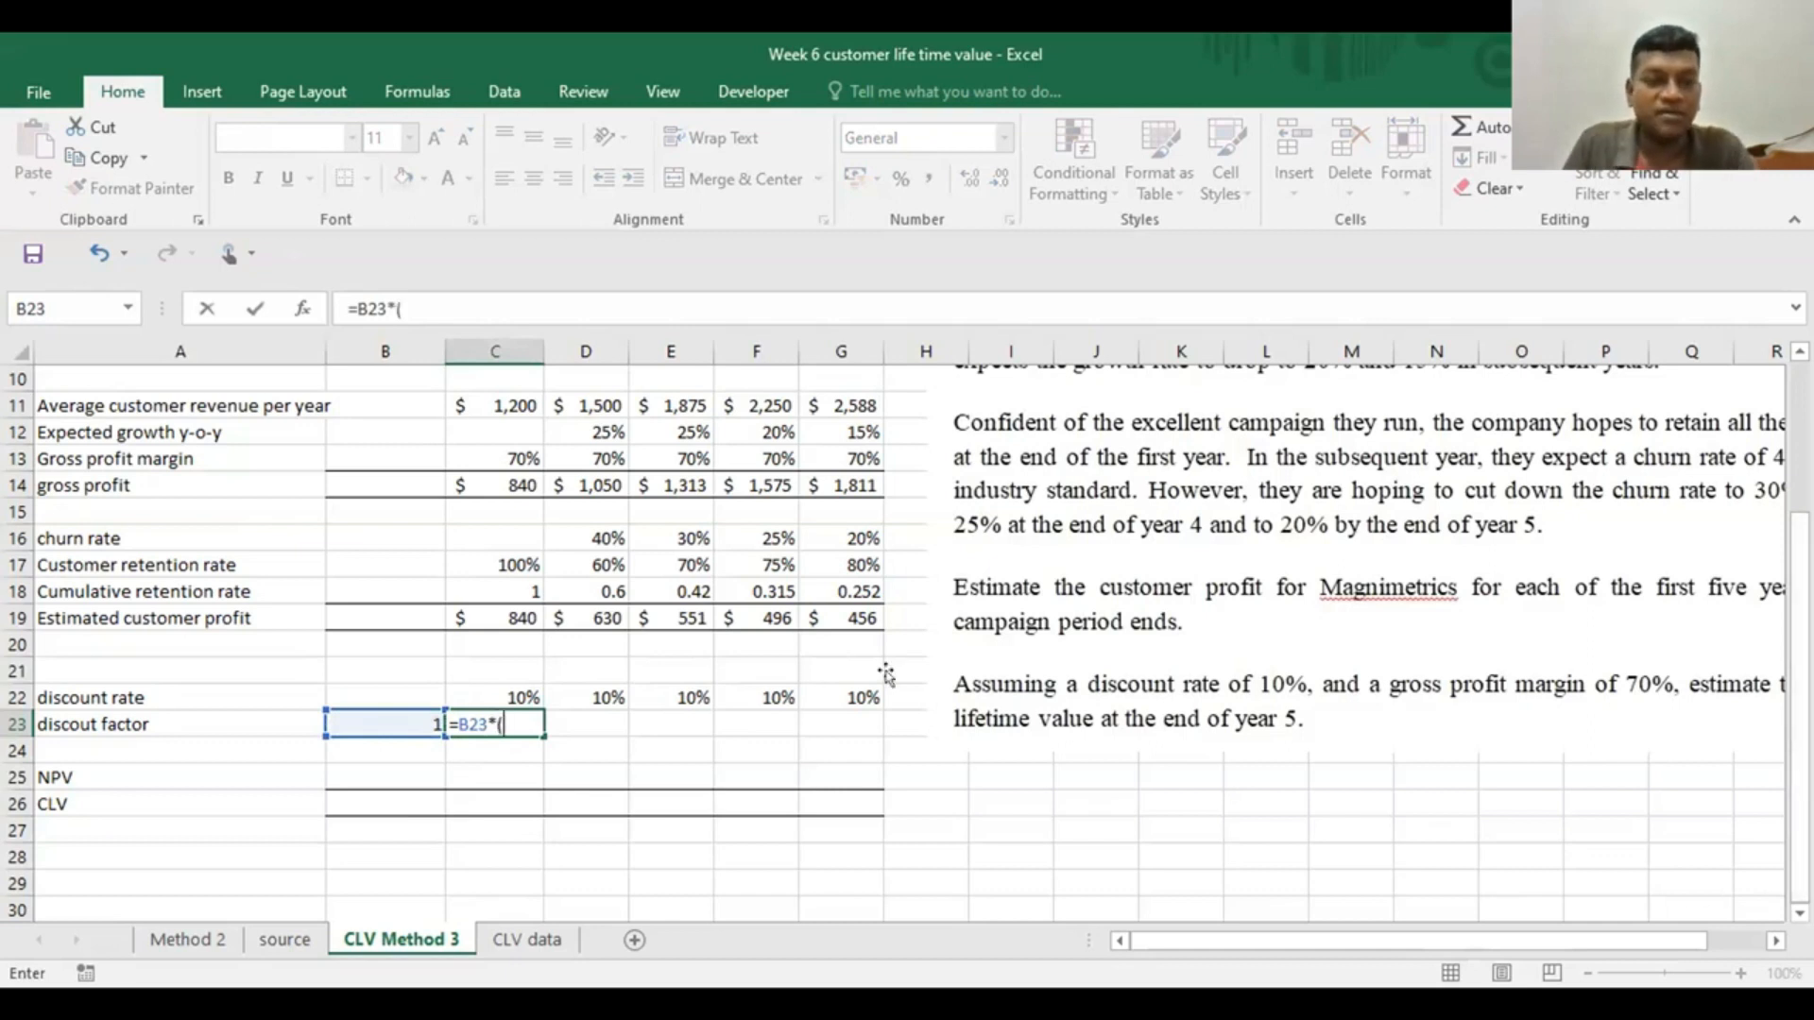
click(367, 719)
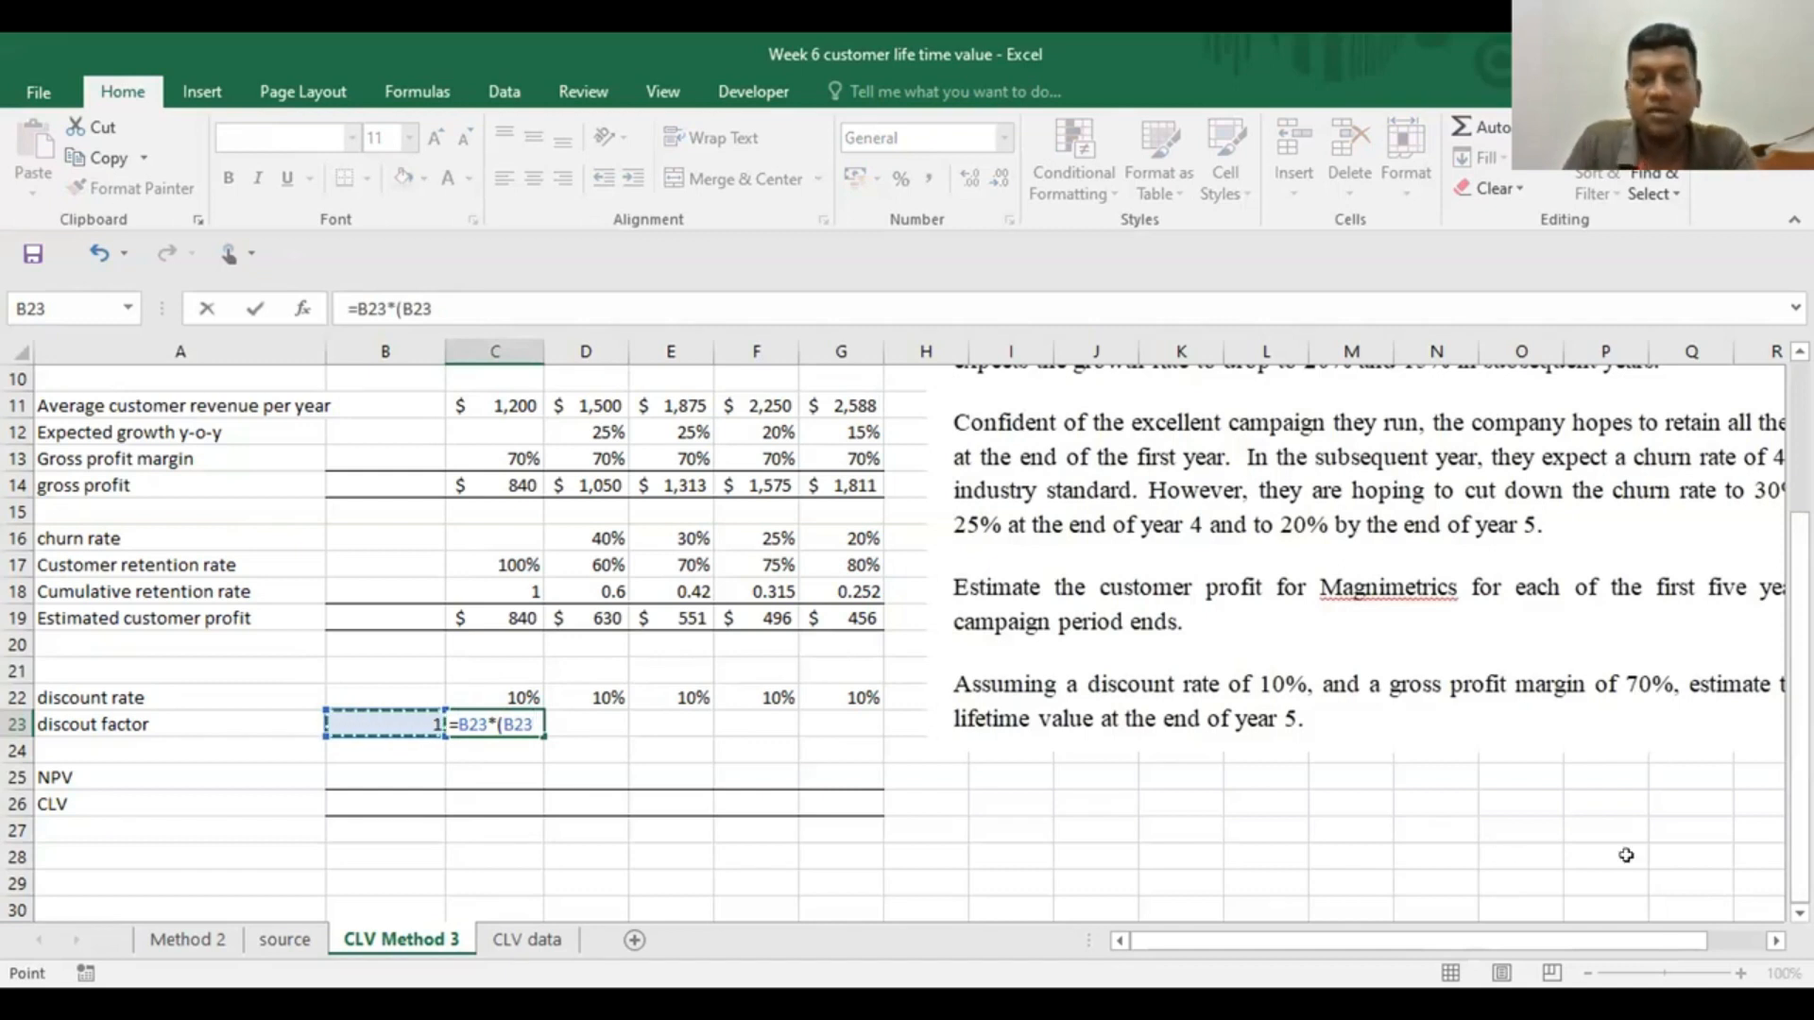
text(+)
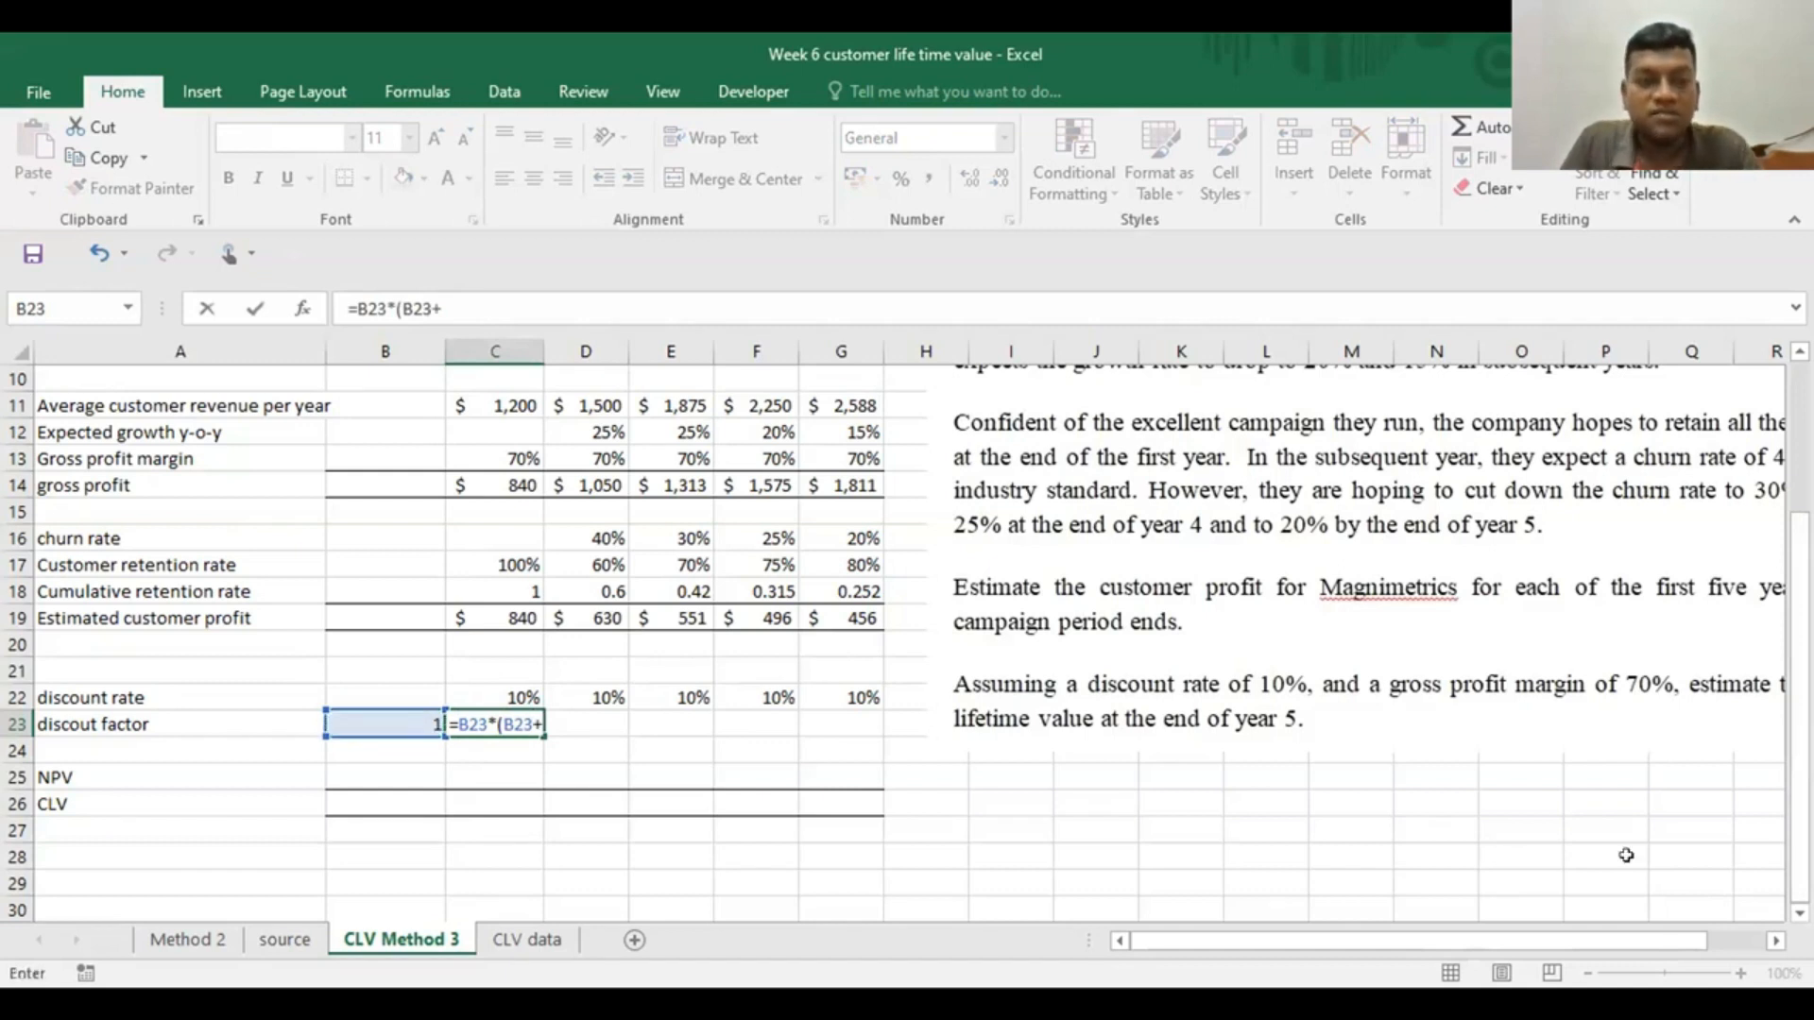
click(495, 698)
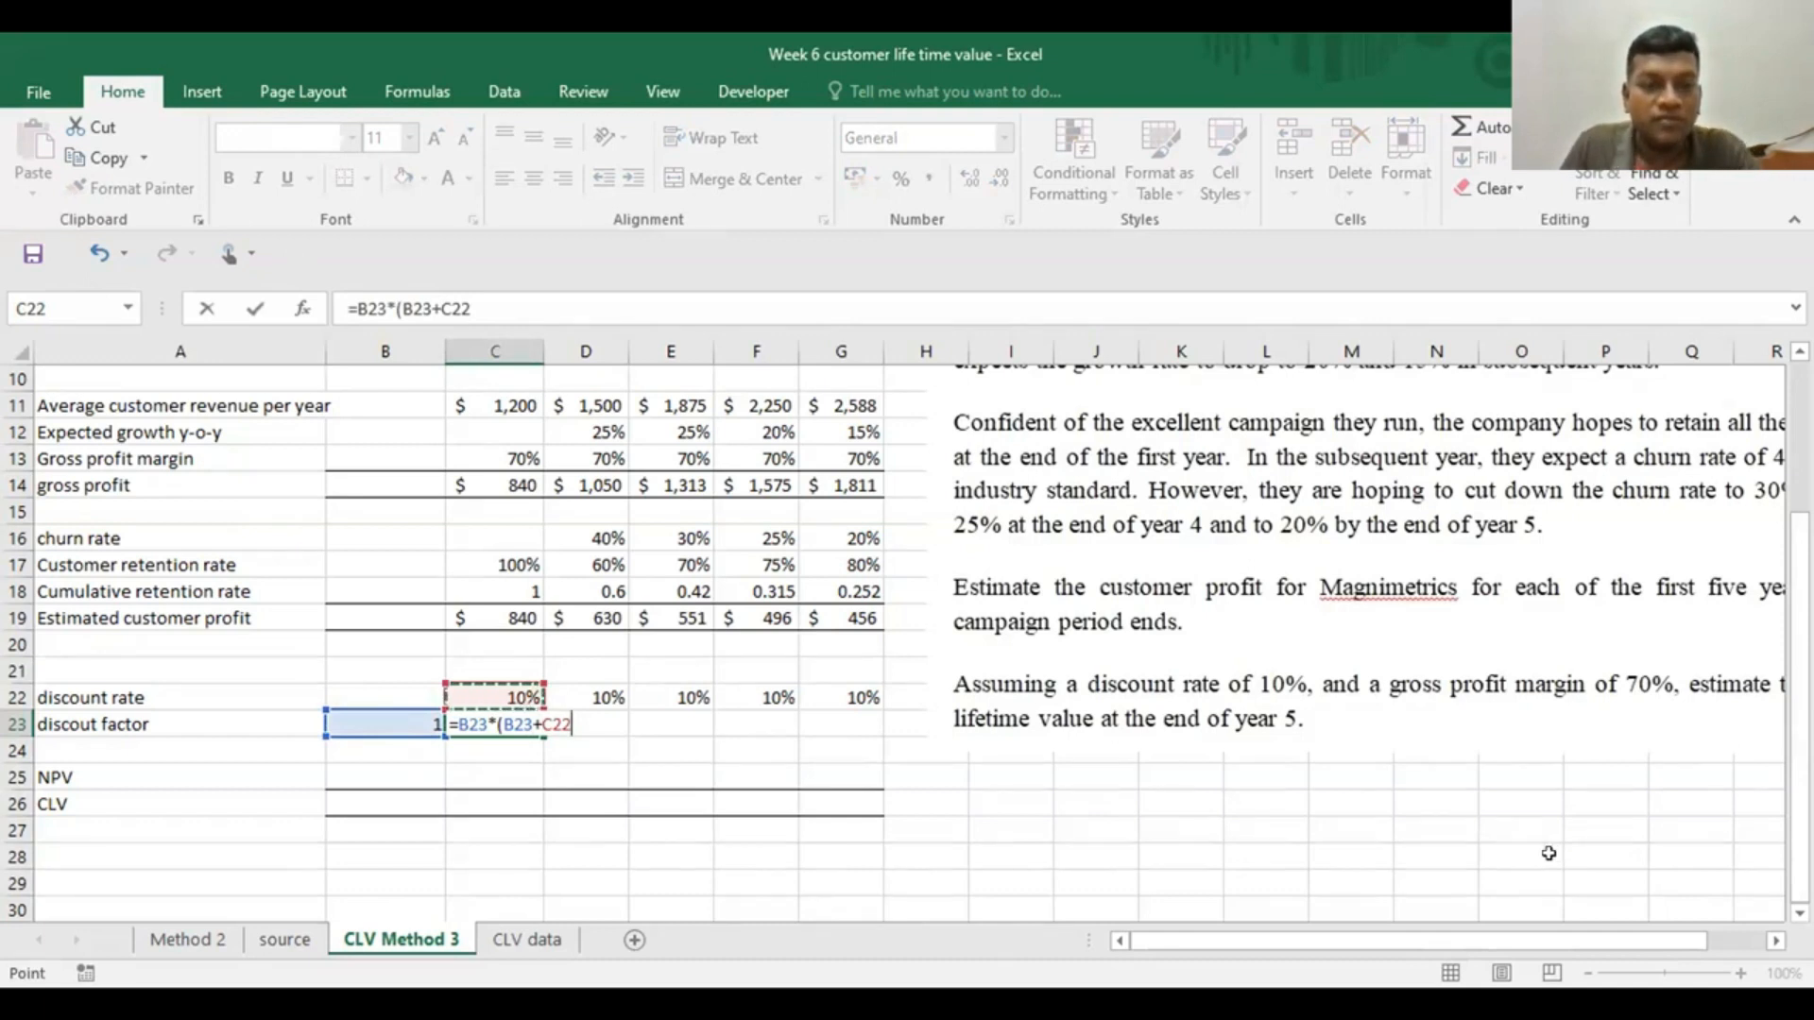
Replace the B23 inside the parentheses with 1 and complete the C23 formula as =B23*(1+C22)
click(426, 304)
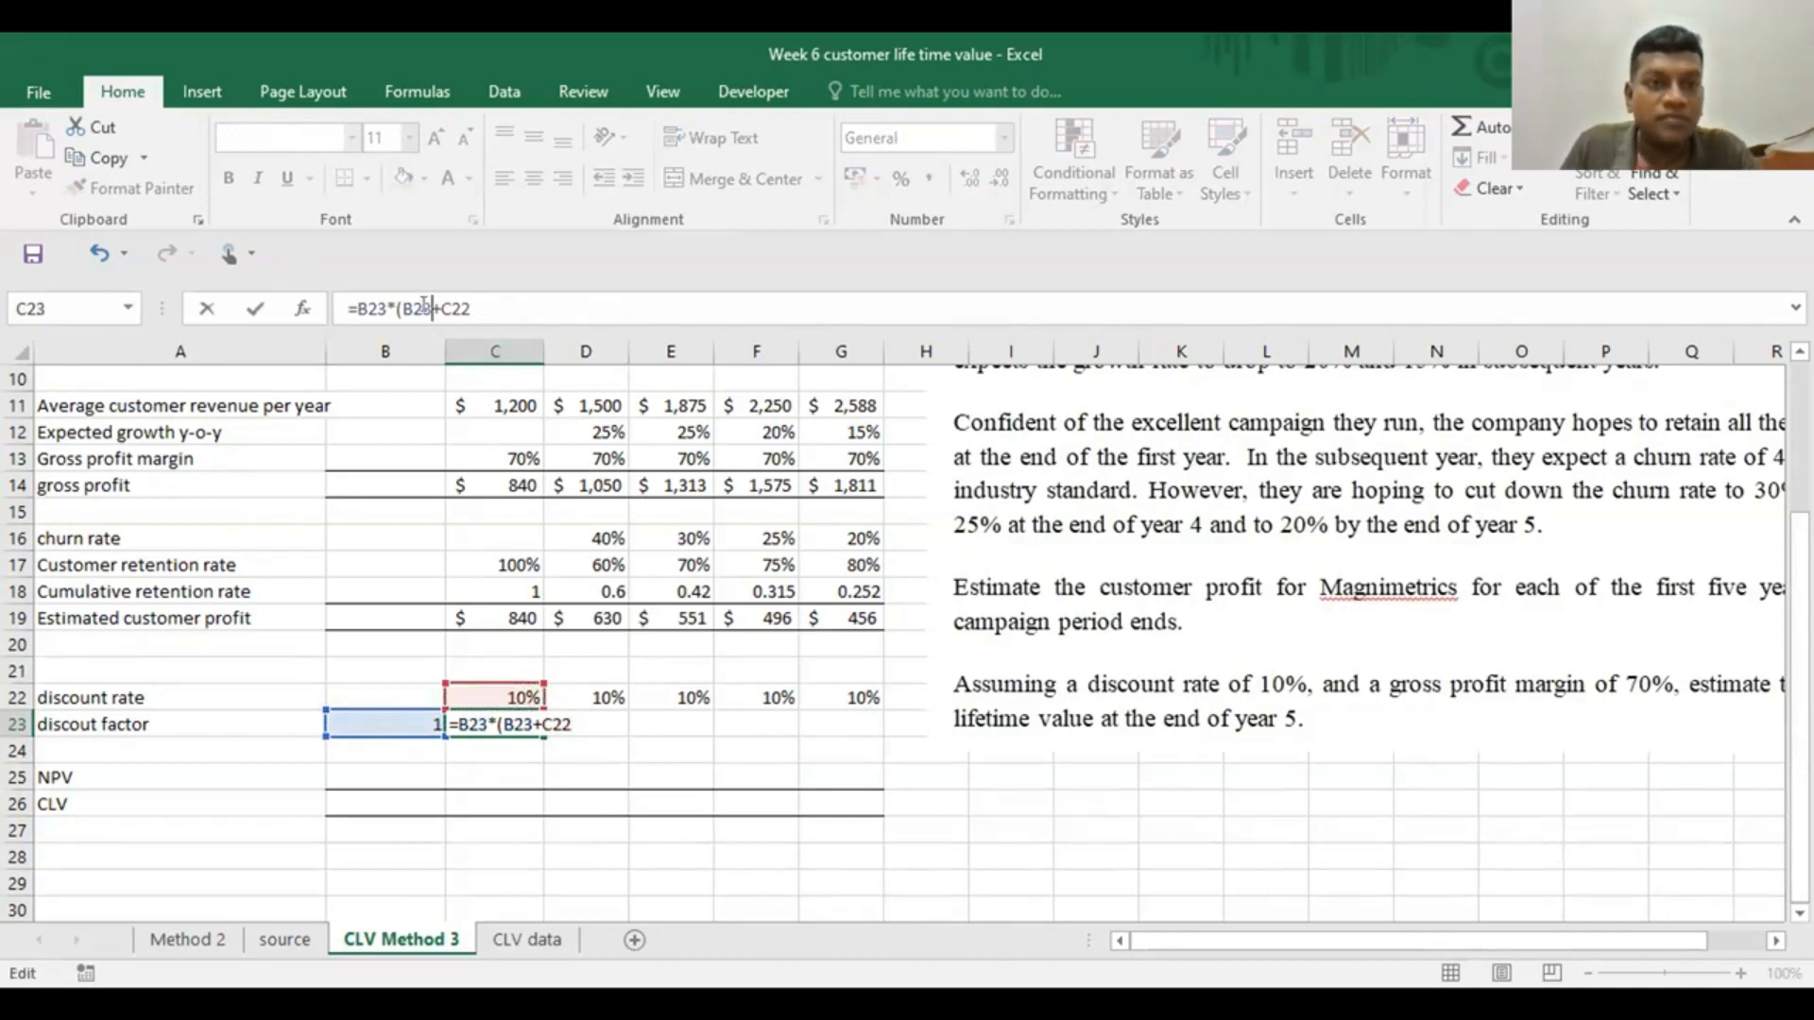
key(BackSpace)
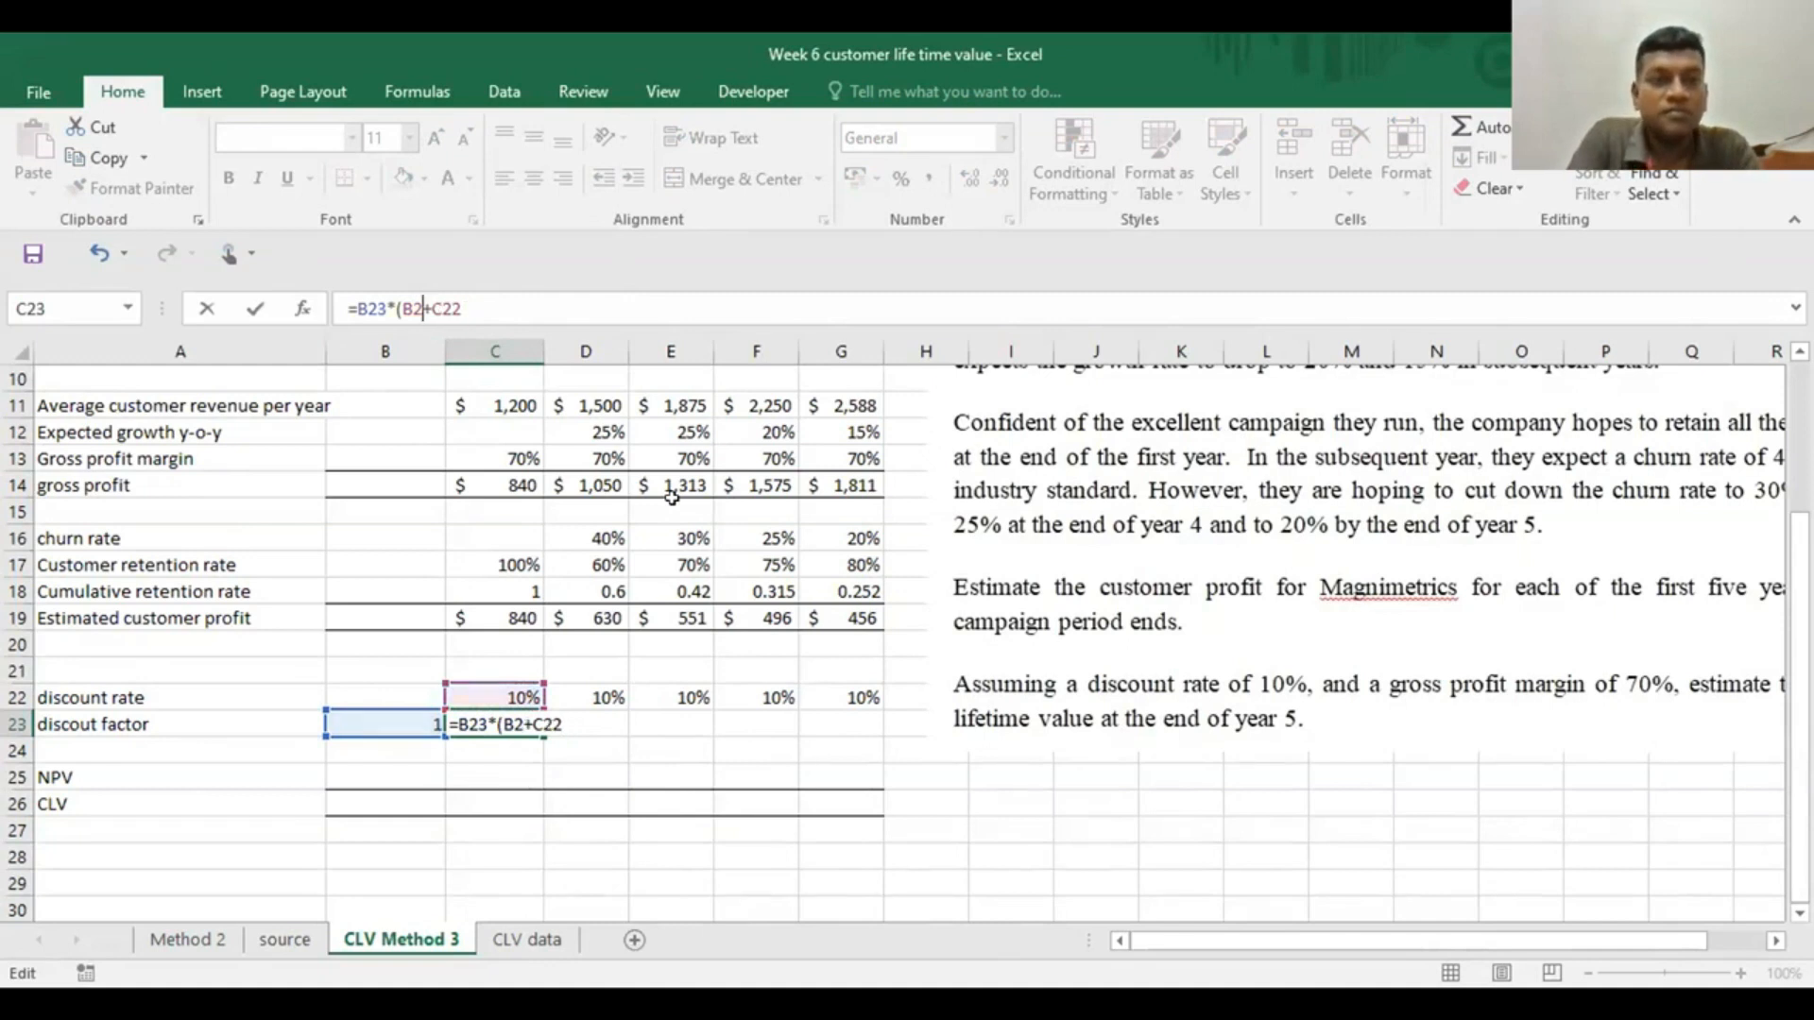
key(BackSpace)
key(BackSpace)
text(1)
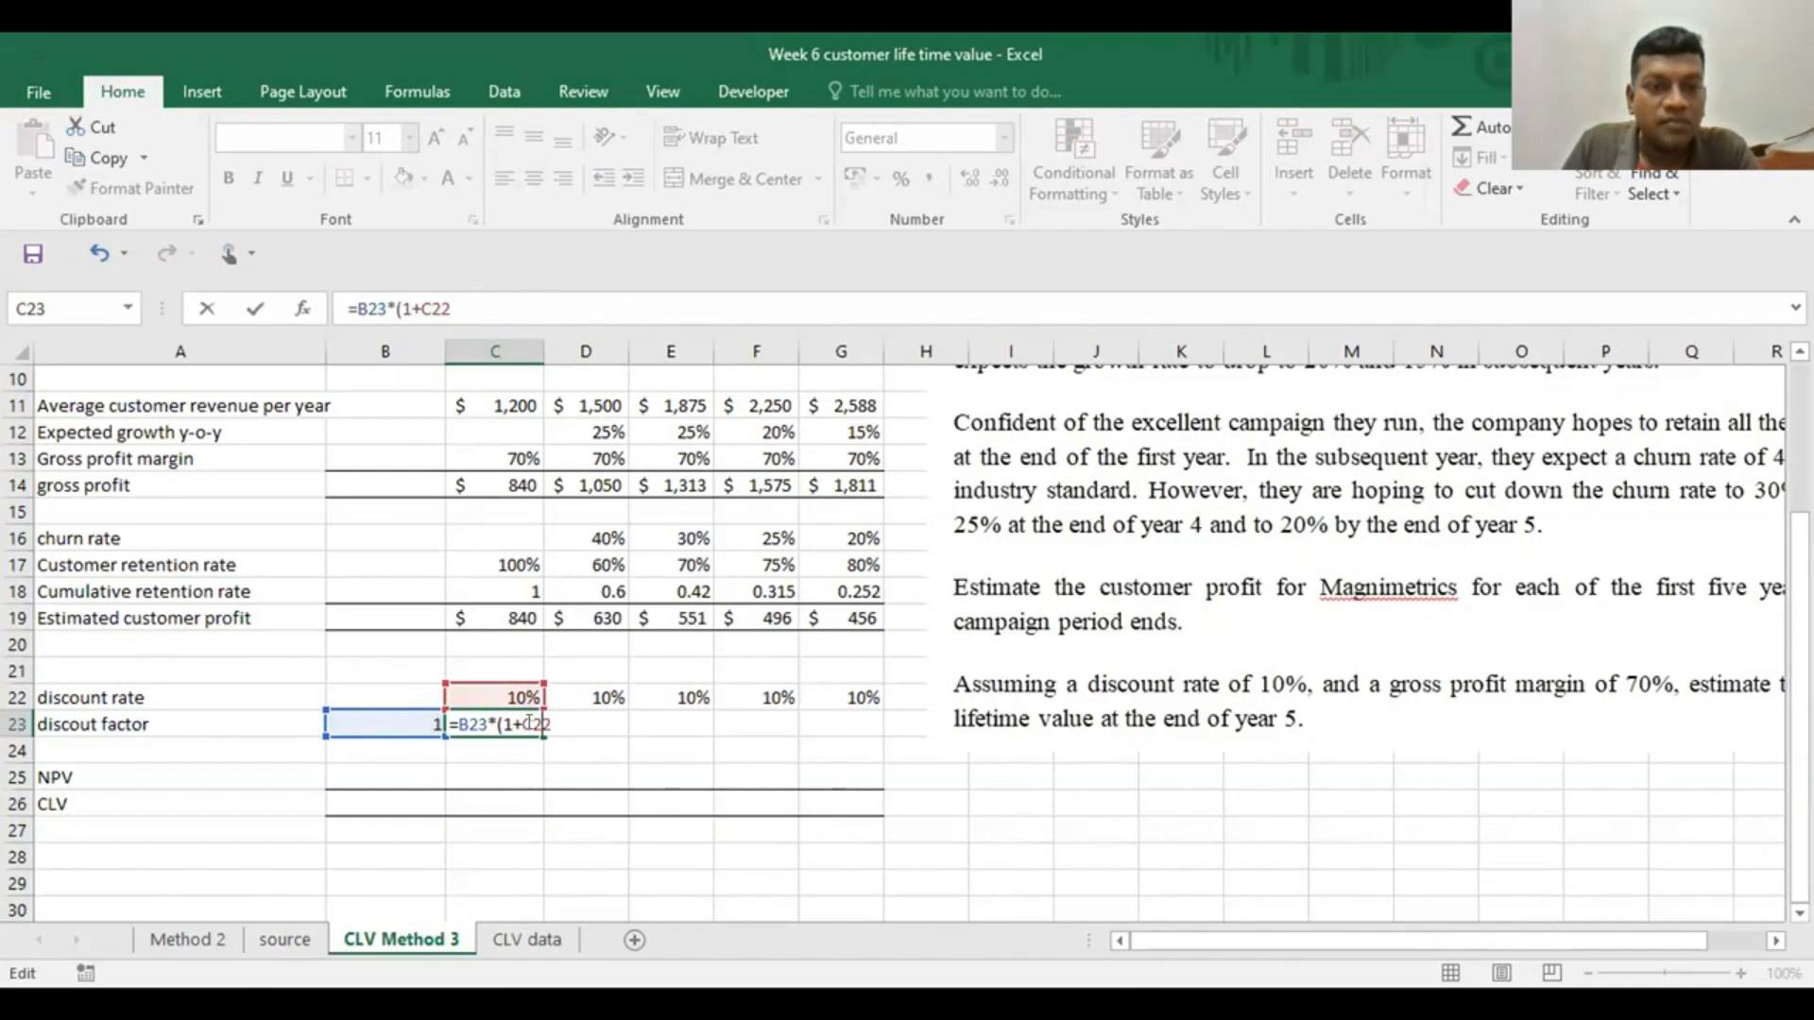
click(465, 299)
text())
key(Return)
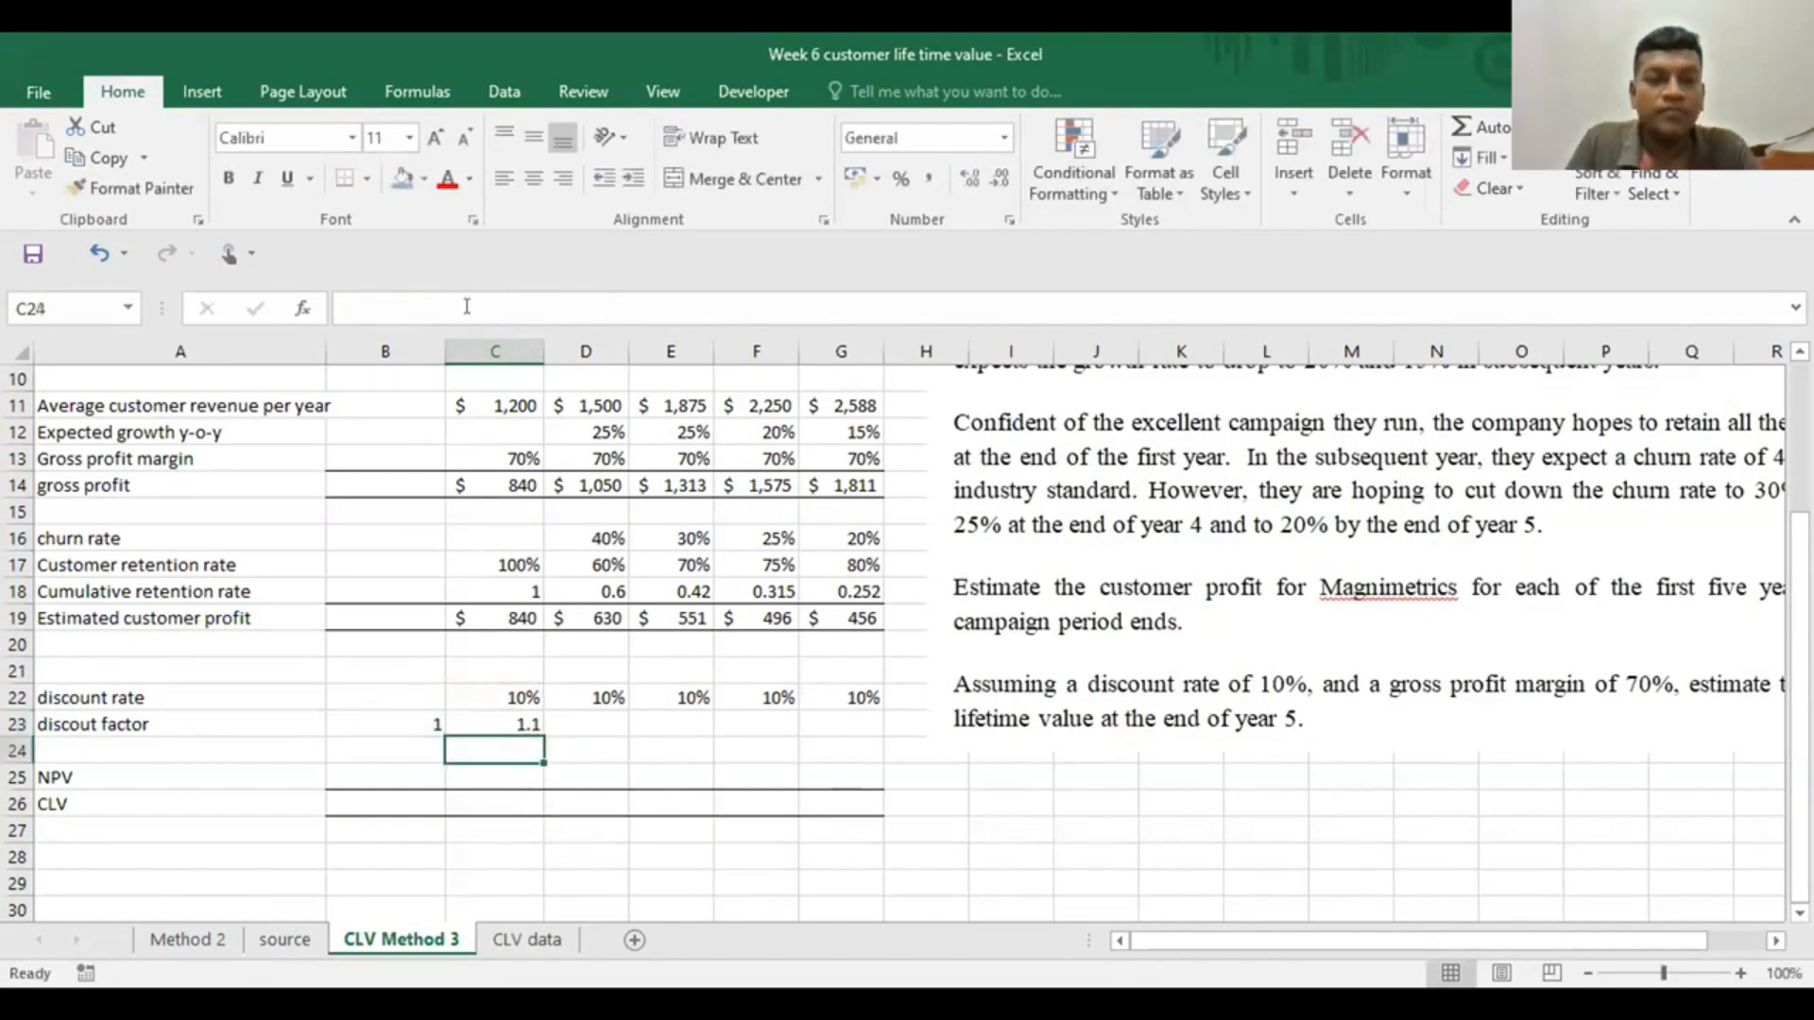
Fill the discount factor formula from C23 across to year 5 in G23
click(502, 727)
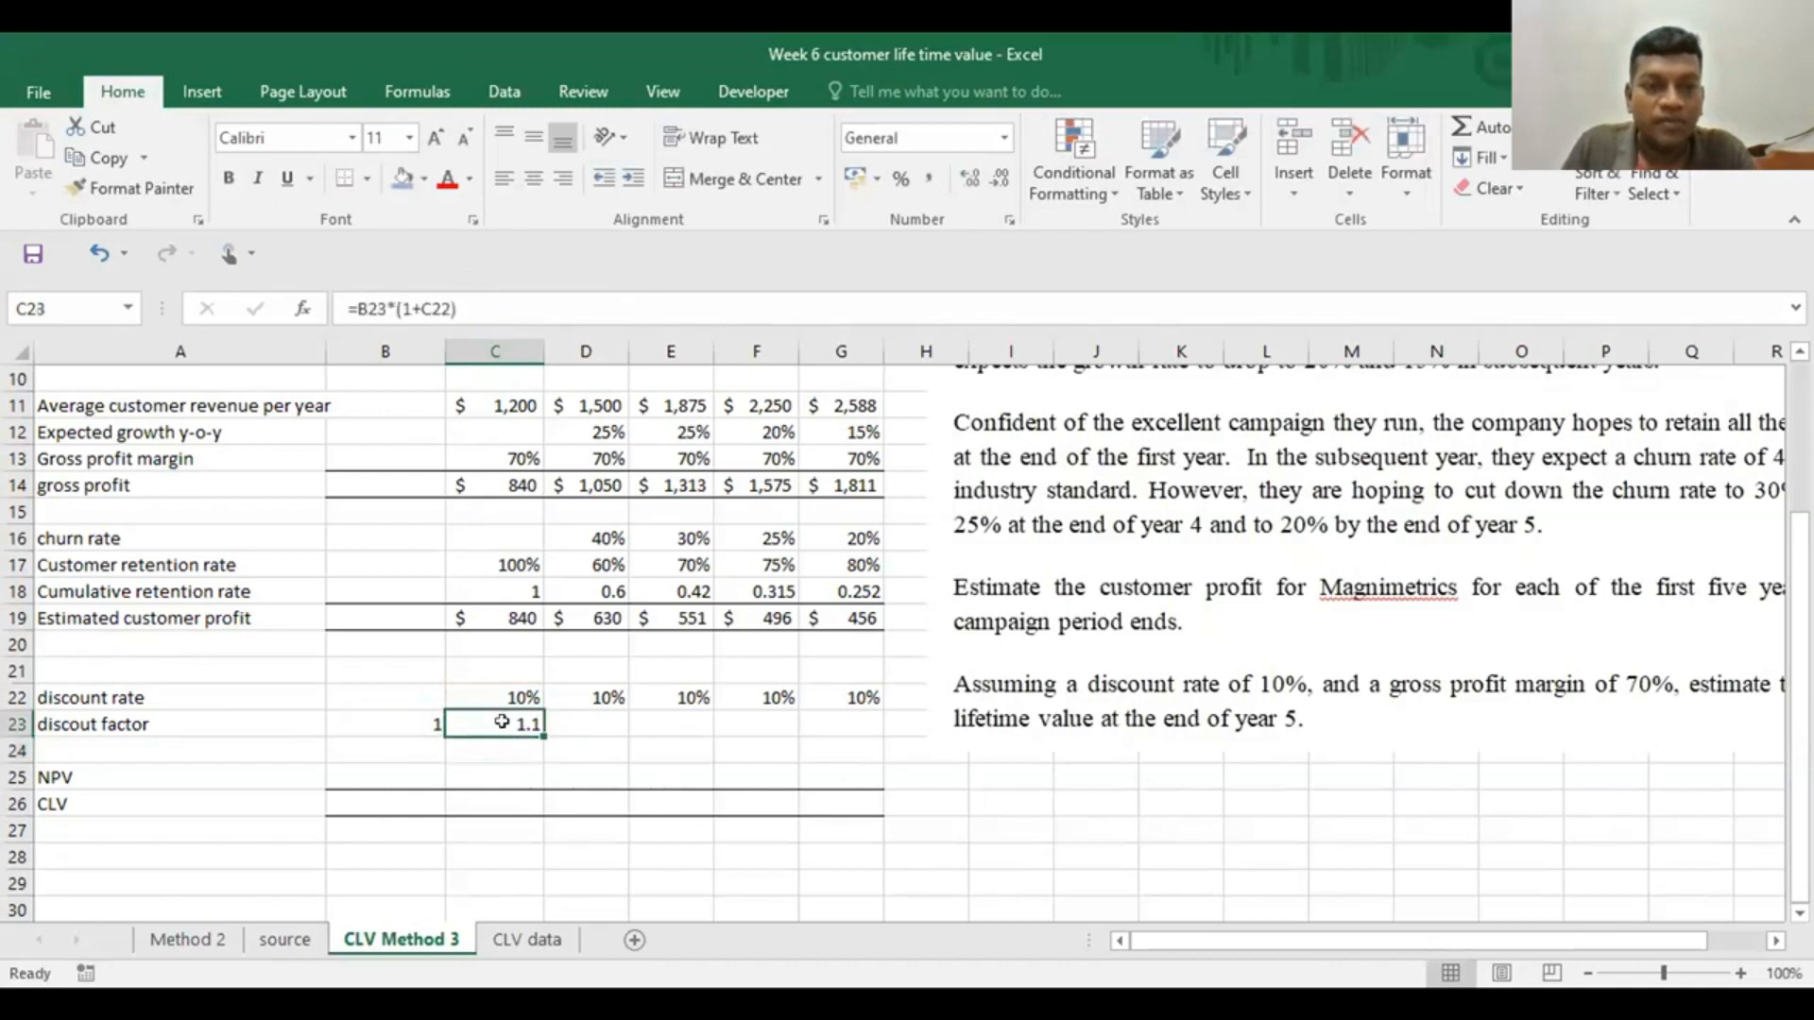
drag(544, 736, 842, 724)
click(773, 772)
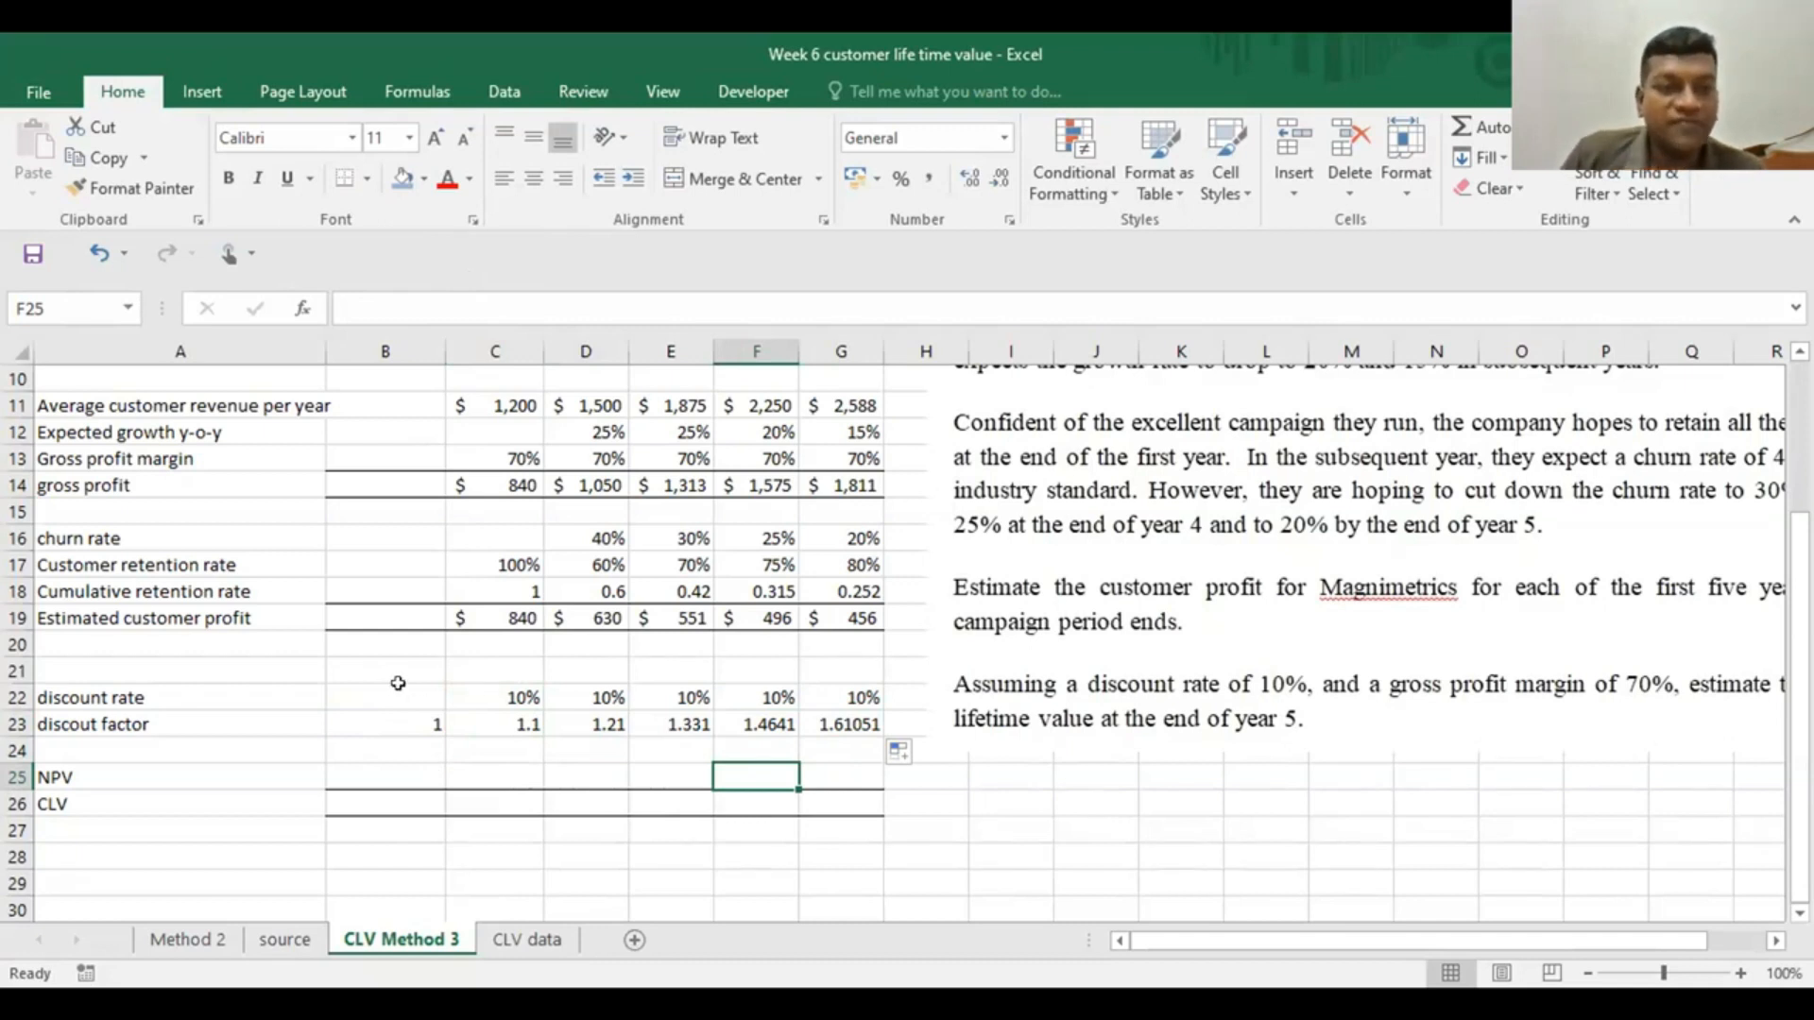
Link the year 0 NPV in B25 to the average CAC with the formula =B8
scroll(398, 683, up, 2)
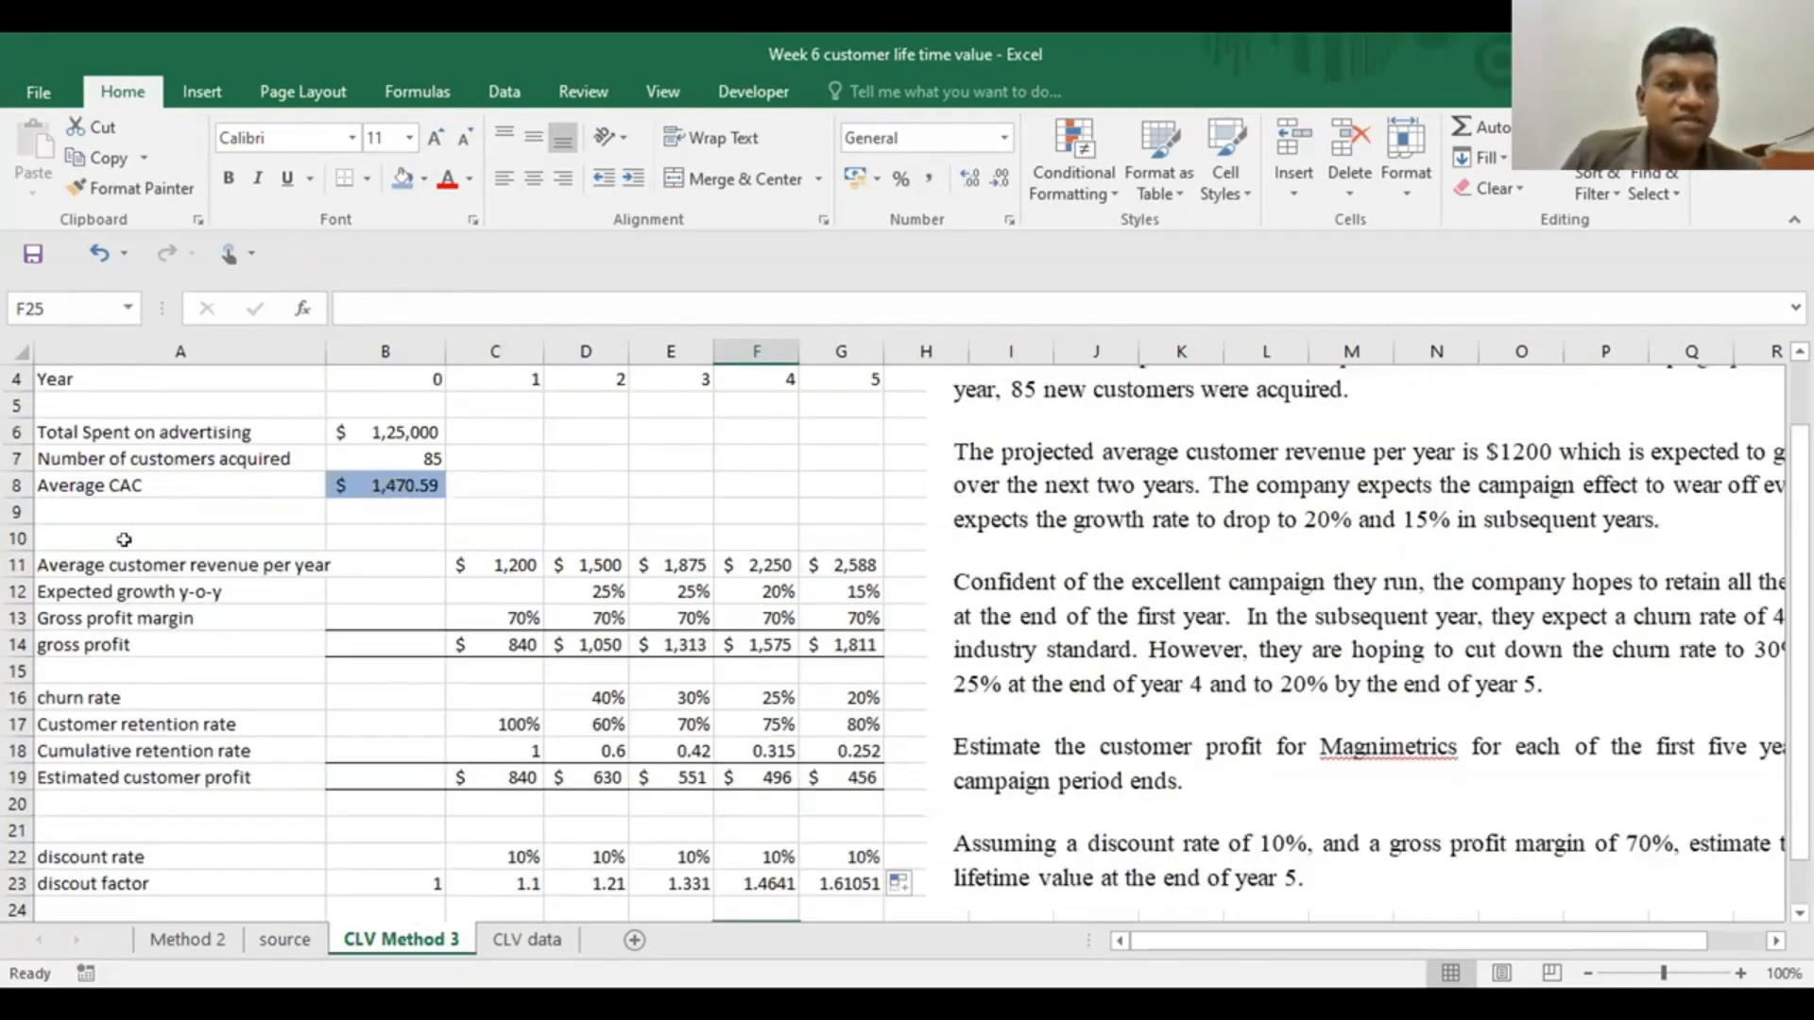
click(378, 483)
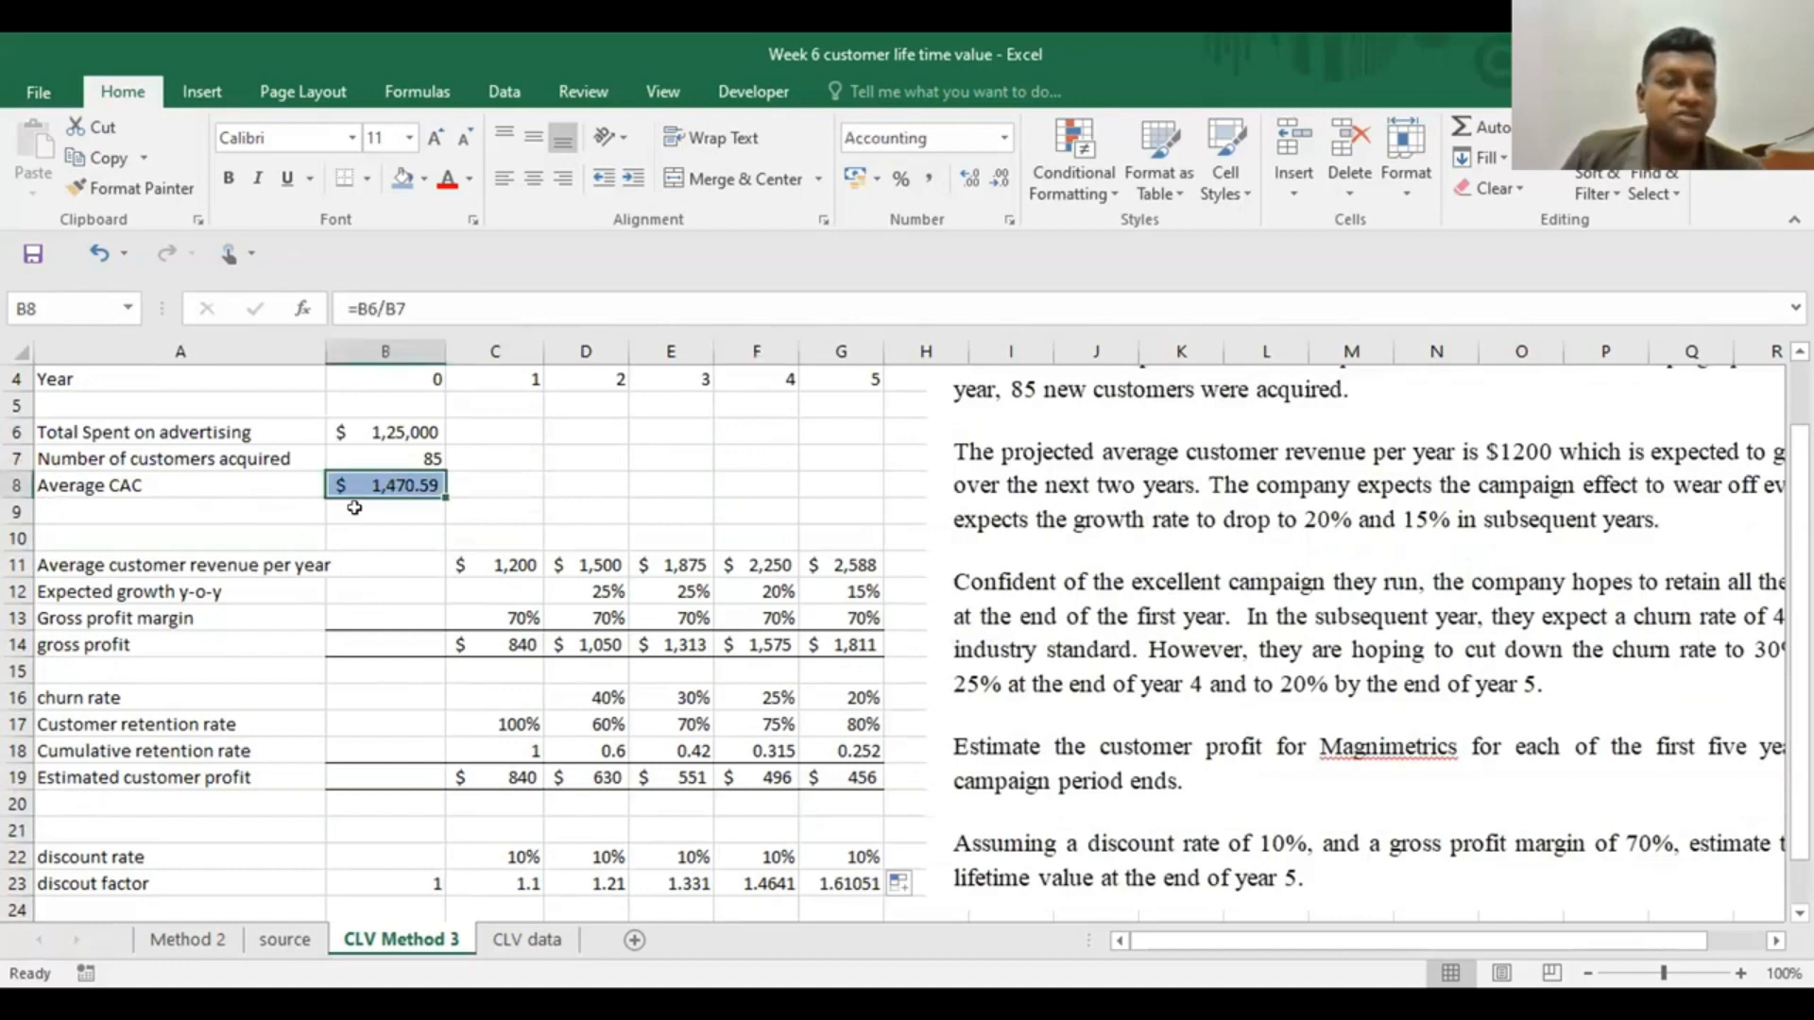
scroll(356, 508, down, 2)
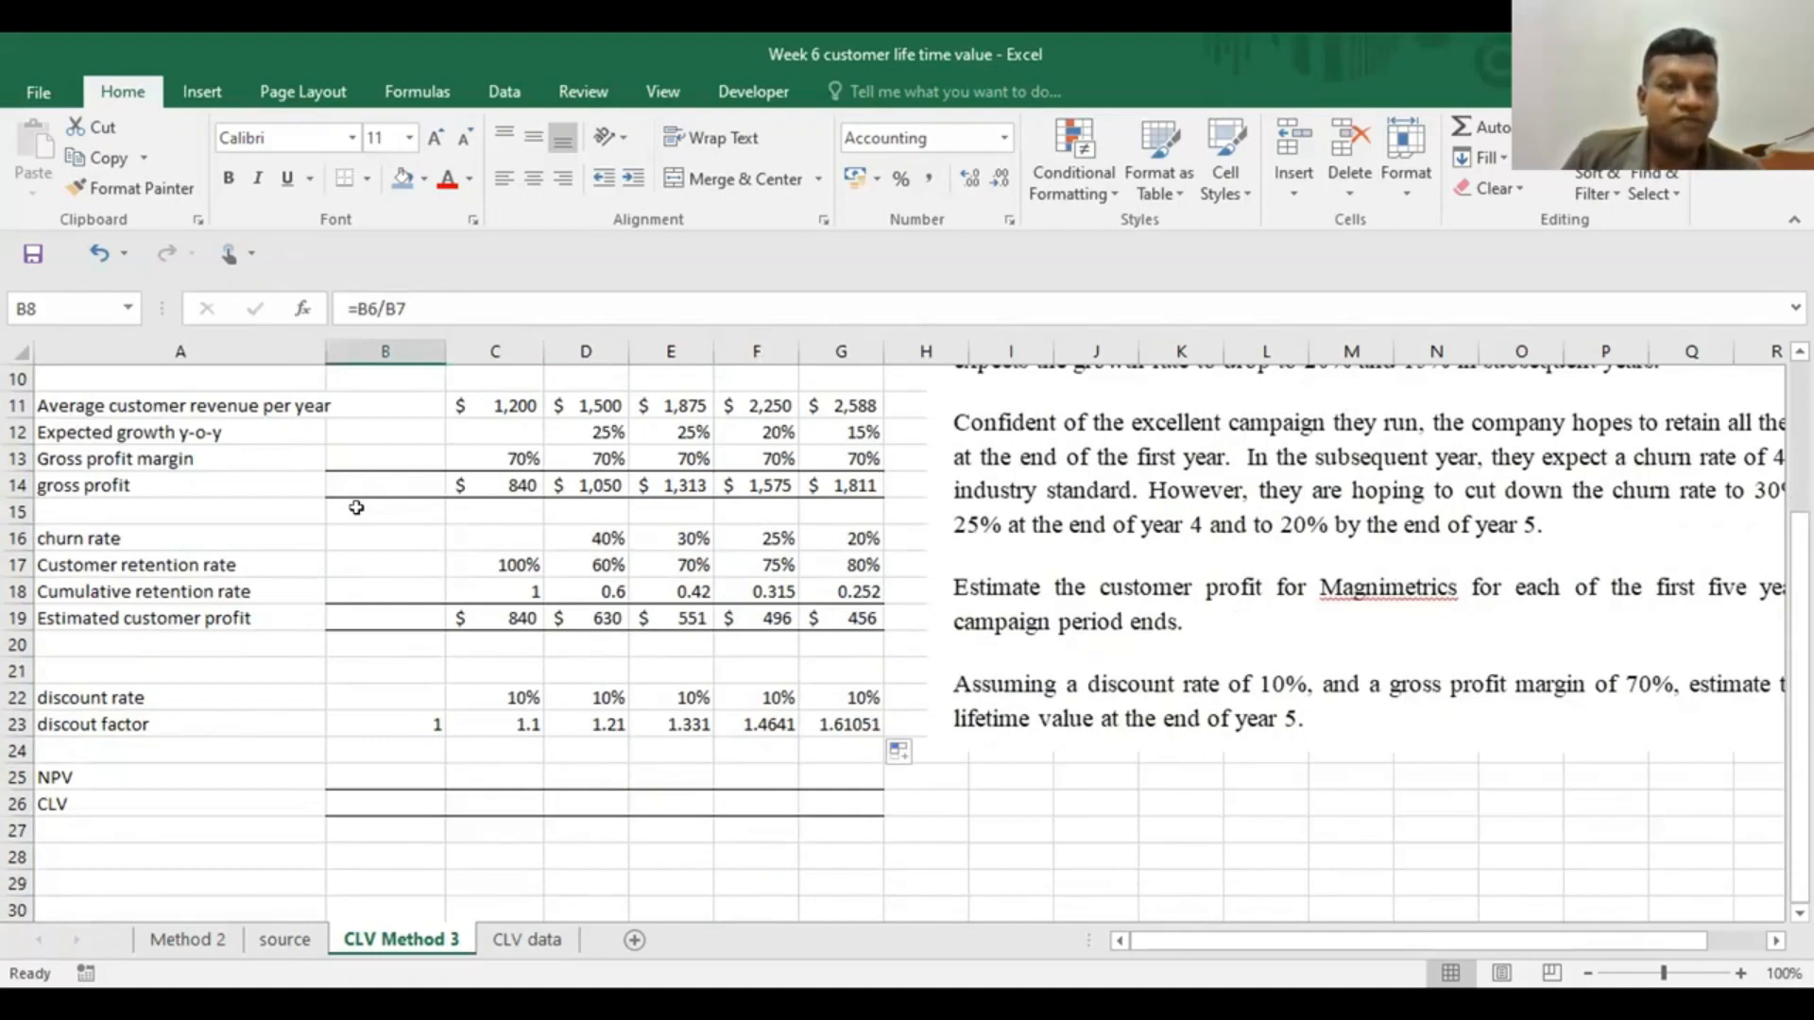
scroll(356, 508, up, 1)
scroll(356, 508, down, 2)
click(354, 697)
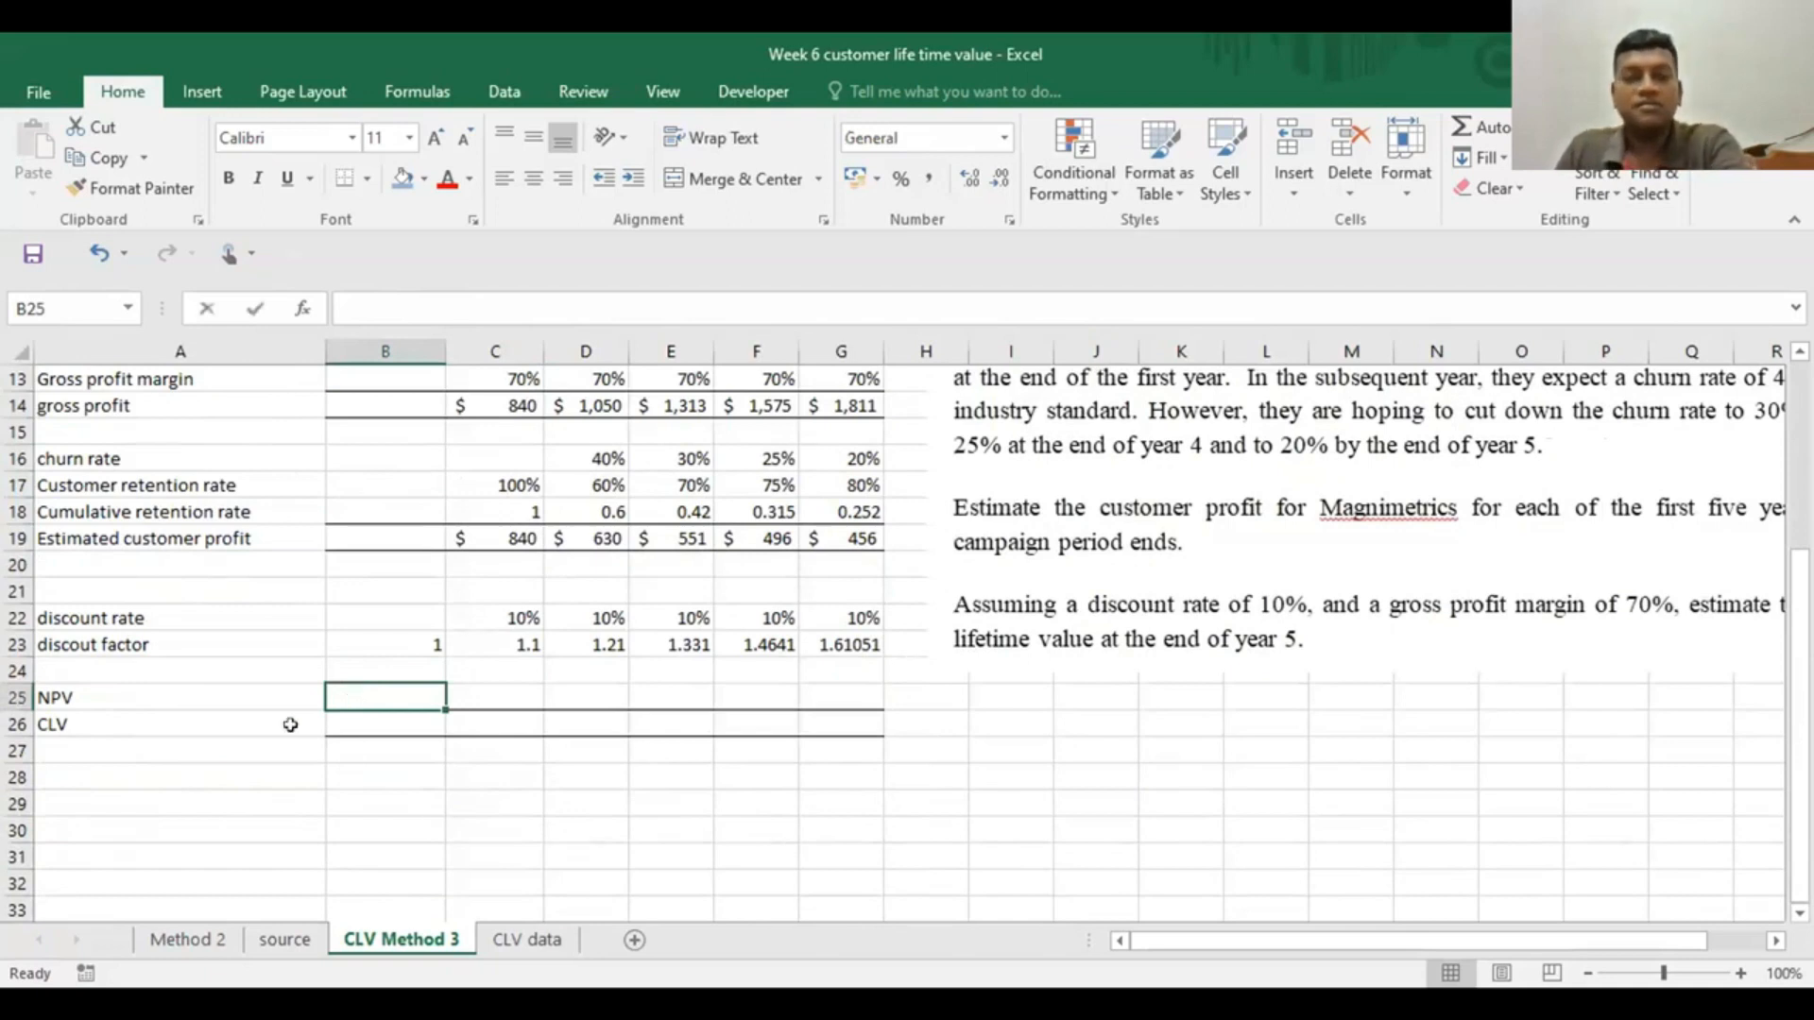
text(=)
scroll(283, 728, up, 2)
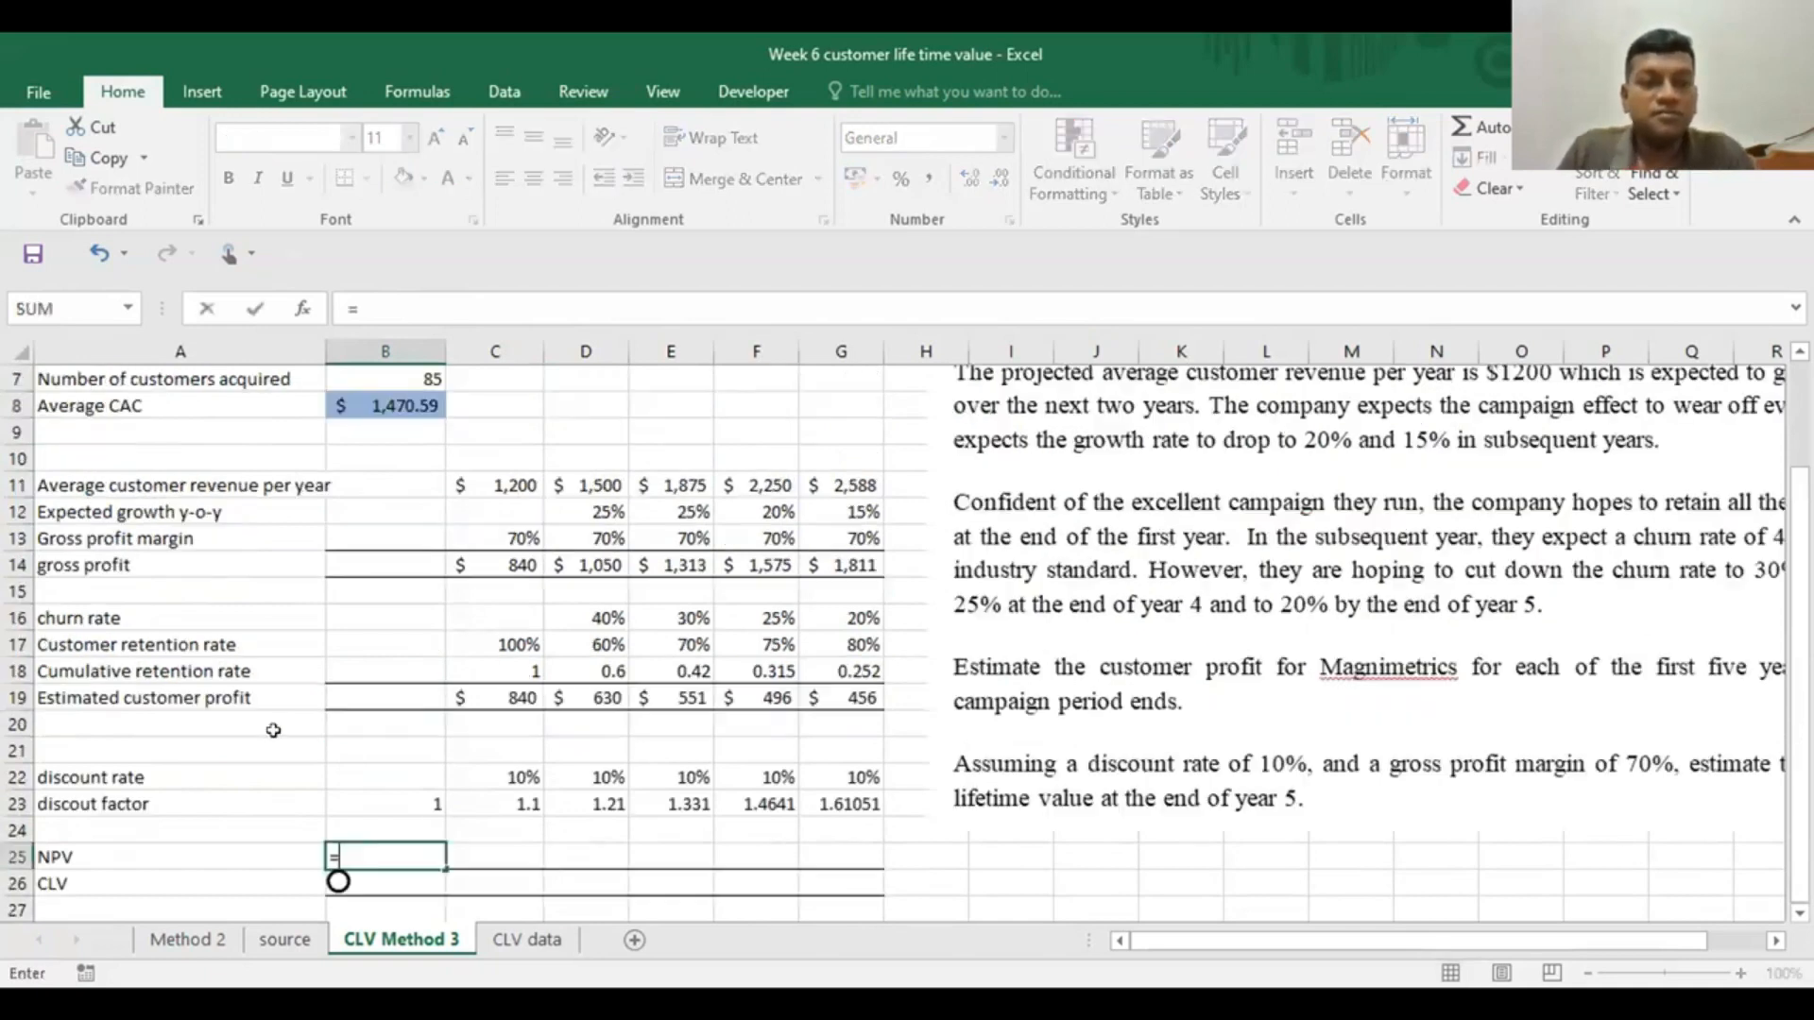
click(371, 405)
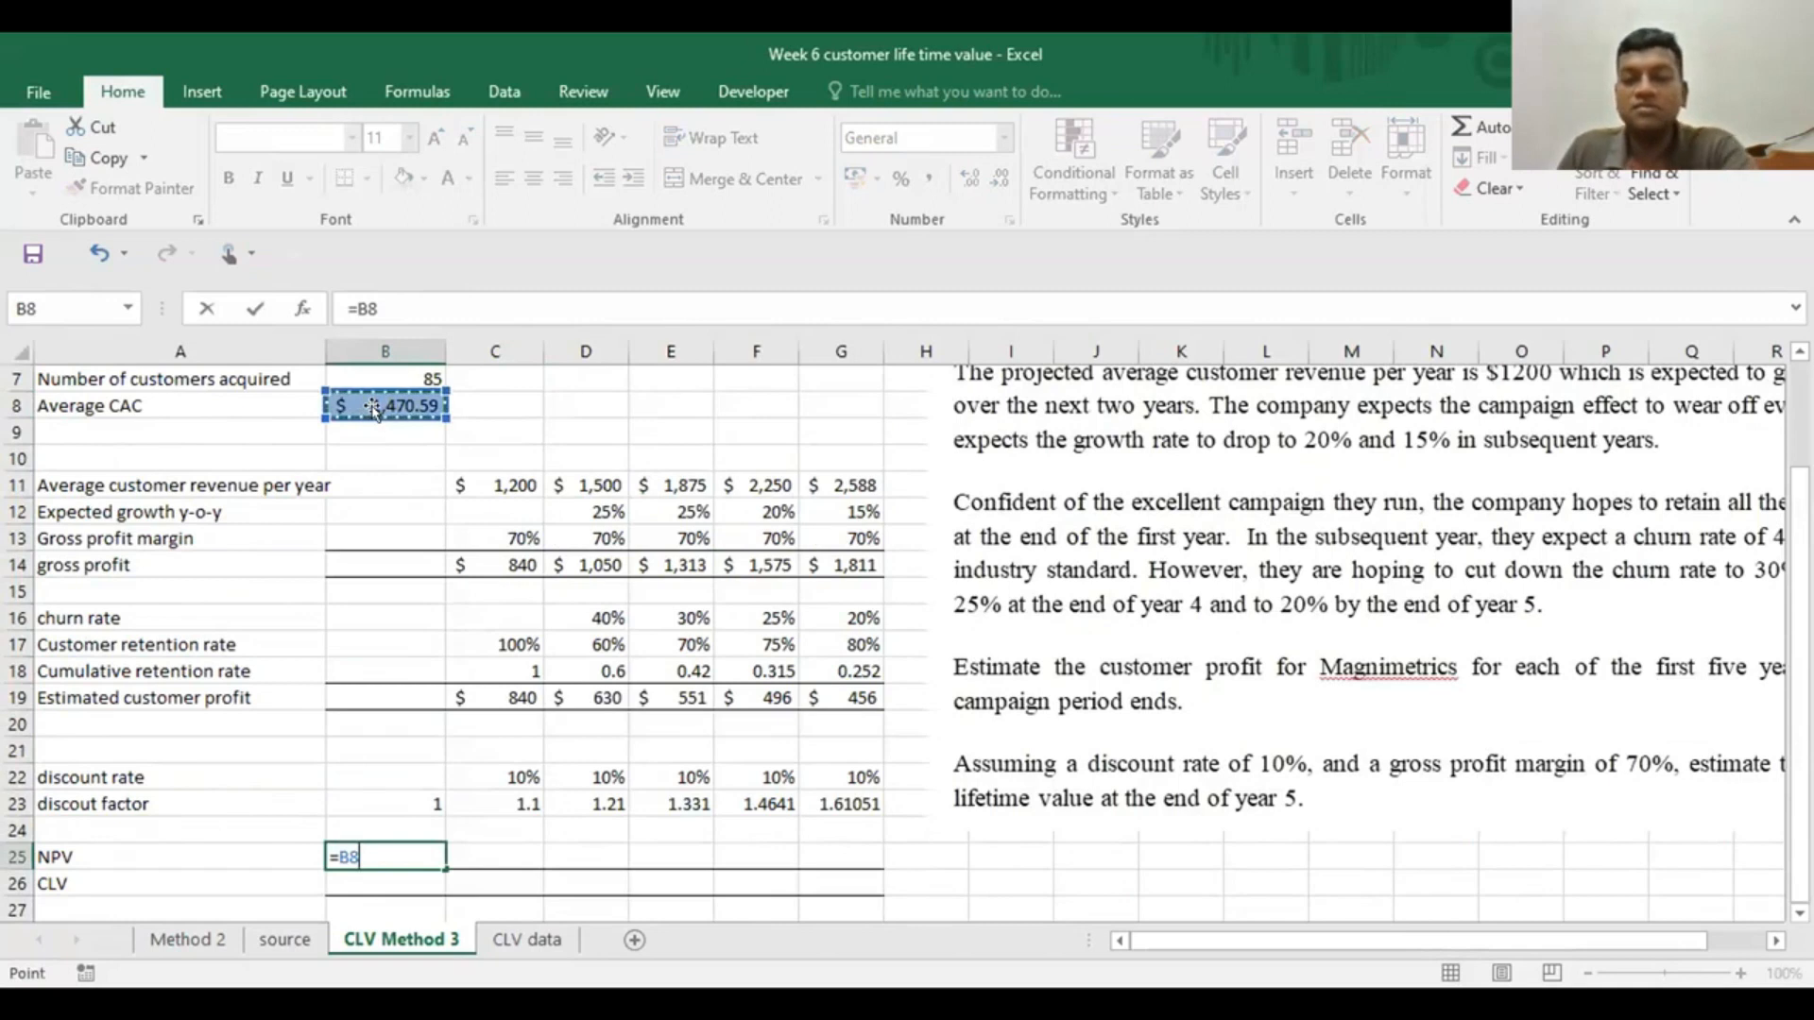
key(Return)
Enter the year 1 NPV in C25 as =C19/C23, dividing estimated customer profit by the discount factor
scroll(315, 652, down, 2)
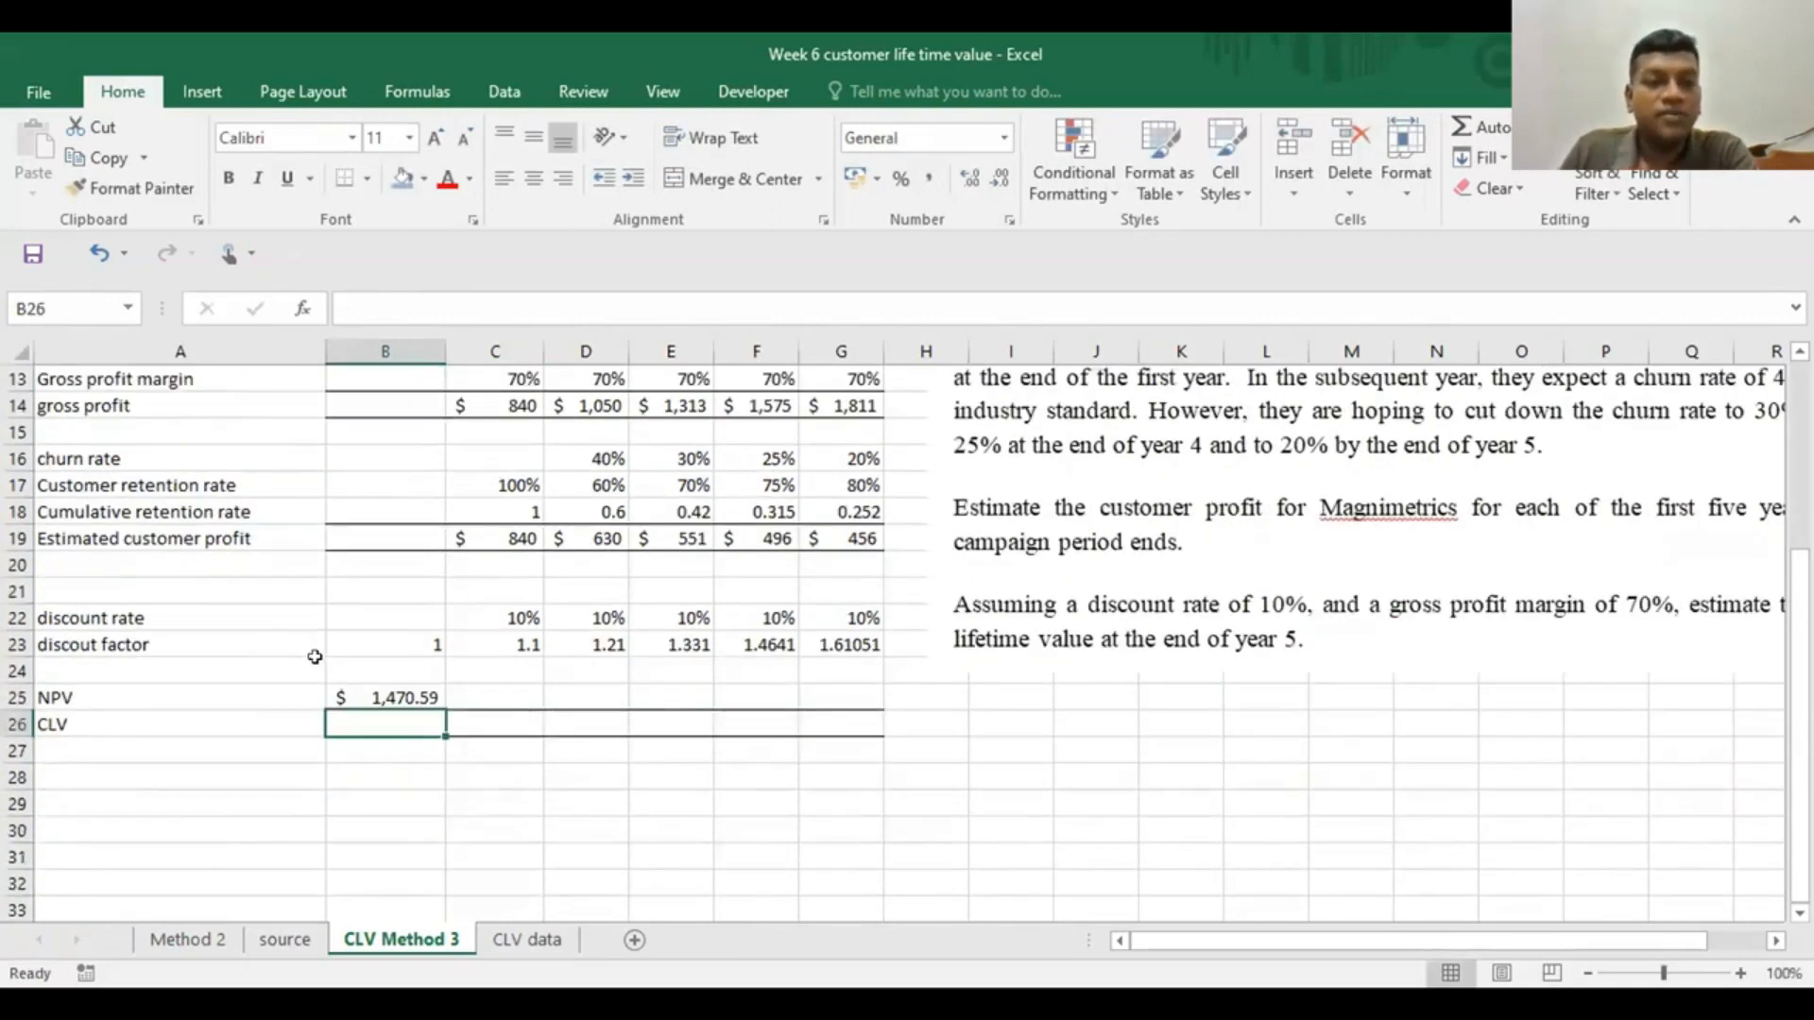
scroll(357, 824, up, 1)
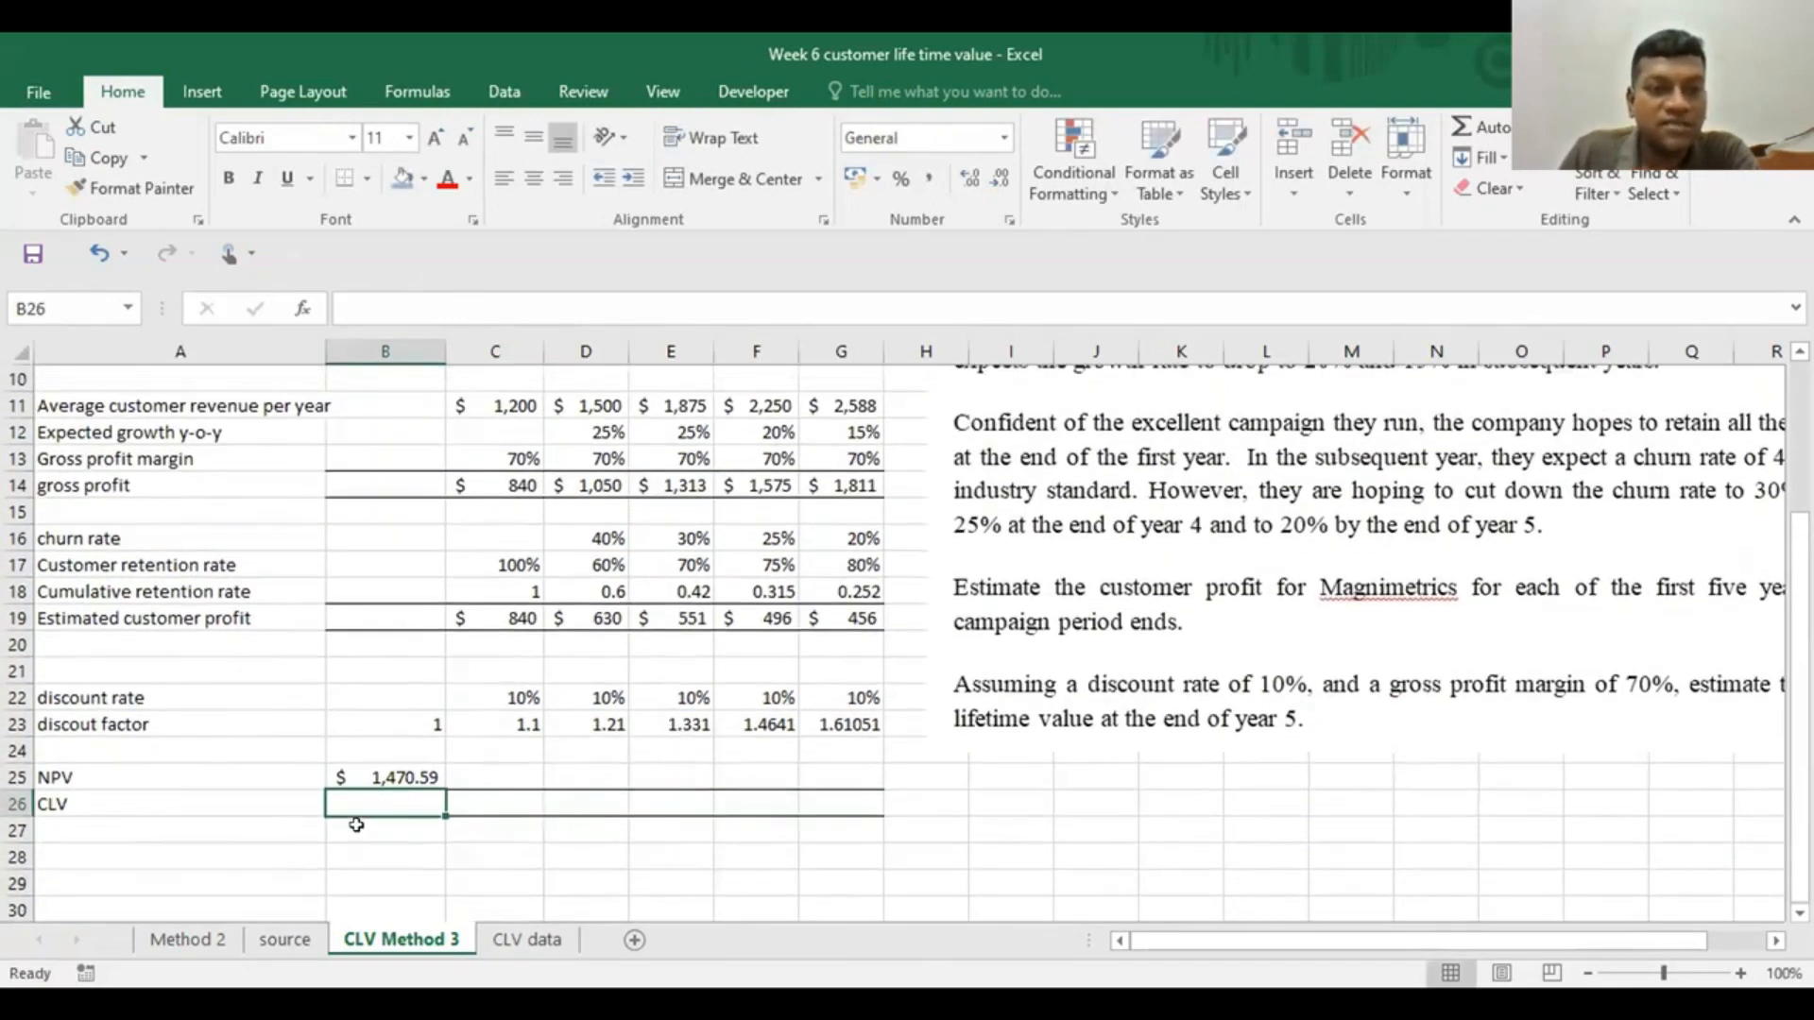
click(498, 769)
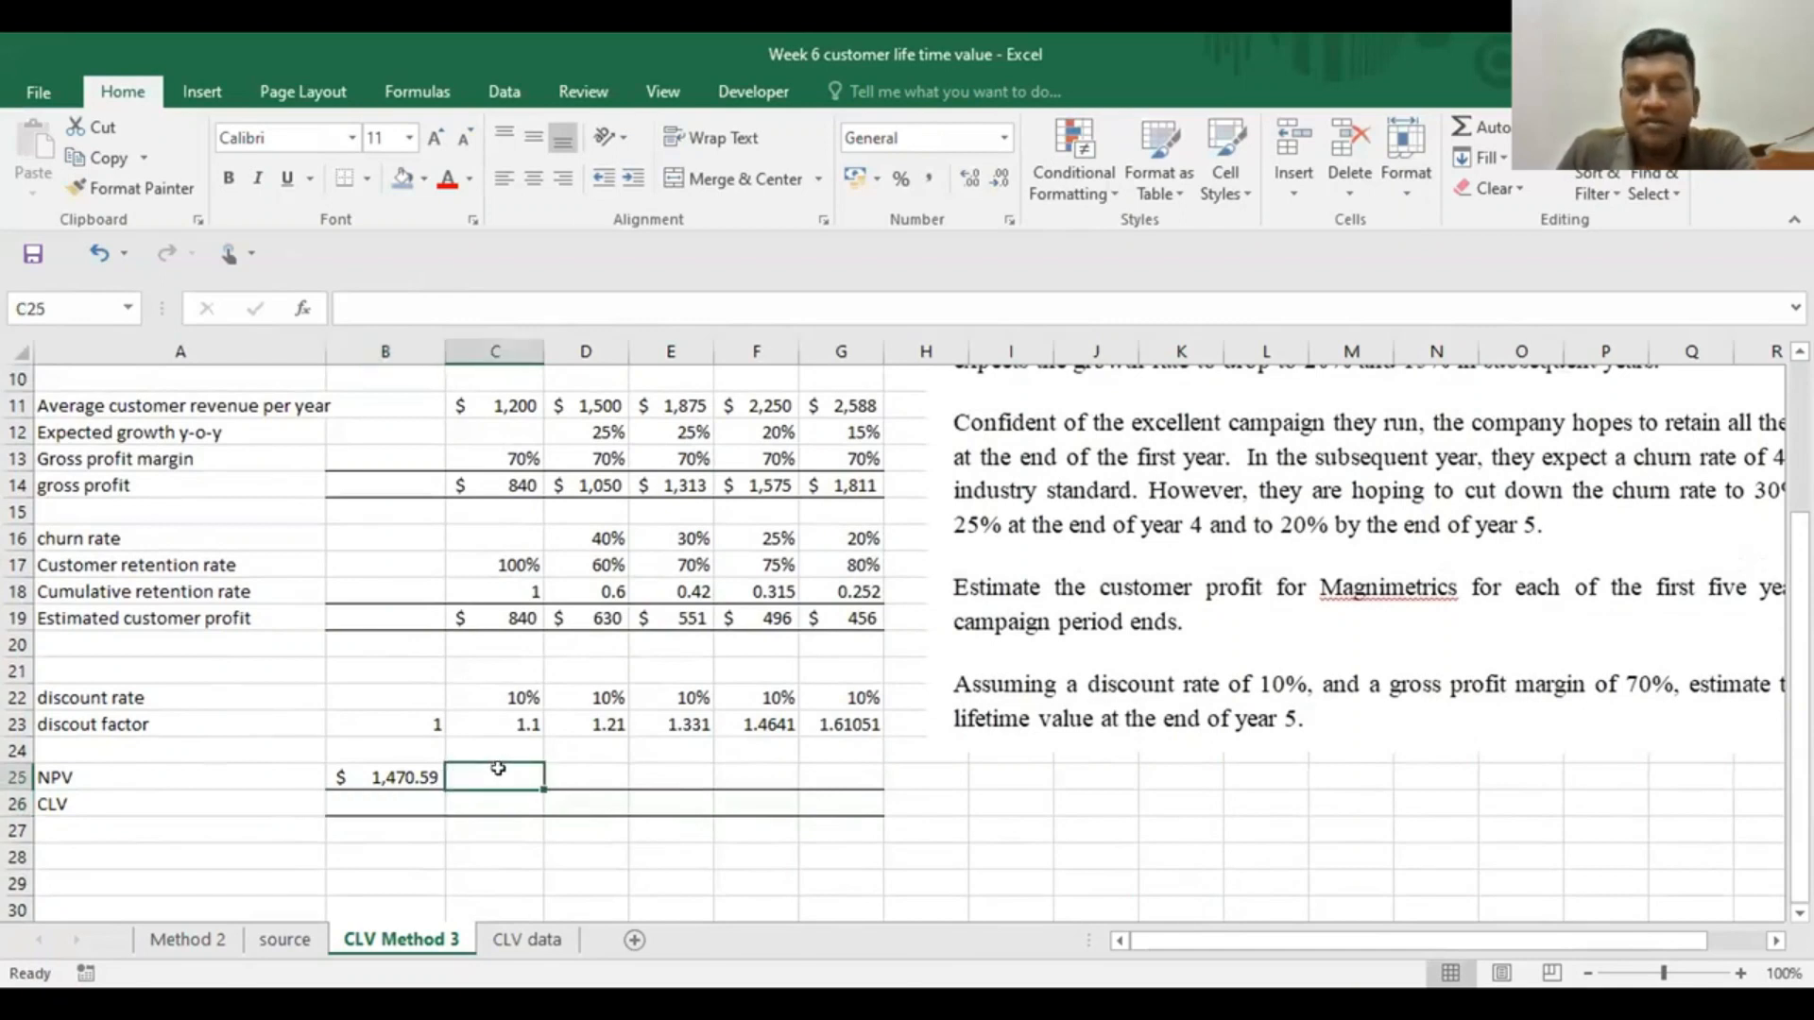
text(=)
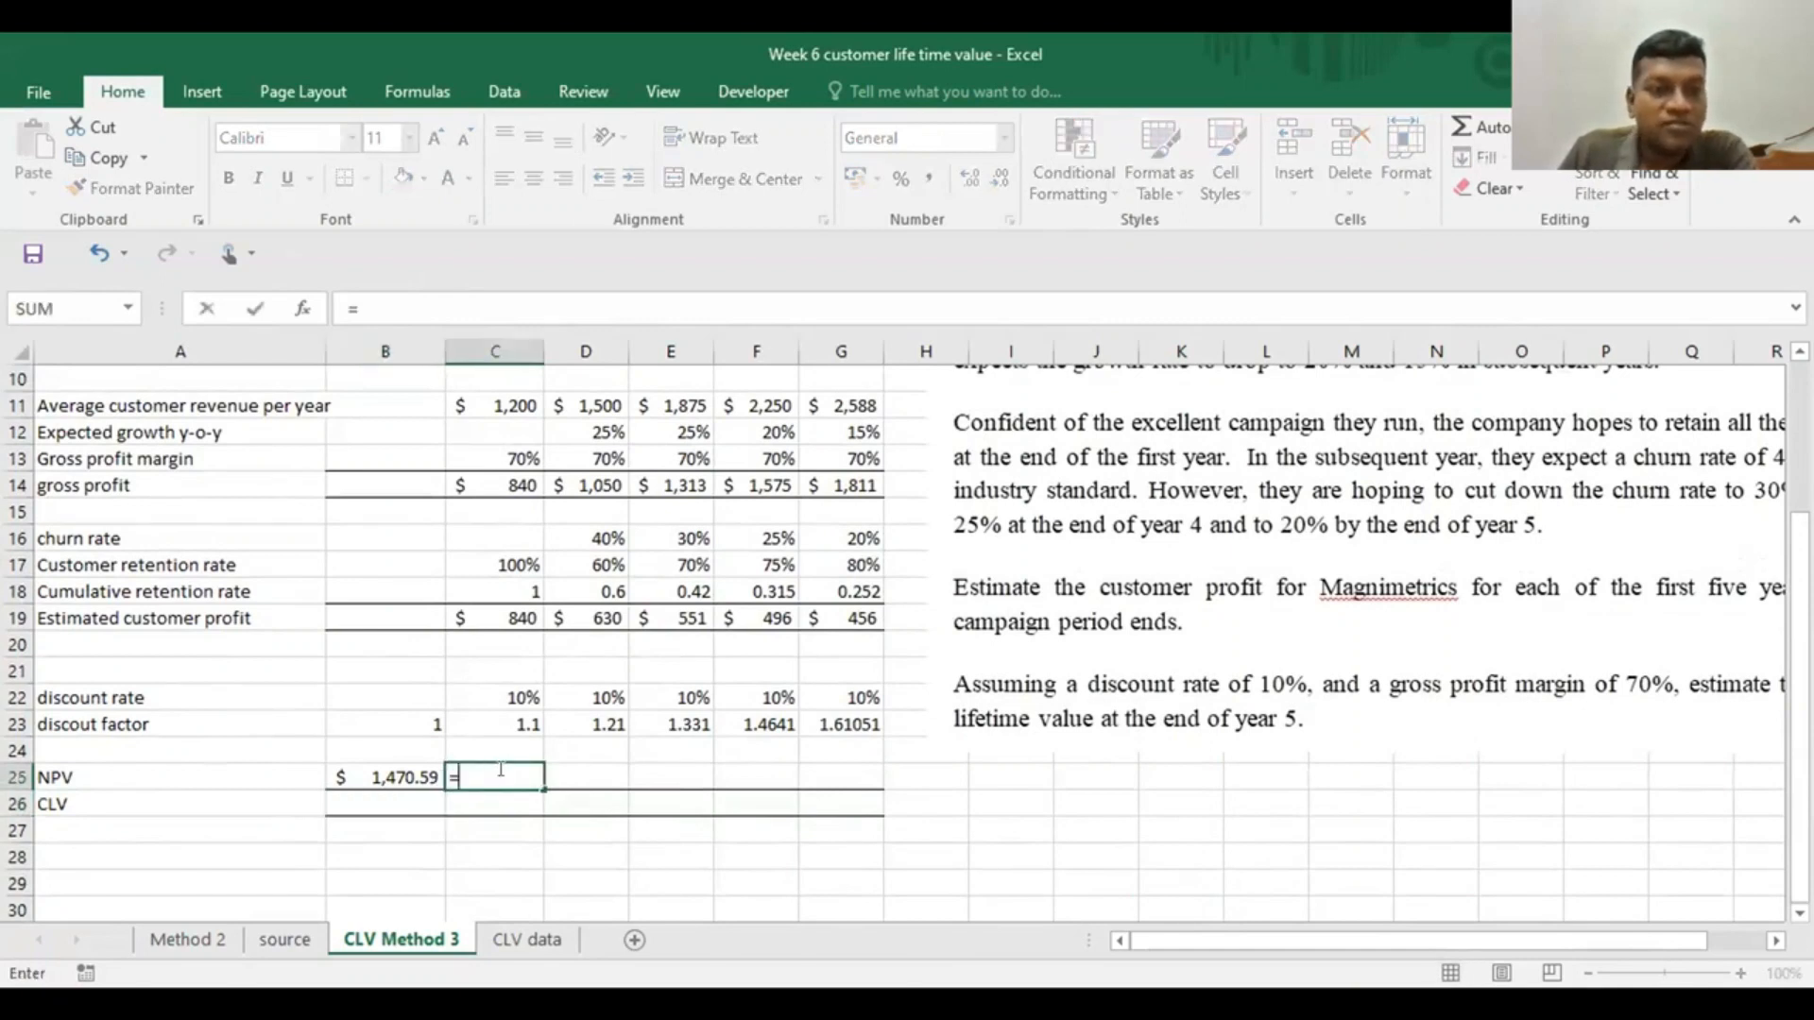
click(476, 614)
text(/)
click(494, 722)
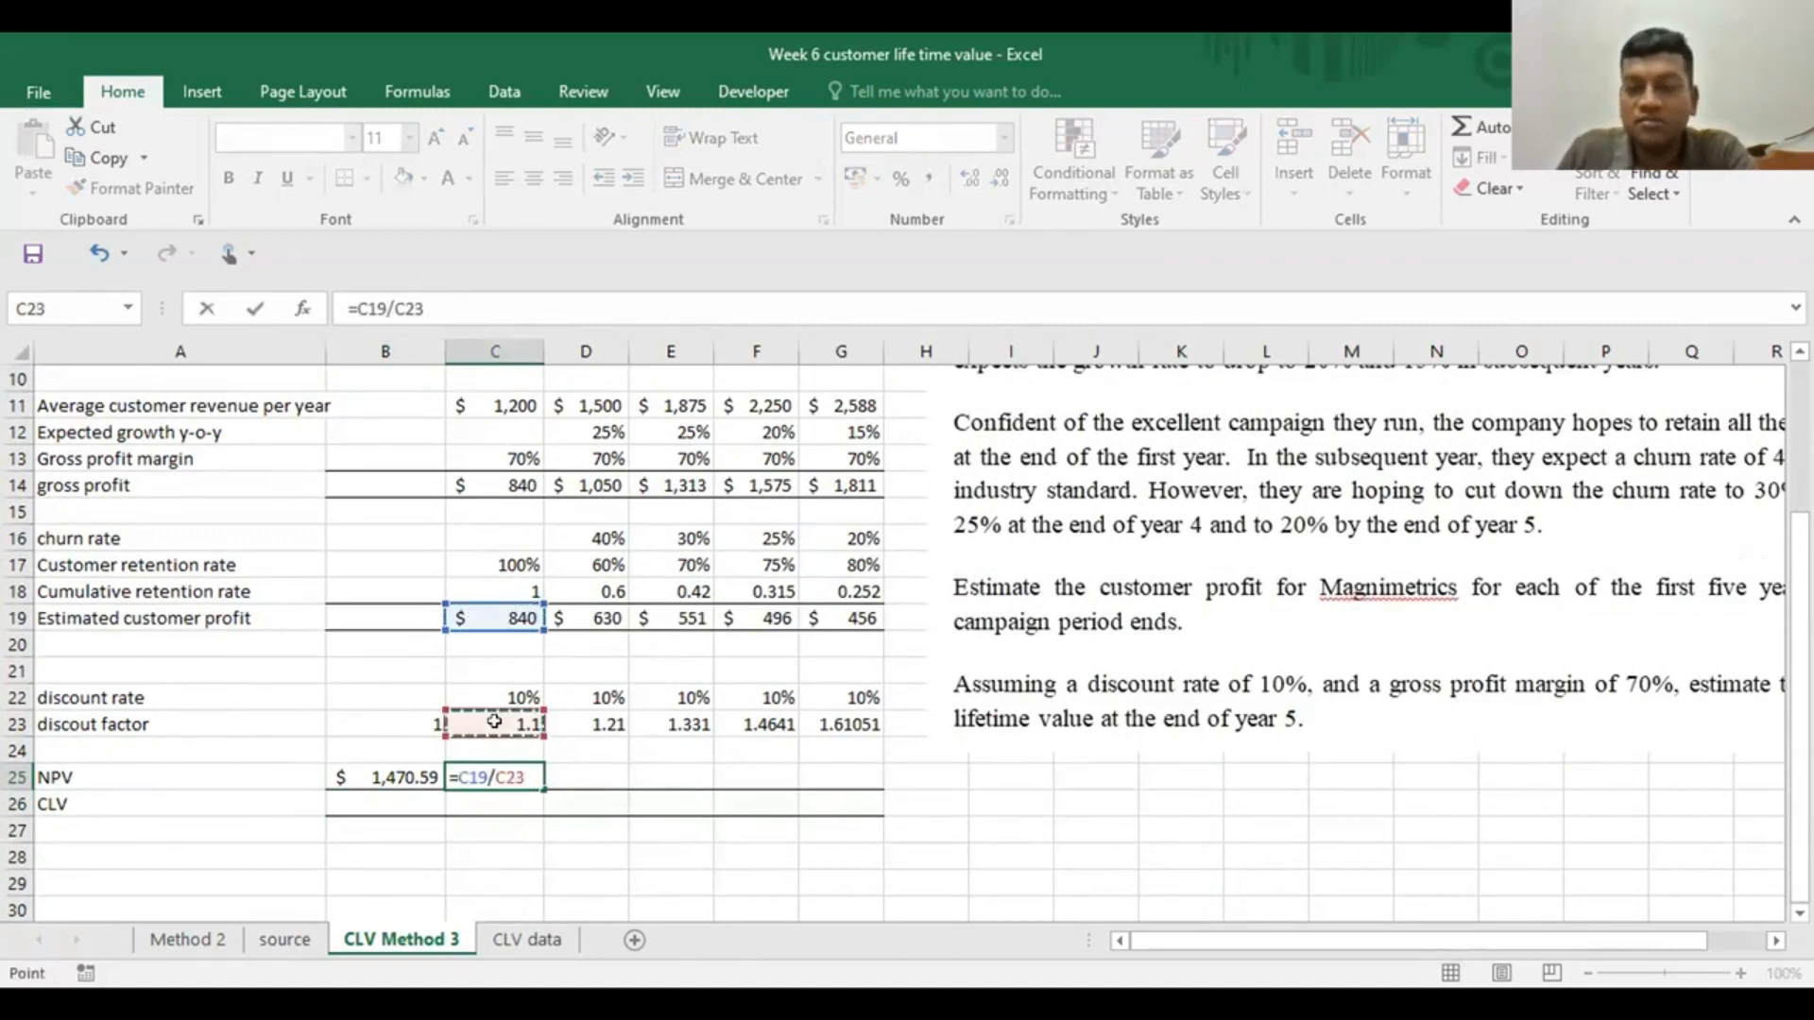
key(Return)
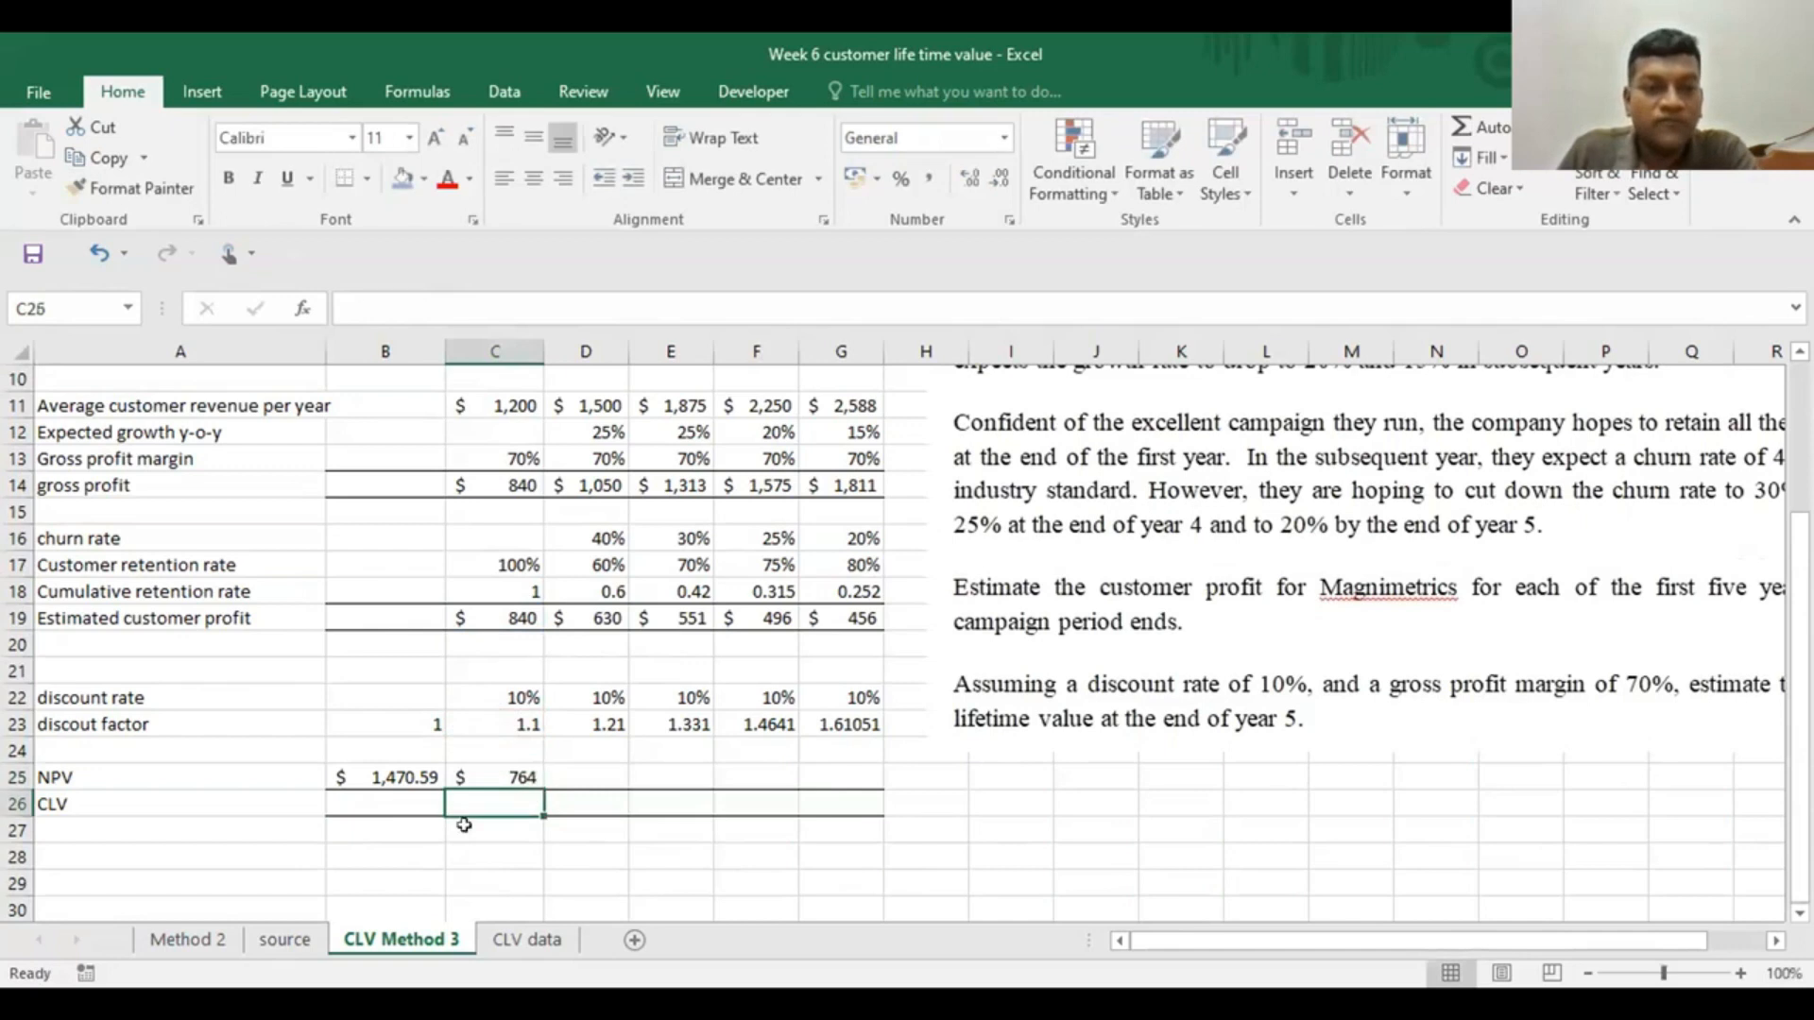
Fill the NPV formula from C25 across to year 5 in G25 and display the values with two decimals
click(482, 770)
drag(539, 782, 848, 784)
click(492, 780)
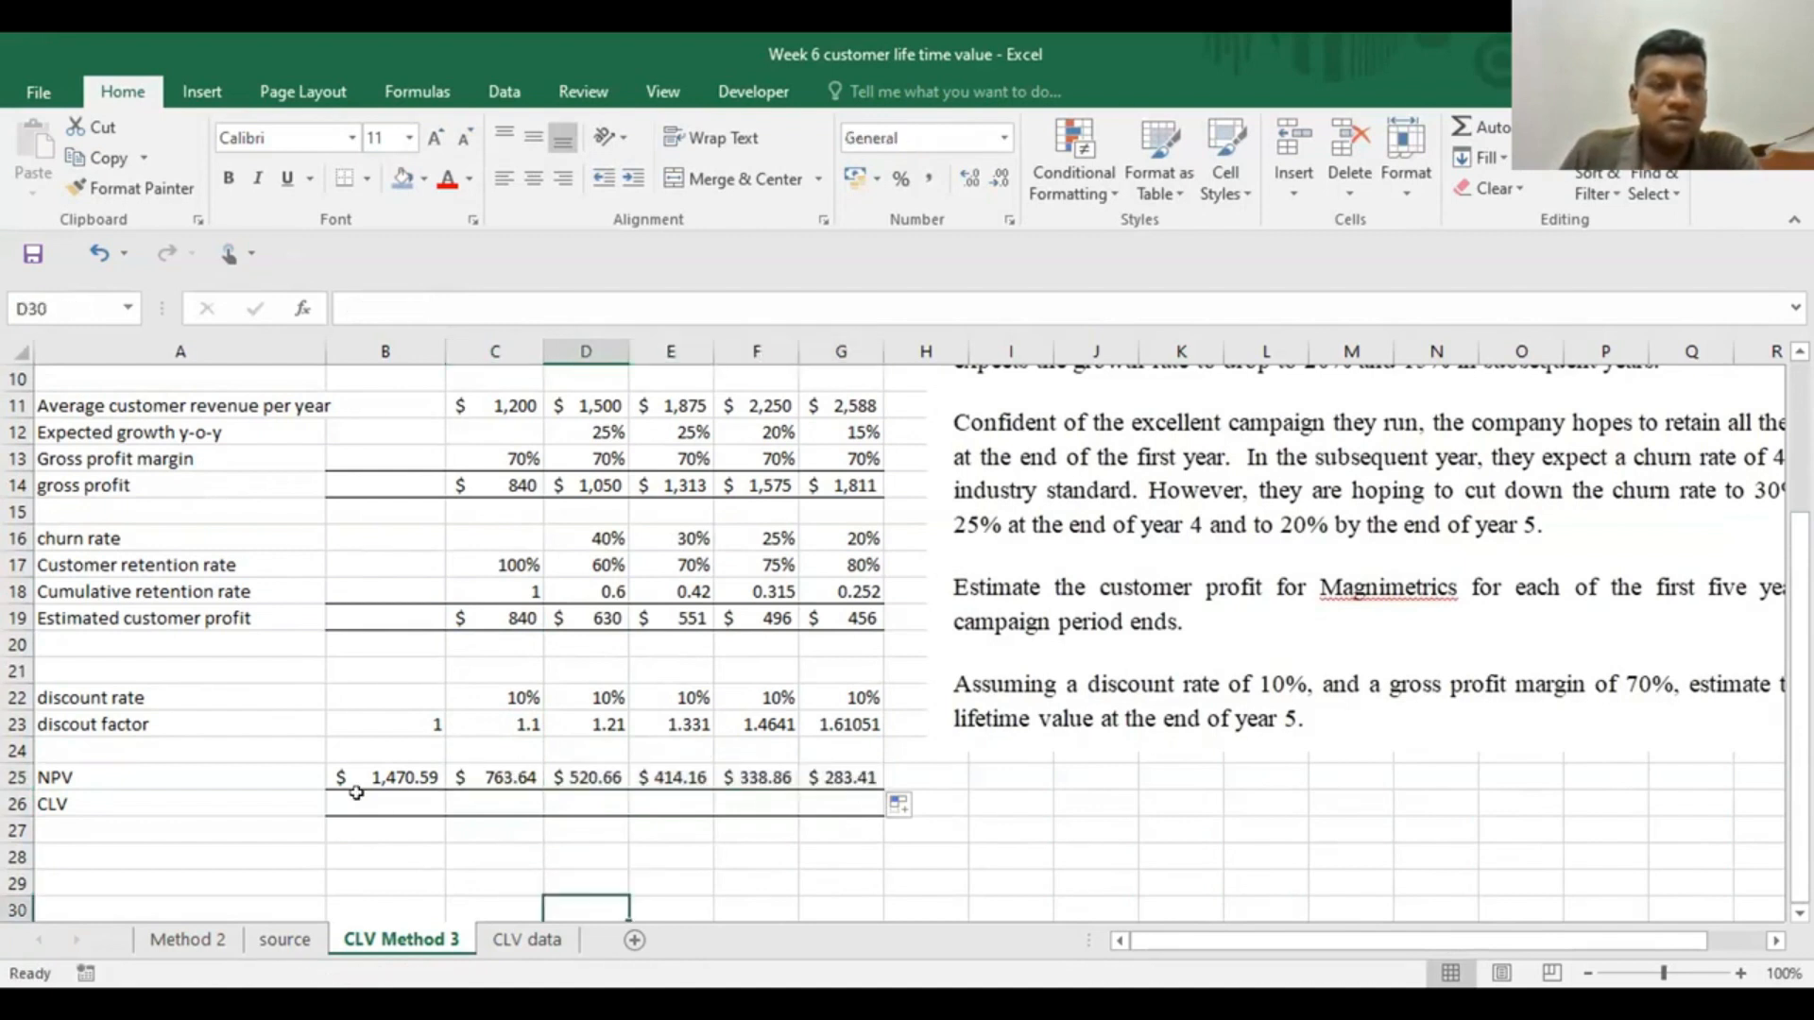
Examine the year 0 and year 1 NPV formulas in B25 and C25 and the cells they refer to
click(357, 773)
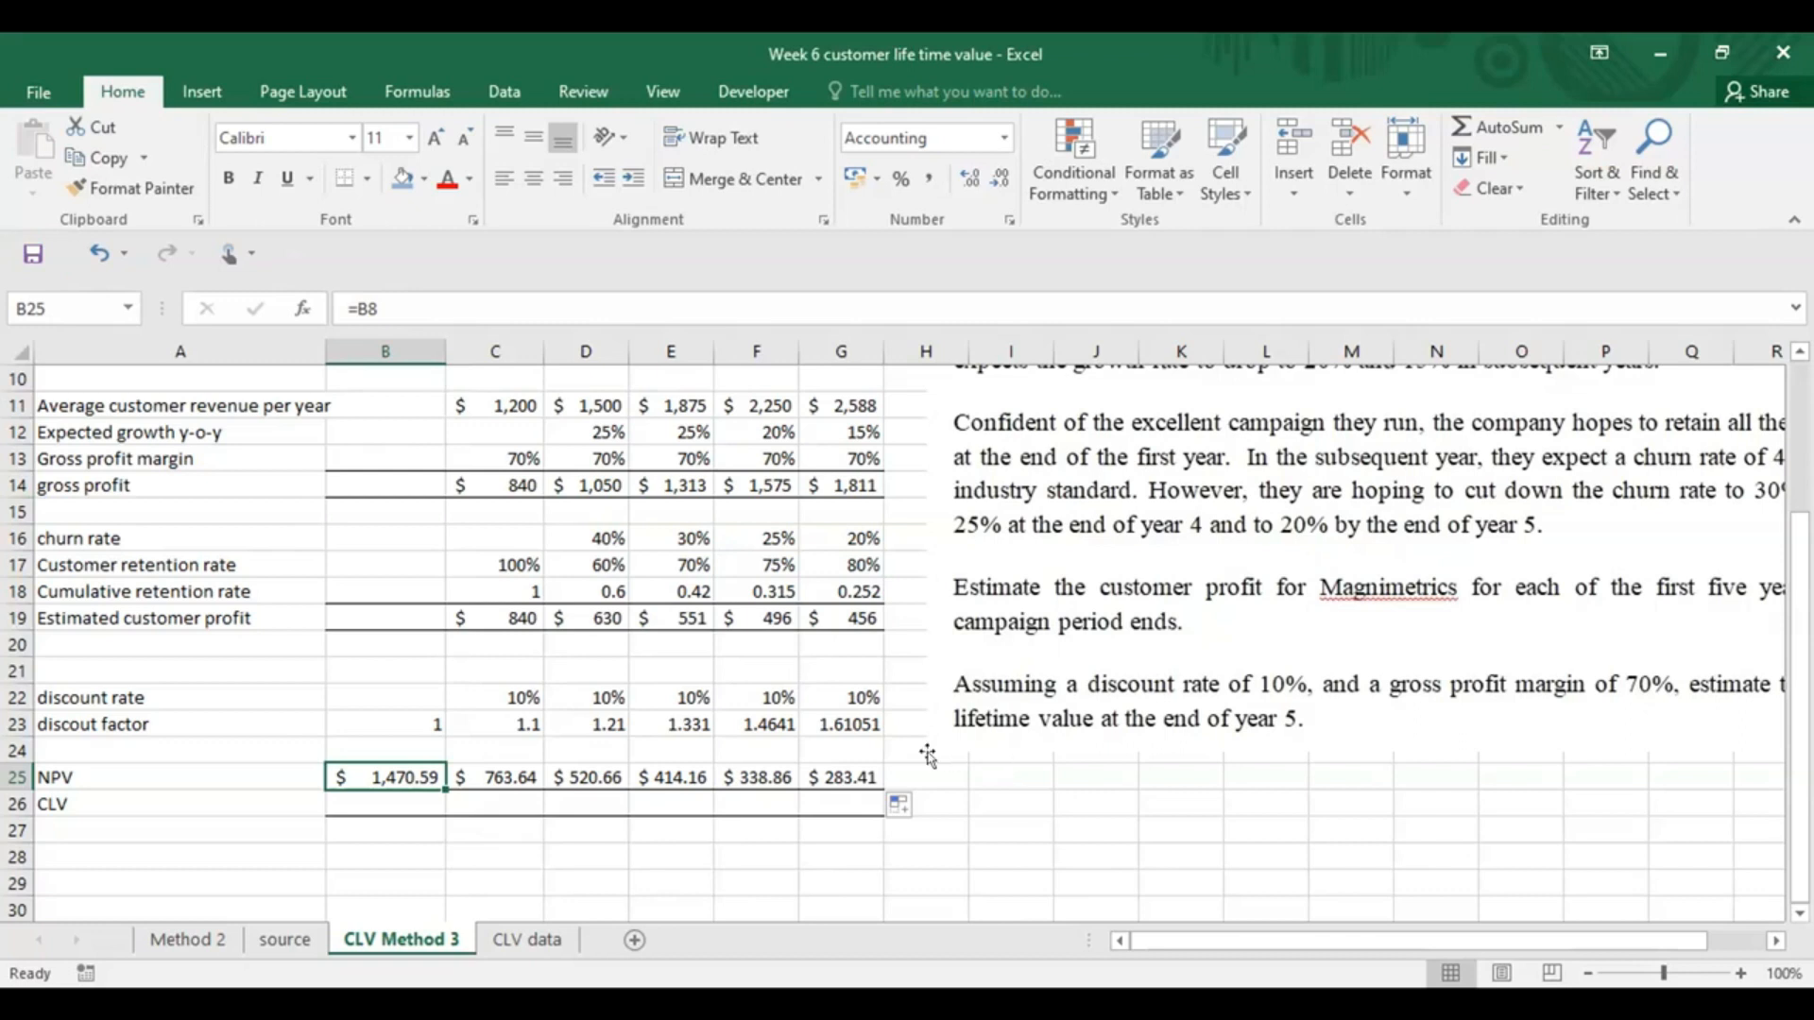
scroll(927, 756, up, 2)
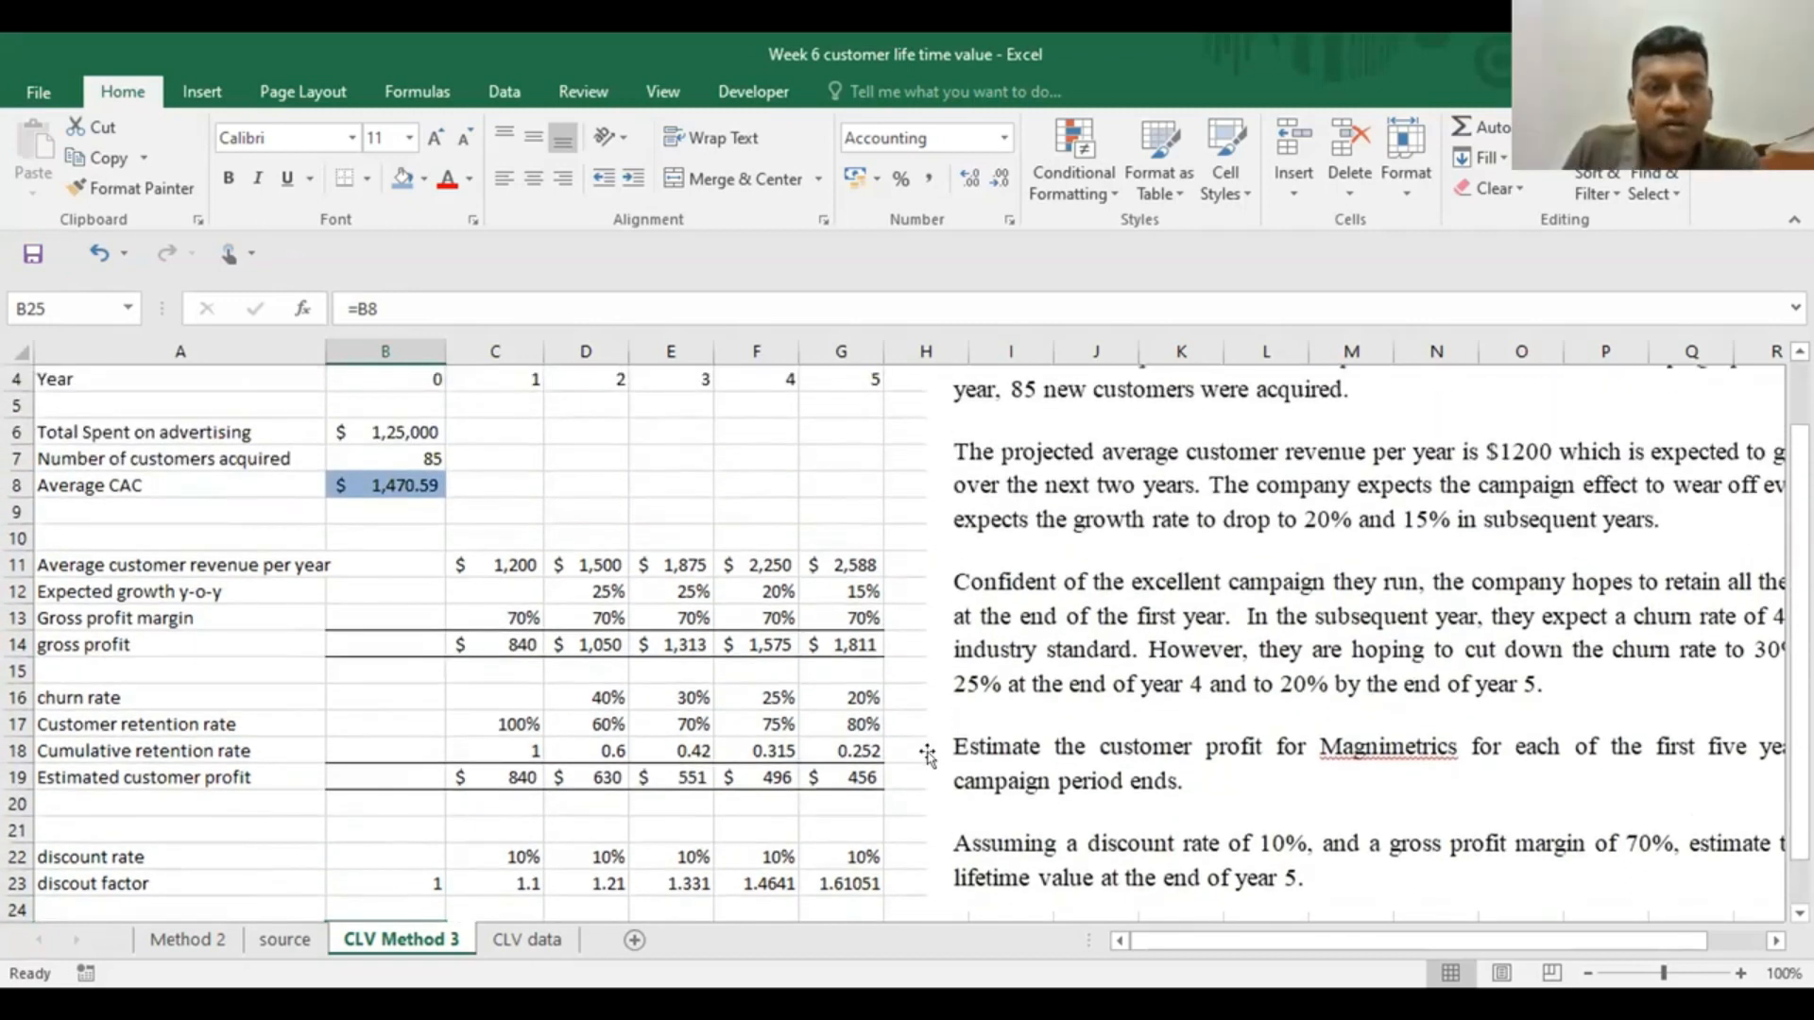
scroll(928, 756, down, 2)
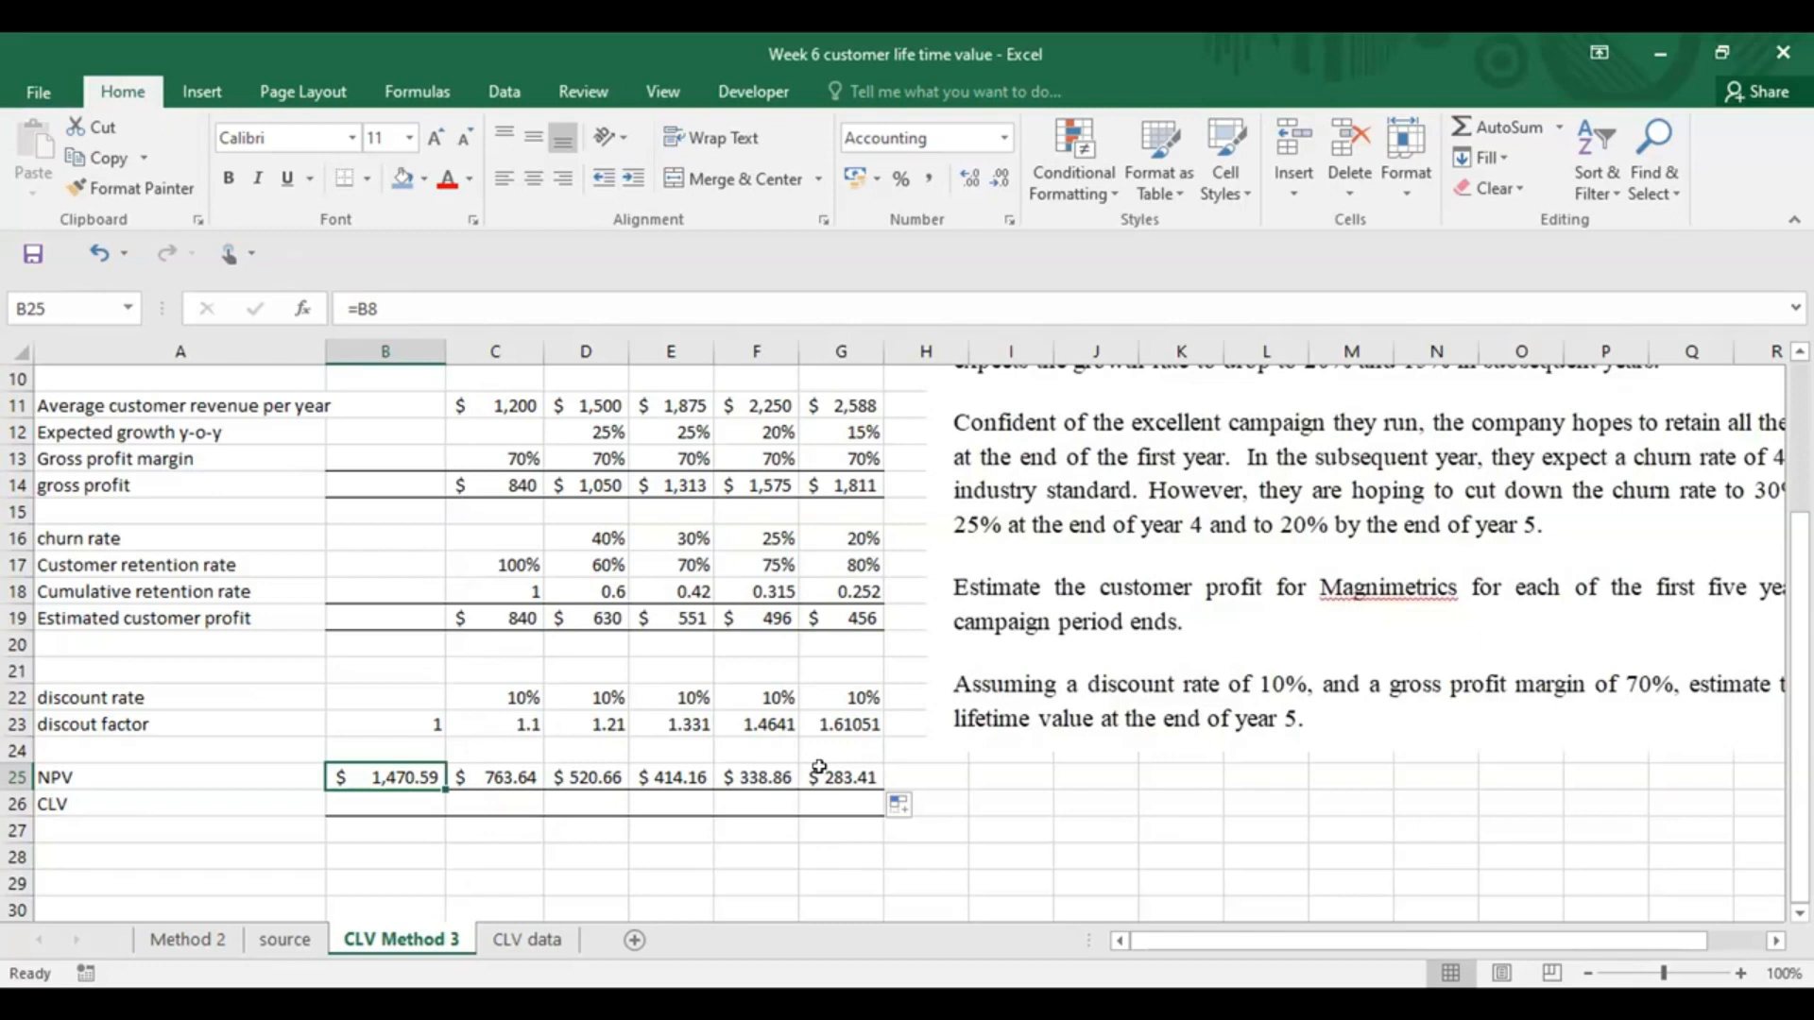
click(498, 770)
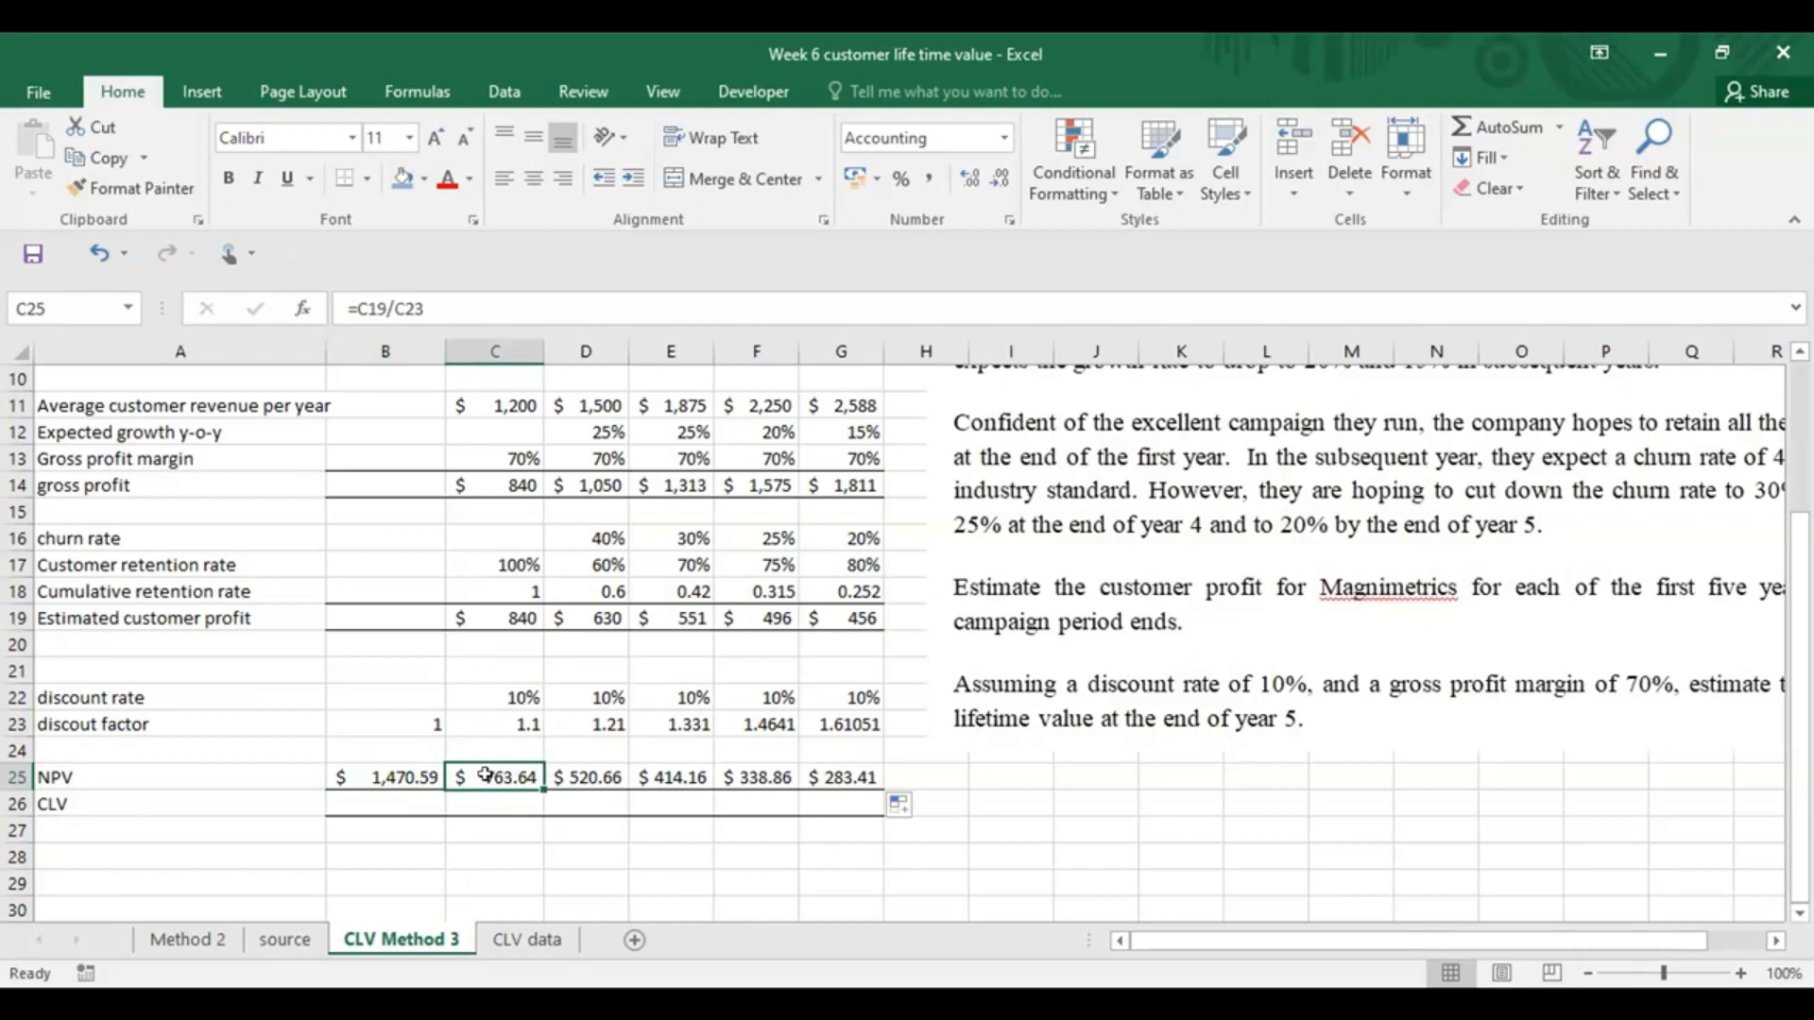
double_click(485, 775)
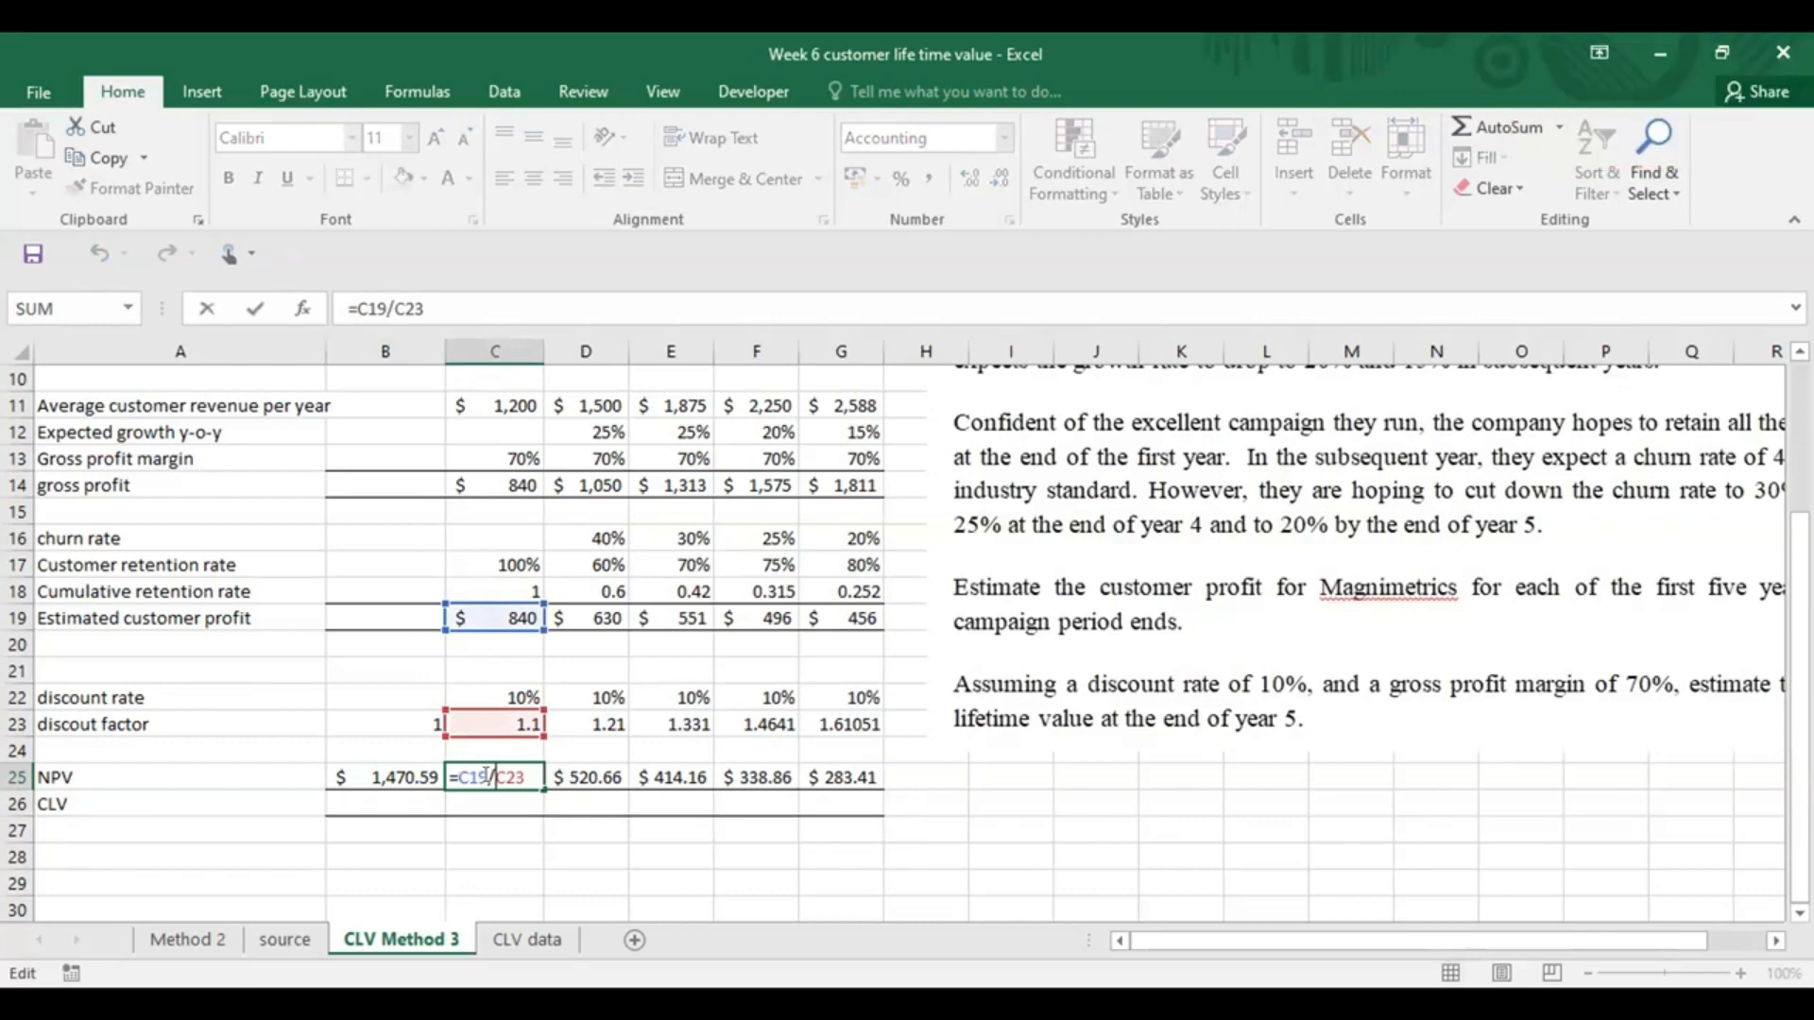
key(Escape)
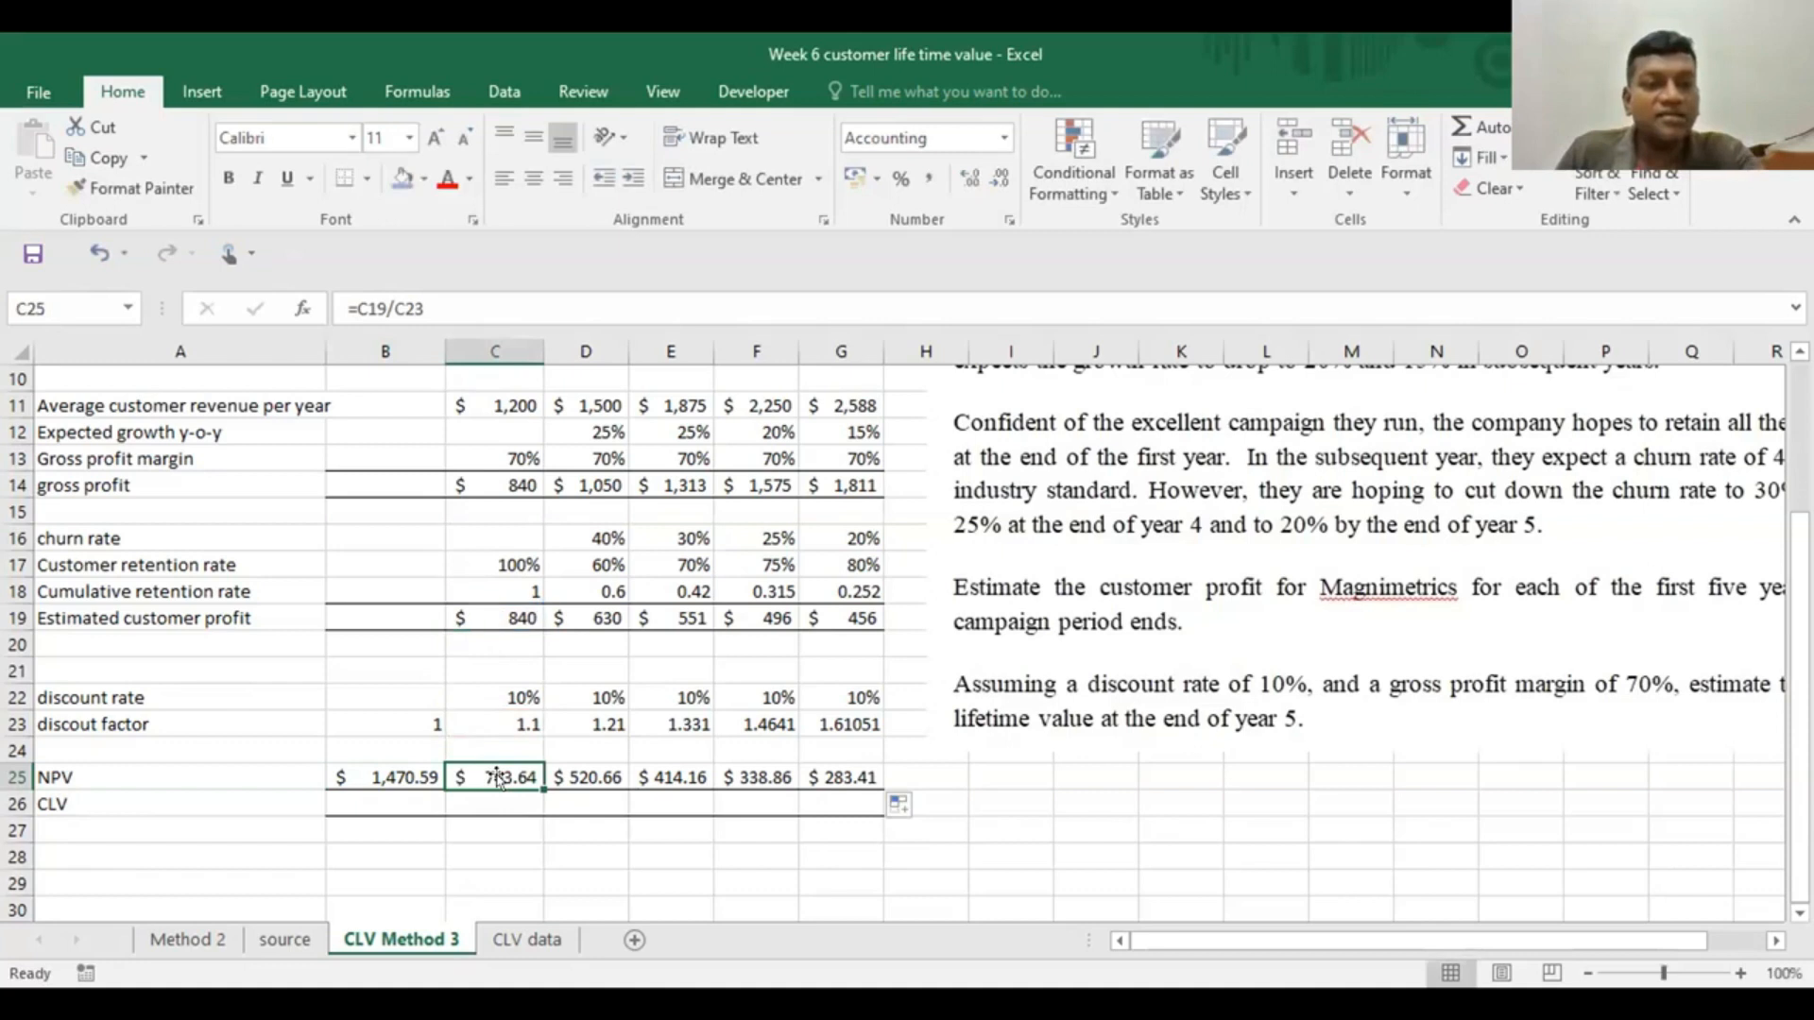
click(354, 778)
key(F2)
scroll(229, 767, up, 2)
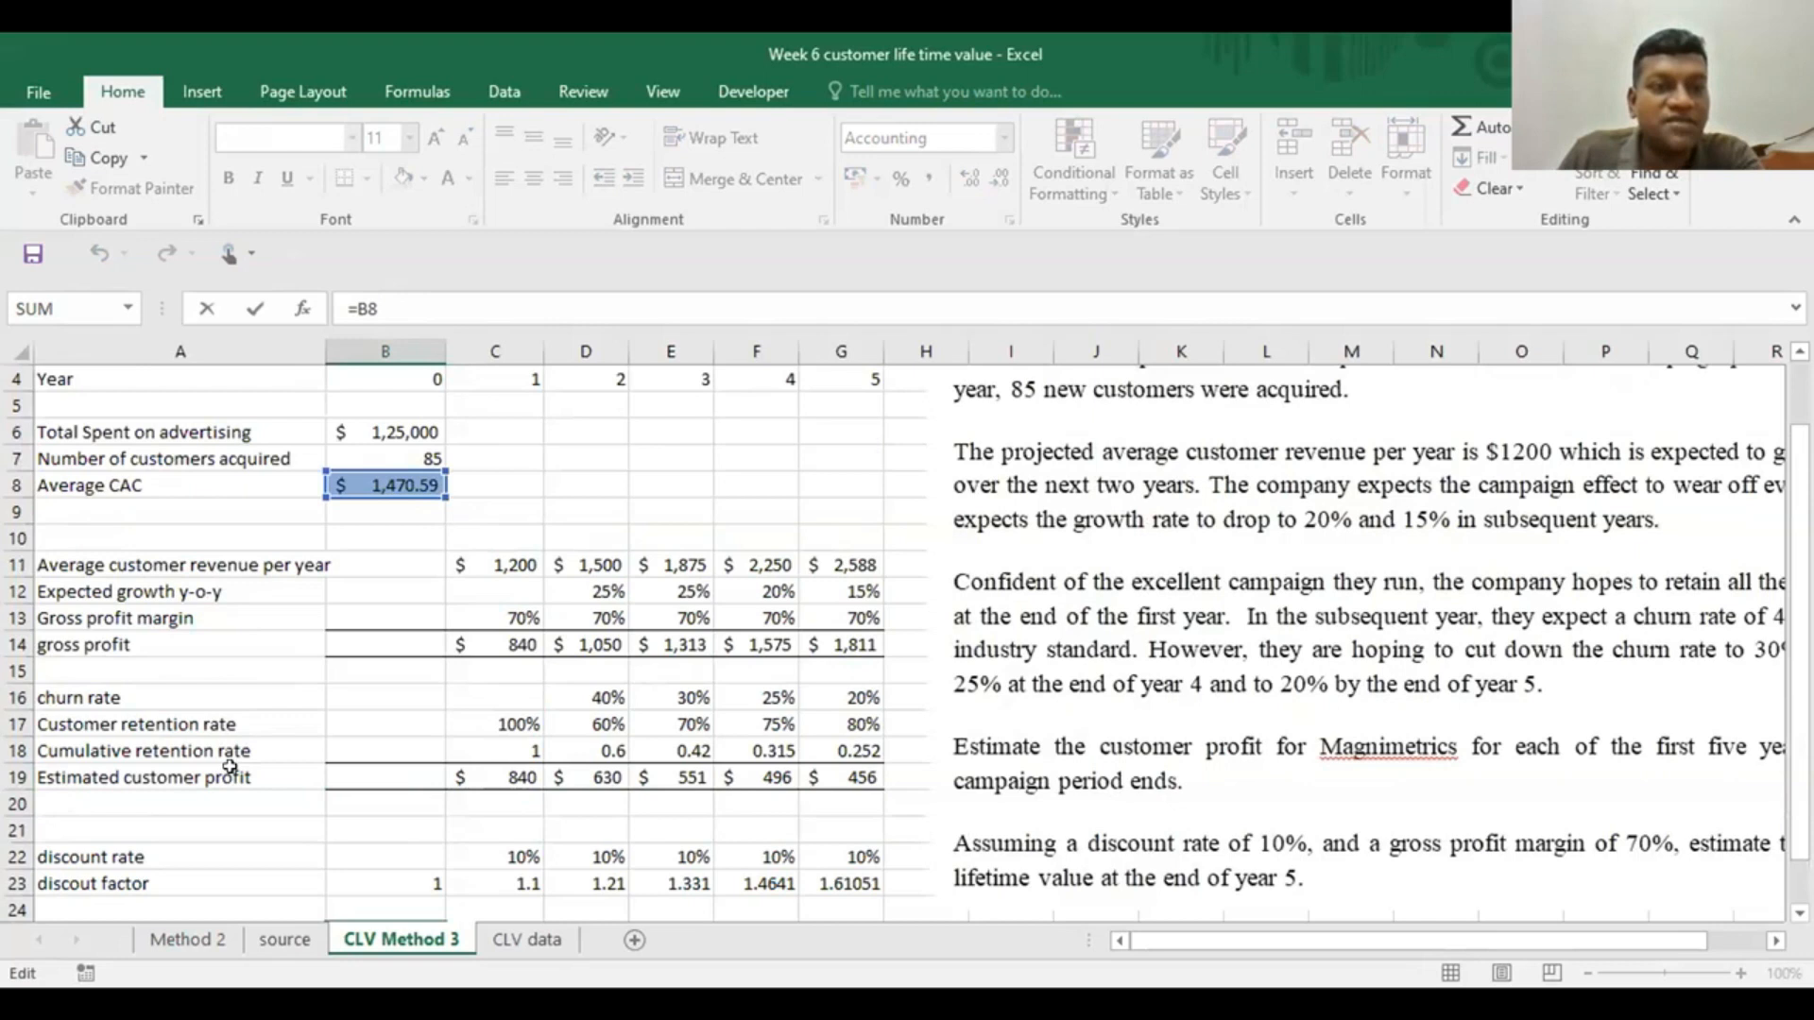
scroll(230, 767, down, 2)
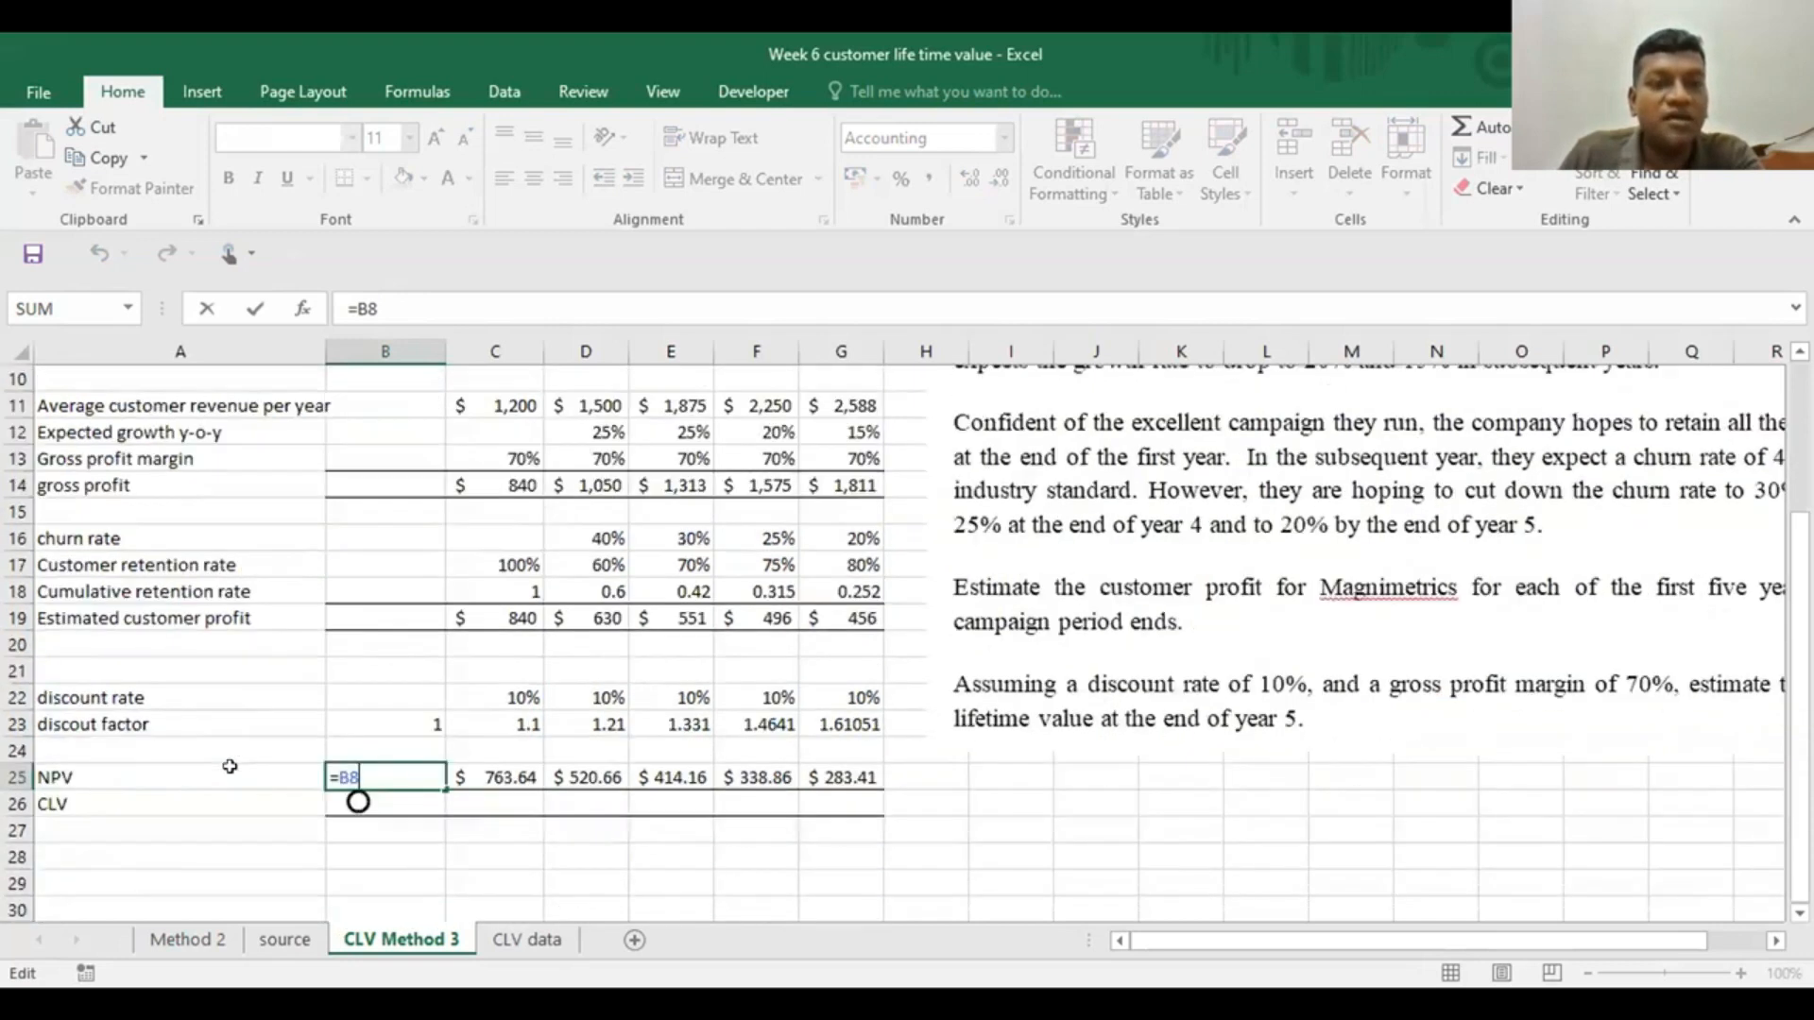
Fill the year header cells B4:G4 with the standard light blue colour
scroll(230, 767, up, 4)
drag(416, 455, 822, 470)
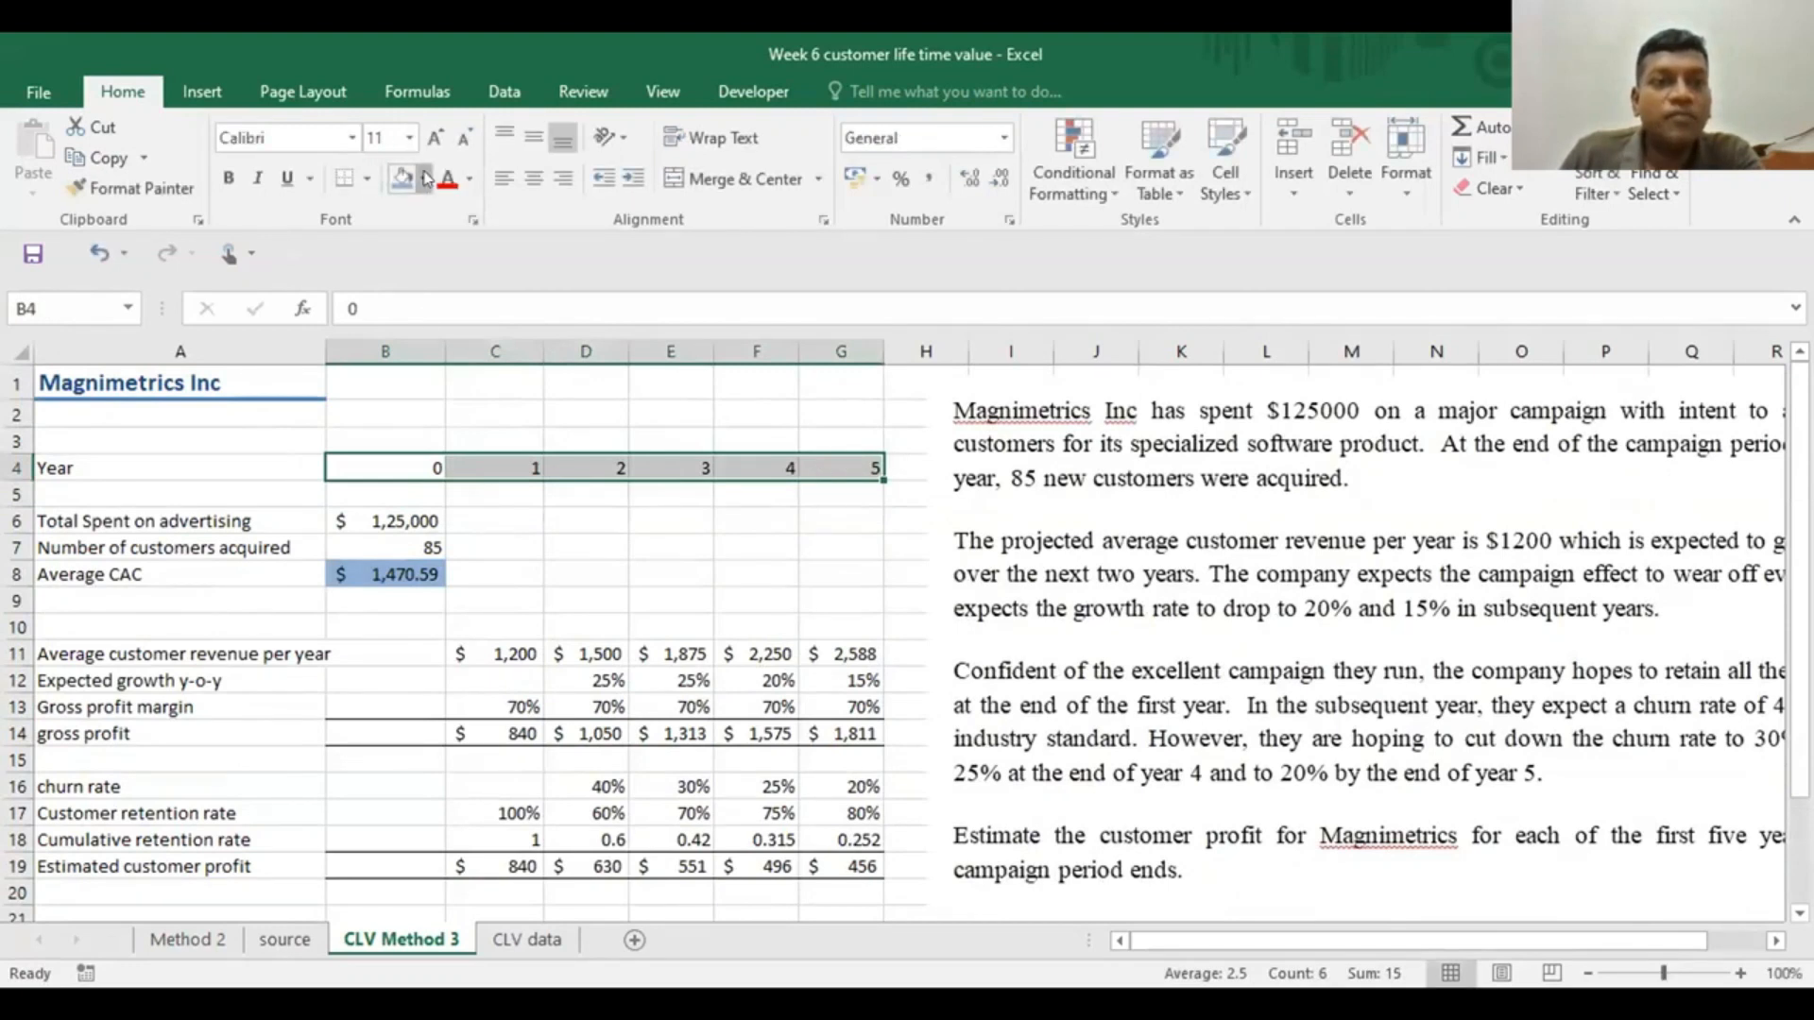
click(426, 180)
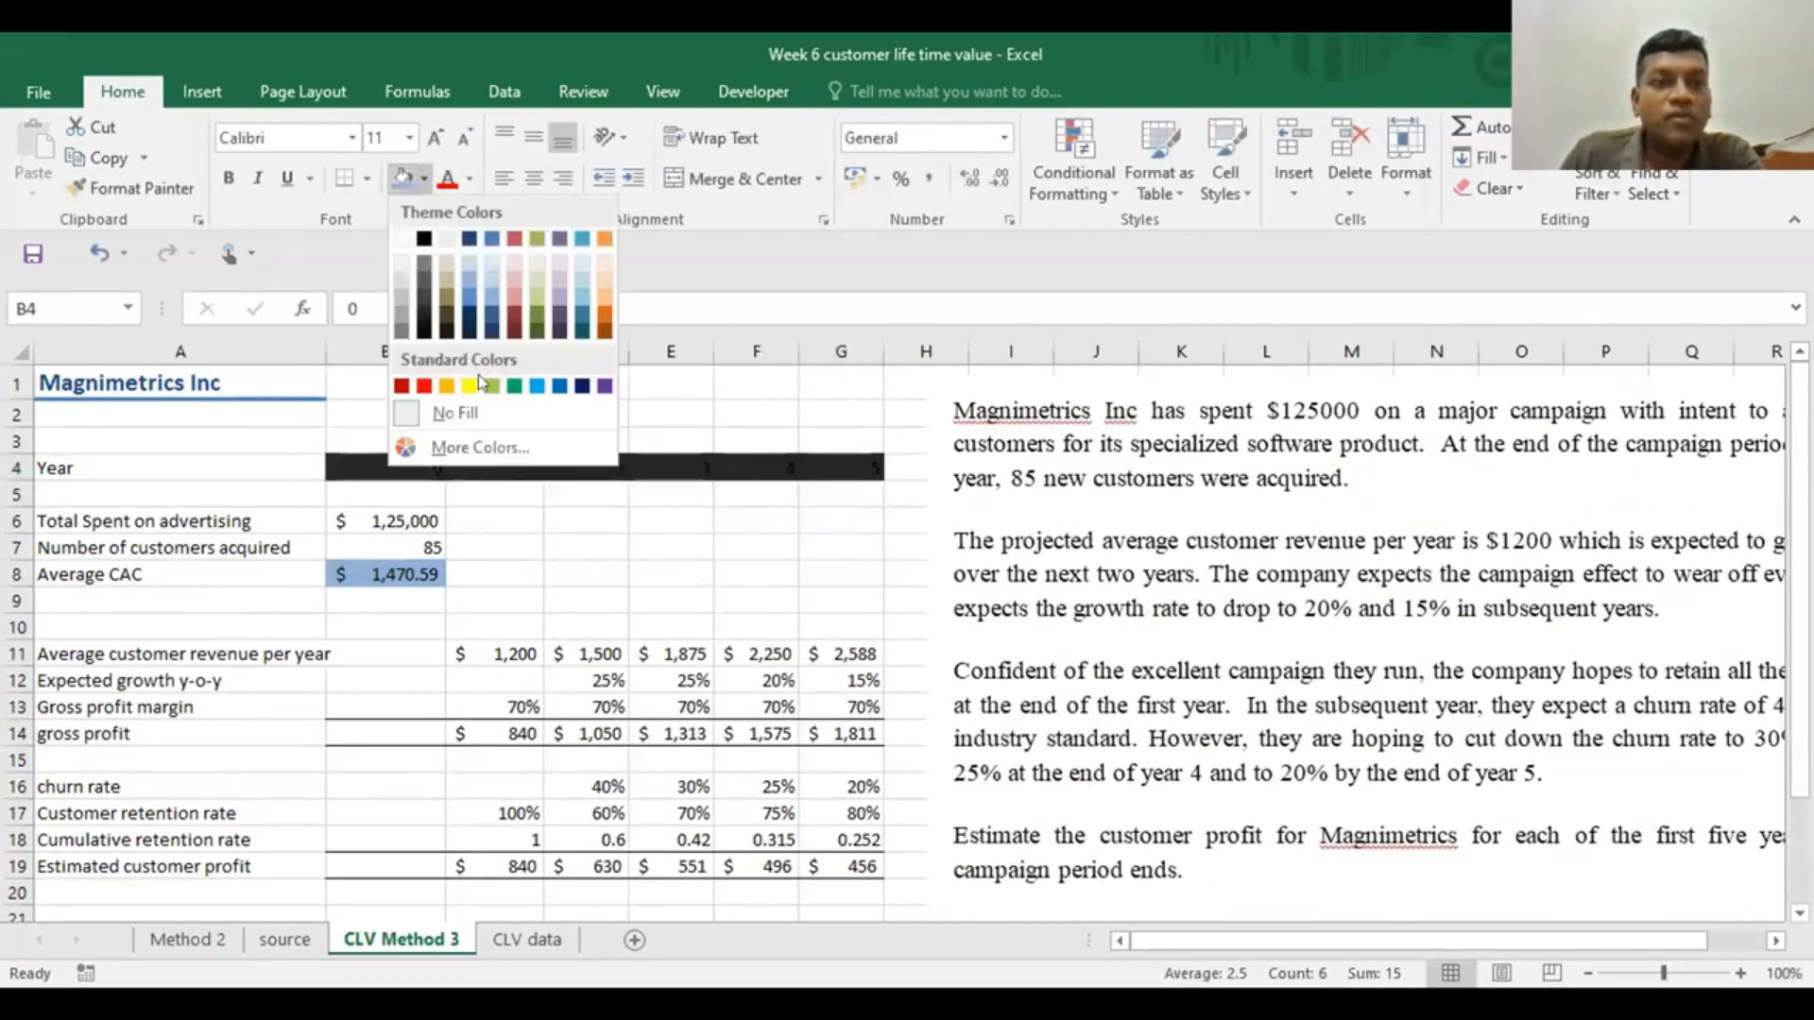
click(536, 382)
Examine the year 1 column from C4 down, its discount factor and NPV formulas, and the year 0 NPV against the average CAC
drag(501, 467, 529, 892)
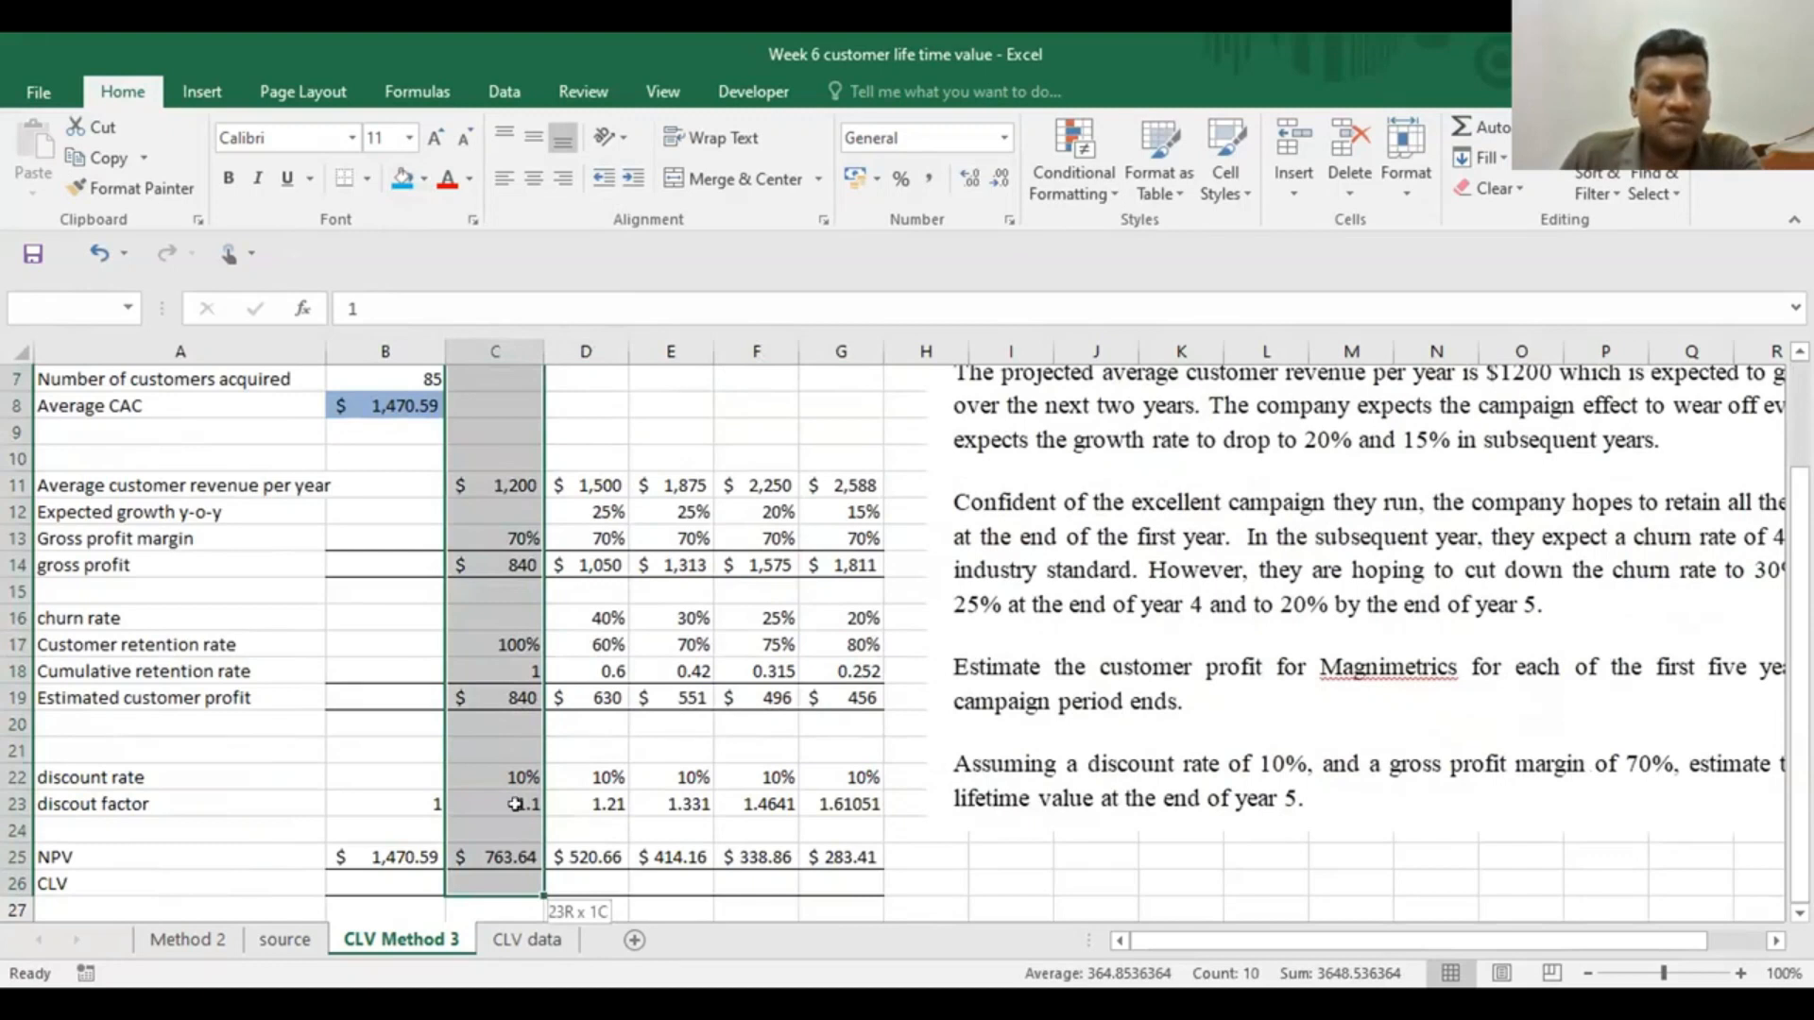
click(516, 804)
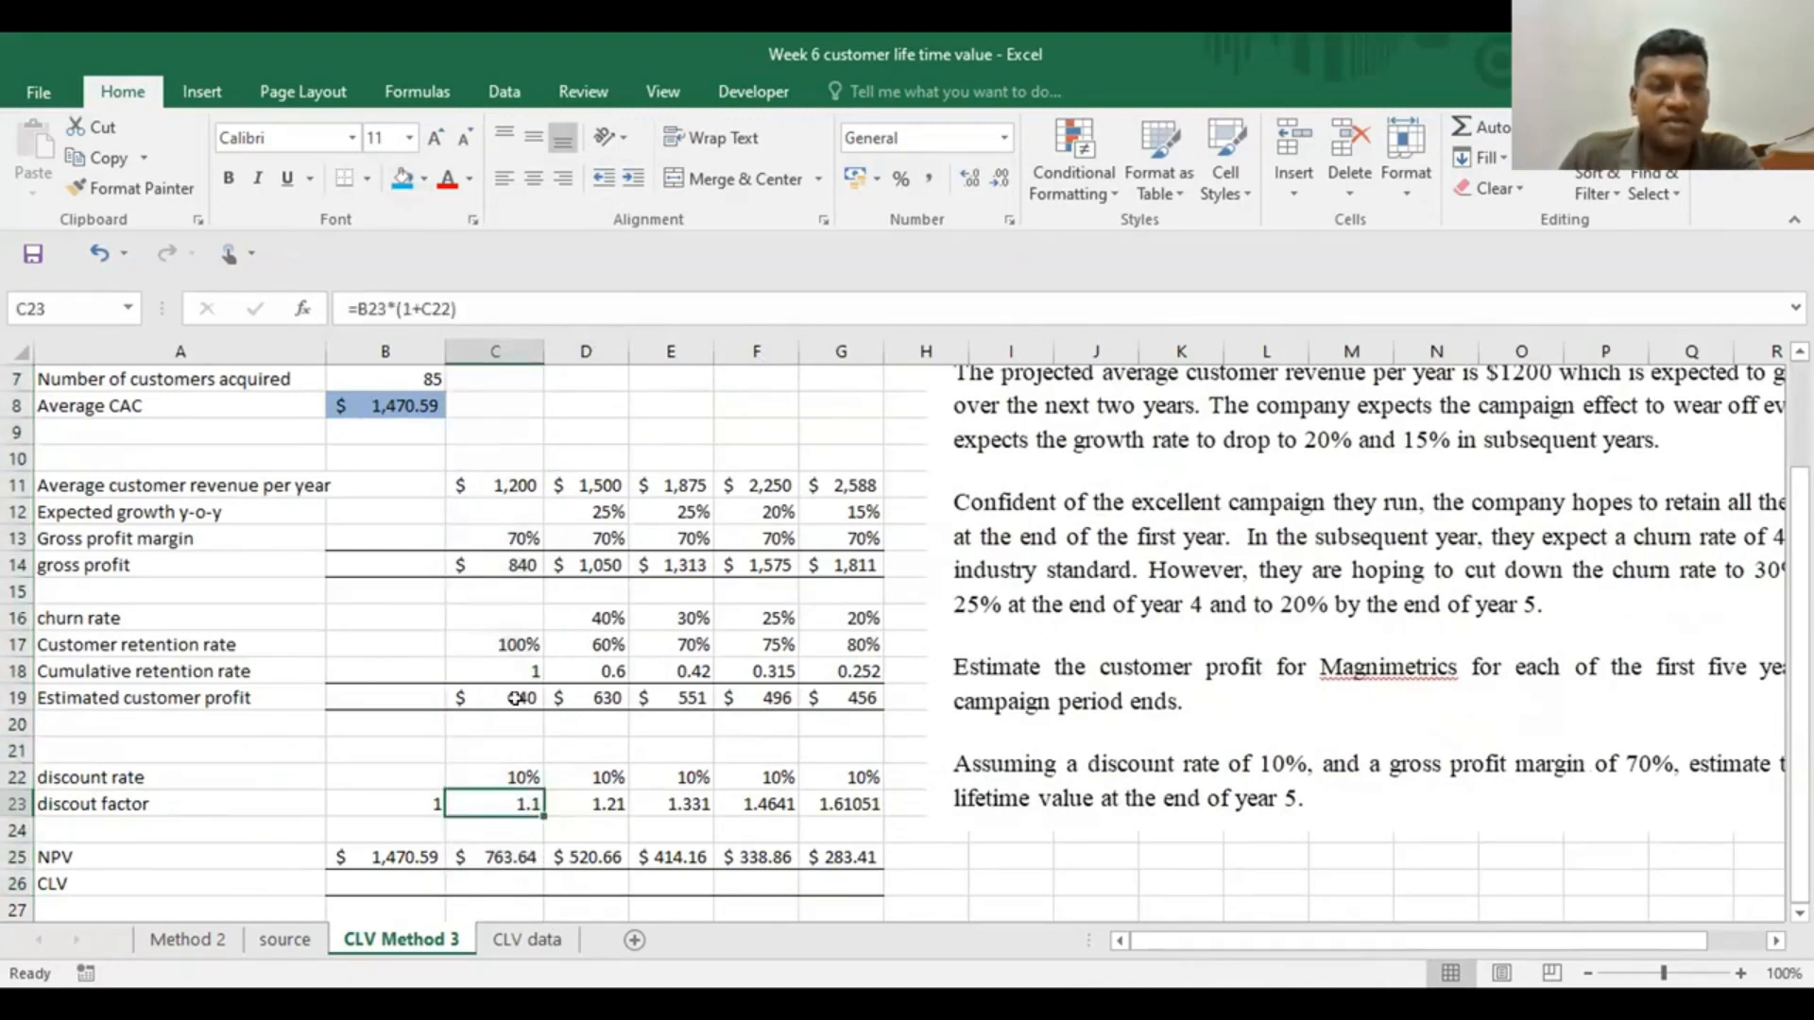
click(499, 858)
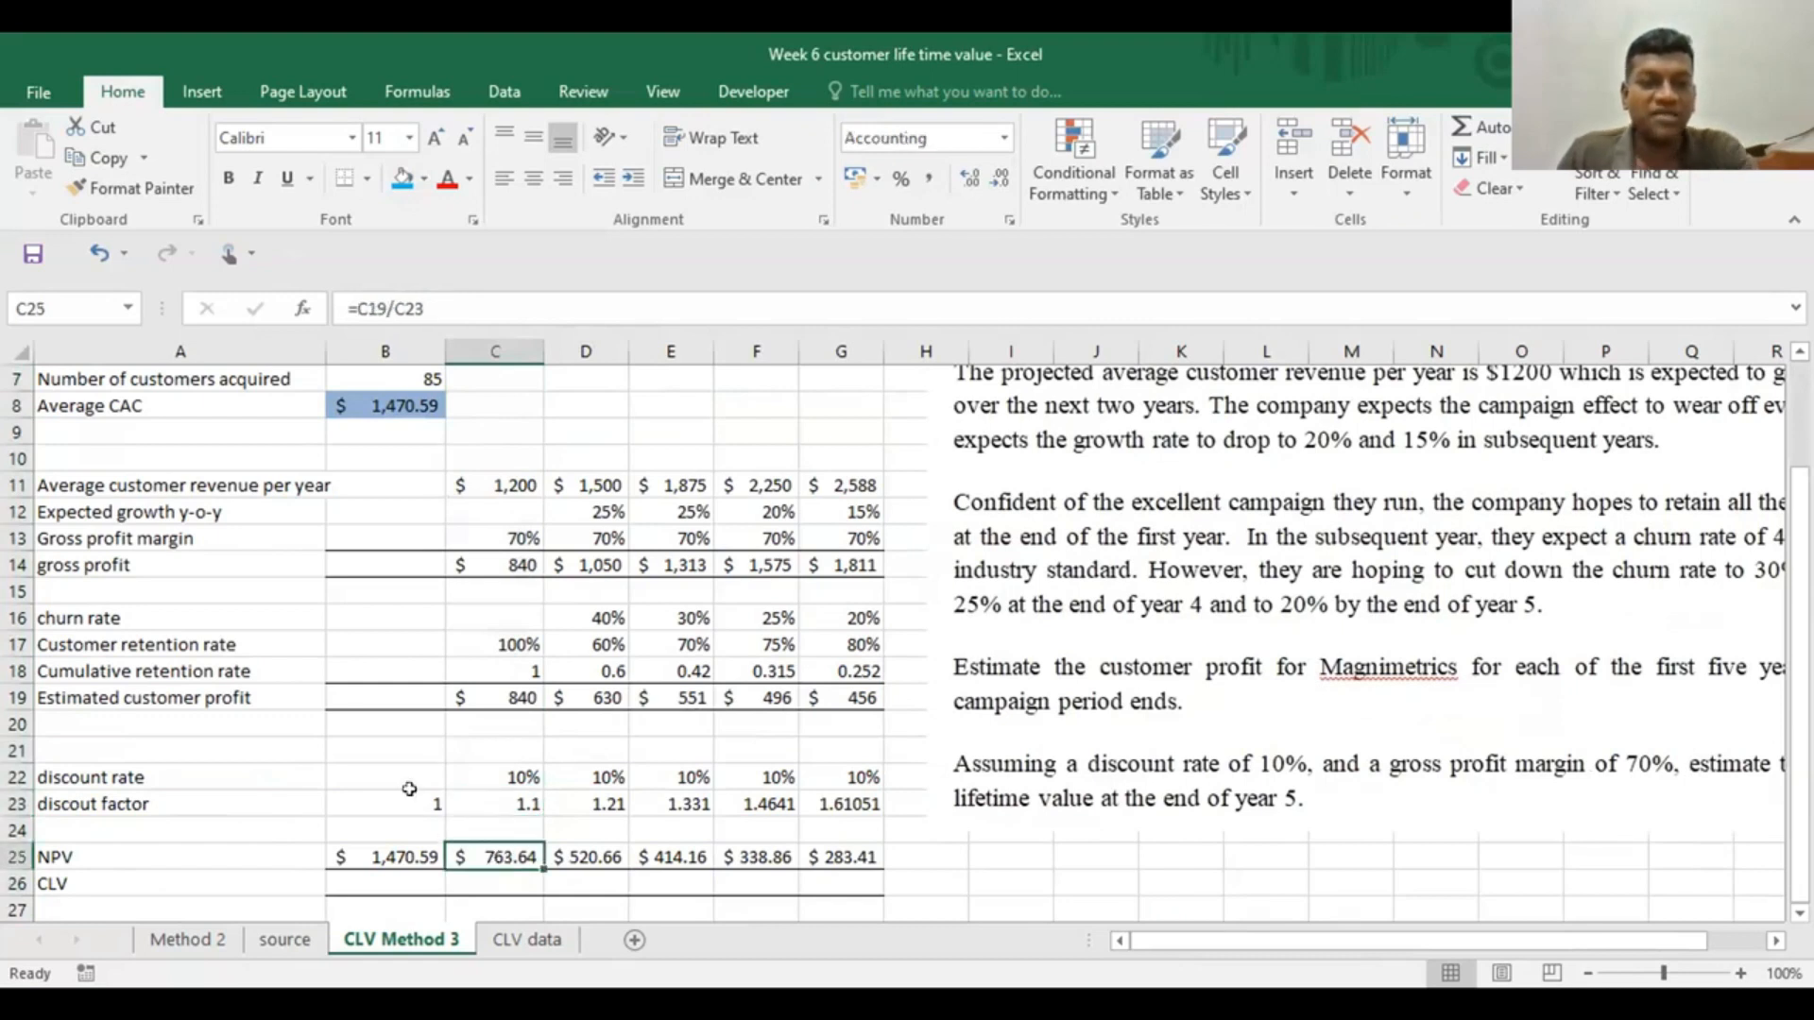
click(345, 852)
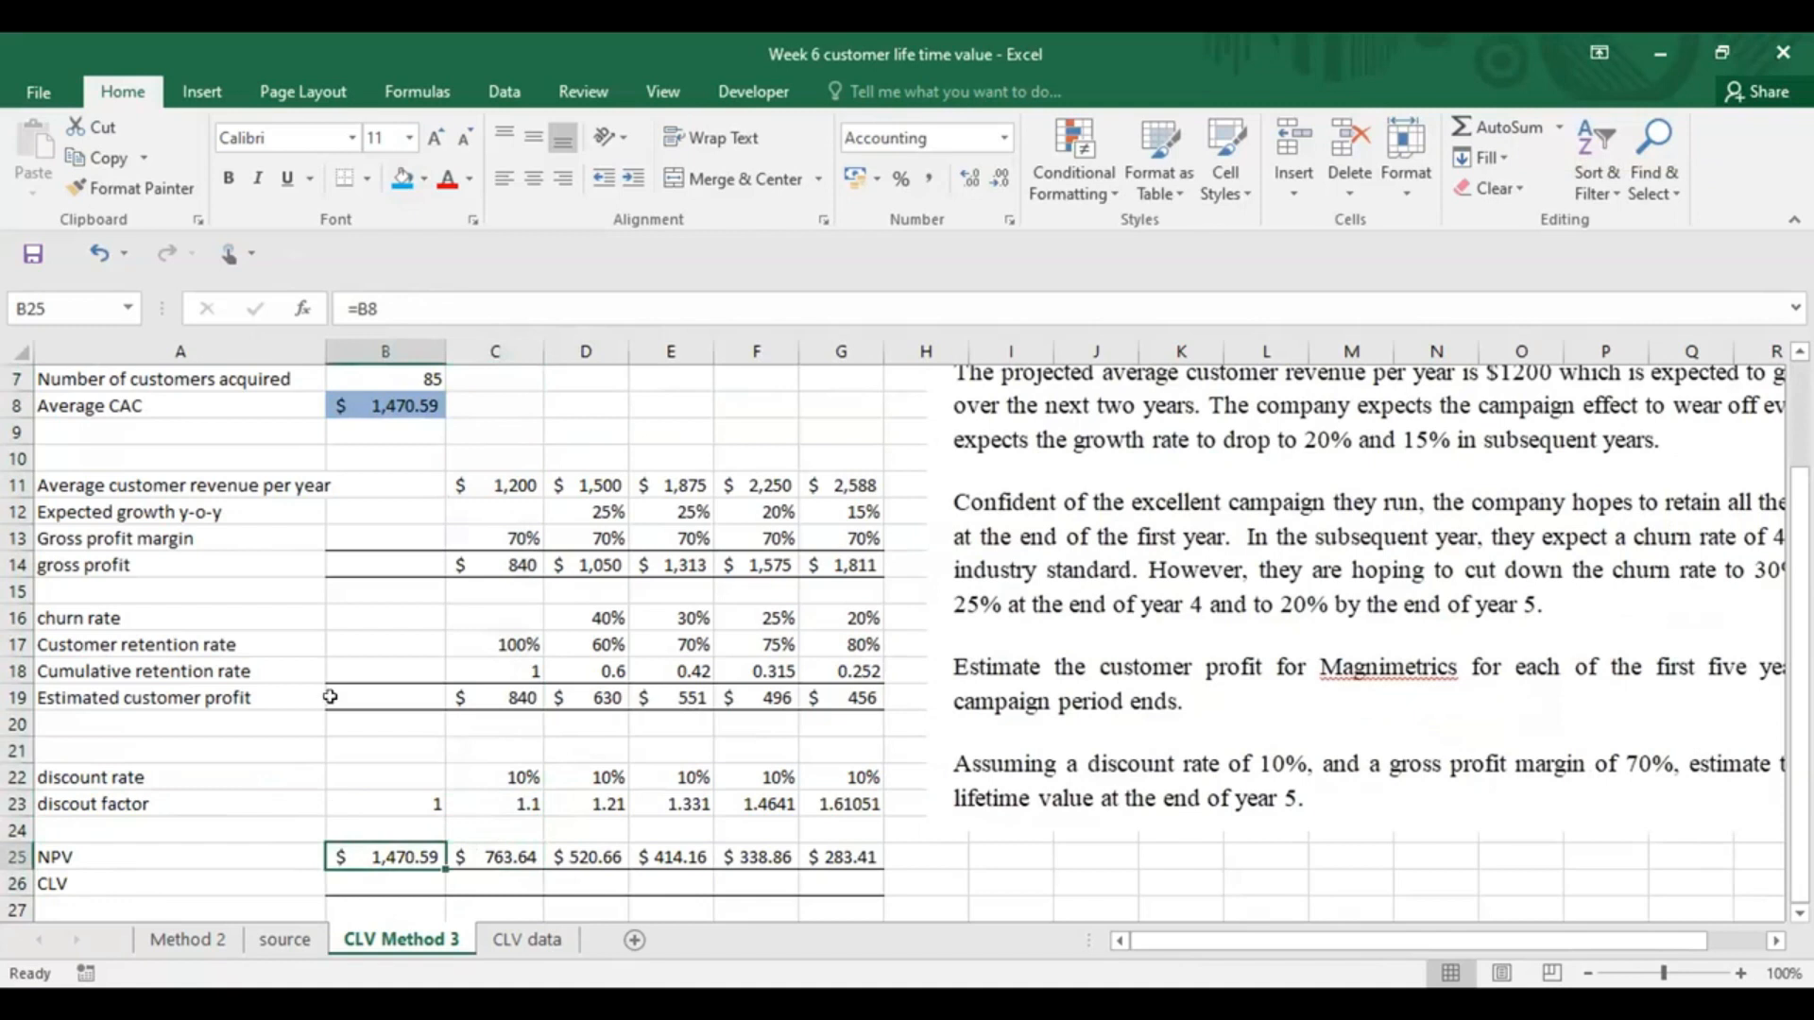
scroll(329, 696, down, 1)
scroll(222, 813, up, 2)
click(342, 486)
Try to enter the year 0 NPV in B25 as 0- followed by the average CAC in B8, without an equals sign
scroll(330, 708, down, 4)
click(348, 609)
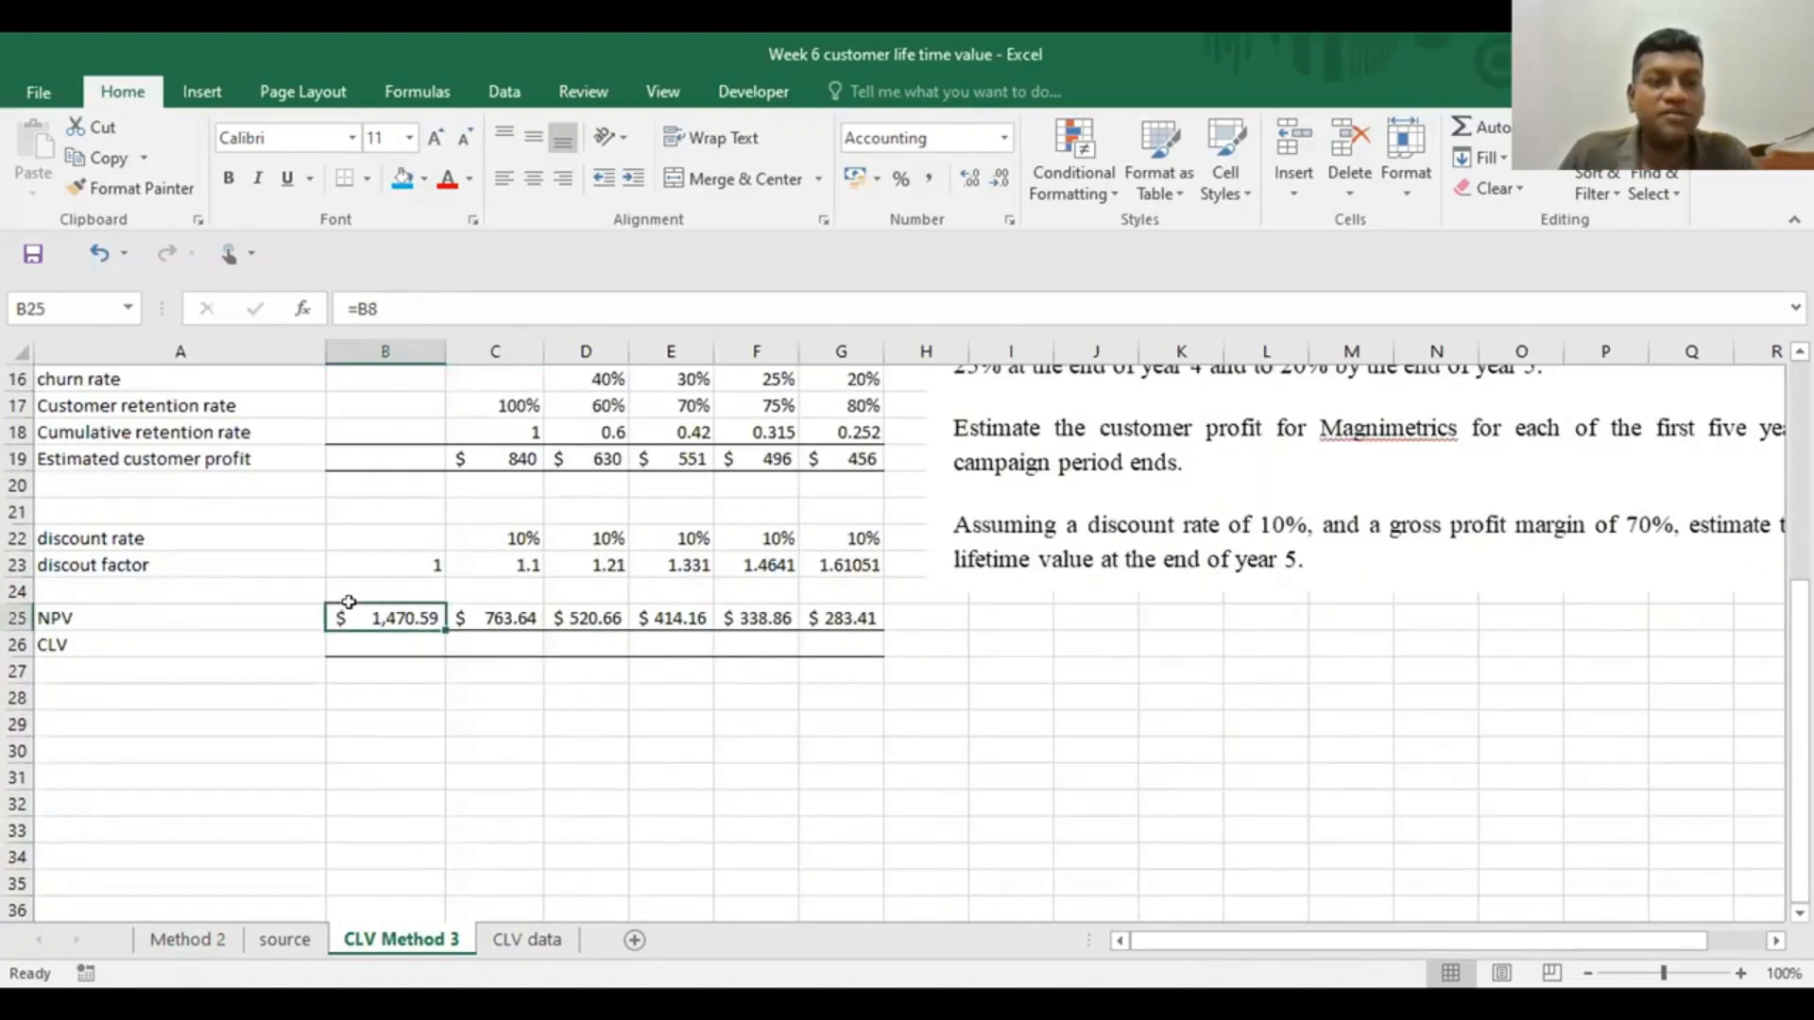
text(0)
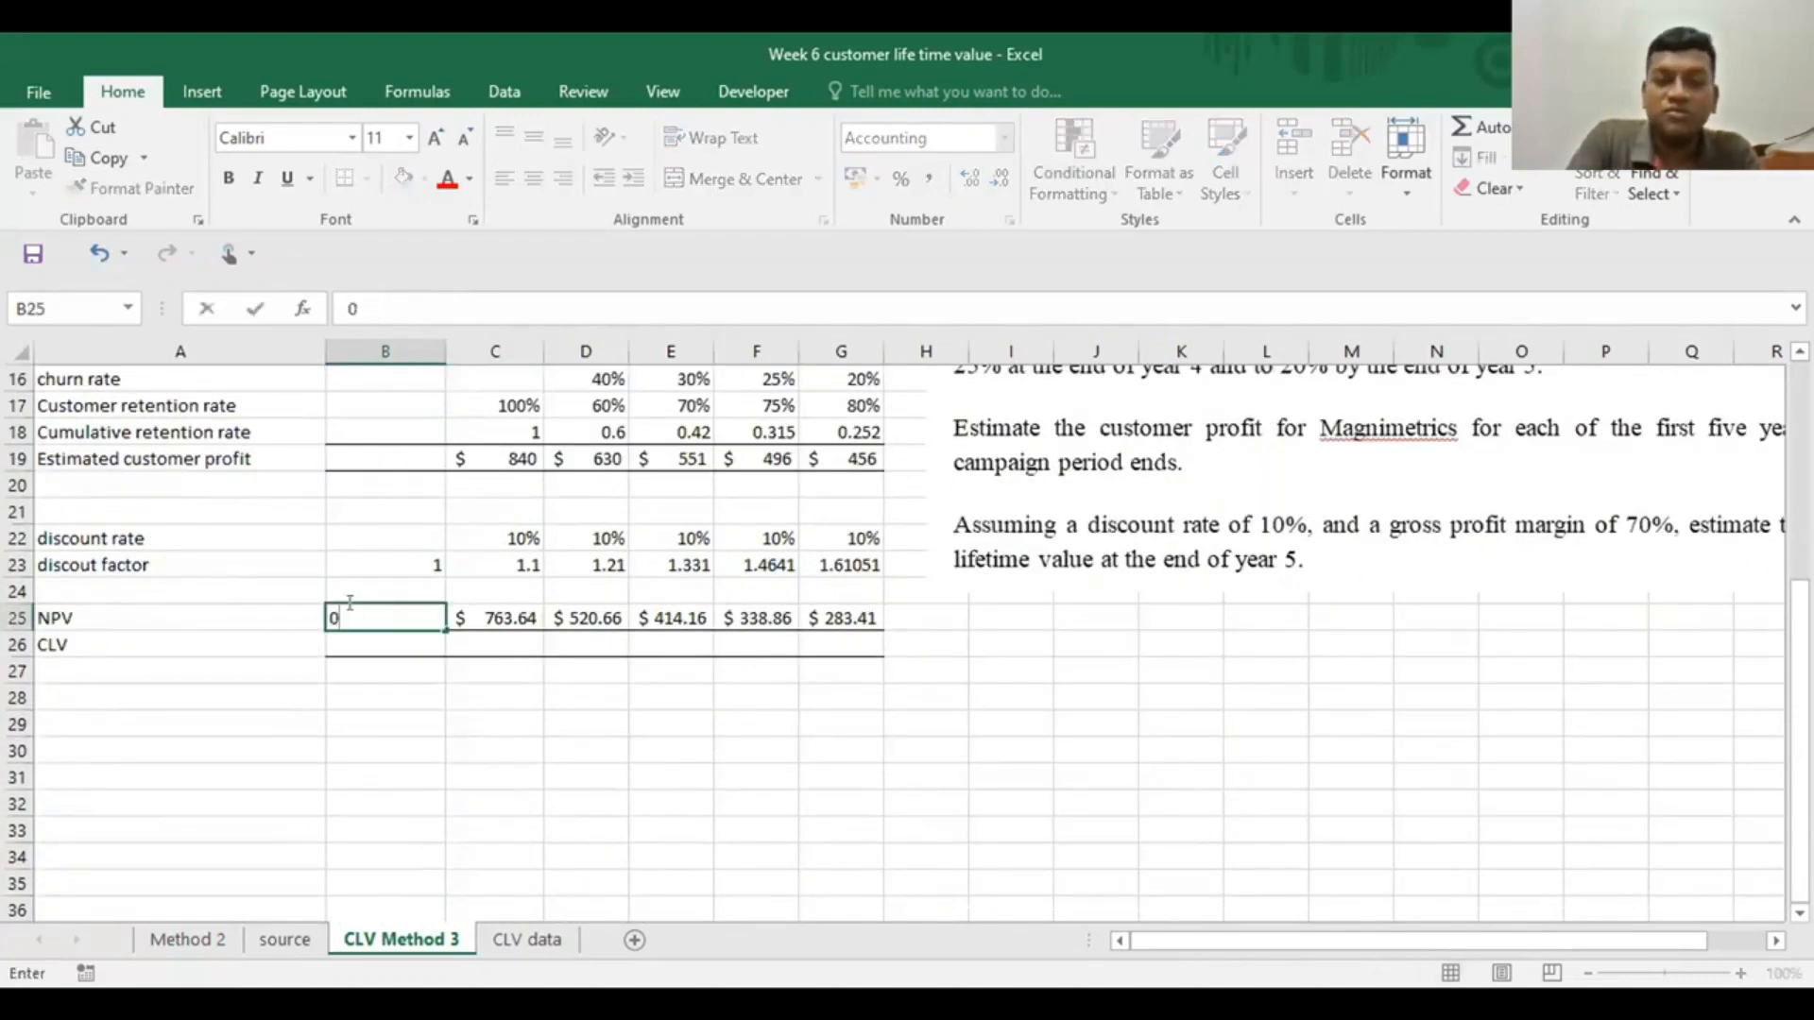
text(-)
scroll(348, 599, up, 4)
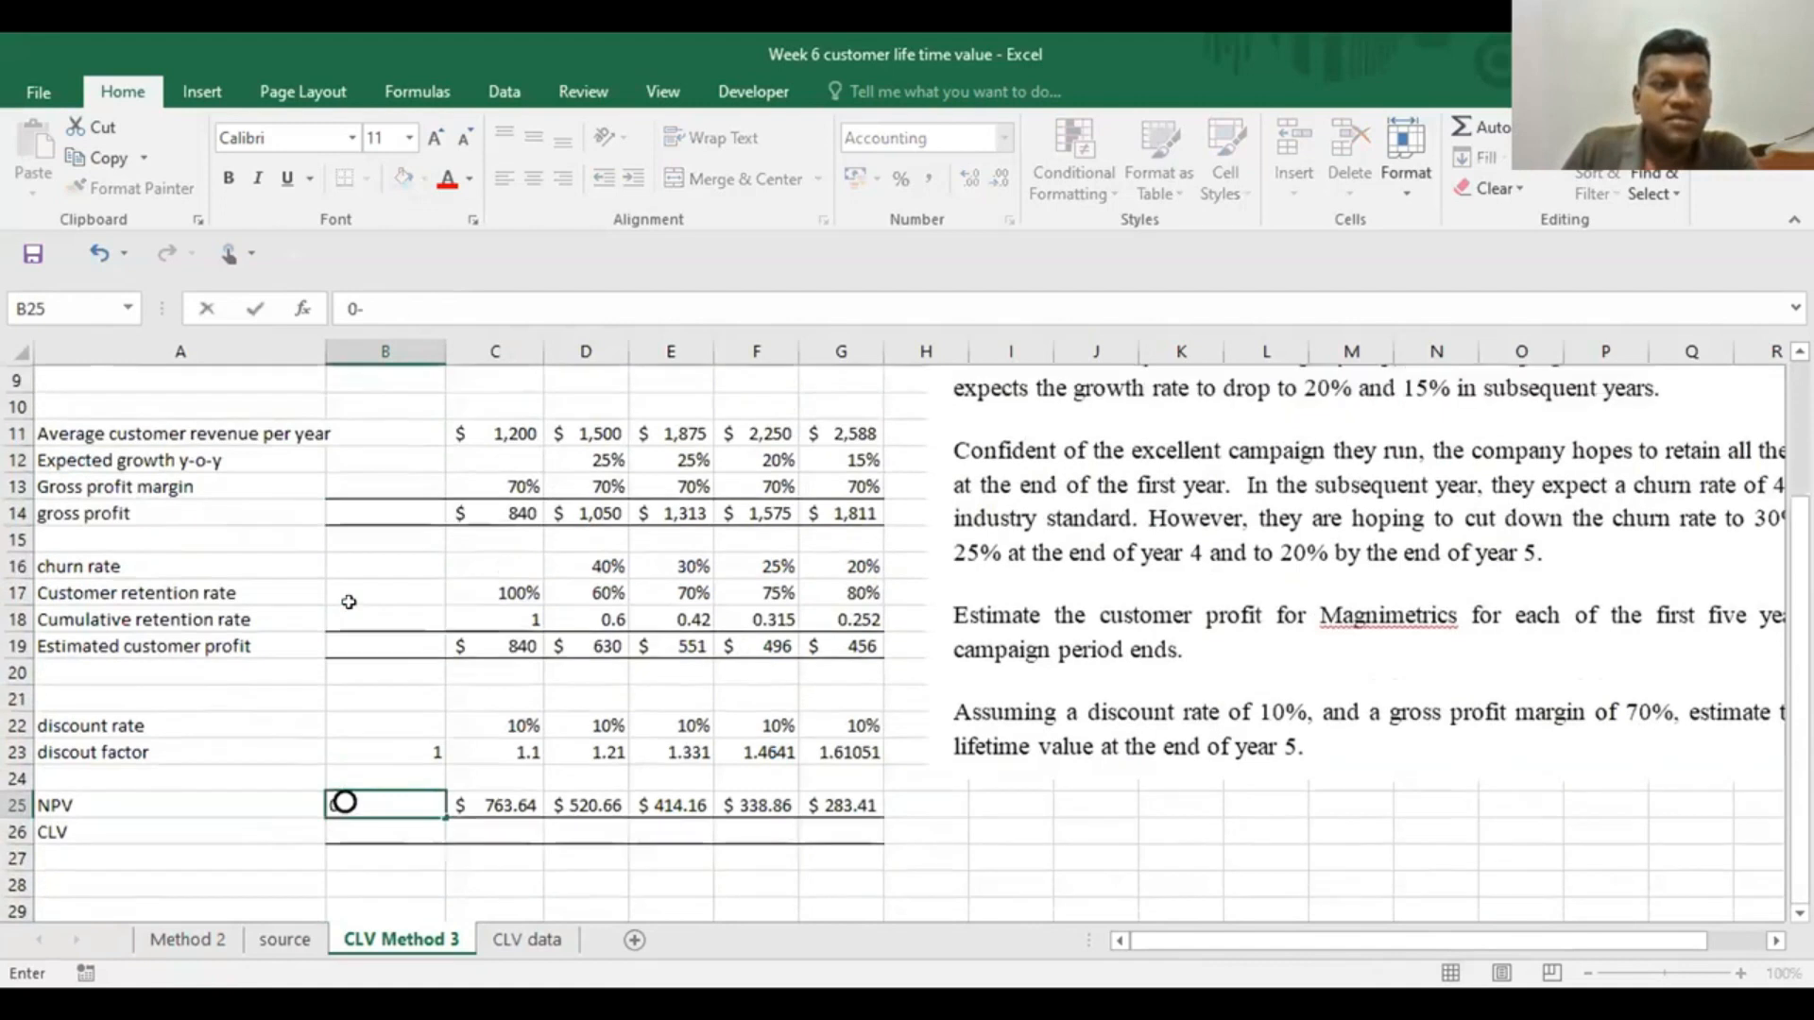
click(376, 487)
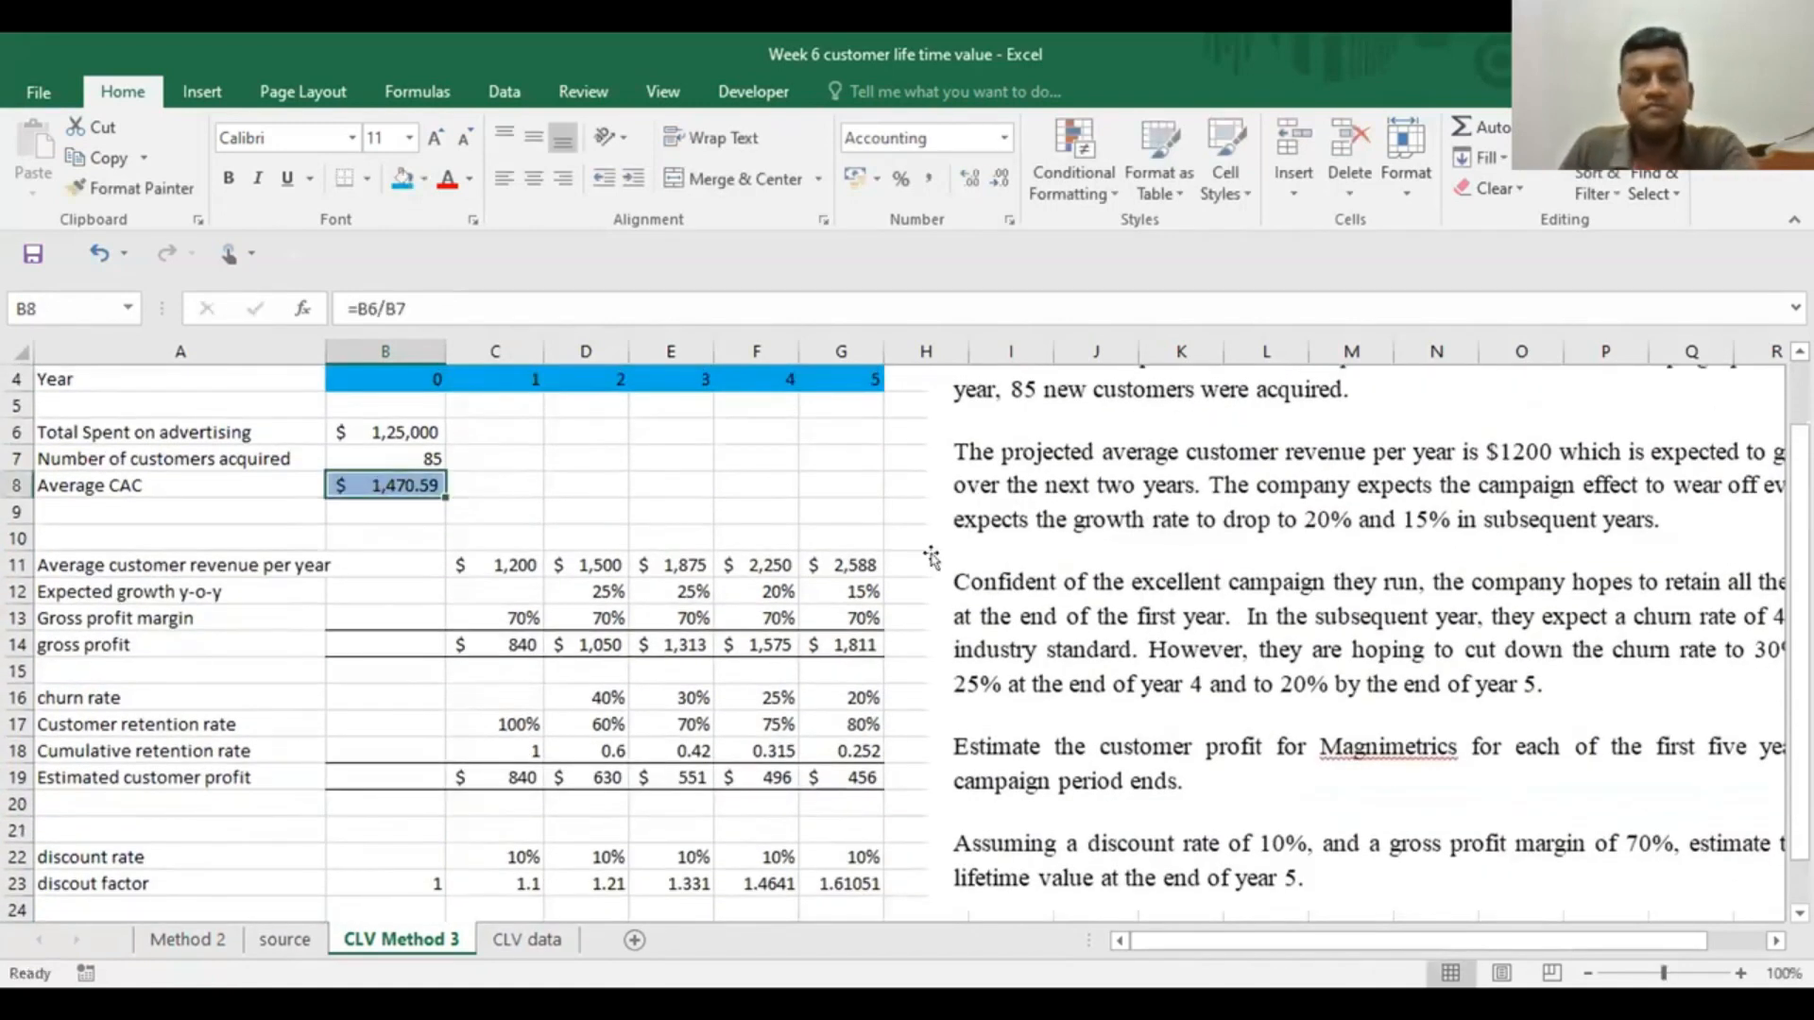
key(Return)
Enter the year 0 NPV in B25 as the formula =0-B8, subtracting the average CAC from zero
scroll(53, 770, down, 3)
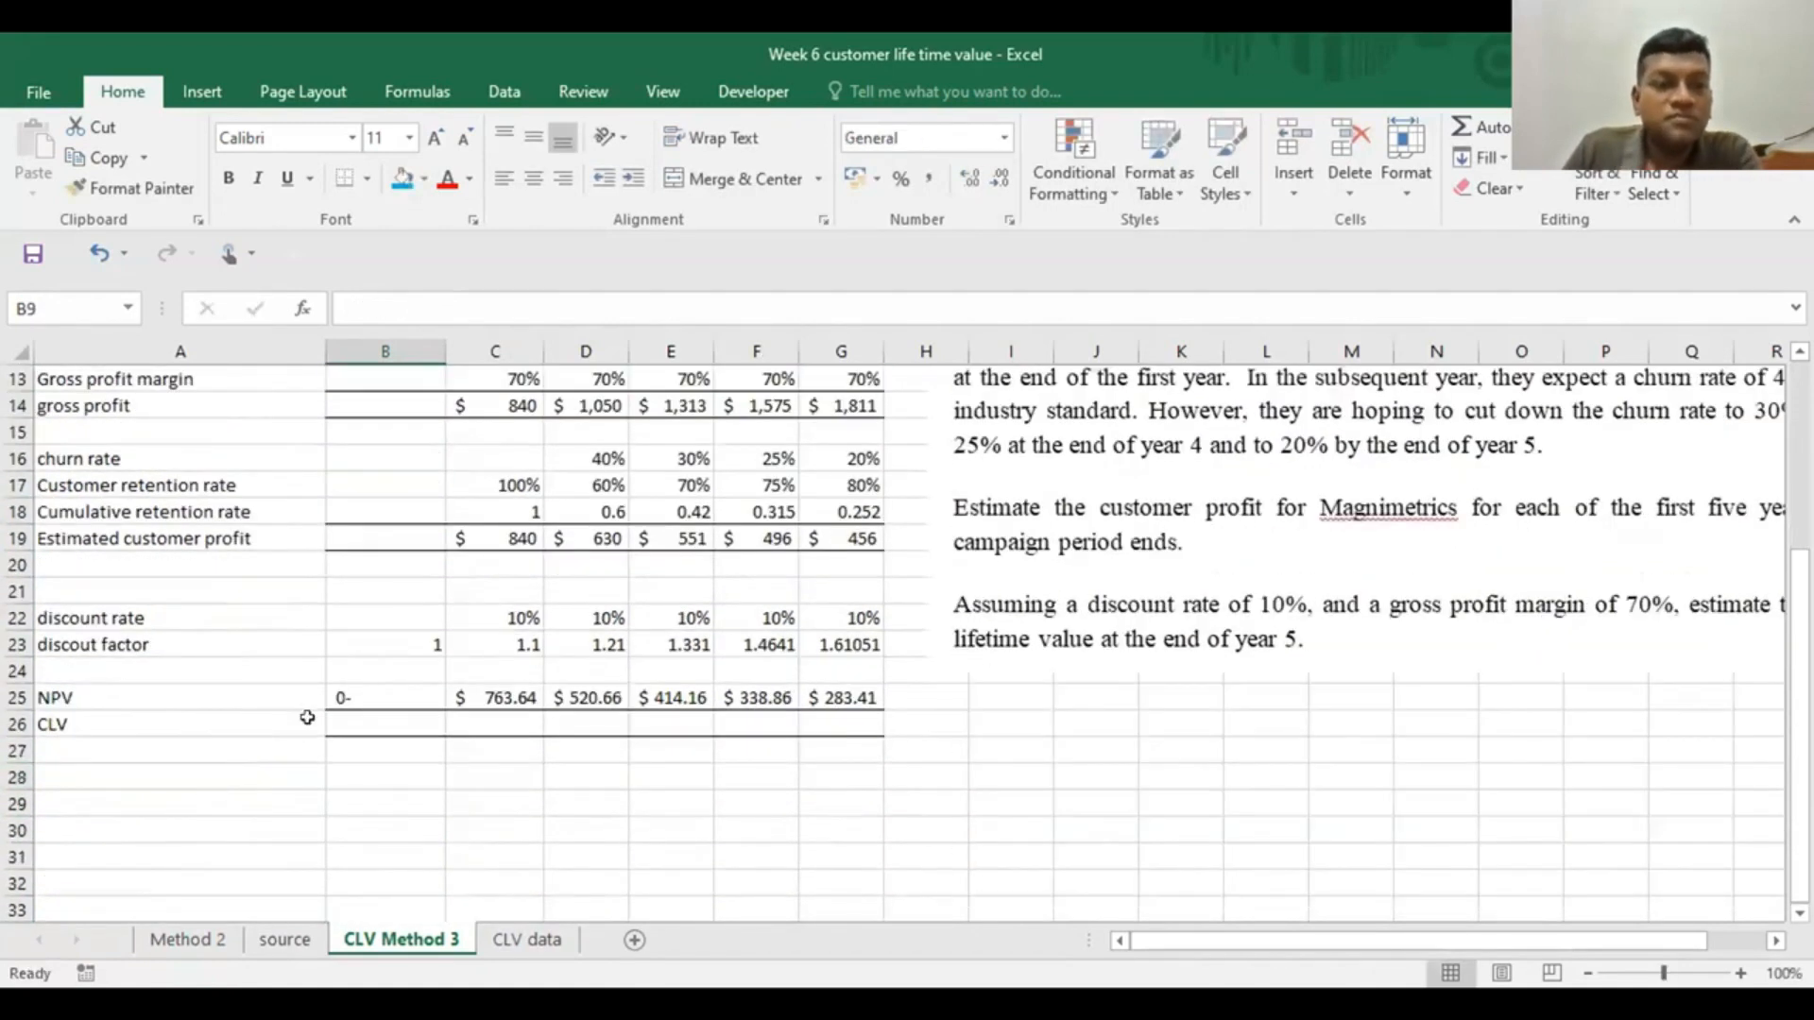
click(351, 690)
text(=)
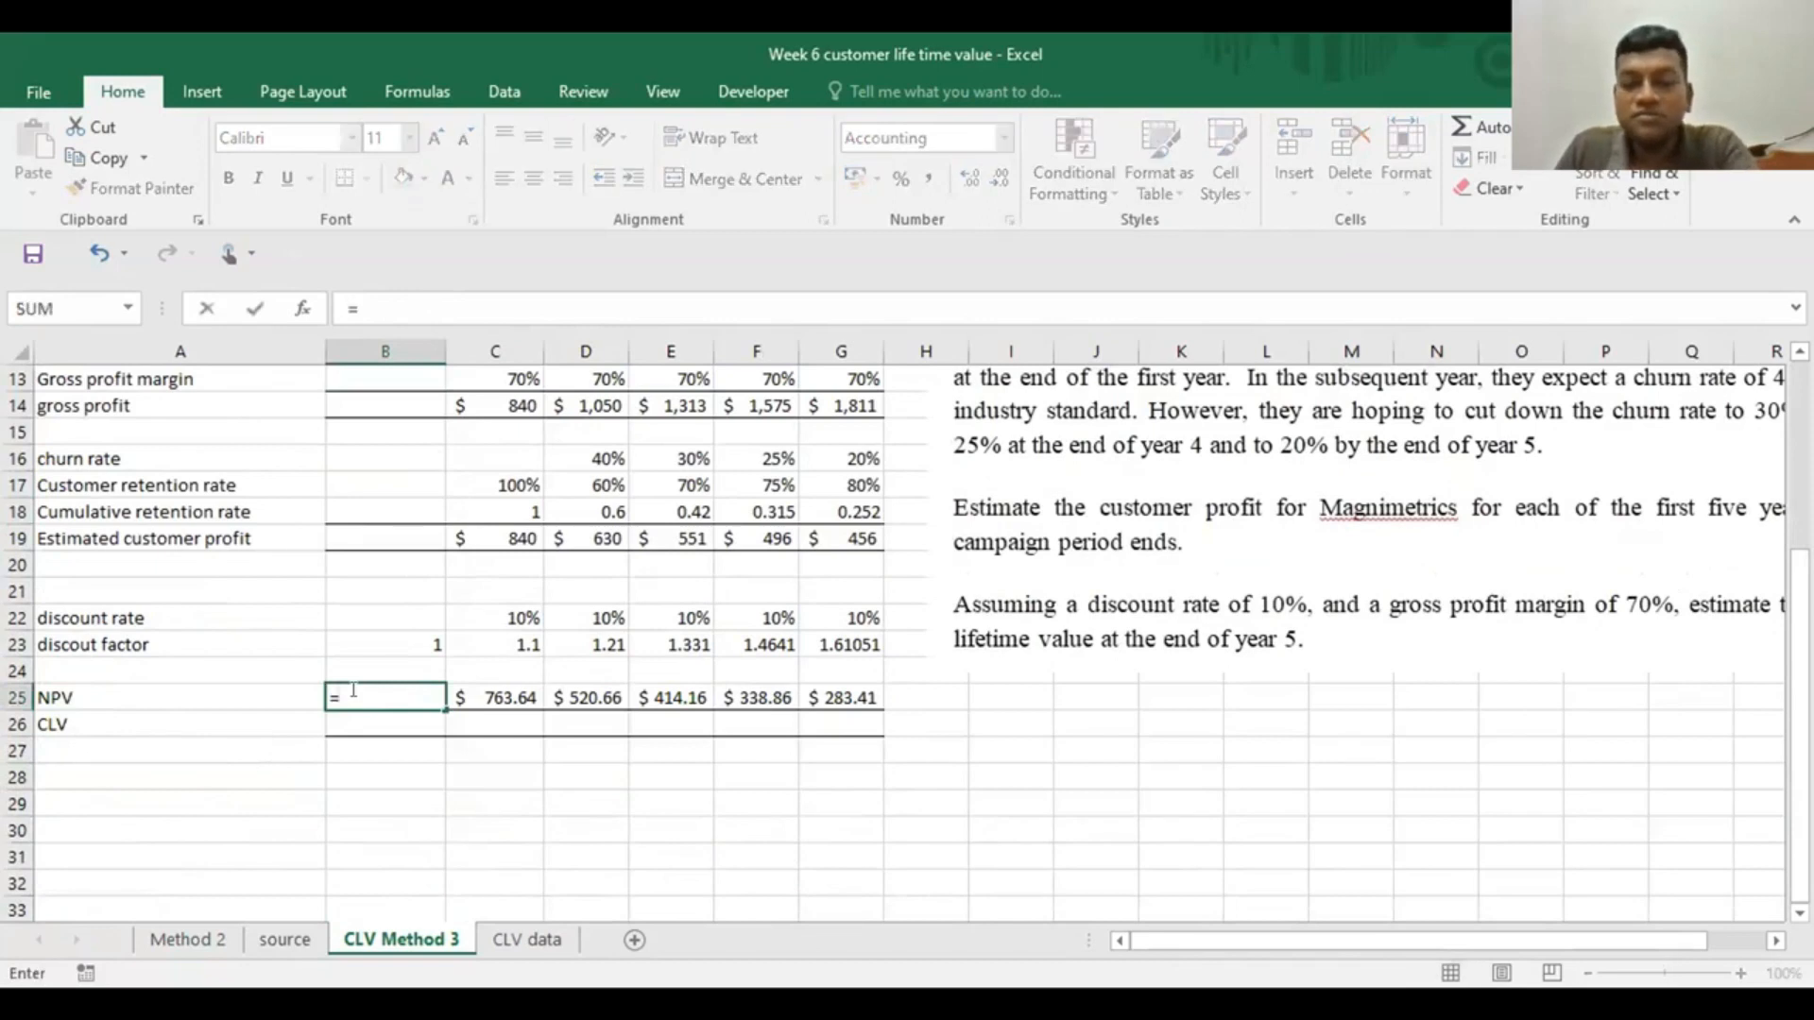
text(0-)
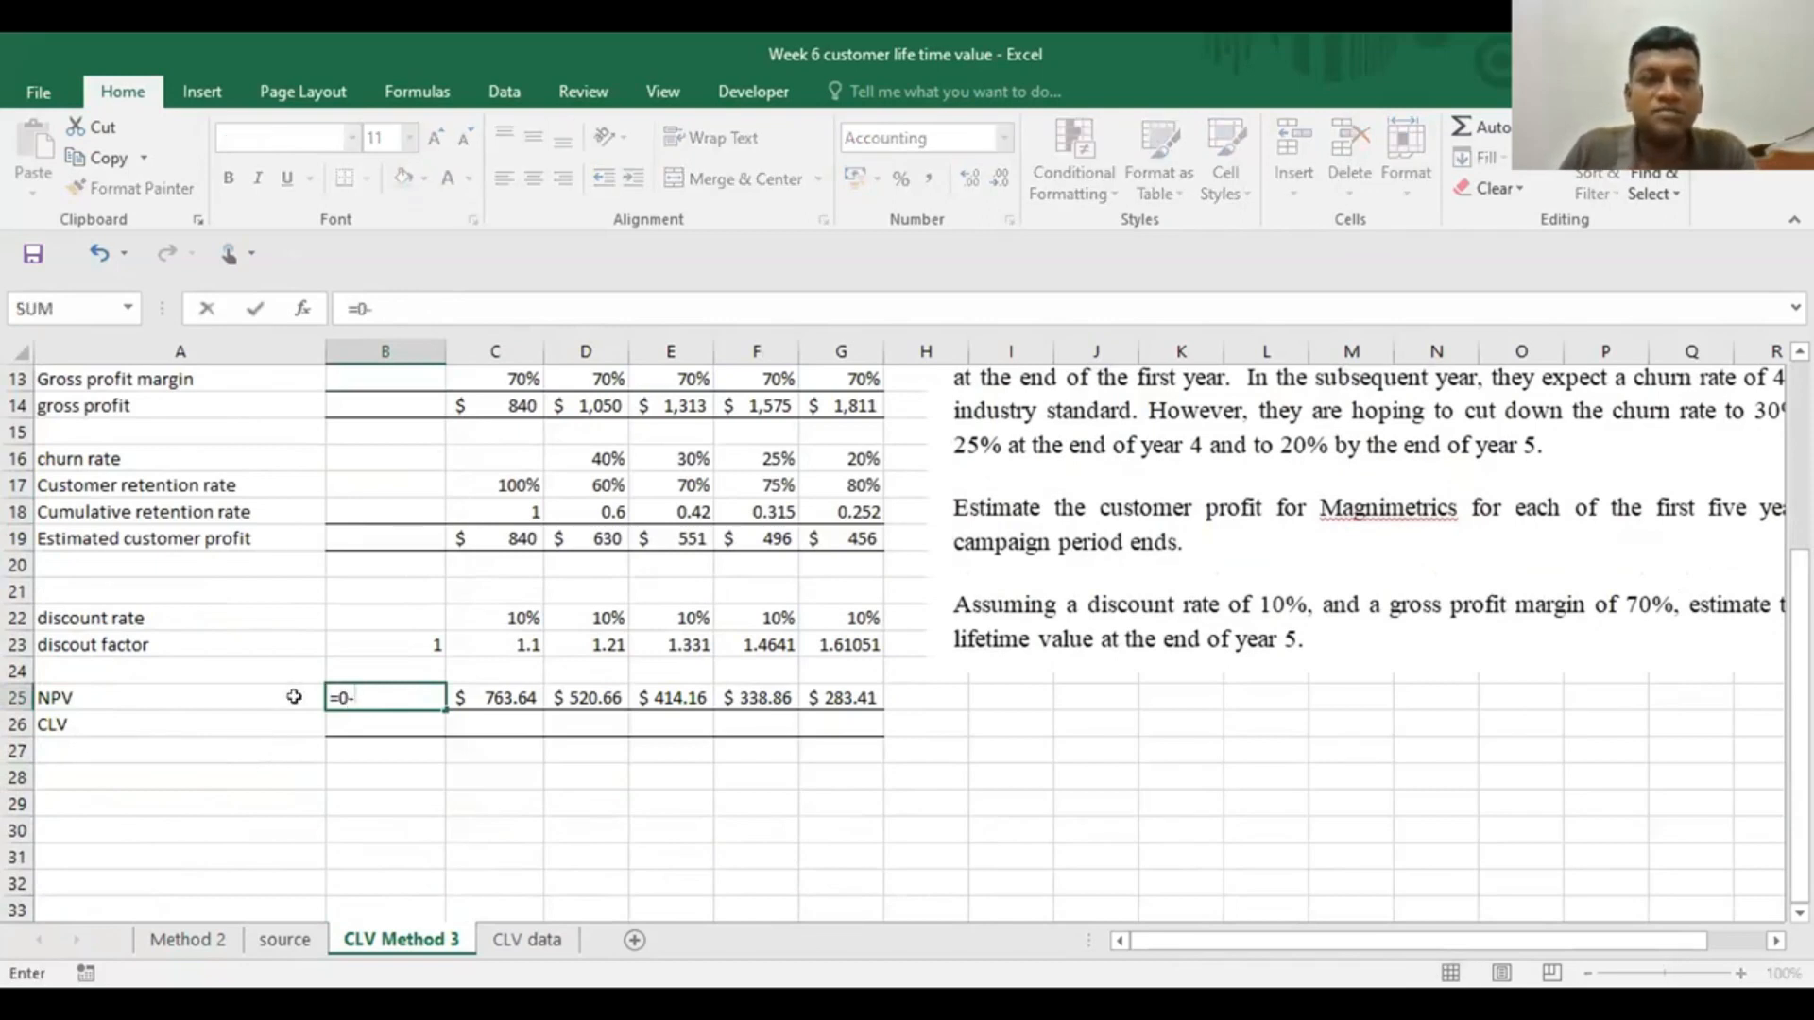
scroll(1800, 662, up, 3)
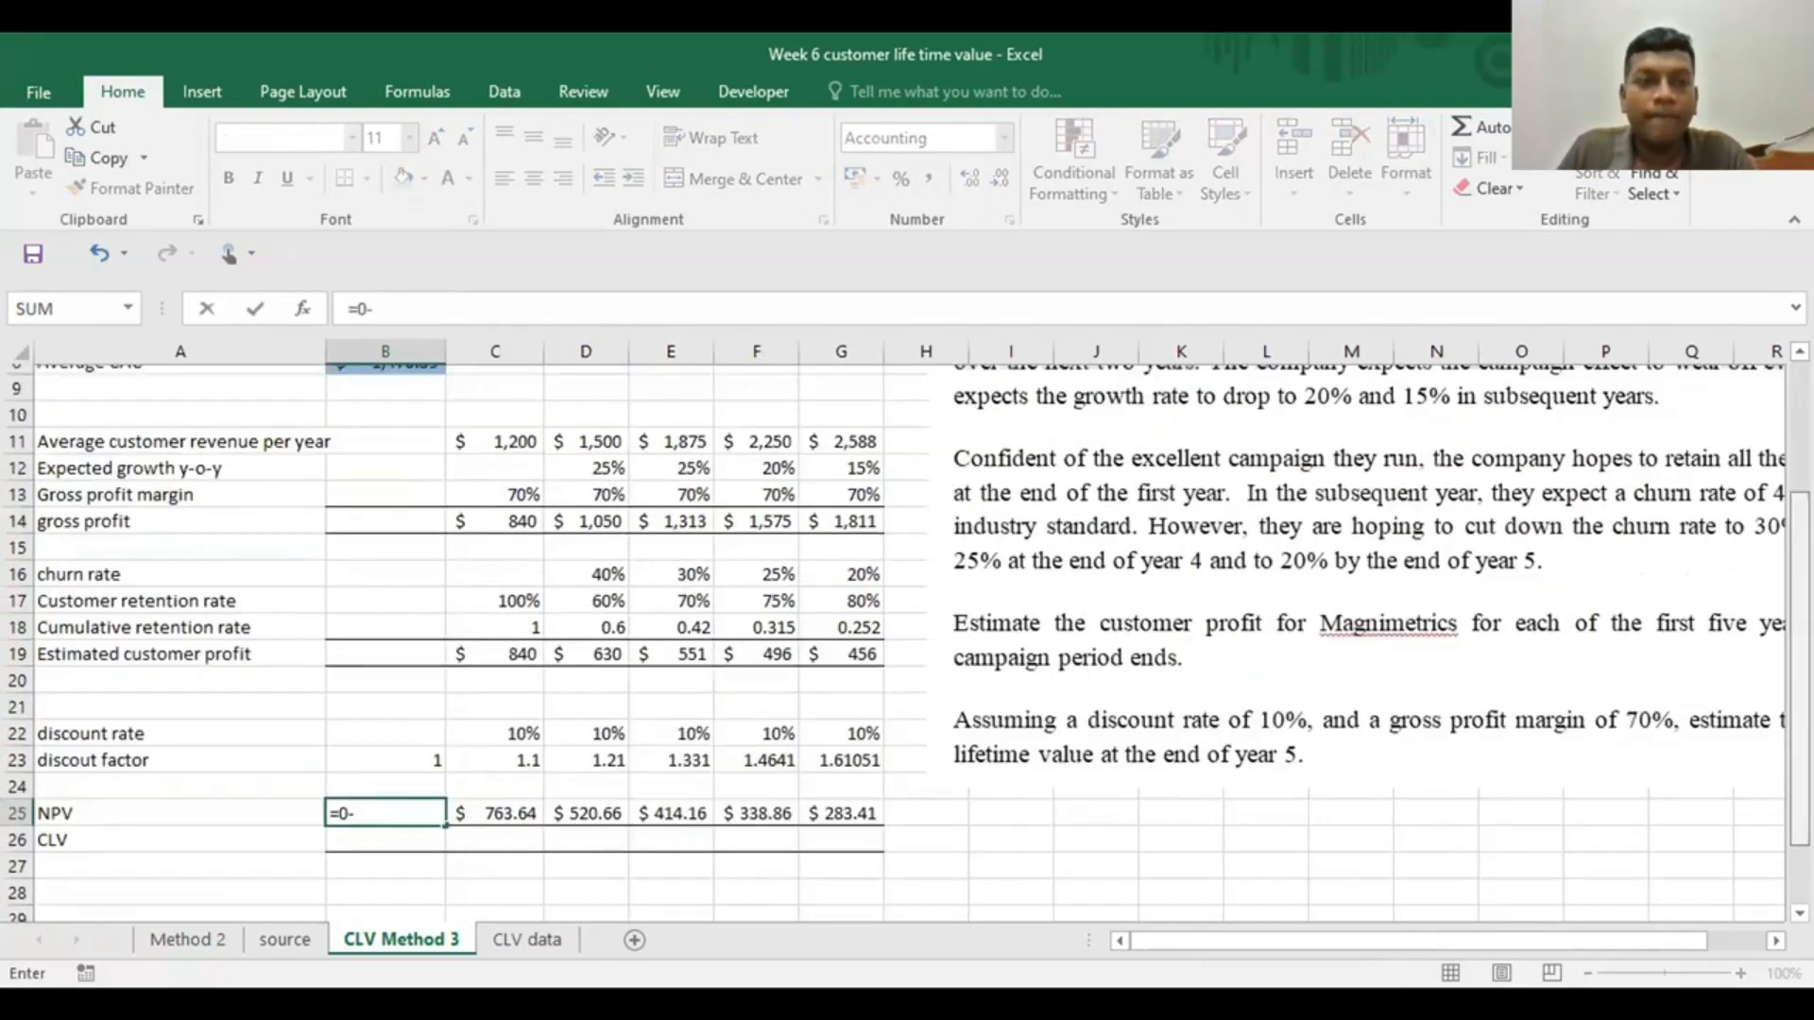
click(397, 430)
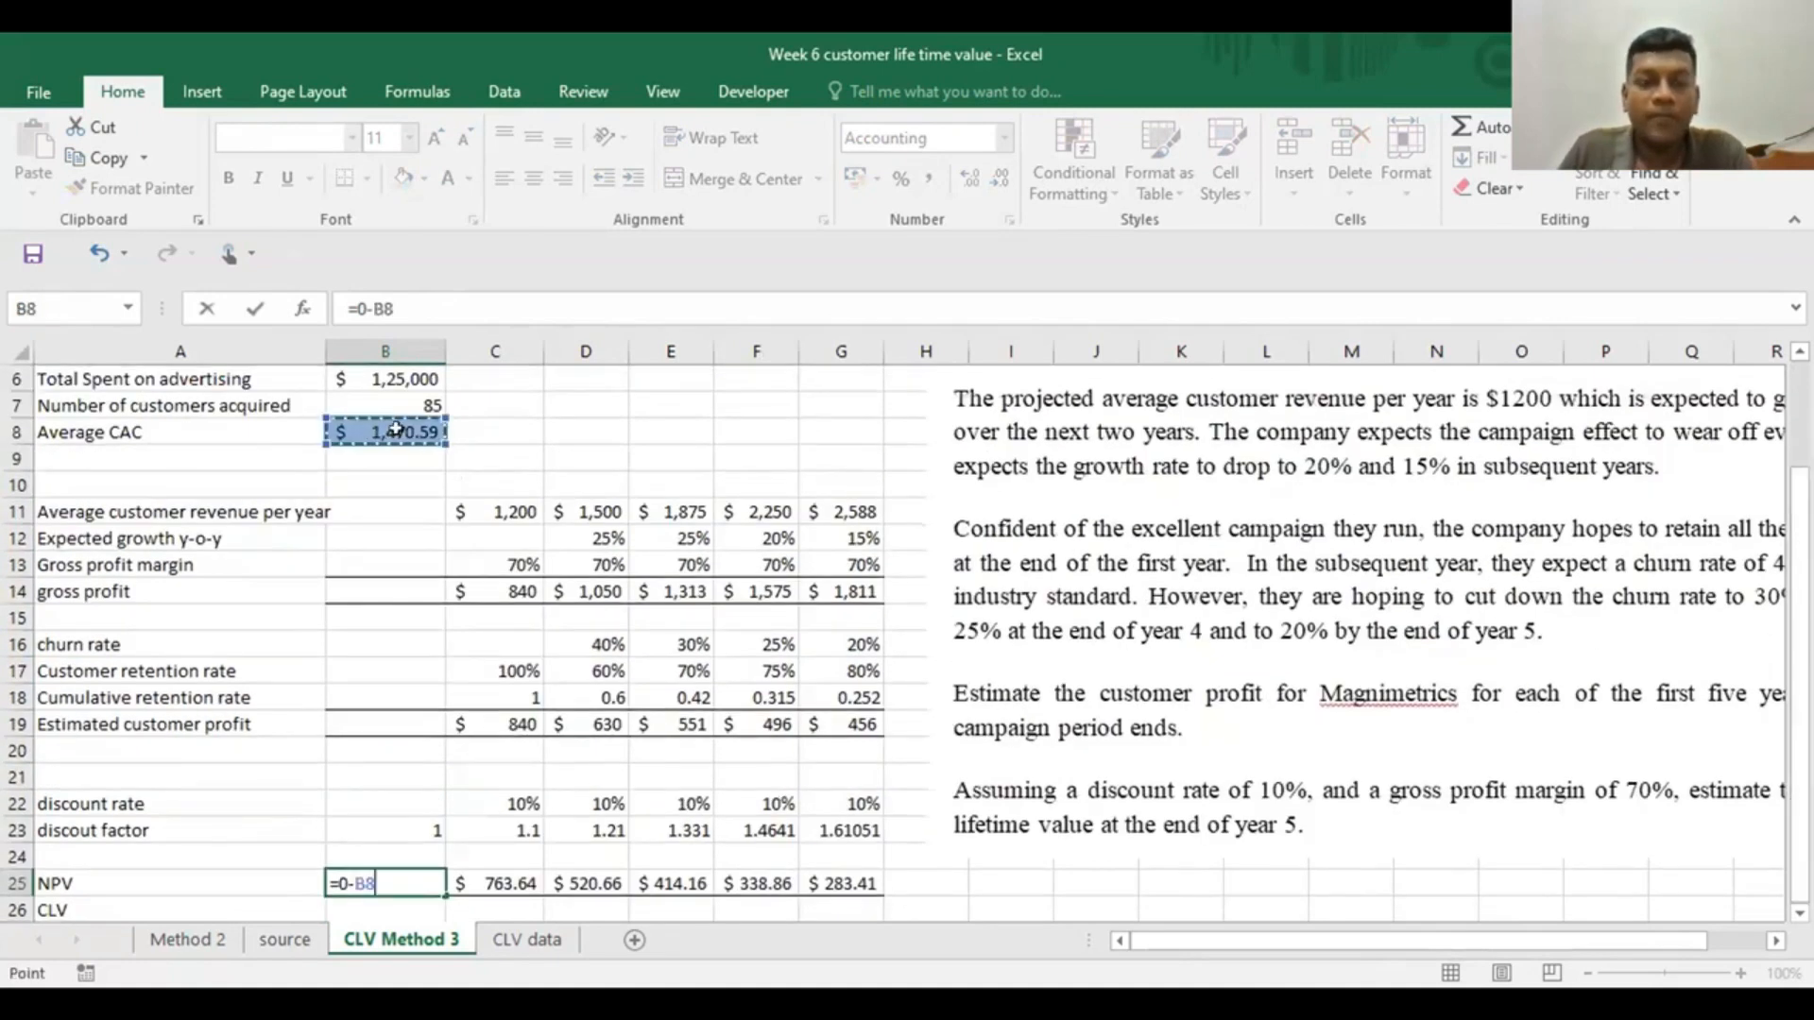
key(Return)
scroll(289, 784, down, 2)
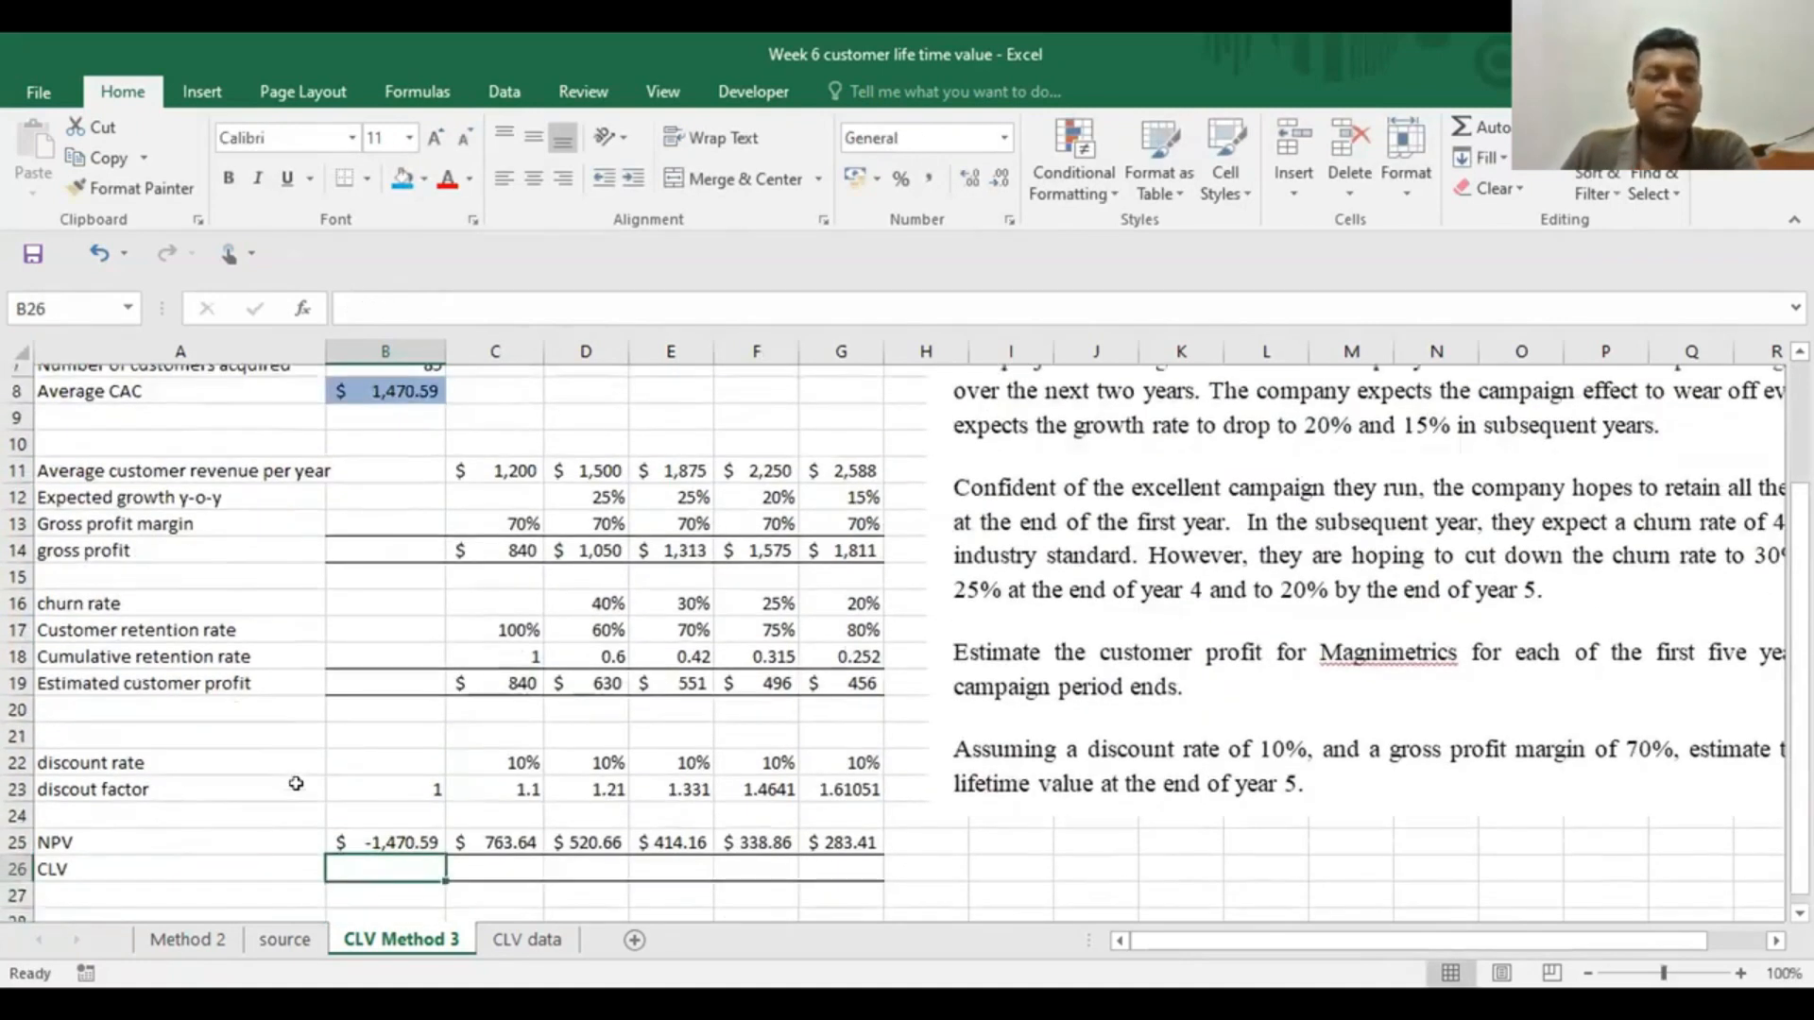
click(284, 853)
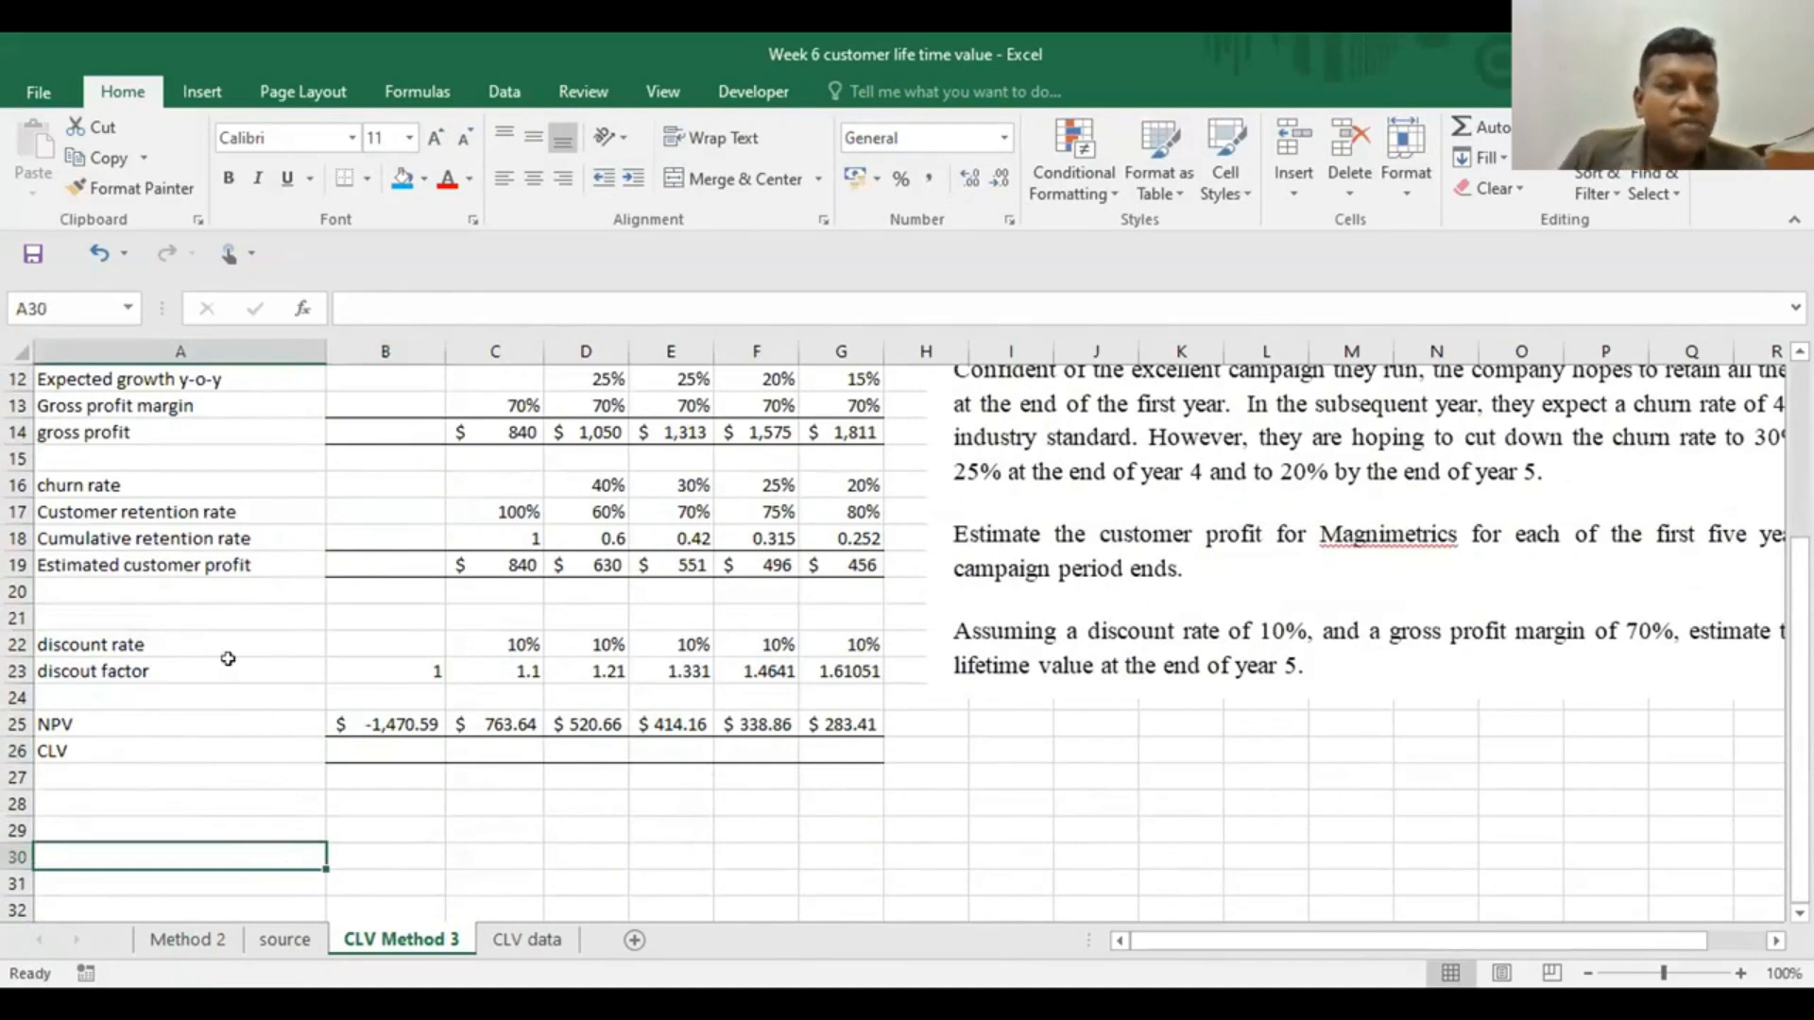
Change the row label in A25 from NPV to PV
click(51, 723)
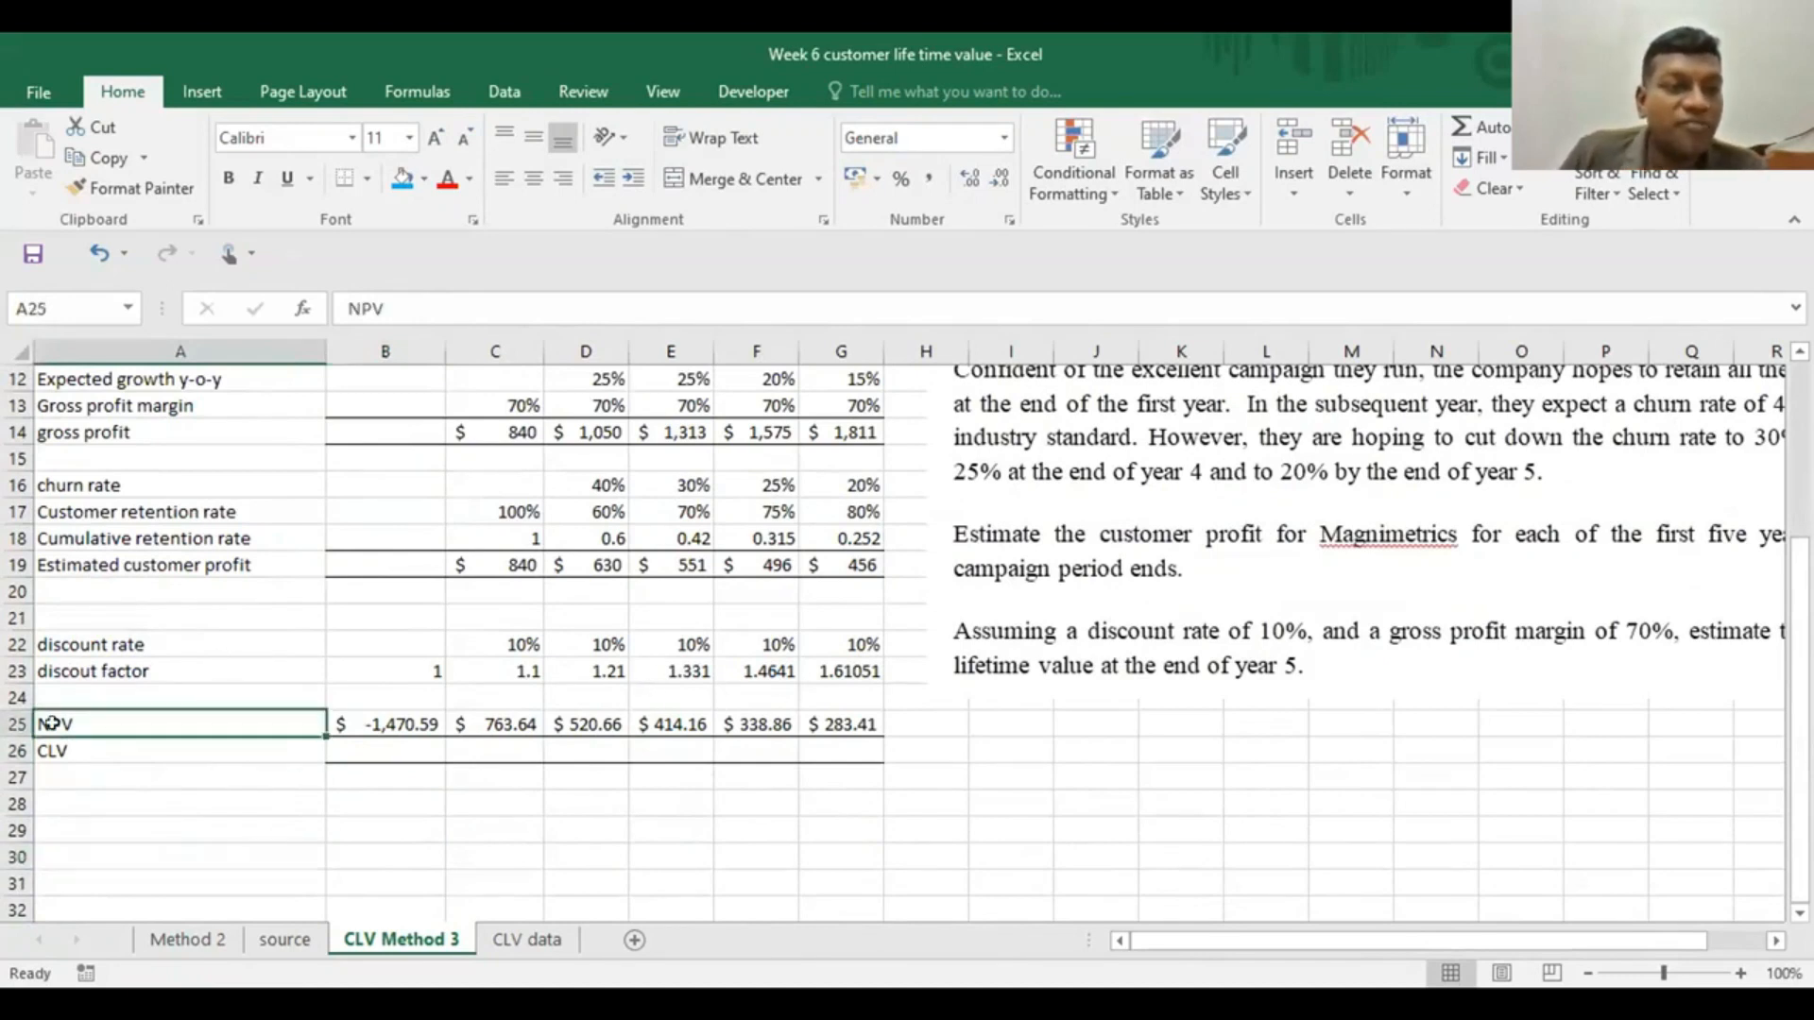
click(376, 309)
key(Home)
key(Delete)
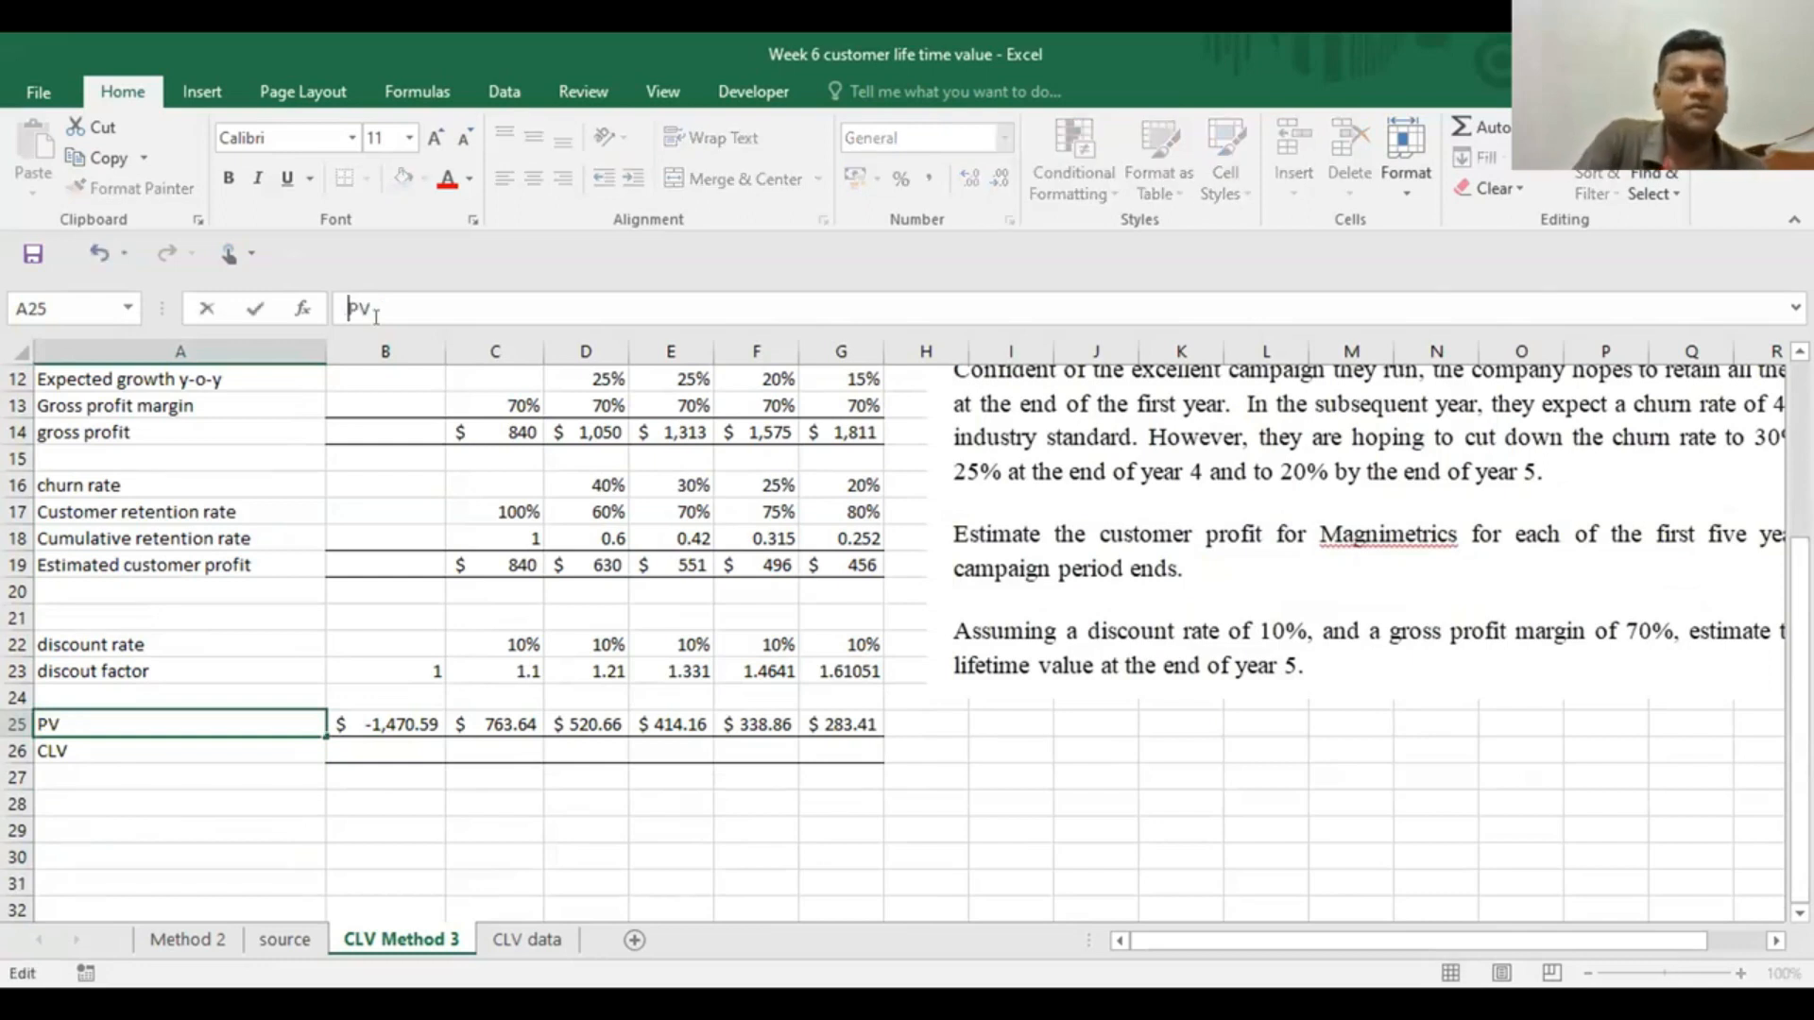
click(250, 856)
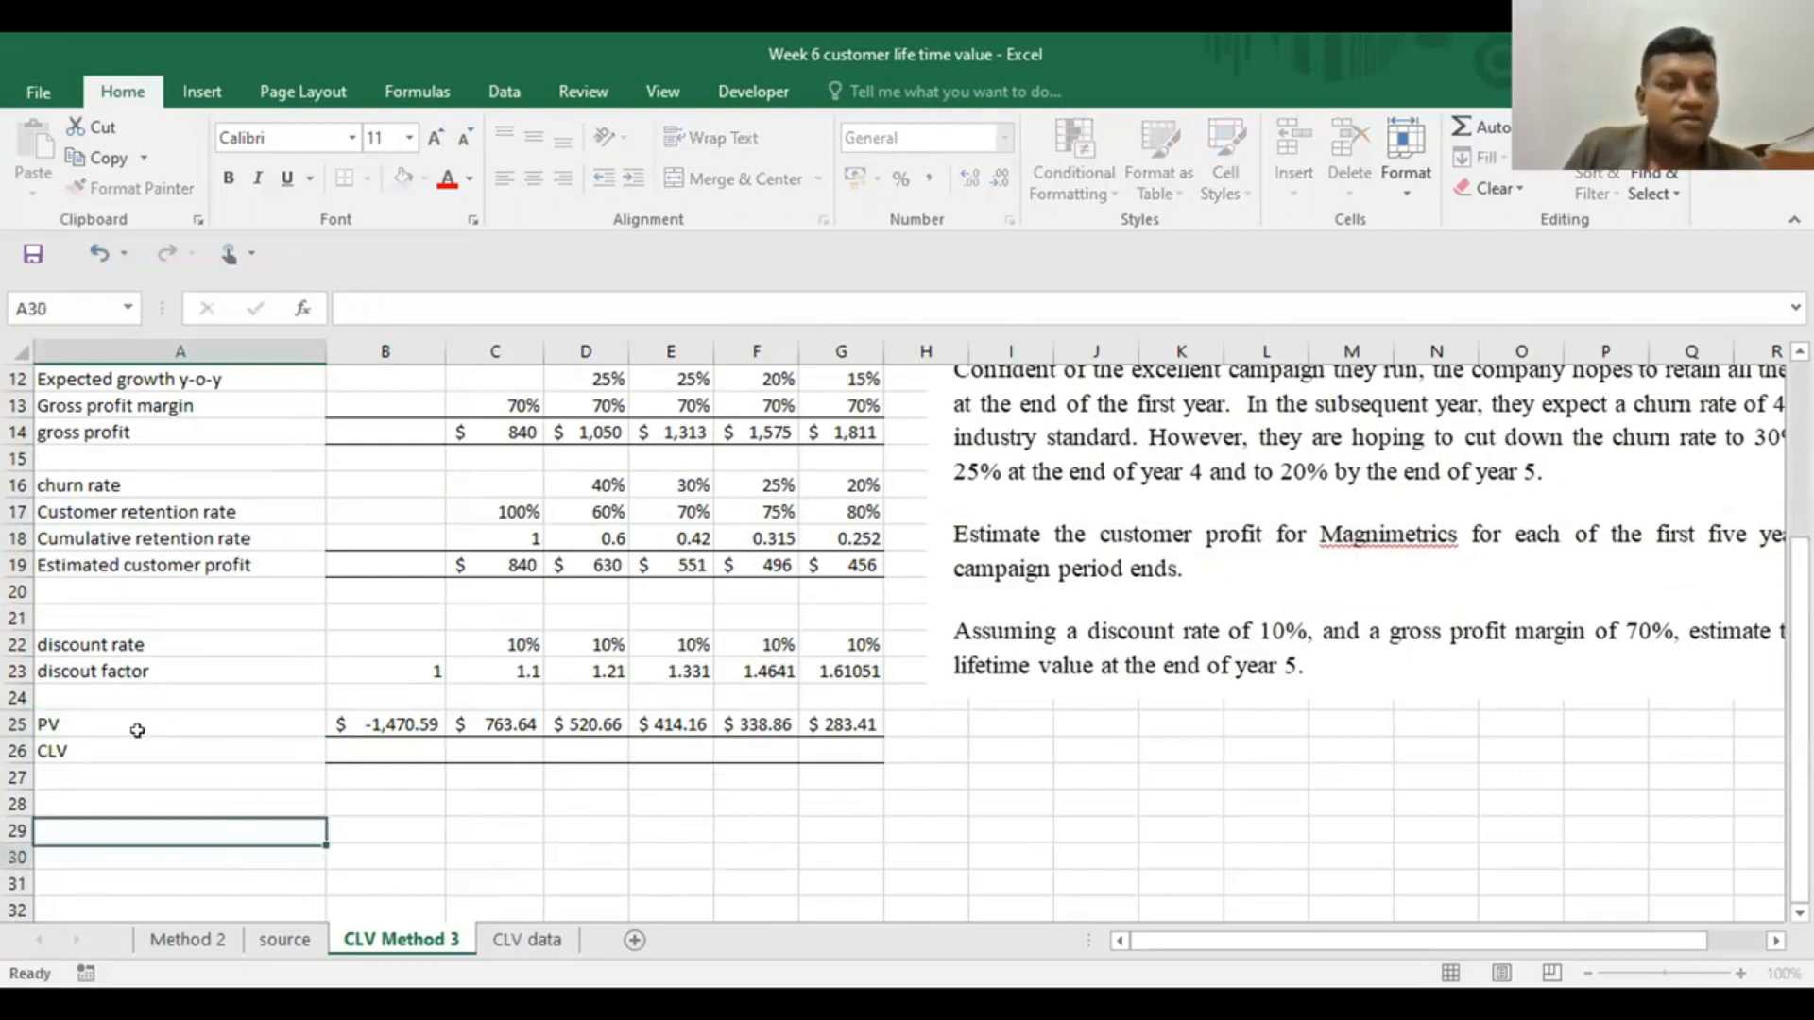
click(76, 718)
click(383, 720)
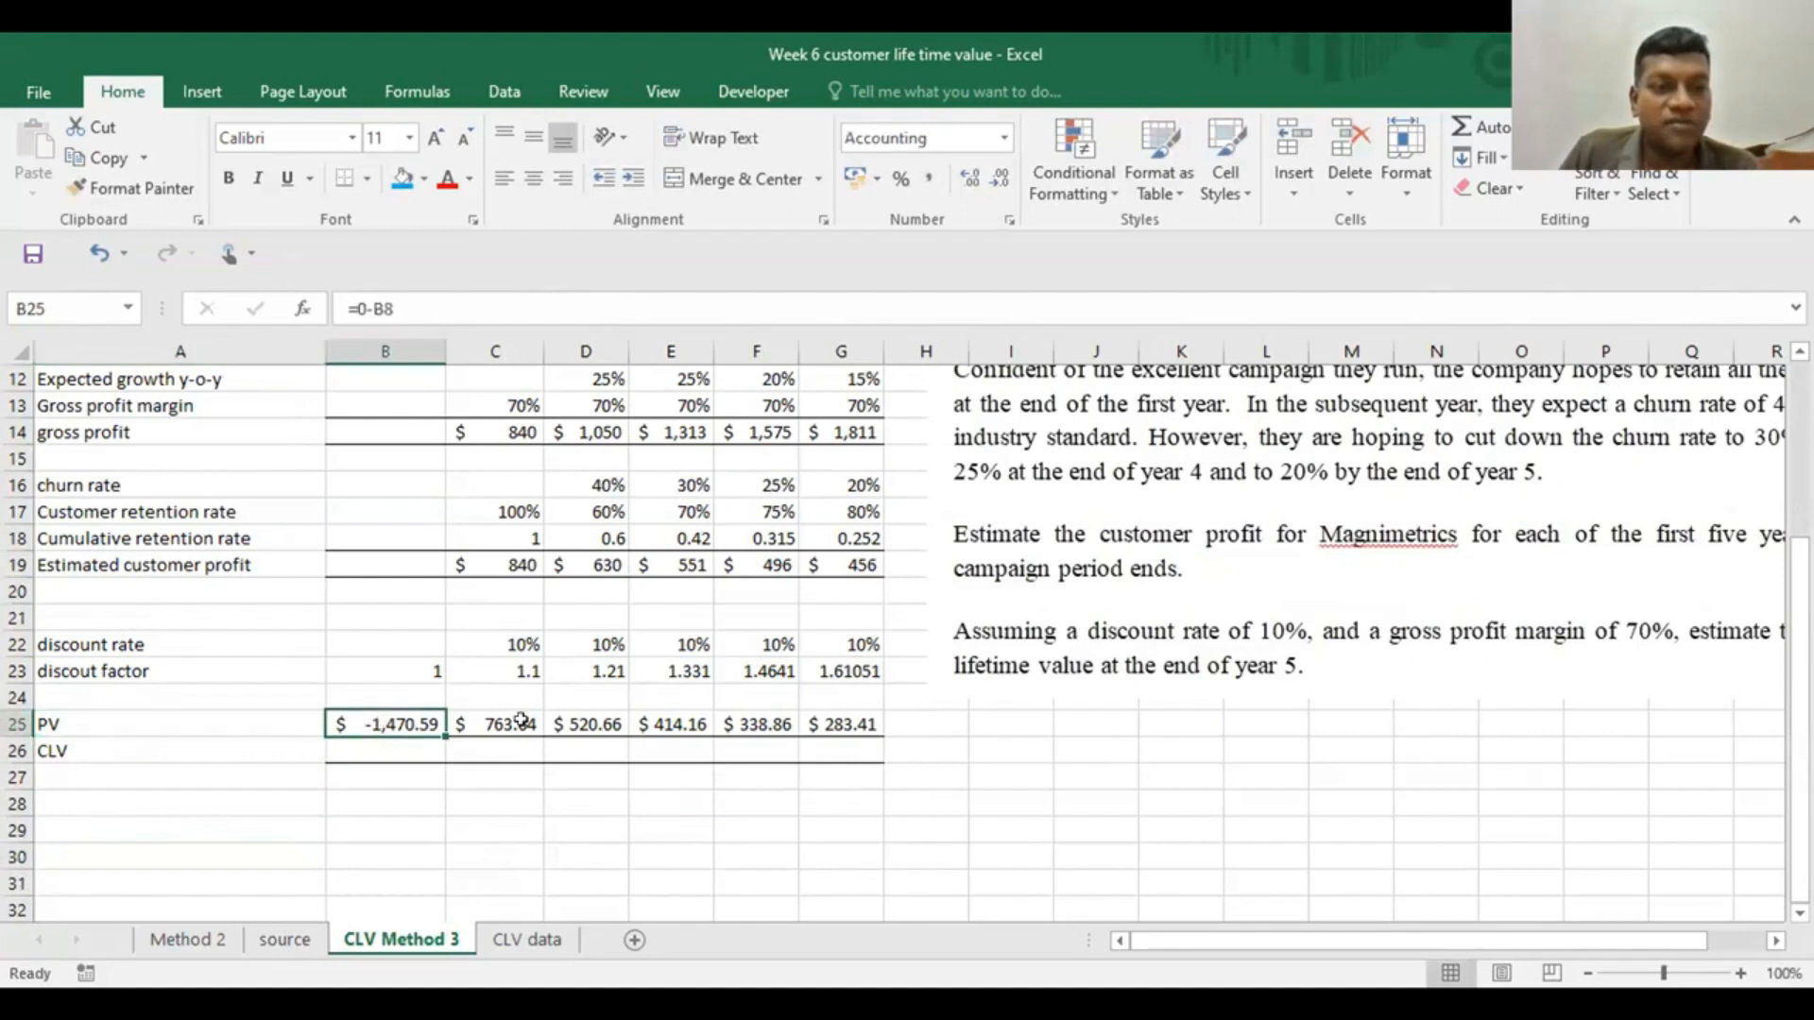
click(475, 724)
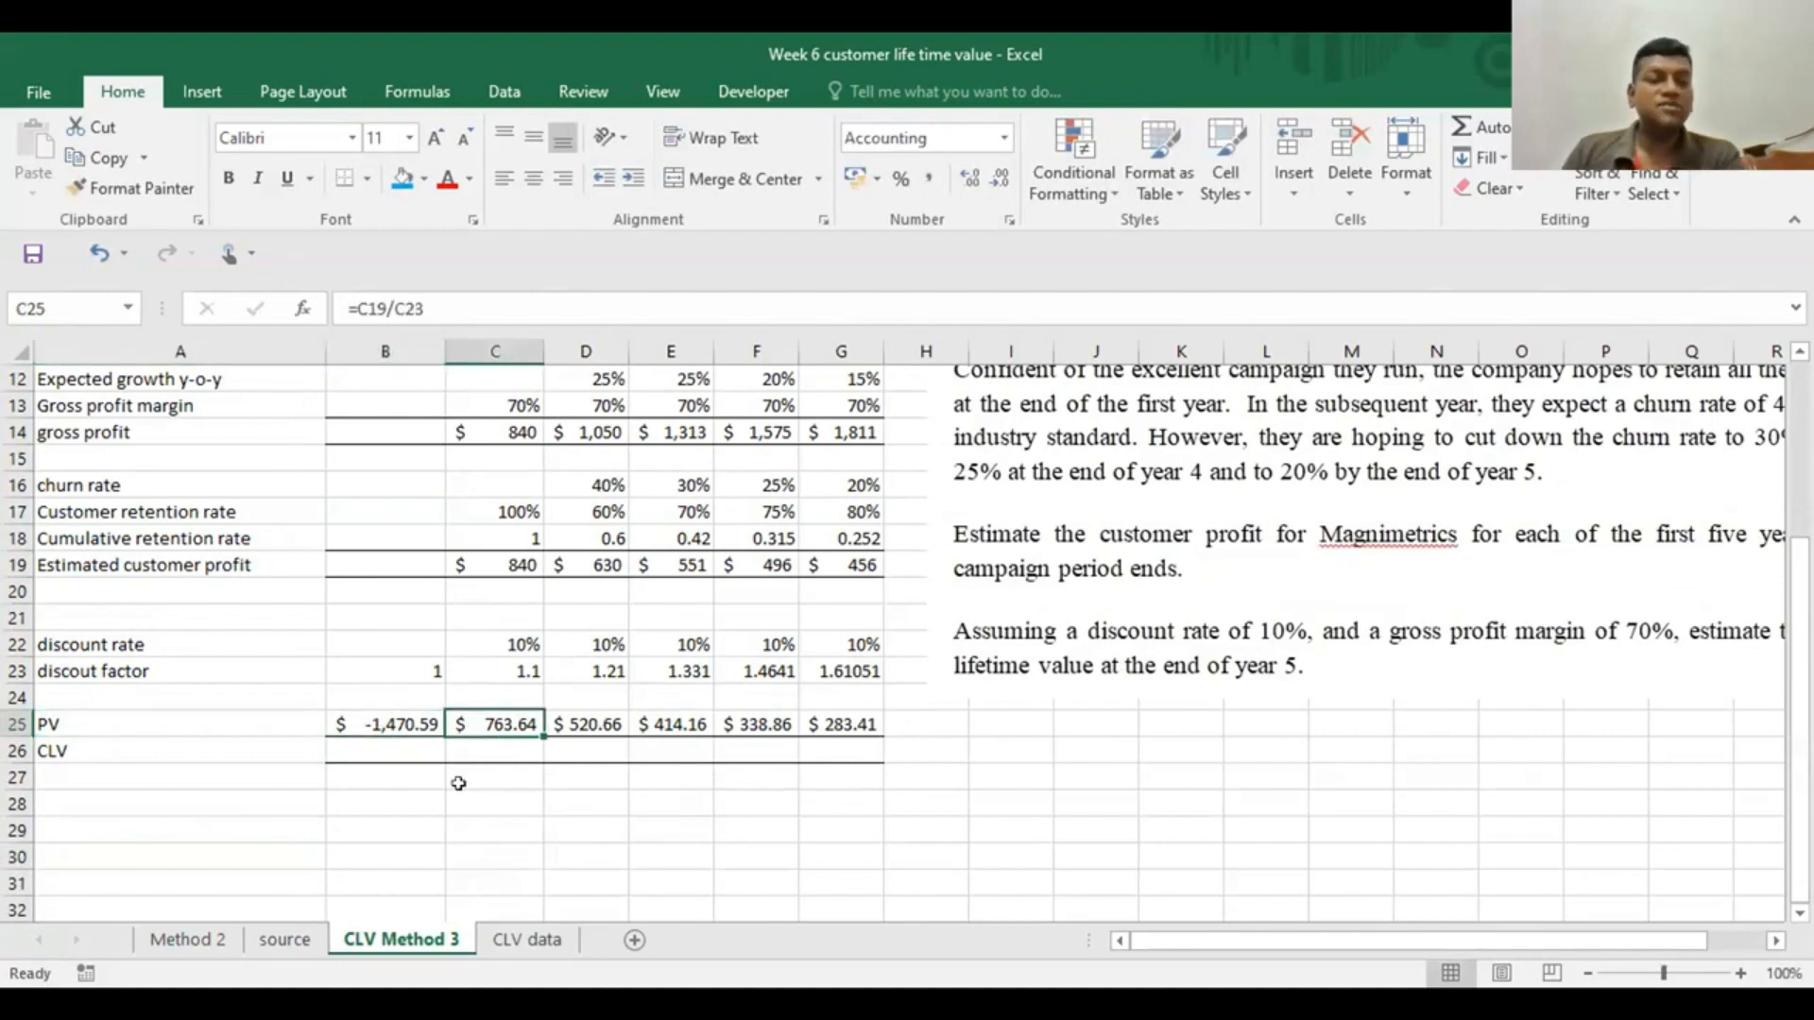
click(375, 748)
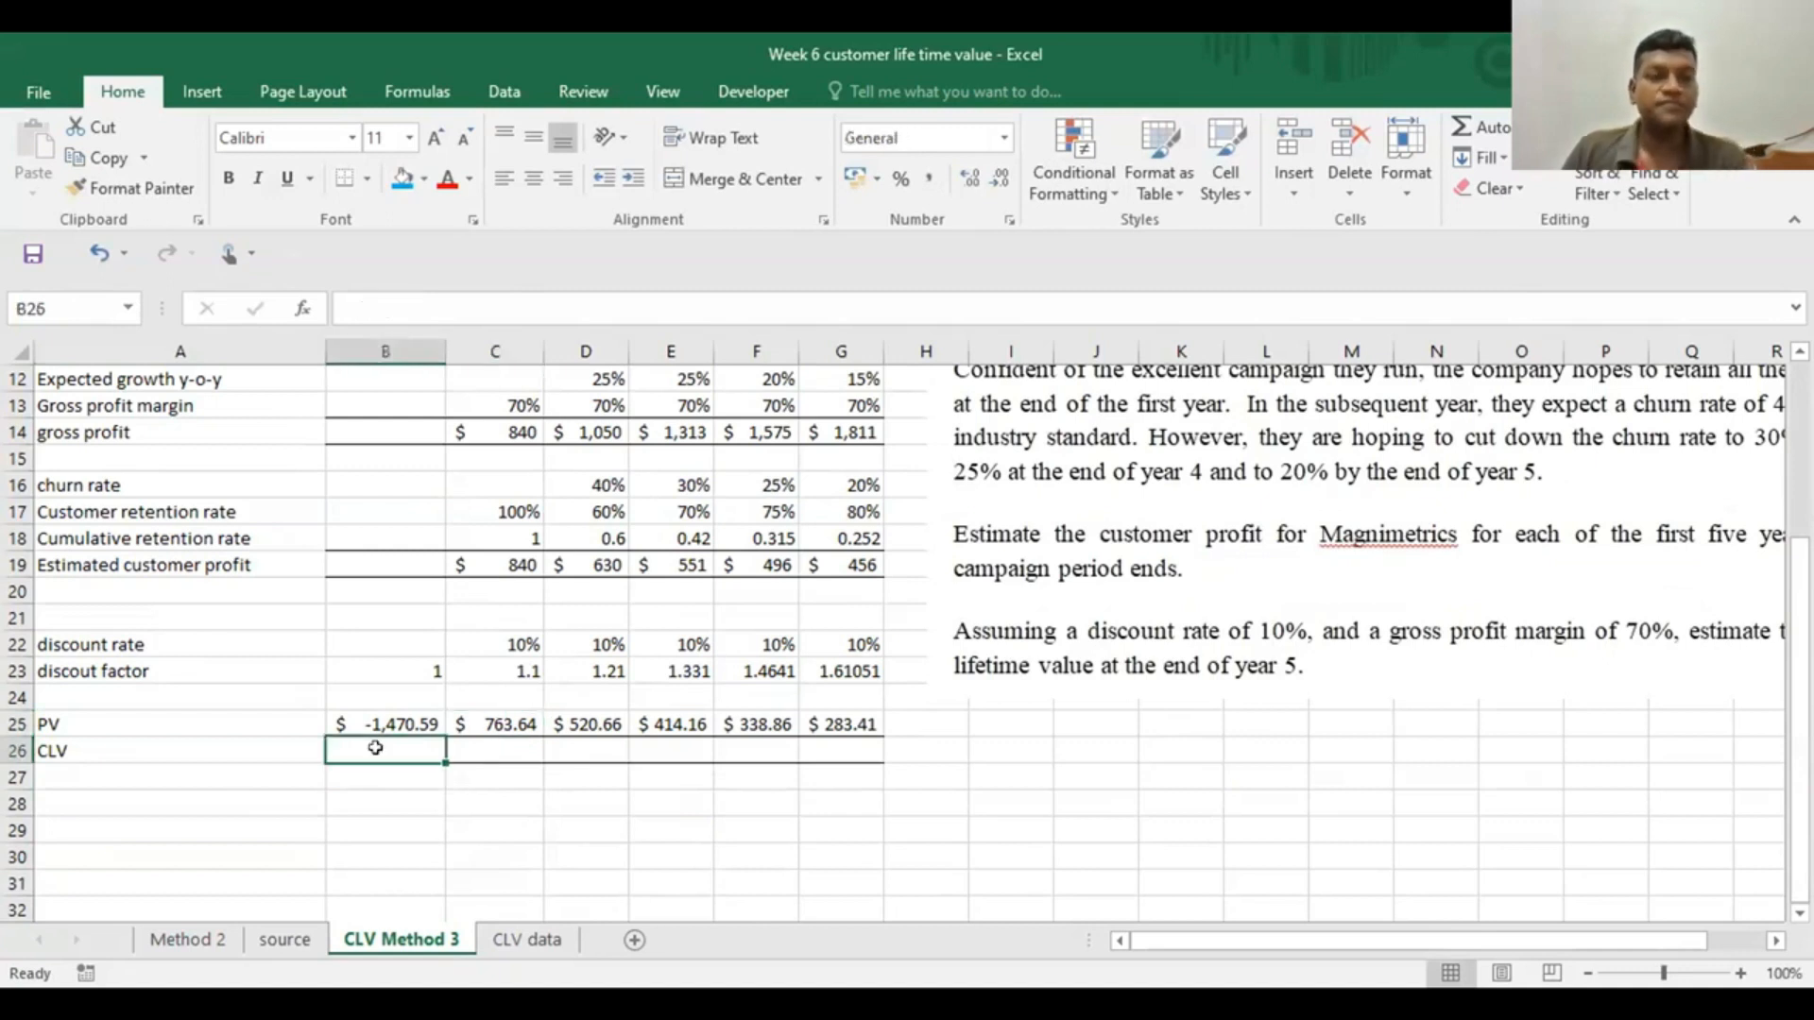
click(479, 740)
text(=)
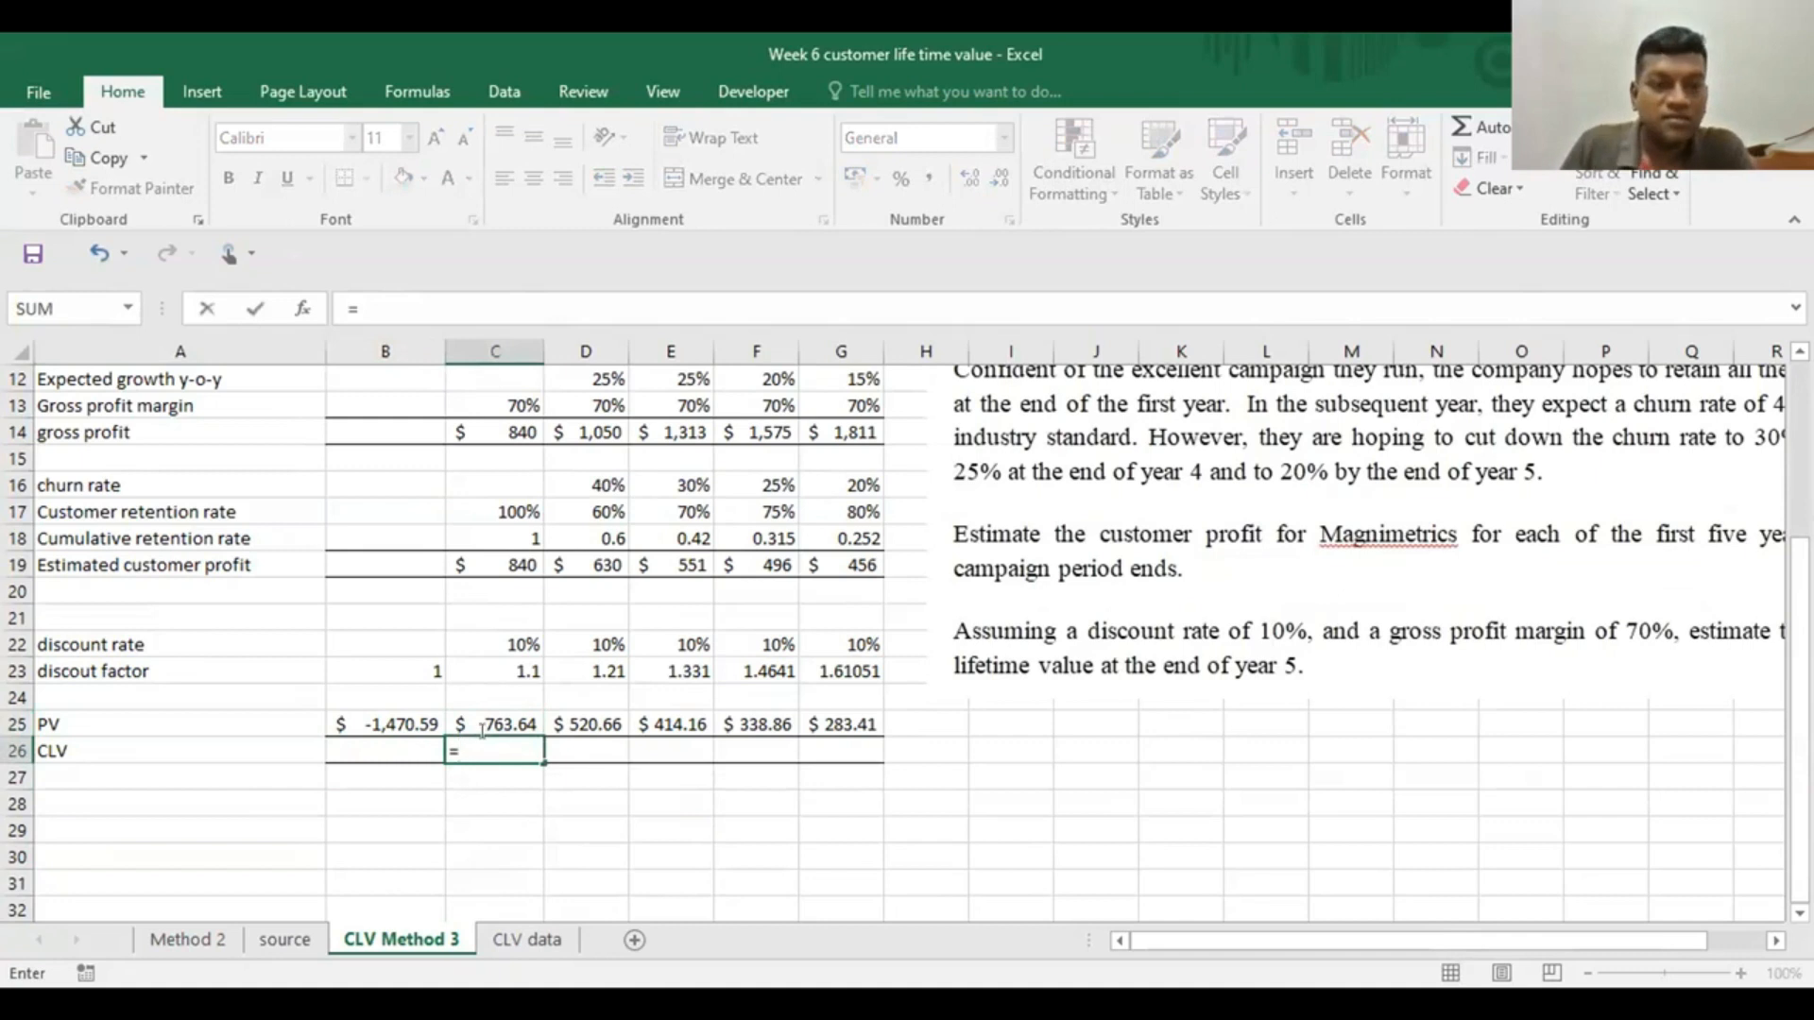
click(379, 755)
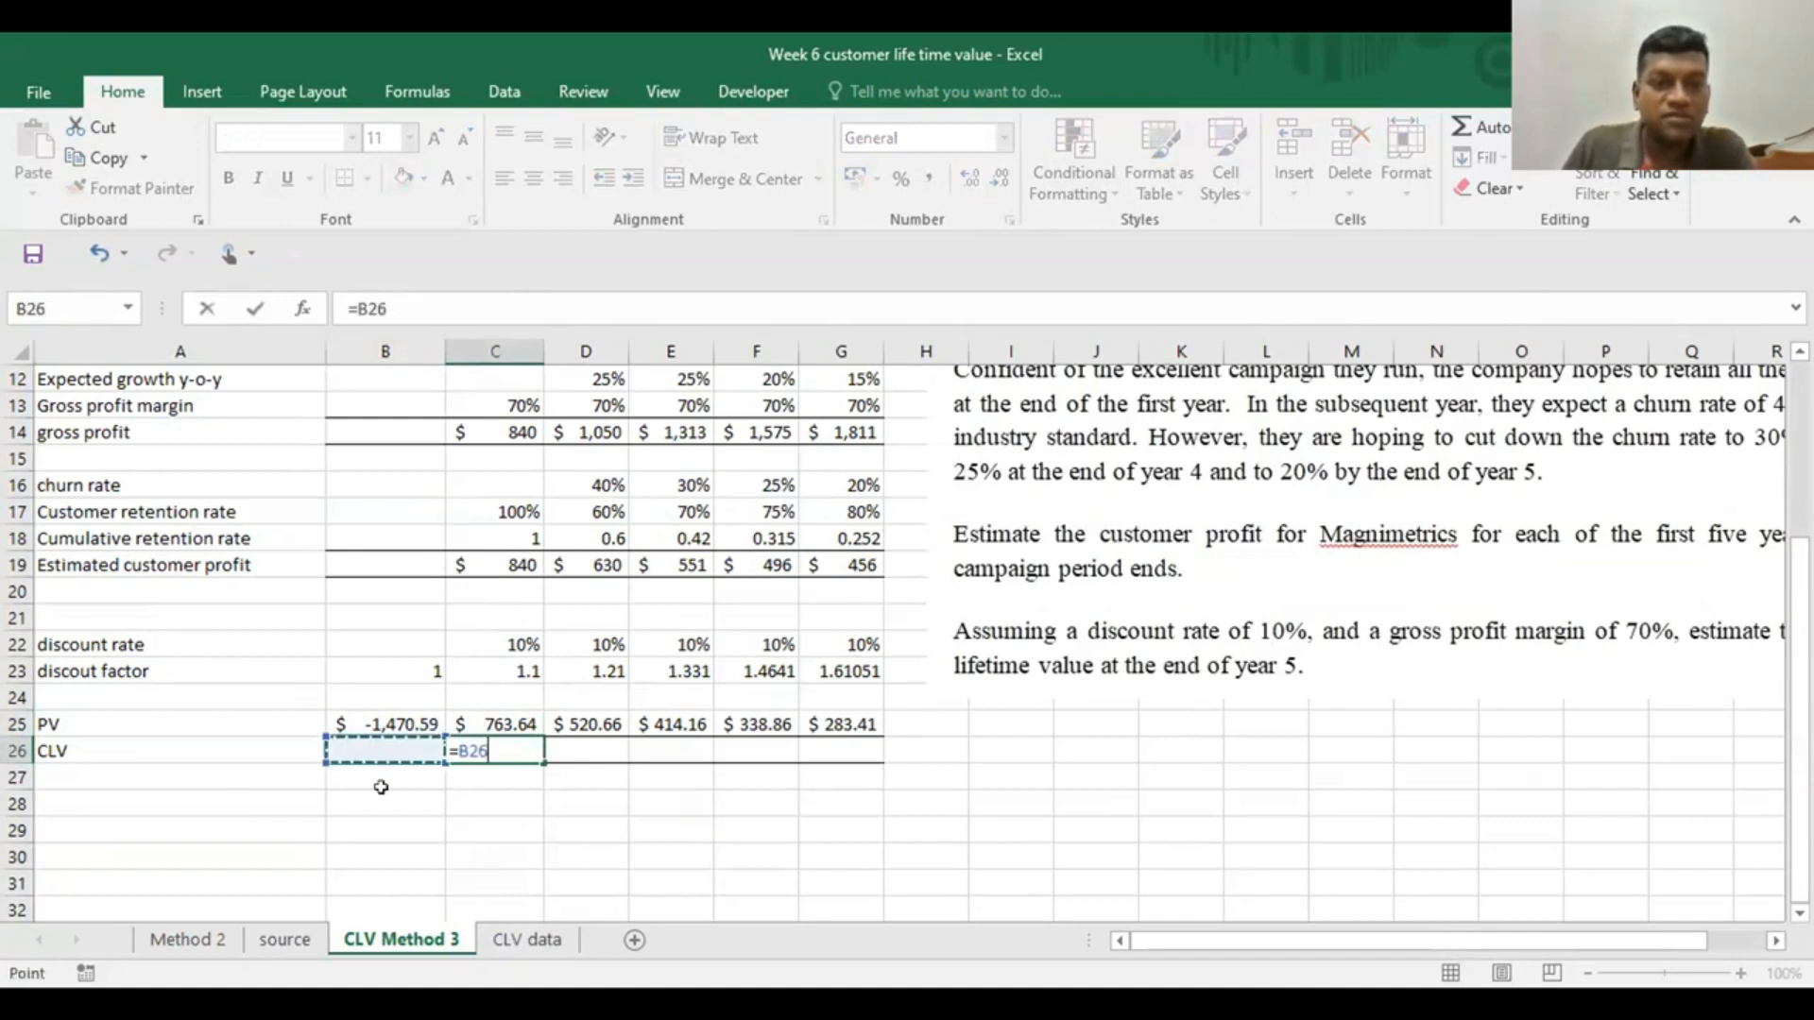
key(Escape)
Set the year 0 CLV in B26 equal to the year 0 PV with =B25
click(388, 741)
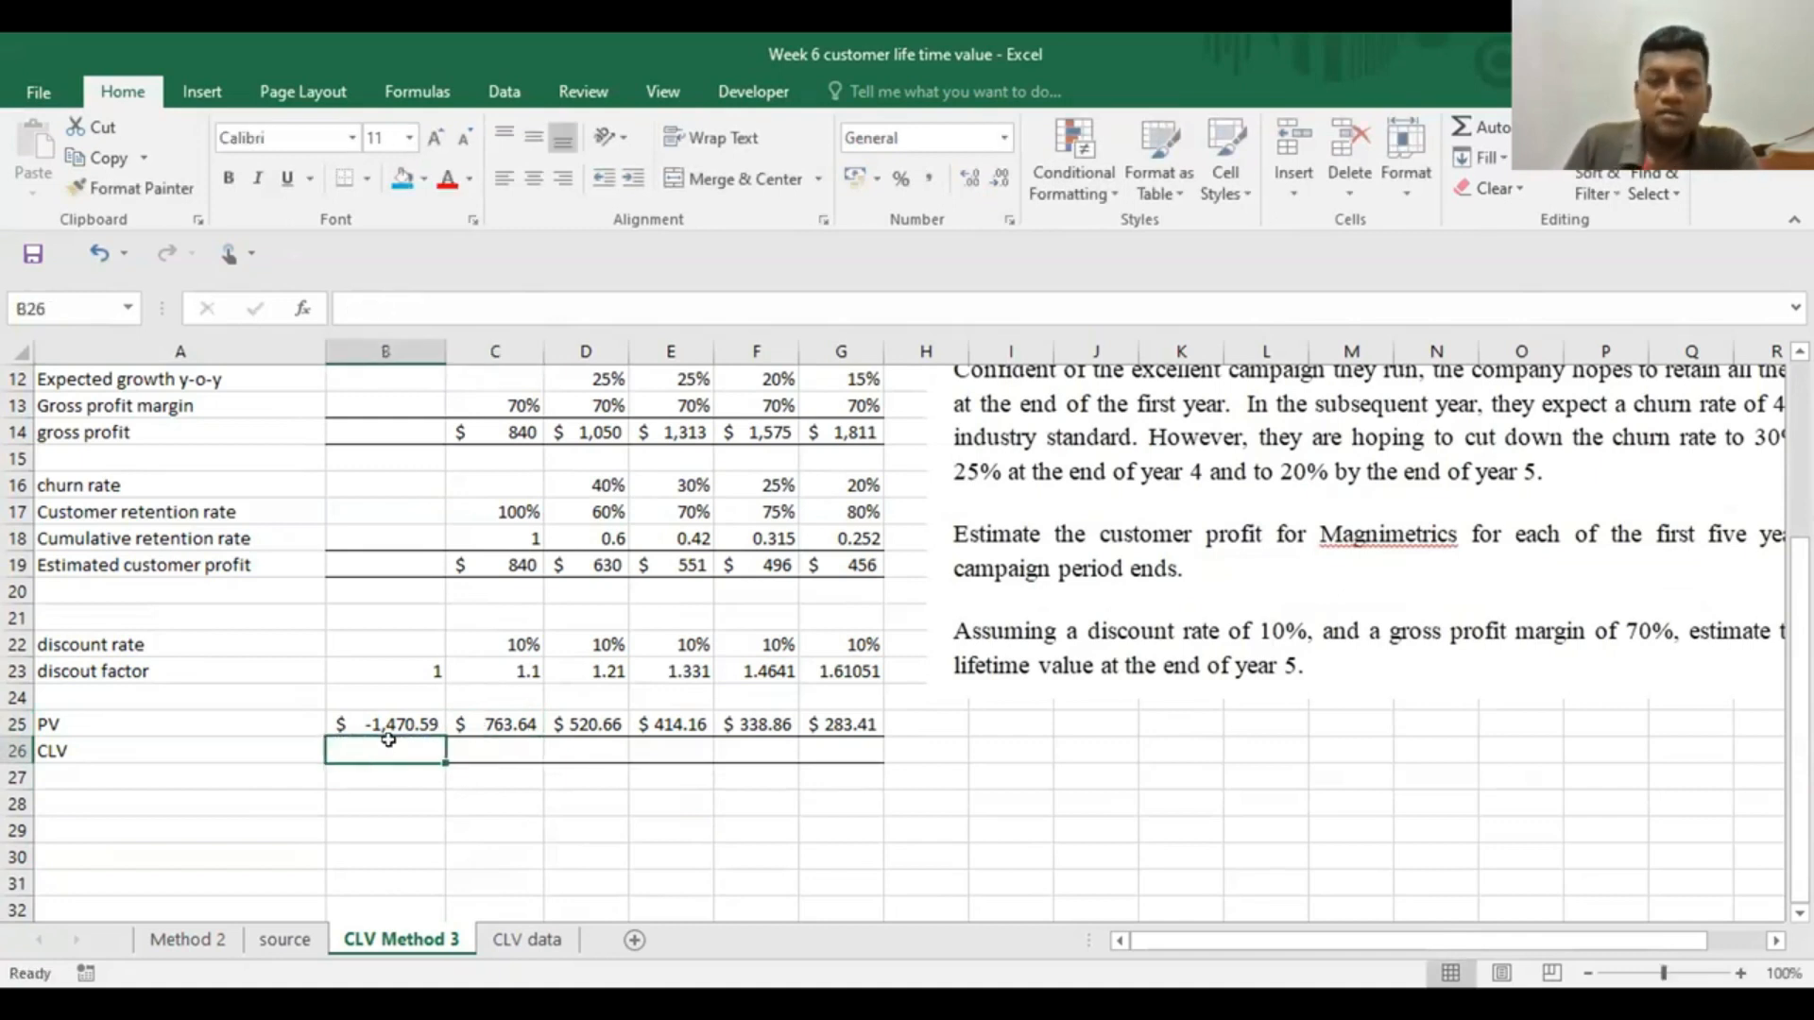
text(=)
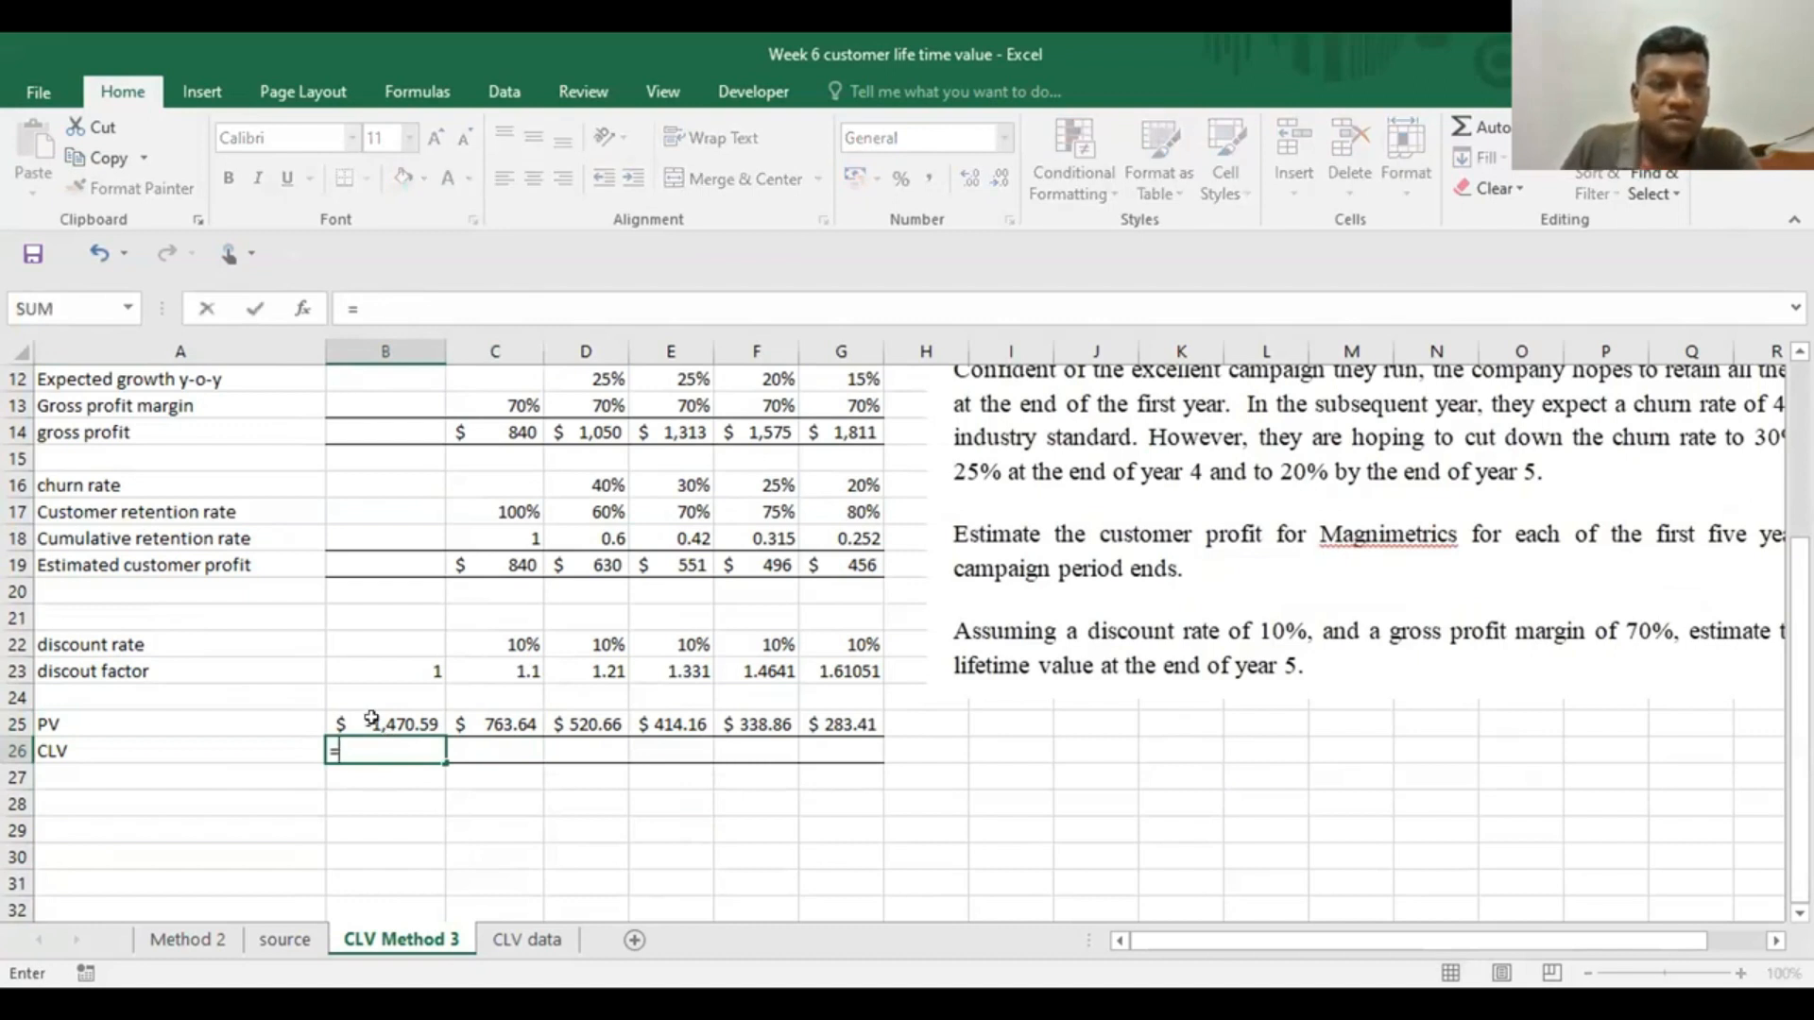
click(397, 727)
key(Return)
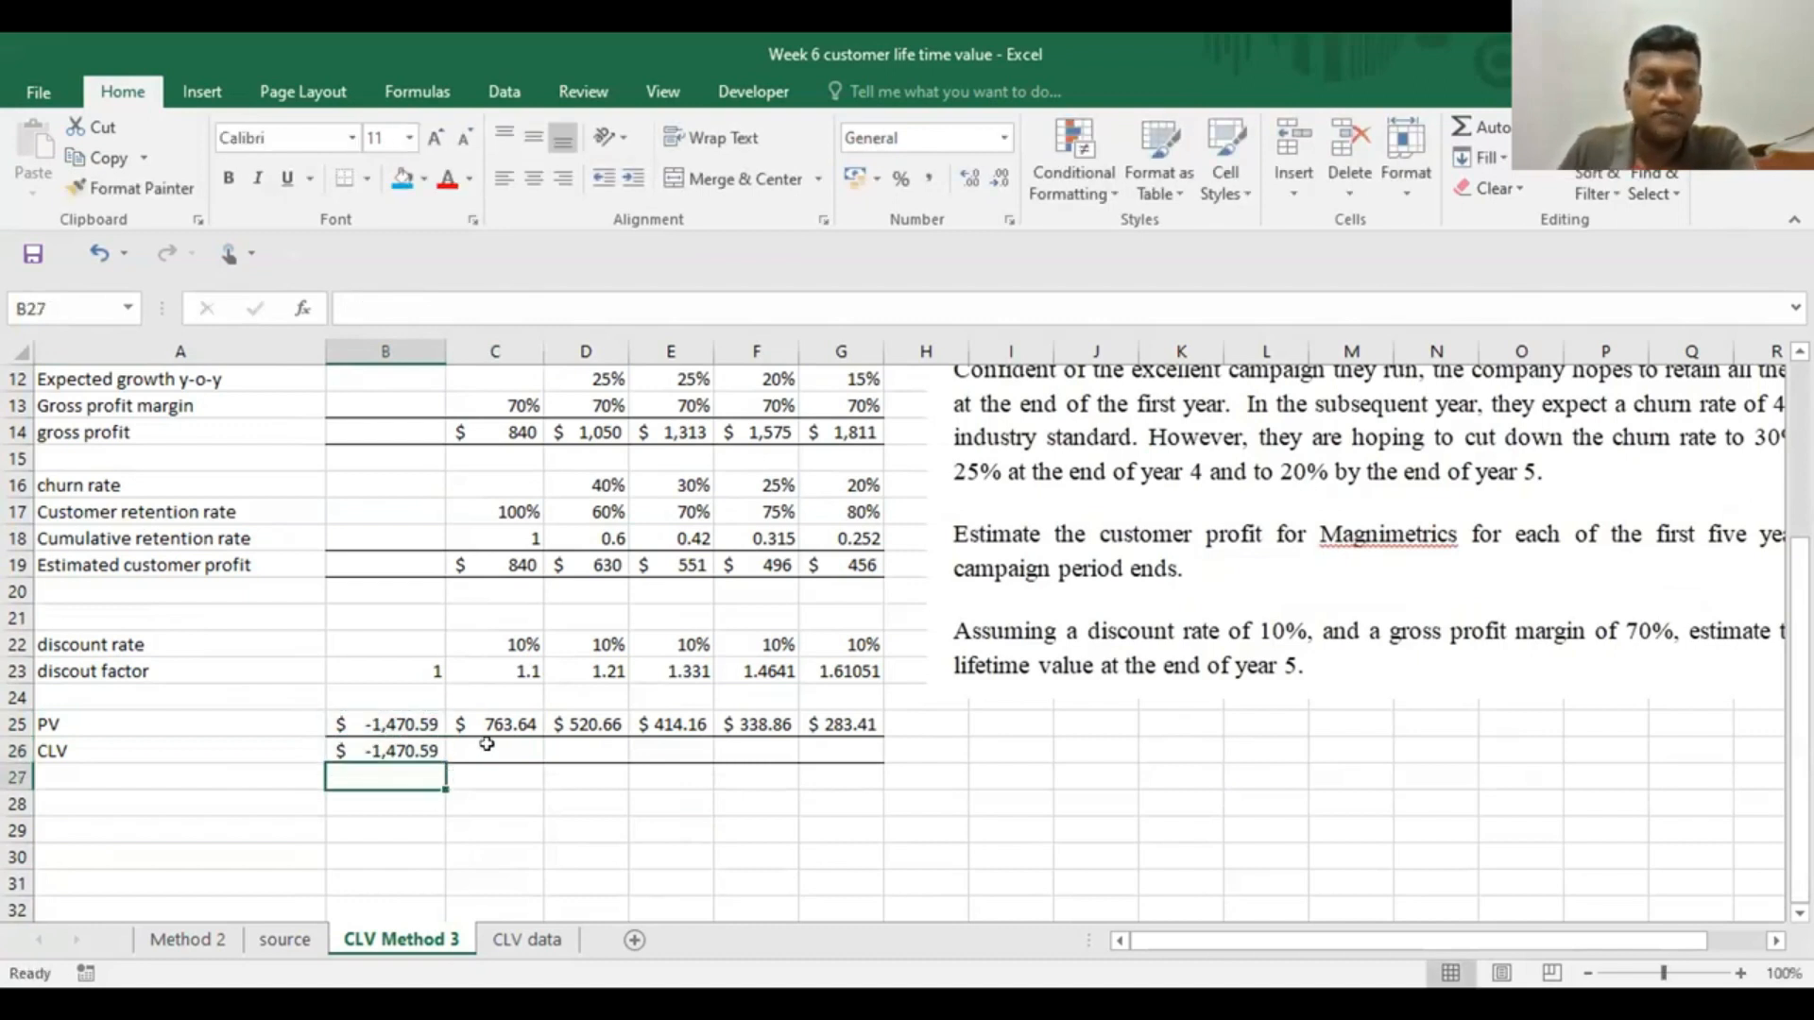
Calculate the year 1 CLV in C26 as the previous CLV plus the year 1 PV, =B26+C25
click(487, 745)
text(=)
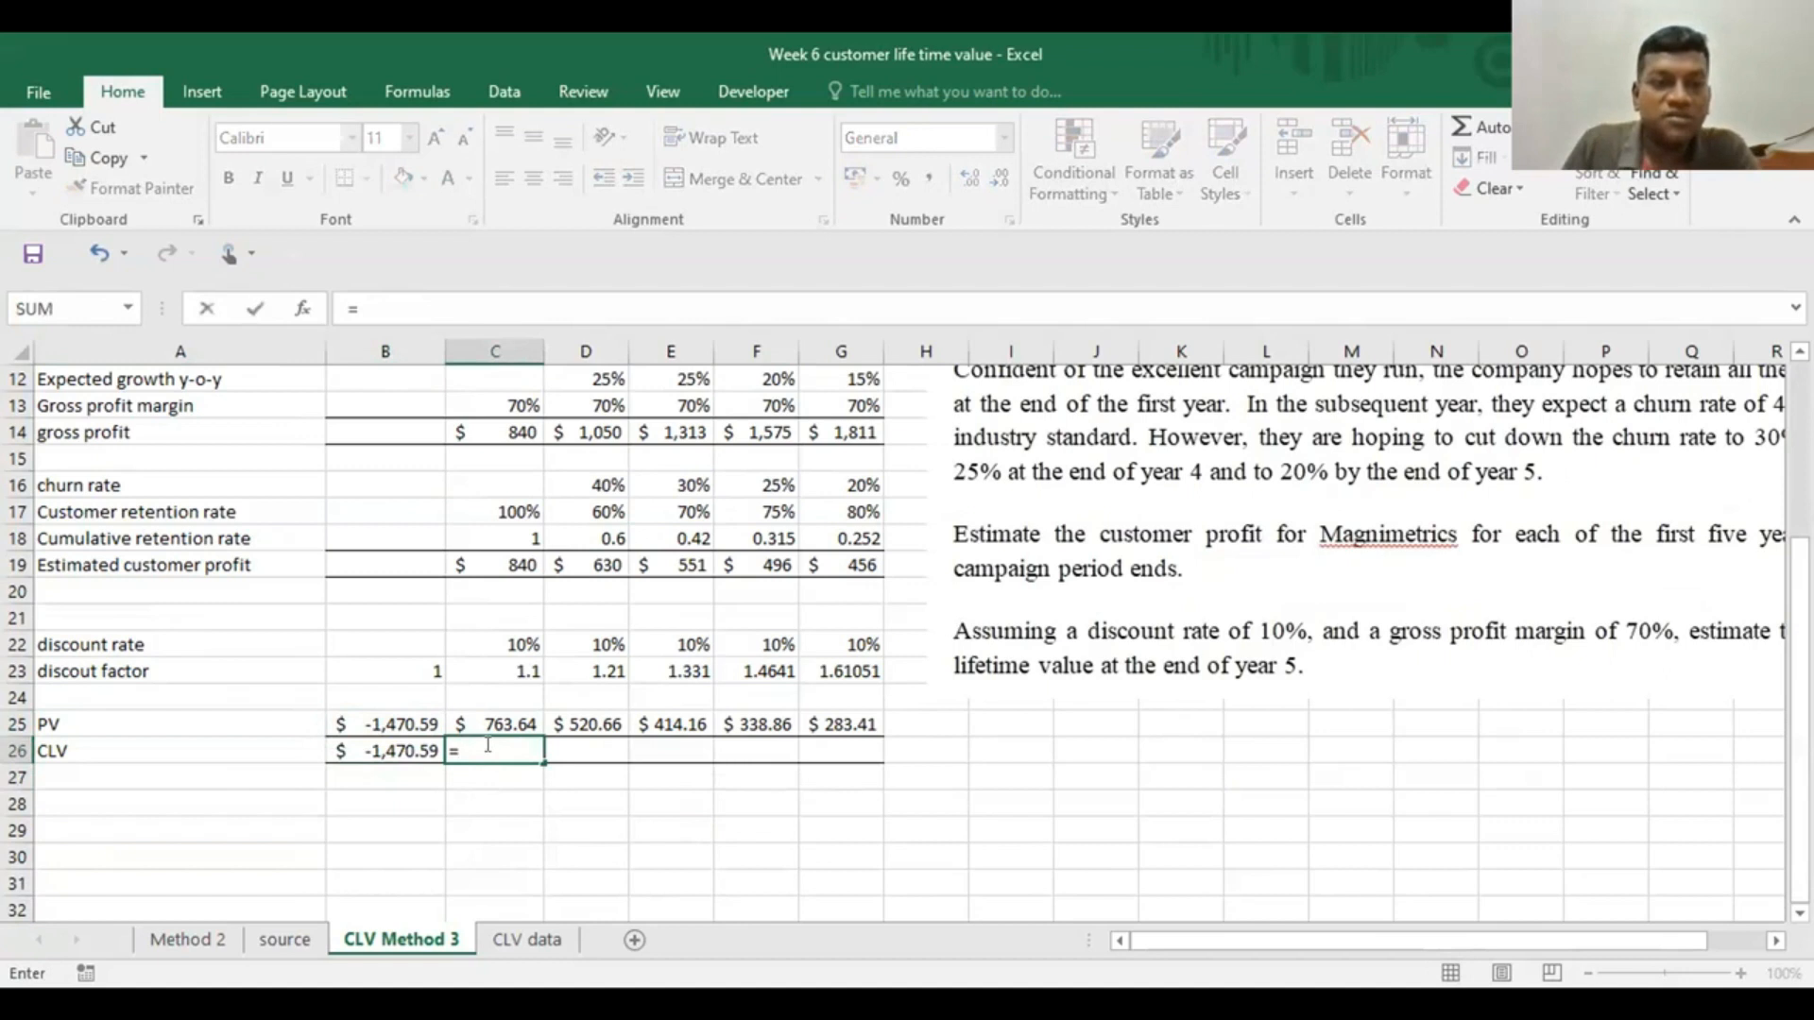
click(371, 741)
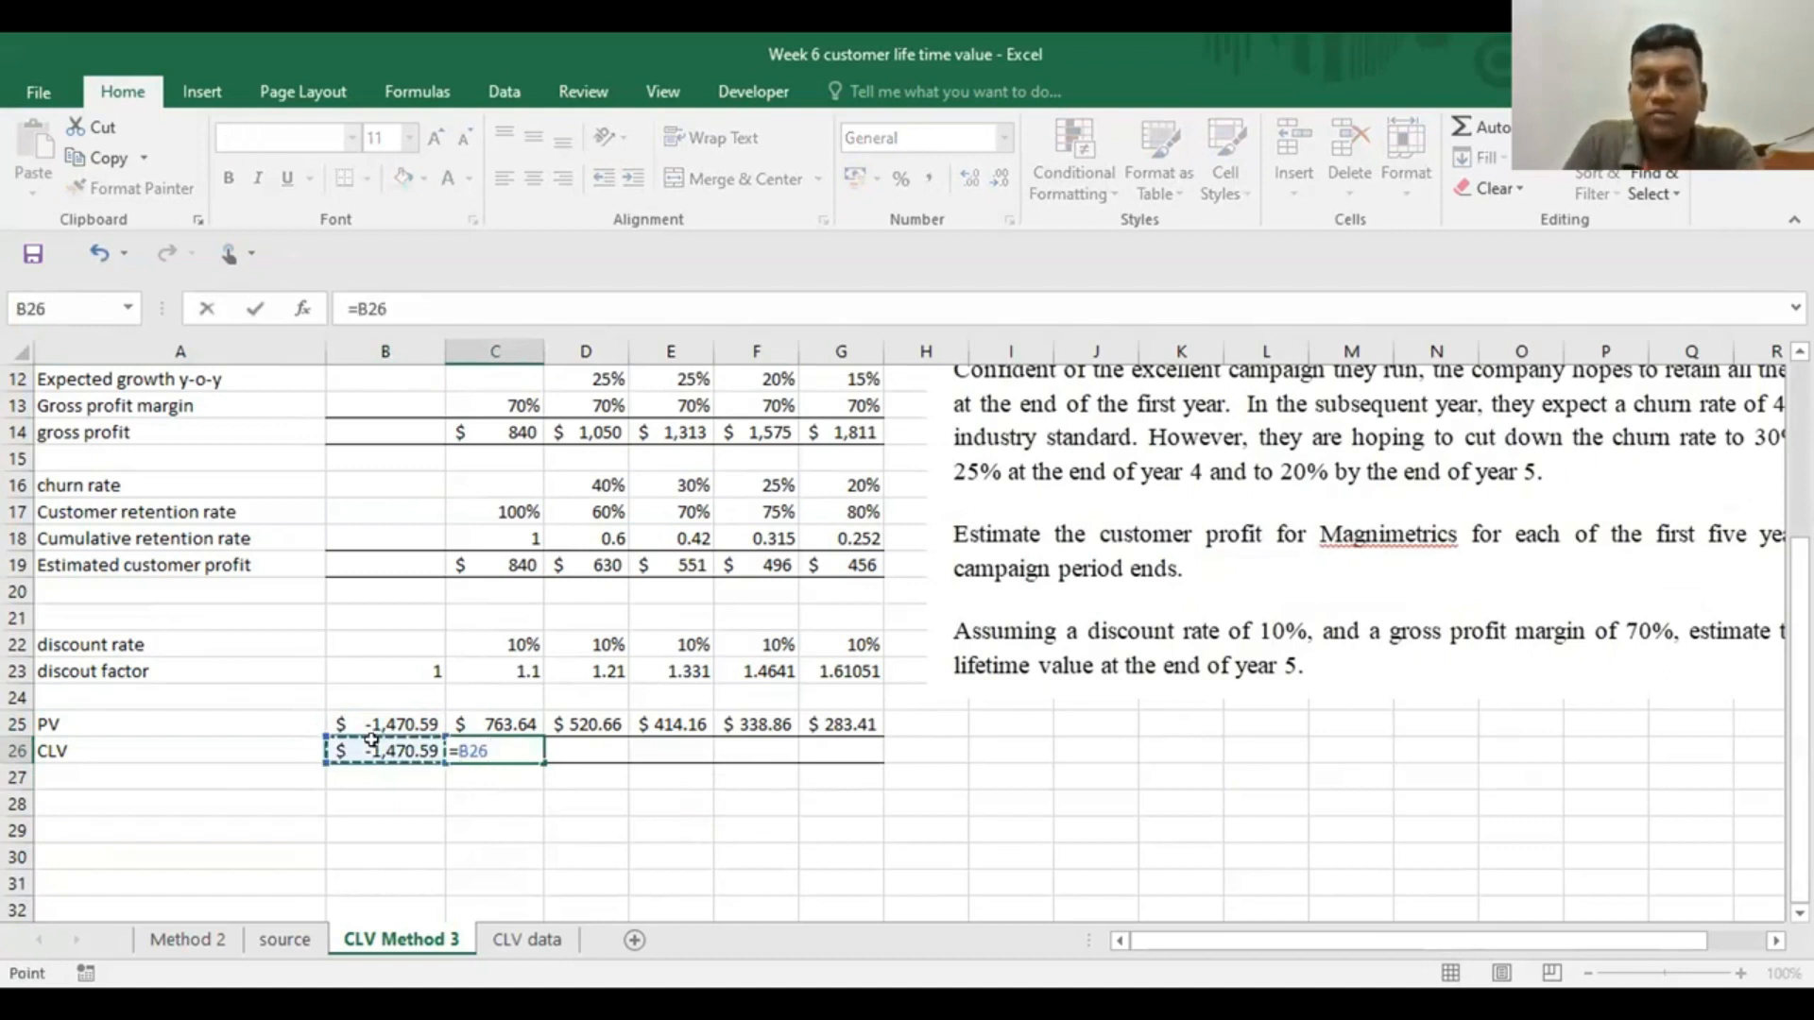
text(+)
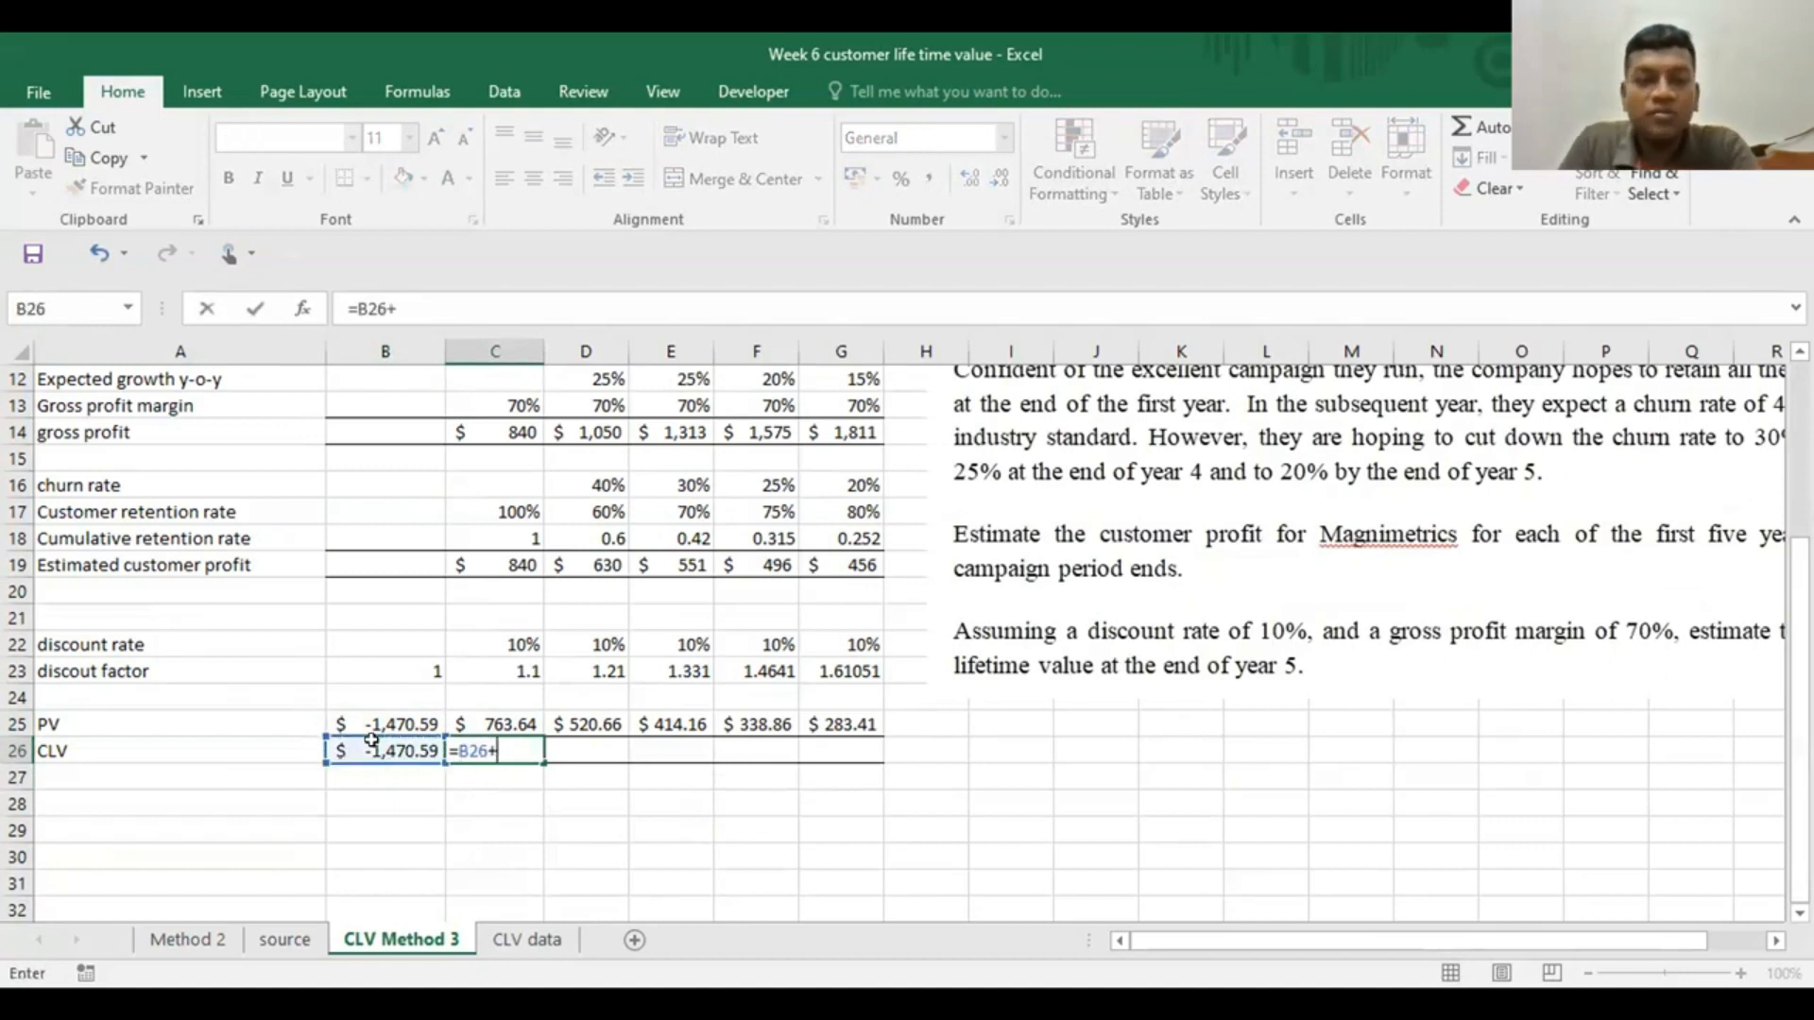
click(461, 722)
key(Return)
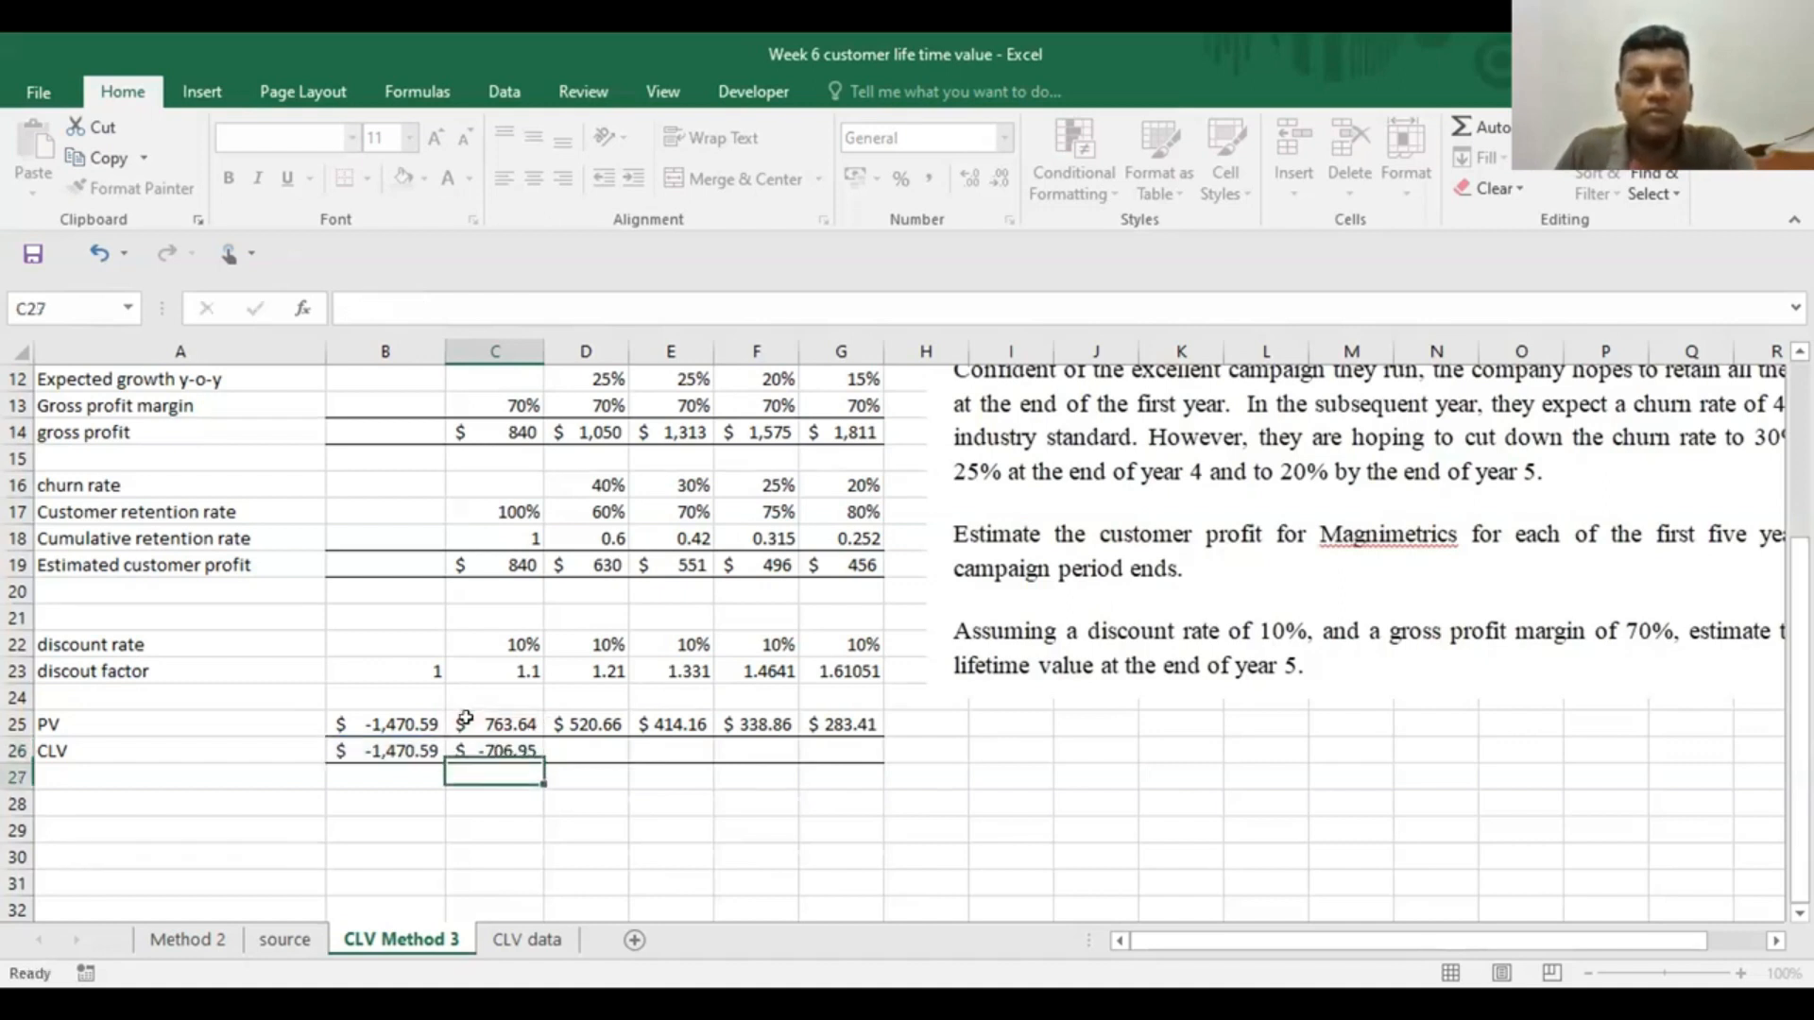
Copy the cumulative CLV formula from C26 across to G26 and check the formula in F26
click(489, 746)
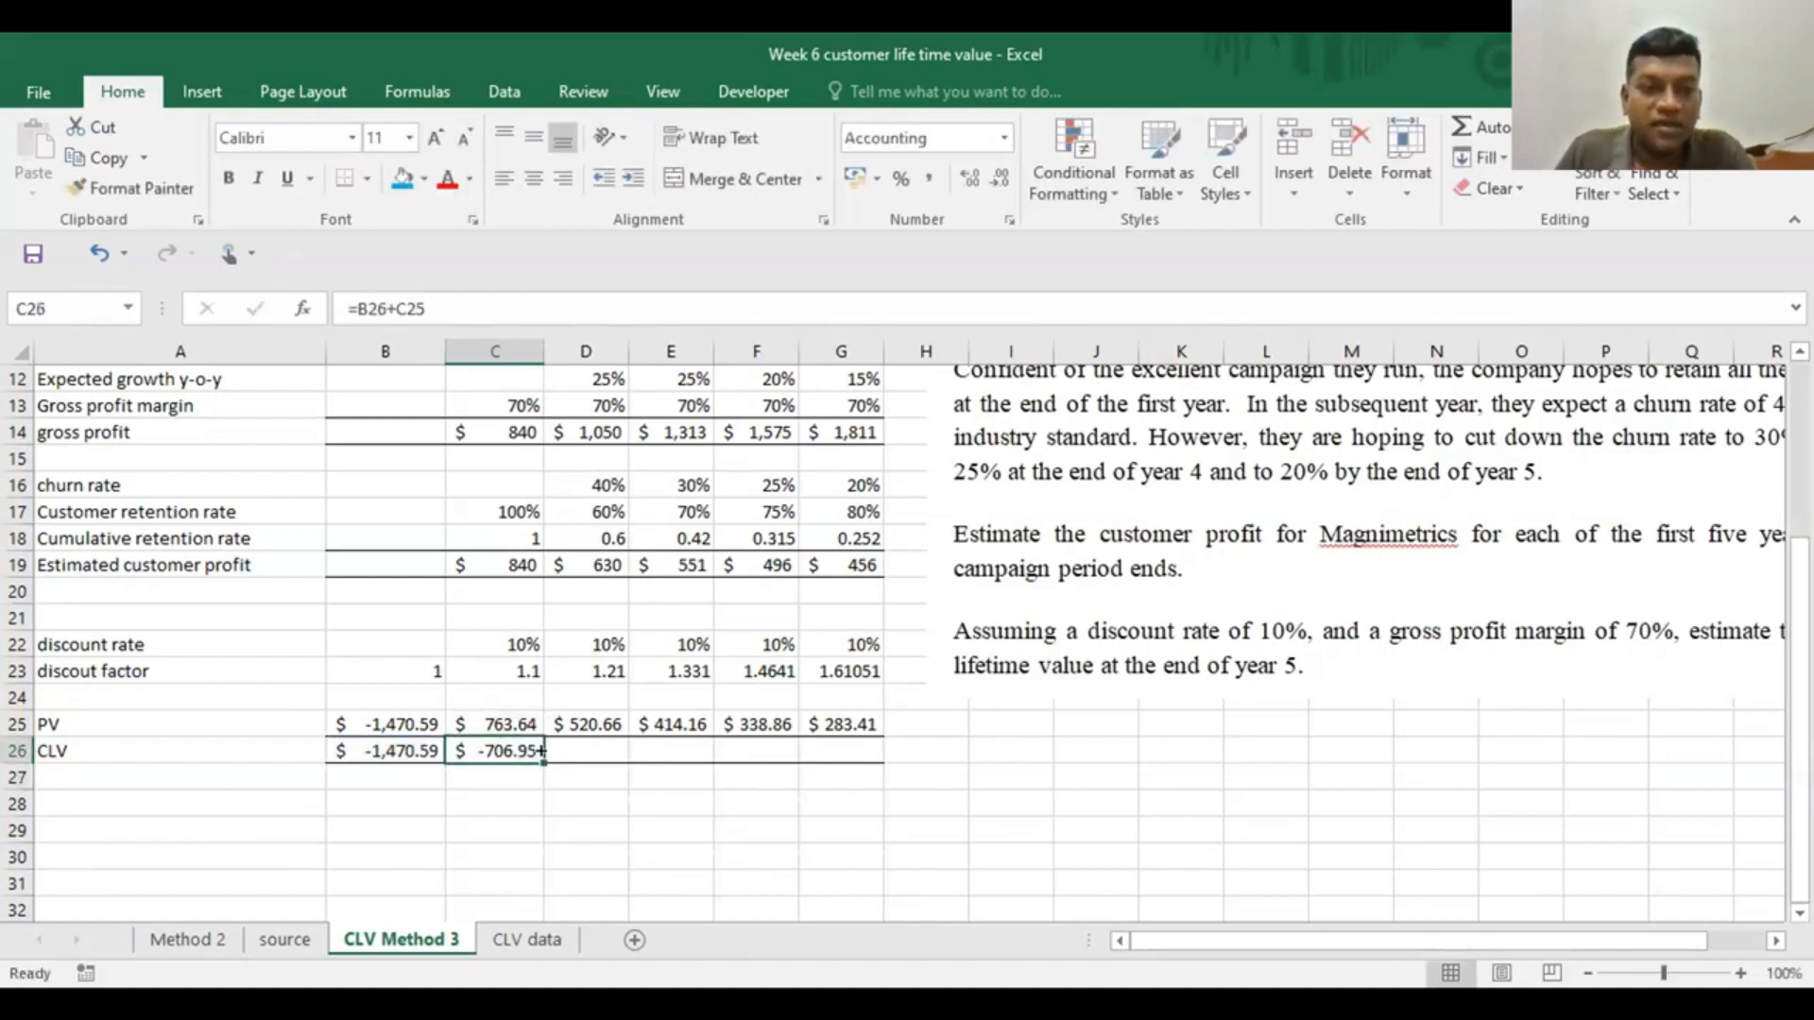
drag(543, 751, 840, 752)
click(619, 850)
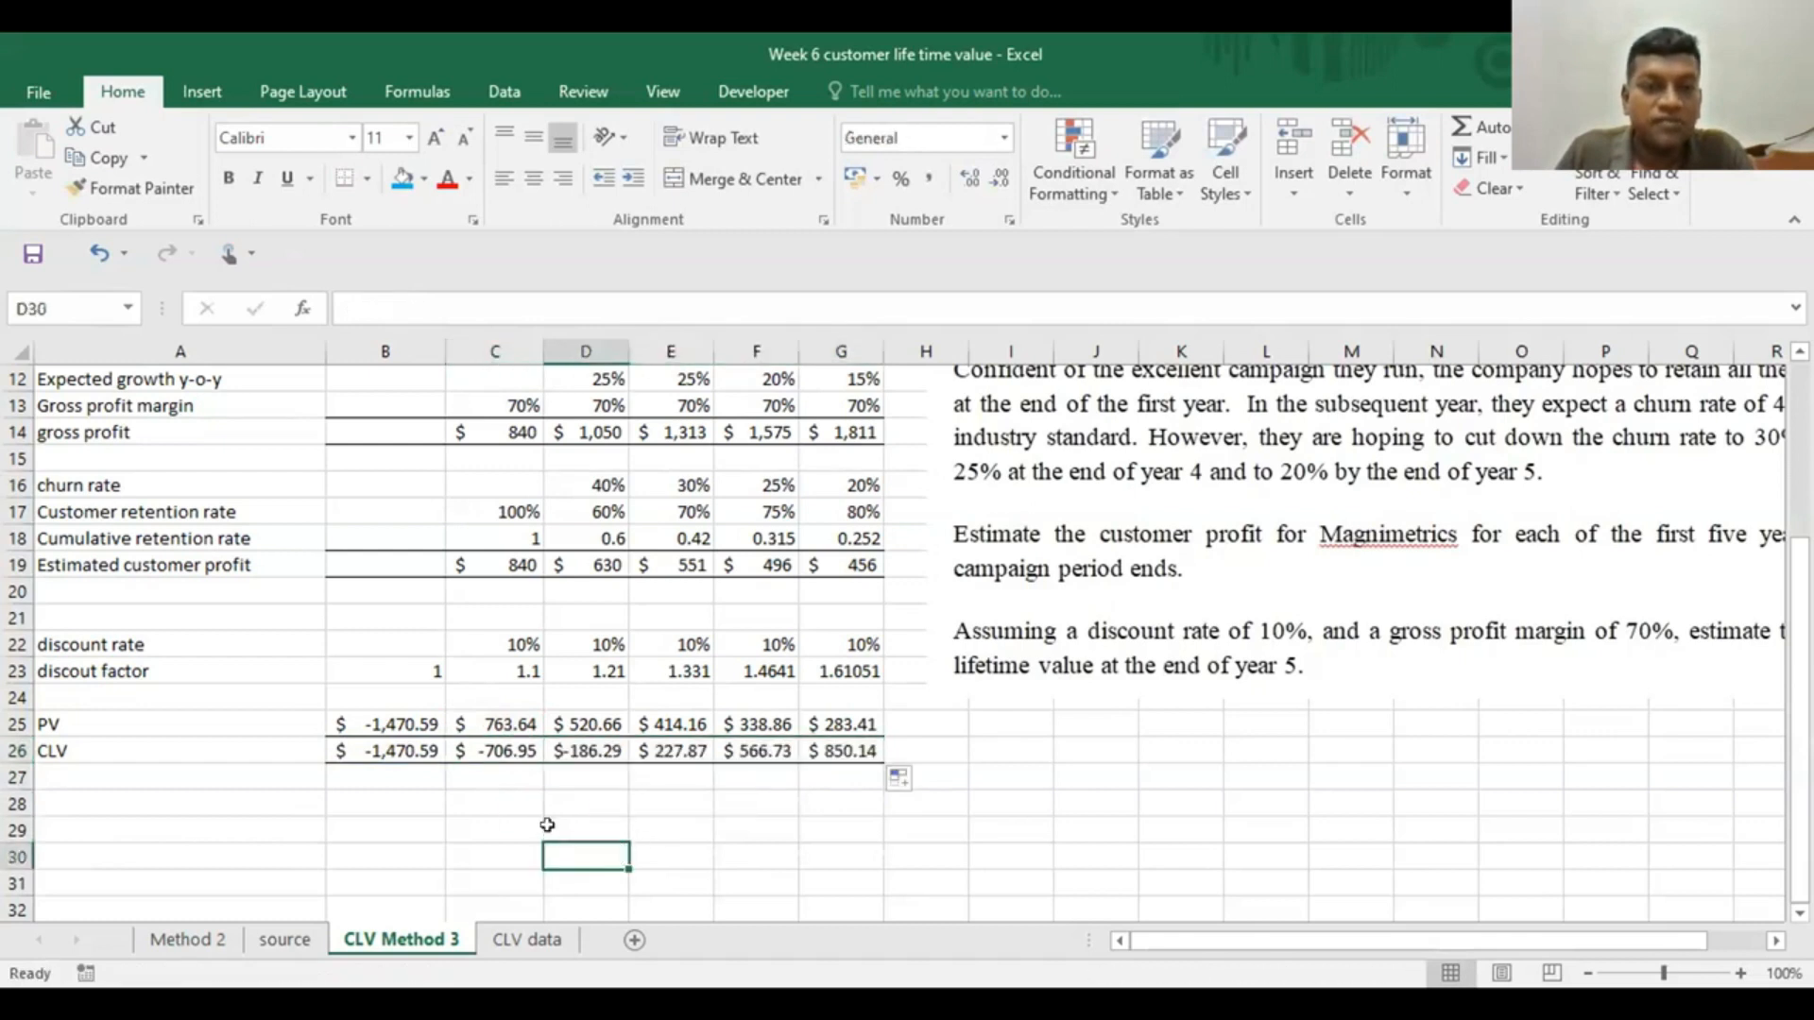
double_click(774, 747)
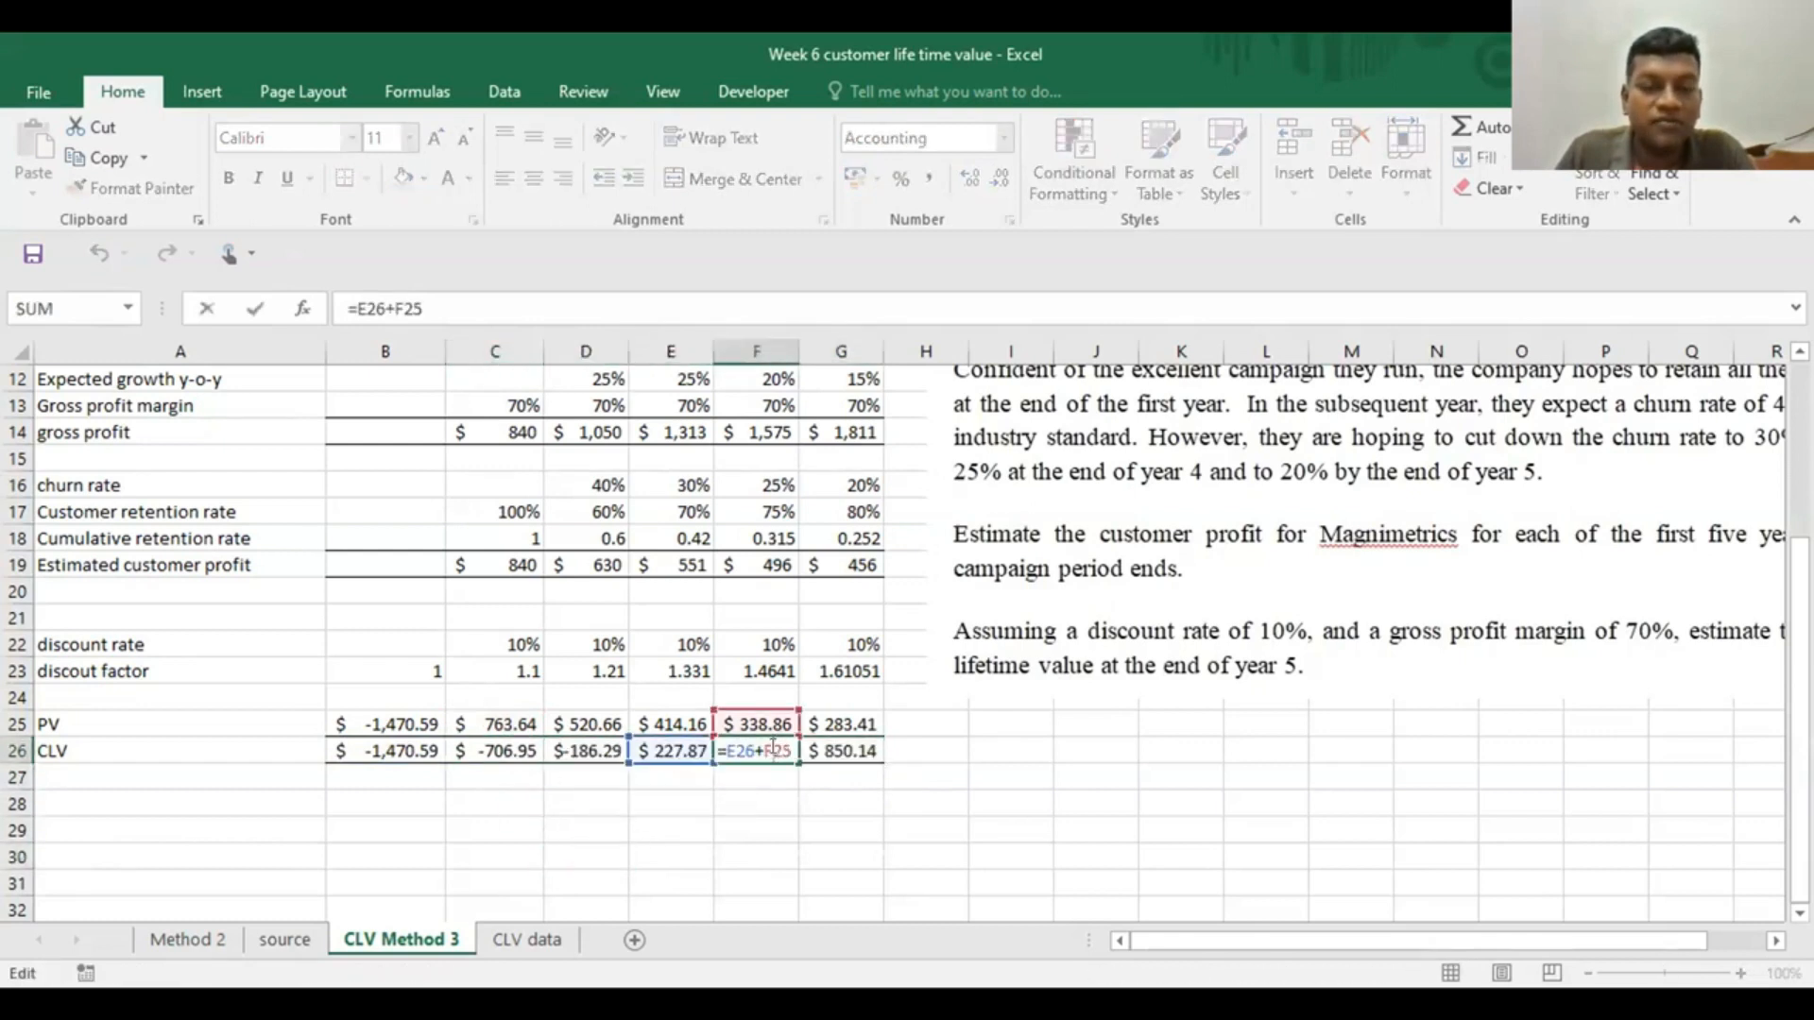
key(ctrl+Return)
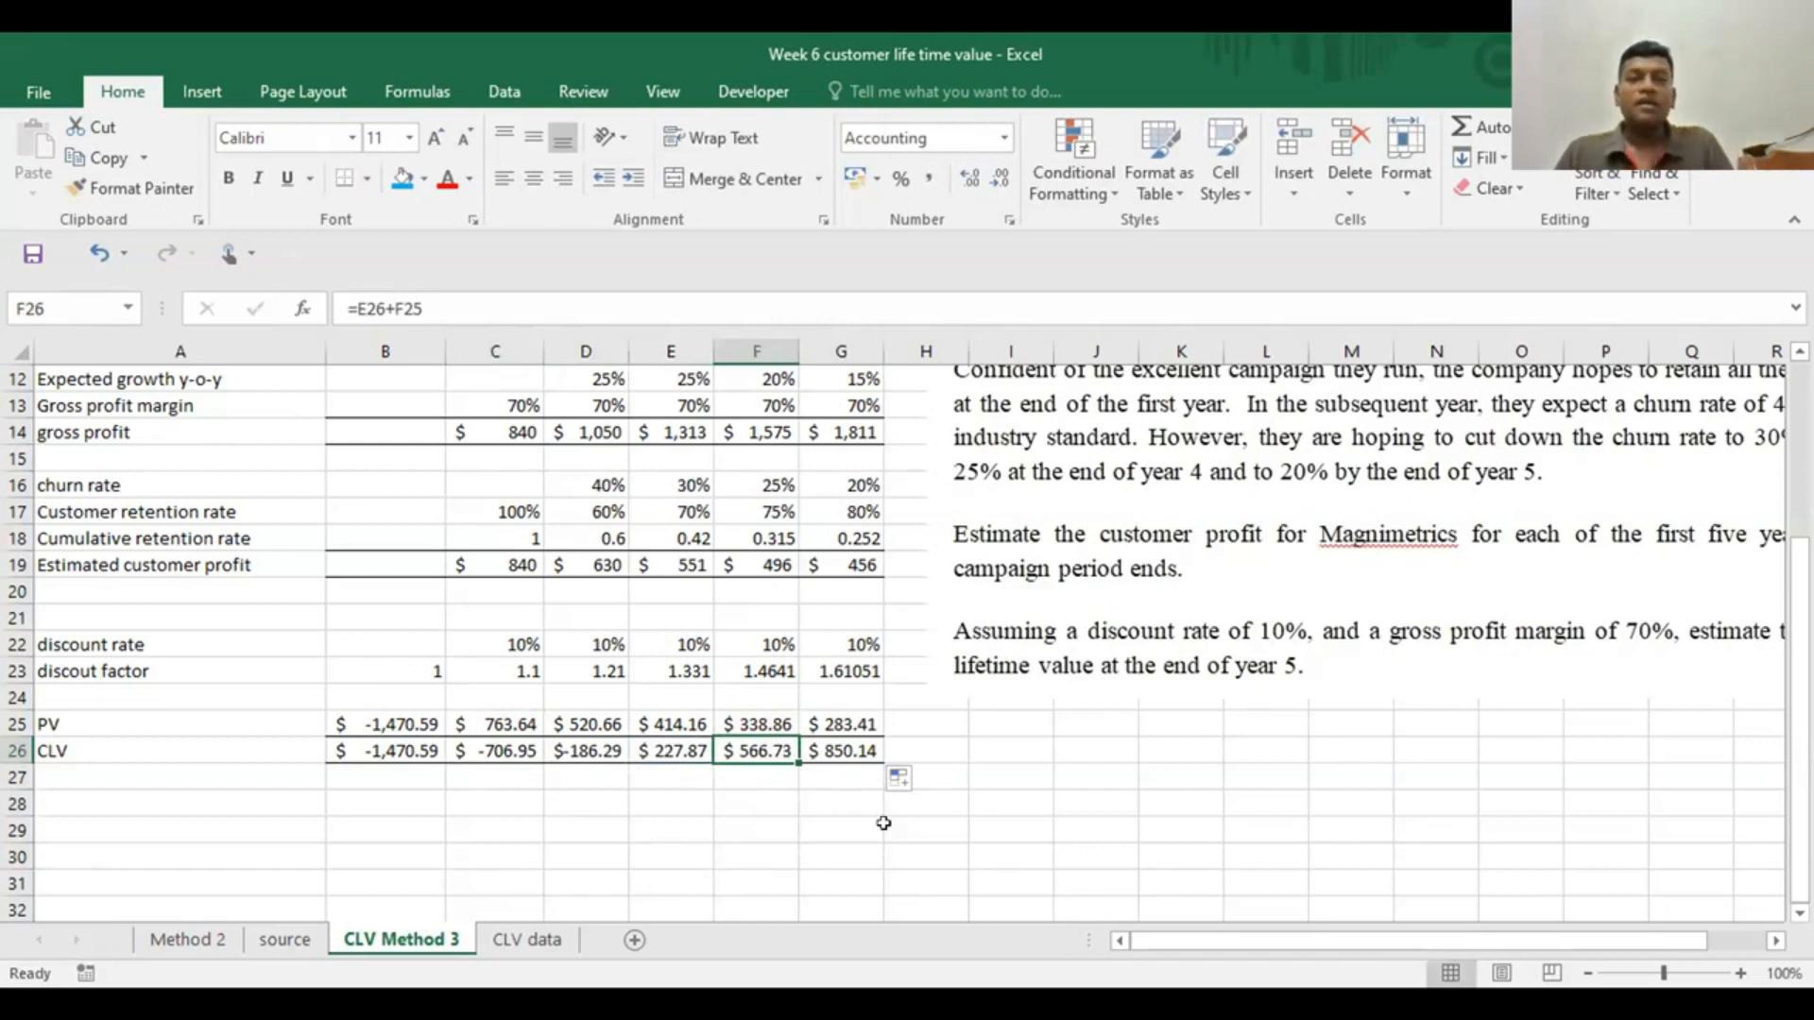
click(761, 831)
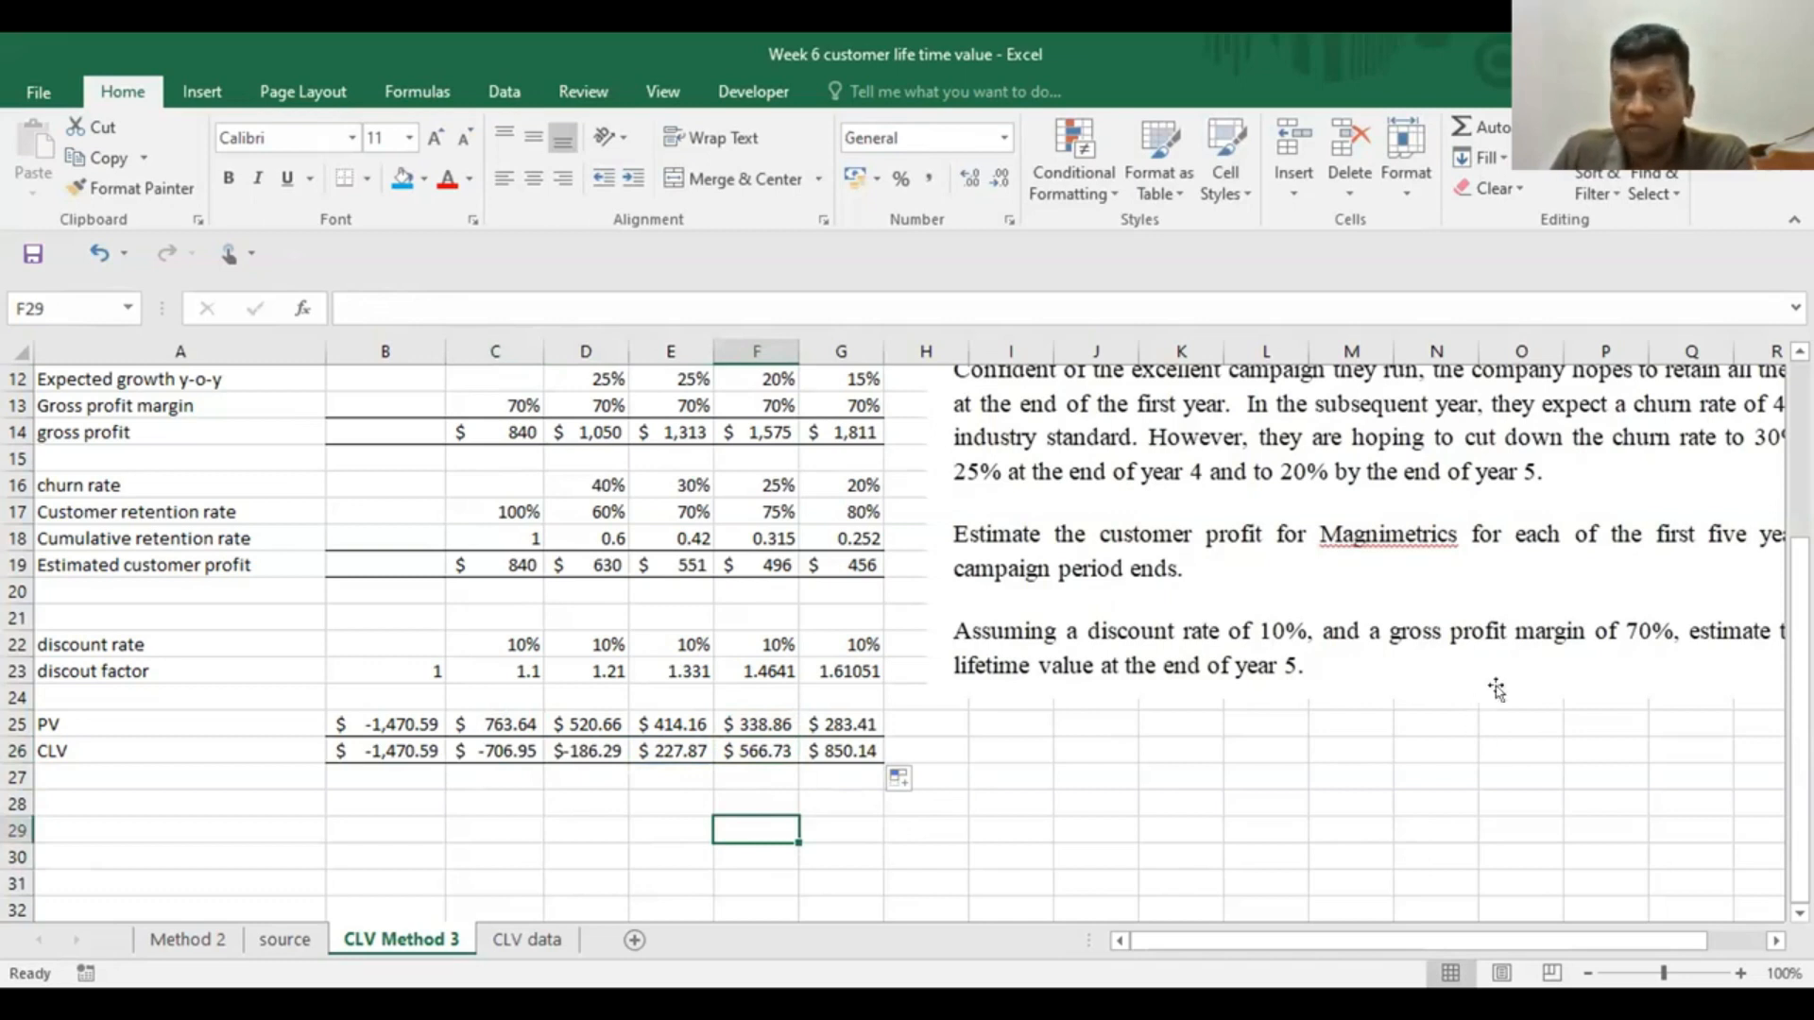
Move the case text picture over the table to read its full lines, and place it back beside column G
drag(1500, 587, 1253, 575)
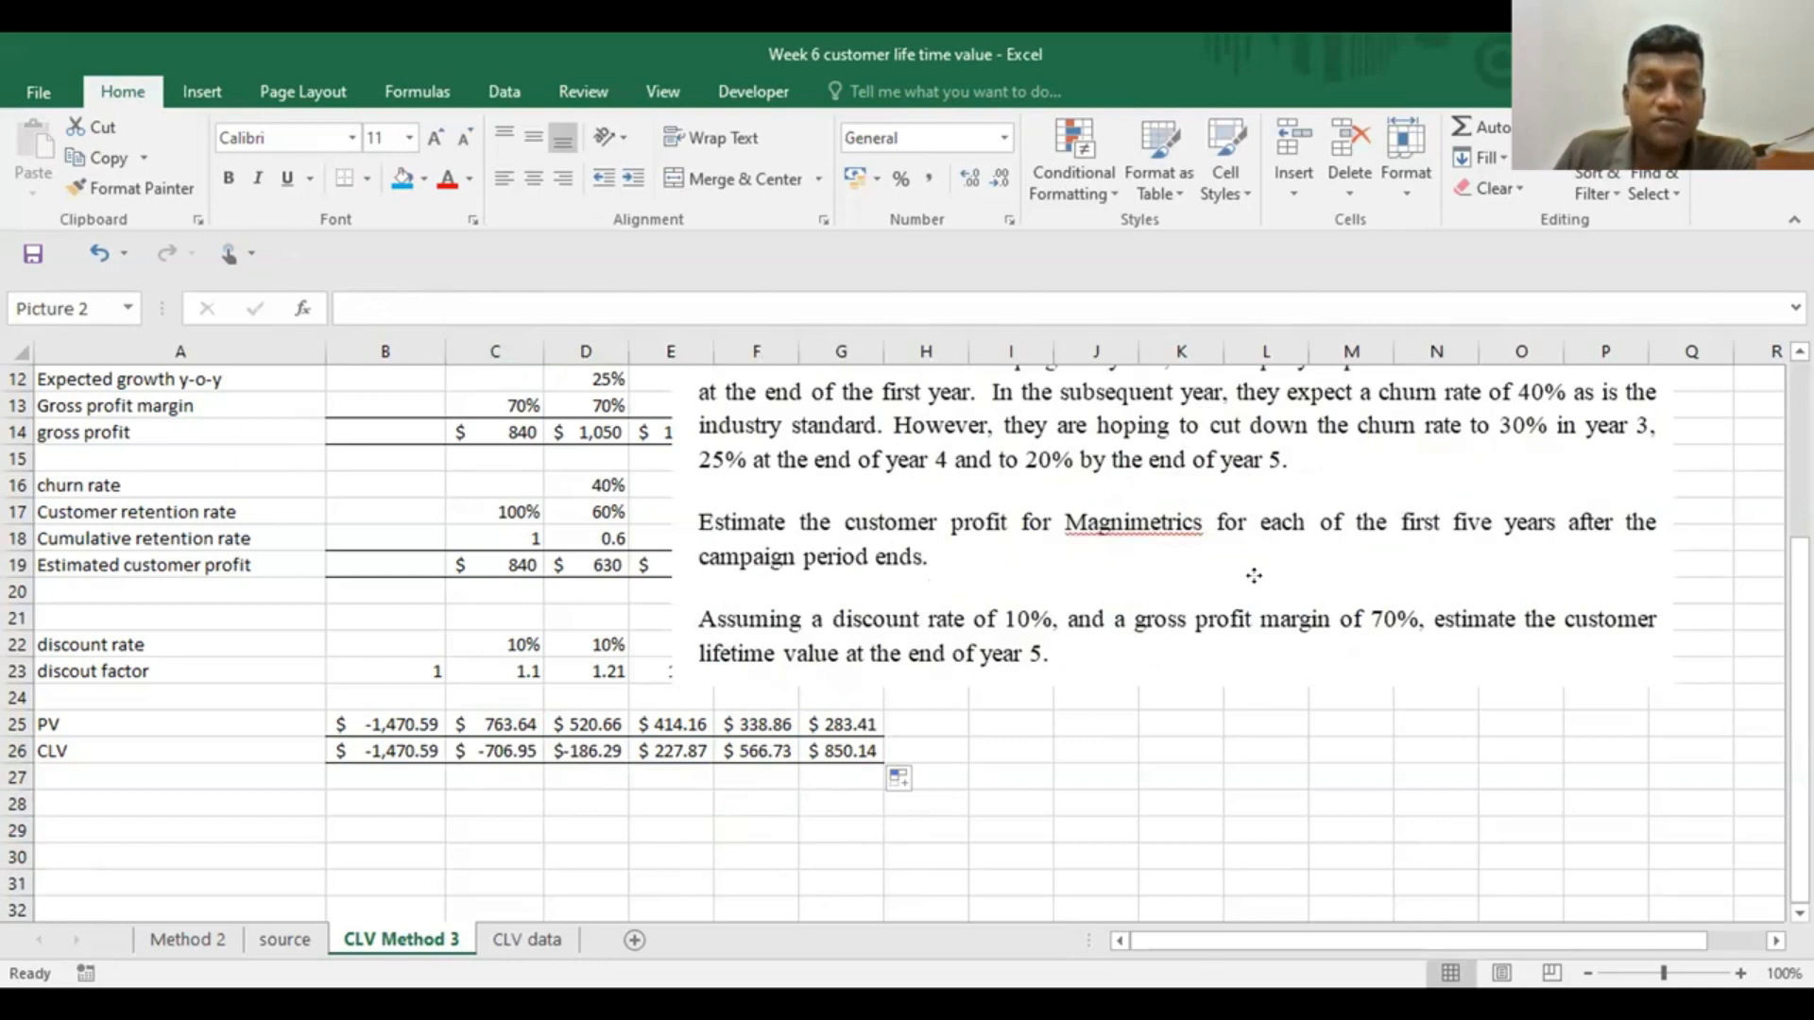
drag(1253, 575, 1558, 581)
Highlight the year 5 CLV in G26 with the light blue fill colour
click(842, 745)
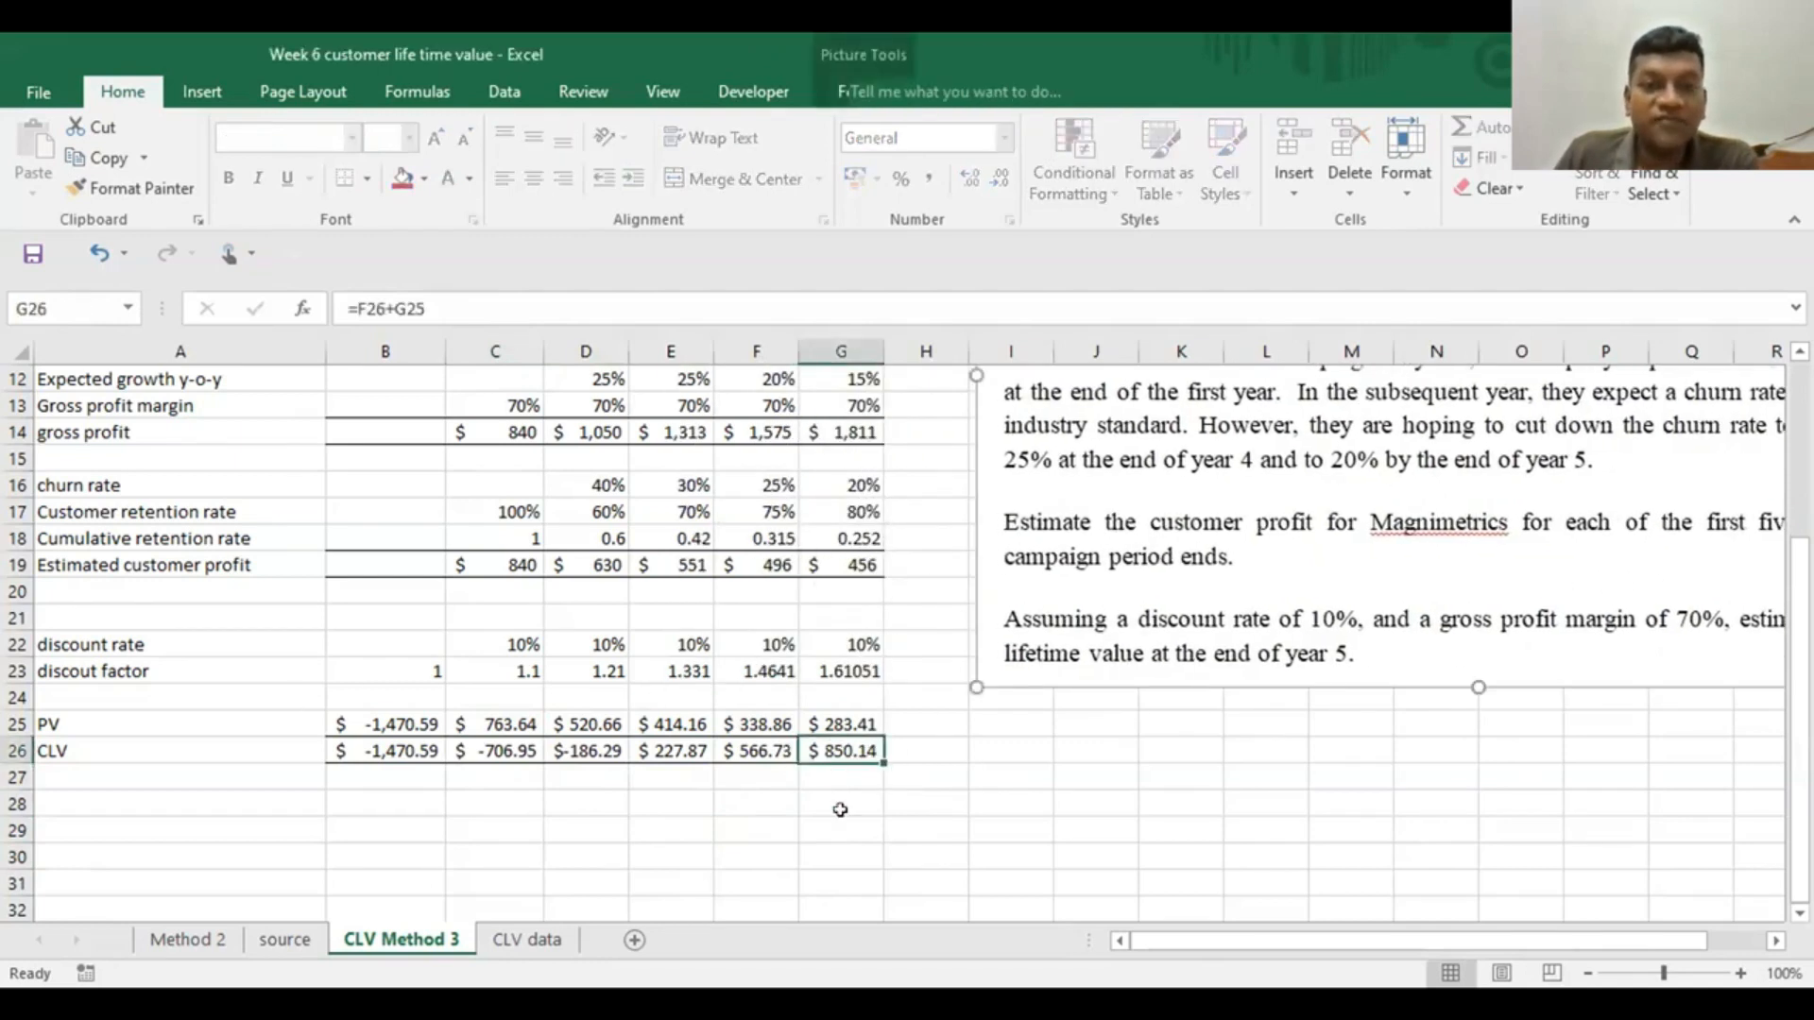
click(405, 179)
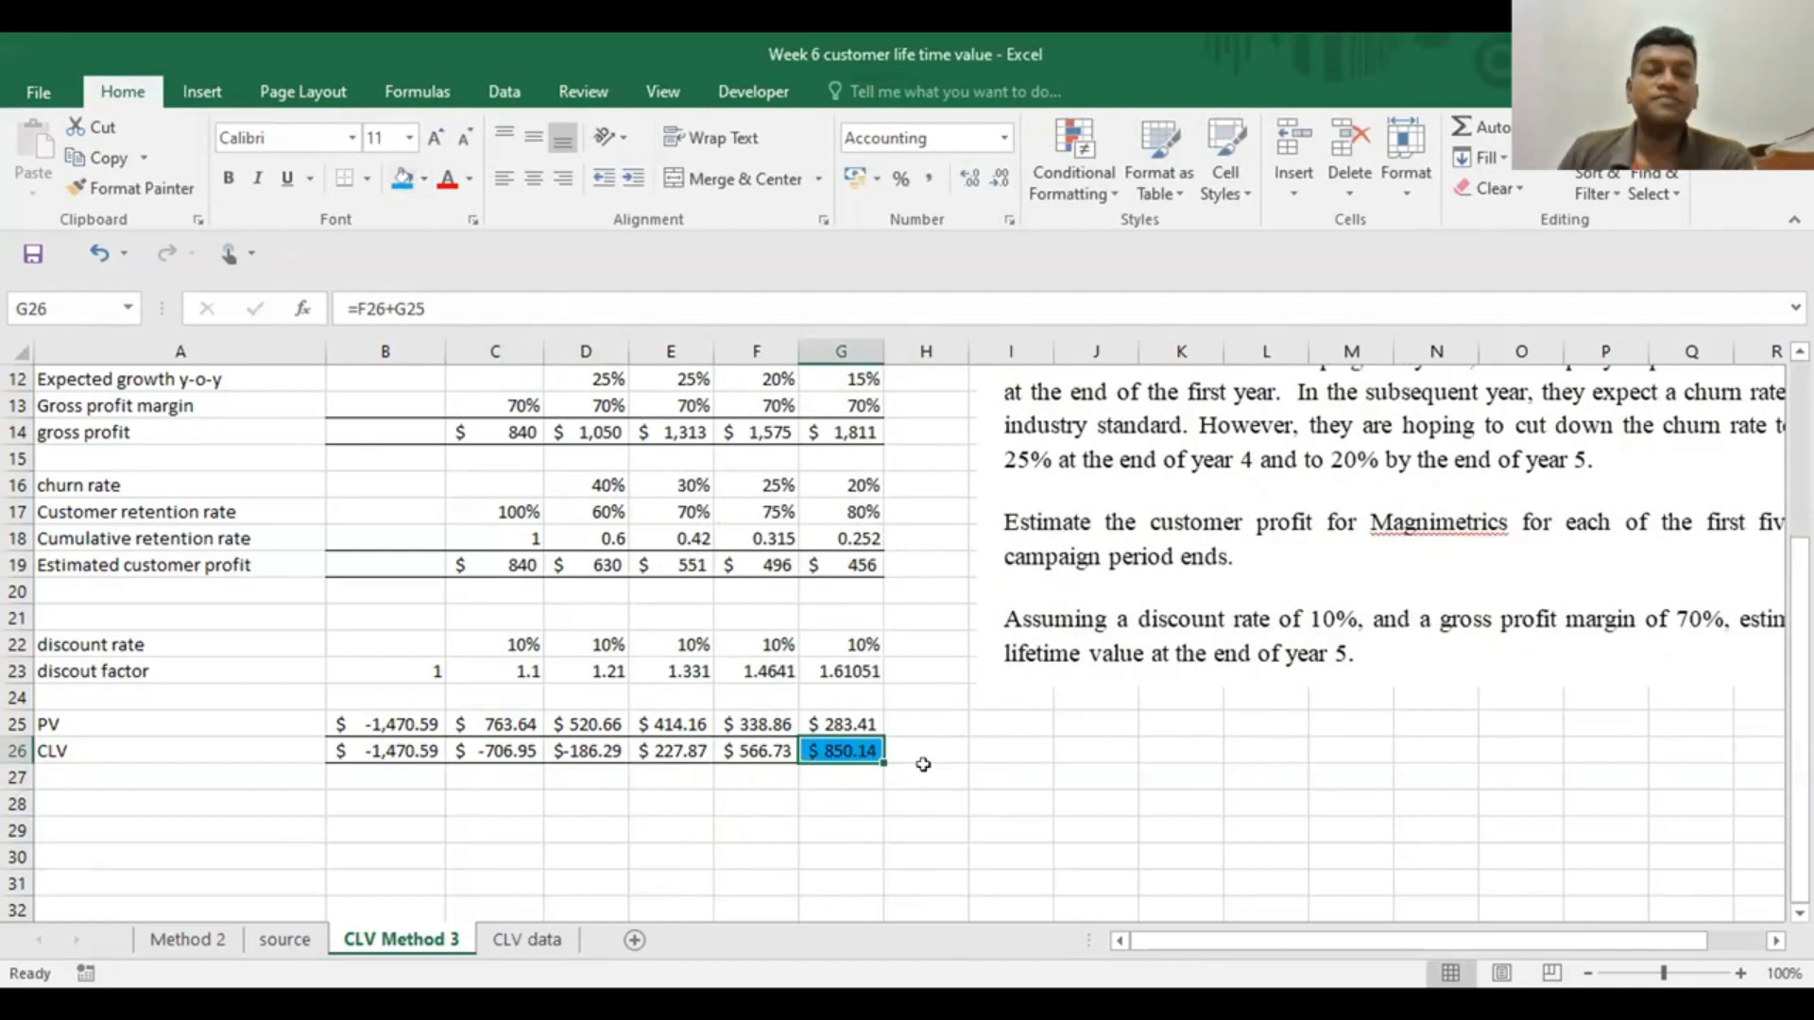
click(923, 764)
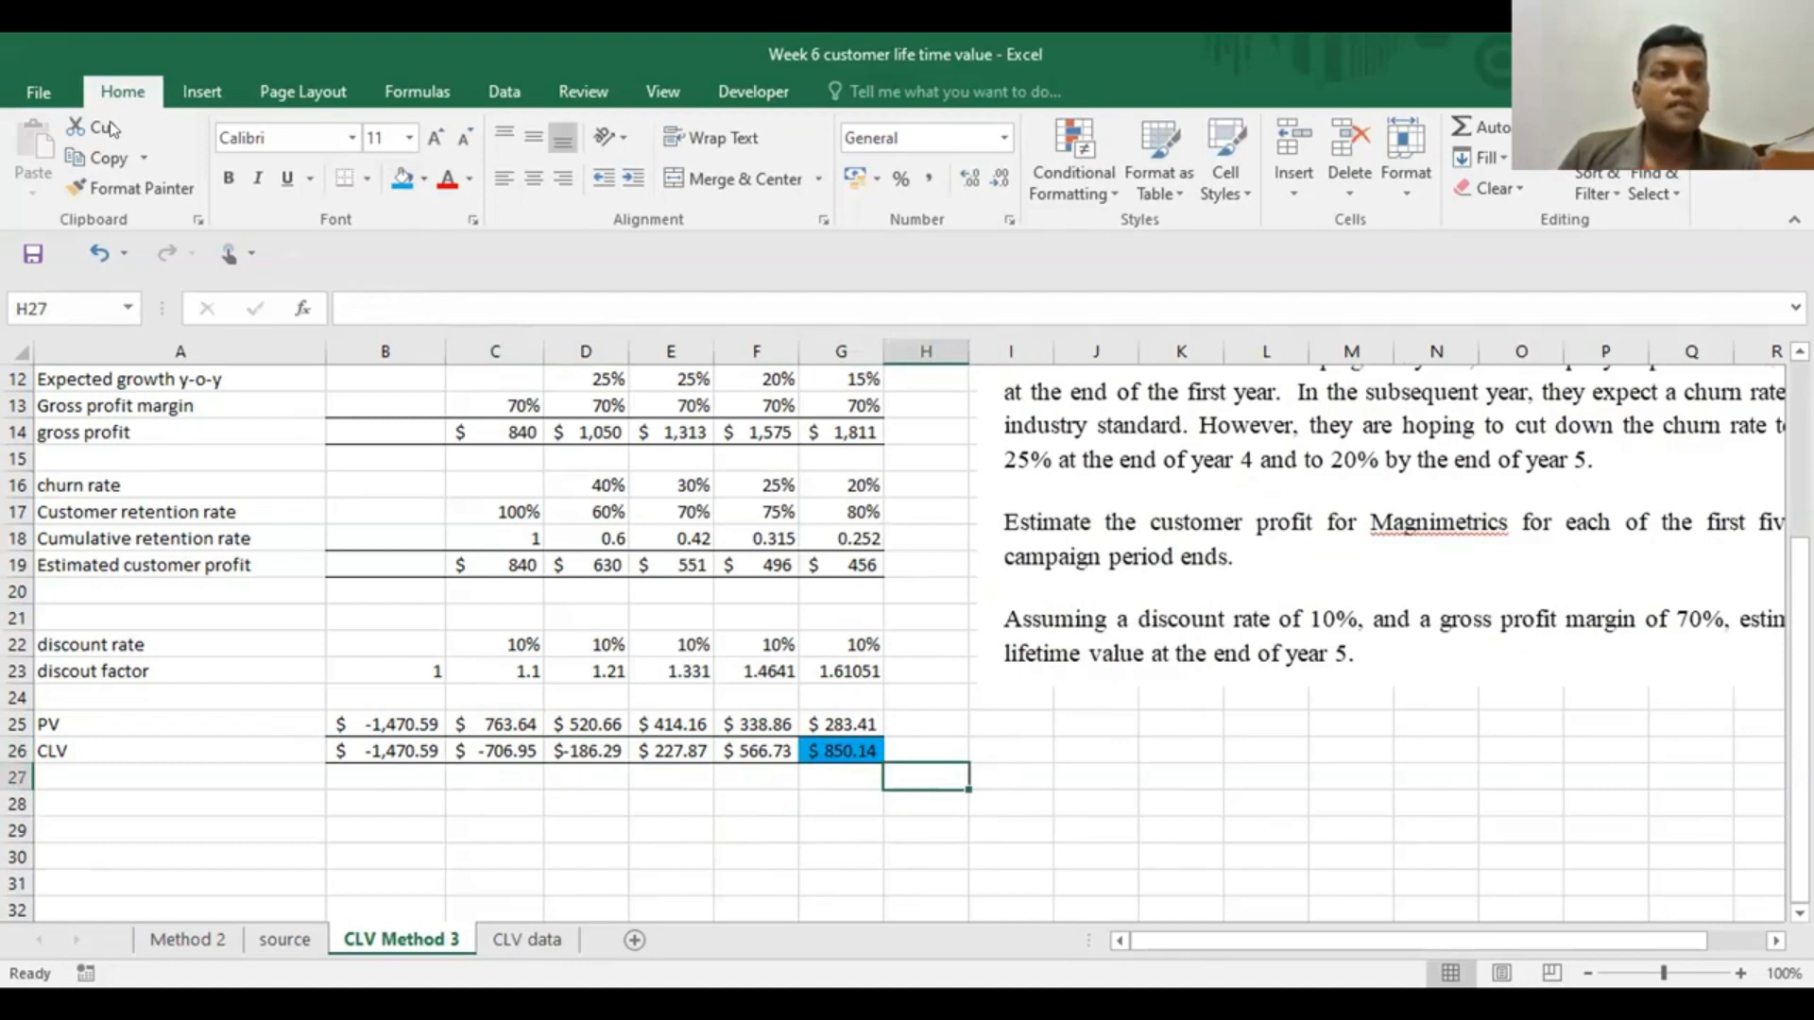